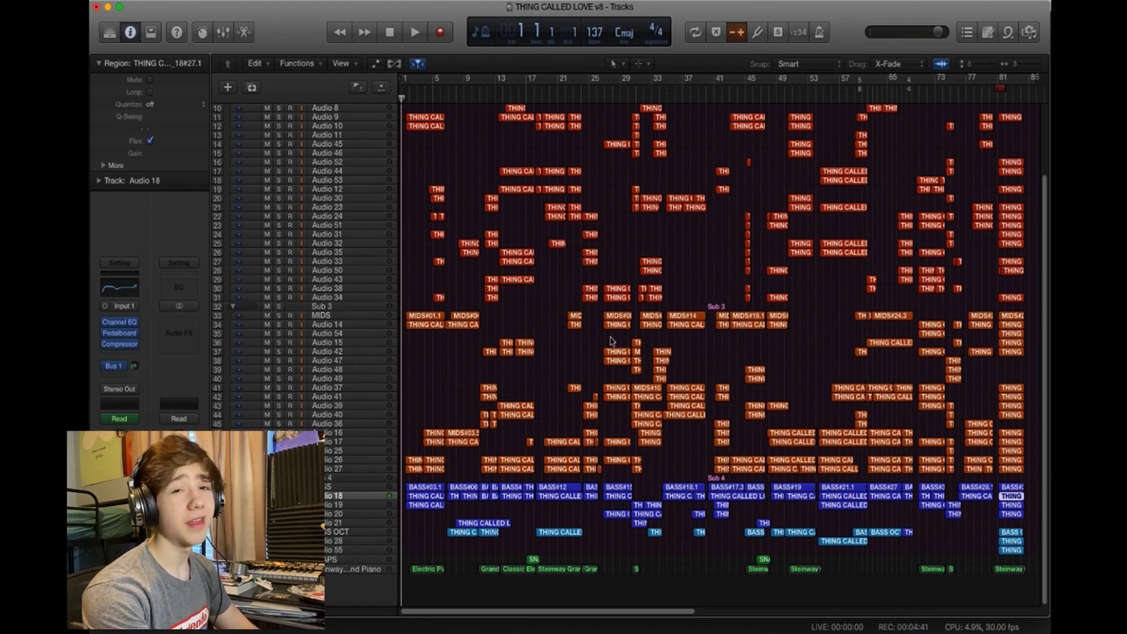
Examine the full arrangement of melody, treble, mids and bass vocal tracks across the project
scroll(913, 211, "up", 5)
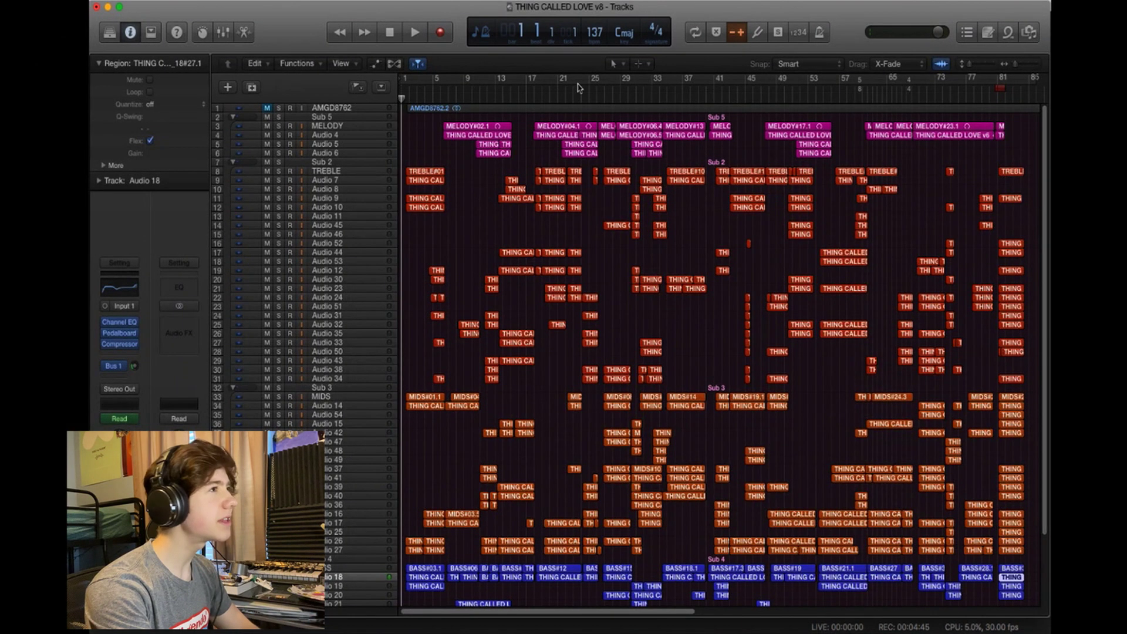
key("super+a")
scroll(402, 180, "down", 5)
scroll(403, 180, "right", 5)
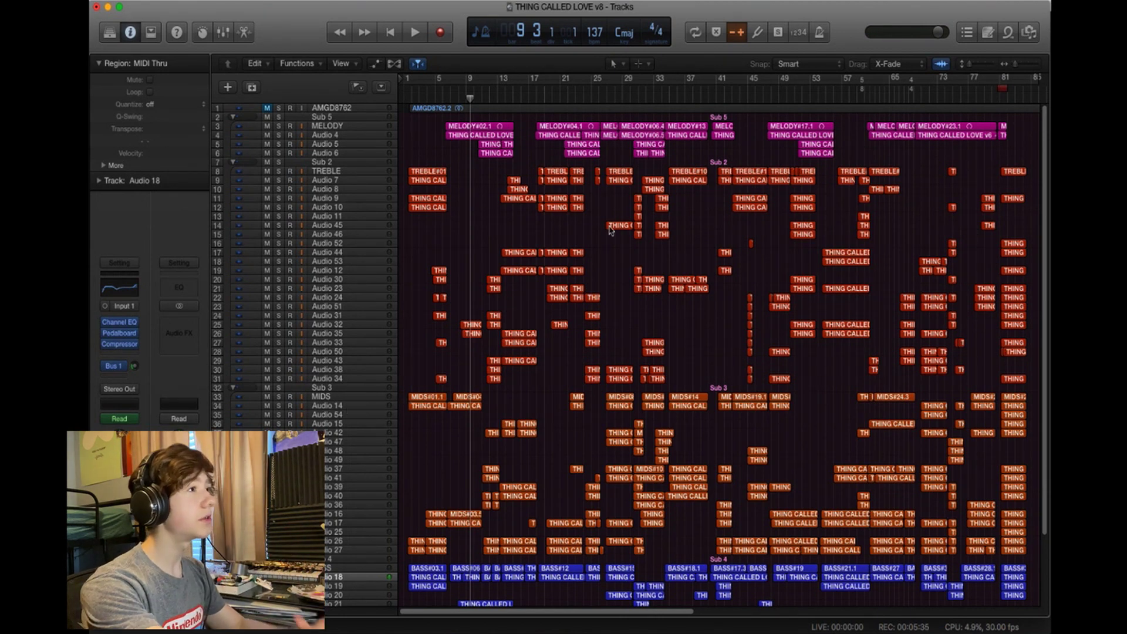
scroll(771, 397, "down", 5)
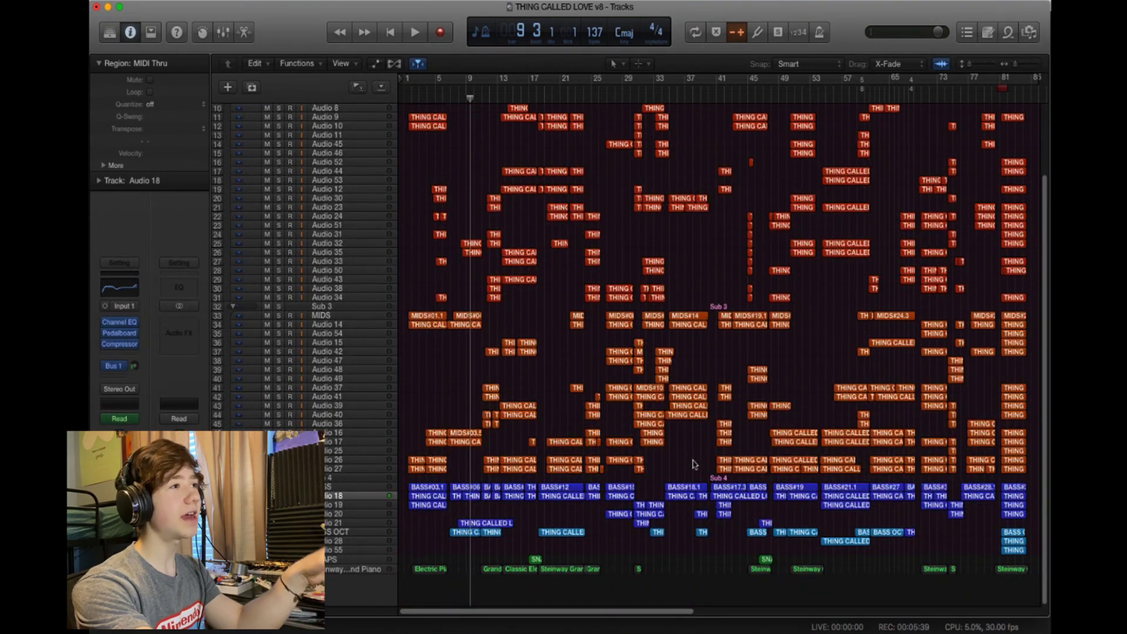
scroll(645, 245, "up", 5)
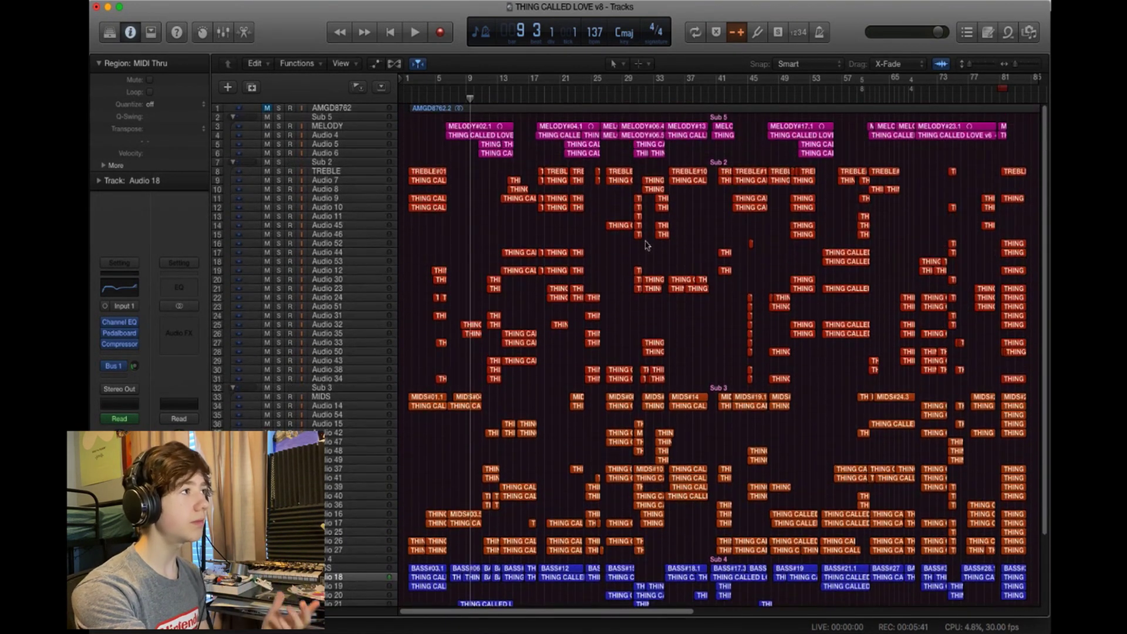
scroll(587, 293, "down", 2)
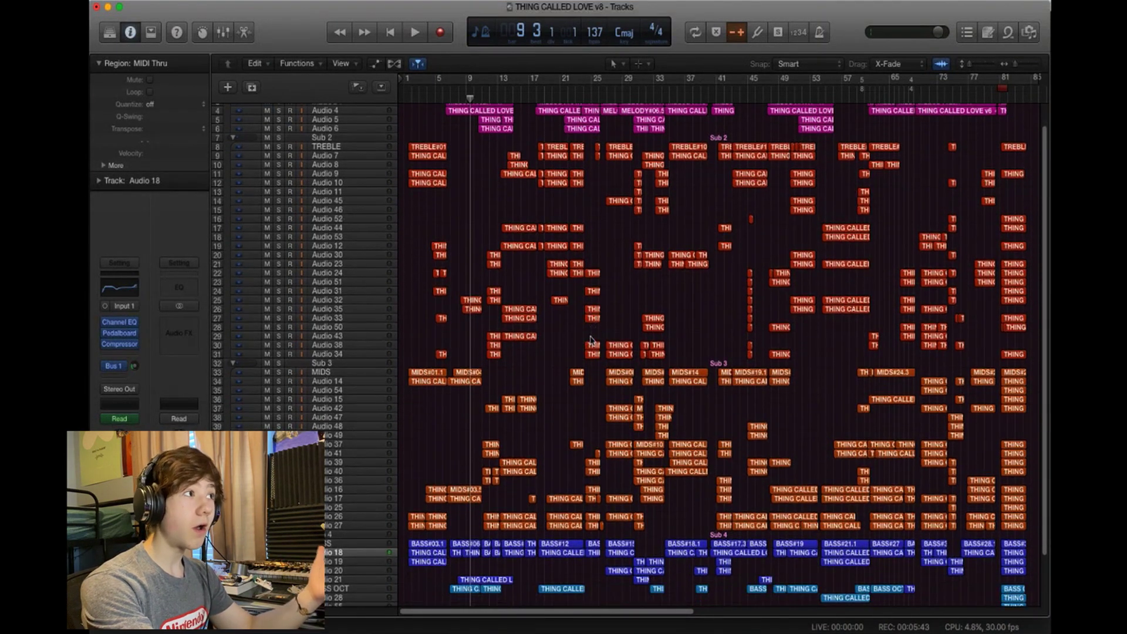
scroll(564, 334, "down", 3)
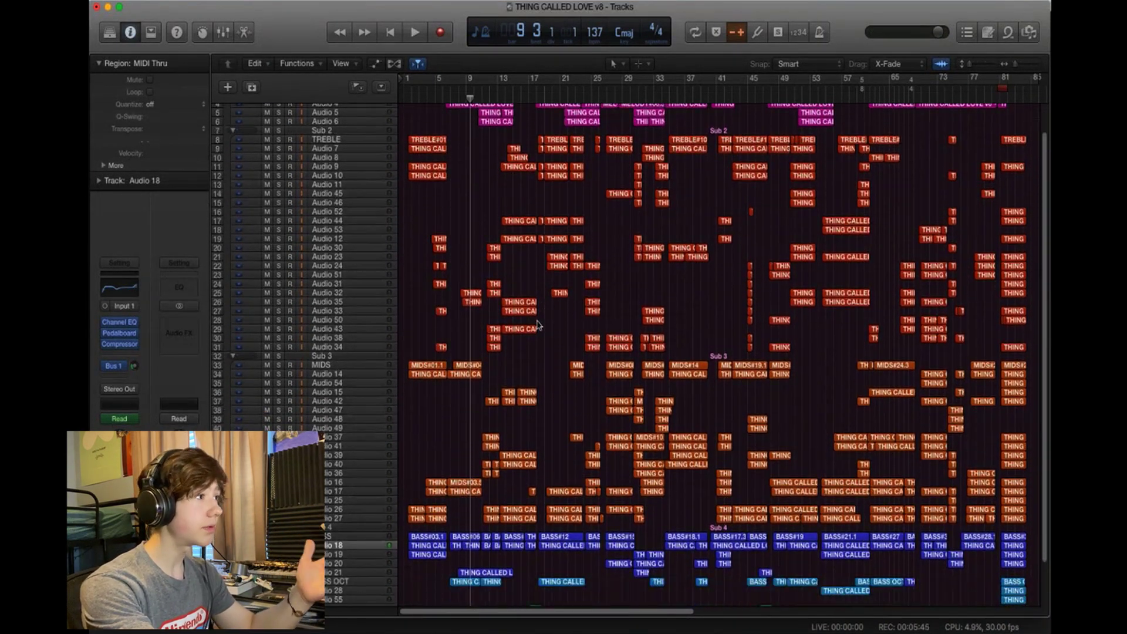
scroll(501, 336, "up", 5)
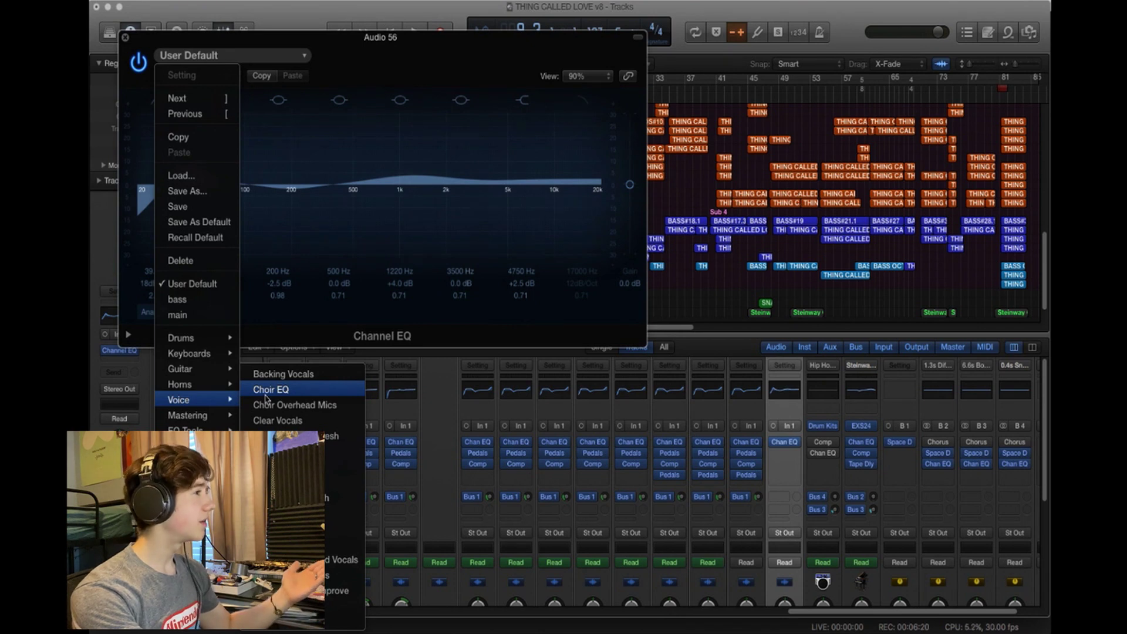
Load the Choir EQ preset in Audio 56's Channel EQ, set its low cut to 30 Hz at 48 dB/Oct, and close the plug-in
left_click(266, 395)
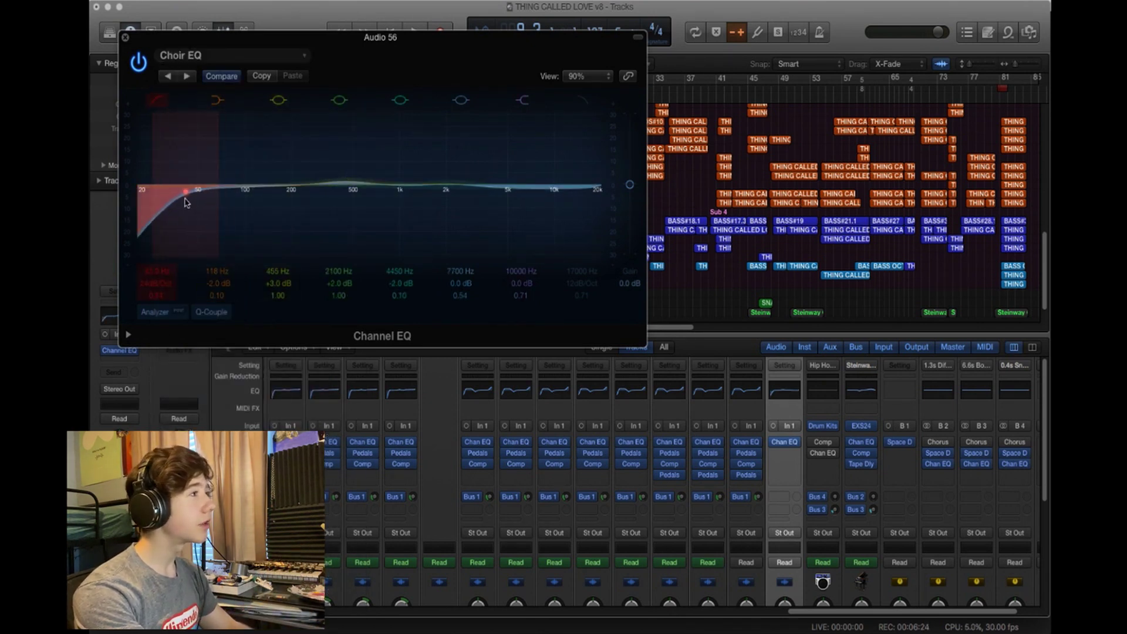
left_click_drag(211, 203, 165, 189)
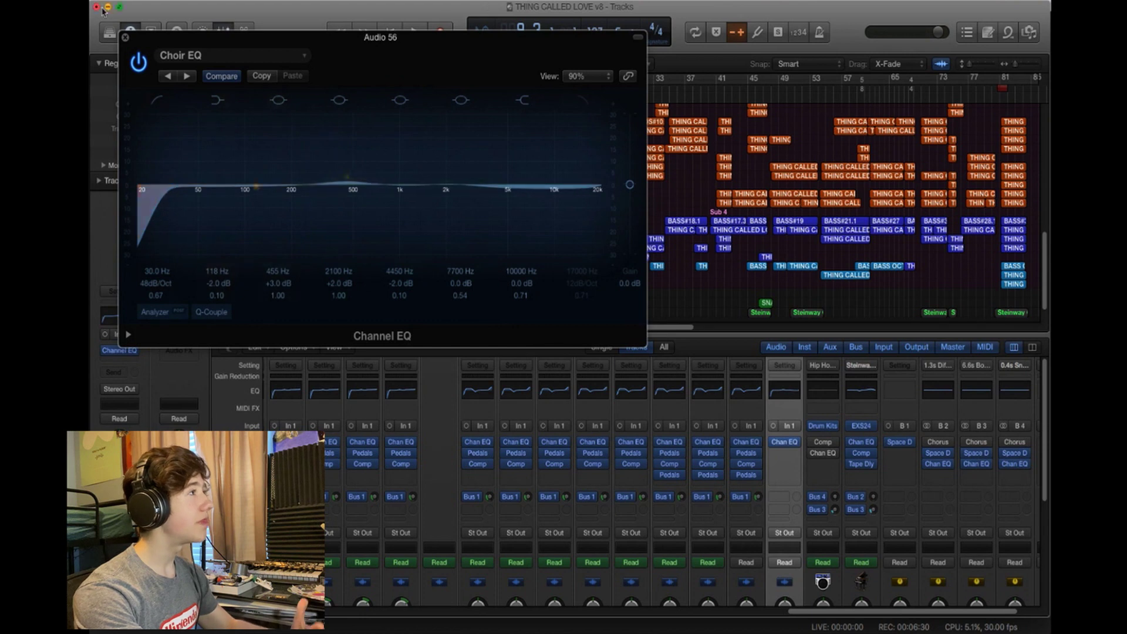
left_click(125, 37)
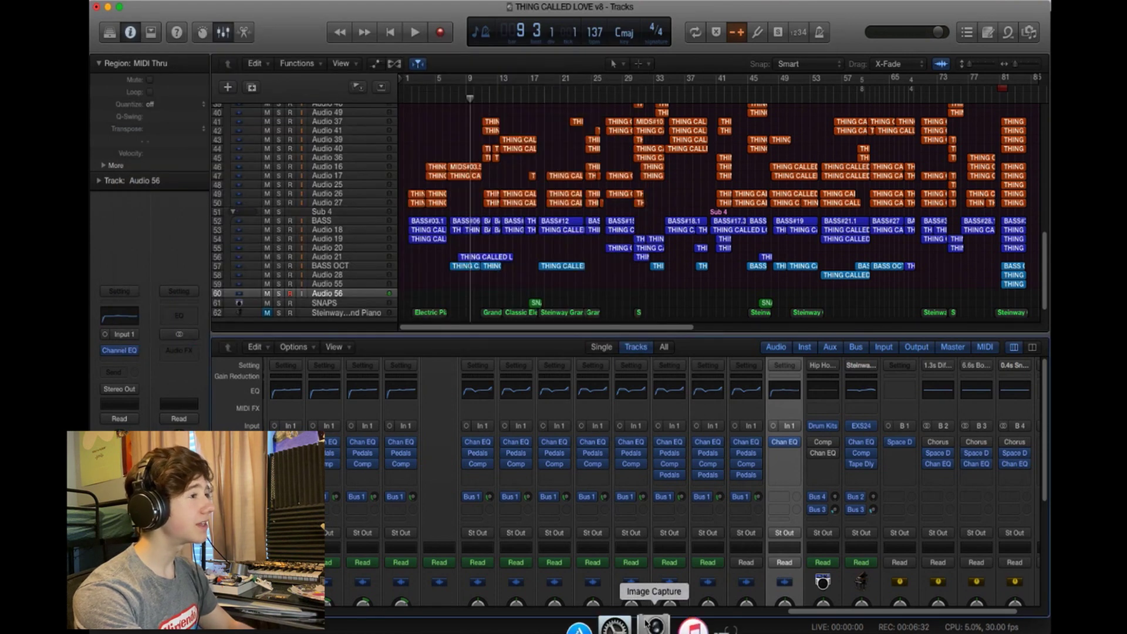
Load the FET Vocal 02 preset in the Compressor on the Audio 56 track
left_click_drag(855, 615, 733, 616)
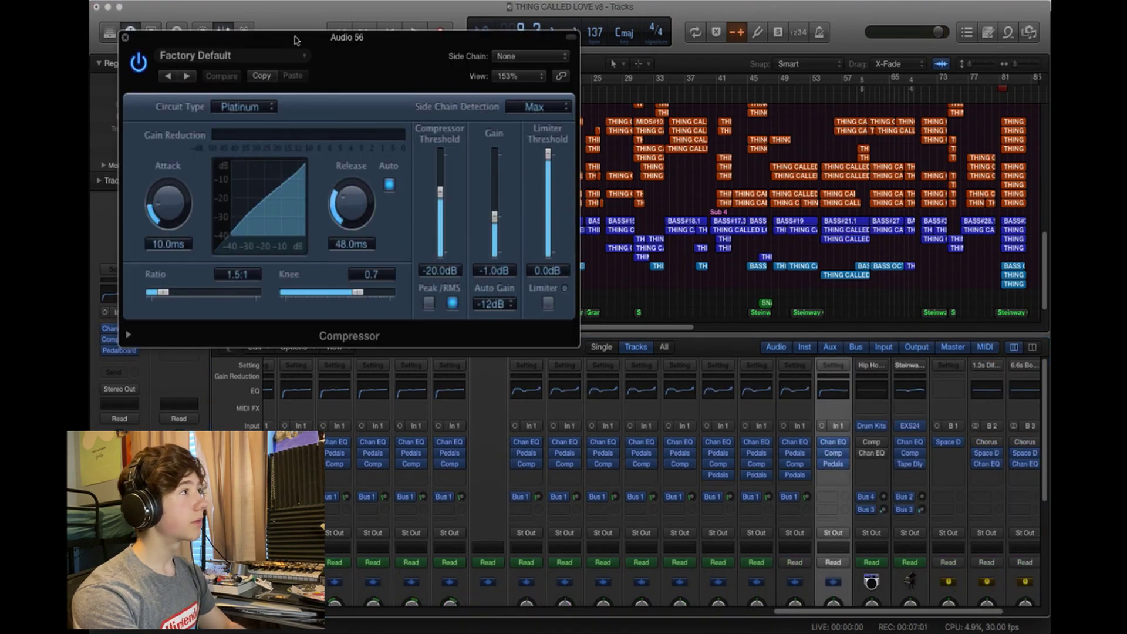
left_click_drag(499, 206, 654, 243)
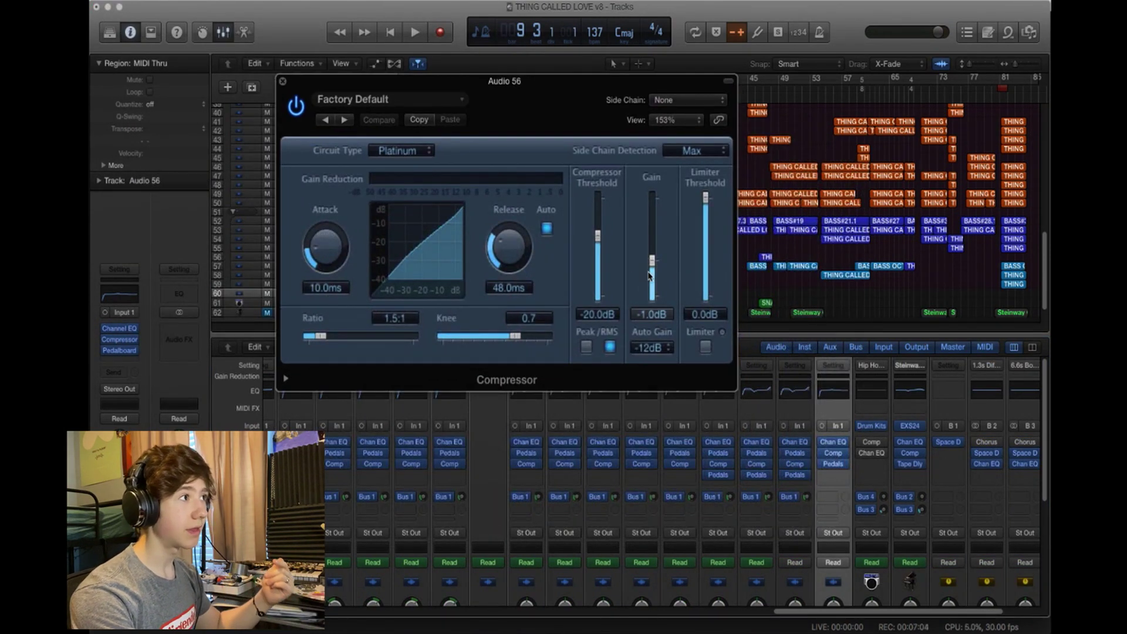
left_click(379, 99)
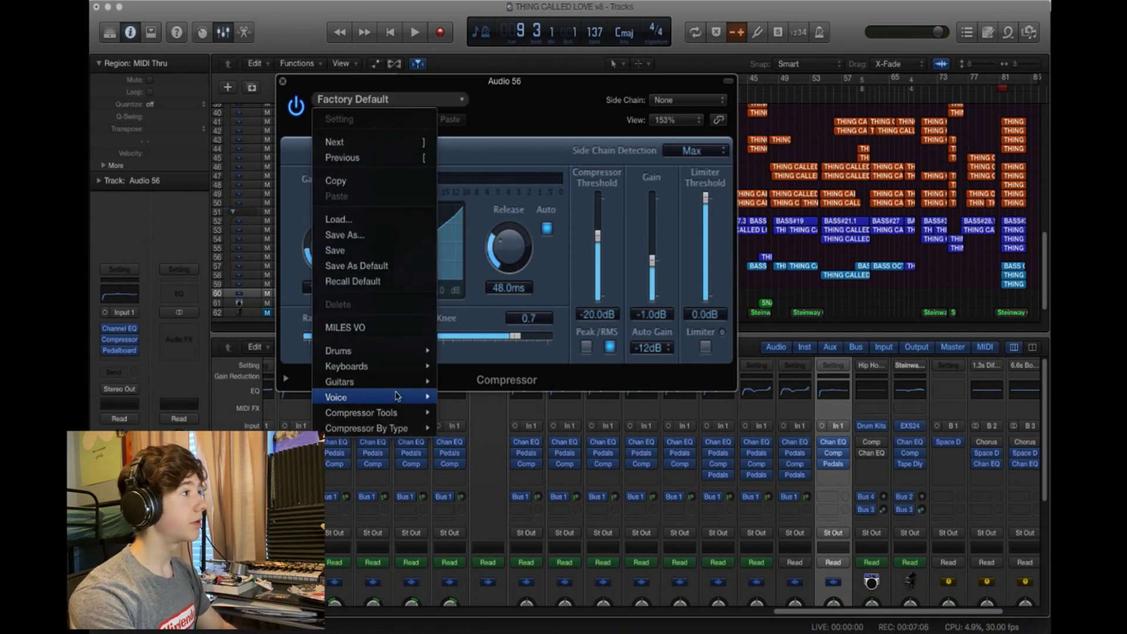
left_click(482, 411)
scroll(863, 521, "down", 3)
left_click(863, 521)
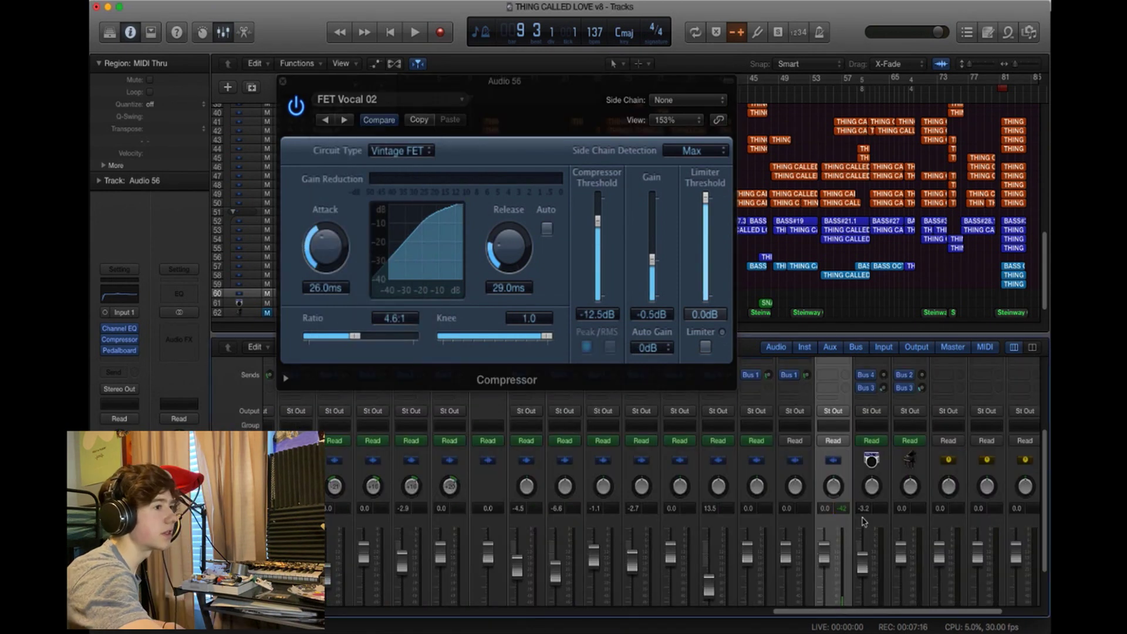
Lower the Compressor gain to -5.5 dB on Audio 56 and reset the channel's peak level reading
scroll(838, 521, "down", 1)
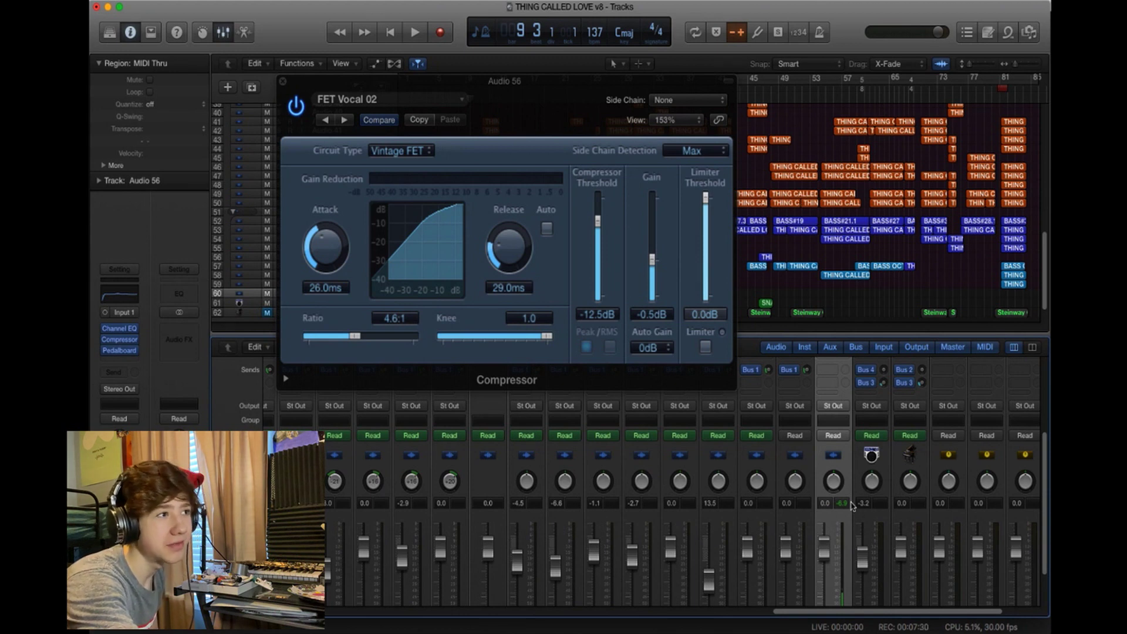
left_click_drag(652, 260, 651, 274)
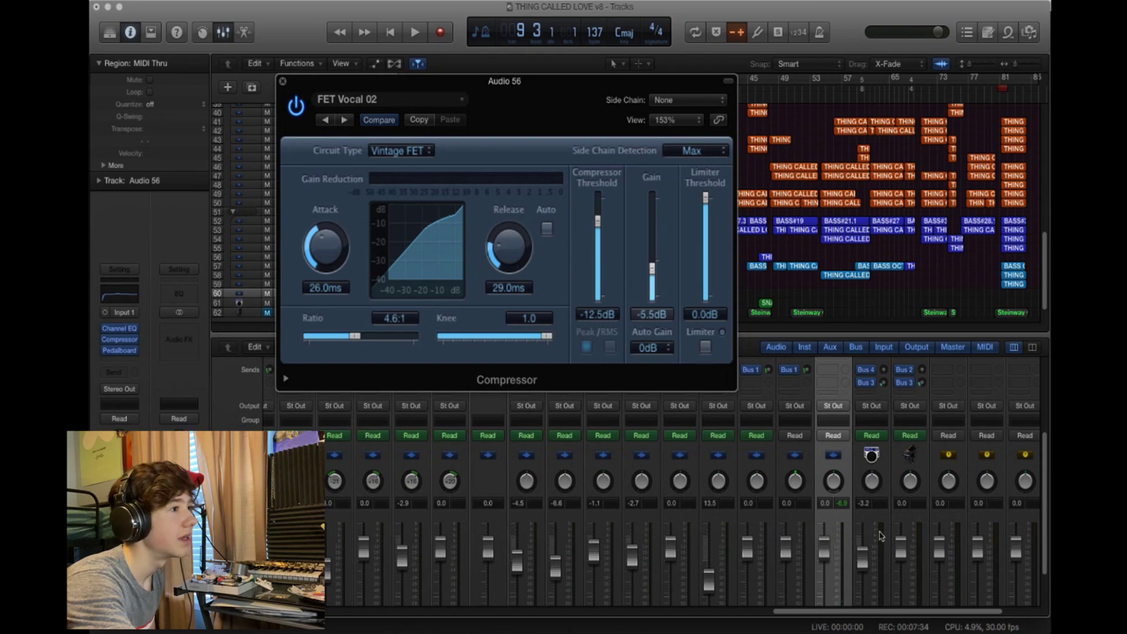
left_click(843, 504)
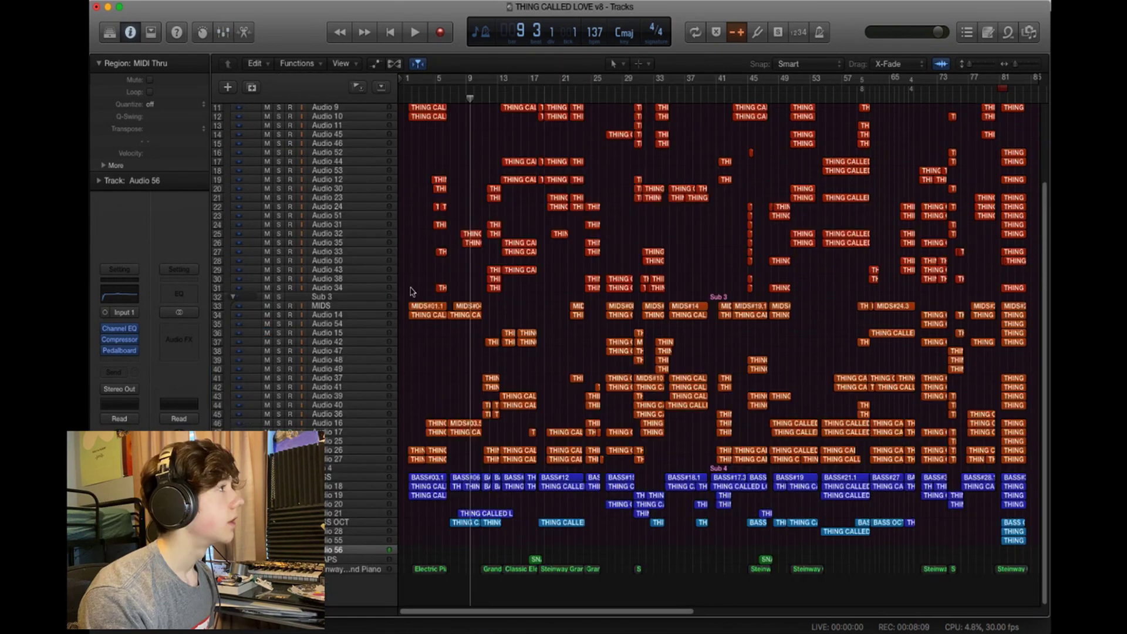
Solo the MELODY, Audio 4, Audio 5 and Audio 6 tracks, and clear their solo again
scroll(403, 285, "up", 5)
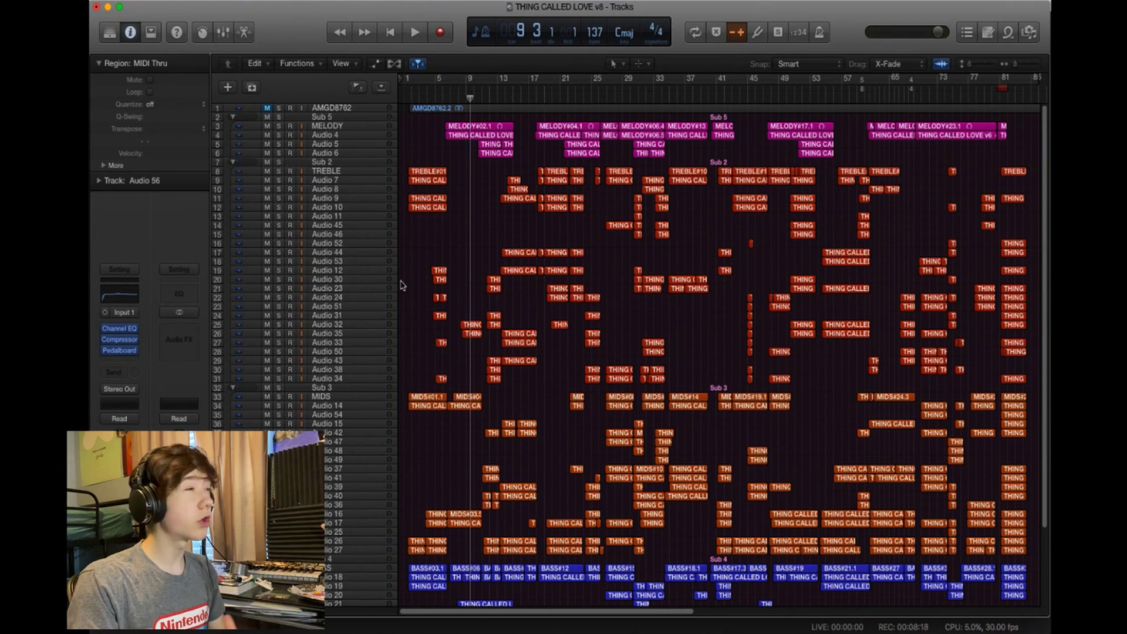
scroll(602, 280, "down", 5)
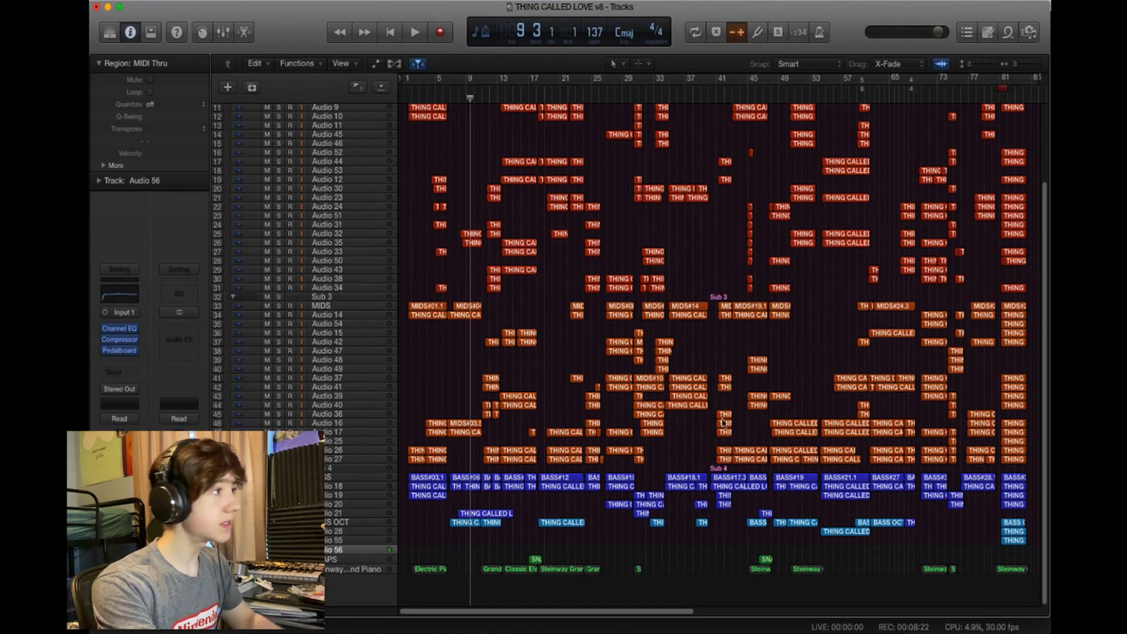
scroll(370, 194, "up", 5)
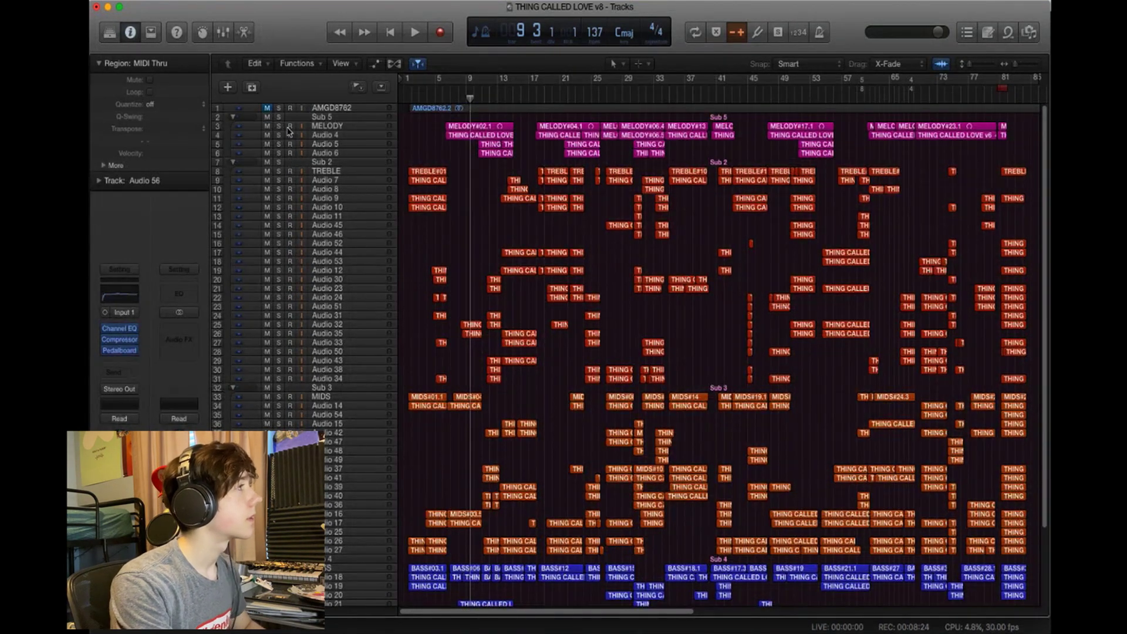
left_click_drag(280, 127, 280, 150)
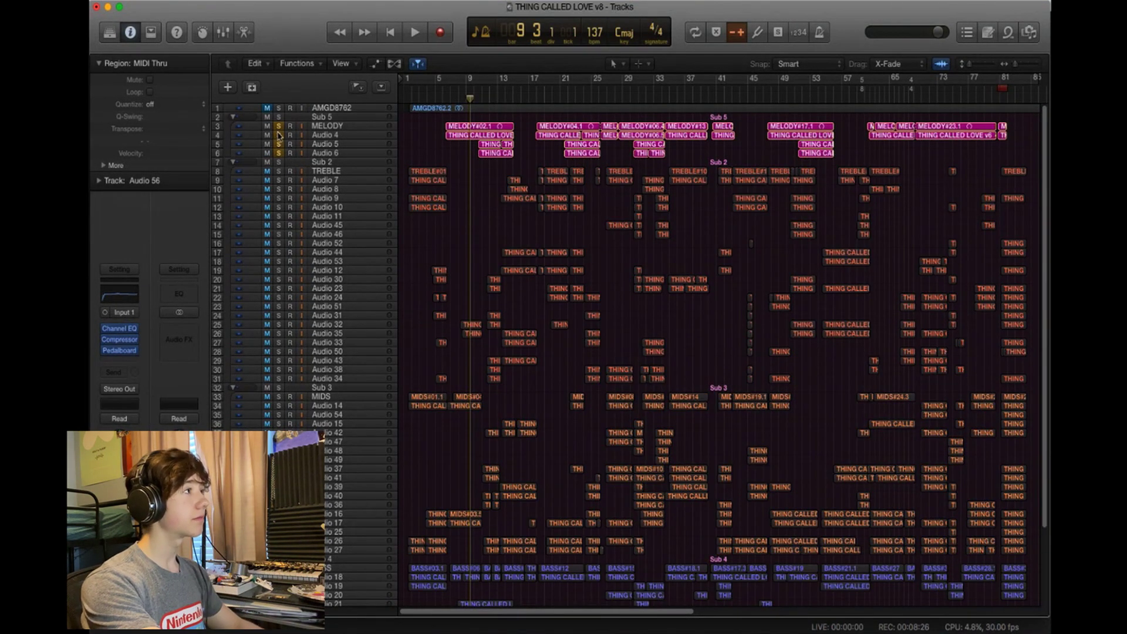
left_click(280, 135)
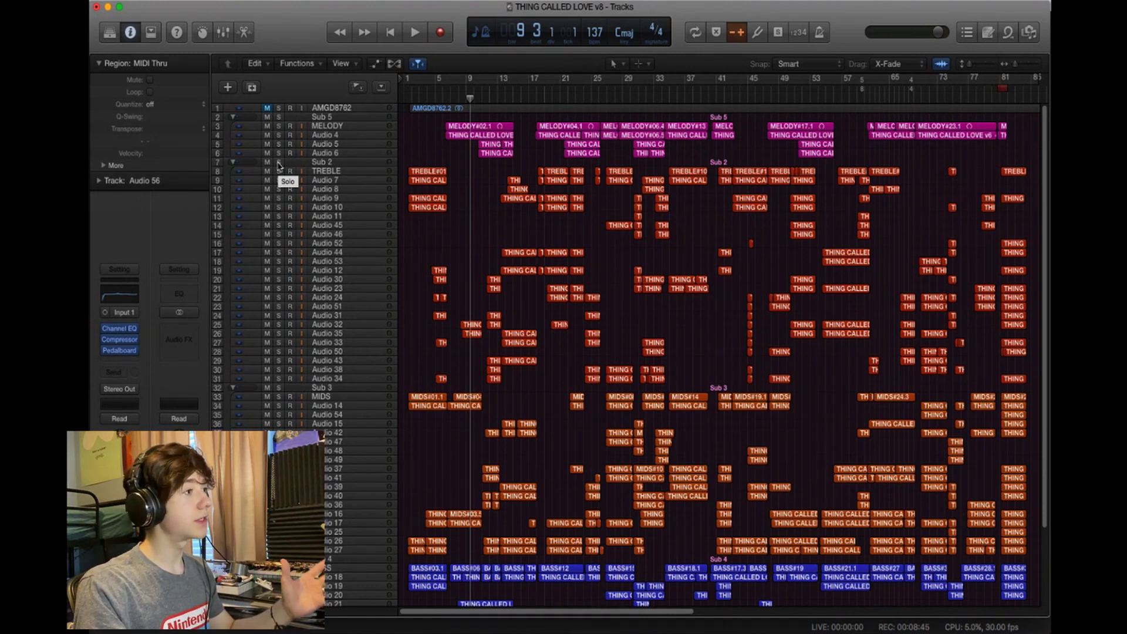
Solo the Sub 2 stack of treble vocals and listen to it briefly from bar 20
scroll(338, 125, "down", 3)
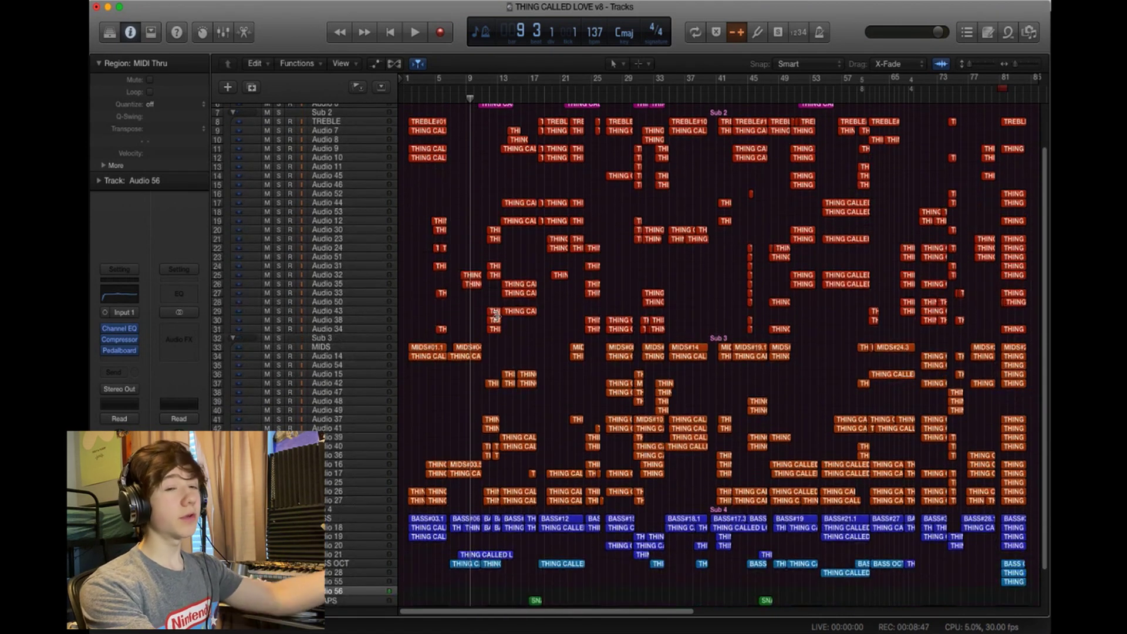
scroll(493, 310, "down", 1)
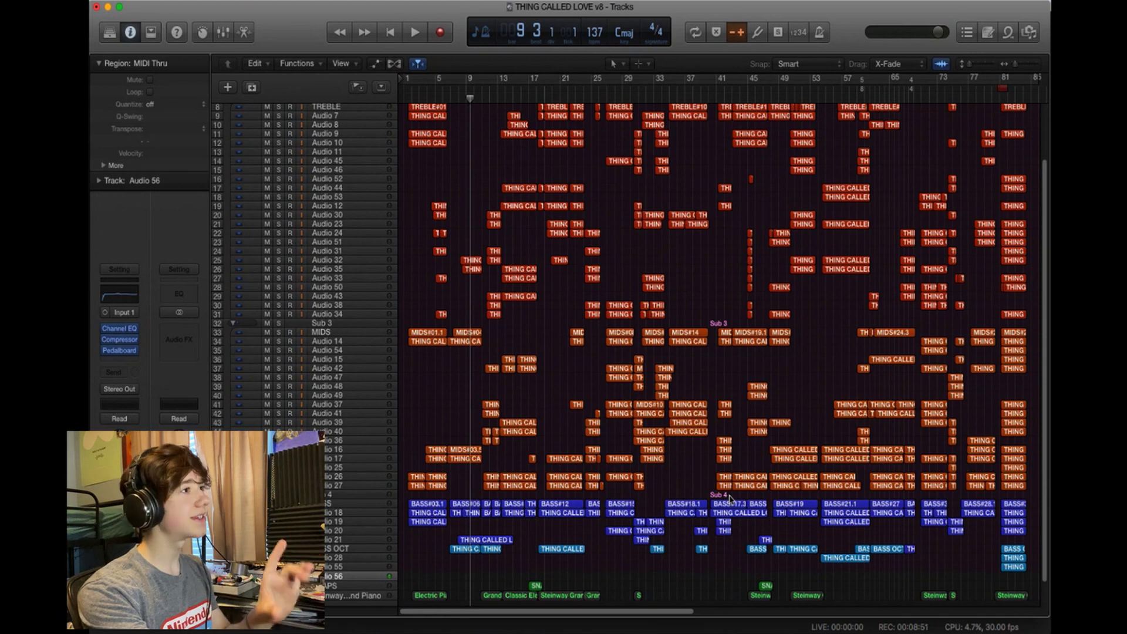
scroll(225, 367, "up", 4)
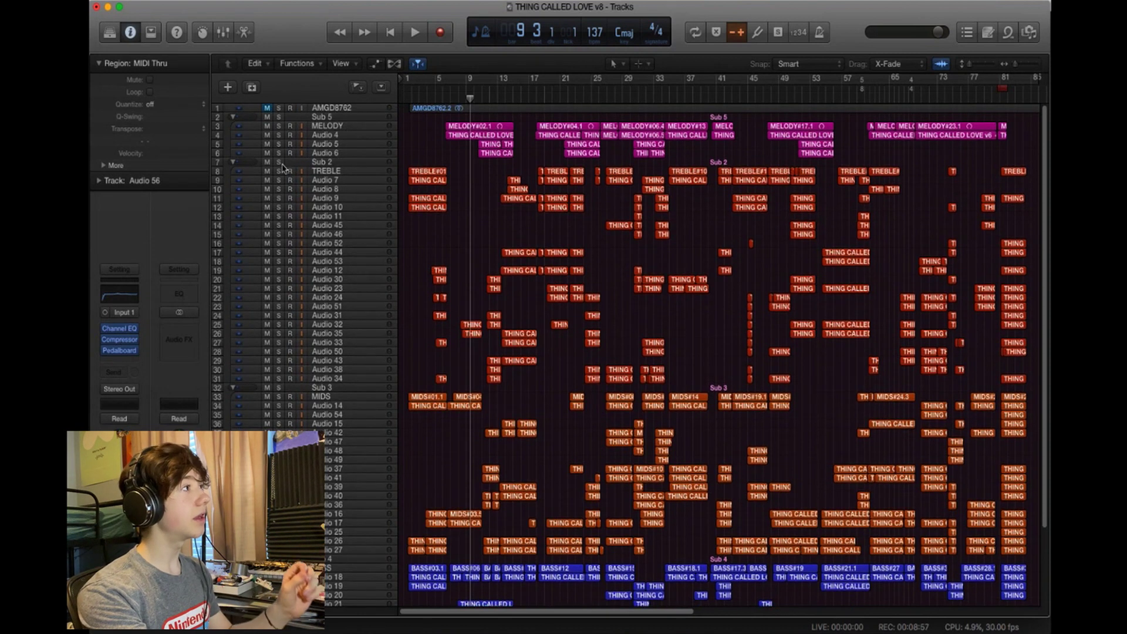
left_click(331, 172)
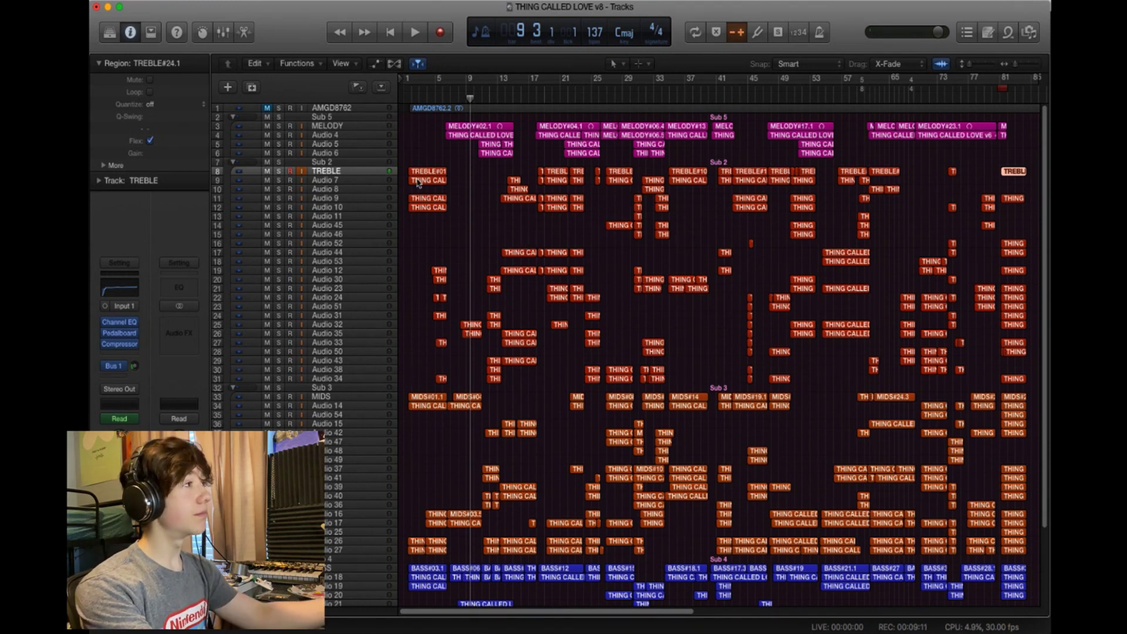
left_click(280, 165)
left_click_drag(534, 101, 550, 143)
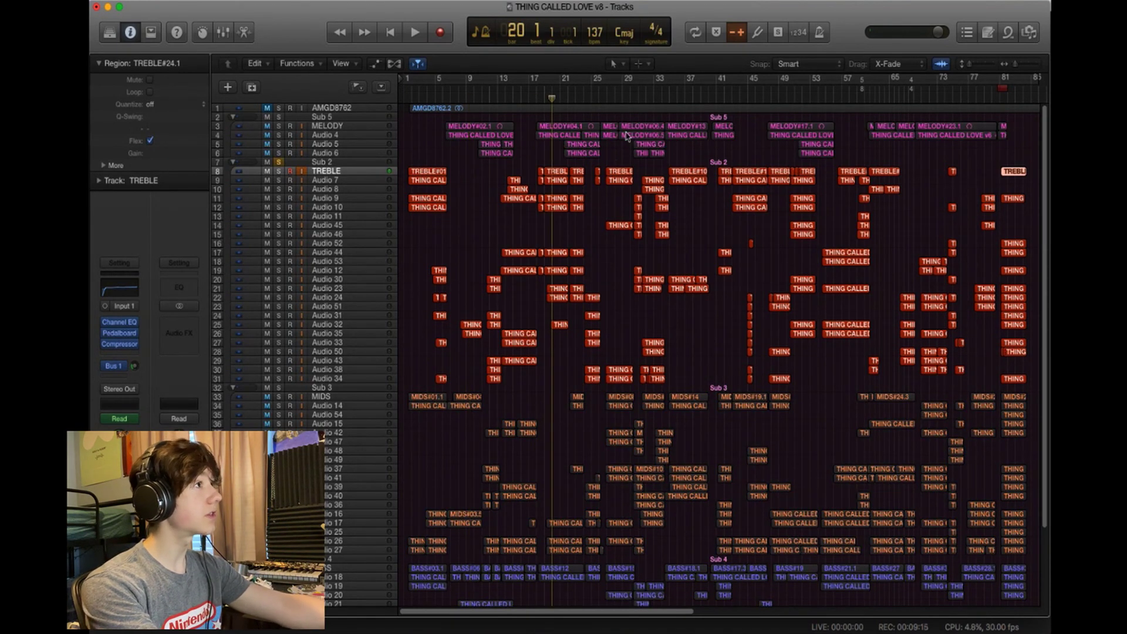
key("space")
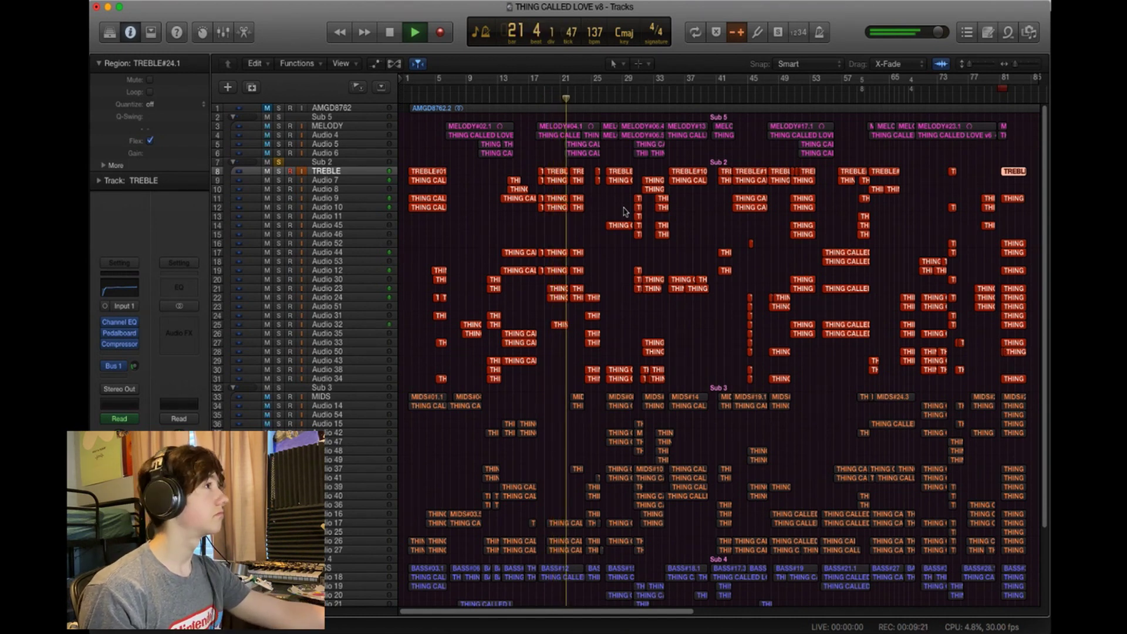
key("space")
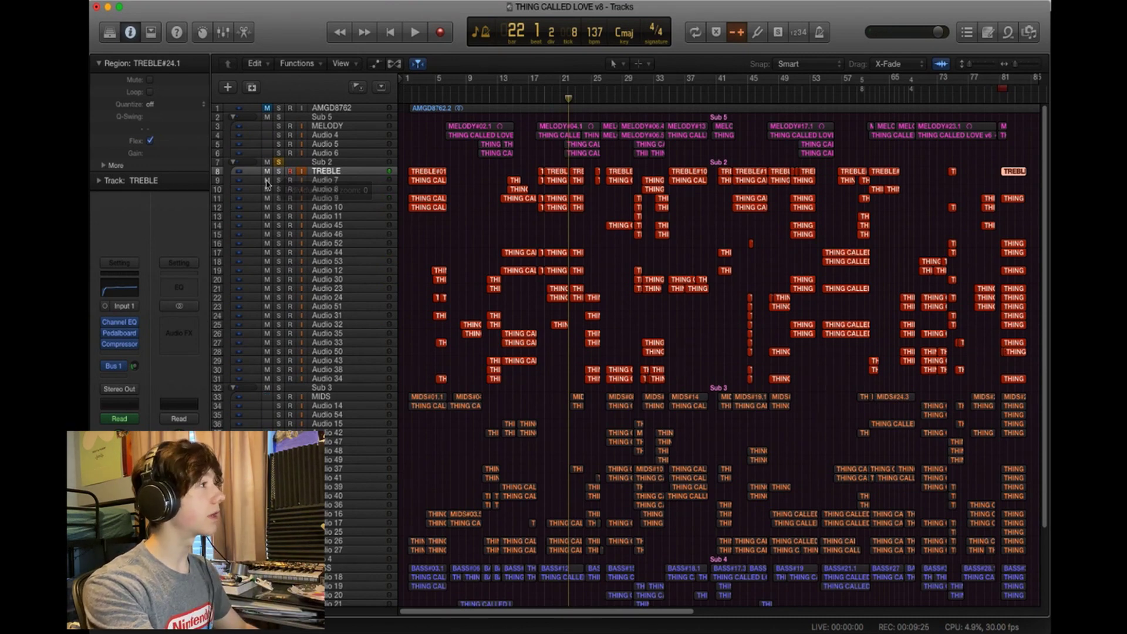
Solo only the Sub 3 stack of mid vocals and listen to it briefly from bar 26
scroll(311, 365, "down", 3)
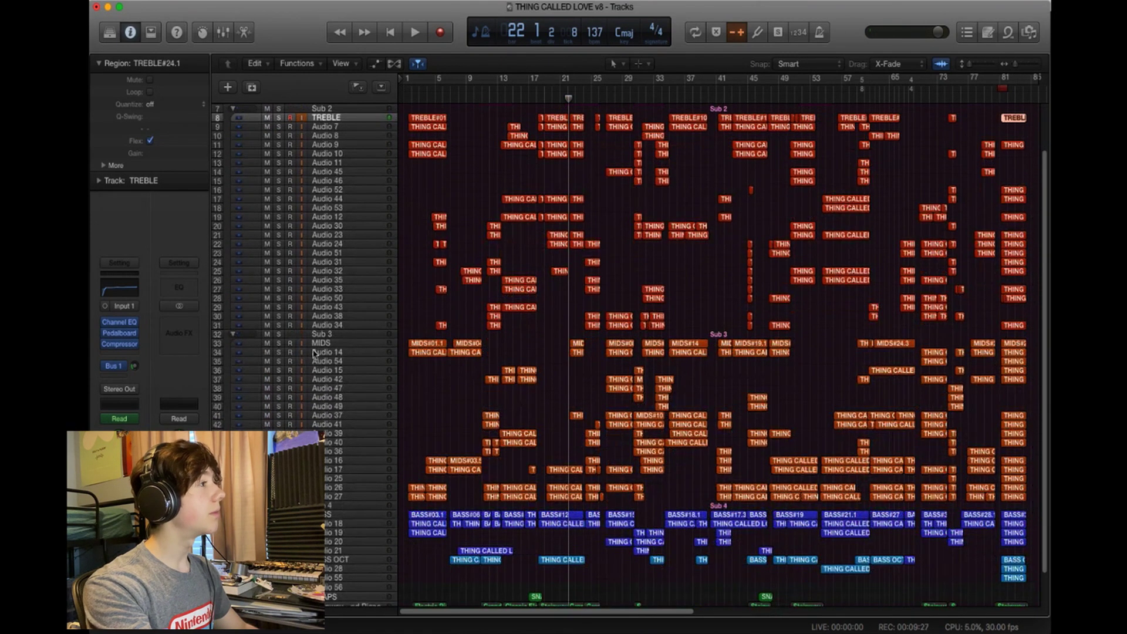
scroll(314, 354, "down", 2)
left_click(279, 297)
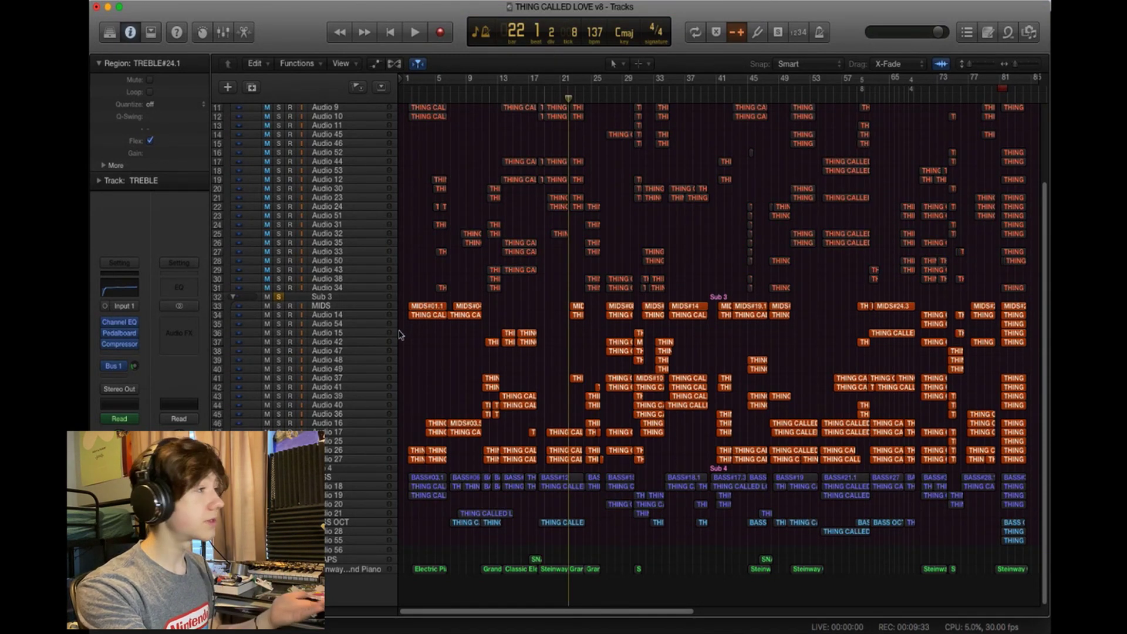
left_click(352, 477)
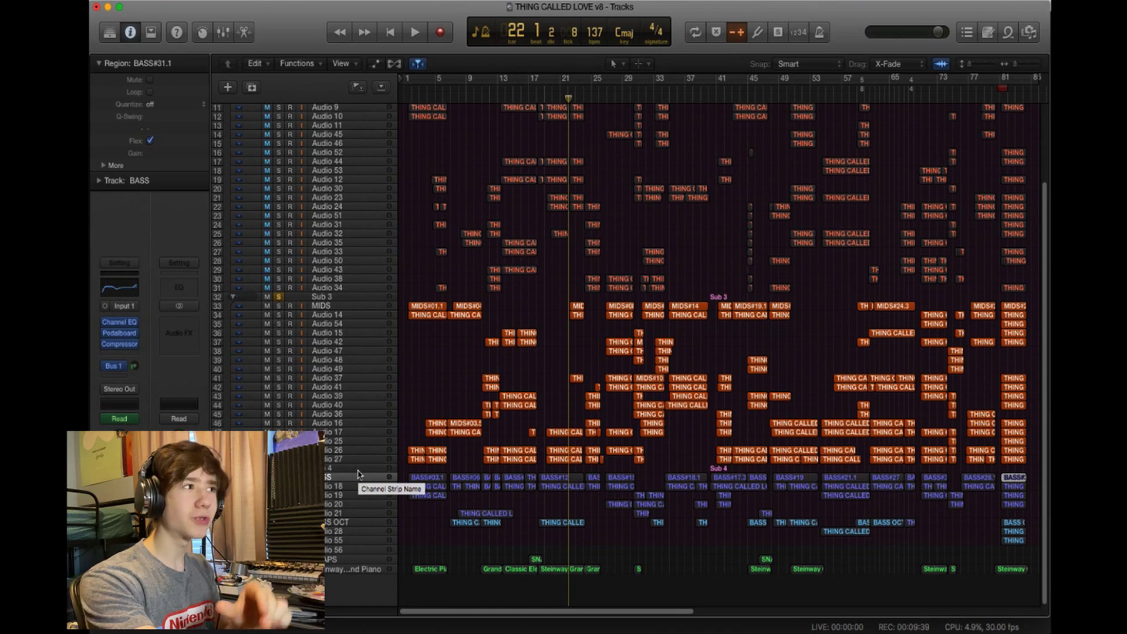
left_click(598, 99)
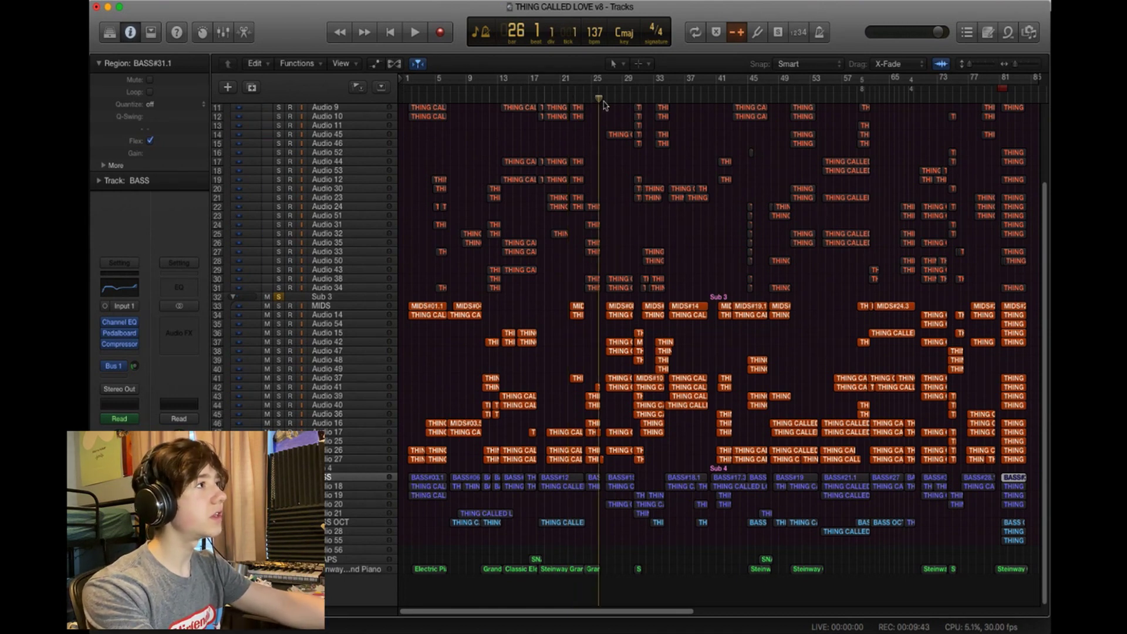
left_click(604, 100)
key("space")
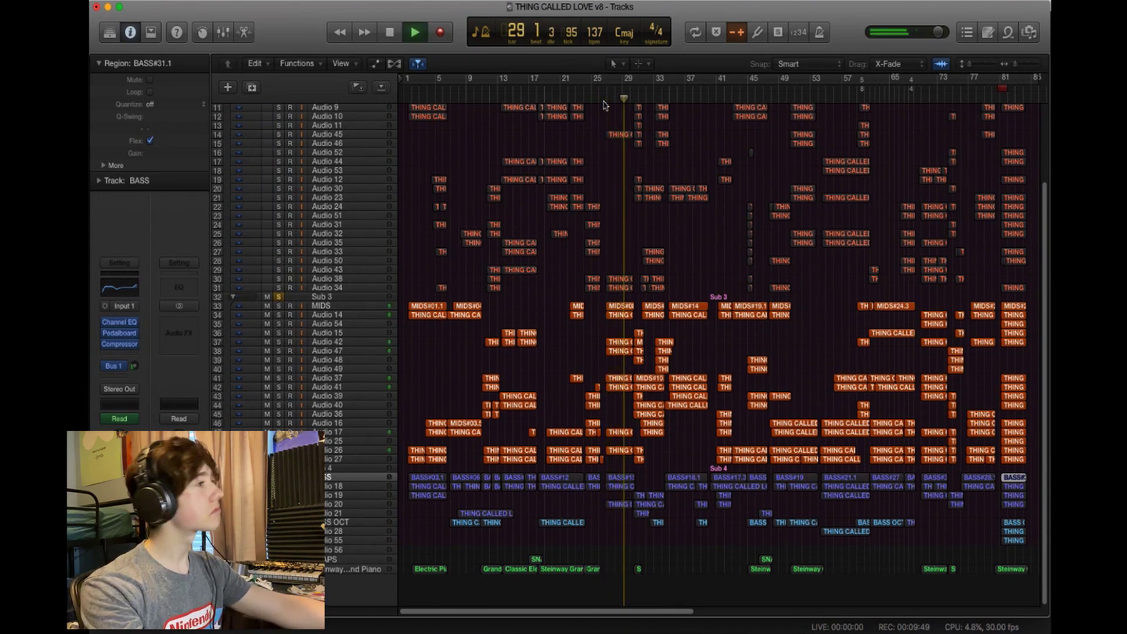
key("space")
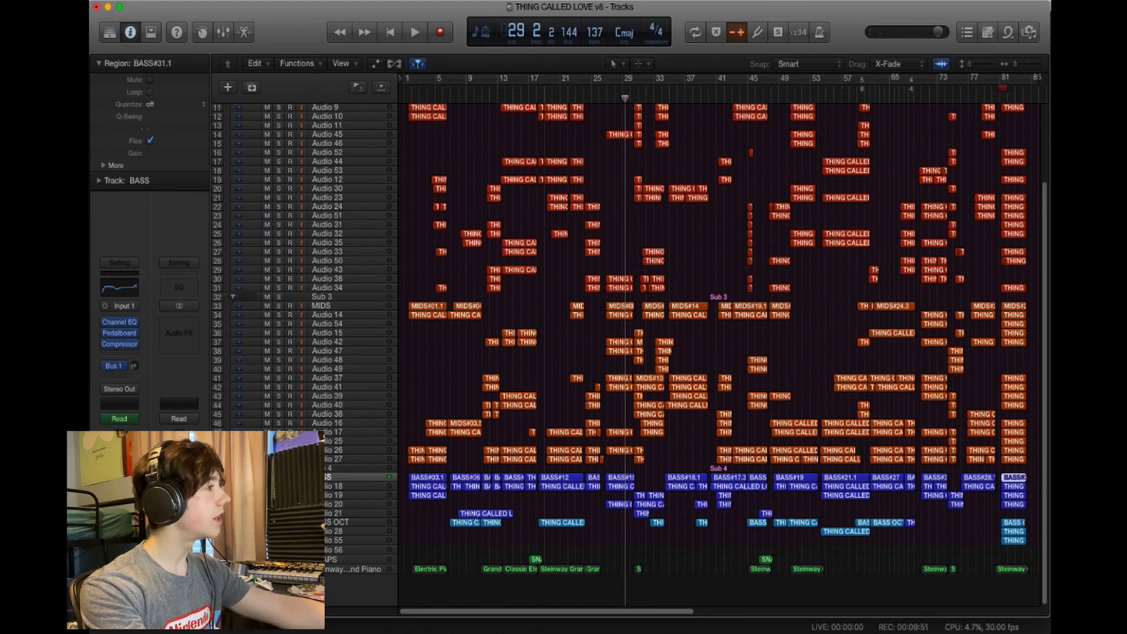
Solo the Sub 4 stack of bass vocals, listen to it briefly from bar 3, and clear the solo
key("s")
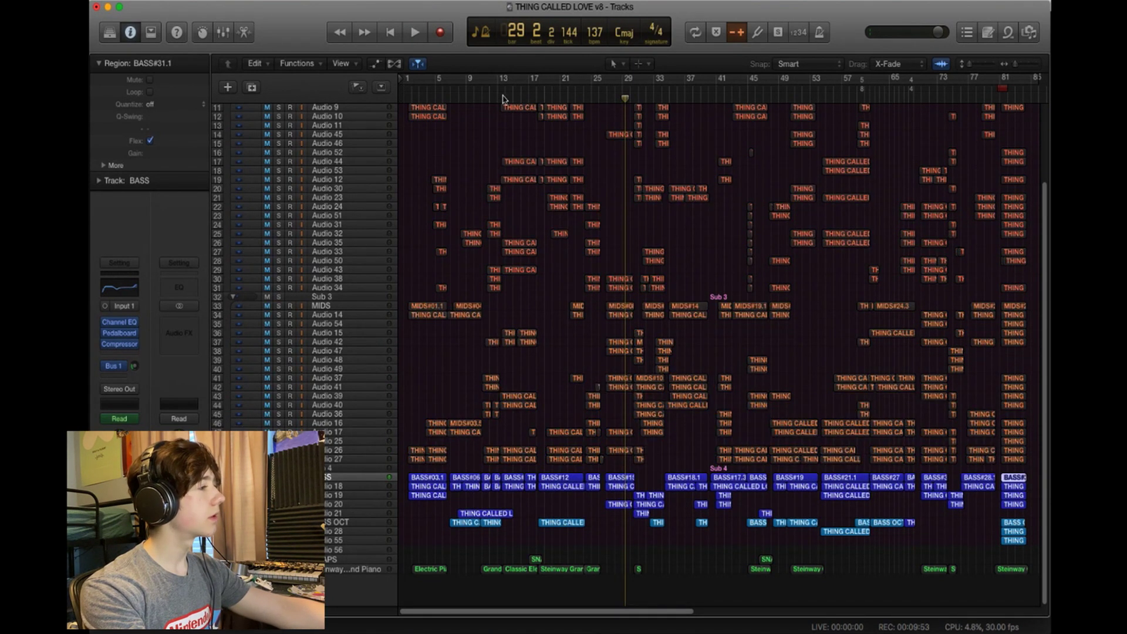
left_click_drag(413, 98, 417, 115)
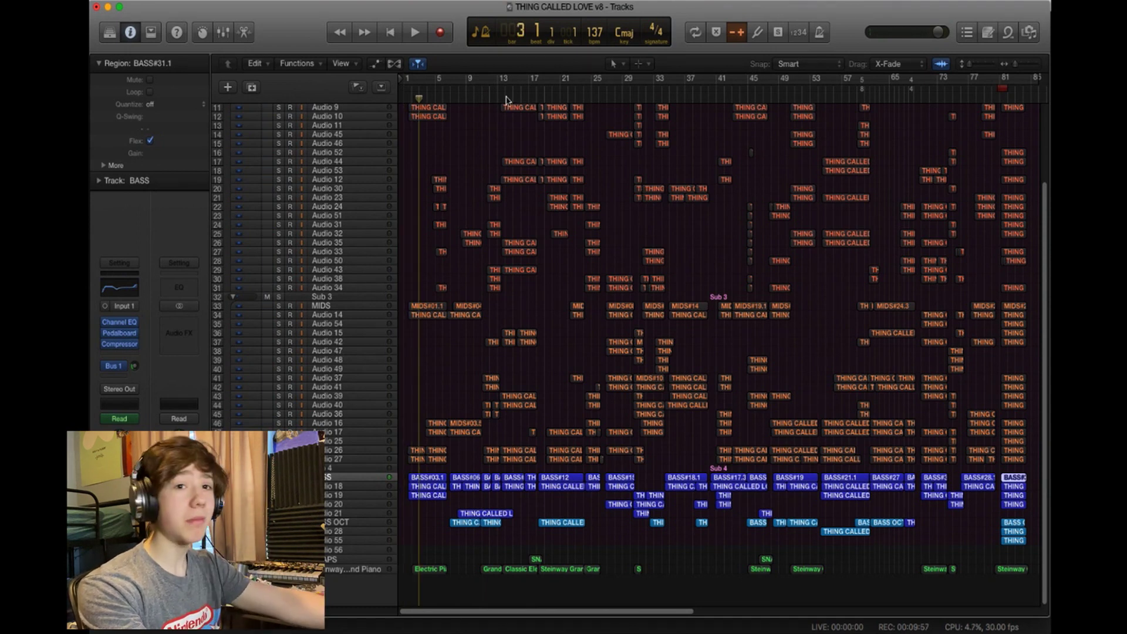
key("space")
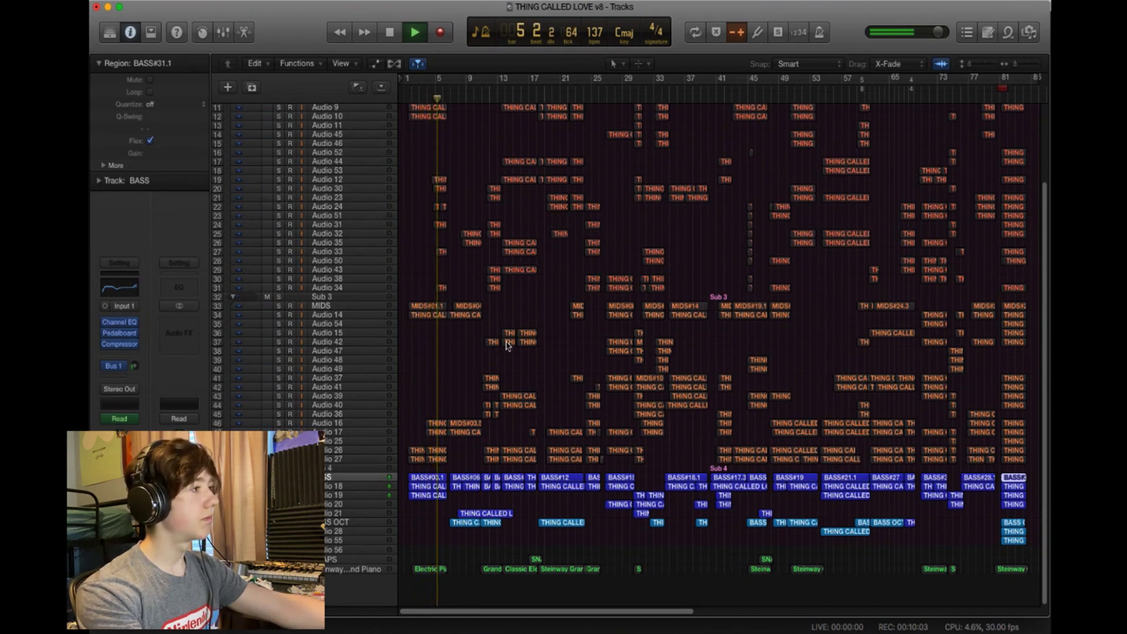
key("space")
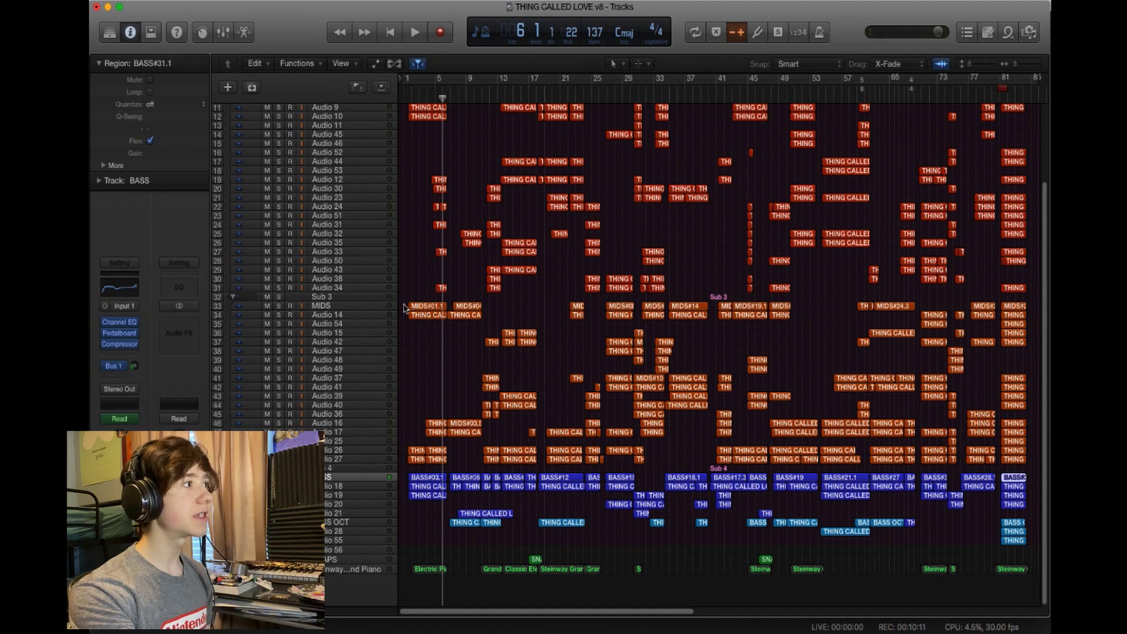
Color the opening regions on TREBLE, Audio 7, Audio 9 and Audio 10 by their tracks and deselect them
mouse_move(405, 303)
left_mouse_down()
mouse_move(662, 401)
mouse_move(917, 461)
mouse_move(411, 306)
left_mouse_up()
scroll(409, 132, "up", 5)
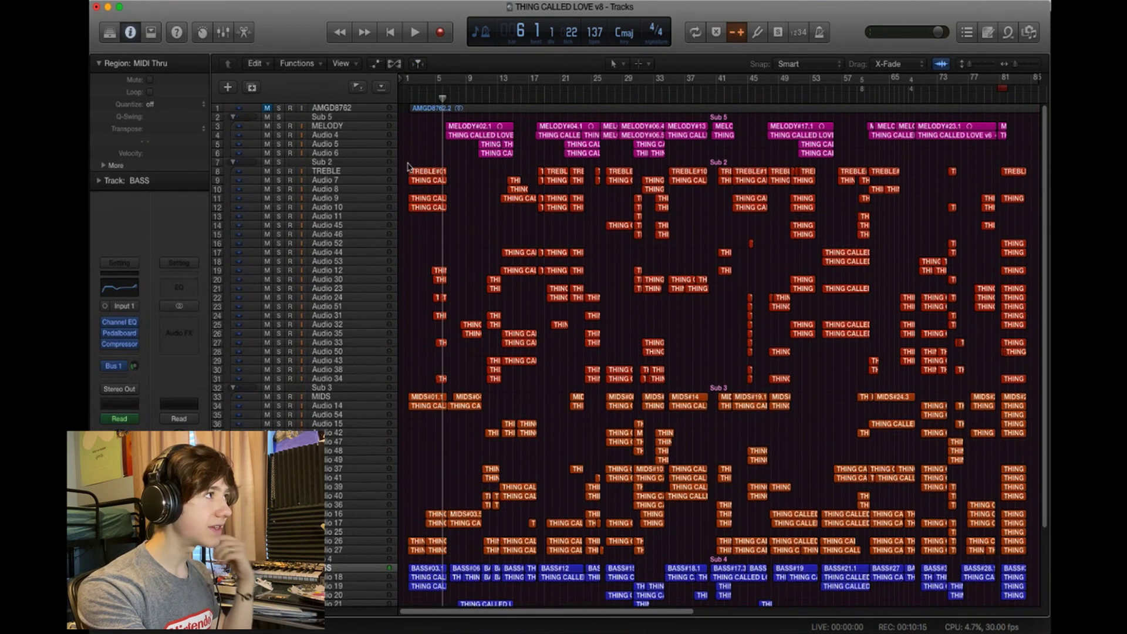
left_click_drag(404, 157, 439, 209)
right_click(438, 174)
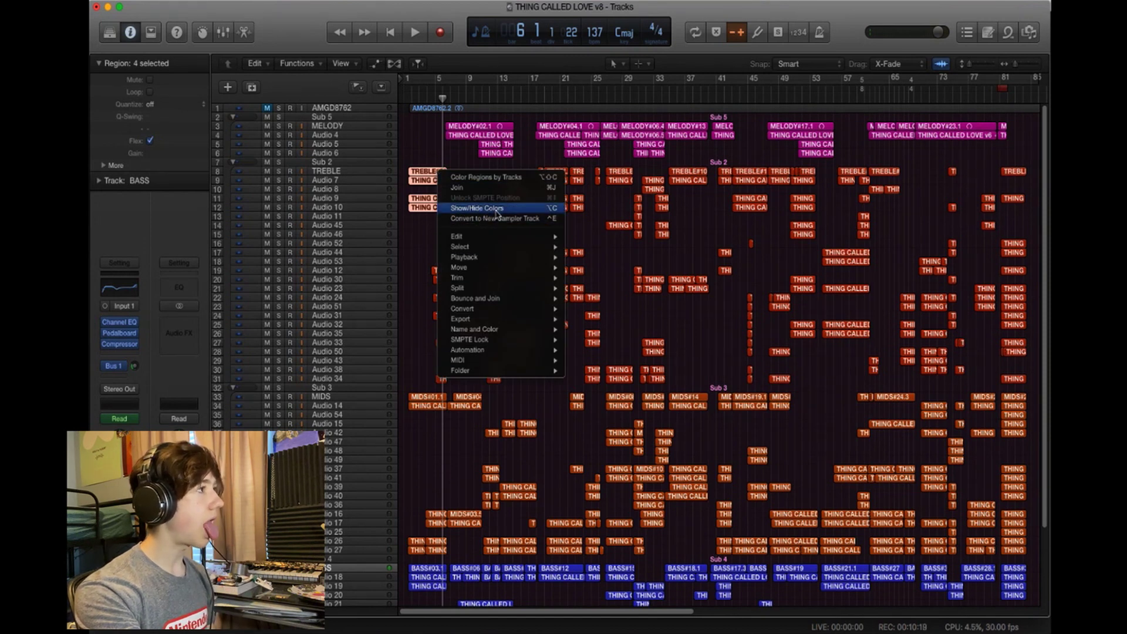
left_click(486, 178)
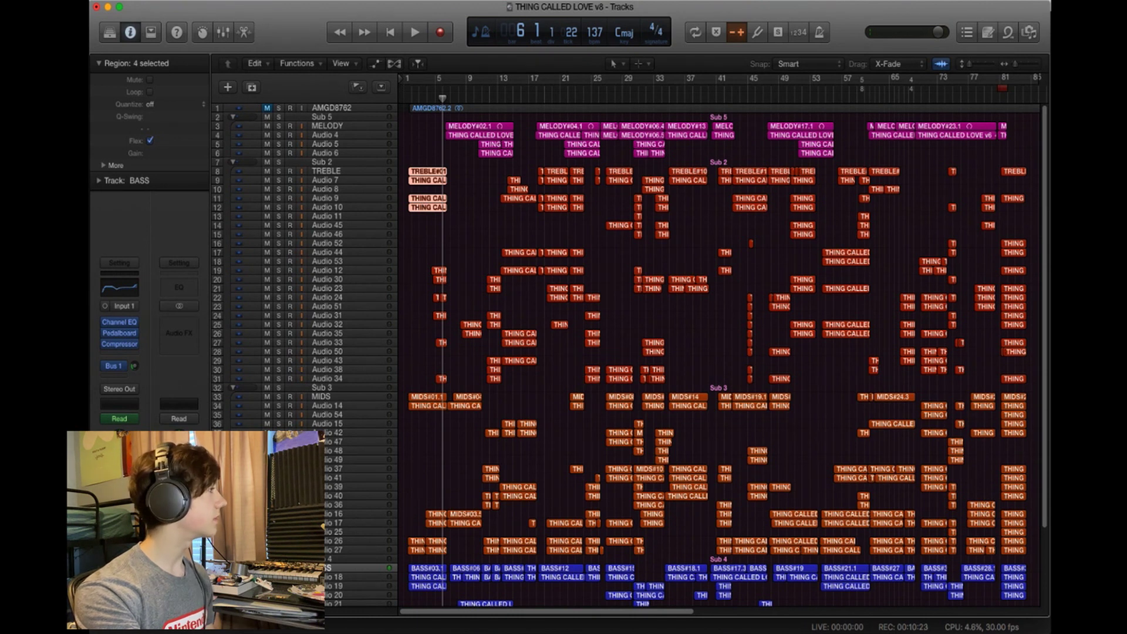
left_click(416, 262)
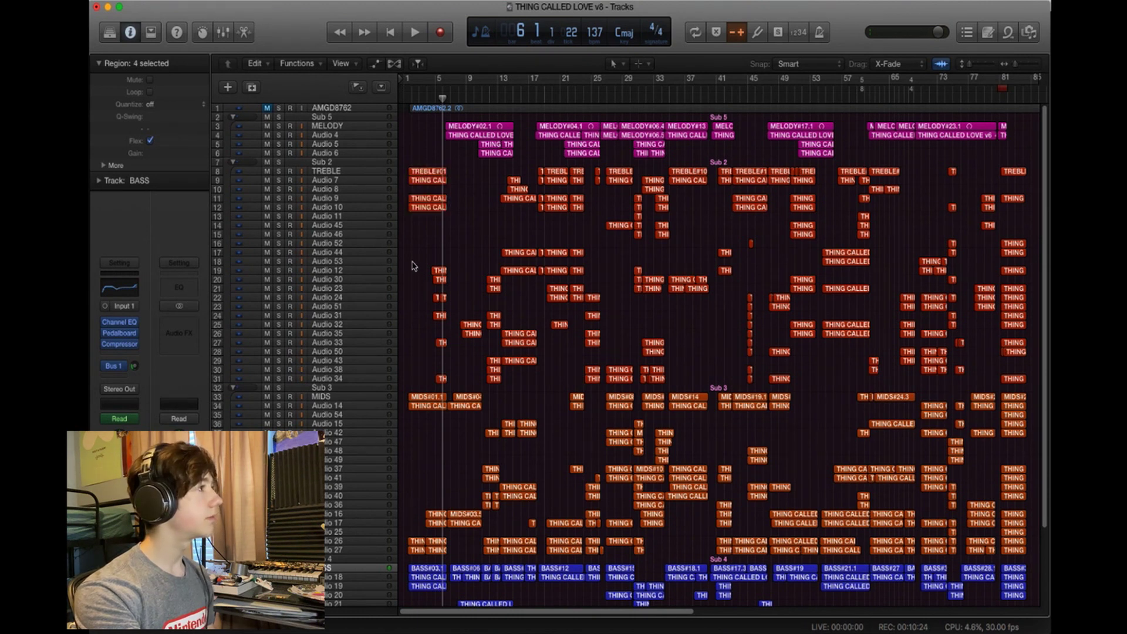
right_click(421, 173)
left_click(359, 166)
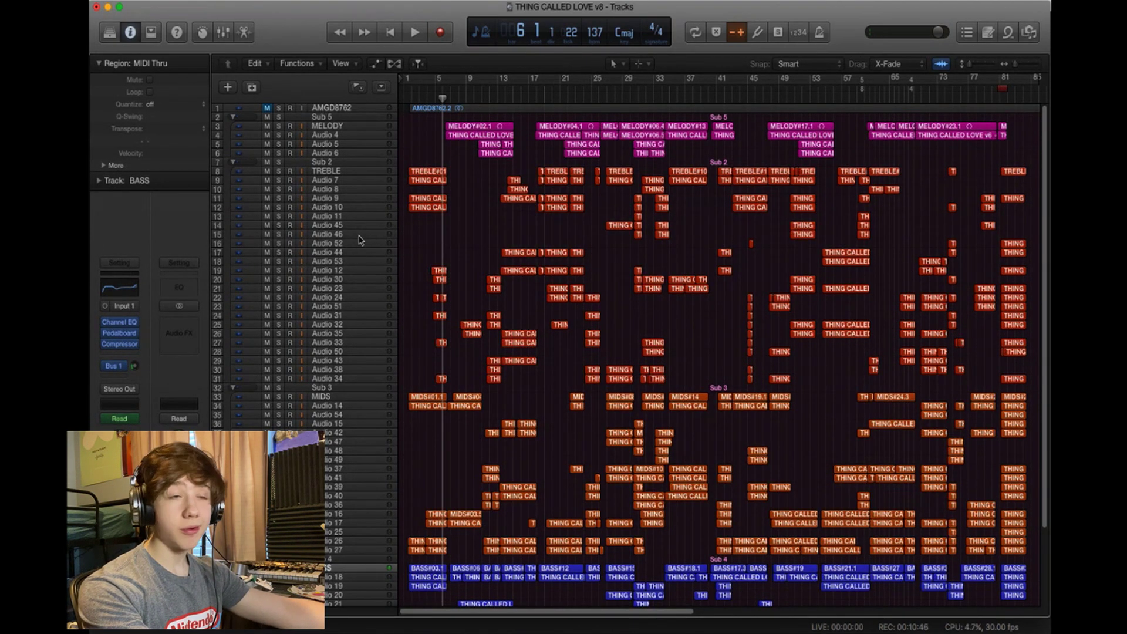
Select the treble tracks from Audio 7 to Audio 34 and look over the track commands available for them
left_click(341, 172)
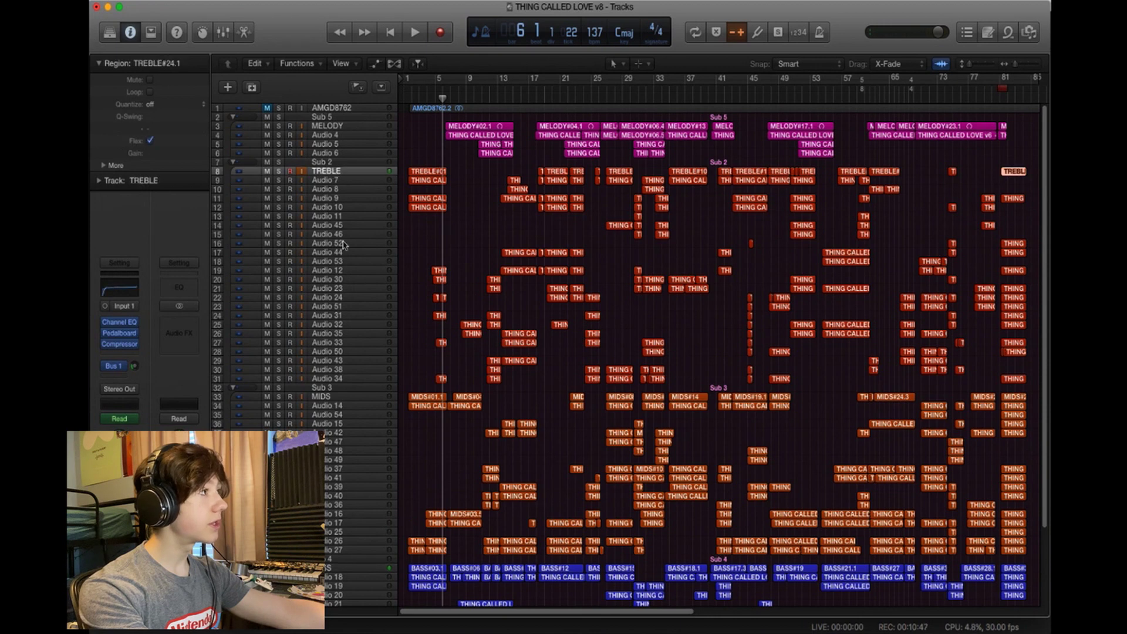
key("space")
right_click(339, 385)
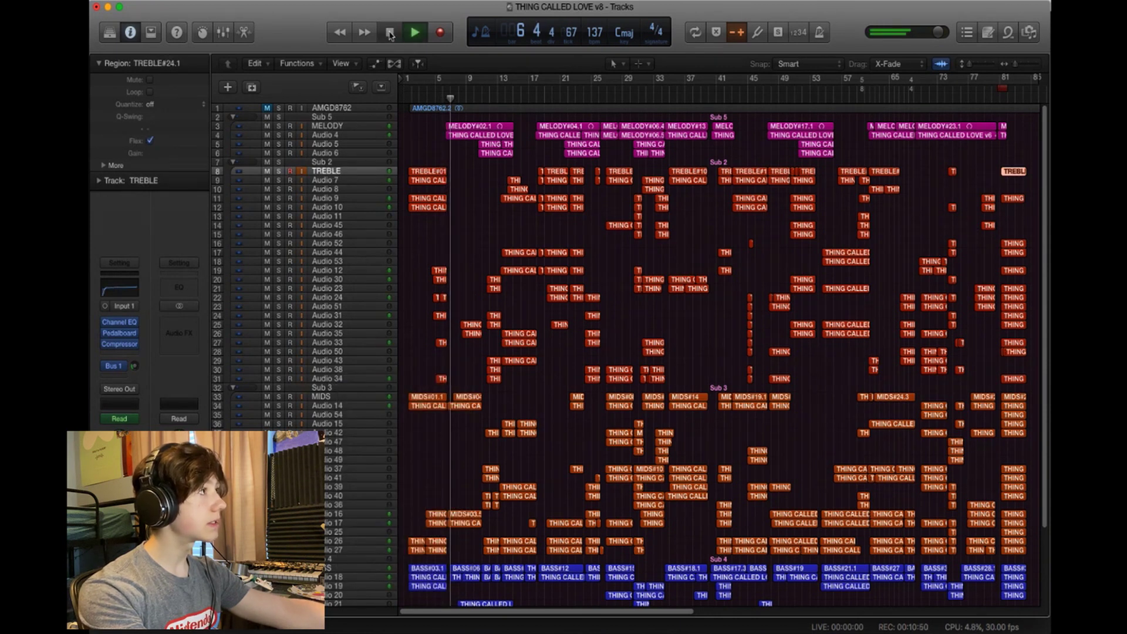
left_click(390, 33)
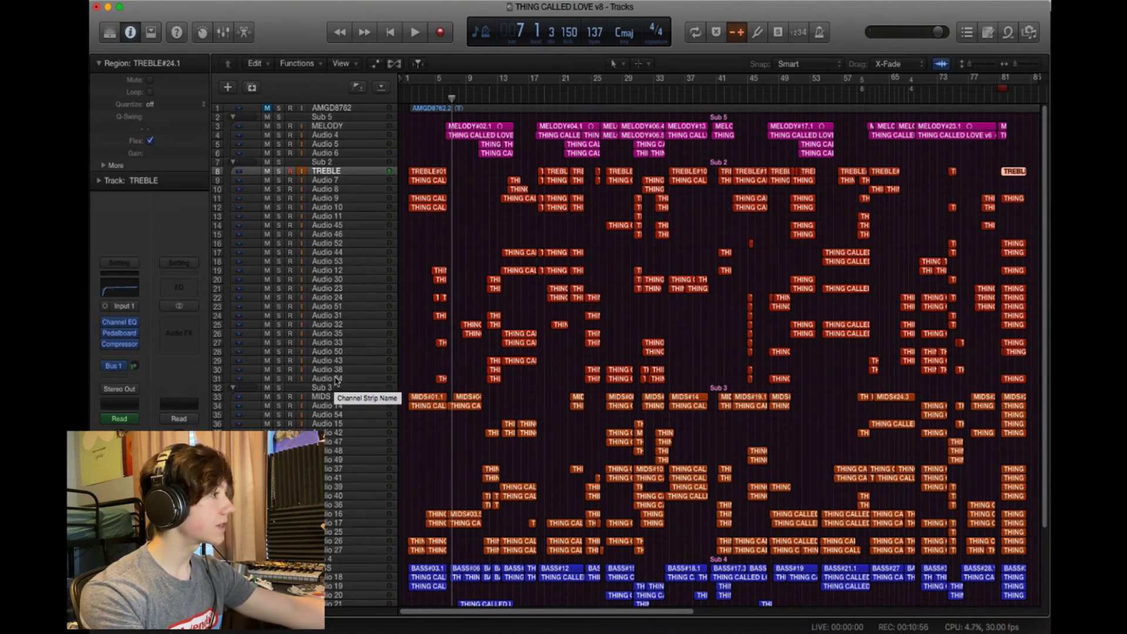
left_click_drag(337, 380, 338, 179)
right_click(337, 179)
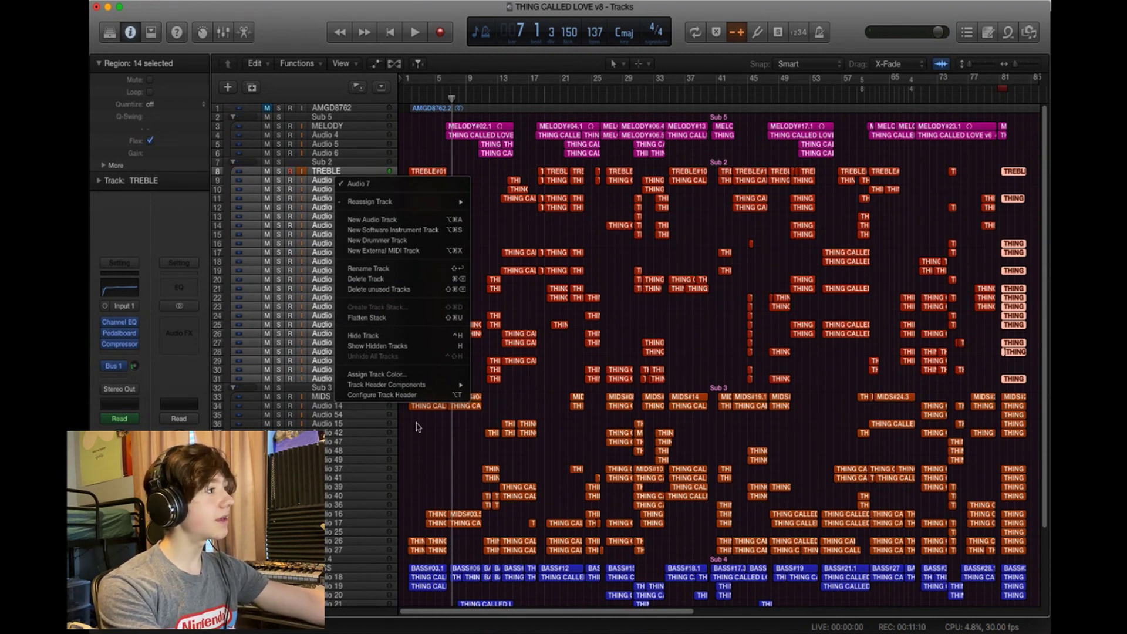
left_click(441, 475)
Collapse the Sub 2, Sub 3, Sub 4 and Sub 5 track stacks and expand them all again
left_click(233, 163)
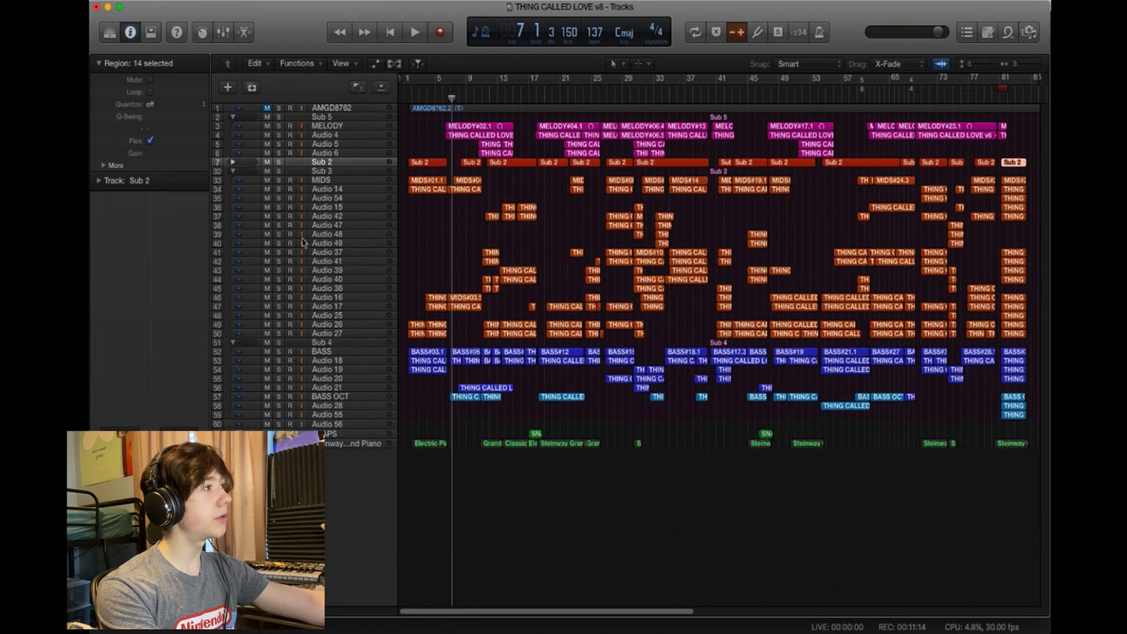
left_click(233, 171)
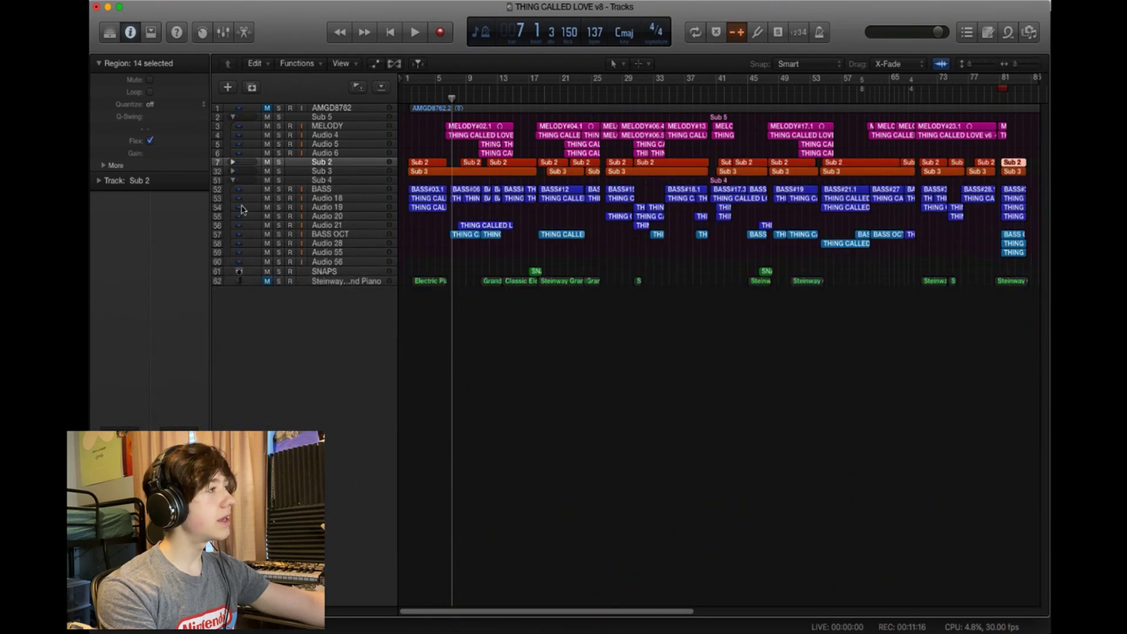
left_click(233, 181)
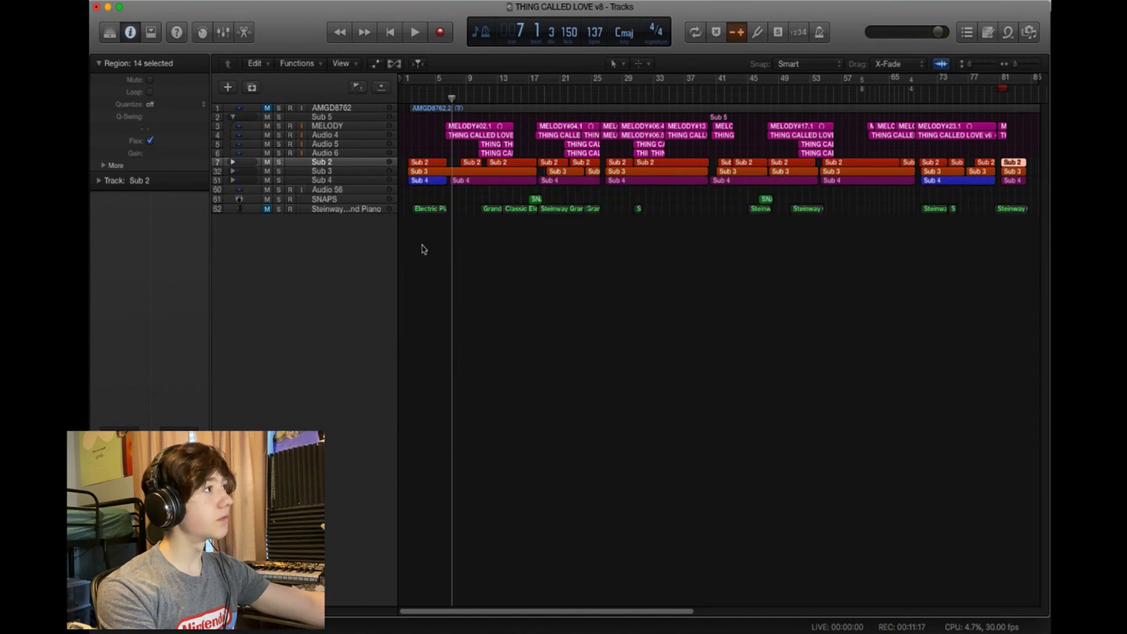
left_click(233, 117)
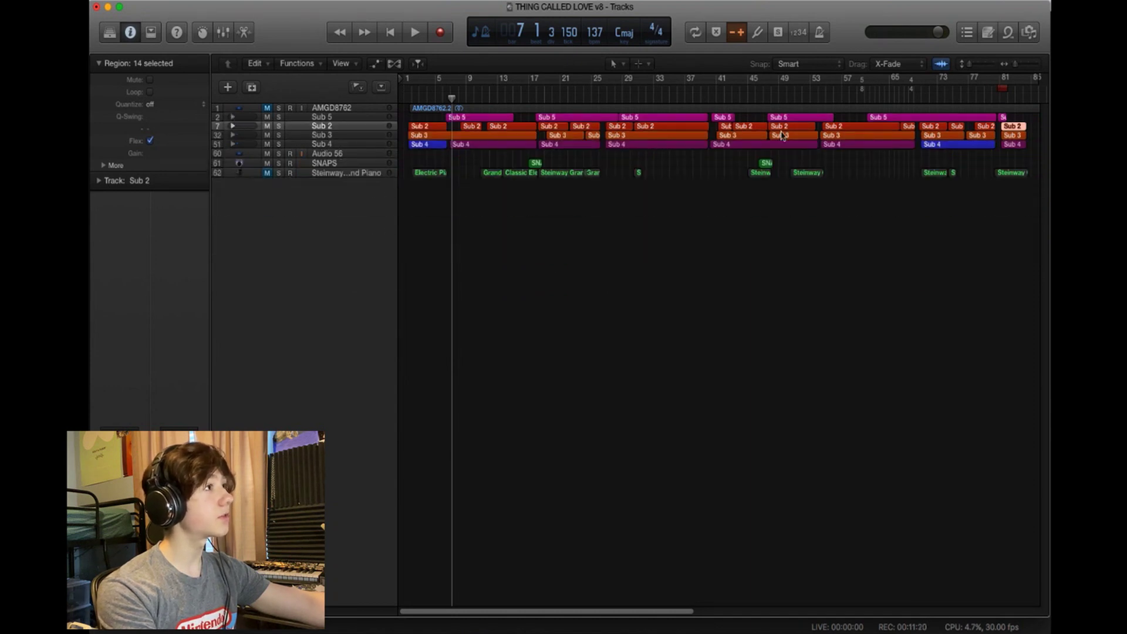
left_click(234, 118)
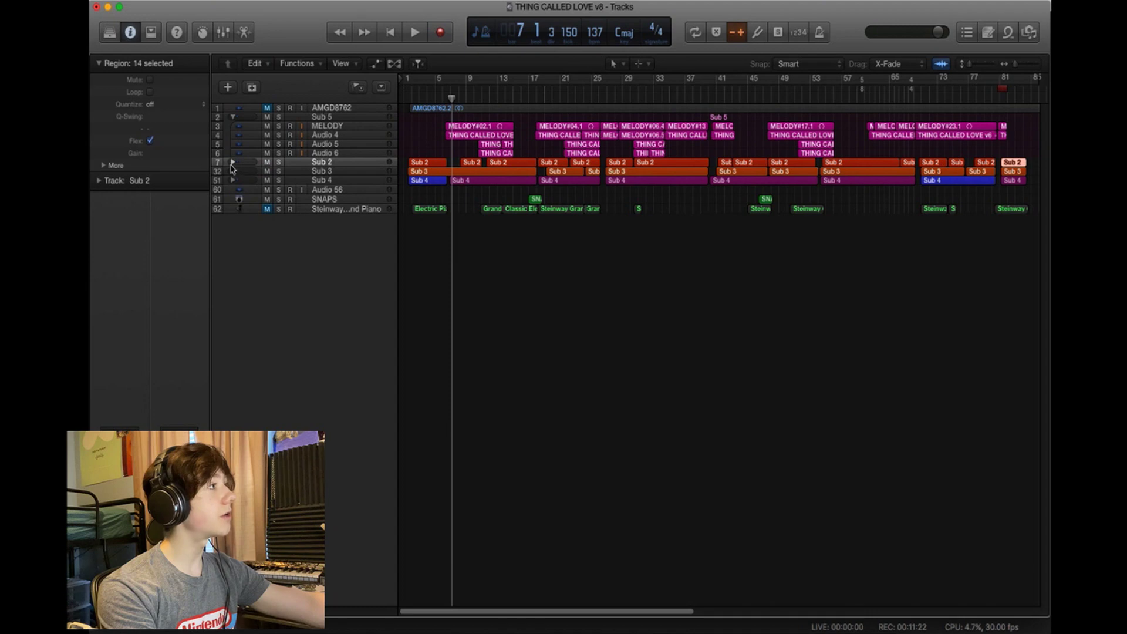
left_click(233, 162)
left_click(233, 388)
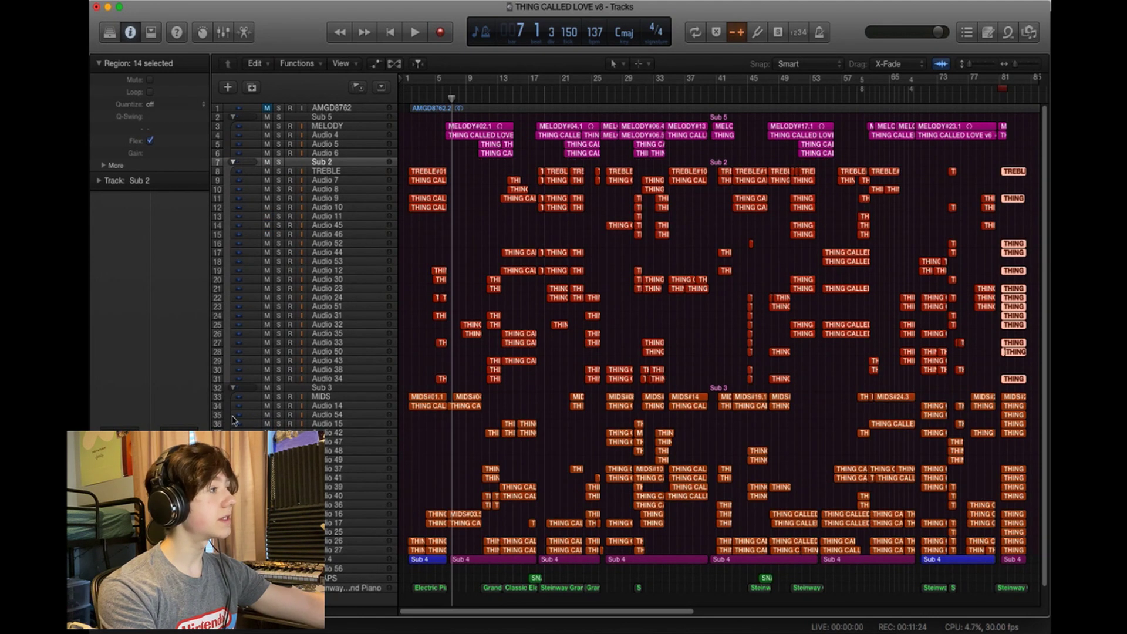
left_click(232, 559)
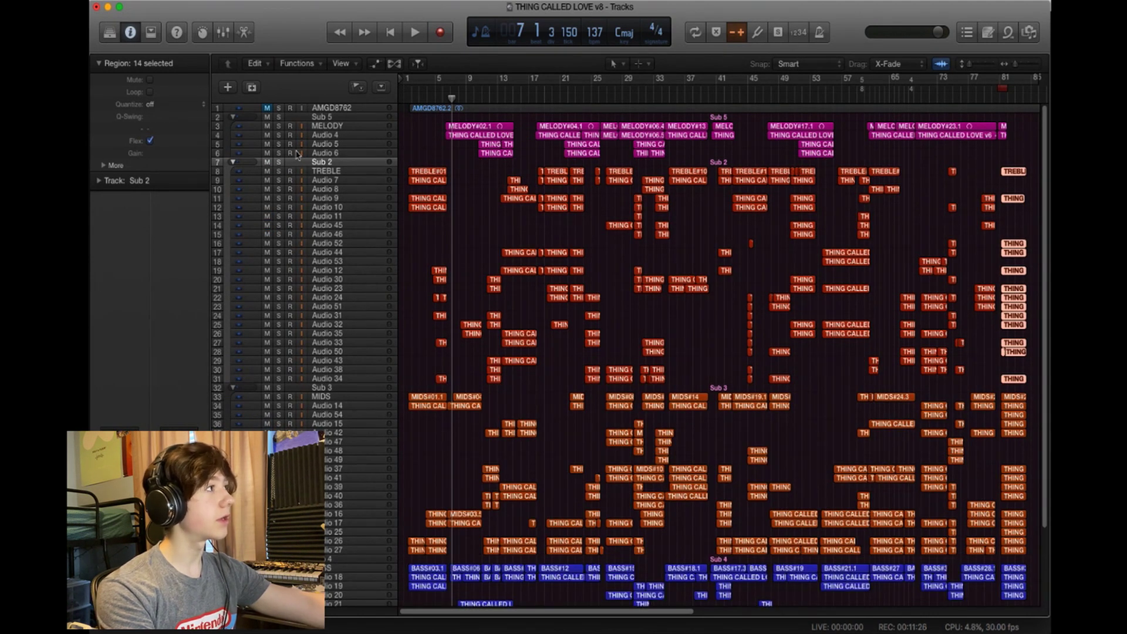
Solo the Sub 5 melody stack, listen to it briefly from bar 7, clear its solo and deselect all regions
scroll(626, 354, "down", 5)
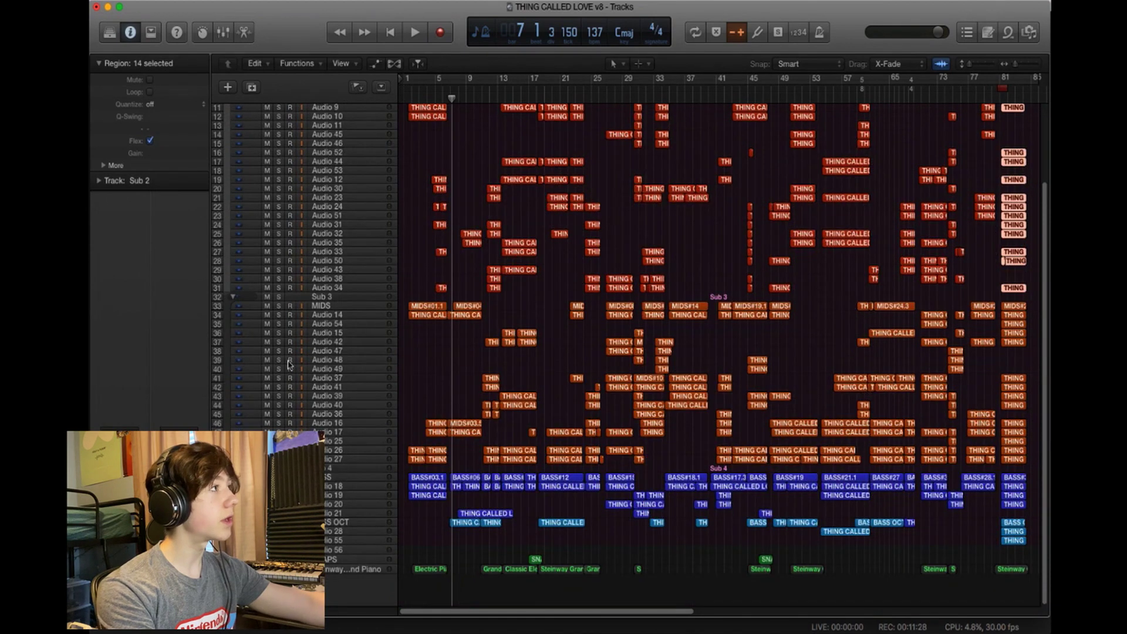
scroll(288, 364, "up", 5)
left_click(279, 117)
key("space")
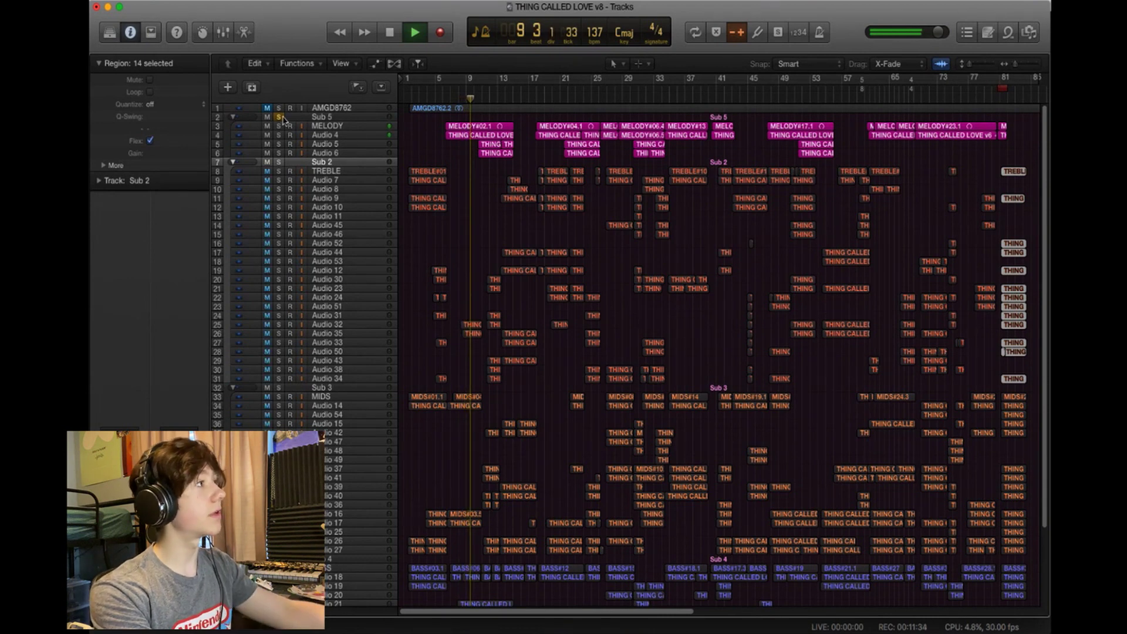
key("s")
key("space")
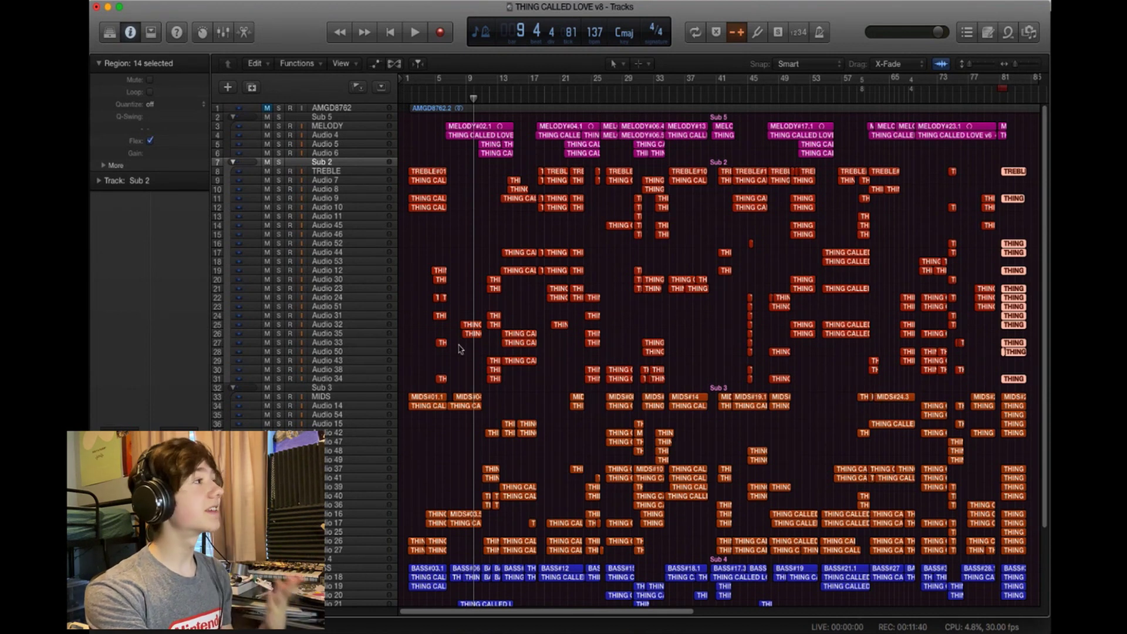
left_click(477, 218)
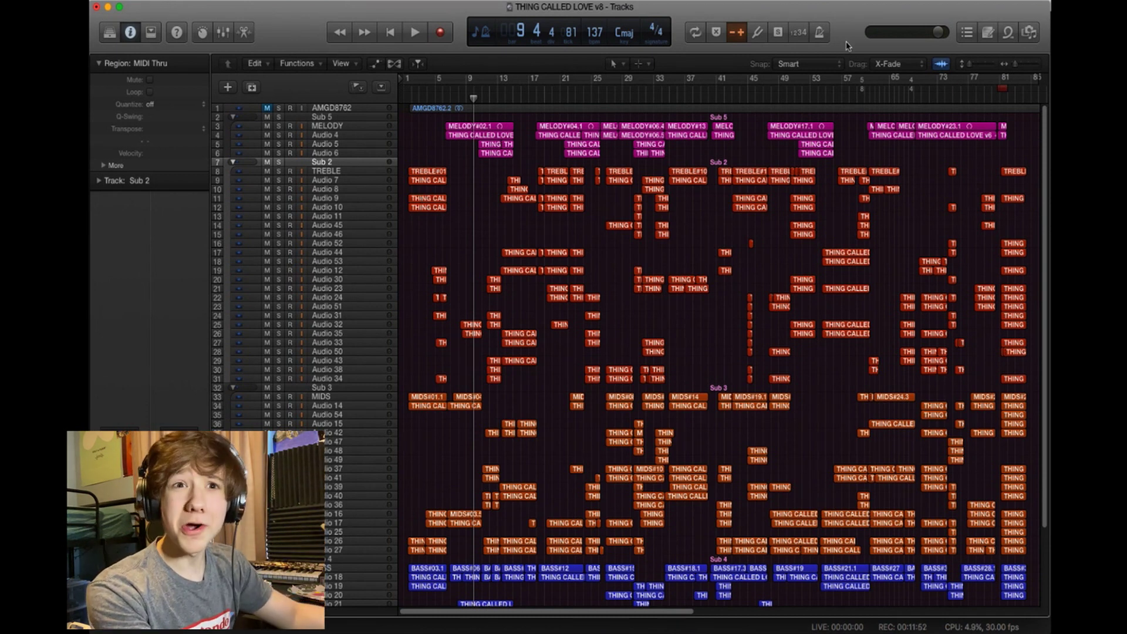
Solo the AMGD8762 track, listen to it briefly from bar 4, clear its solo and mute it again
left_click_drag(1015, 64, 1024, 70)
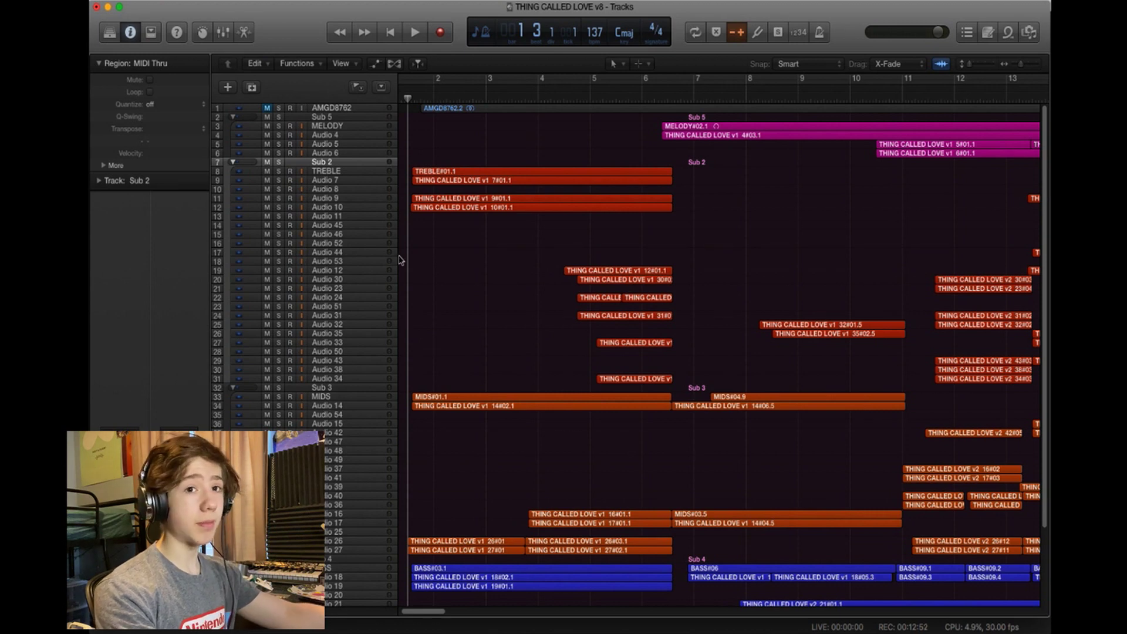
left_click(279, 108)
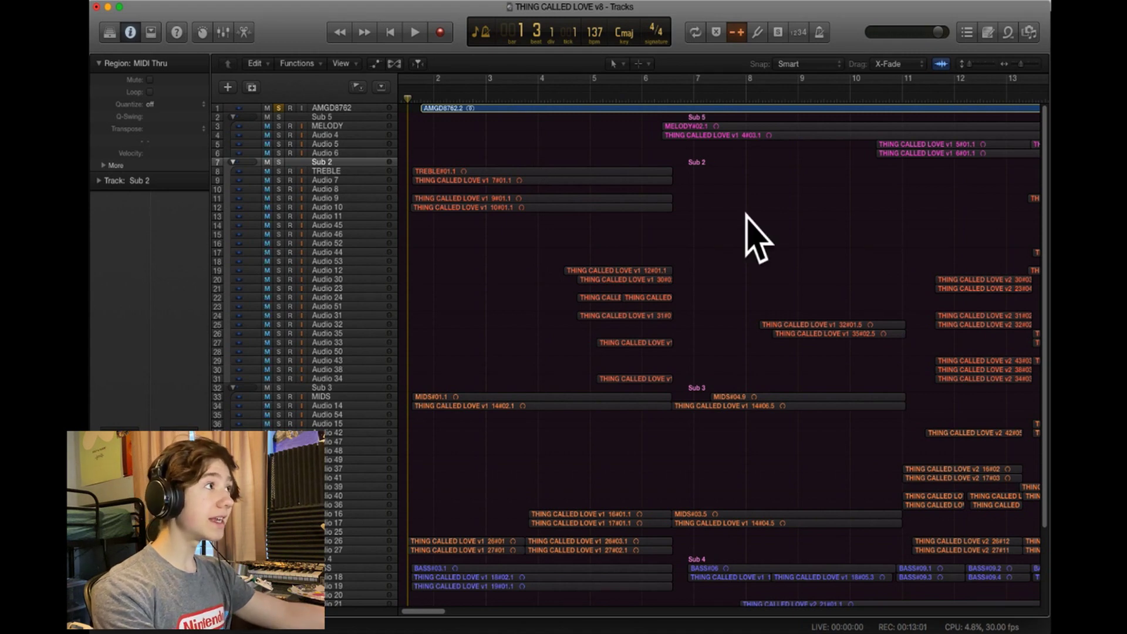
left_click_drag(503, 93, 563, 125)
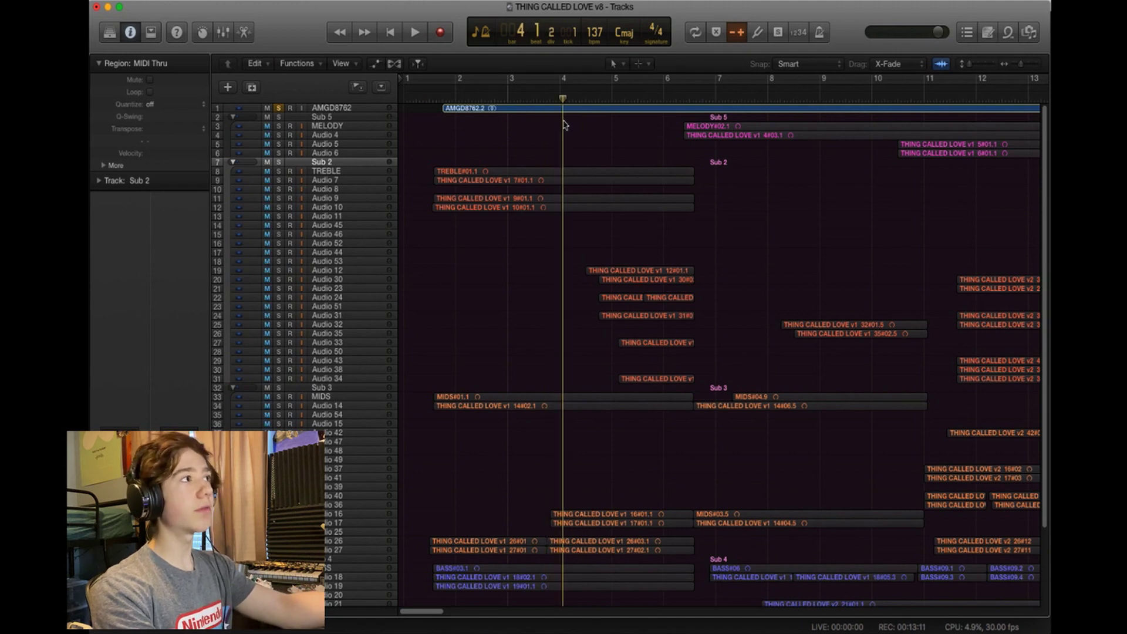
key("space")
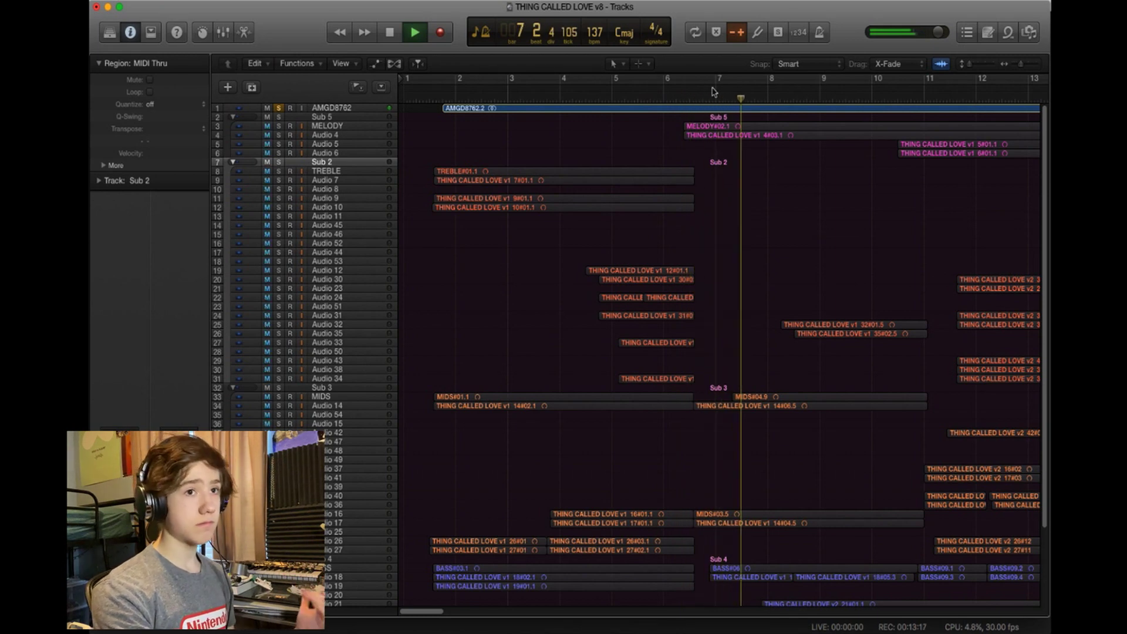
left_click(391, 33)
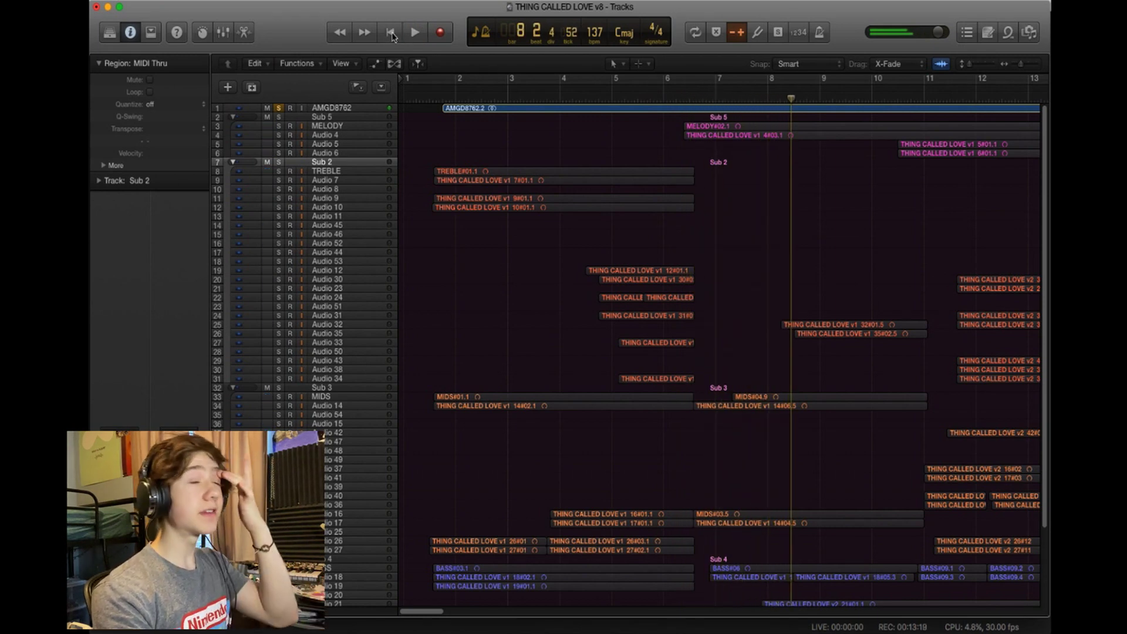
left_click(279, 108)
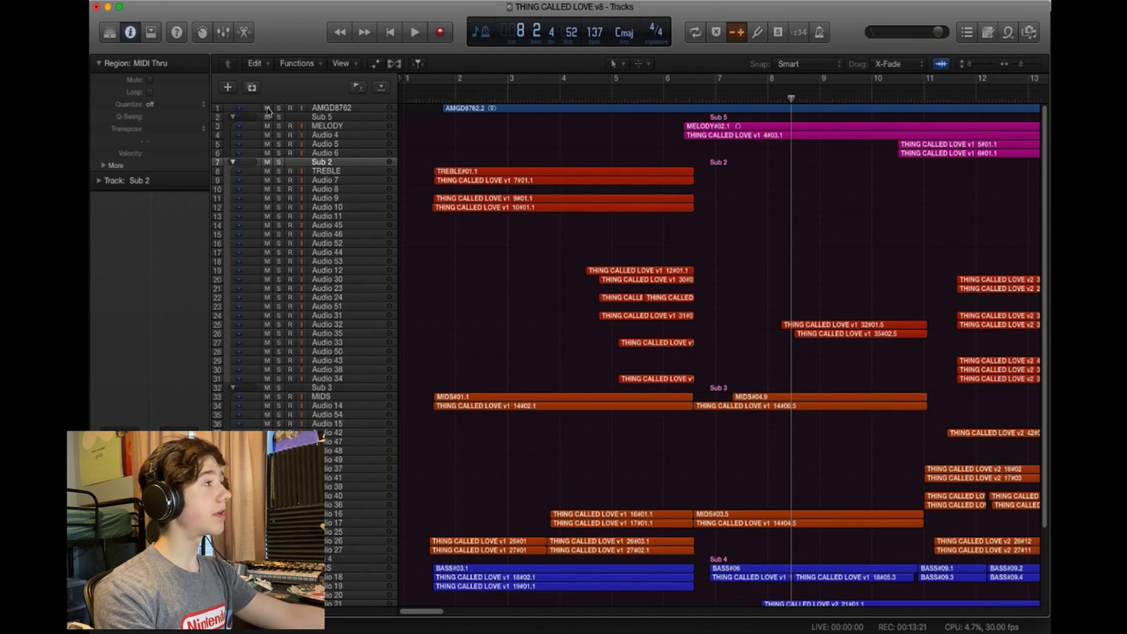
left_click(267, 108)
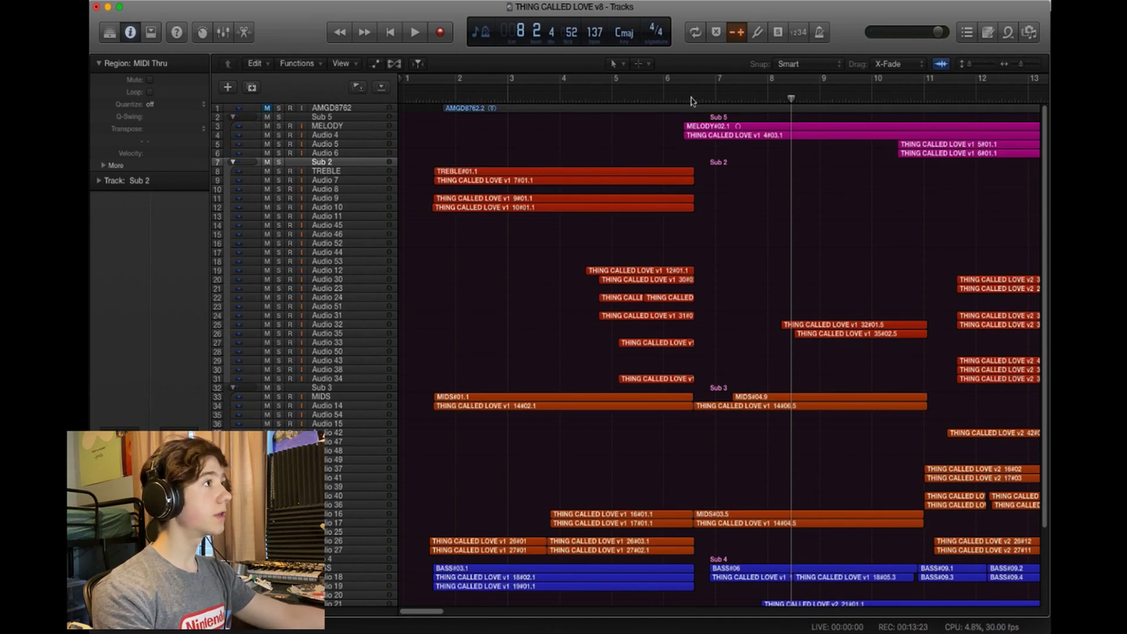
Move the playhead back to beat 2 of bar 1 and turn on the metronome click
left_click_drag(691, 101, 423, 98)
scroll(492, 248, "down", 3)
scroll(492, 247, "up", 3)
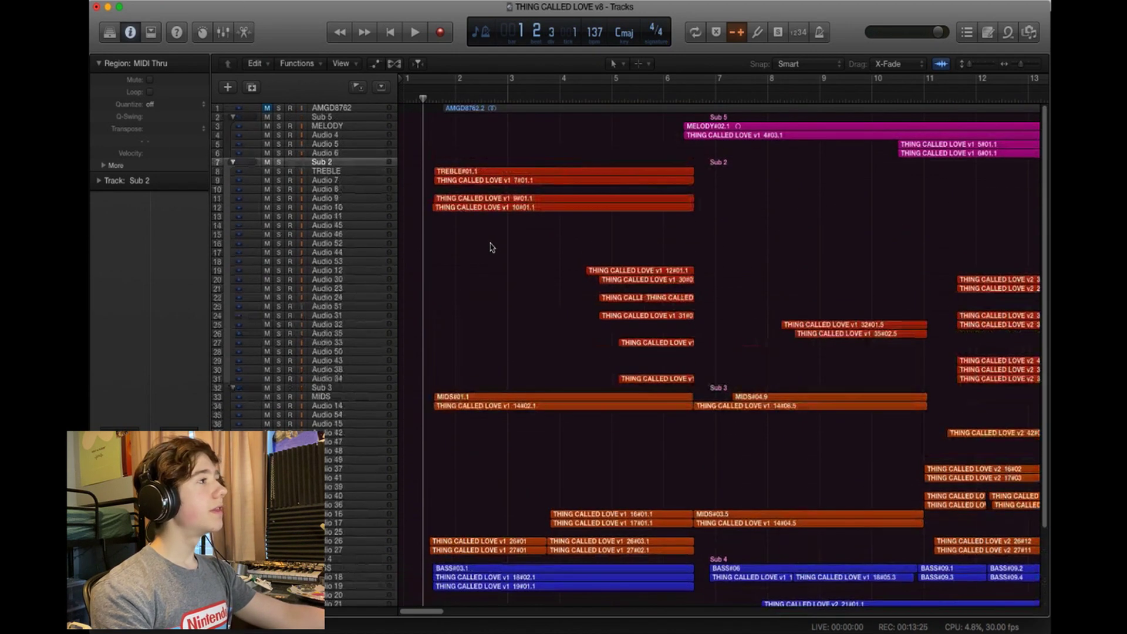
scroll(379, 268, "down", 4)
scroll(316, 253, "up", 3)
scroll(315, 252, "down", 5)
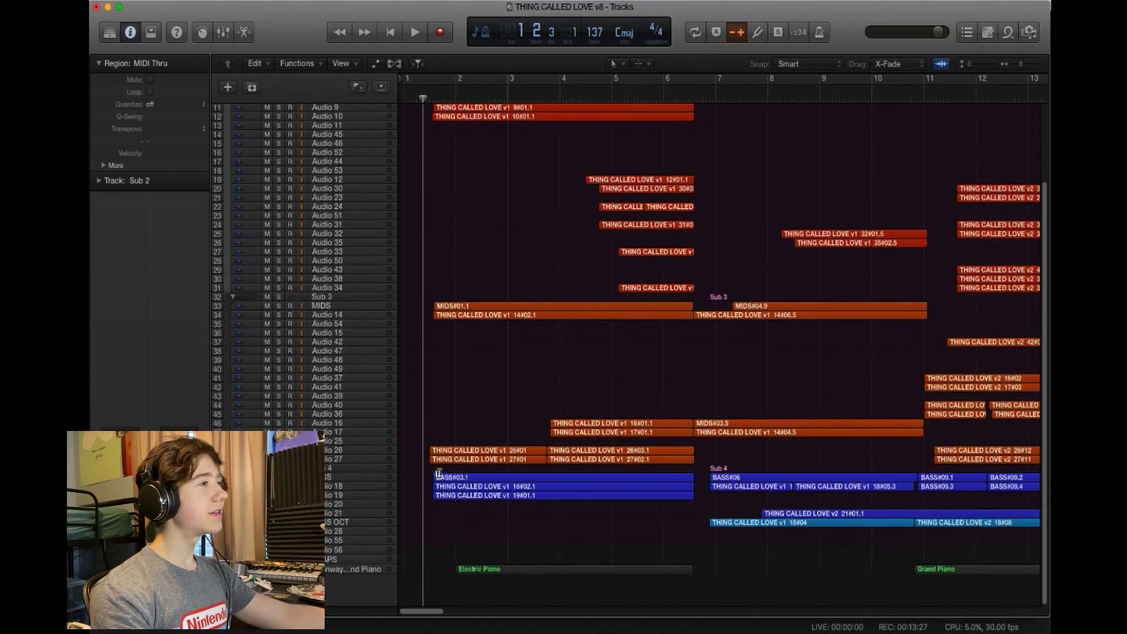
left_click(819, 32)
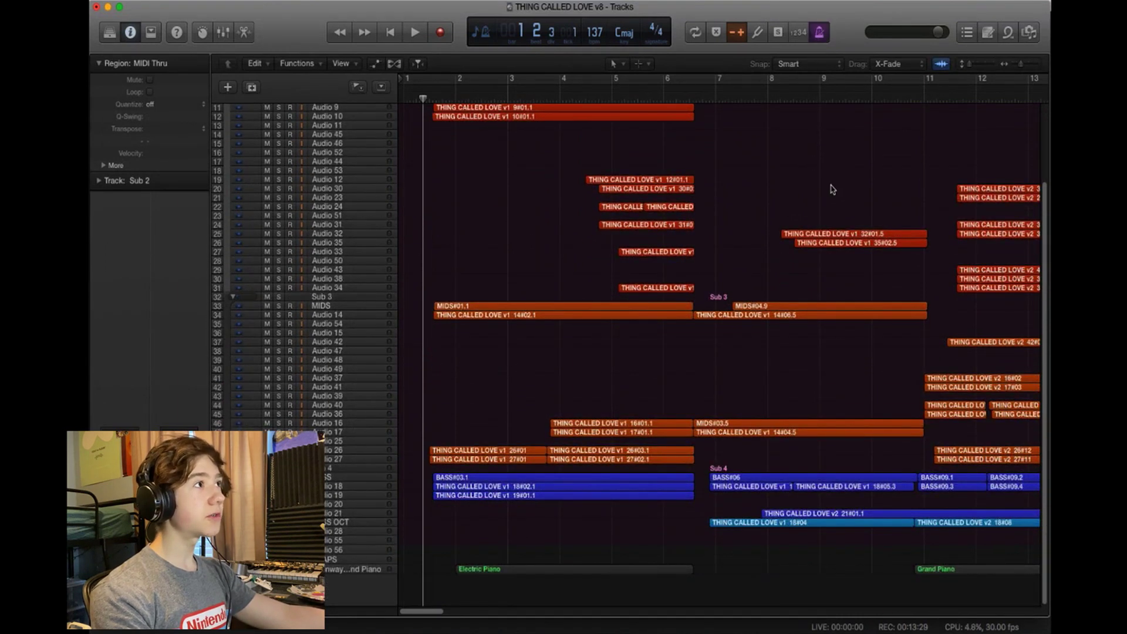
scroll(833, 176, "up", 3)
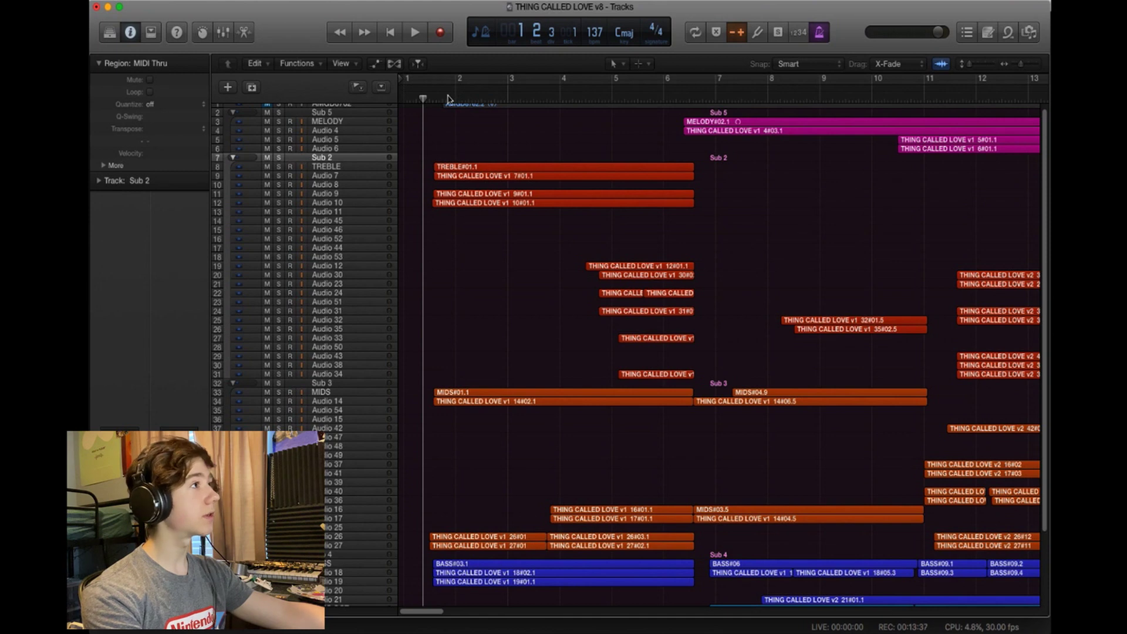
Play the arrangement against the metronome from bar 1, stop midway through bar 6 and turn the metronome off
key("space")
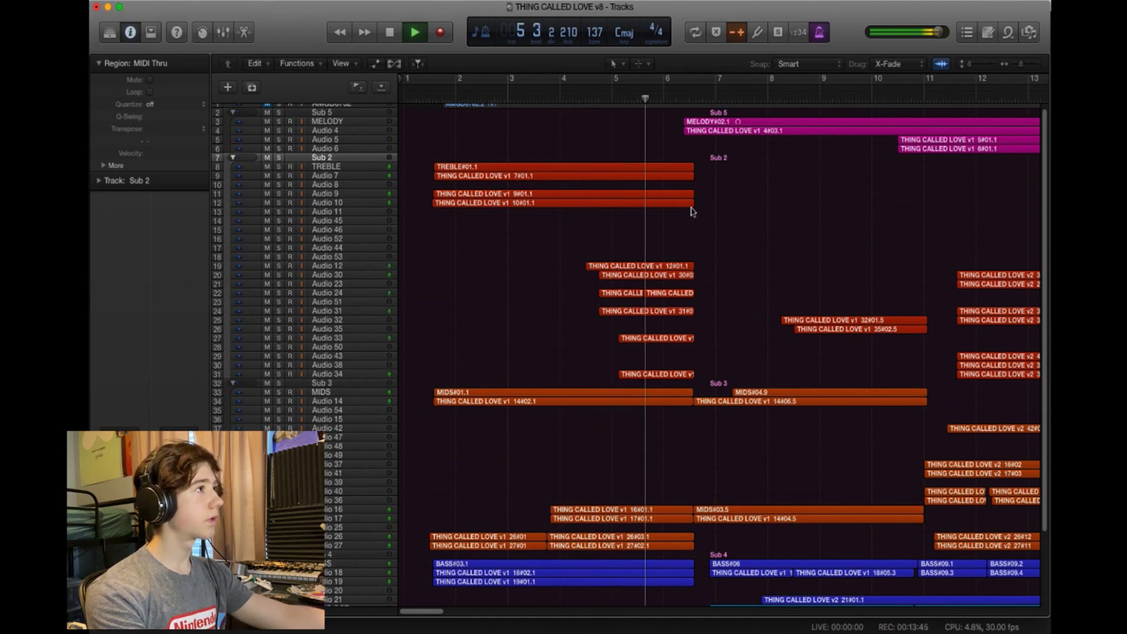
key("space")
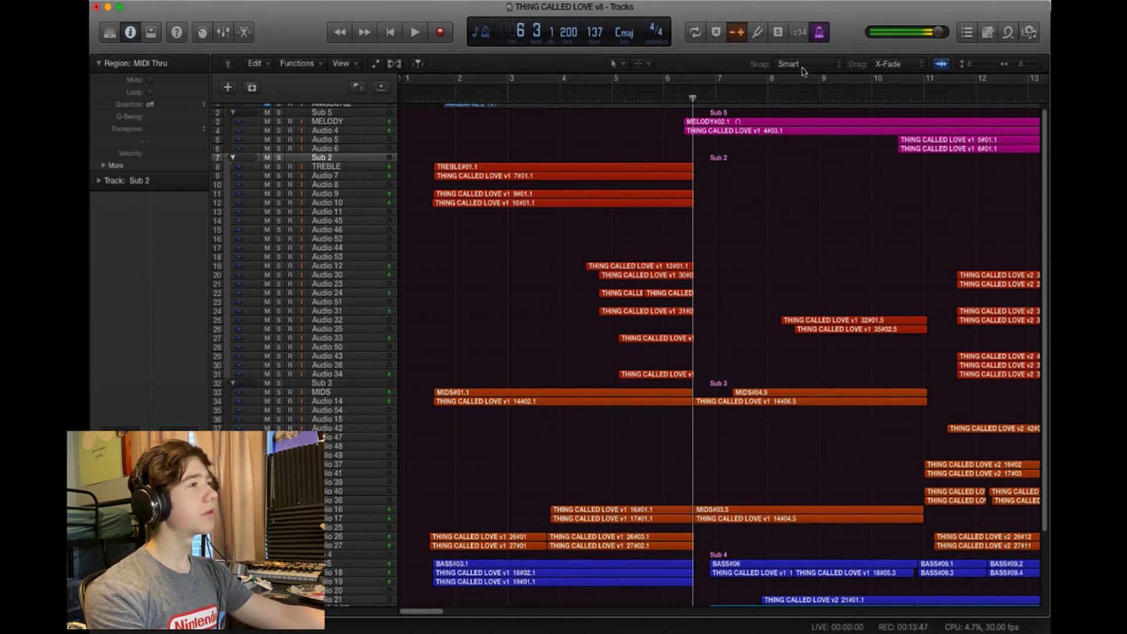
scroll(626, 241, "up", 1)
key("k")
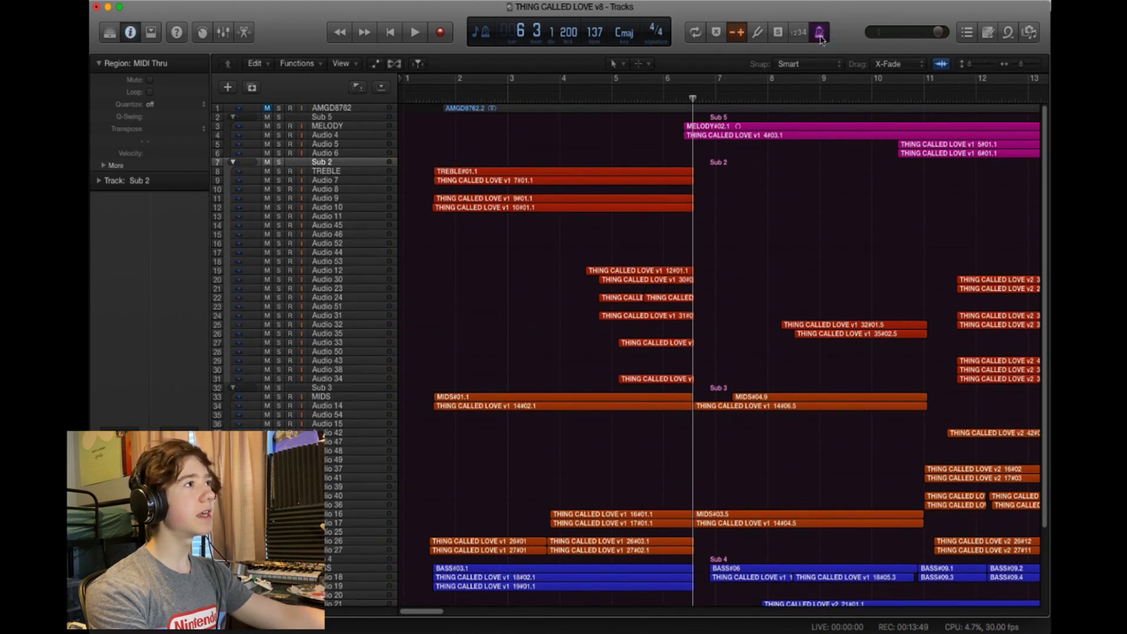
Solo the Sub 4 bass and Sub 3 mids stacks, listen to them together through bar 6, and clear the solos
scroll(428, 352, "down", 5)
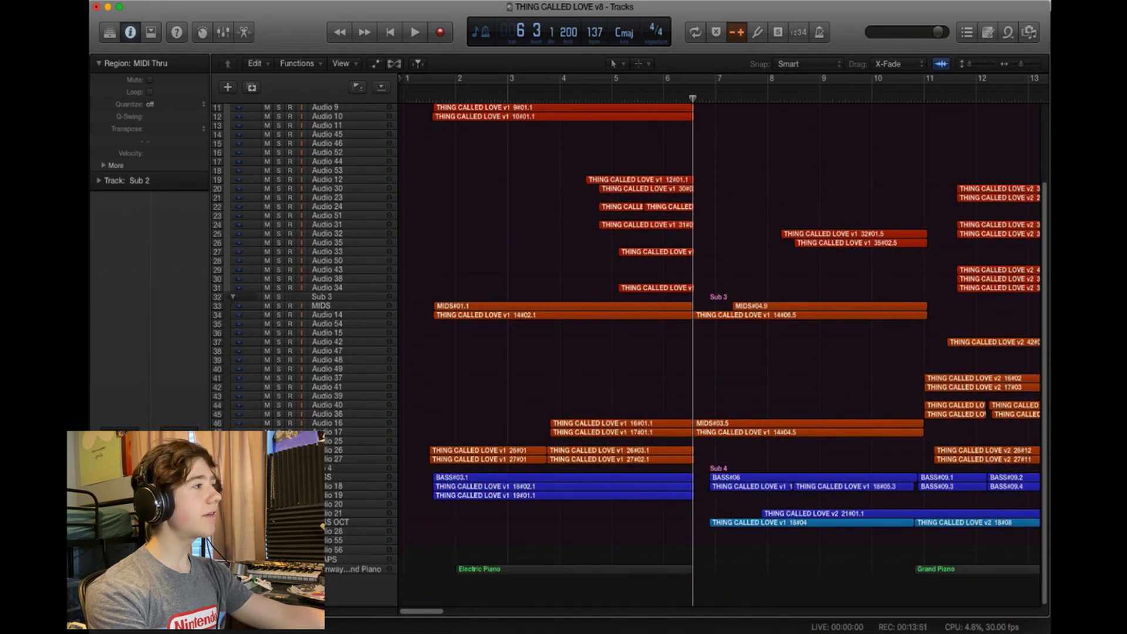
key("ctrl+m")
key("ctrl+m")
scroll(278, 343, "up", 1)
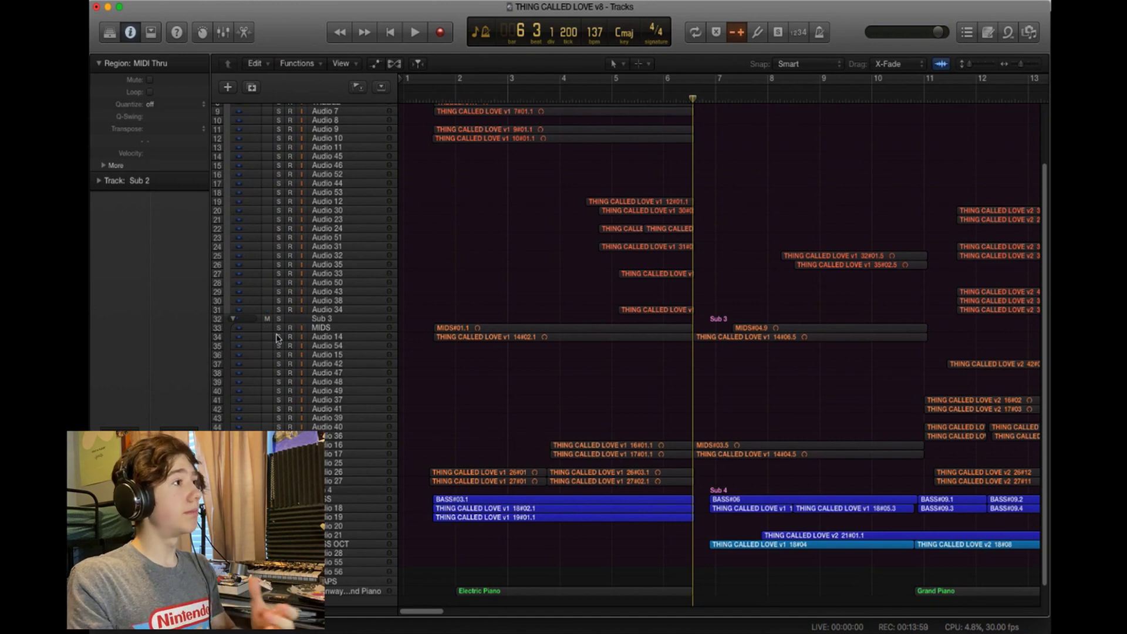
left_click(276, 337, "alt")
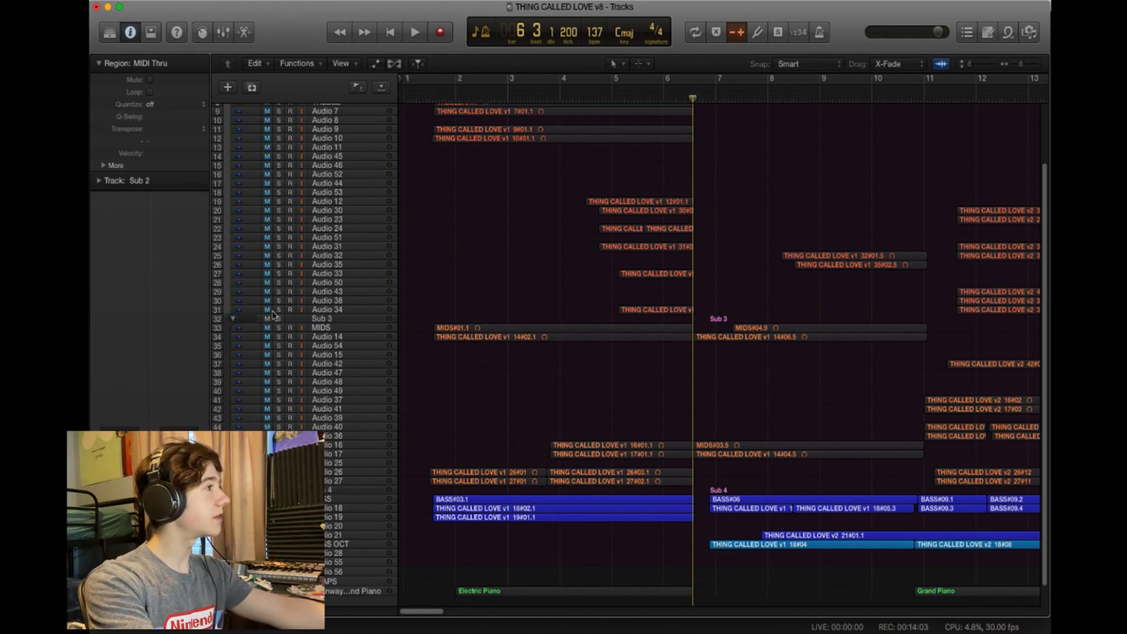
left_click(278, 318)
double_click(441, 95)
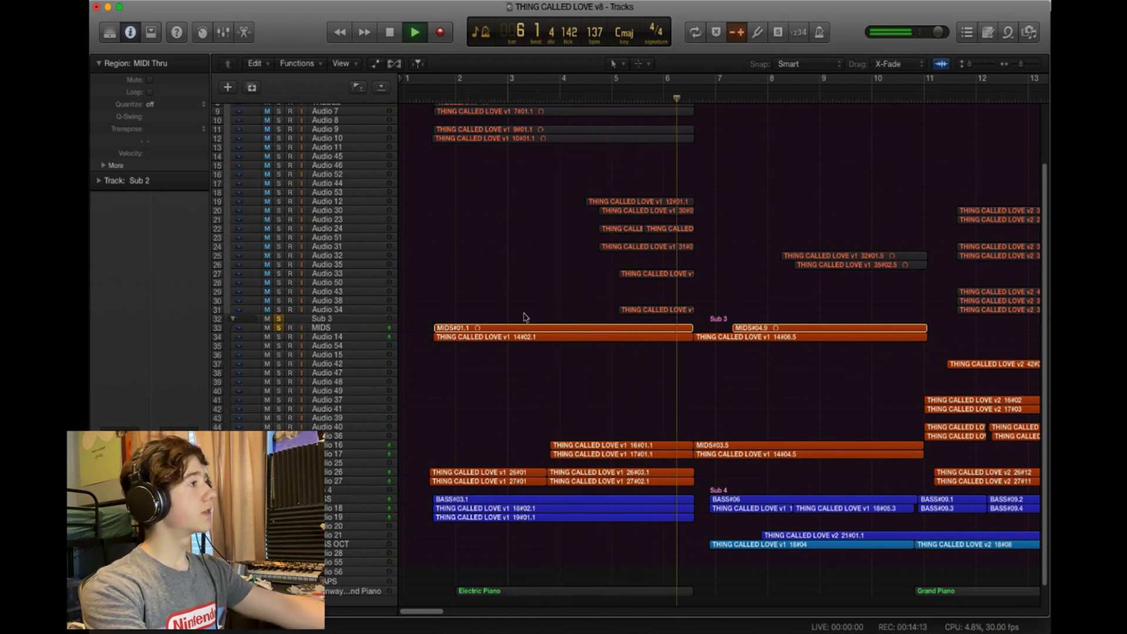
key("space")
left_click(278, 328)
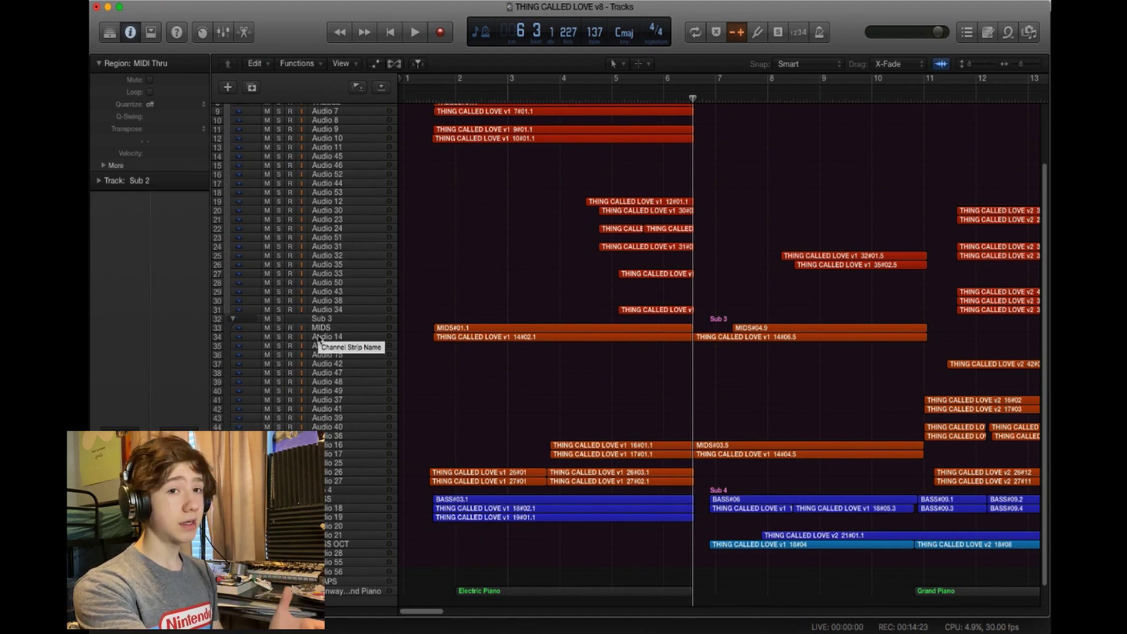
Select the Audio 54 track, examine the pan and volume settings across the mixer's channel strips, and hide the mixer
left_click(336, 321)
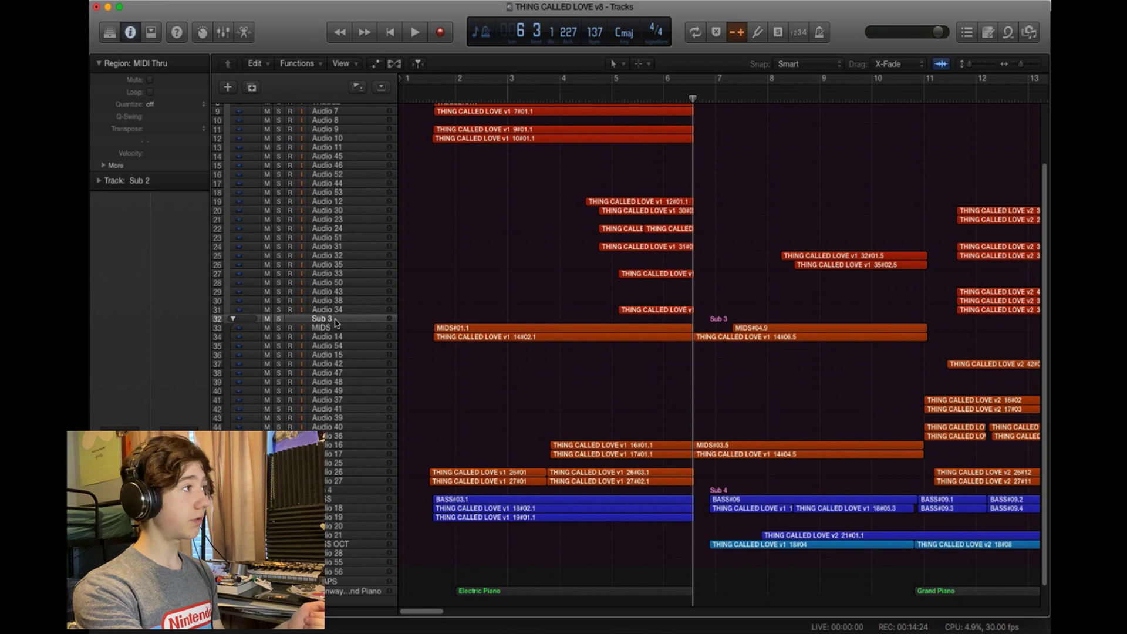
left_click(349, 346)
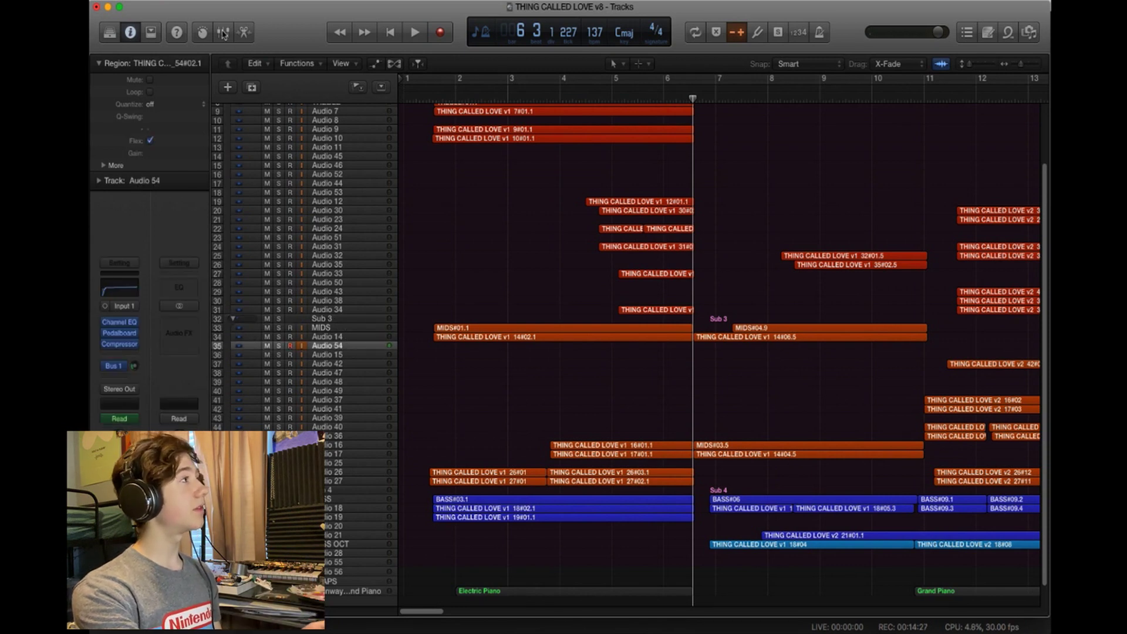
left_click(223, 32)
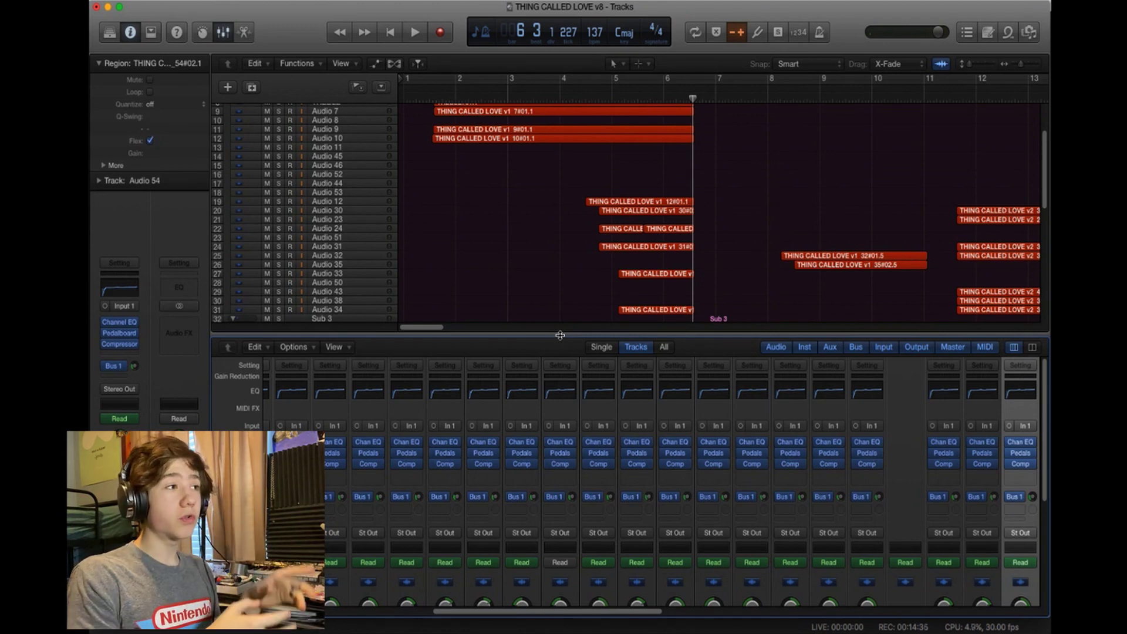
scroll(763, 506, "down", 3)
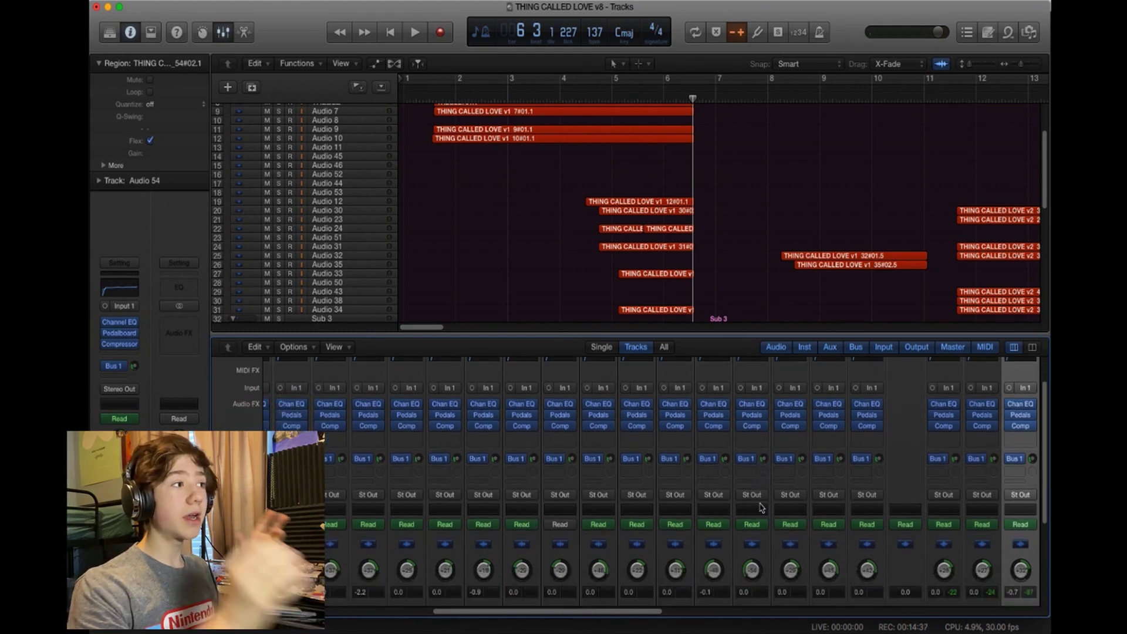
scroll(733, 501, "down", 4)
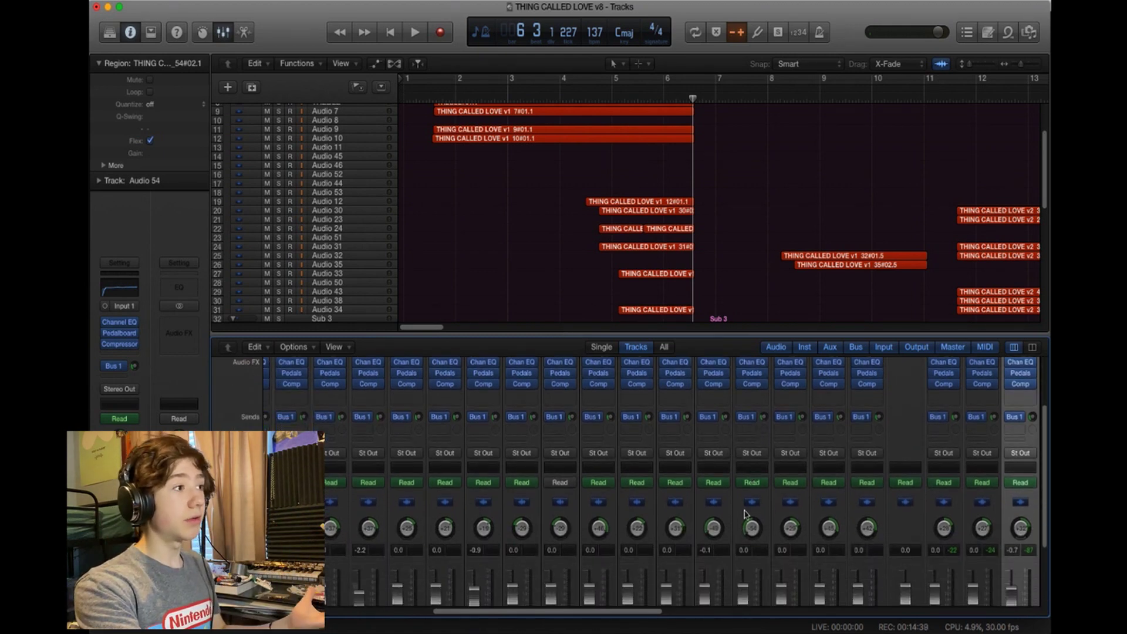
left_click_drag(616, 612, 580, 612)
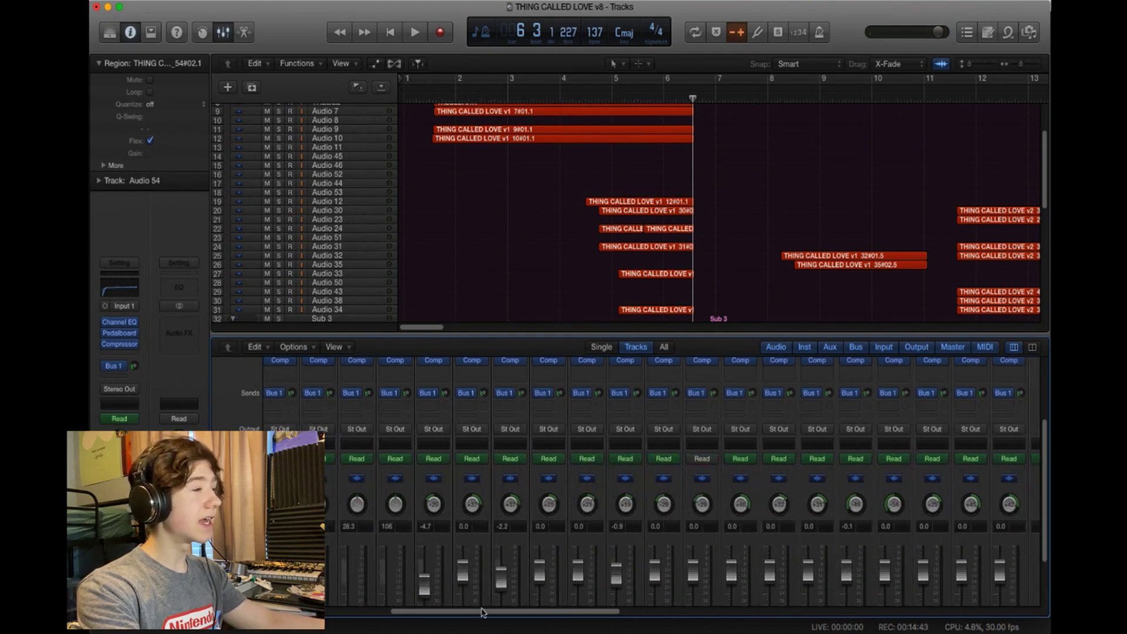
left_click_drag(482, 612, 446, 612)
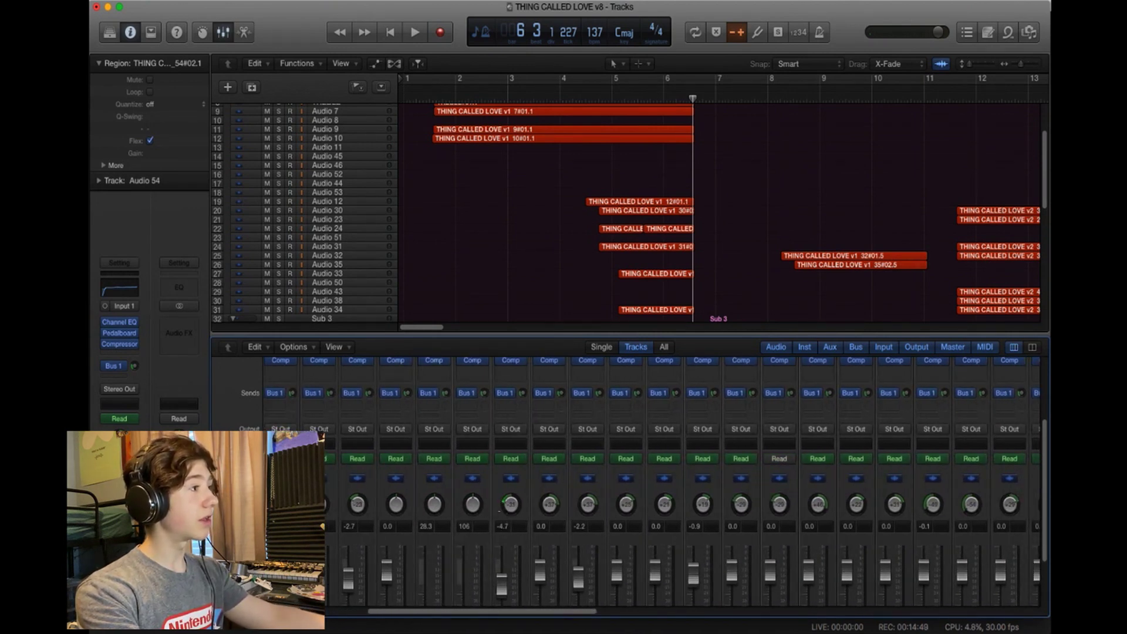
left_click_drag(499, 607, 700, 610)
left_click(225, 31)
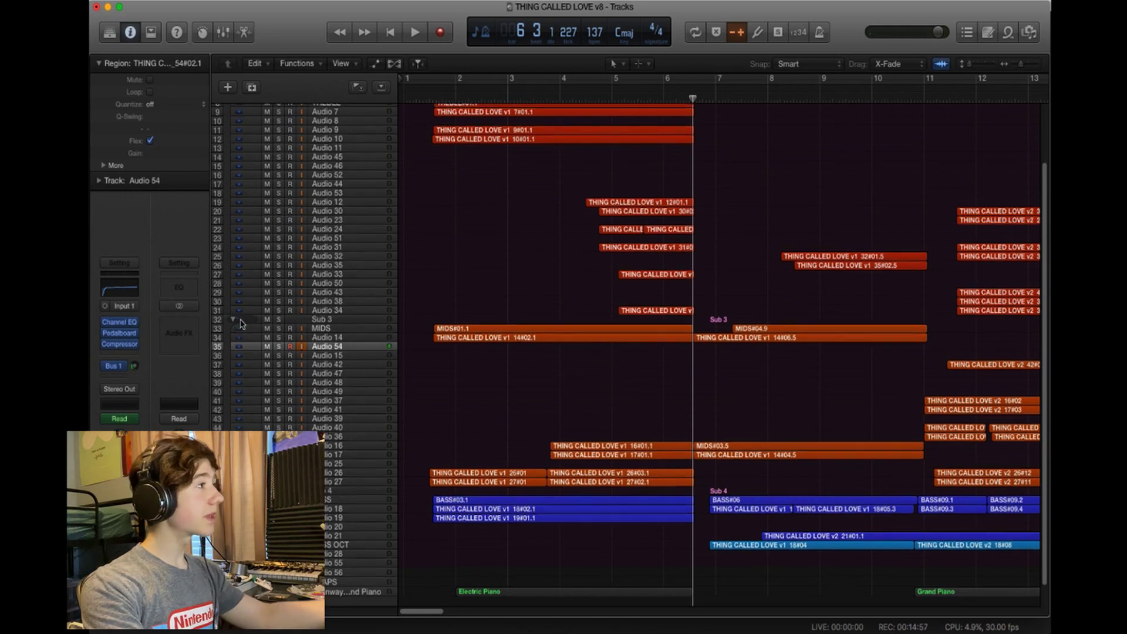
Solo the Sub 2 treble and Sub 3 mids stacks and listen to them together from bar 1 to bar 5
scroll(303, 307, "up", 5)
scroll(303, 306, "down", 3)
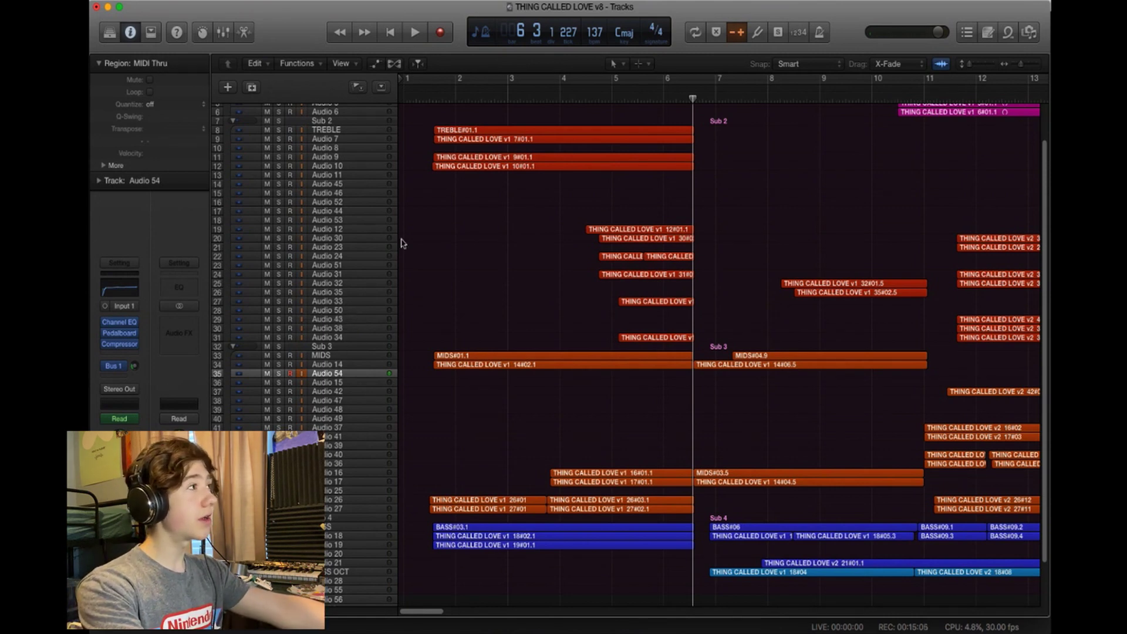
left_click(278, 121)
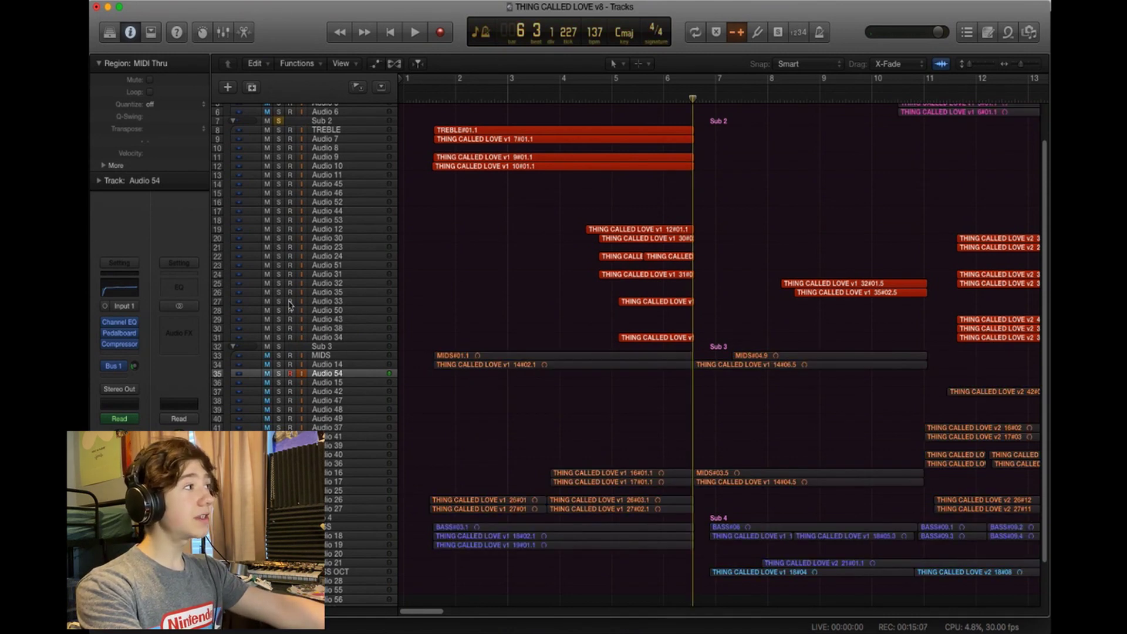
left_click(280, 347)
left_click(432, 100)
key("space")
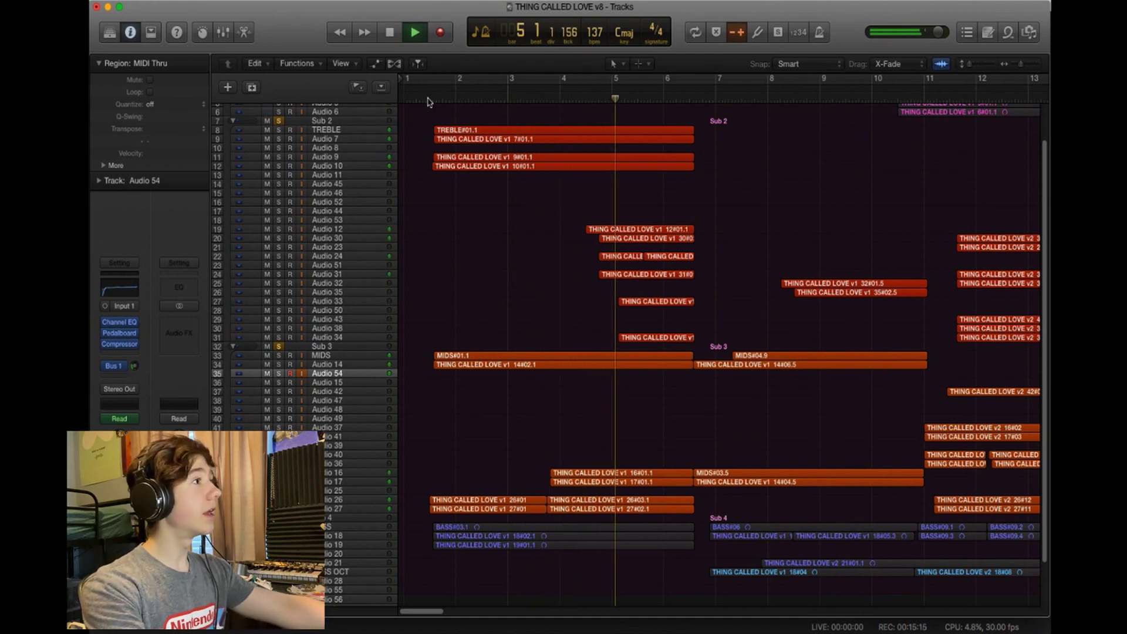
key("space")
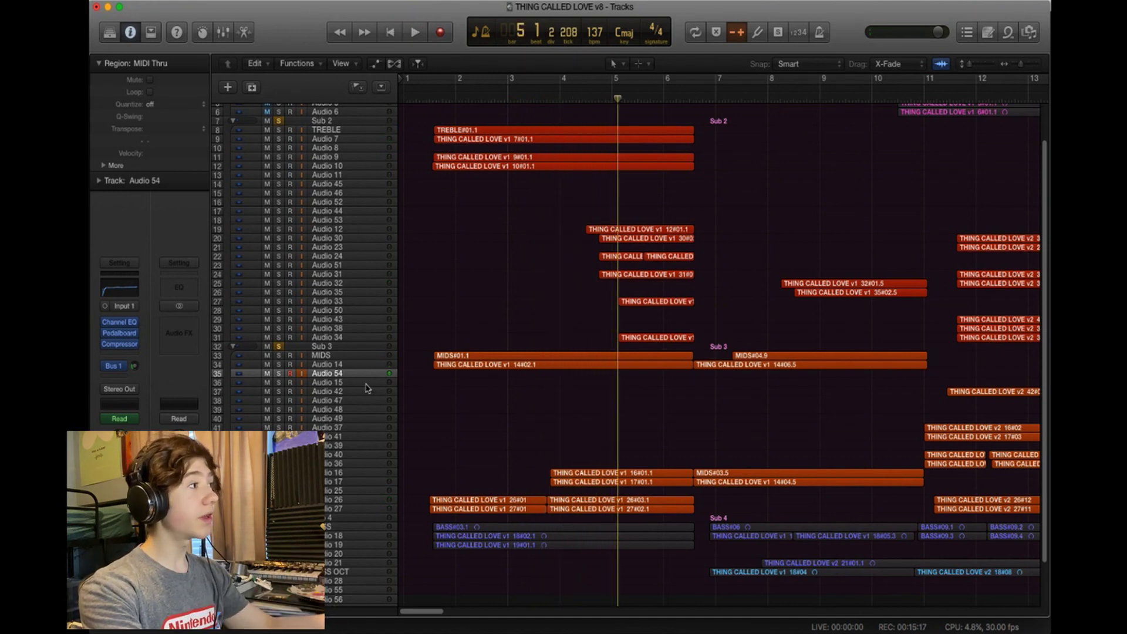
Compare the Sub 3 mids alone with the Sub 2 treble stack added back, playing each from bar 1
left_click(280, 121)
left_click(423, 100)
key("space")
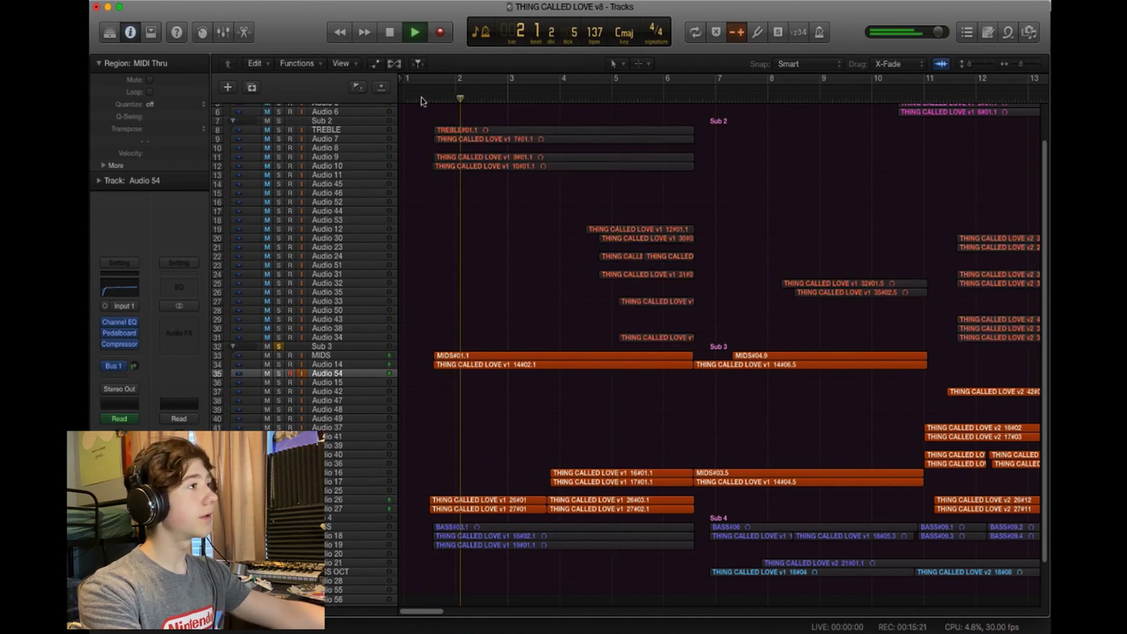
left_click(278, 121)
key("Return")
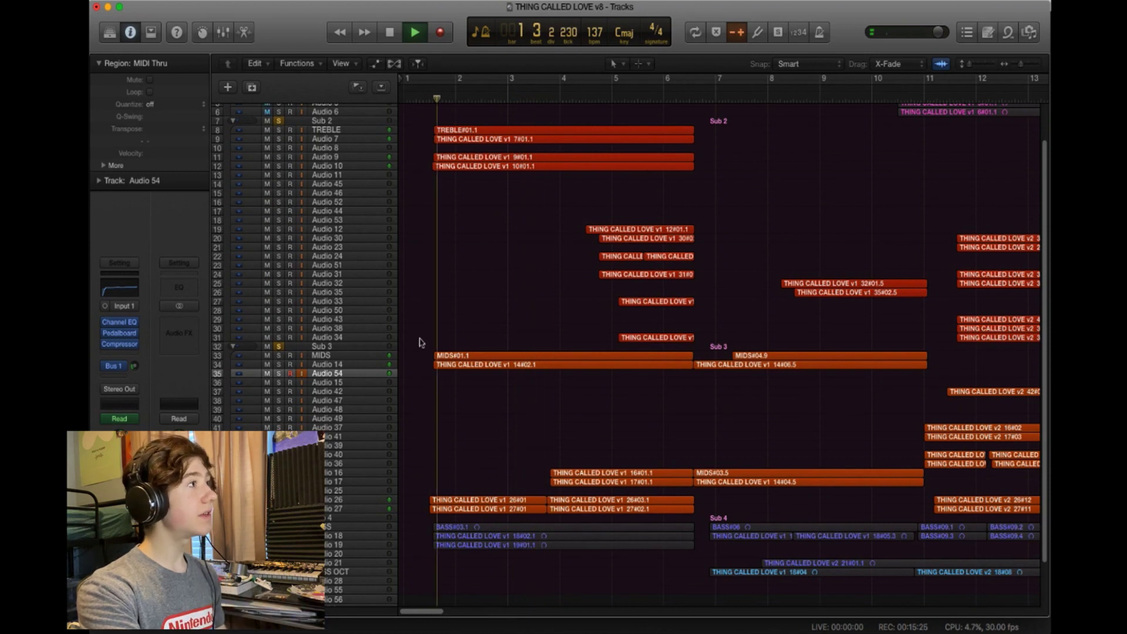
left_click(344, 131)
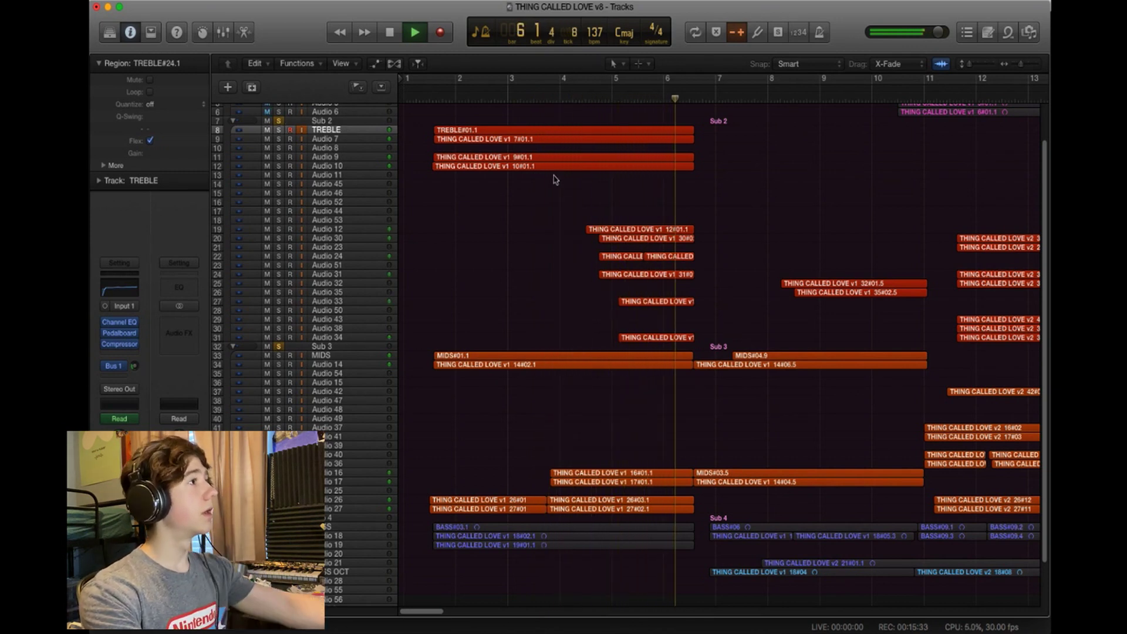
key("space")
Return to bar 1, switch the solo from Sub 2 and Sub 3 to the Sub 4 bass stack, and listen to it briefly
left_click_drag(638, 99, 403, 99)
left_click(279, 121)
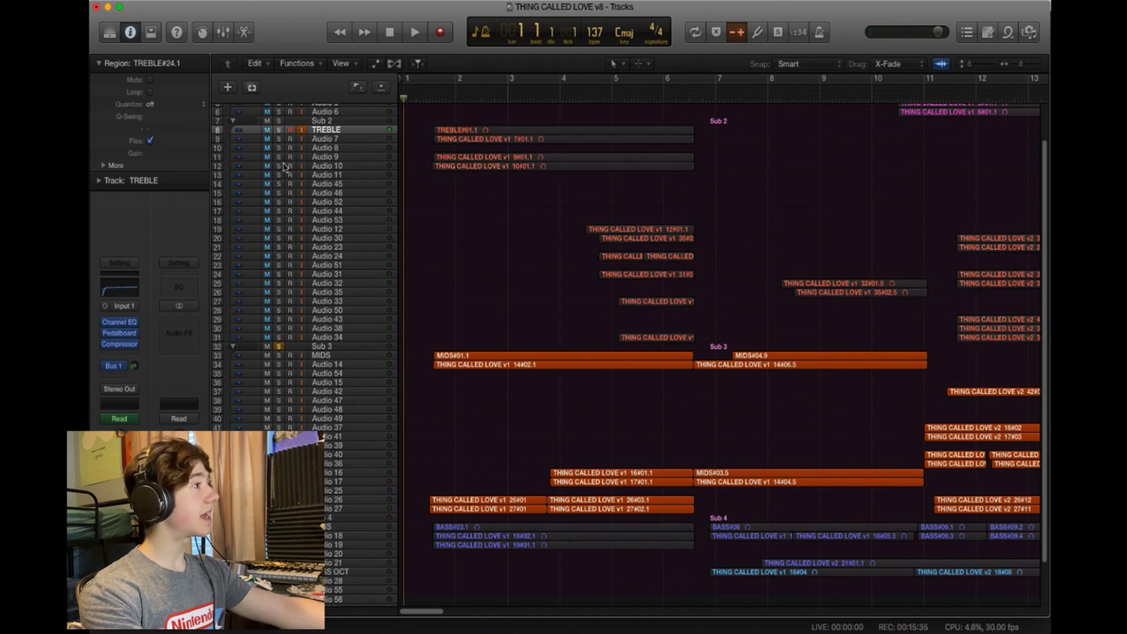
left_click(278, 518)
left_click(278, 347)
key("space")
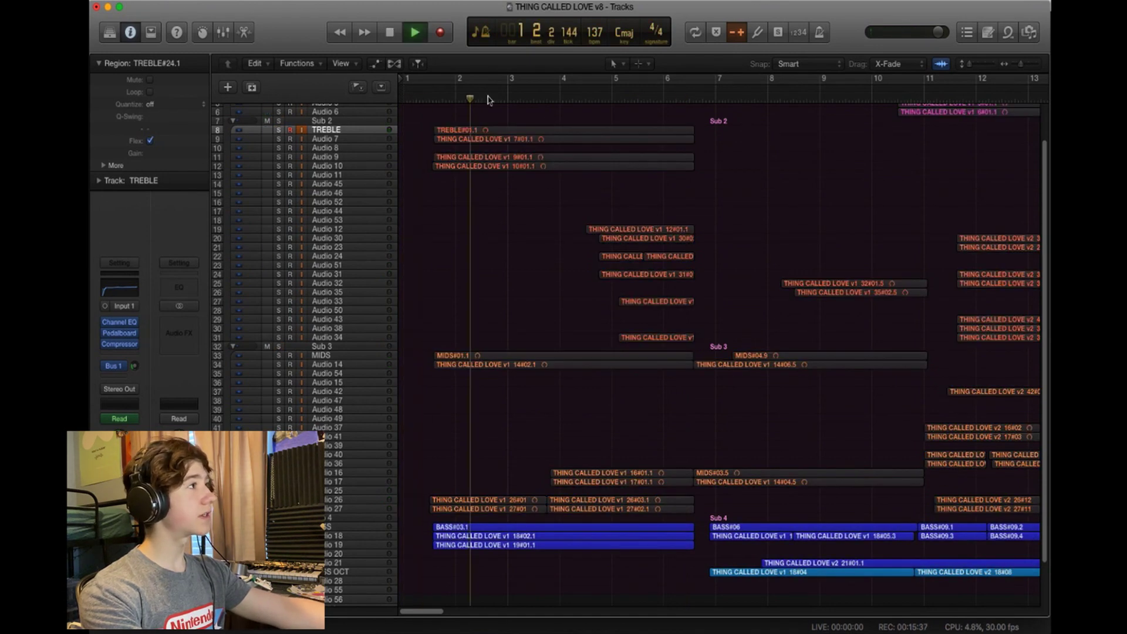
scroll(722, 352, "up", 2)
scroll(722, 353, "down", 4)
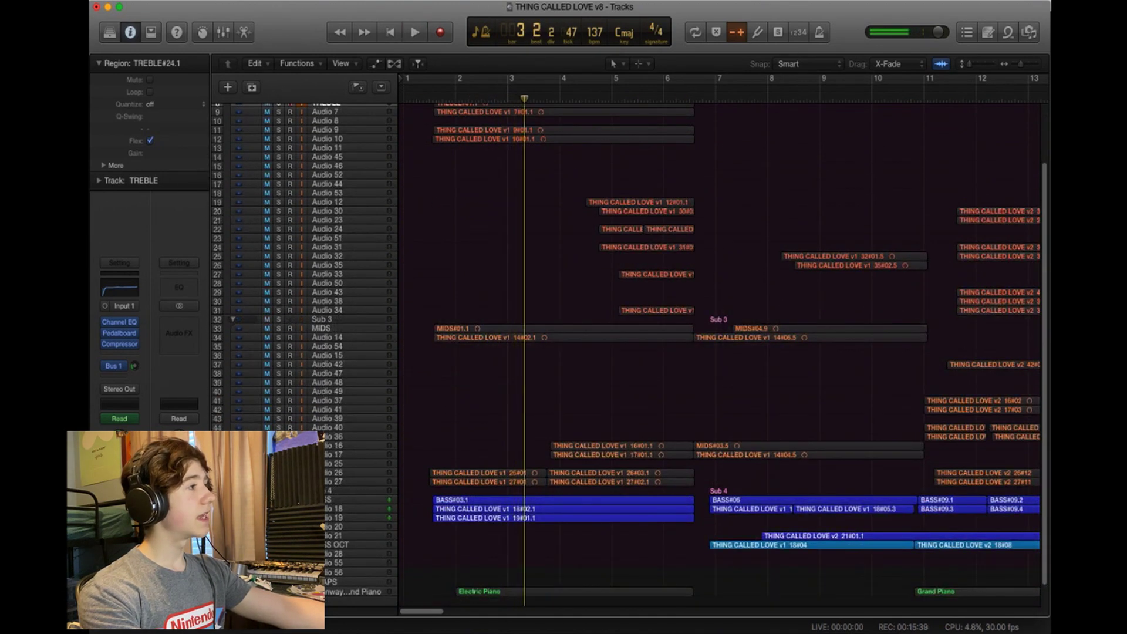
Solo the AMGD8762 reference track and listen to it in two passes, clearing its solo after each and leaving it unmuted
left_click(278, 108)
key("space")
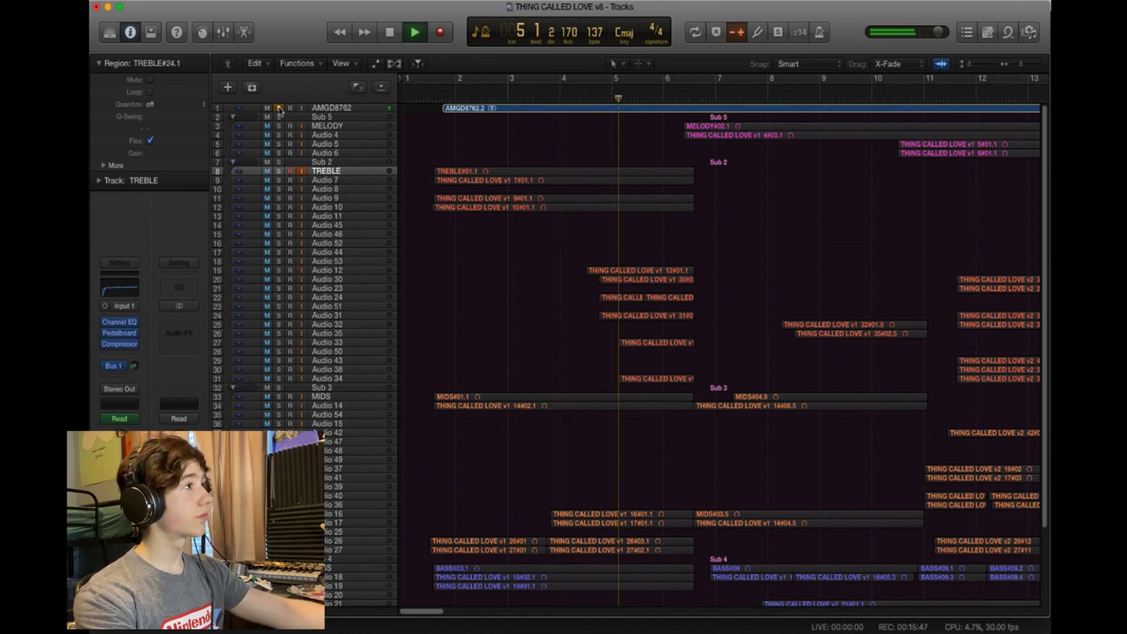
key("space")
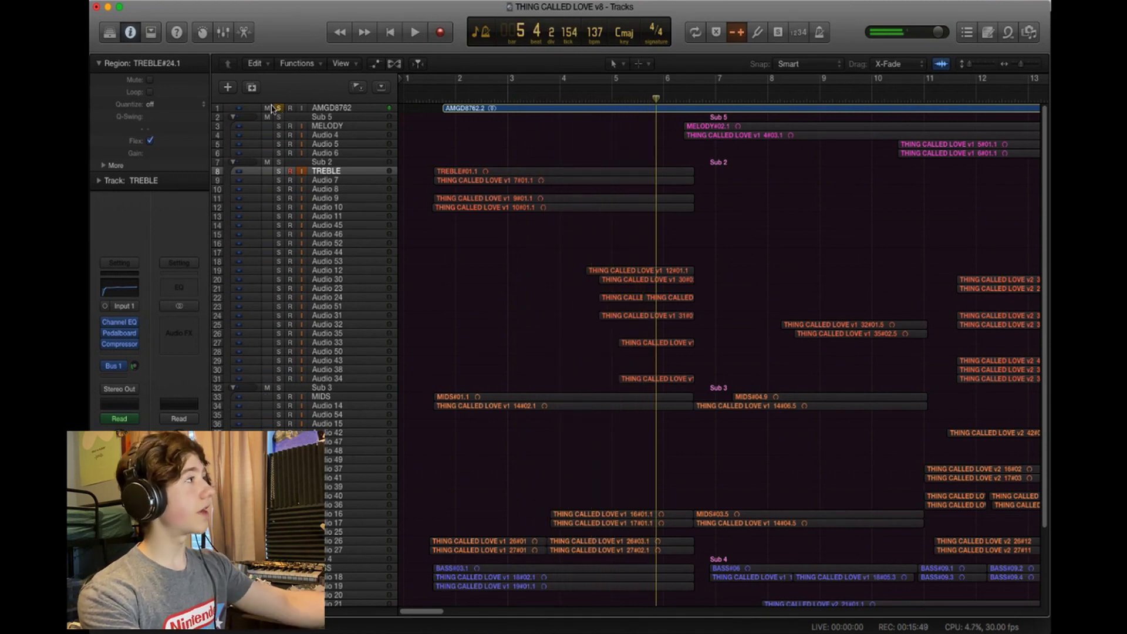
left_click(282, 110)
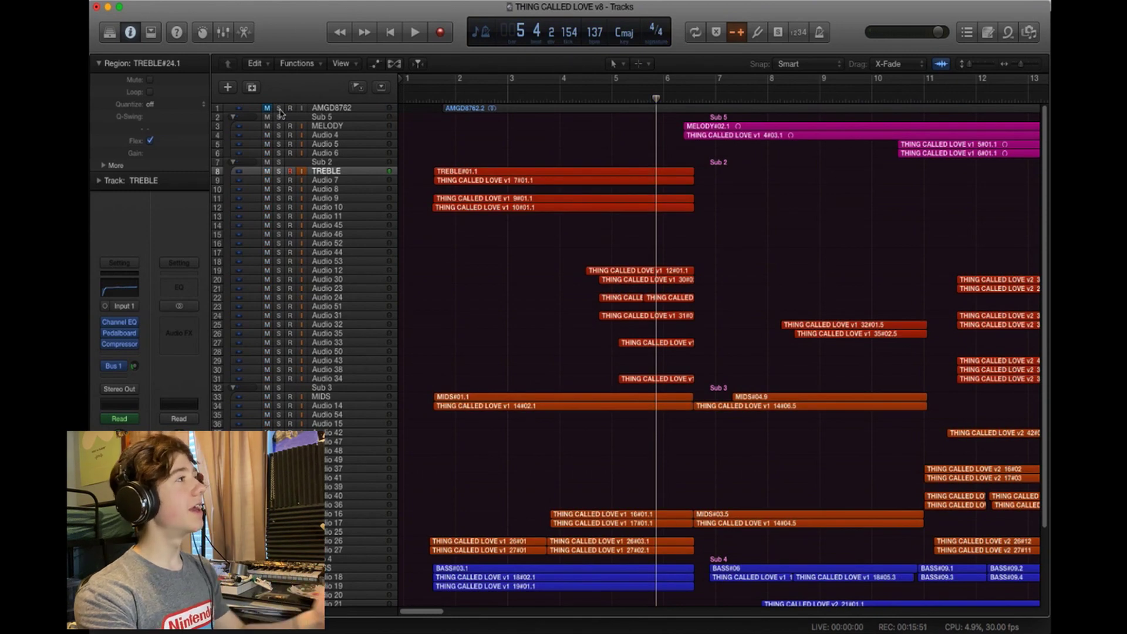
left_click(445, 106)
key("space")
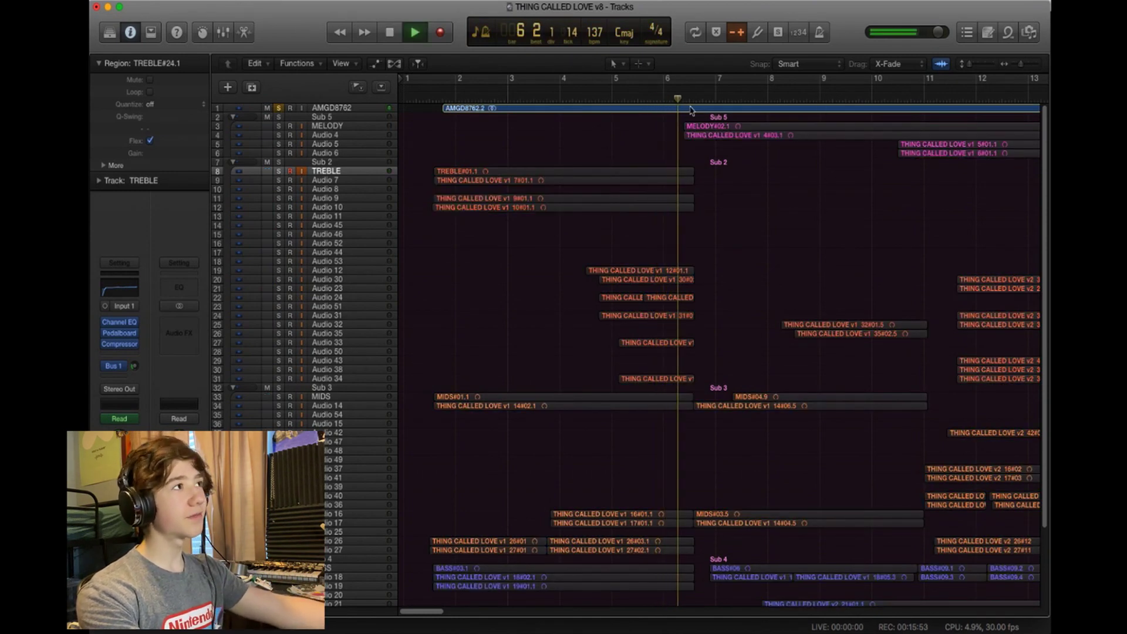
key("space")
left_click(280, 110)
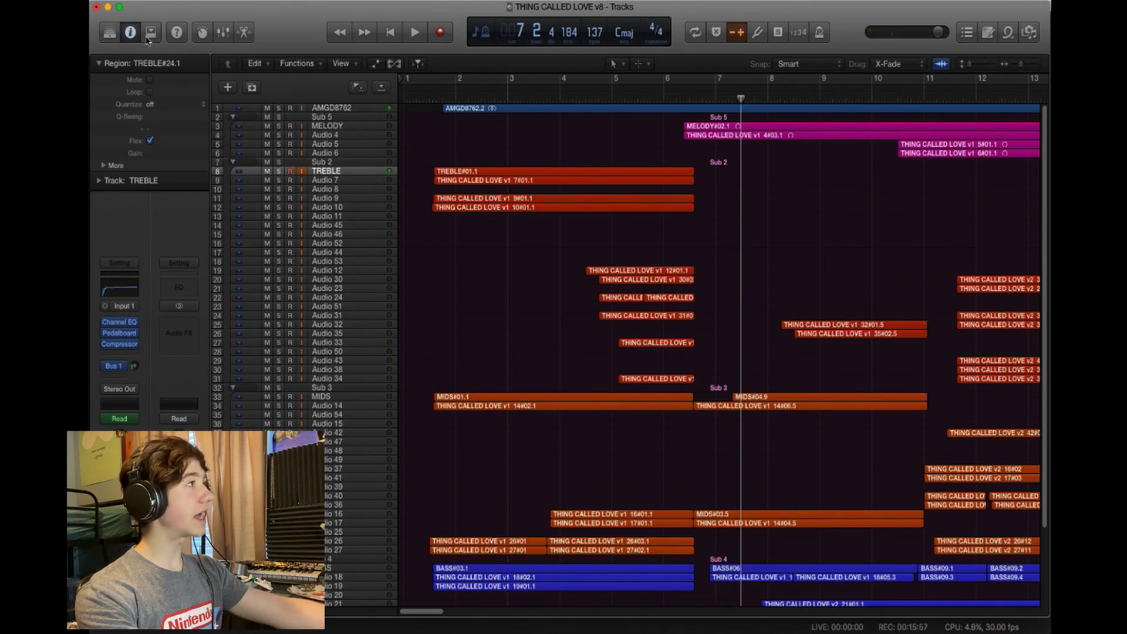
Solo the AMGD8762 track again, show the mixer, and listen to the track up to bar 5
left_click(280, 109)
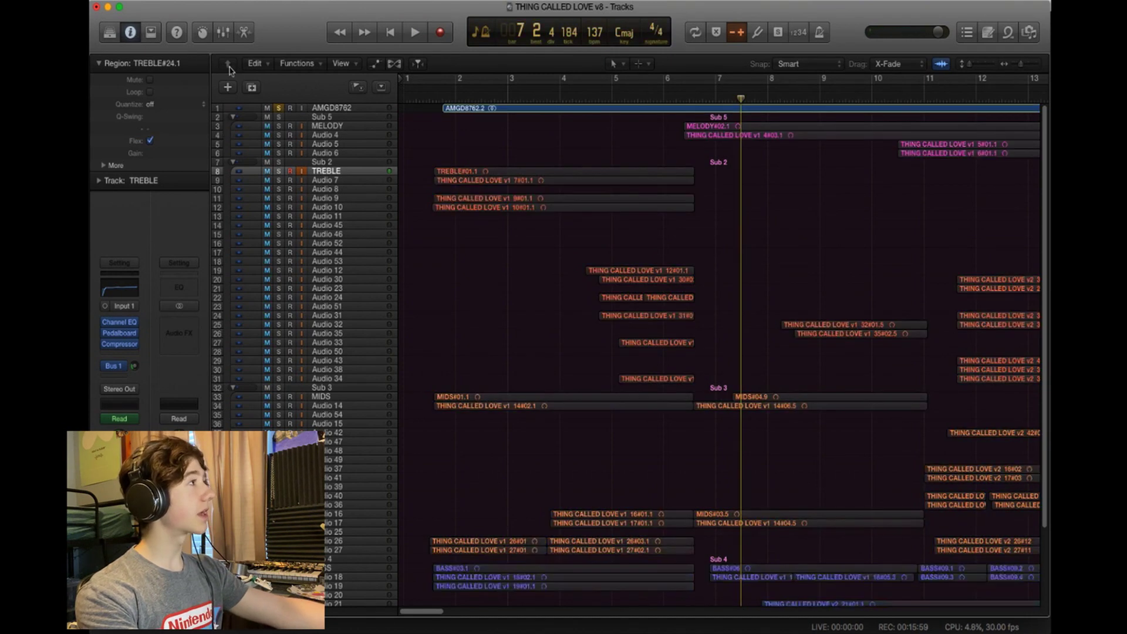
left_click(223, 32)
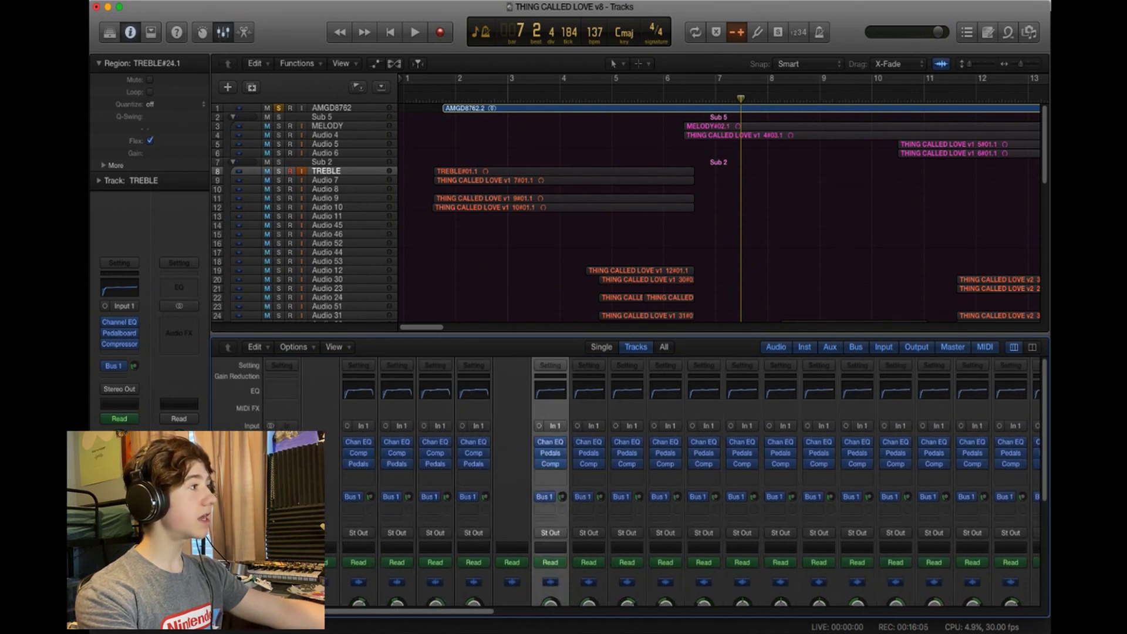
left_click(519, 79)
key("space")
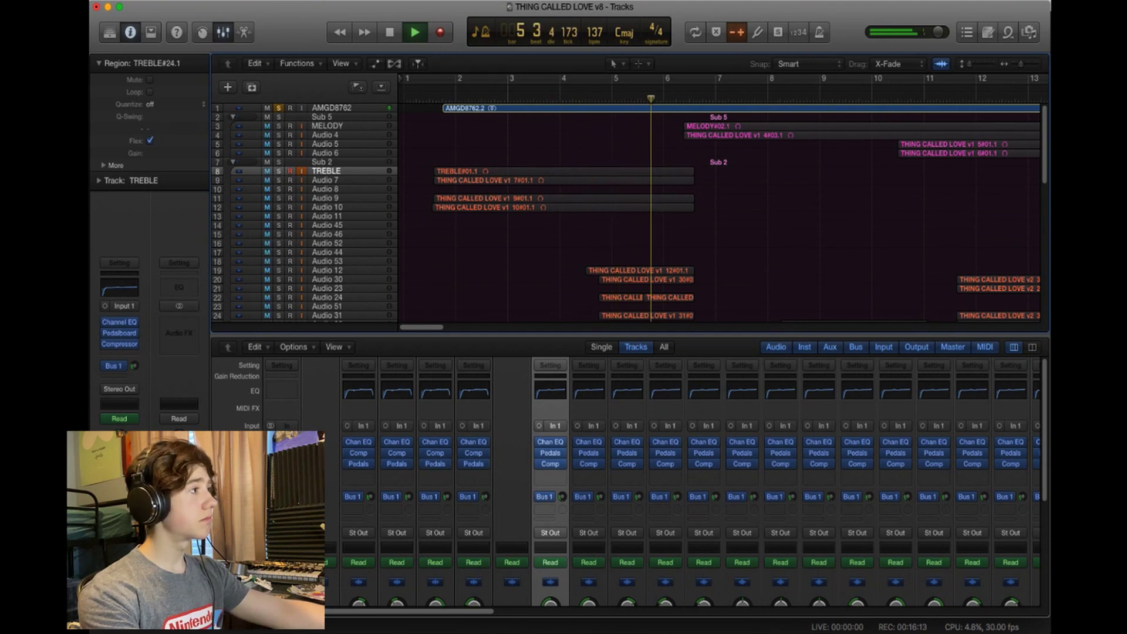
key("space")
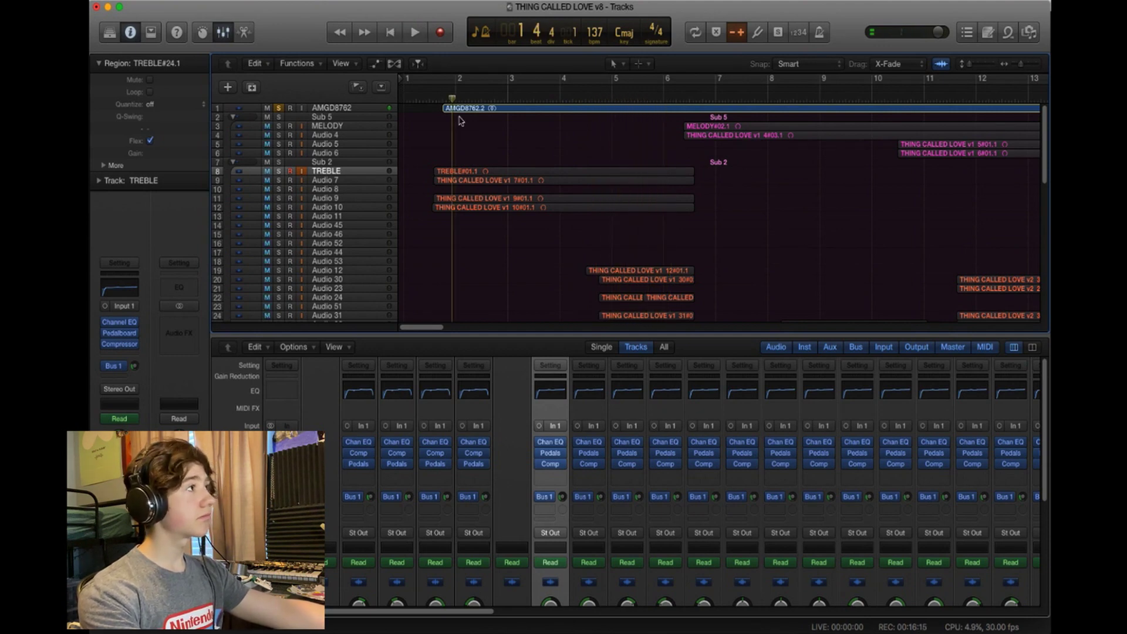
Finish listening to the AMGD8762 reference track, mute it and clear its solo, and hide the mixer
key("space")
key("space")
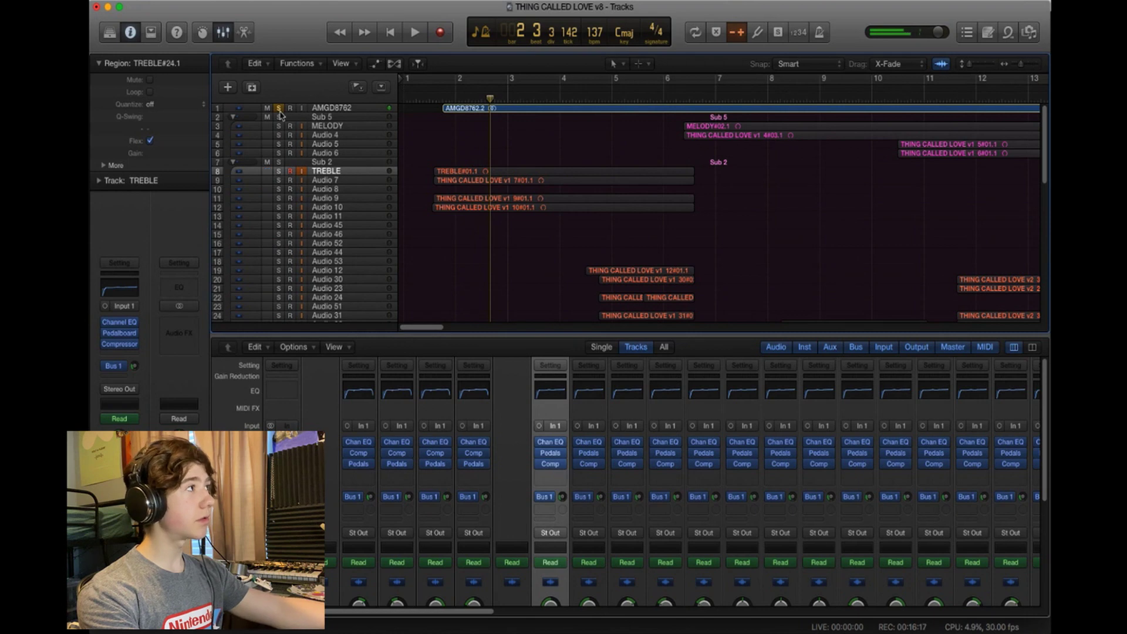
left_click(267, 108)
left_click(278, 109)
left_click(221, 34)
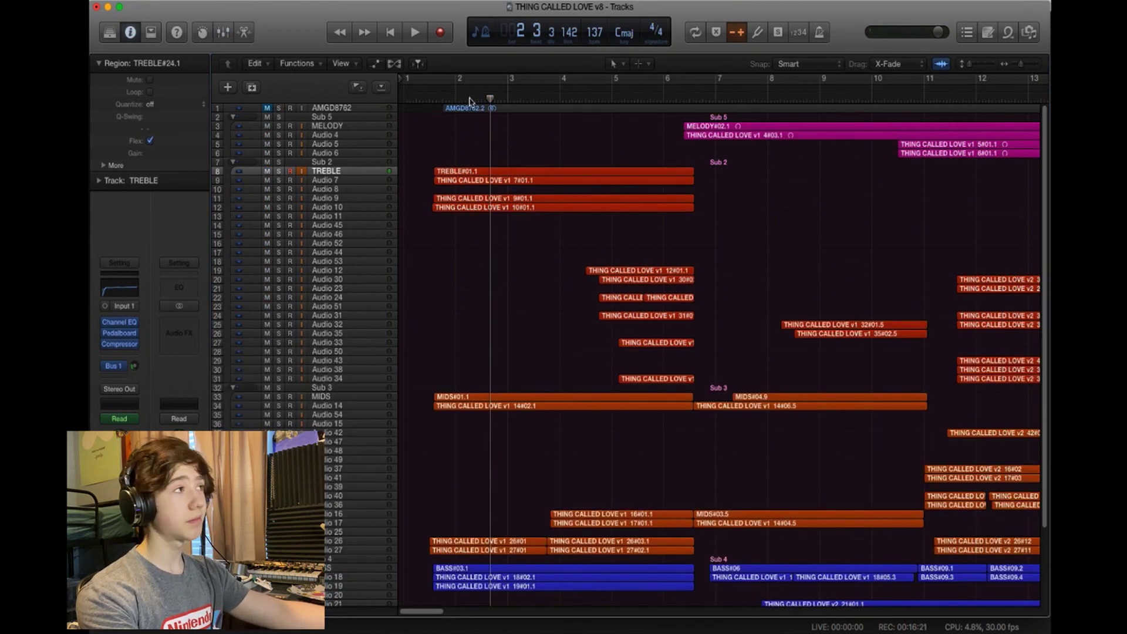
Listen to the full mix from the start of the intro, and again from bar 5 into bar 6
left_click(437, 101)
key("space")
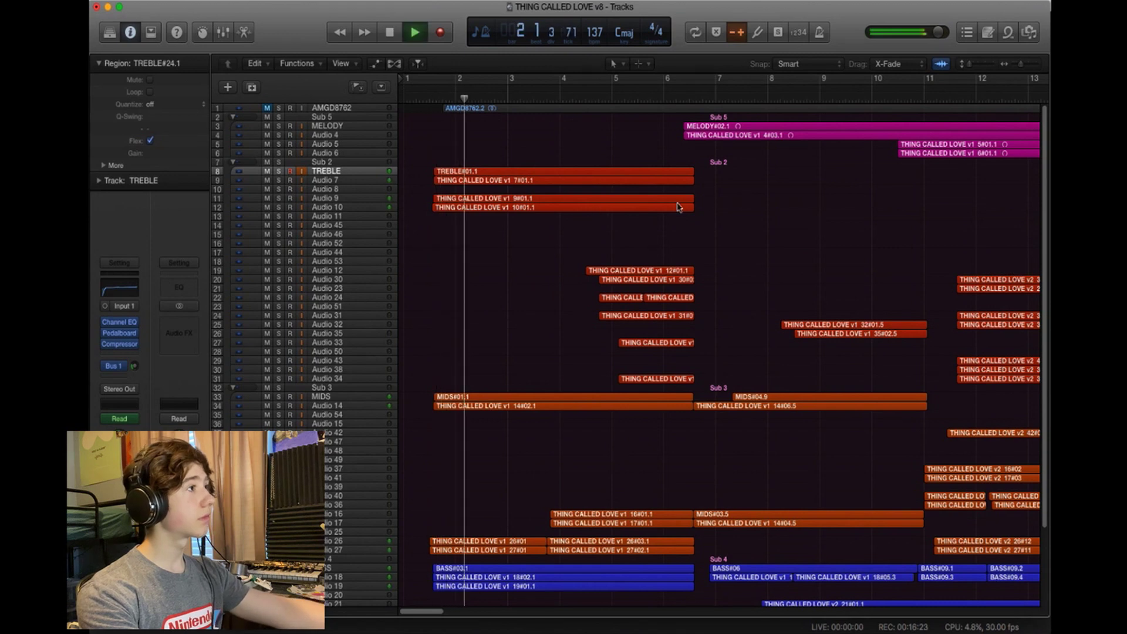
left_click(599, 99)
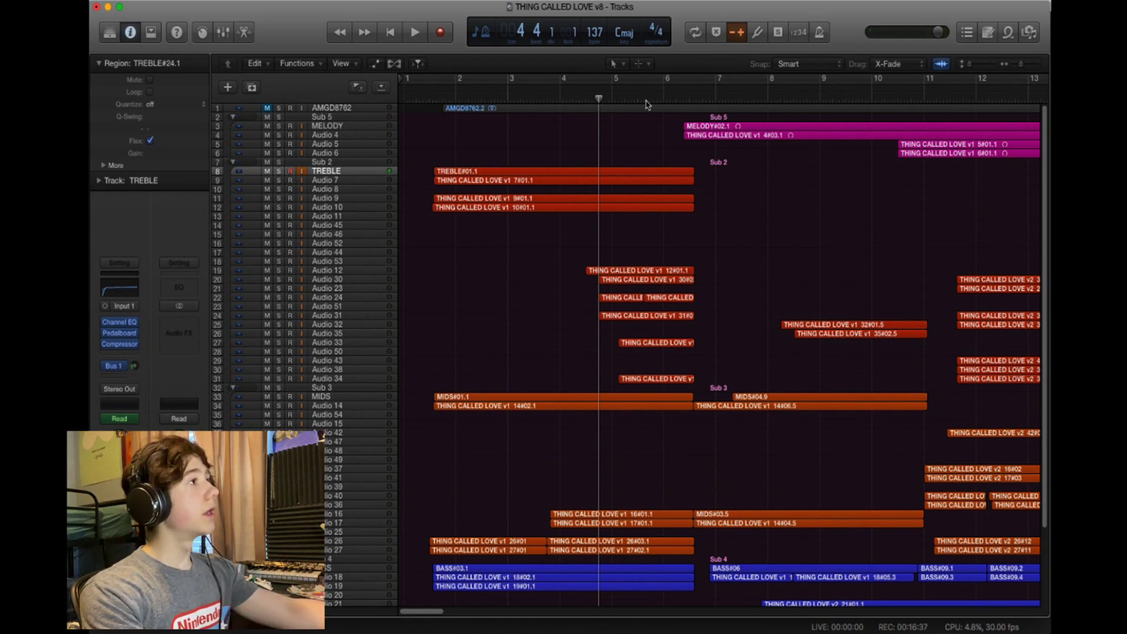
left_click_drag(638, 115, 634, 124)
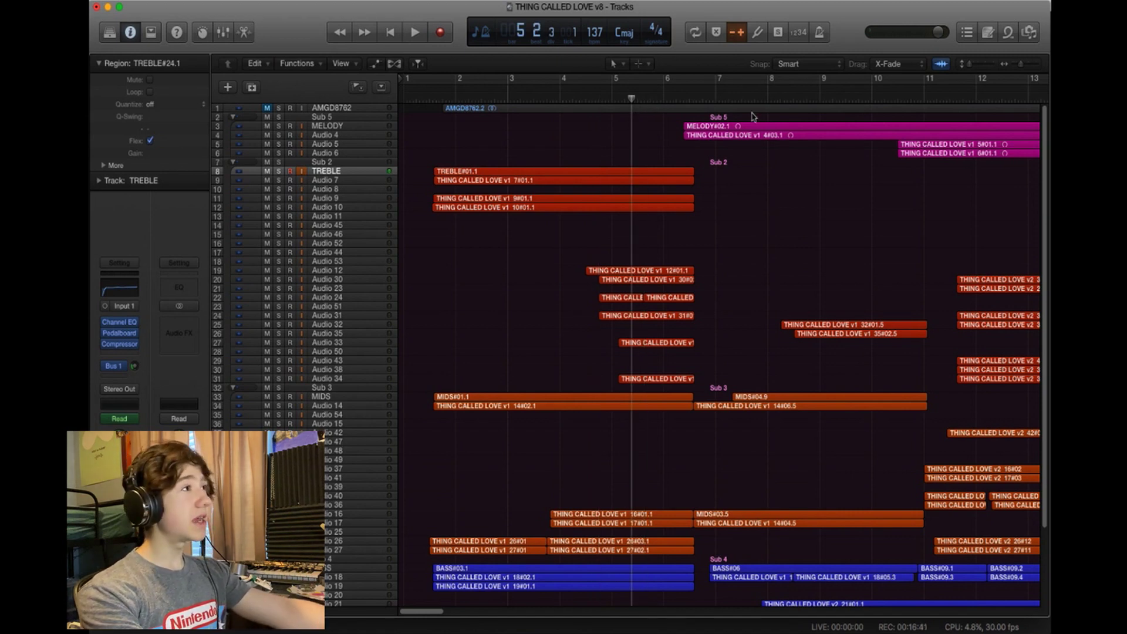
key("space")
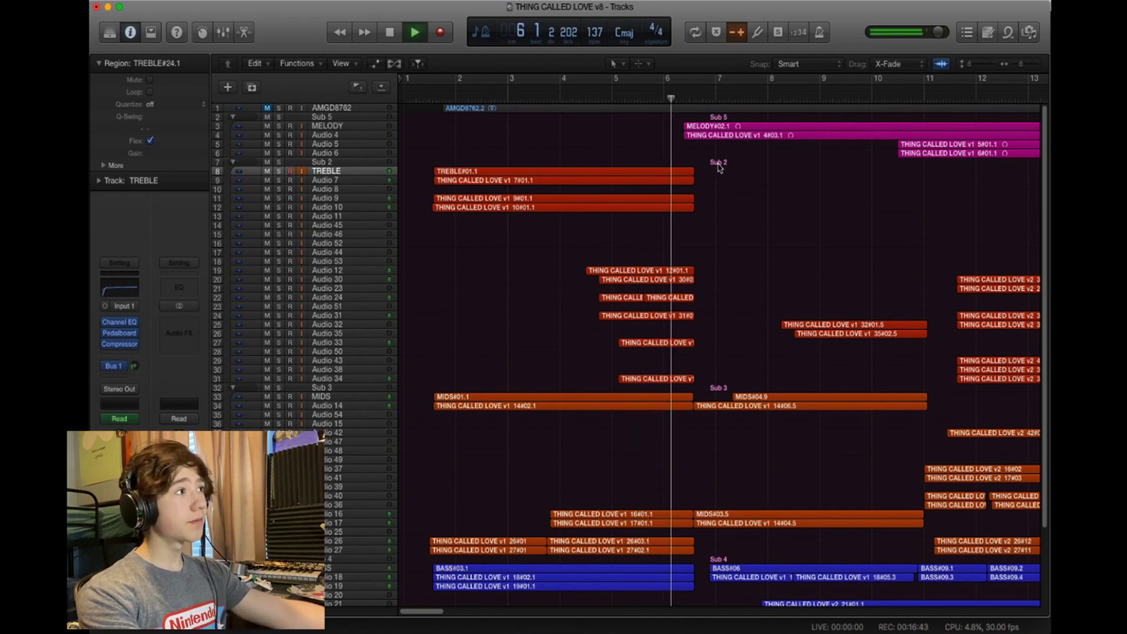
key("space")
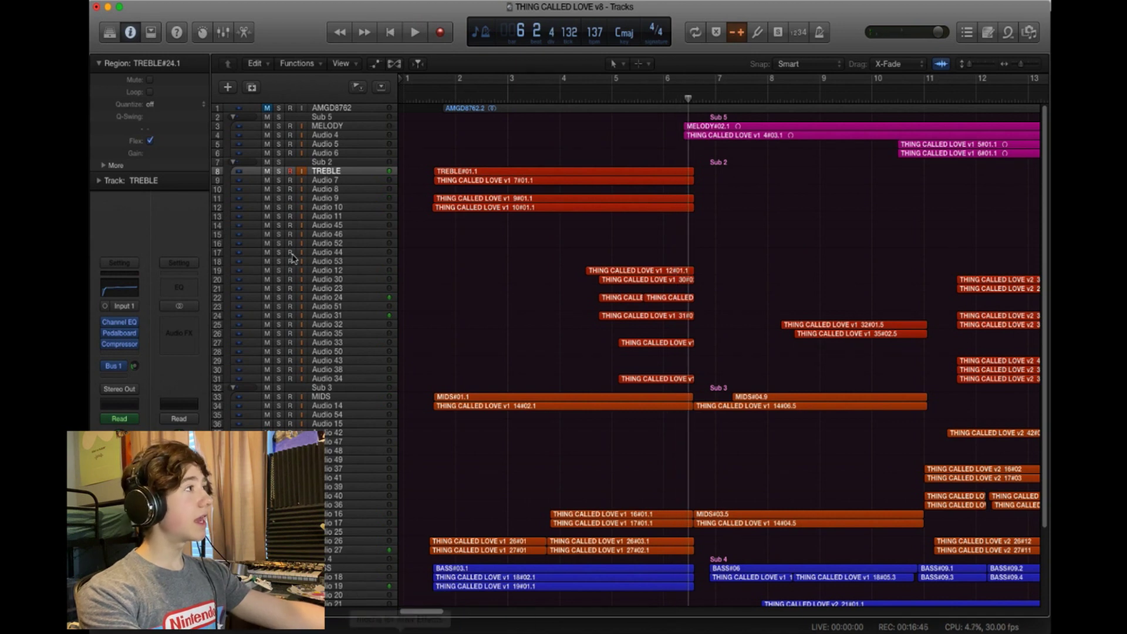
Continue the full mix from bar 6 to bar 9, looking over the regions of the voice stacks while it plays
key("space")
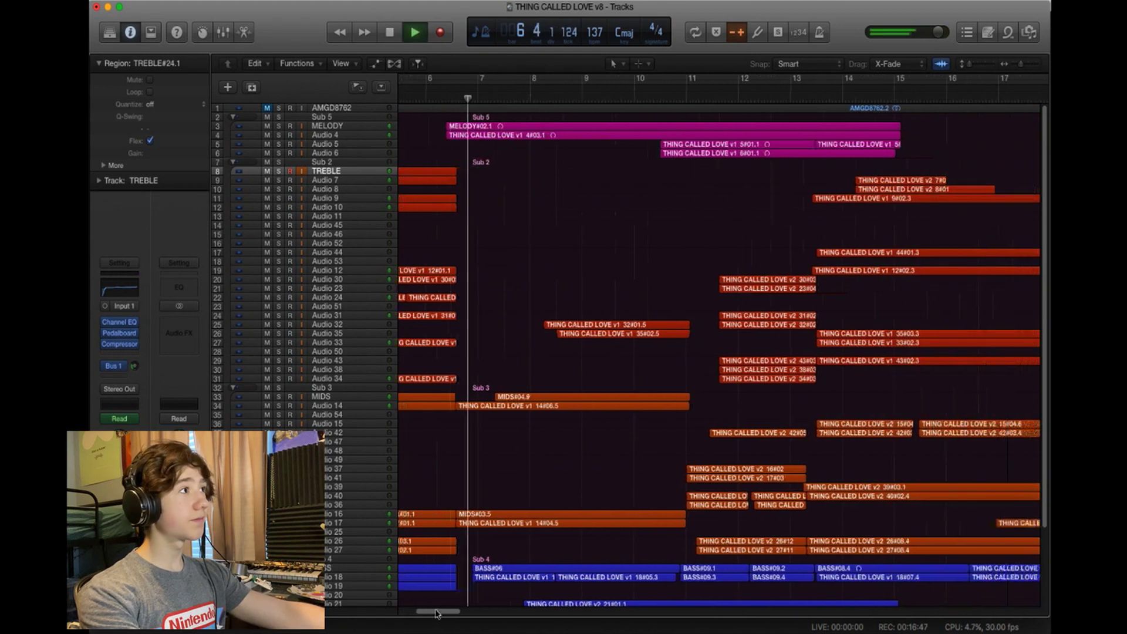
scroll(570, 350, "down", 5)
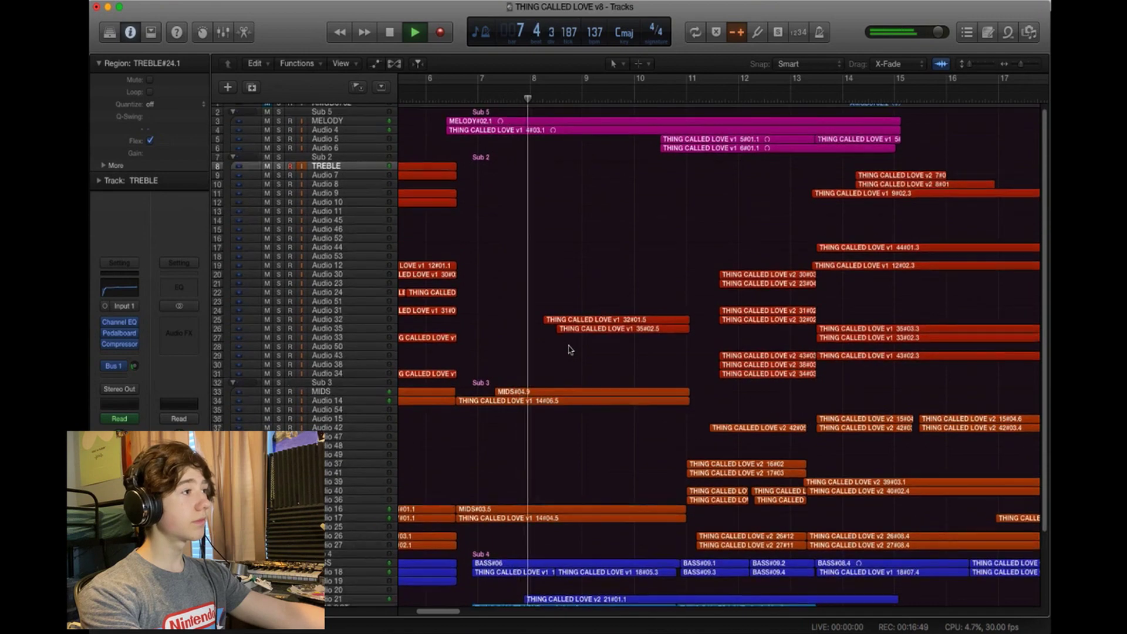
scroll(568, 351, "up", 5)
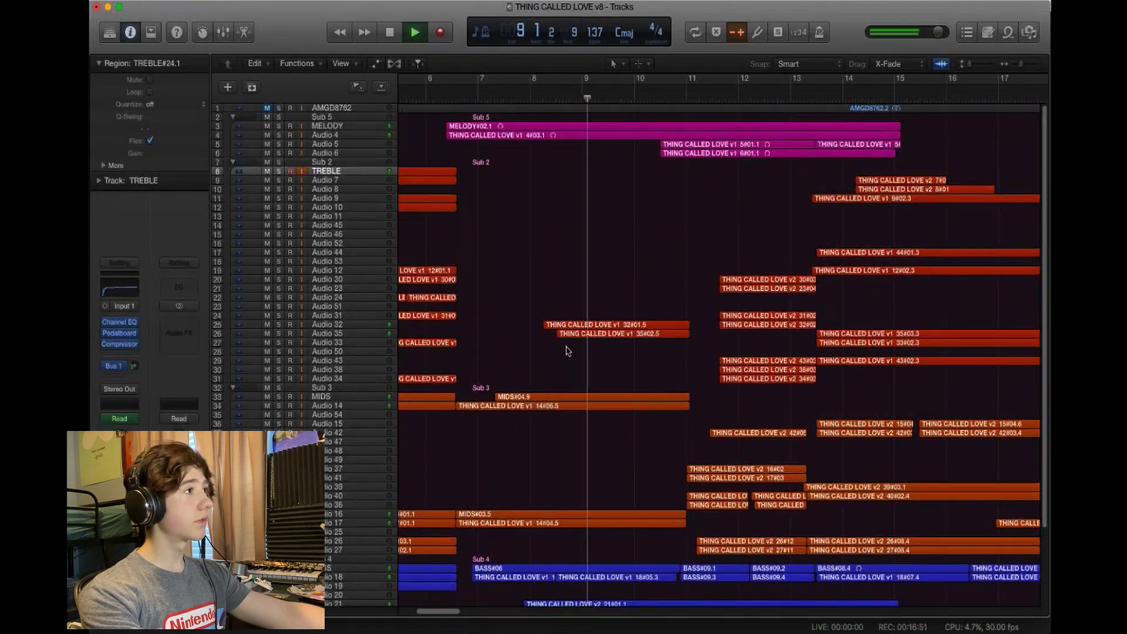
scroll(569, 351, "down", 2)
scroll(568, 350, "up", 2)
key("space")
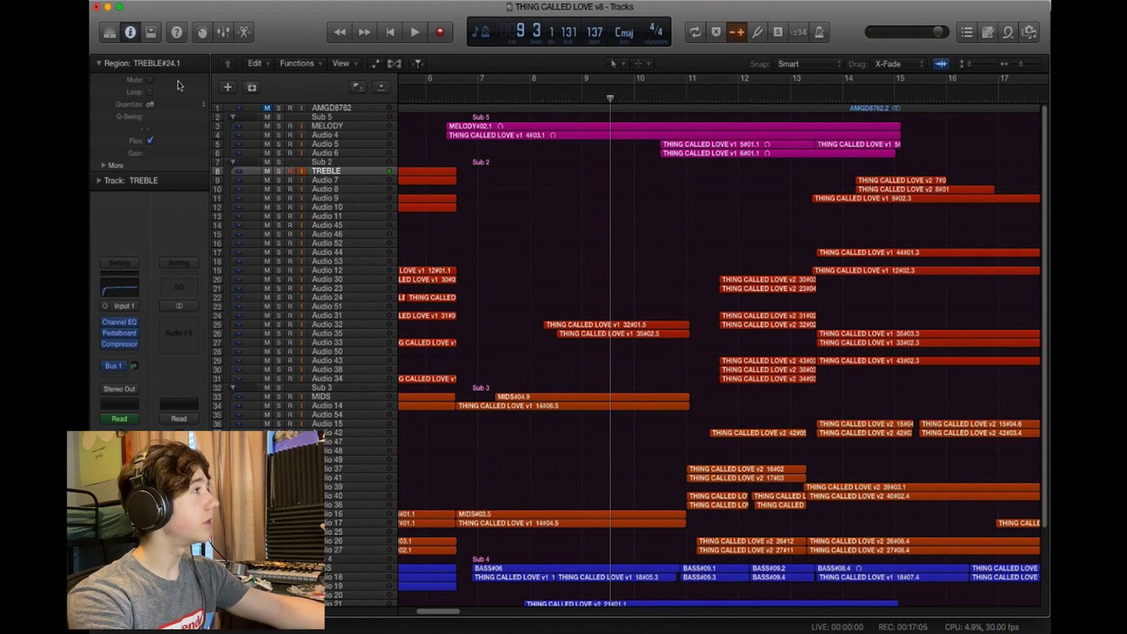
Solo the four Sub 5 melody tracks and listen to them alone from bar 9 to bar 12
left_click_drag(279, 125, 279, 152)
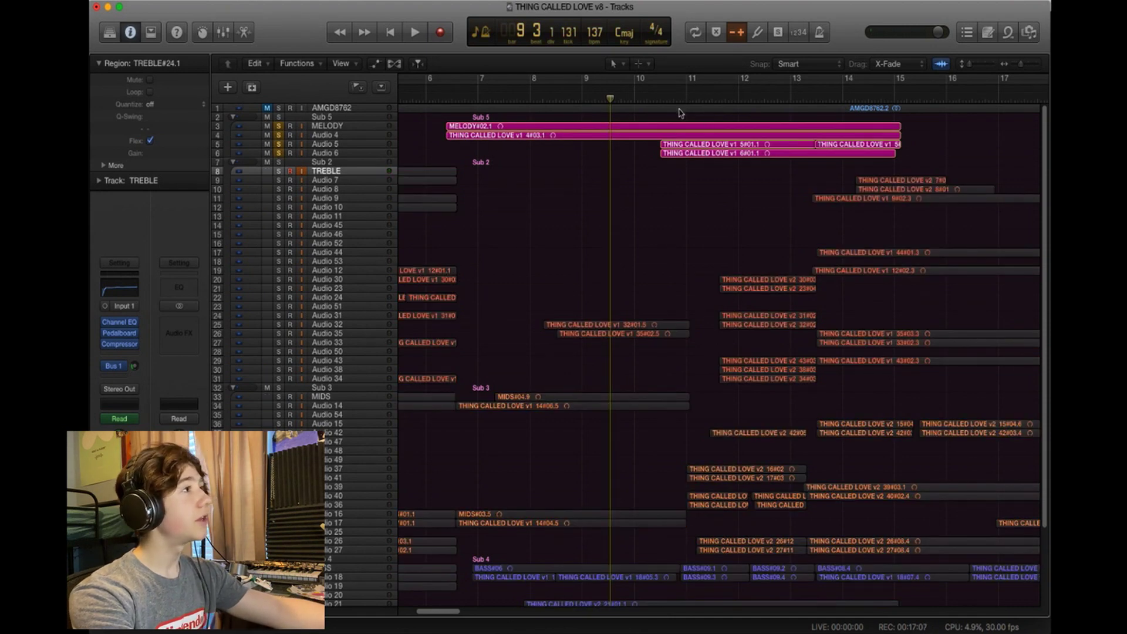
key("space")
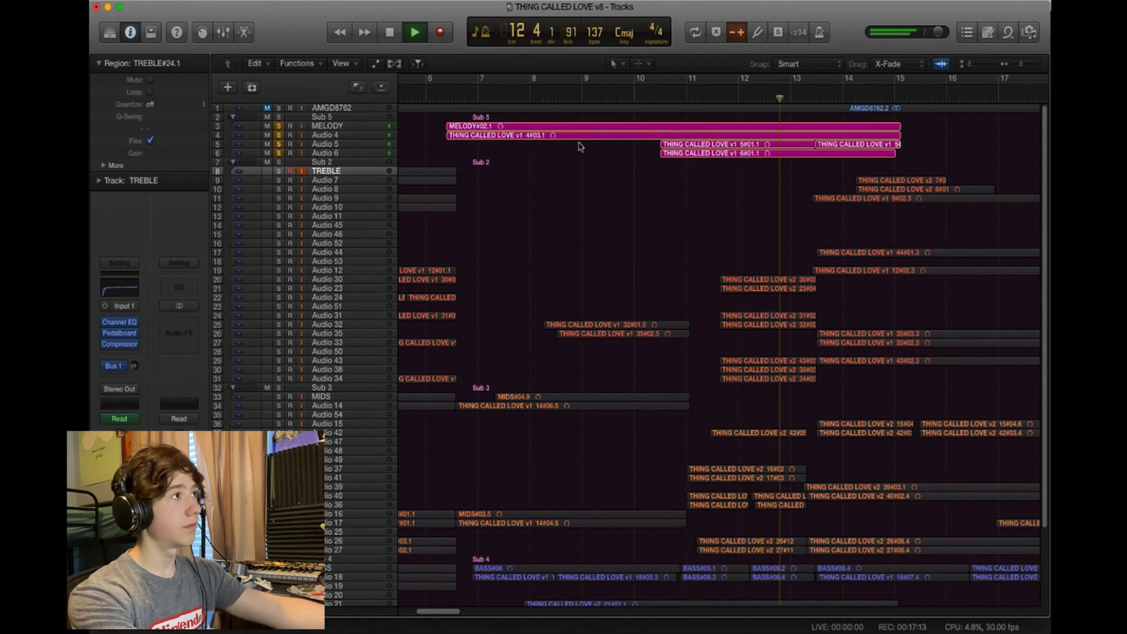
key("space")
Add the Sub 4 bass stack to the melody solo and listen to both from bar 6 to bar 10
left_click(551, 88)
scroll(552, 164, "down", 2)
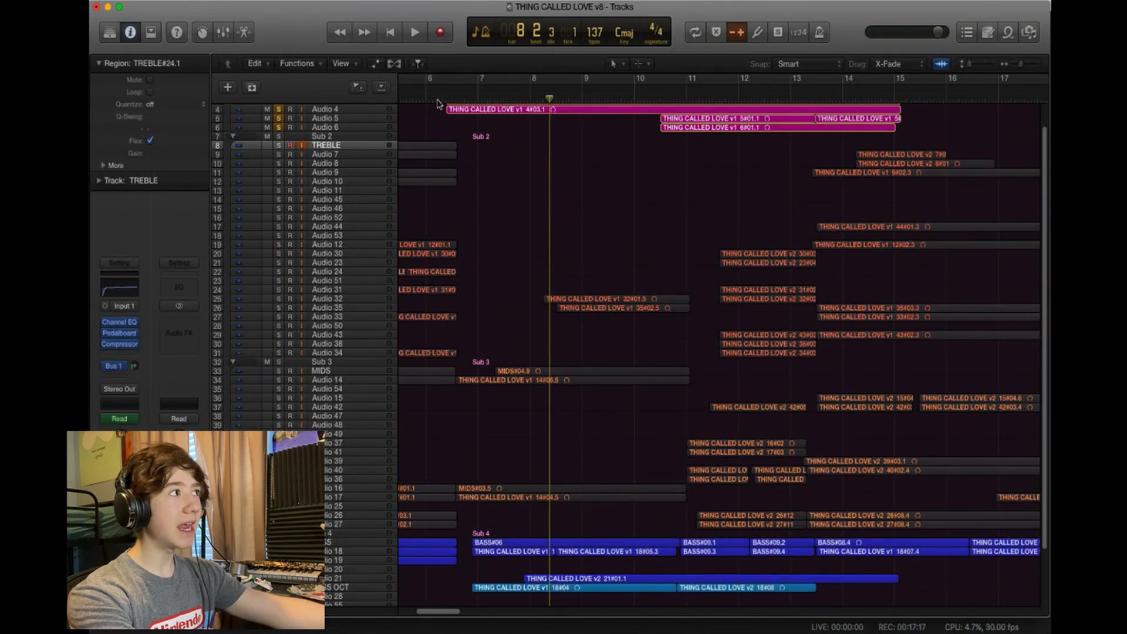
left_click(461, 99)
key("space")
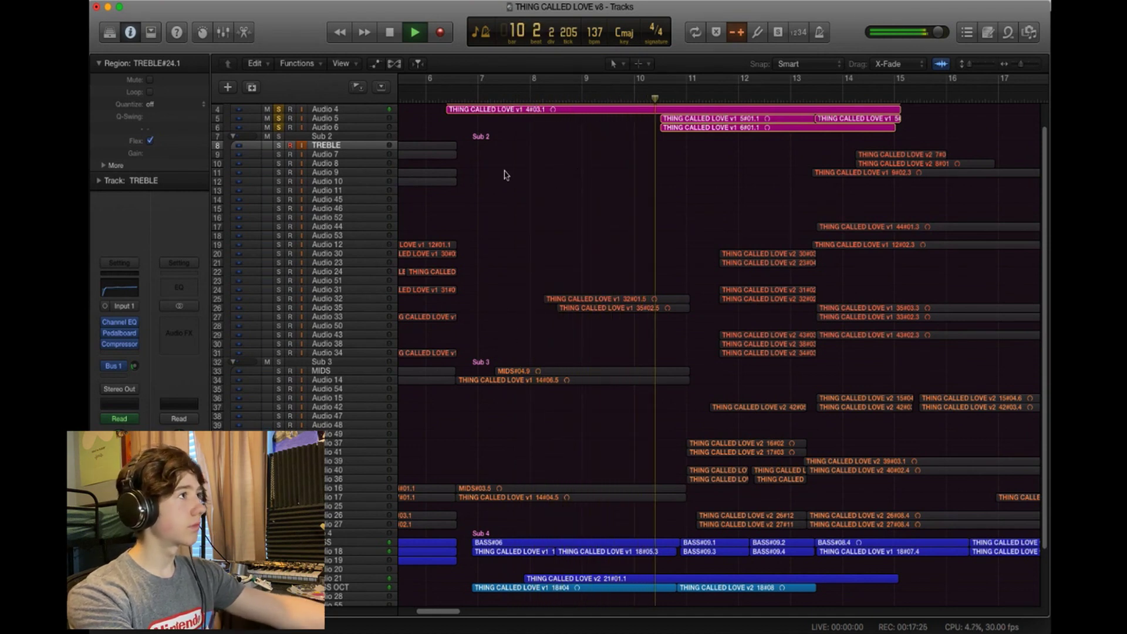
key("space")
Replace the melody and bass solos with the Sub 2 treble stack and play it from bar 8
scroll(345, 424, "up", 2)
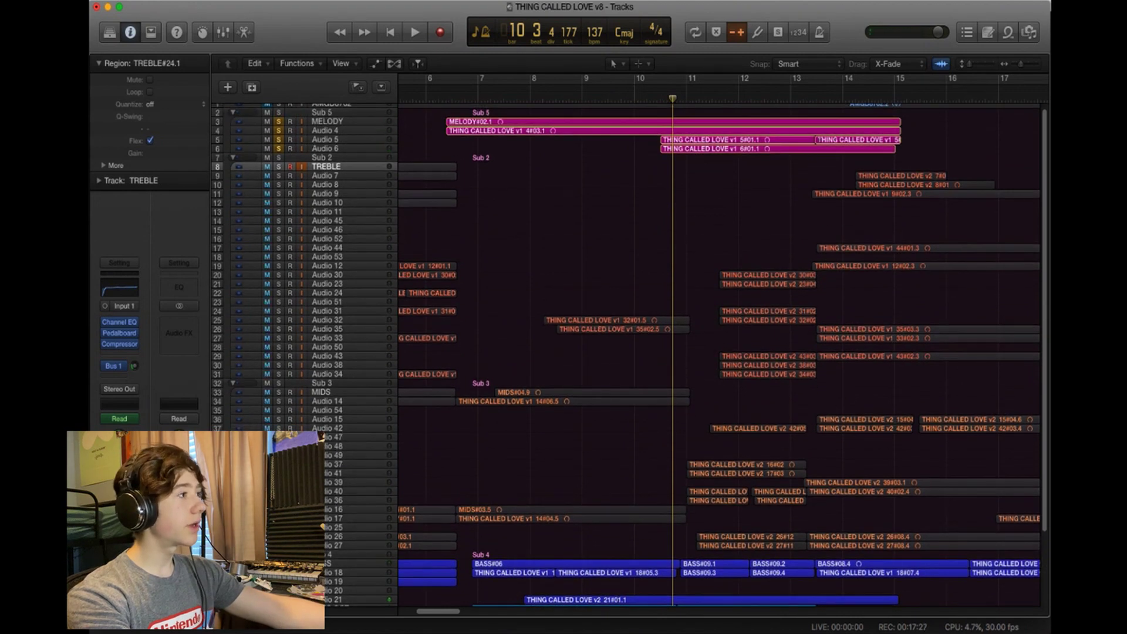
left_click(278, 130)
left_click(278, 139)
left_click(279, 149)
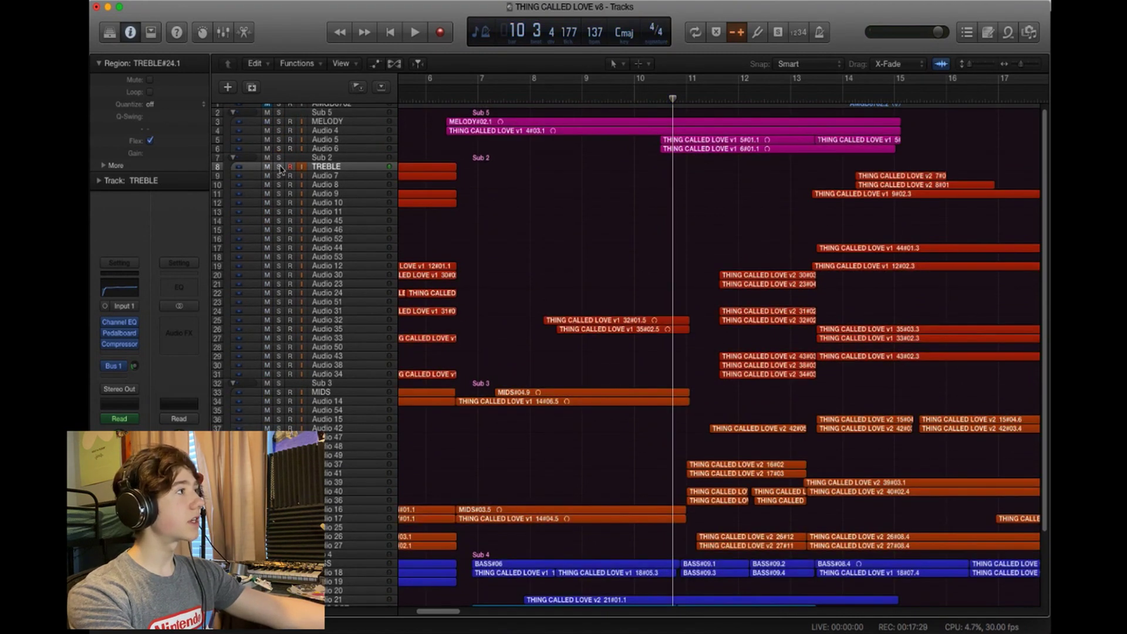
left_click(278, 157)
left_click(544, 97)
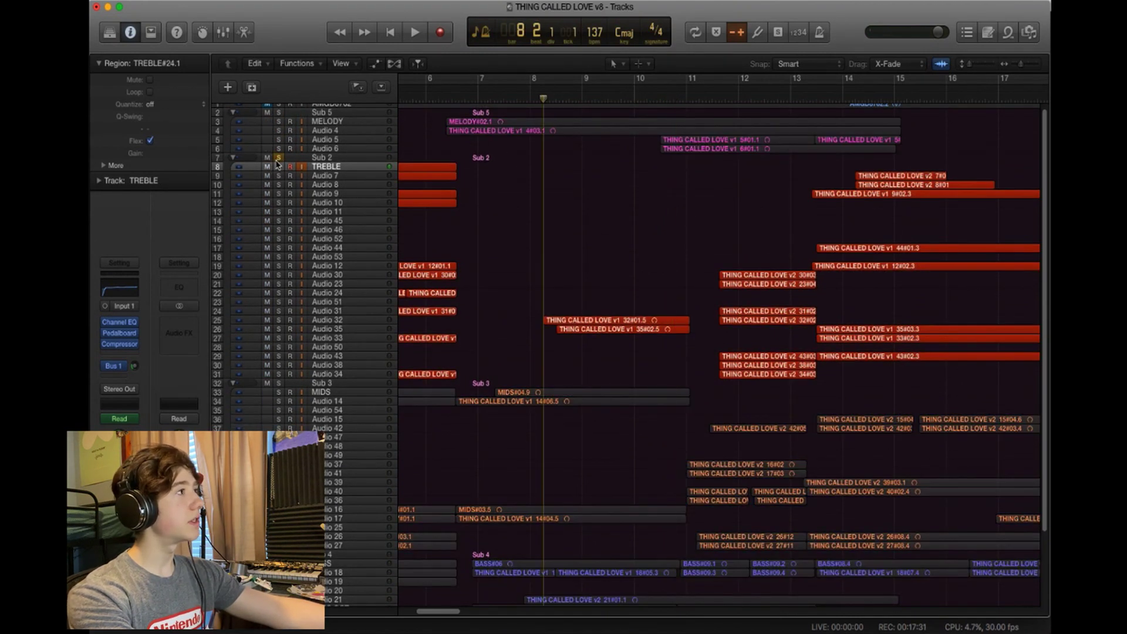
key("space")
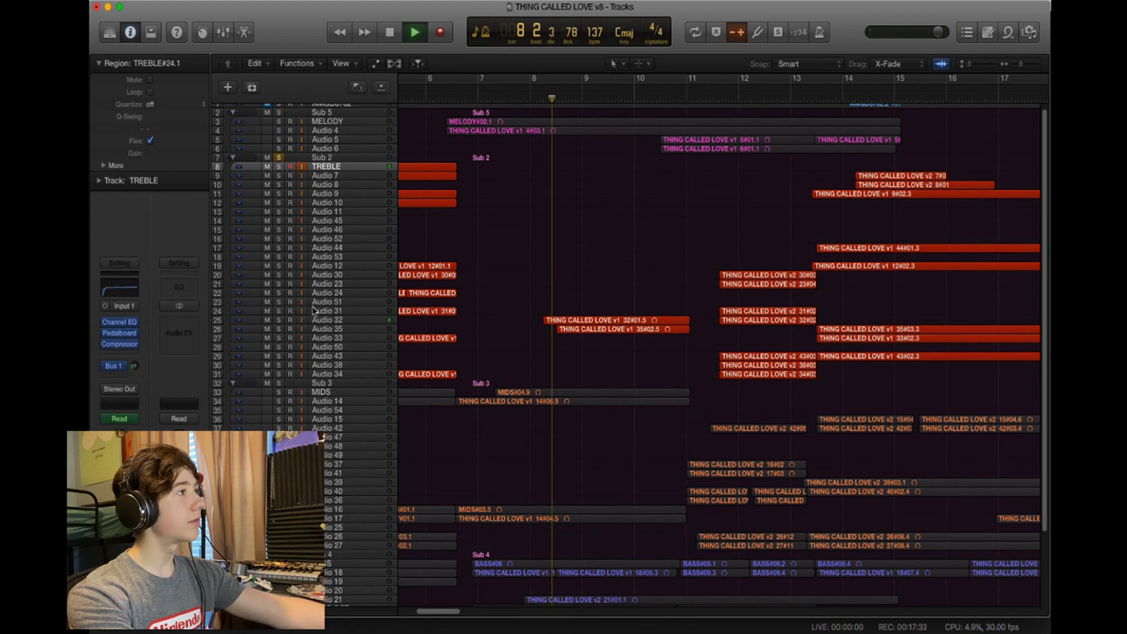
Add the Sub 3 mids stack to the Sub 2 solo and listen to both up to bar 13
left_click(278, 382)
key("comma")
key("comma")
key("comma")
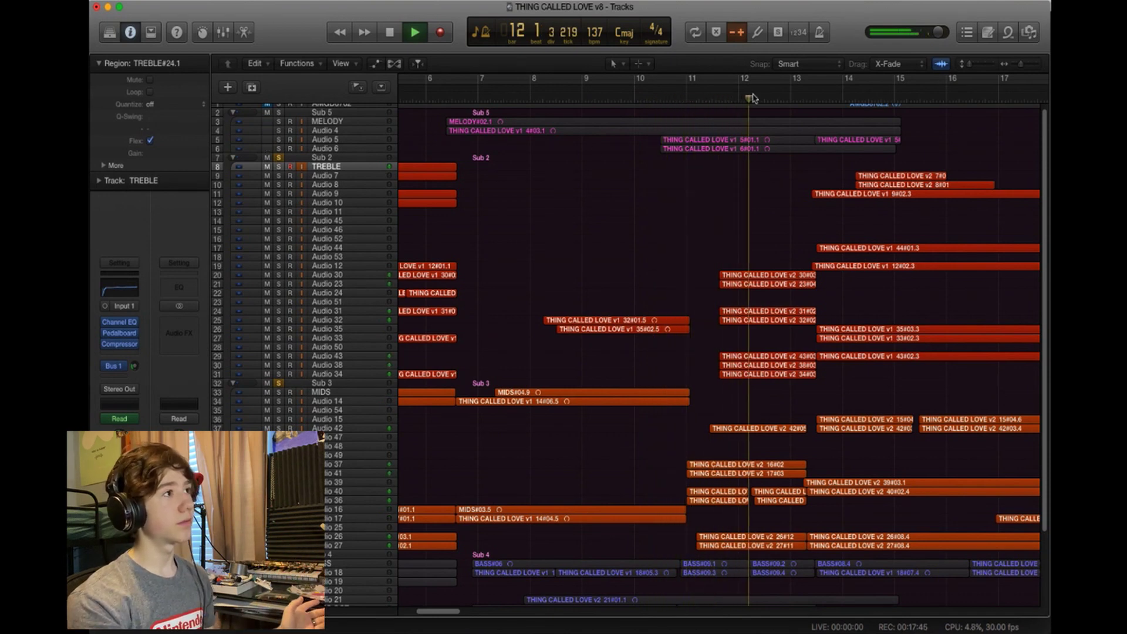
key("space")
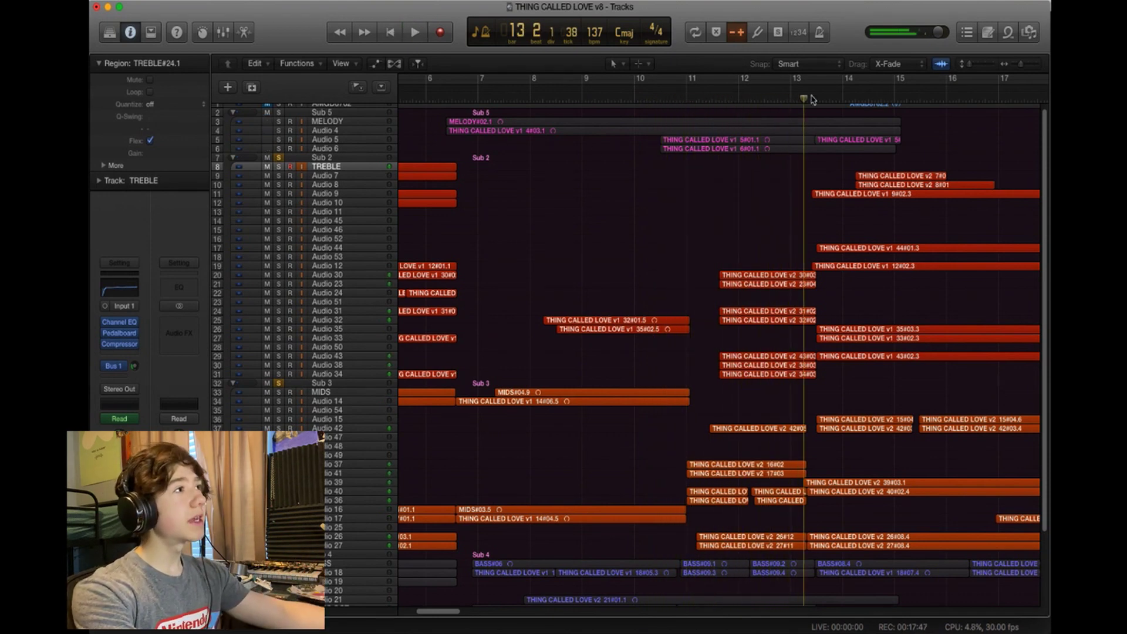
Replay the soloed Sub 2 and Sub 3 stacks from bar 11 to bar 13, and again from bar 13 beat 3
left_click(707, 98)
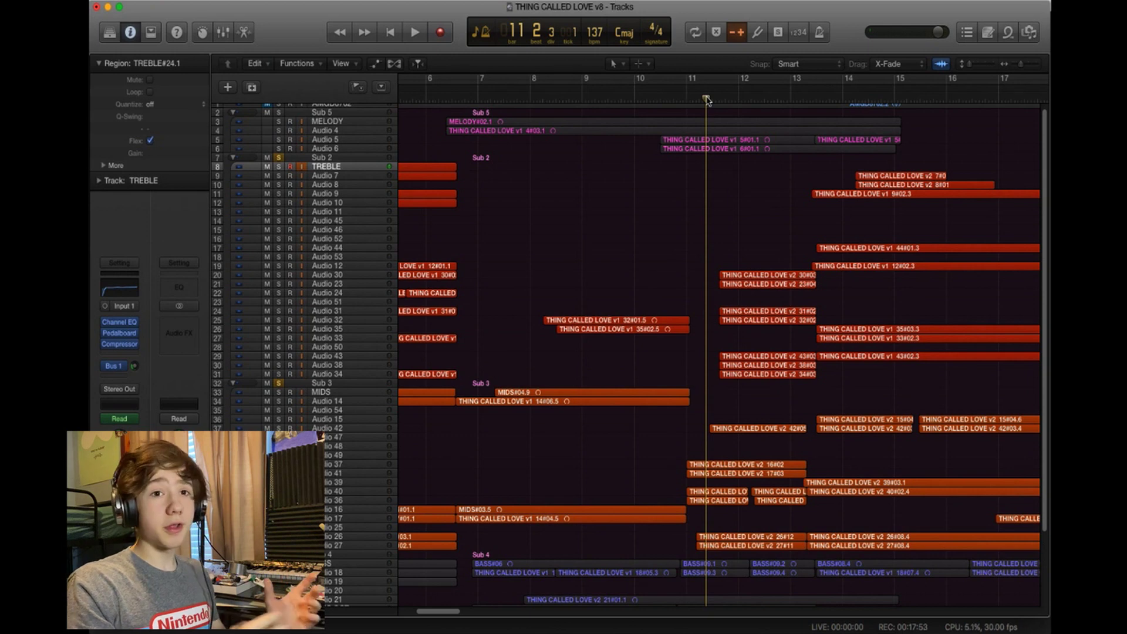
key("space")
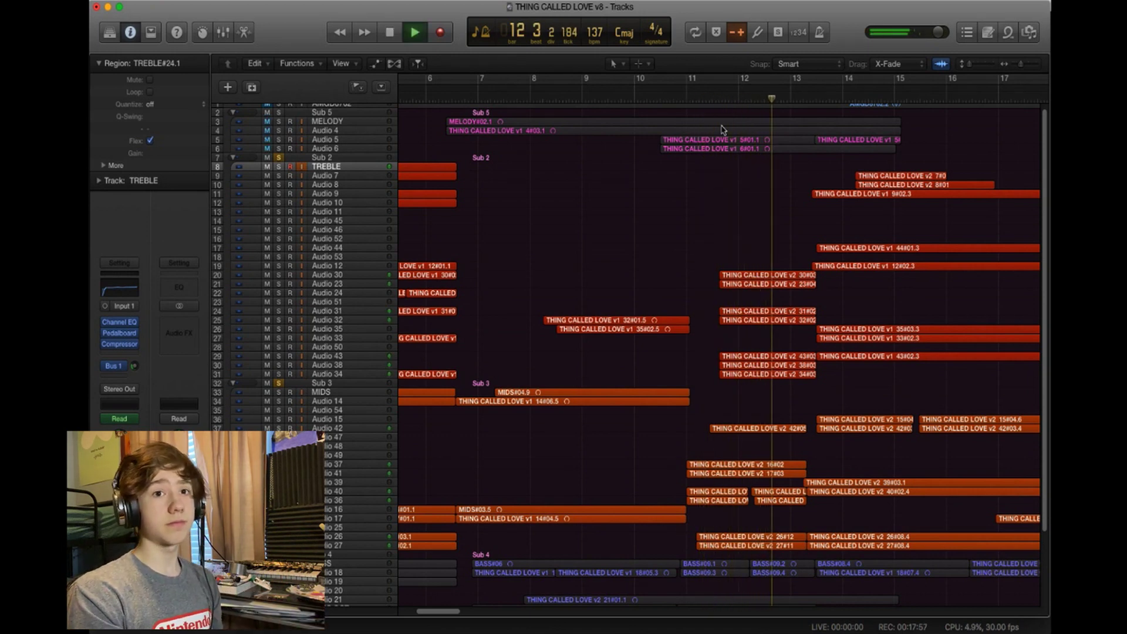
key("space")
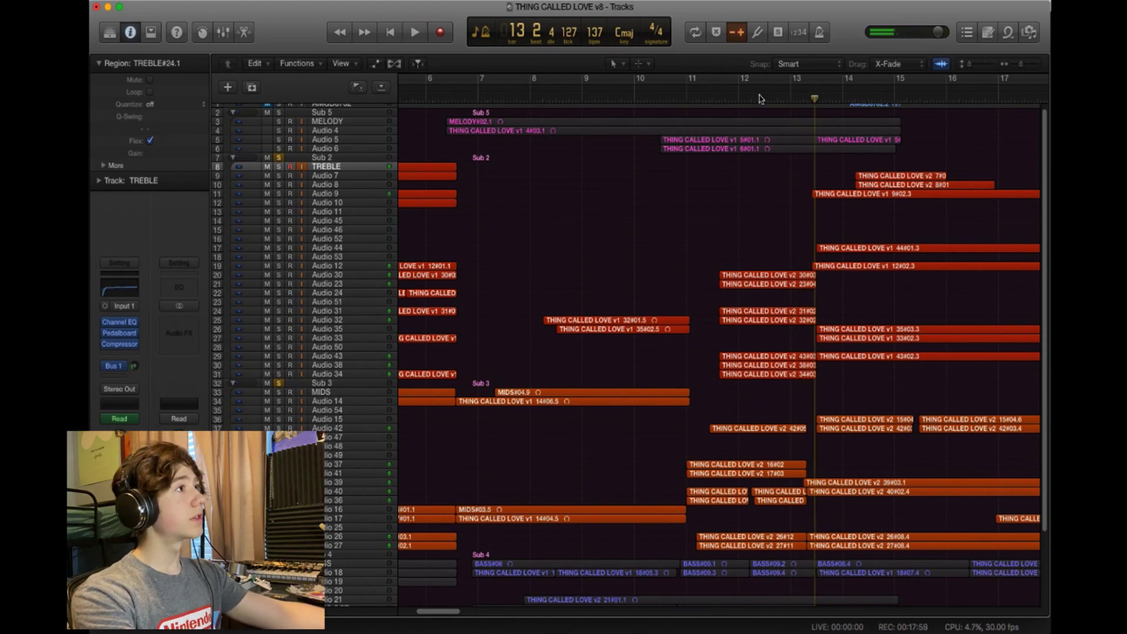
scroll(448, 614, "right", 5)
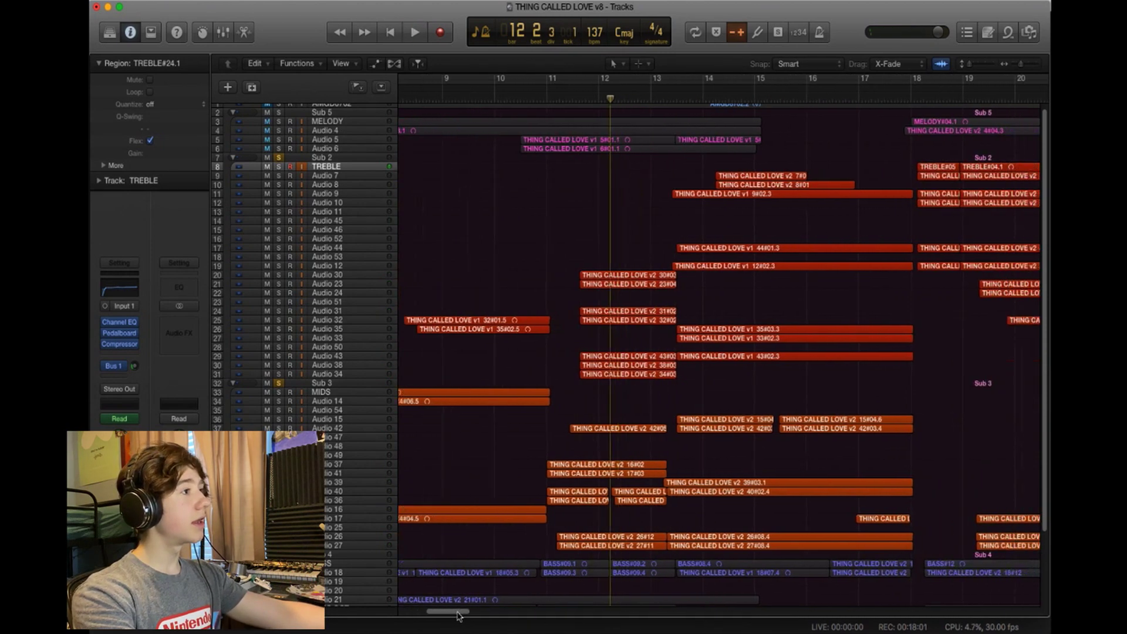
left_click(640, 99)
scroll(672, 435, "up", 1)
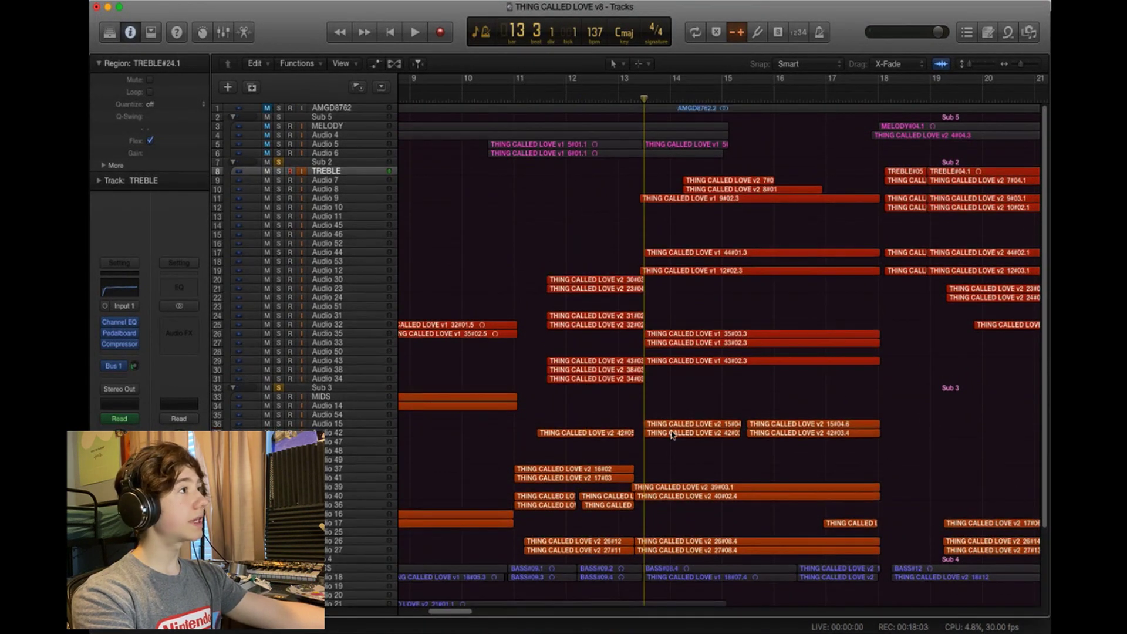
key("space")
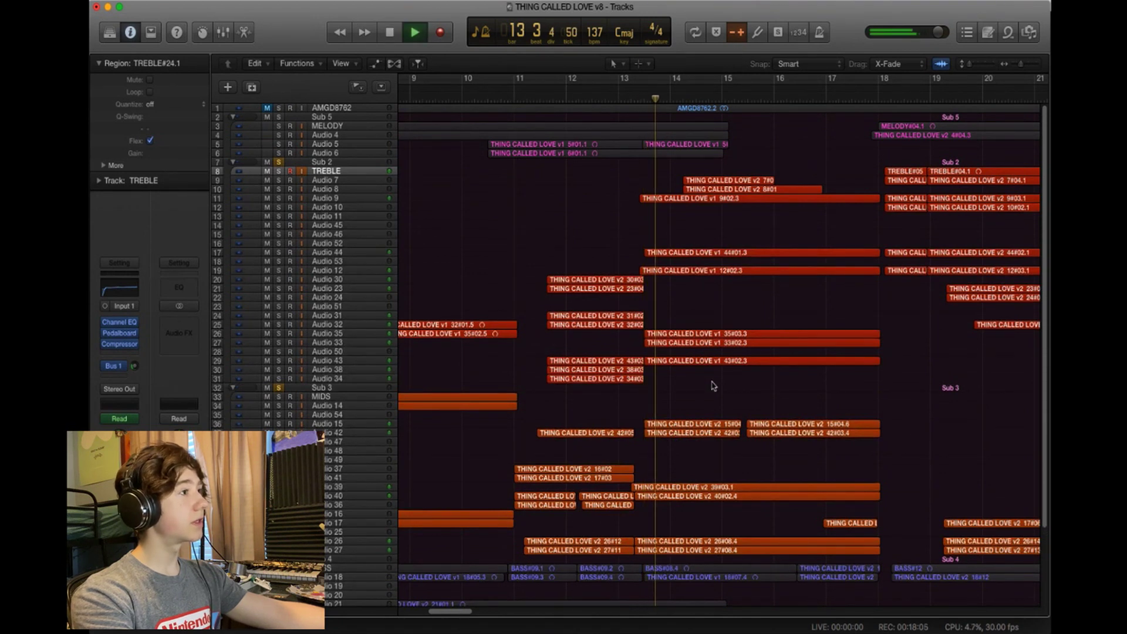
Return to bar 11, clear the Sub 2 and Sub 3 solos, and listen to the full mix up to bar 17
left_click_drag(622, 100, 557, 101)
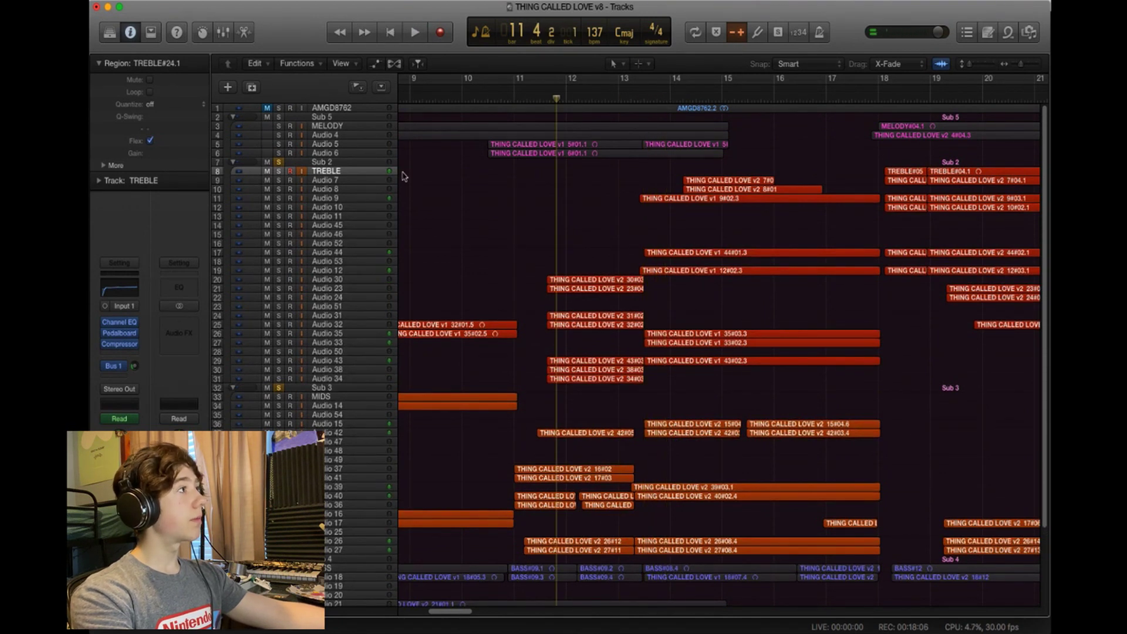
left_click(279, 162)
left_click(279, 388)
key("space")
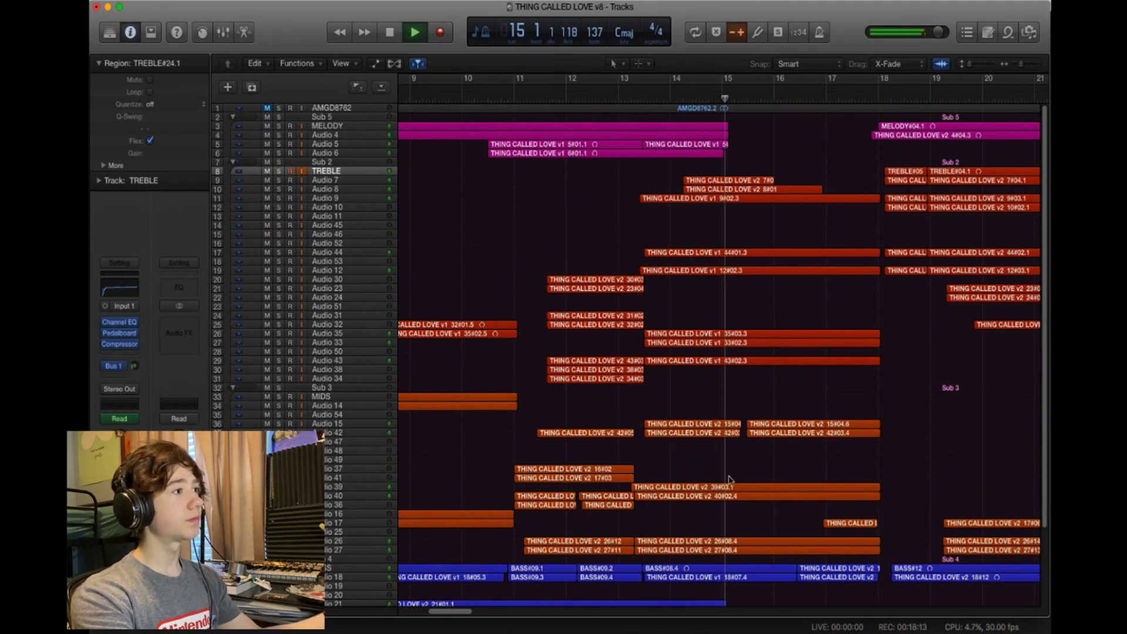
scroll(795, 465, "down", 3)
scroll(703, 433, "up", 3)
scroll(702, 434, "down", 1)
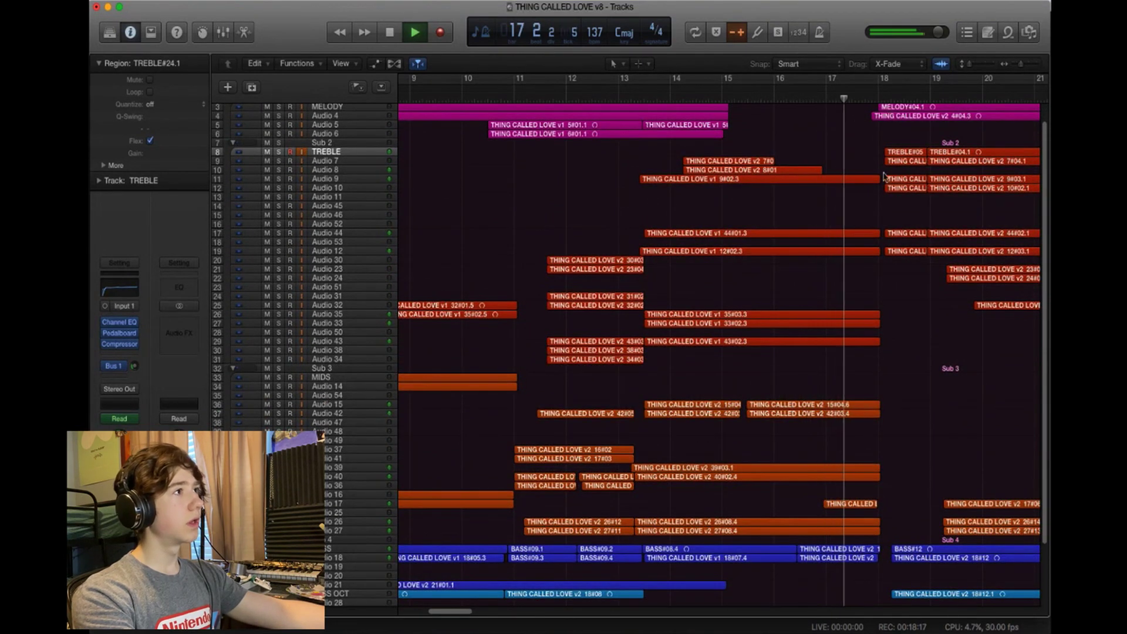
key("space")
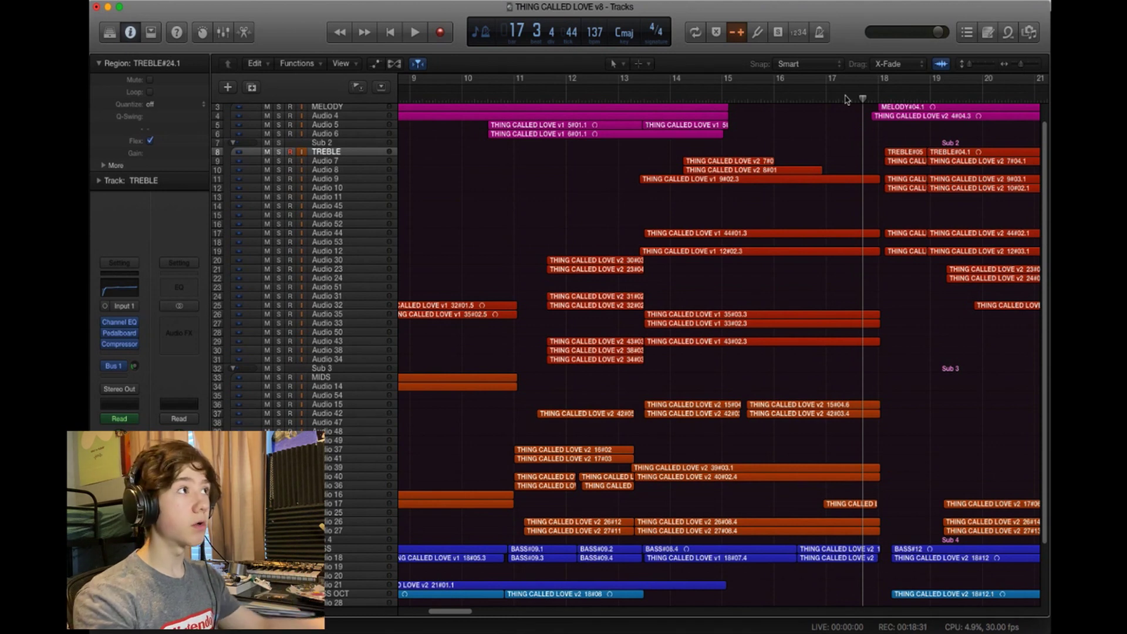
Replay the full mix from bar 16 beat 4 to the end of bar 17
left_click(827, 88)
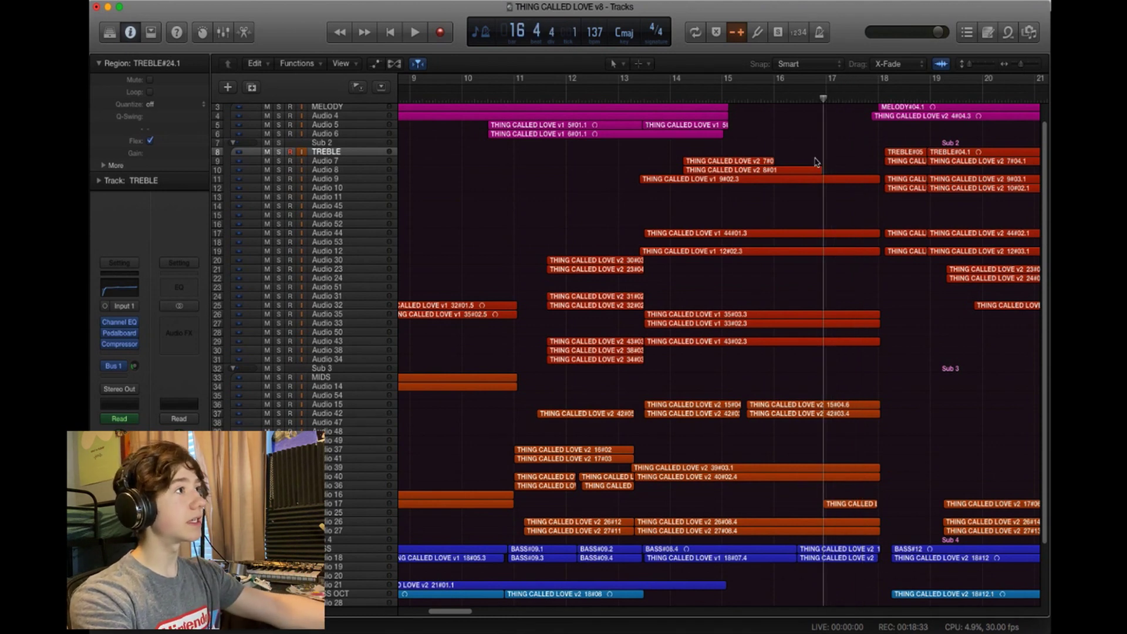
key("space")
key("space")
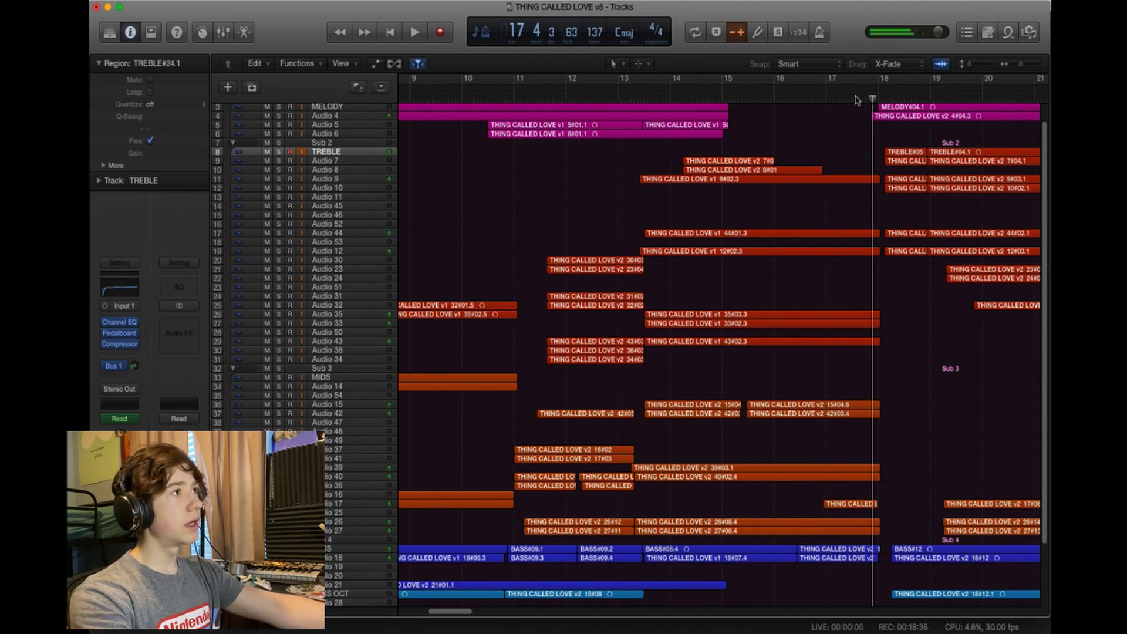
Return to bar 17 beat 2, solo the Sub 4 bass stack, and listen to the end of its phrase
left_click(839, 100)
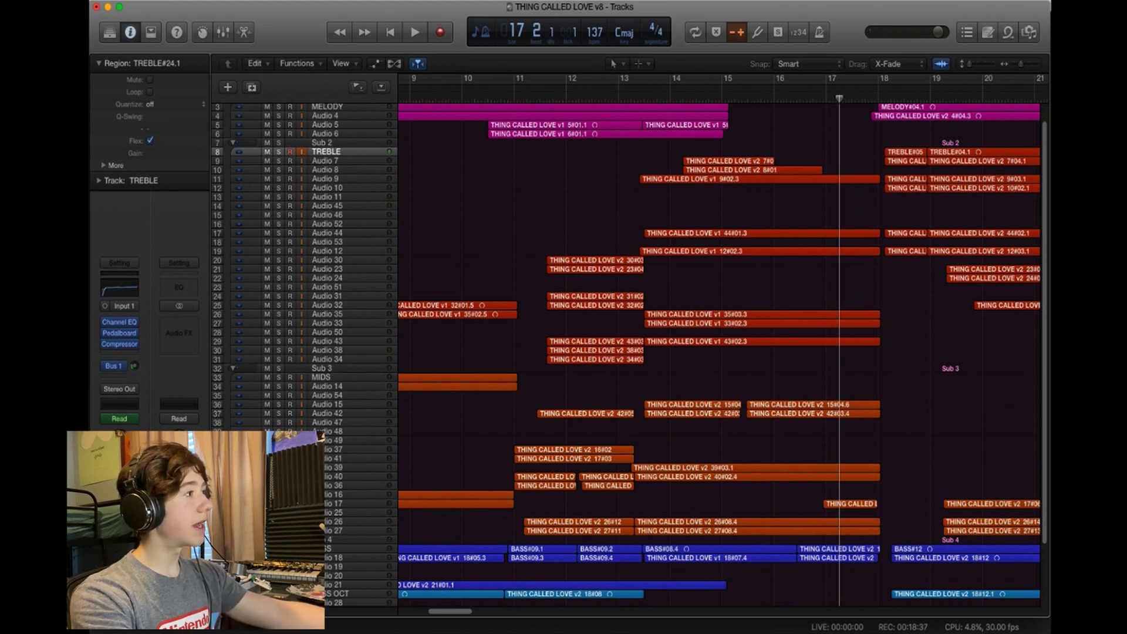
key("ctrl+s")
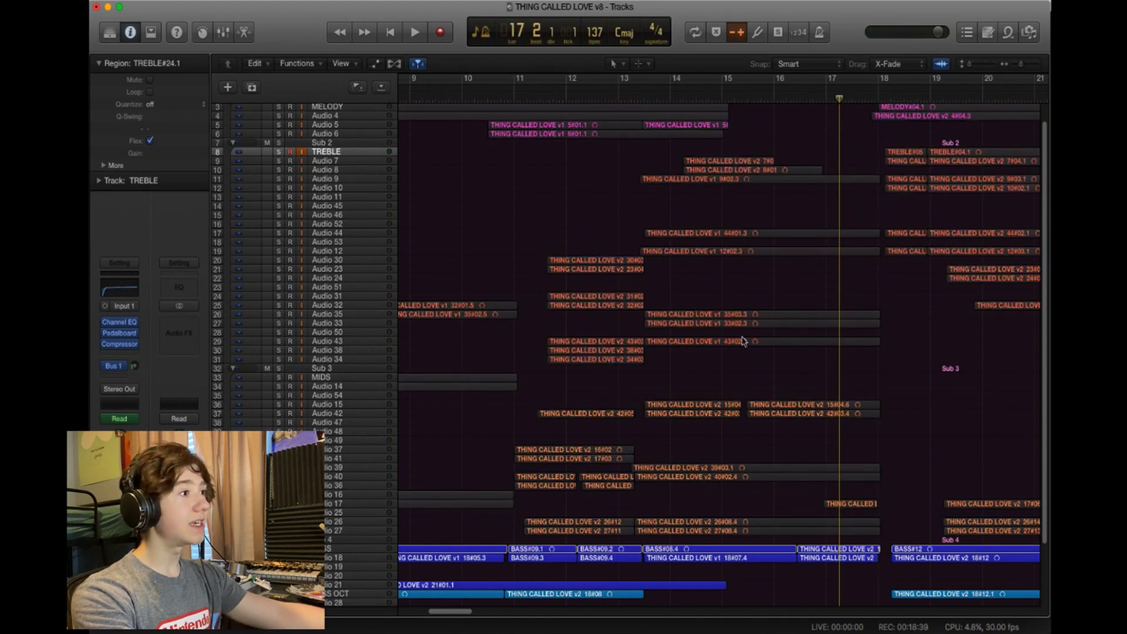
key("space")
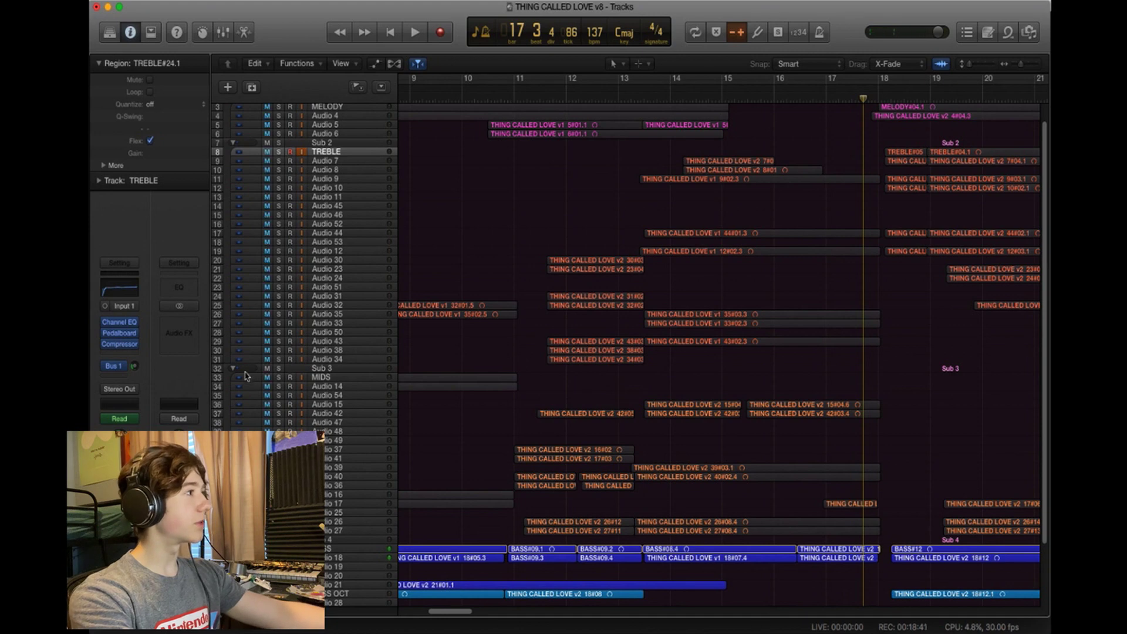
Add the Sub 3 mids stack to the bass solo, replay both from bar 17 beat 2, and clear the solos
left_click(278, 368)
key("space")
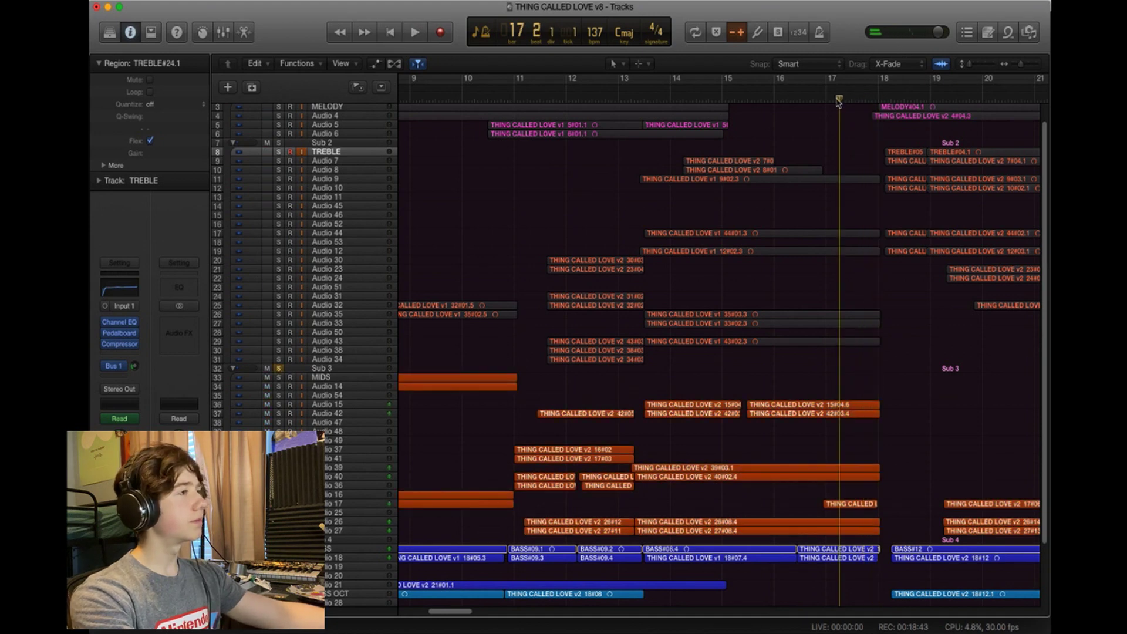
left_click(278, 368)
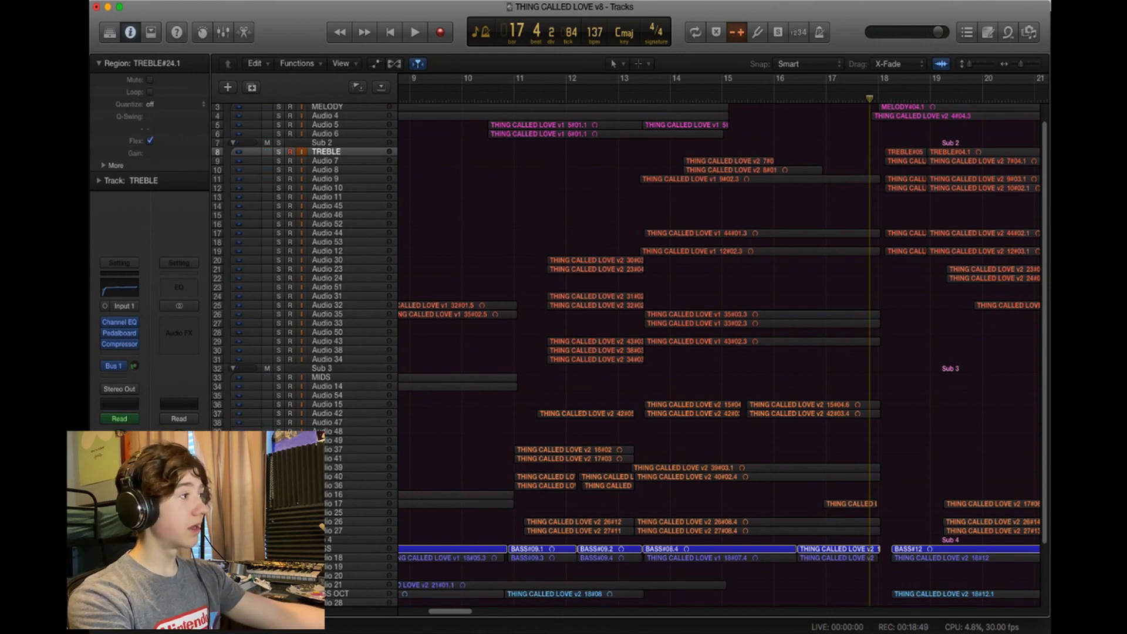
left_click(278, 549)
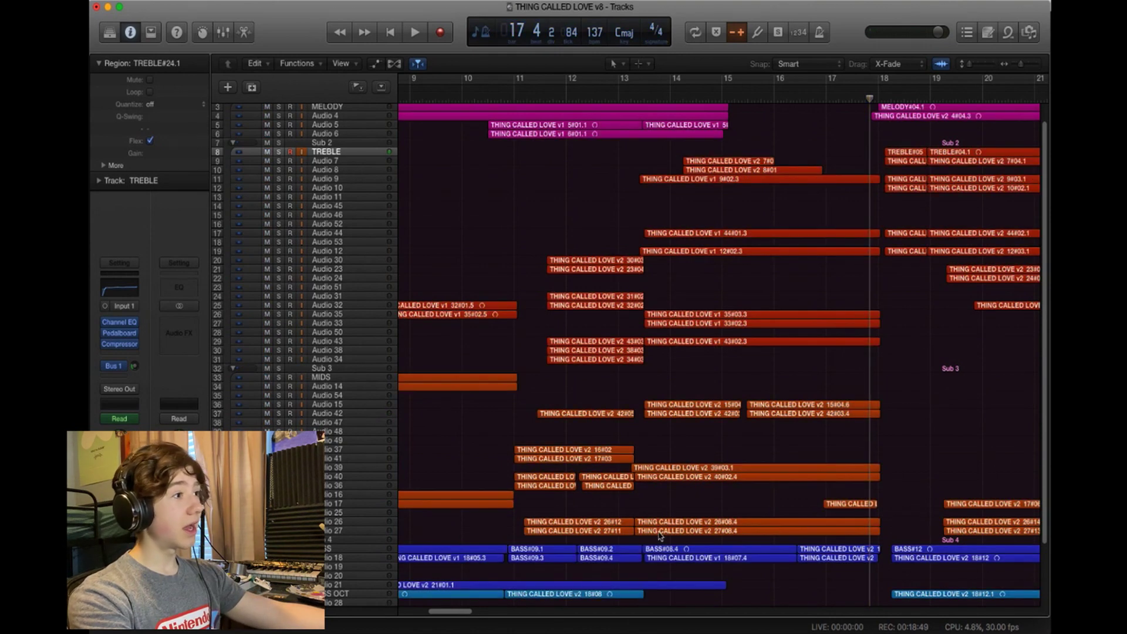
Open the Audio 27 mids region in the pitch editor, examine its note in bar 17, and close the editor
double_click(860, 531)
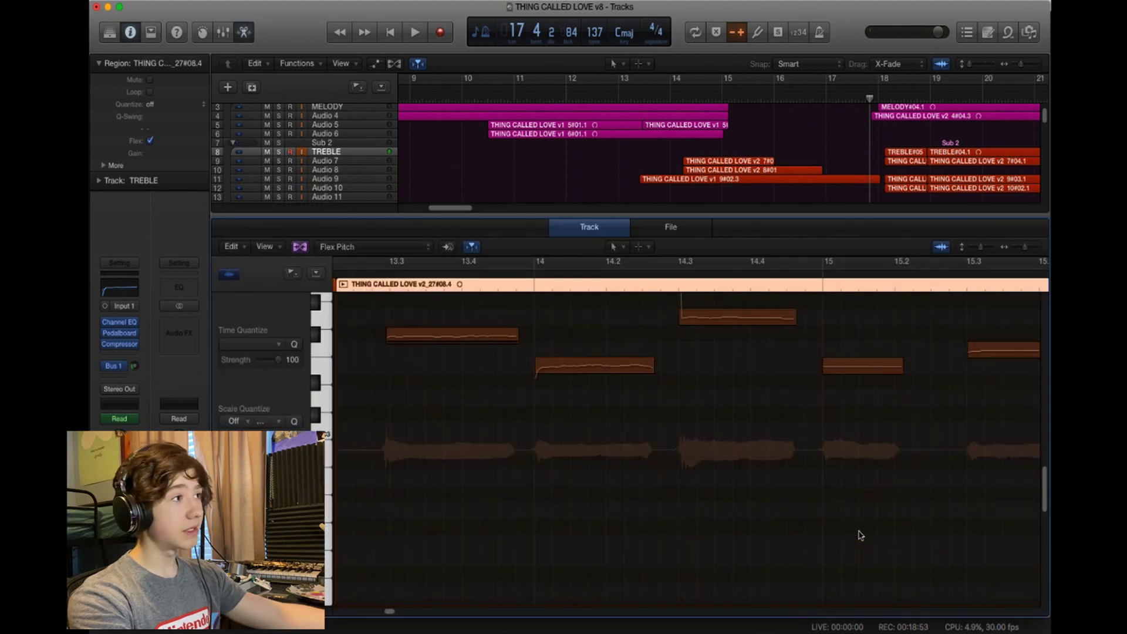
left_click_drag(493, 267, 487, 383)
mouse_move(522, 388)
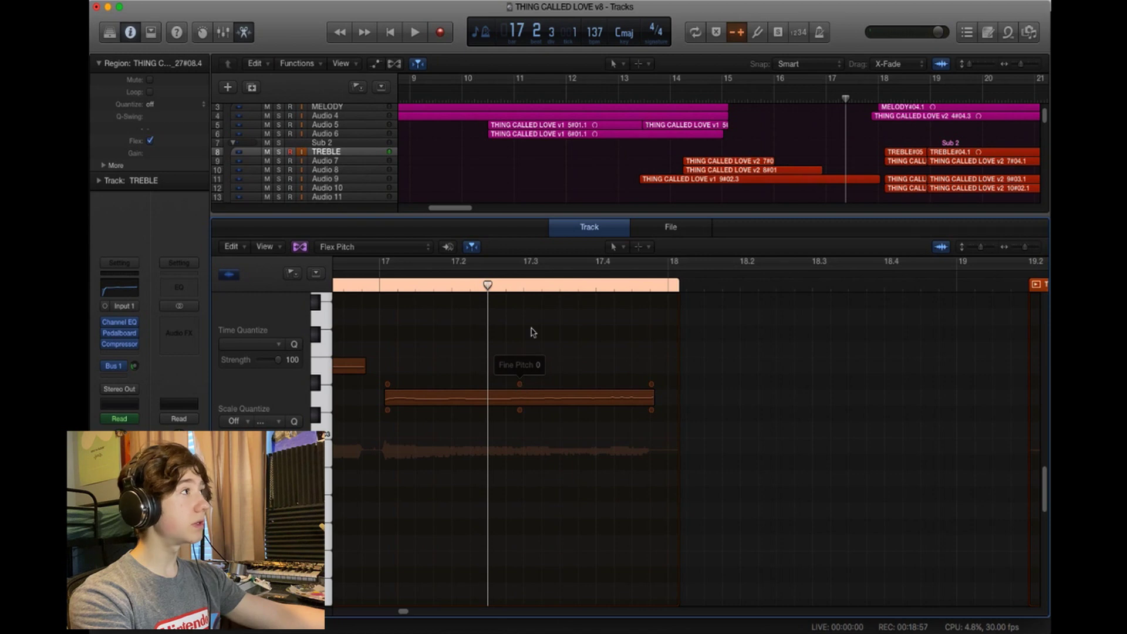
left_click(243, 33)
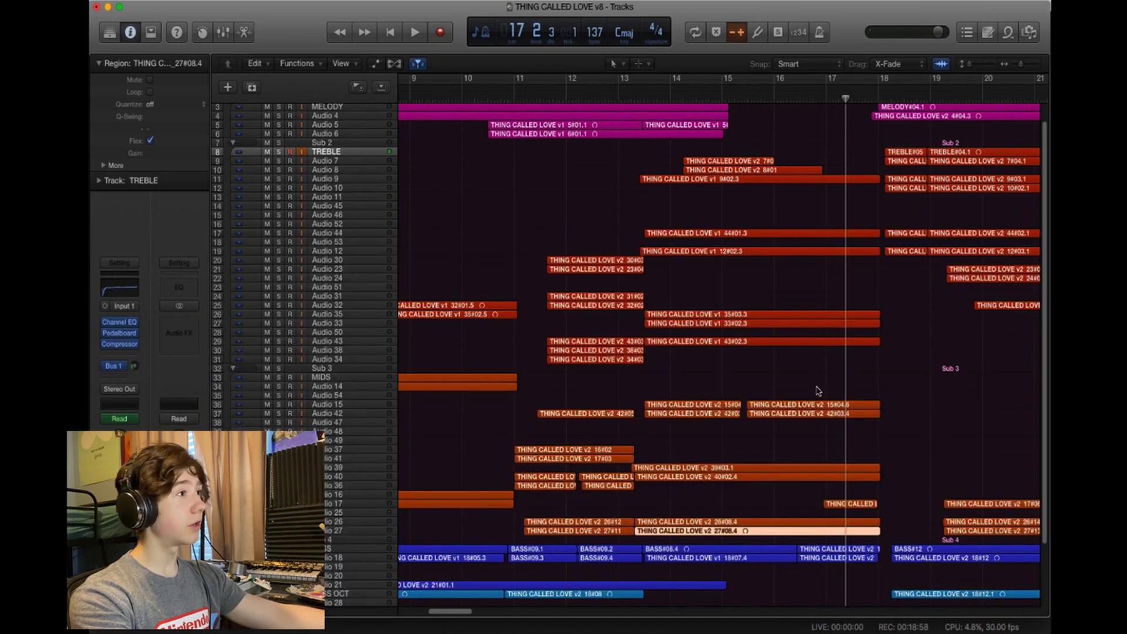
Open the Audio 43 treble region in the pitch editor and examine its notes from bar 13 beat 3 onward
left_click(892, 446)
scroll(851, 411, "down", 3)
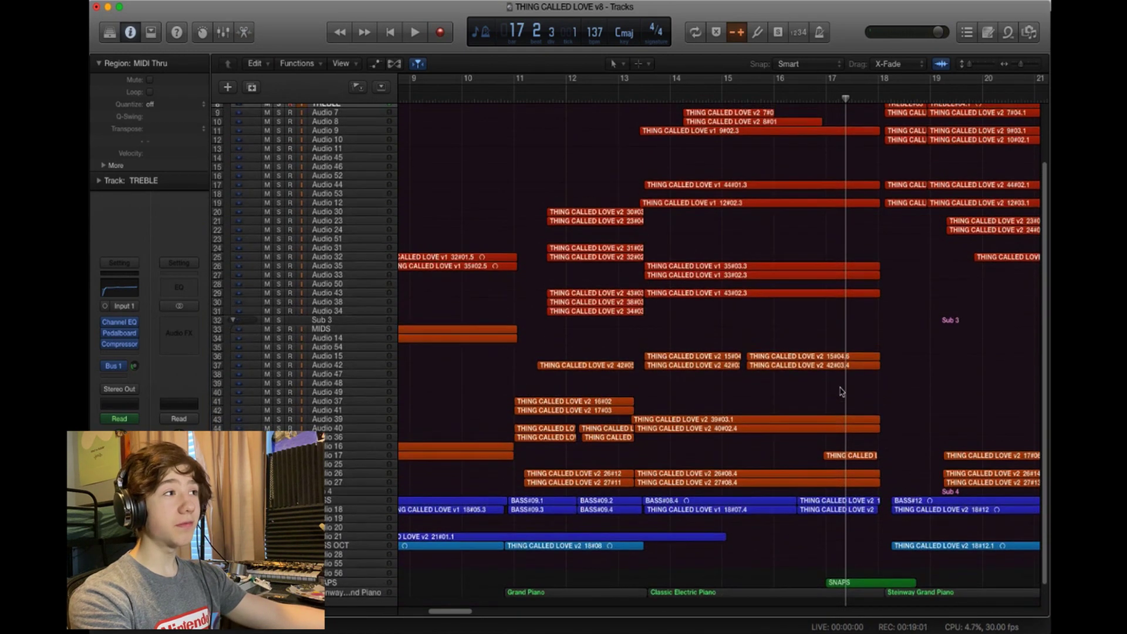
double_click(848, 296)
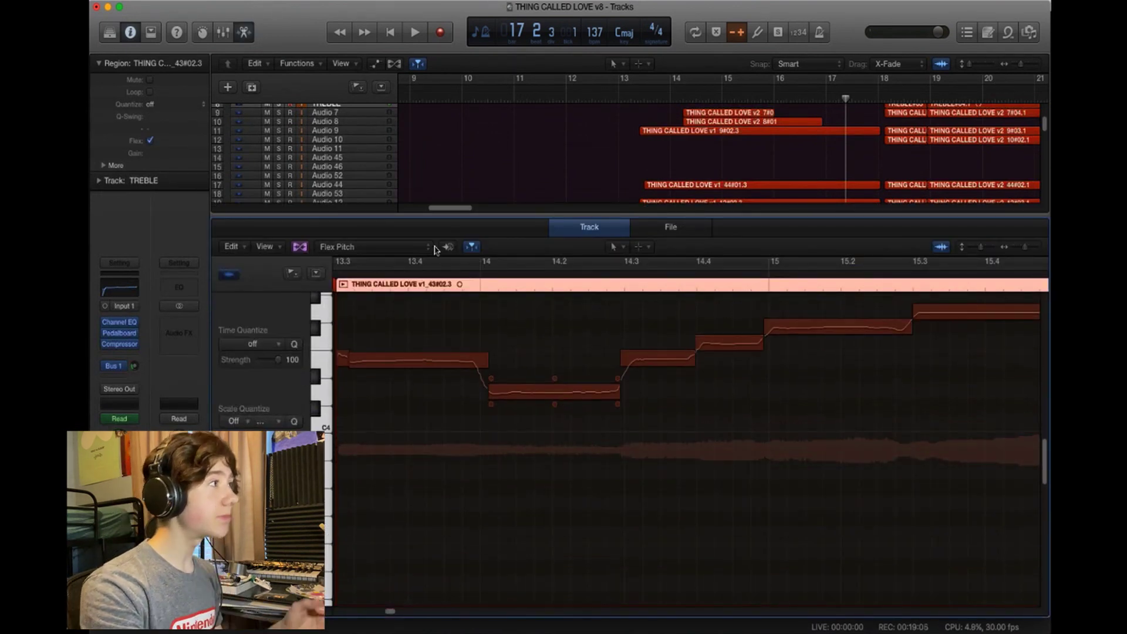
scroll(433, 369, "up", 5)
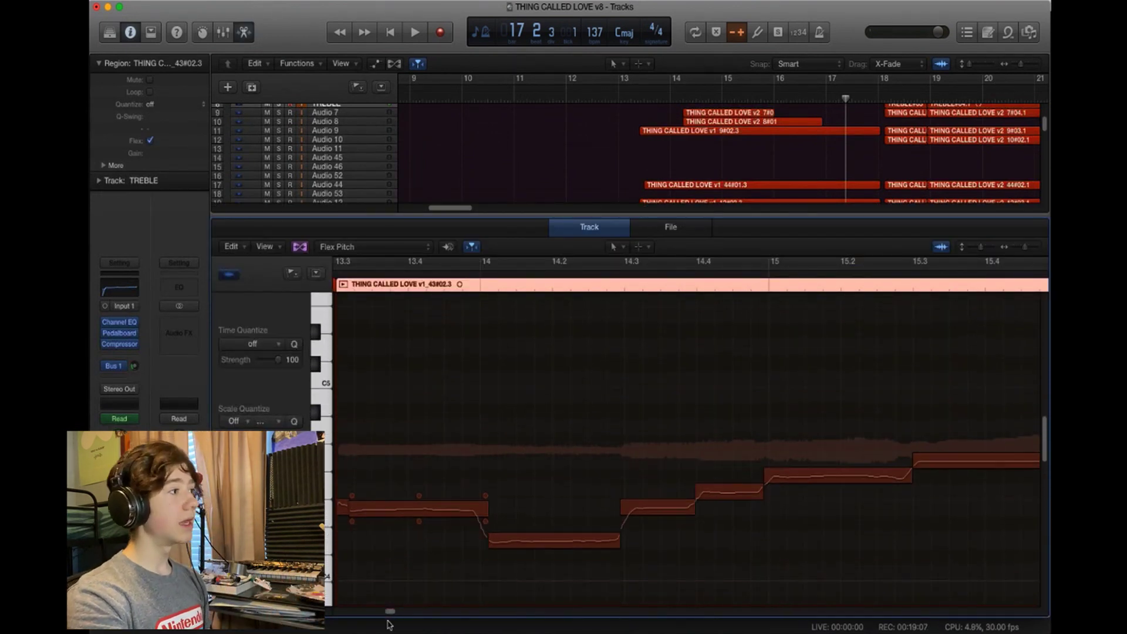
left_click_drag(387, 612, 400, 612)
Examine the Audio 9 treble region's notes between bars 14 and 17, select its note at bar 15, and close the editor
scroll(691, 172, "up", 3)
left_click(696, 186)
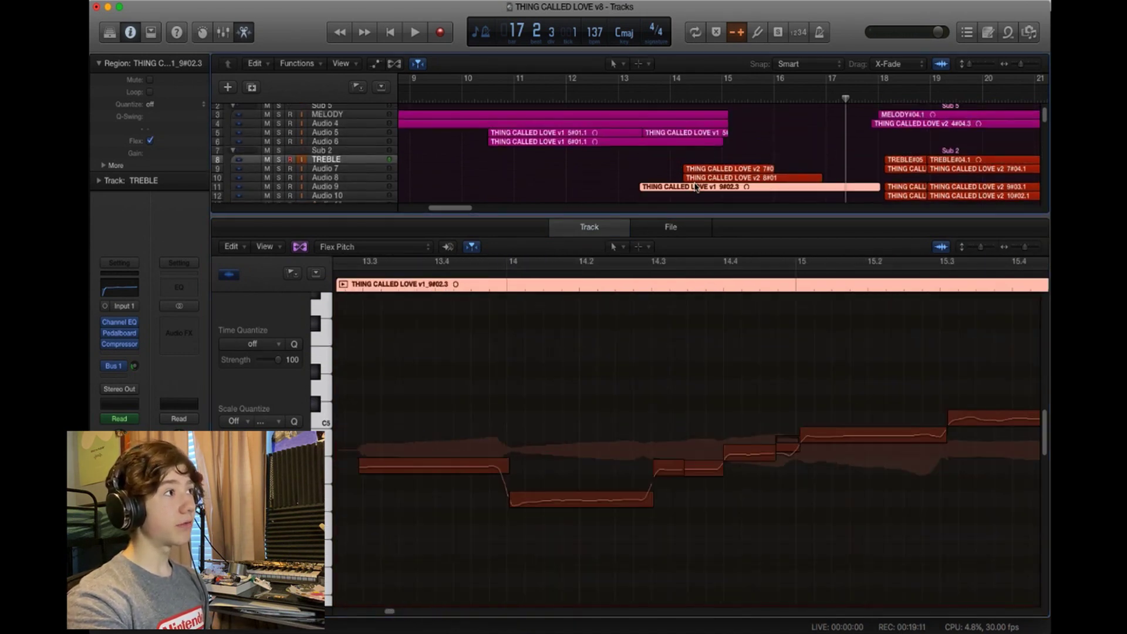
left_click_drag(390, 611, 394, 612)
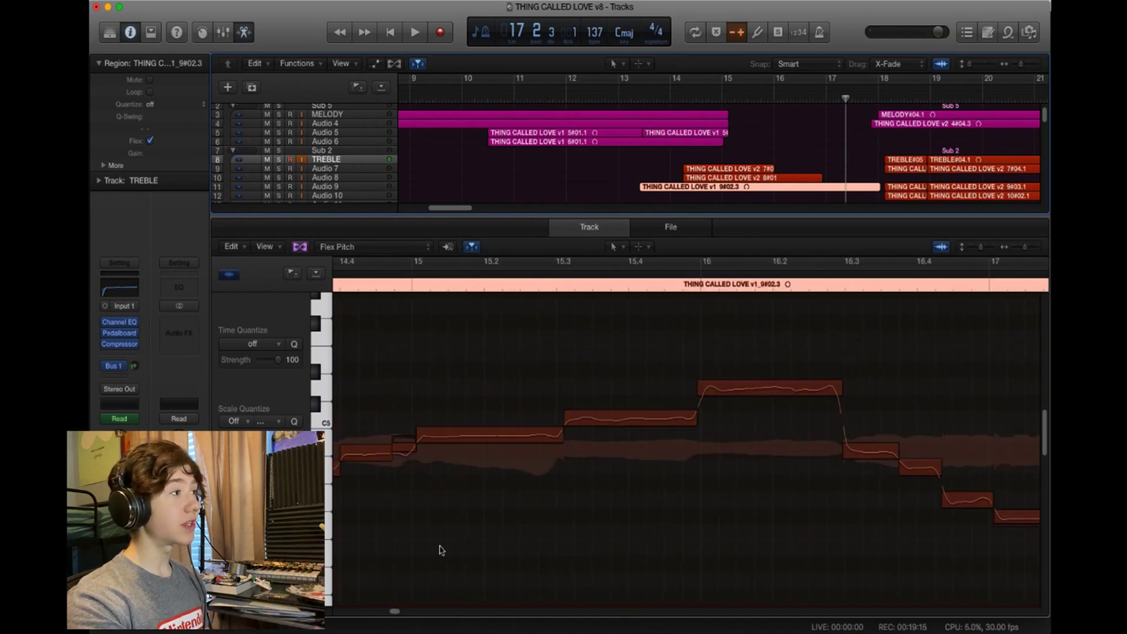
left_click(490, 448)
left_click_drag(490, 448, 490, 440)
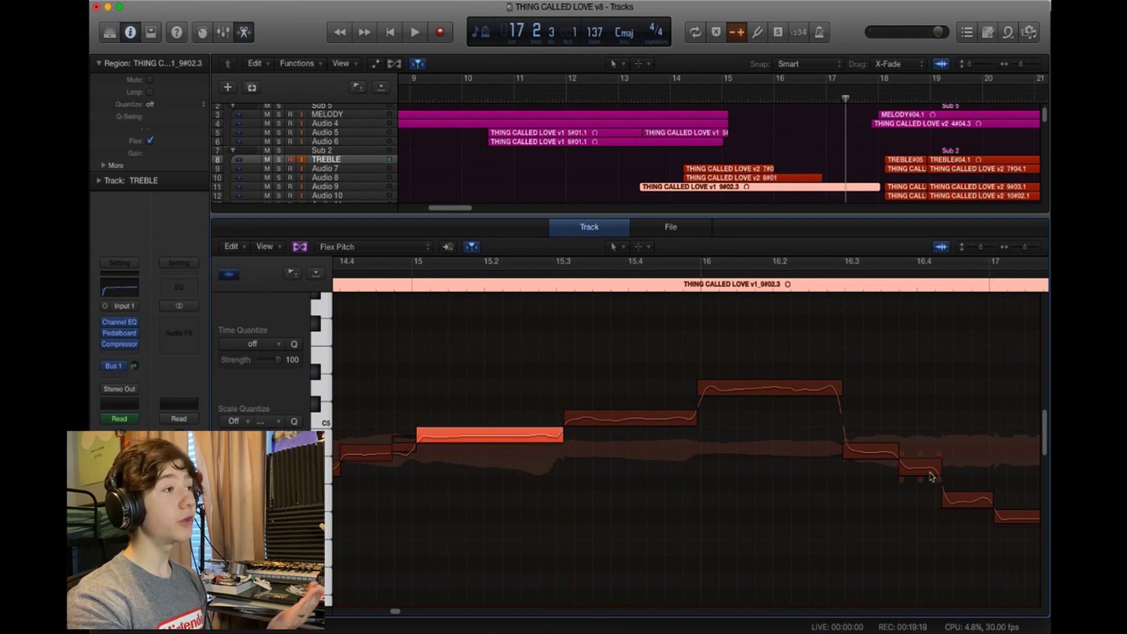
scroll(776, 285, "down", 3)
left_click(247, 30)
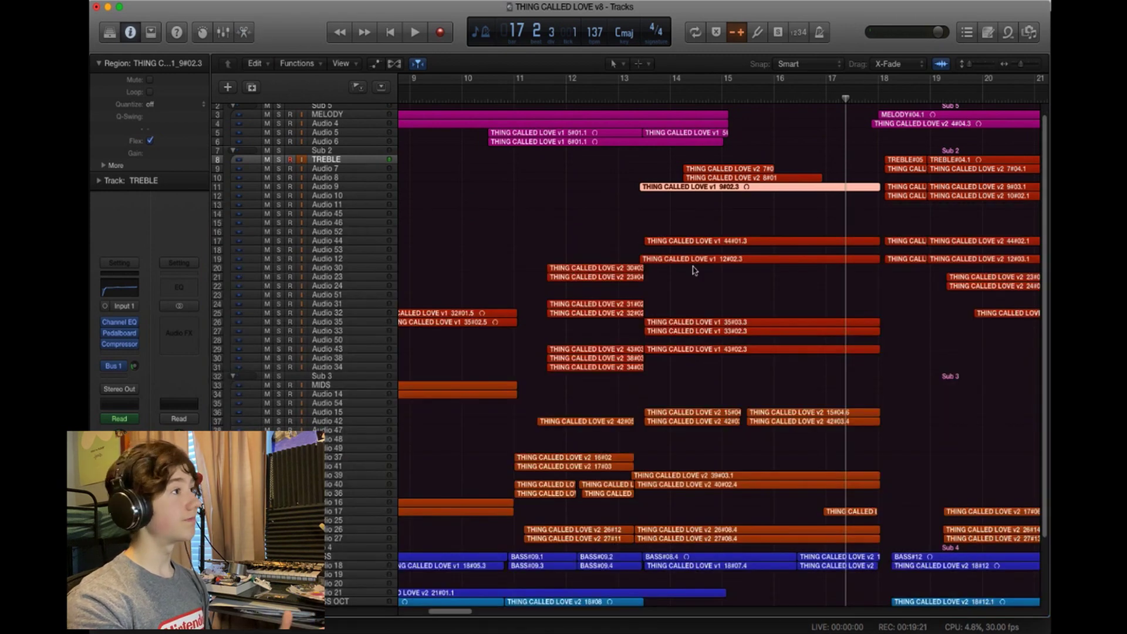
left_click(951, 383)
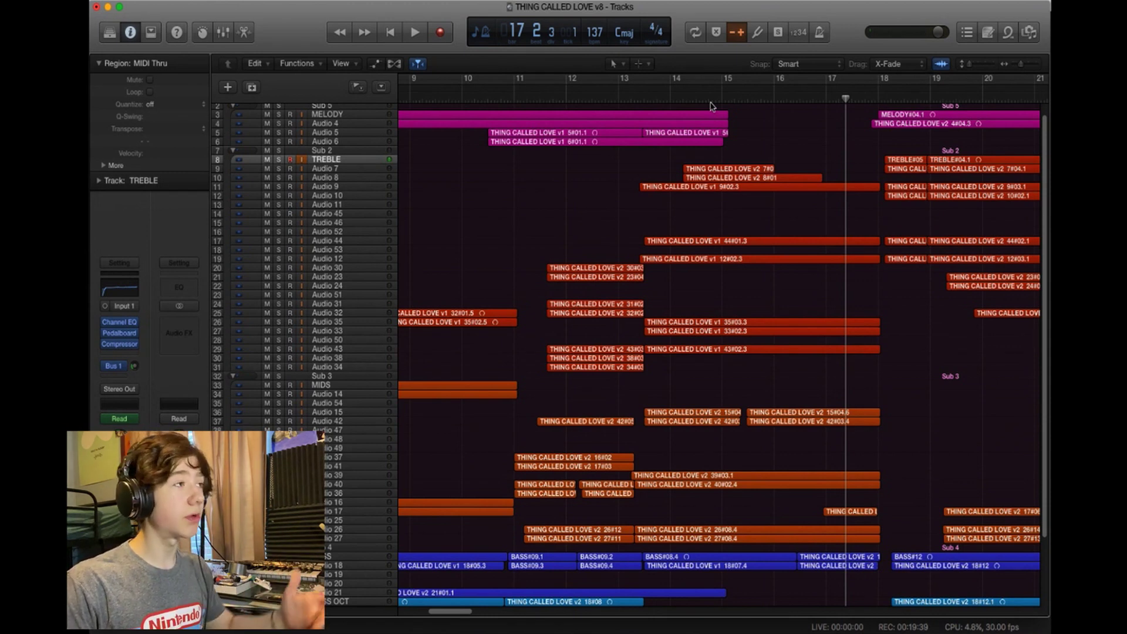
Open the Audio 44 treble region in the pitch editor and demonstrate hiding and showing the editor
scroll(712, 107, "down", 5)
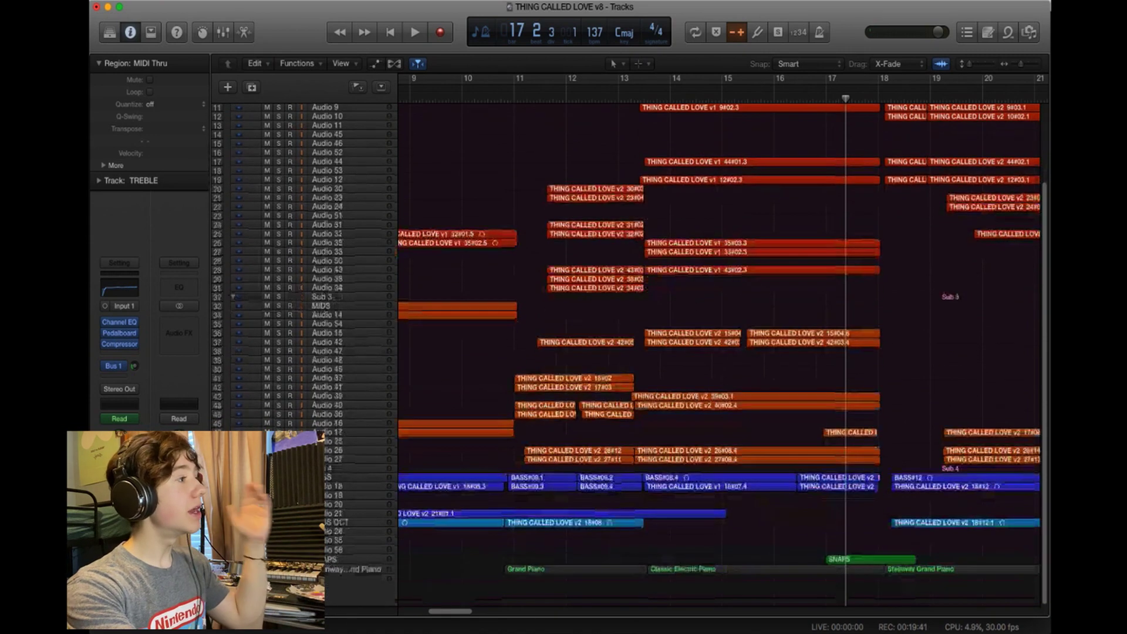
scroll(684, 524, "up", 5)
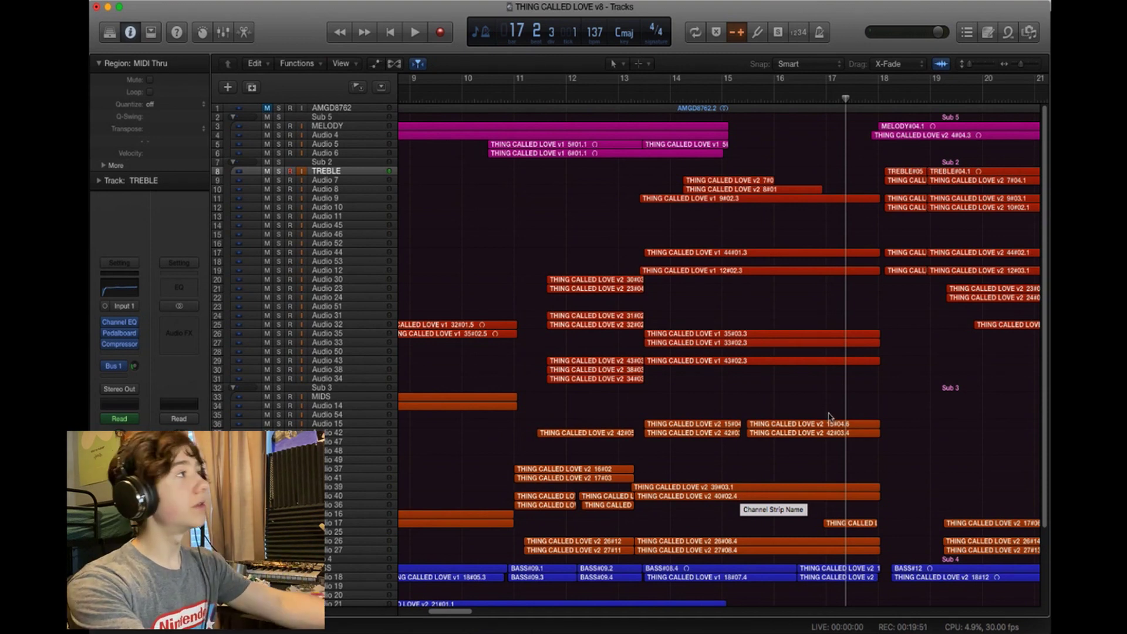
double_click(820, 254)
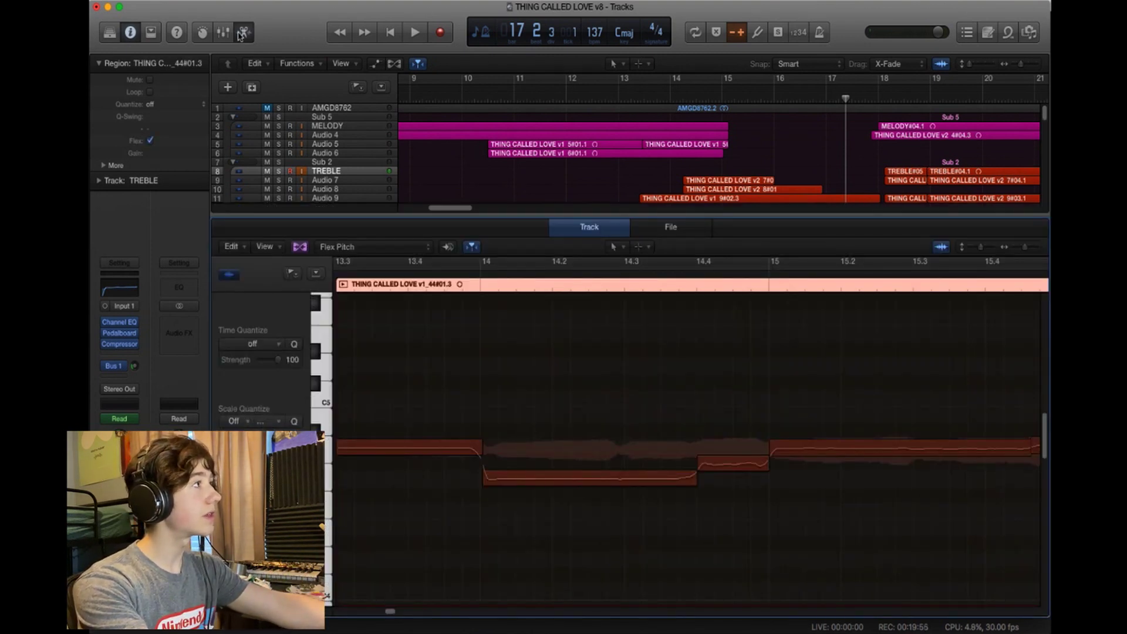
left_click(243, 33)
left_click(244, 33)
left_click(243, 33)
left_click(245, 36)
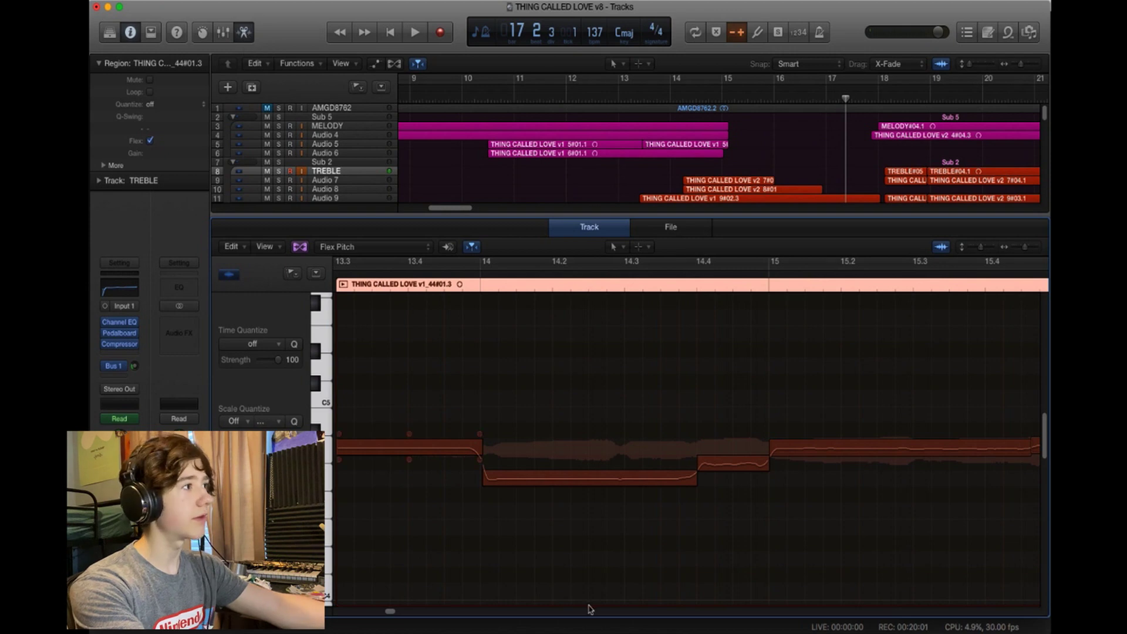
Show the available Flex modes while keeping Flex Pitch, and select the Audio 44 note that starts at bar 14
left_click(474, 284)
left_click(388, 247)
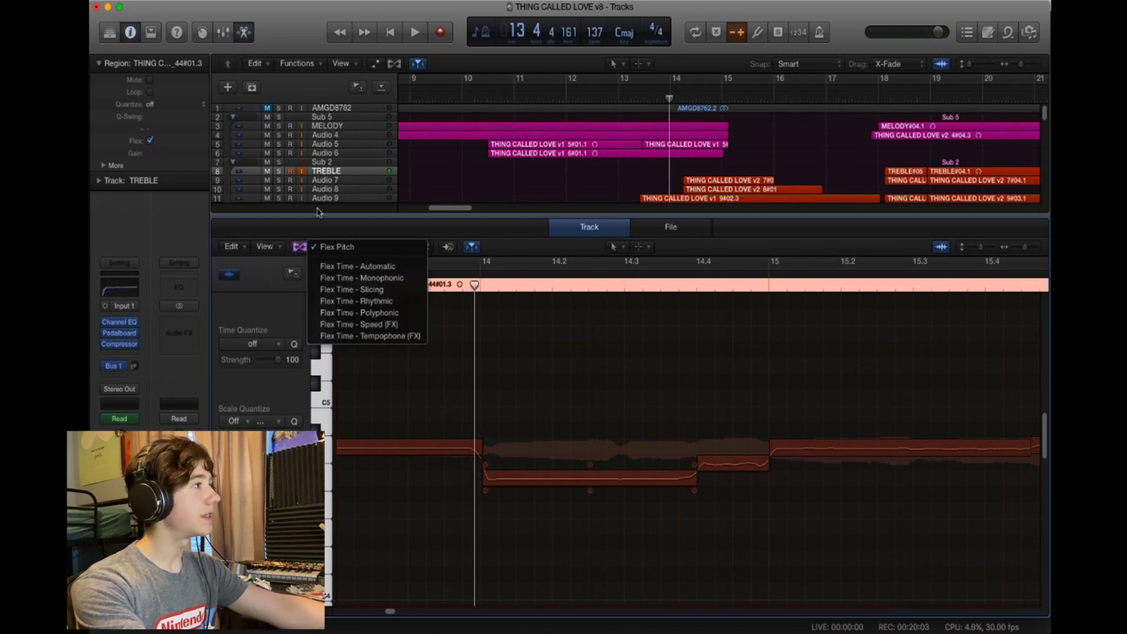
left_click(516, 246)
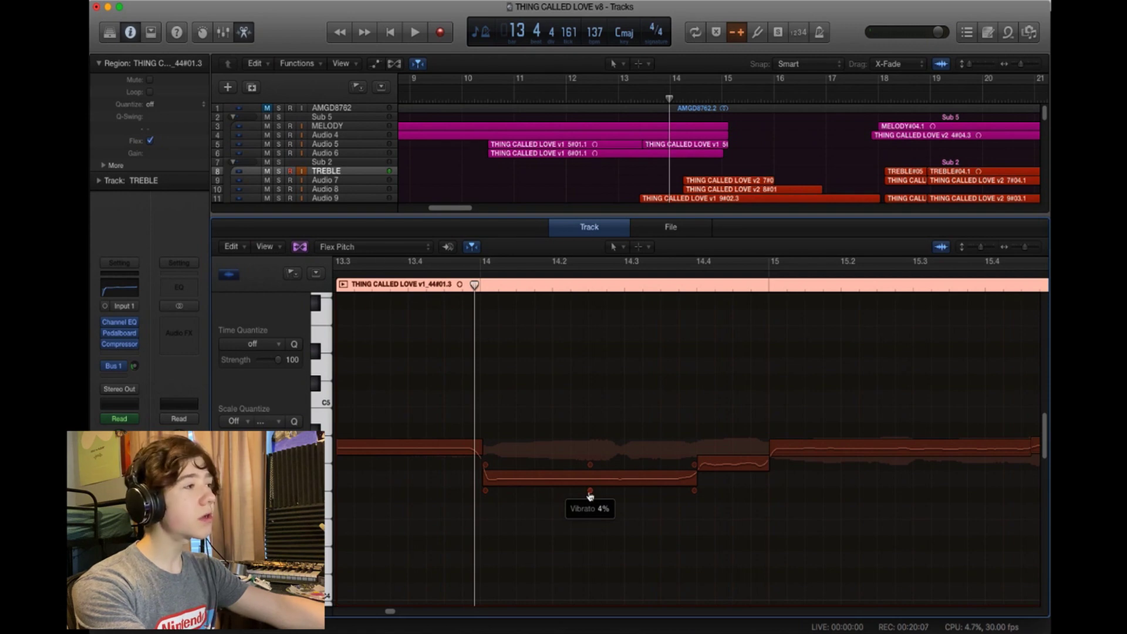
left_click(590, 469)
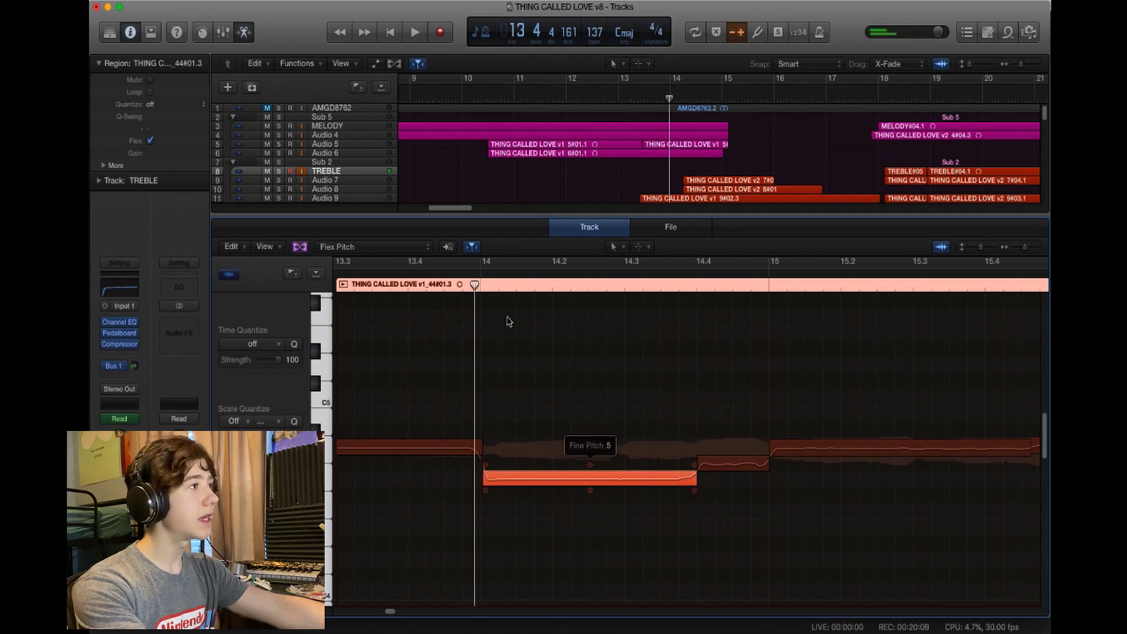
left_click(546, 285)
scroll(429, 184, "down", 3)
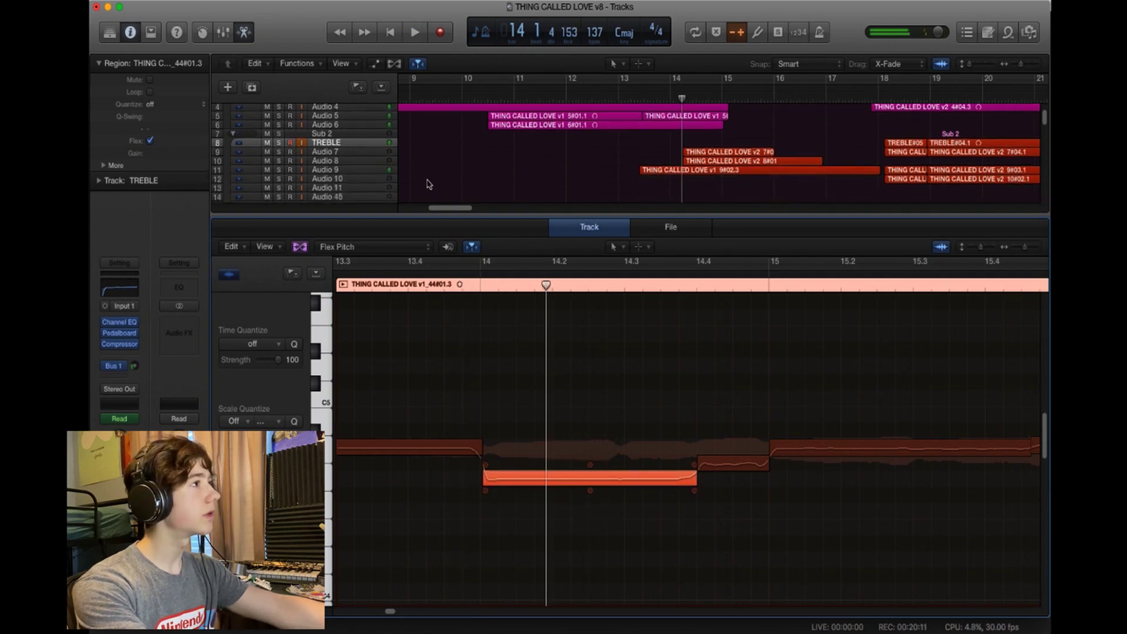
scroll(427, 183, "up", 1)
left_click(278, 154)
key("space")
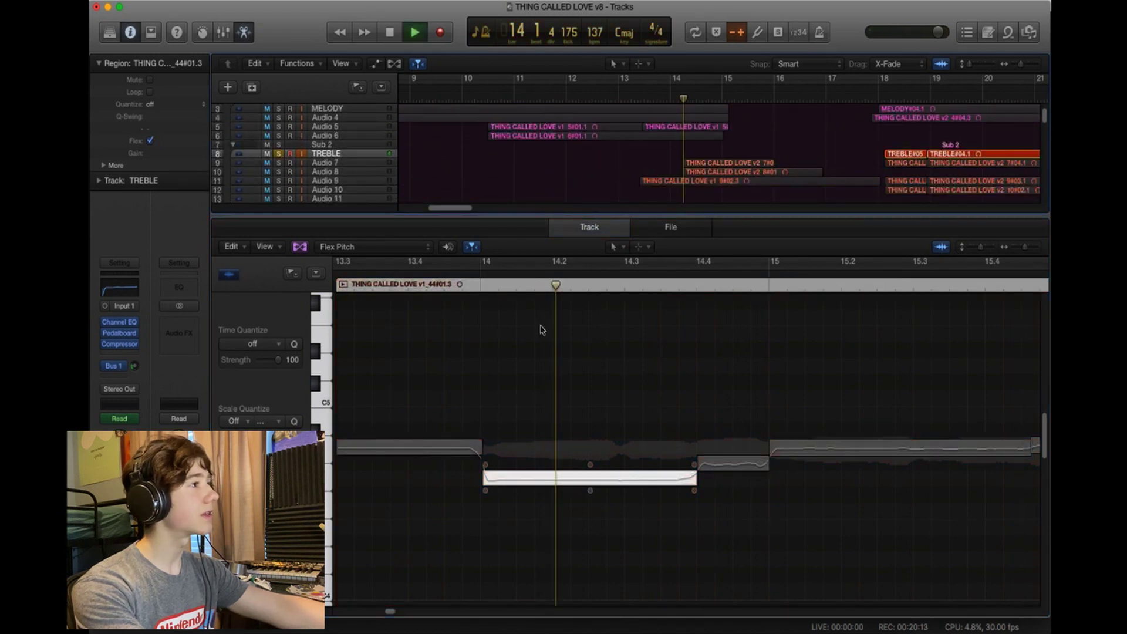
key("space")
left_click(282, 154)
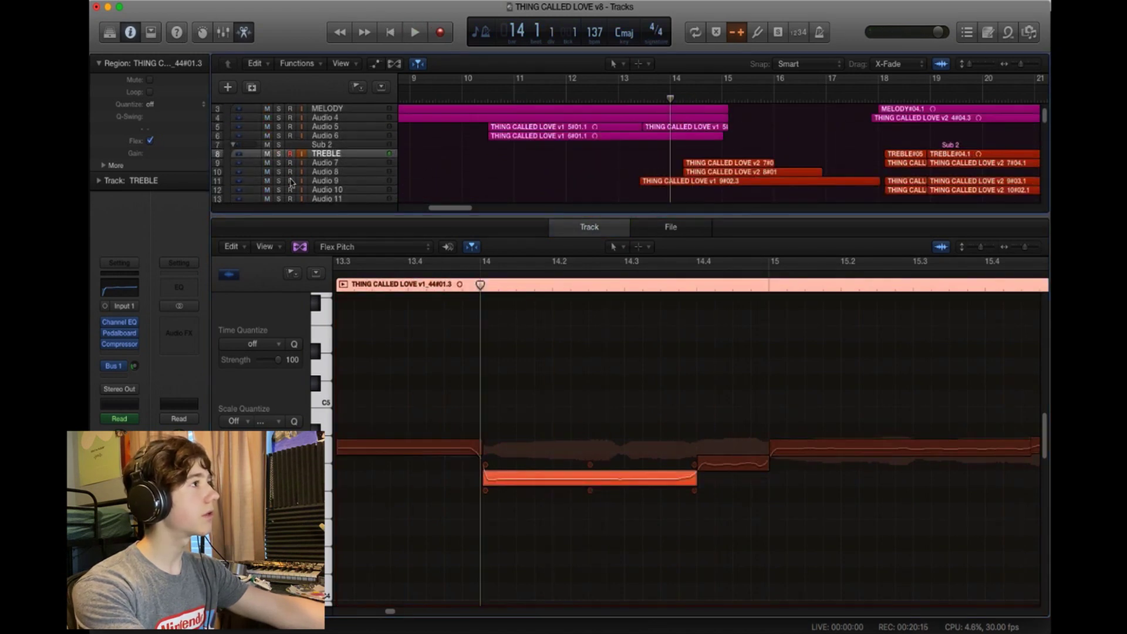
Solo Audio 44 together with its neighbouring tracks and listen twice to the selected note from bar 14
scroll(292, 182, "down", 3)
key("s")
key("space")
key("space")
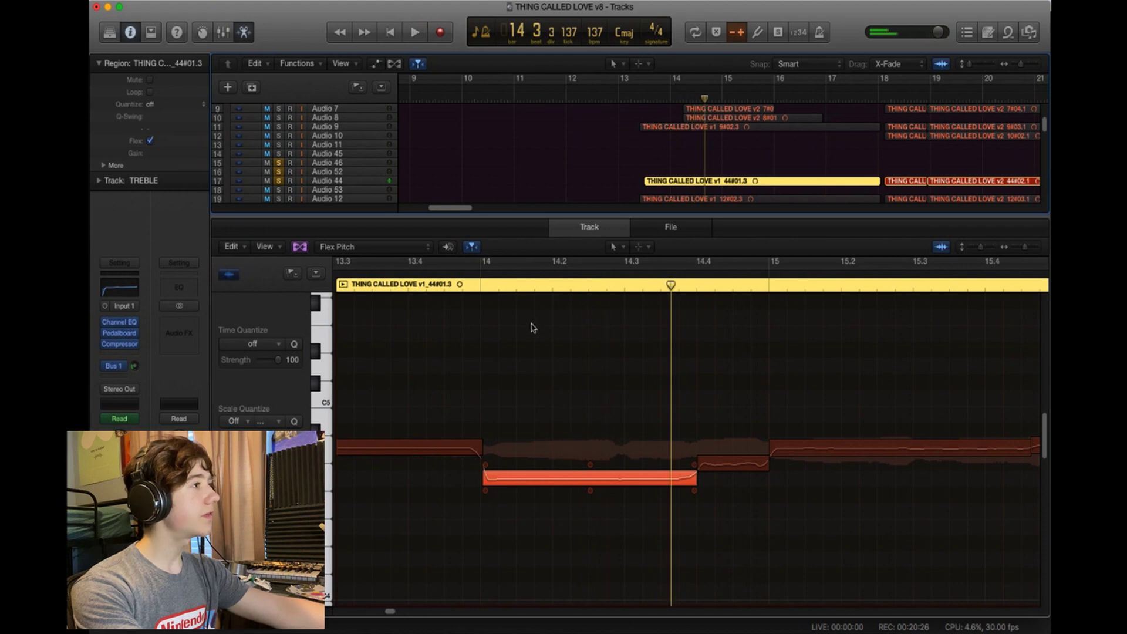
left_click(524, 294)
key("space")
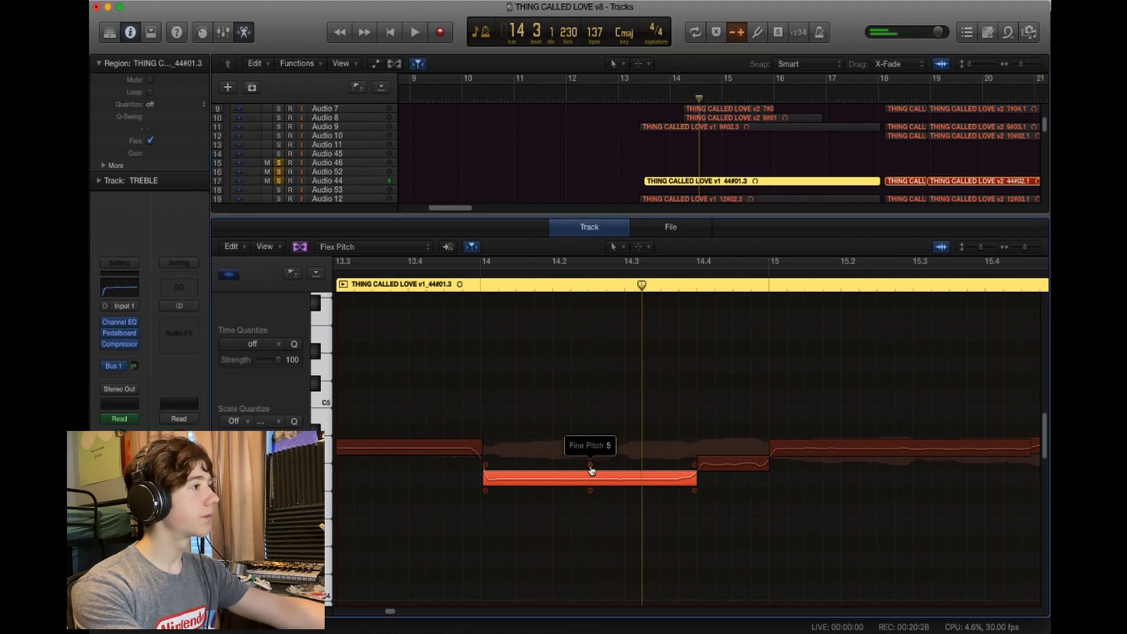
Lower the fine pitch of the Audio 44 note at bar 14, listen to it, and raise it back
left_click_drag(590, 464, 590, 483)
left_click_drag(539, 319, 427, 372)
key("space")
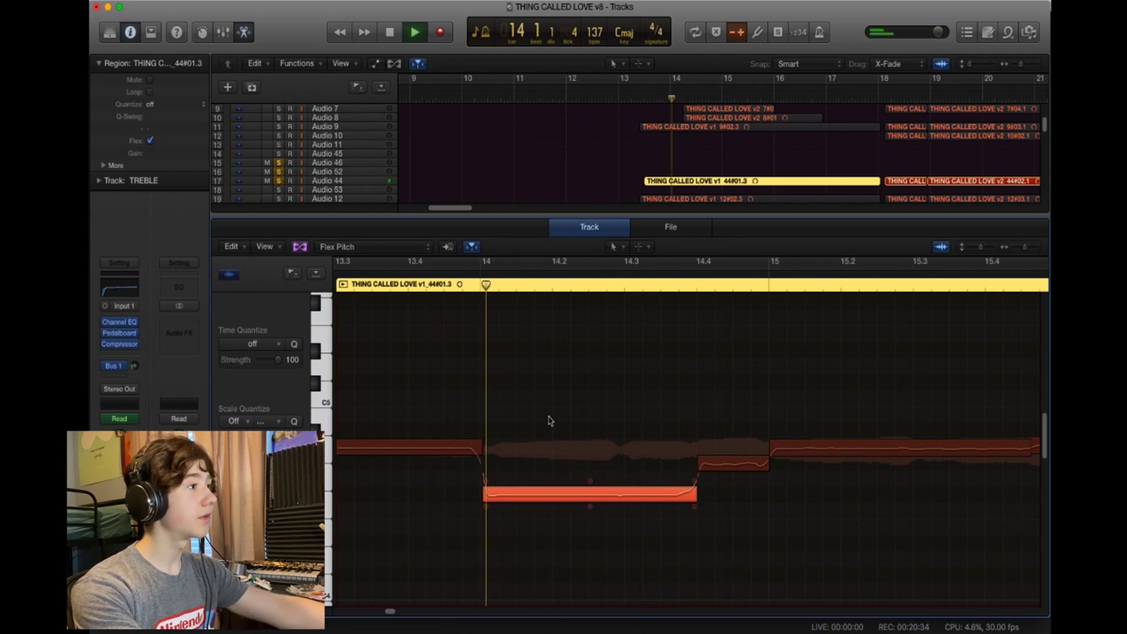
key("space")
left_click_drag(591, 480, 590, 465)
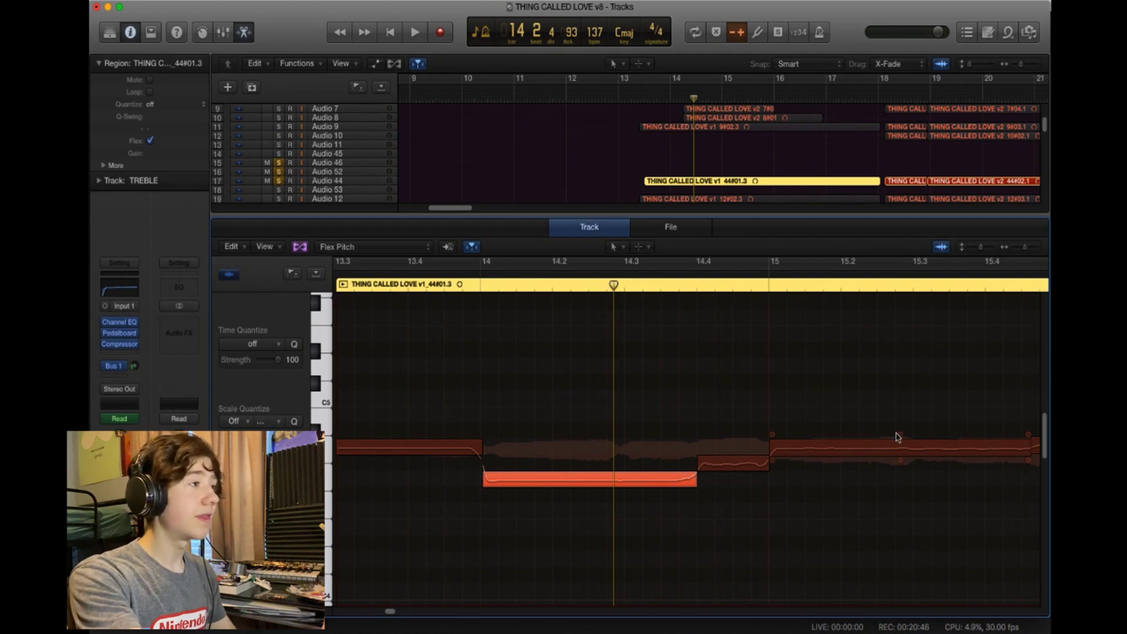
Set the vibrato of the Audio 44 note at bar 14 to -1% and replay it
left_click_drag(590, 468, 579, 423)
key("space")
mouse_move(590, 498)
key("space")
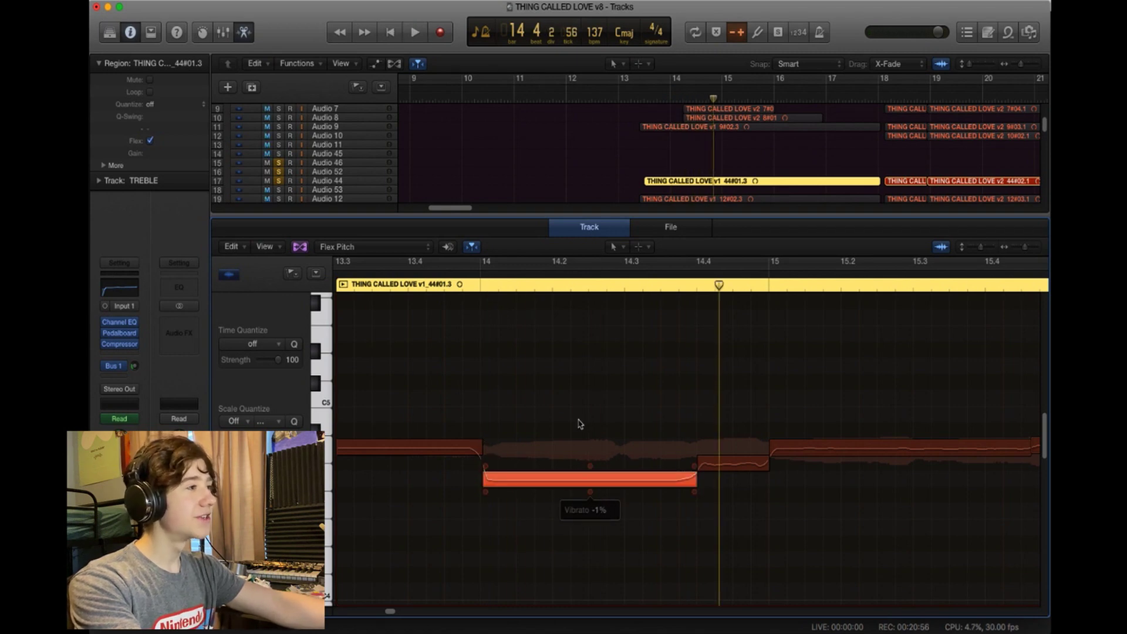
key("space")
key("space")
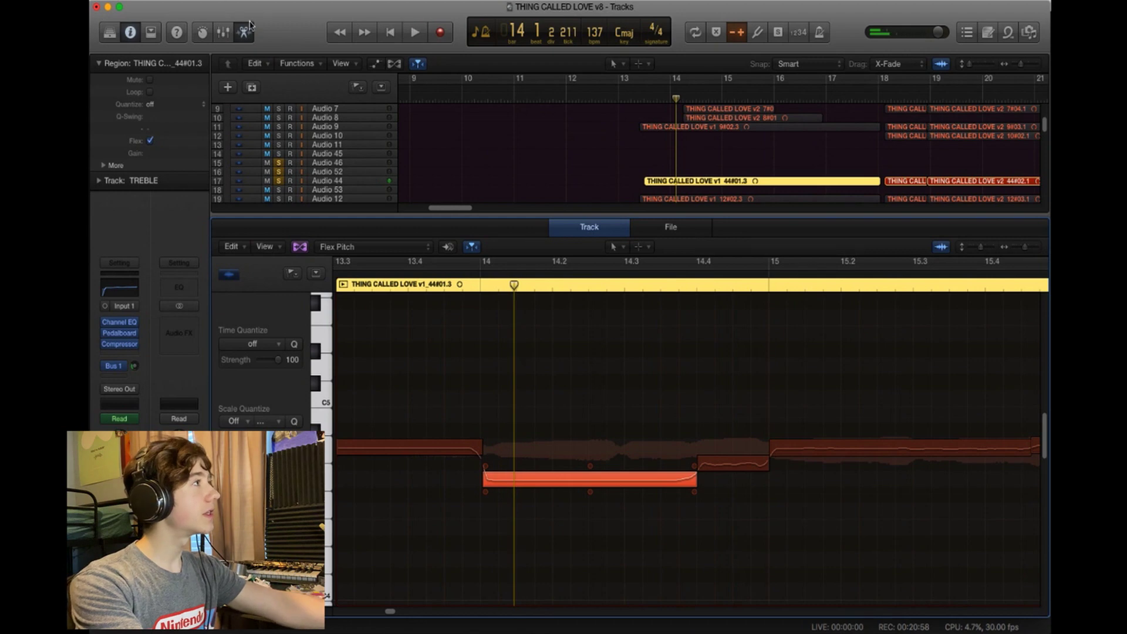
Close the pitch editor and clear the solos on Audio 44 and its neighbouring tracks
key("e")
left_click(278, 156)
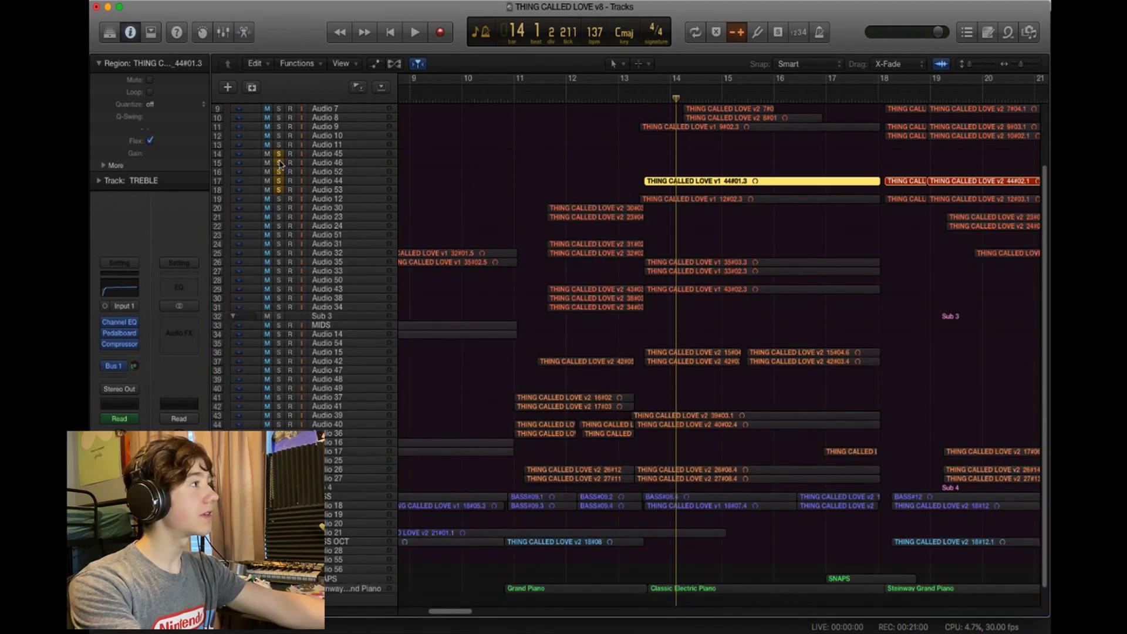
left_click(280, 191)
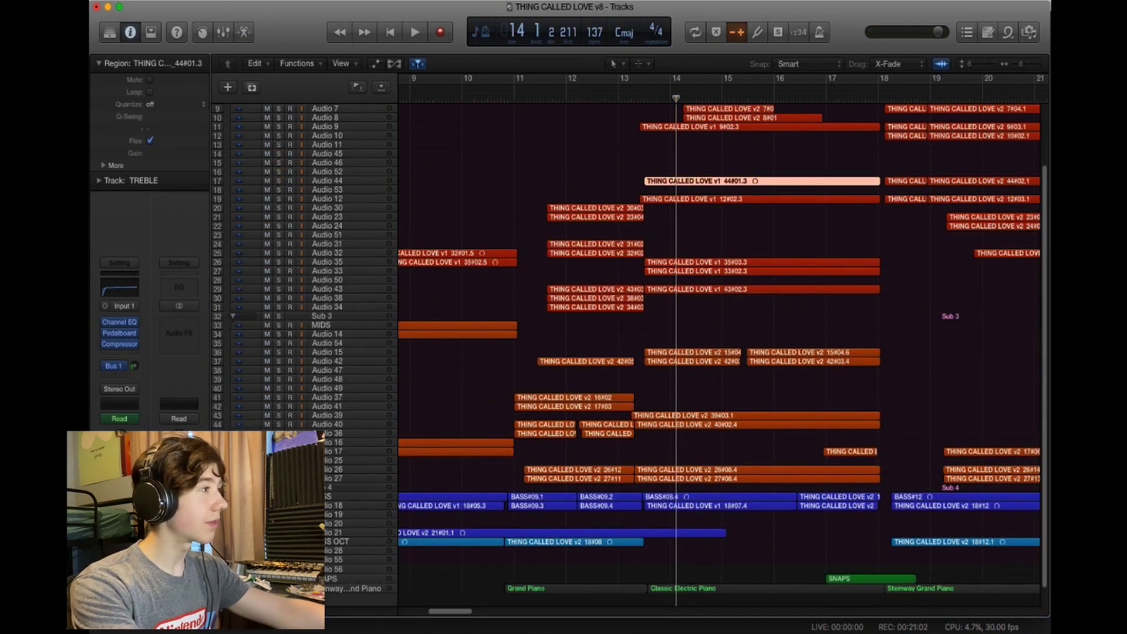
Solo Audio 26 and Audio 27 and open the Audio 26 region ending at bar 18 in the Flex Pitch editor
left_click(279, 470)
left_click(279, 478)
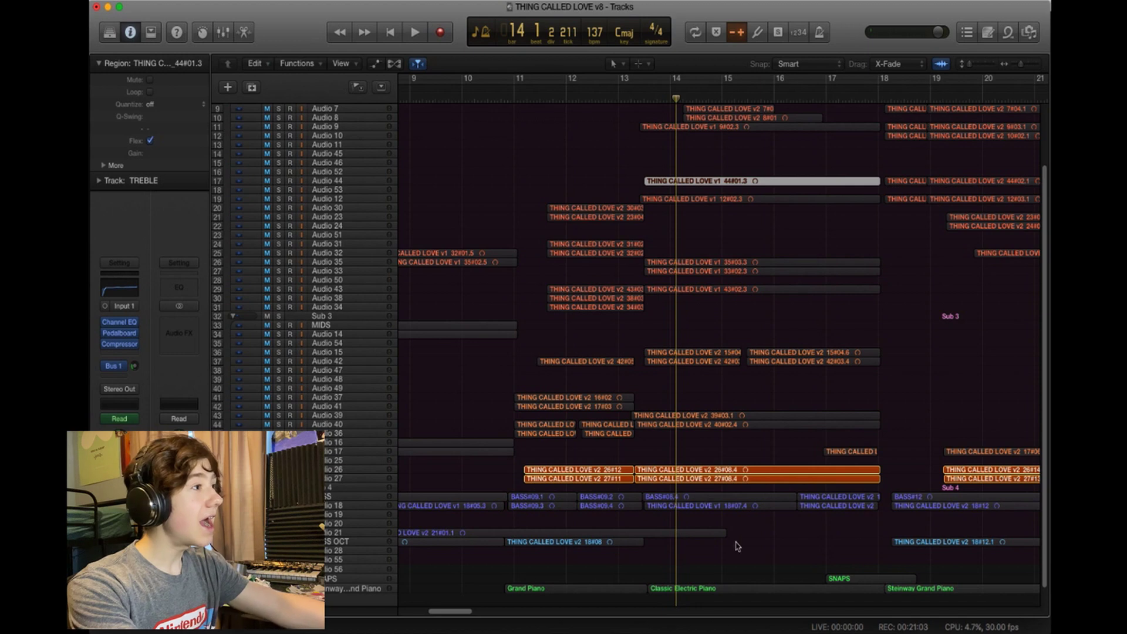
double_click(821, 469)
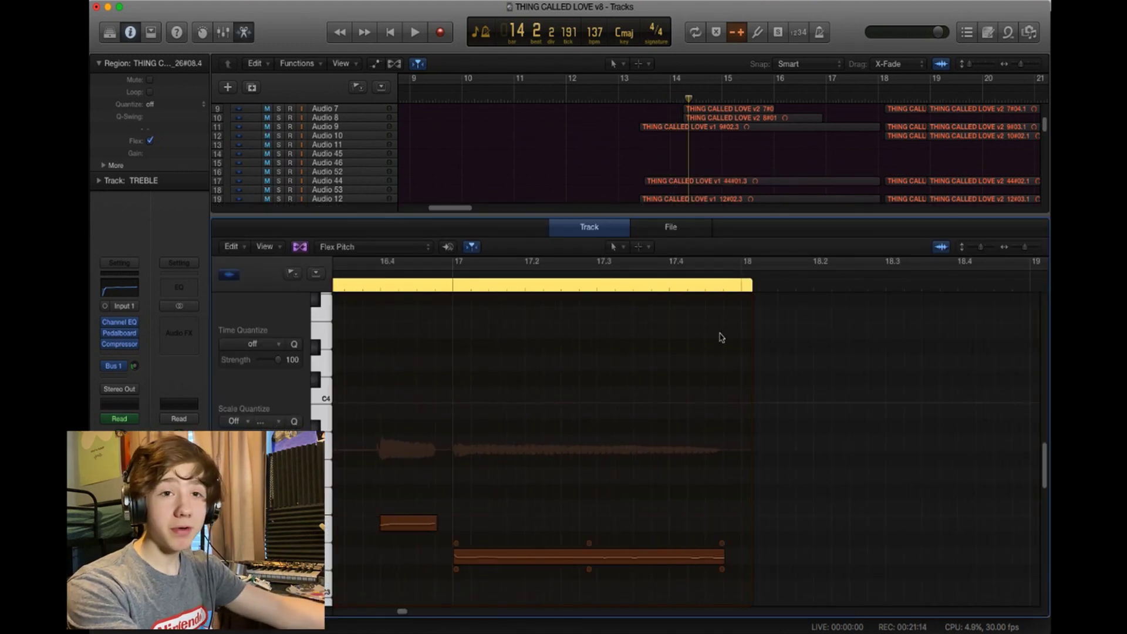
Add Audio 39 and Audio 40 to the solos, show the Audio 39 region in Flex Pitch, and listen through bar 16
scroll(711, 141, "down", 10)
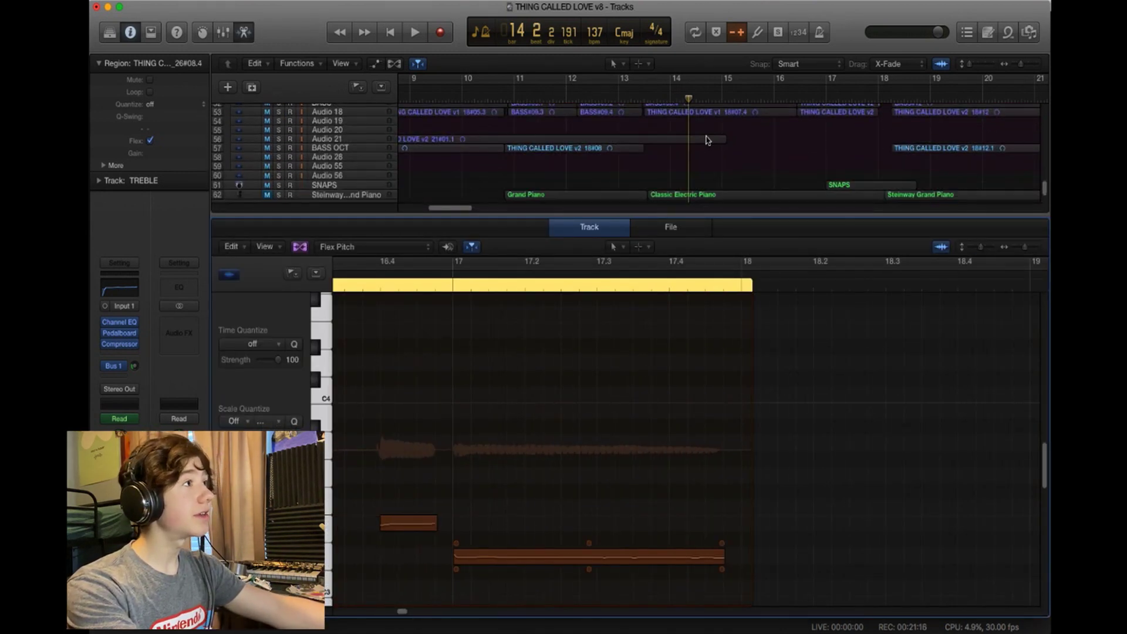
left_click_drag(279, 136, 280, 146)
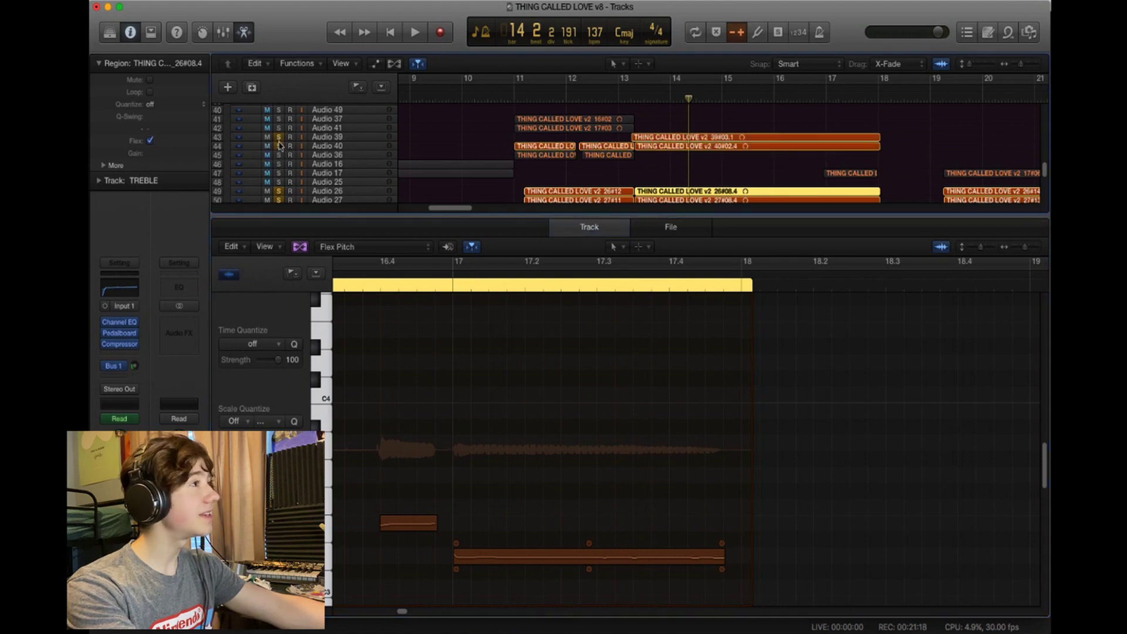
left_click(733, 139)
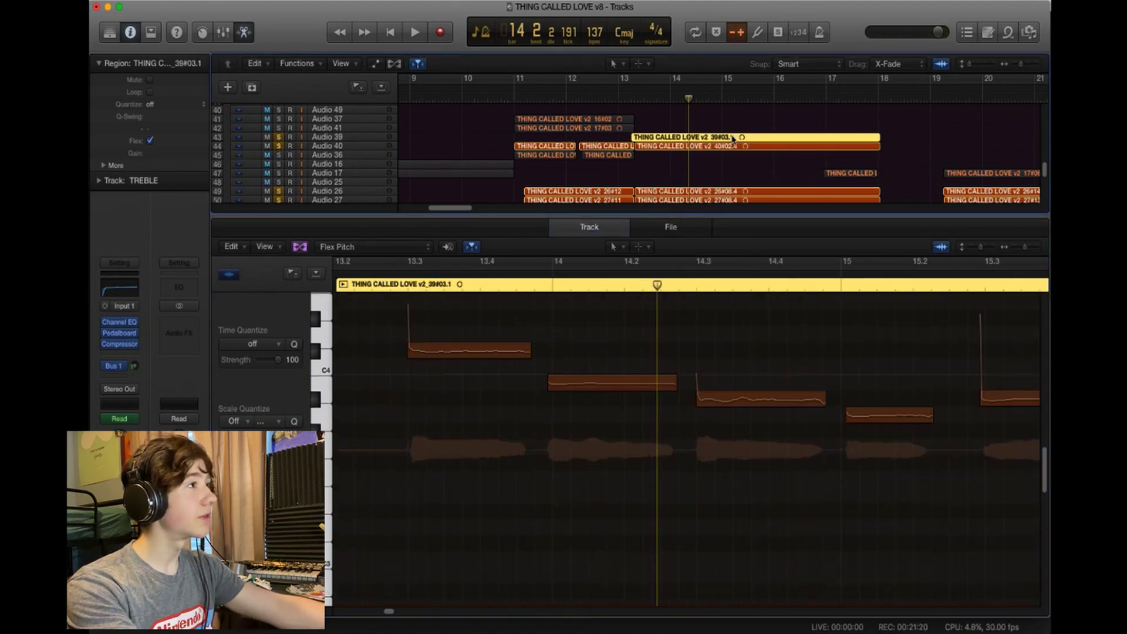
key("space")
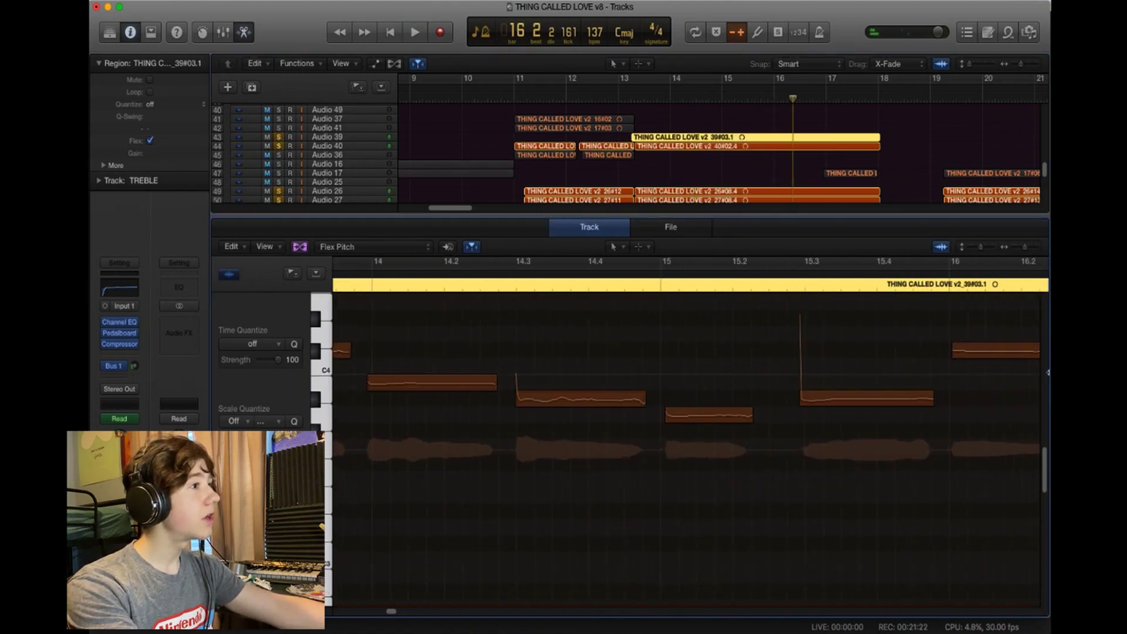
key("space")
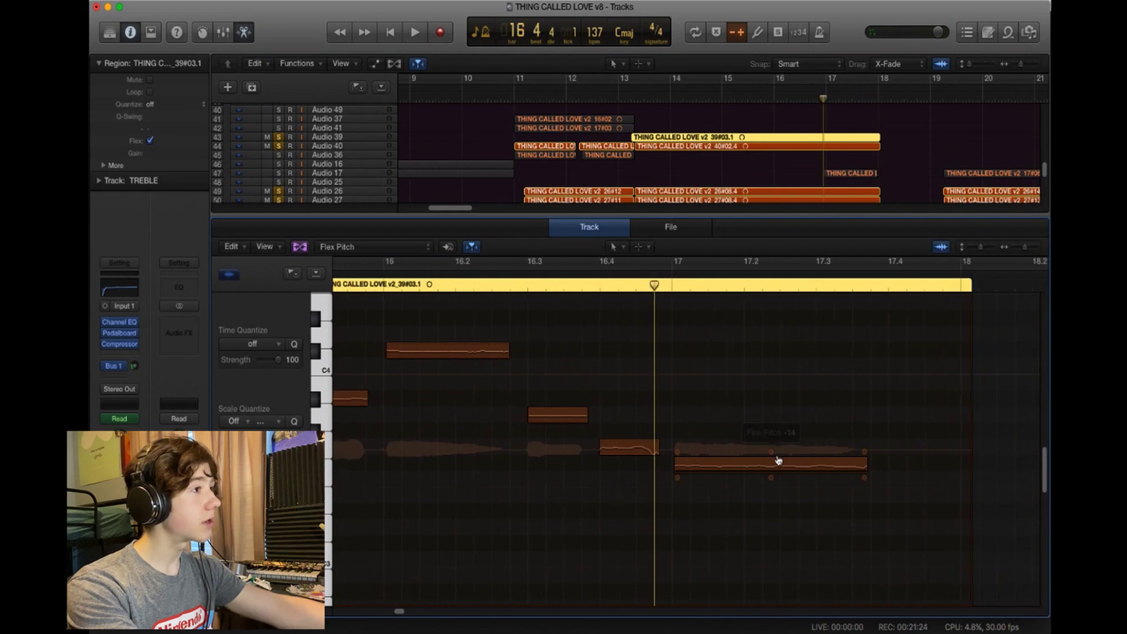
Show the Audio 40 region in Flex Pitch, unsolo Audio 26 and 27, and listen to its long note at bar 17
left_click(844, 146)
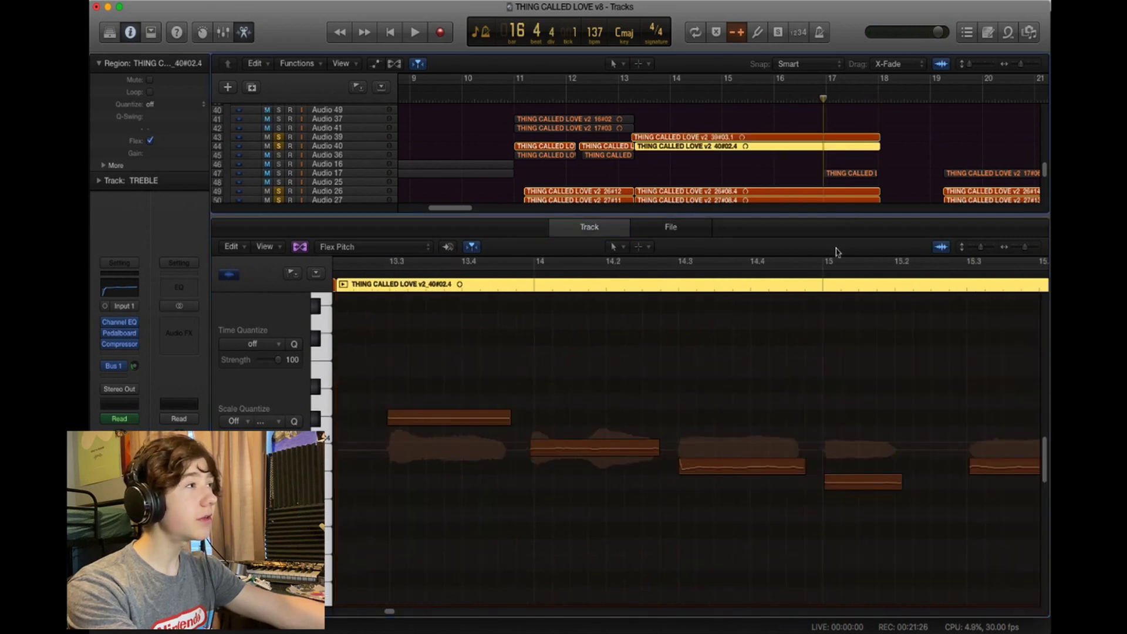
left_click(473, 248)
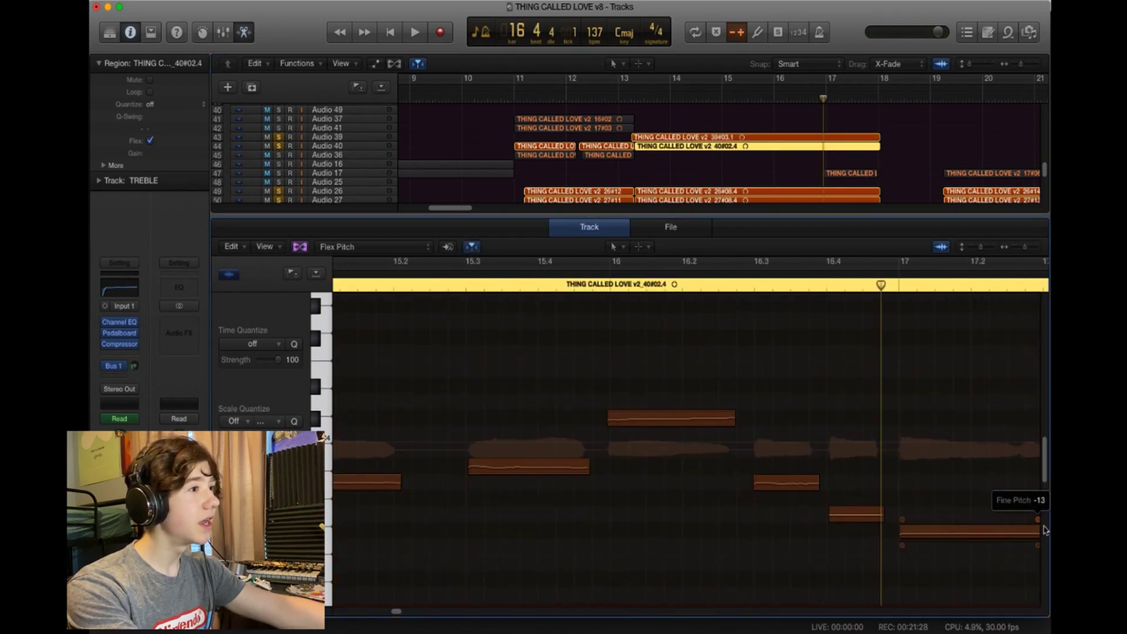
left_click(280, 191)
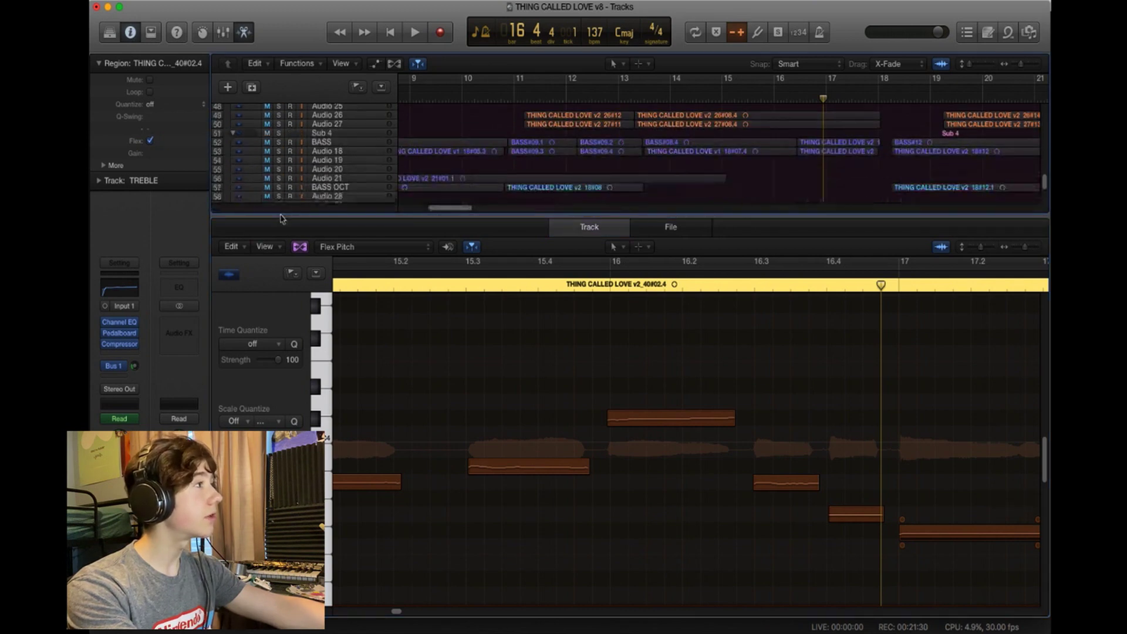
scroll(587, 152, "down", 2)
key("space")
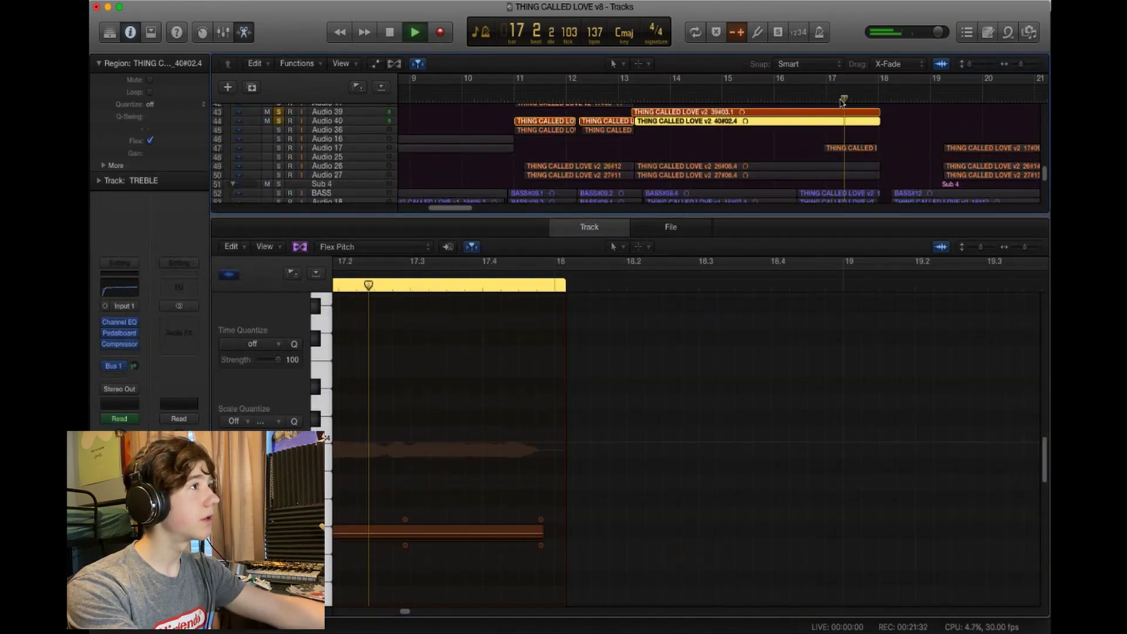
key("space")
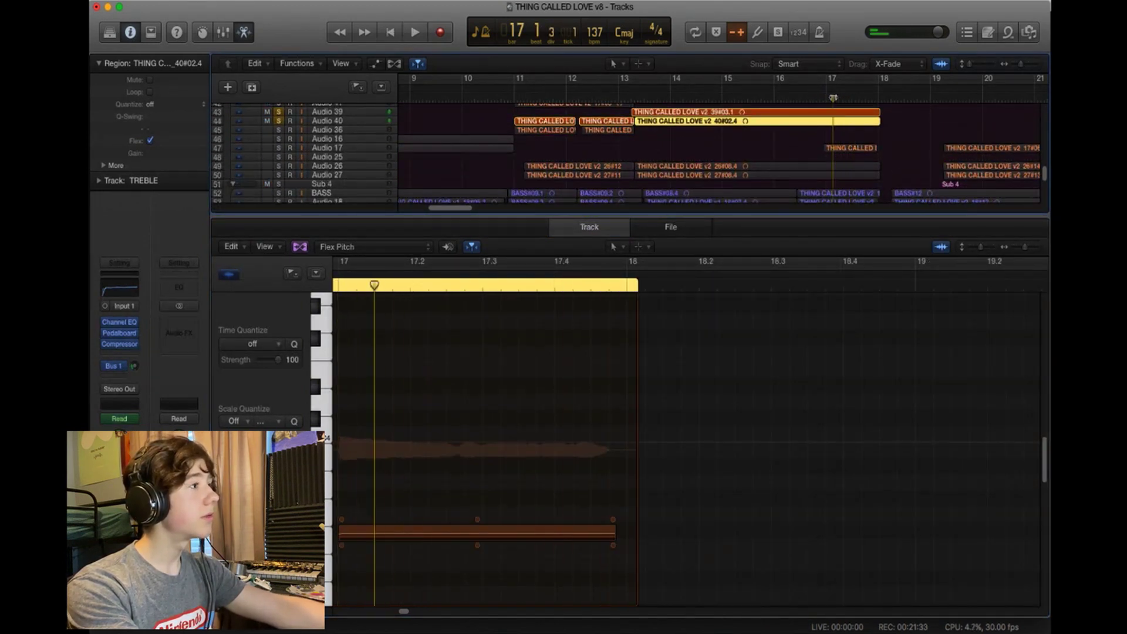
left_click(485, 520)
scroll(308, 174, "down", 5)
scroll(308, 174, "up", 5)
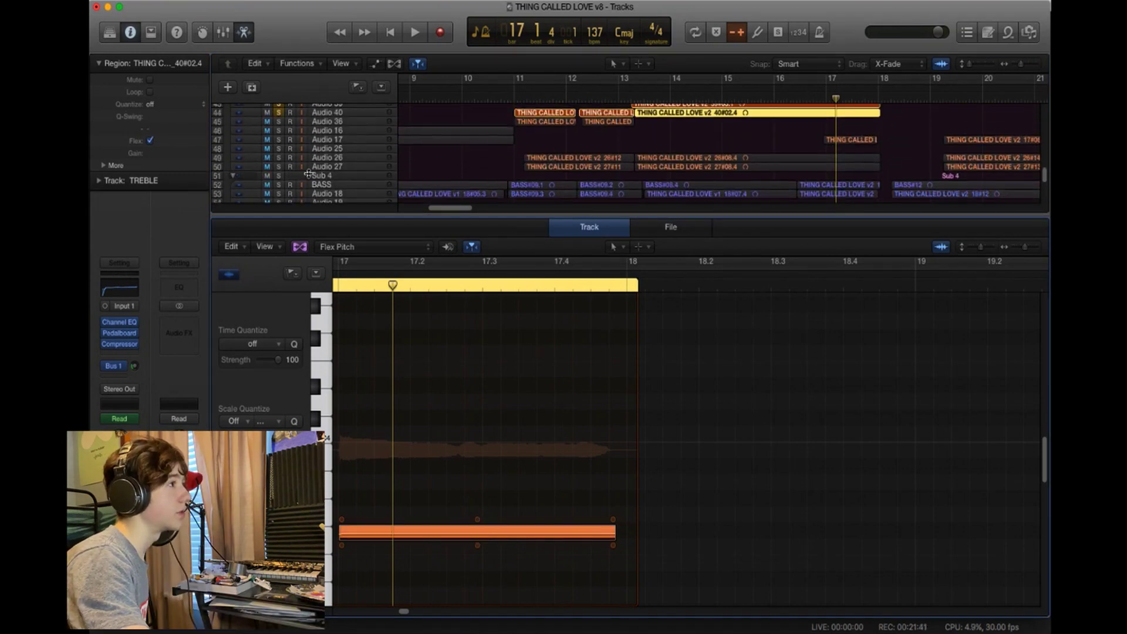
Solo only the Sub 4 bass group, listen to it around bars 16 to 18, and close the pitch editor
scroll(307, 174, "down", 2)
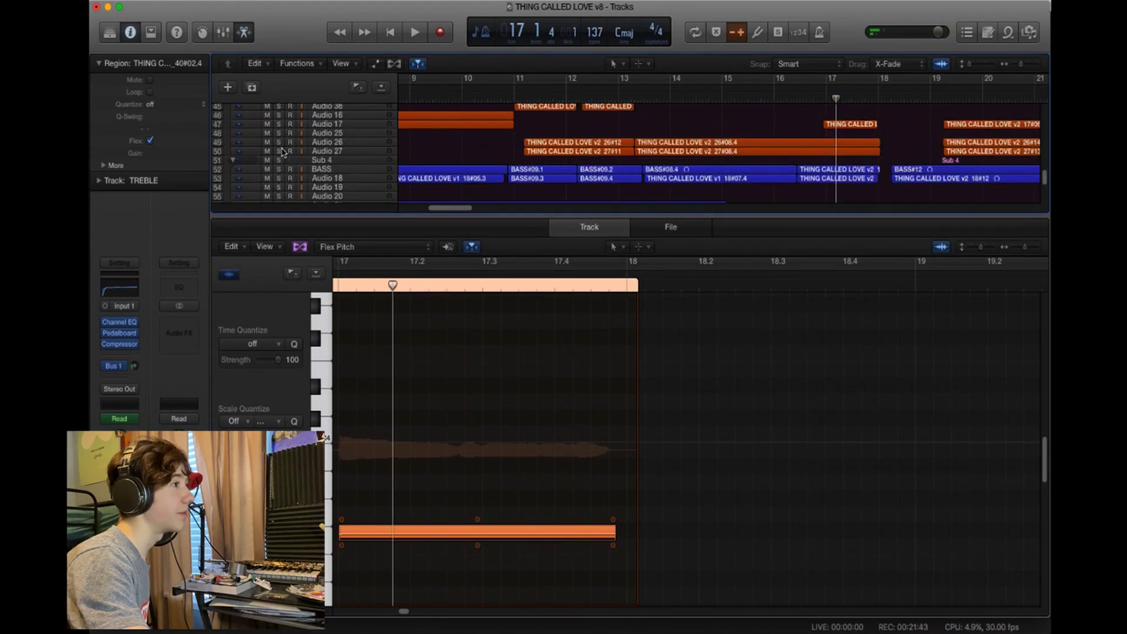
left_click(279, 161)
left_click(415, 34)
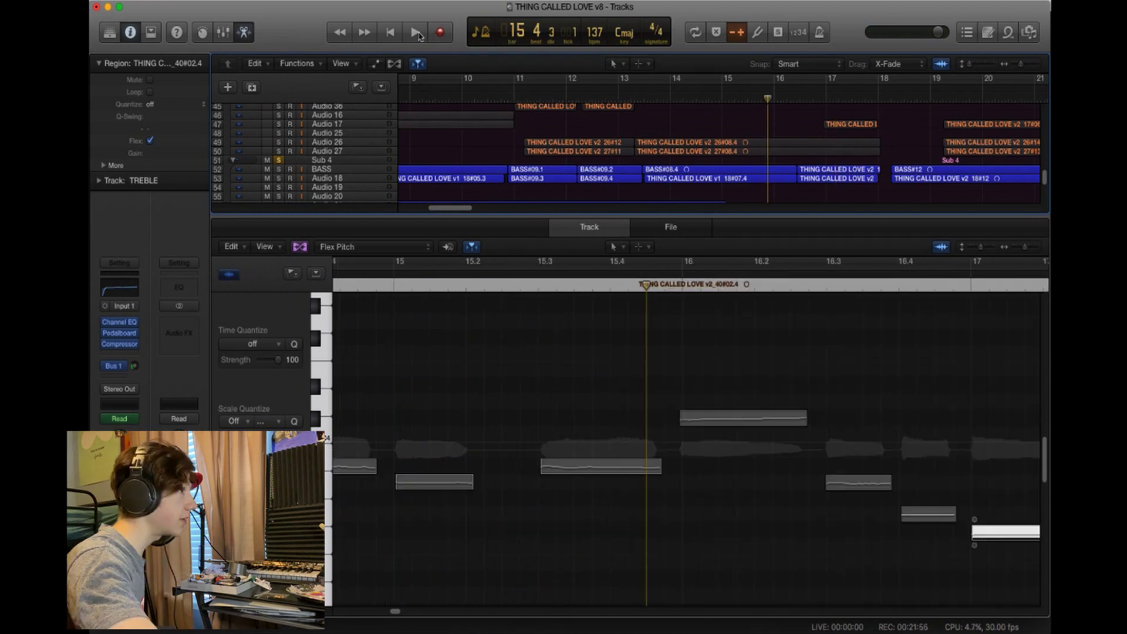
left_click(417, 34)
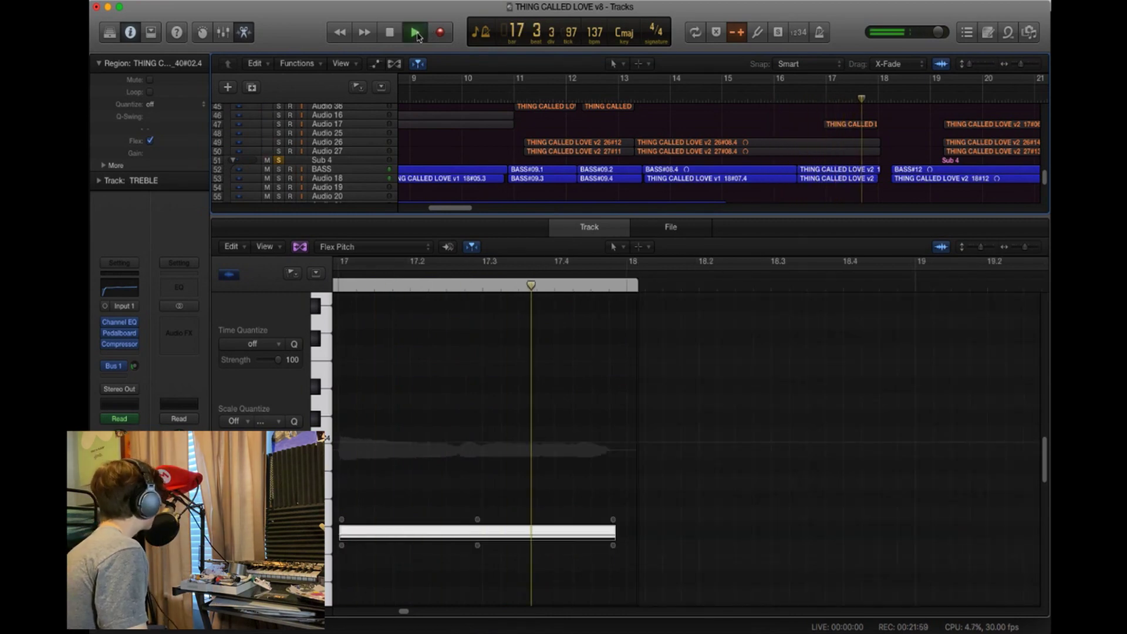
left_click(416, 34)
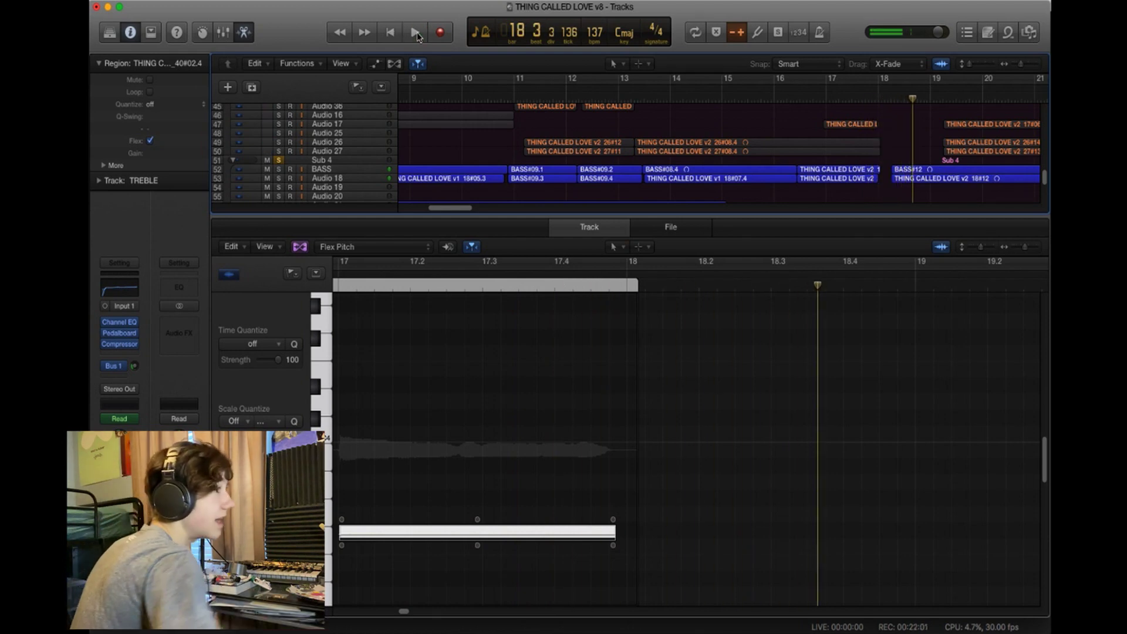
double_click(805, 100)
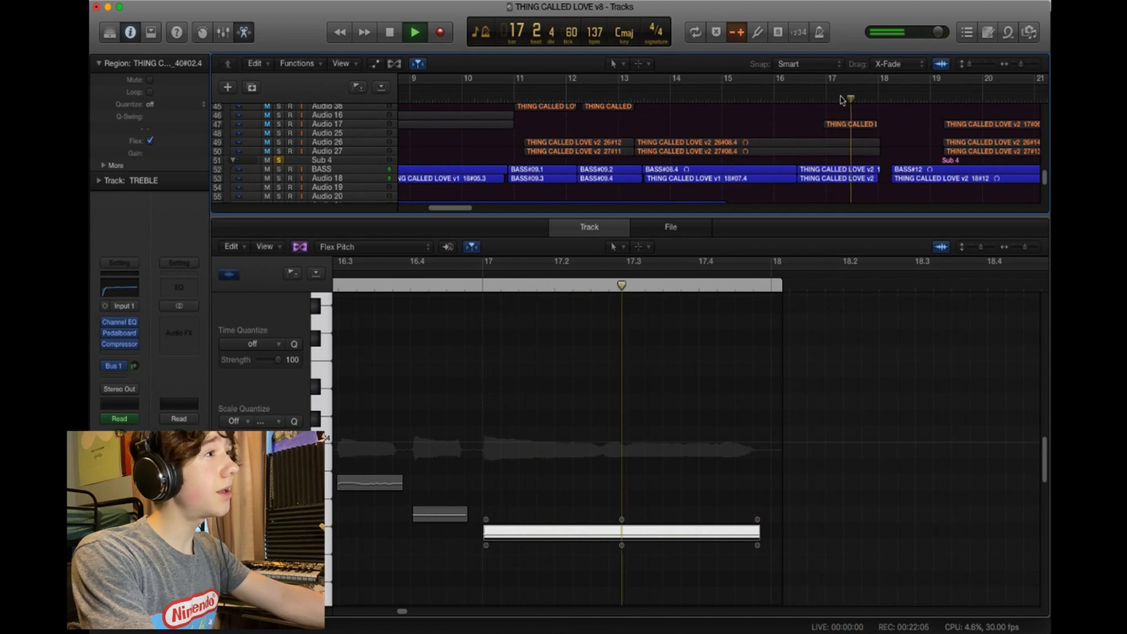
key("space")
key("e")
Solo Audio 41, Audio 39 and Audio 40 and listen to them from bar 16 and again from bar 17
left_click_drag(279, 387, 283, 398)
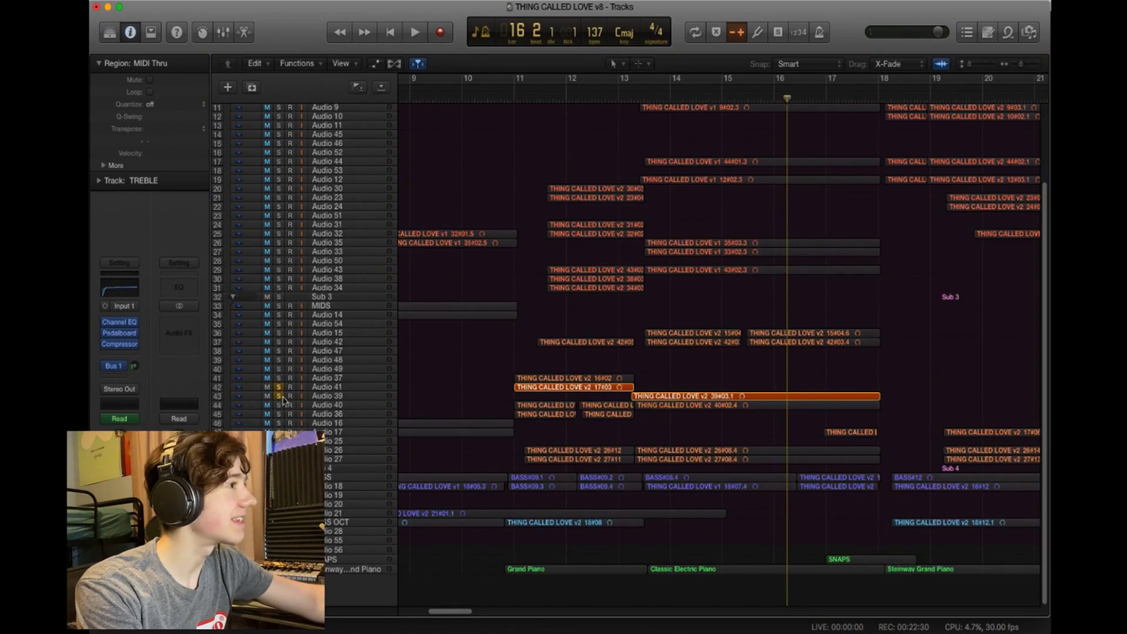
left_click(282, 407)
key("space")
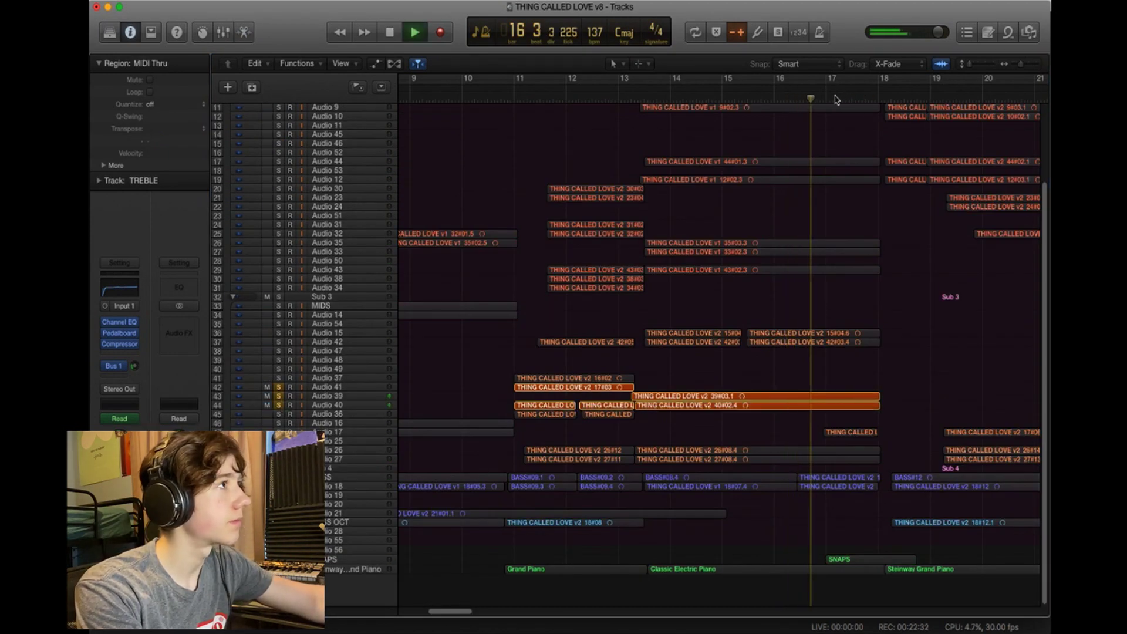
key("space")
left_click(839, 96)
key("space")
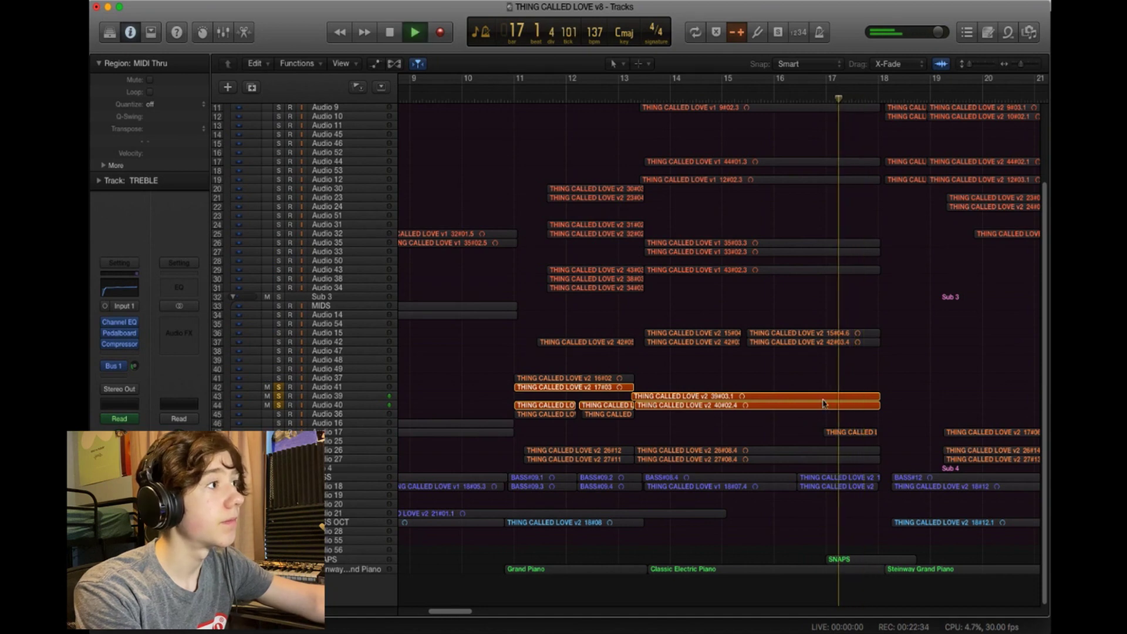
key("space")
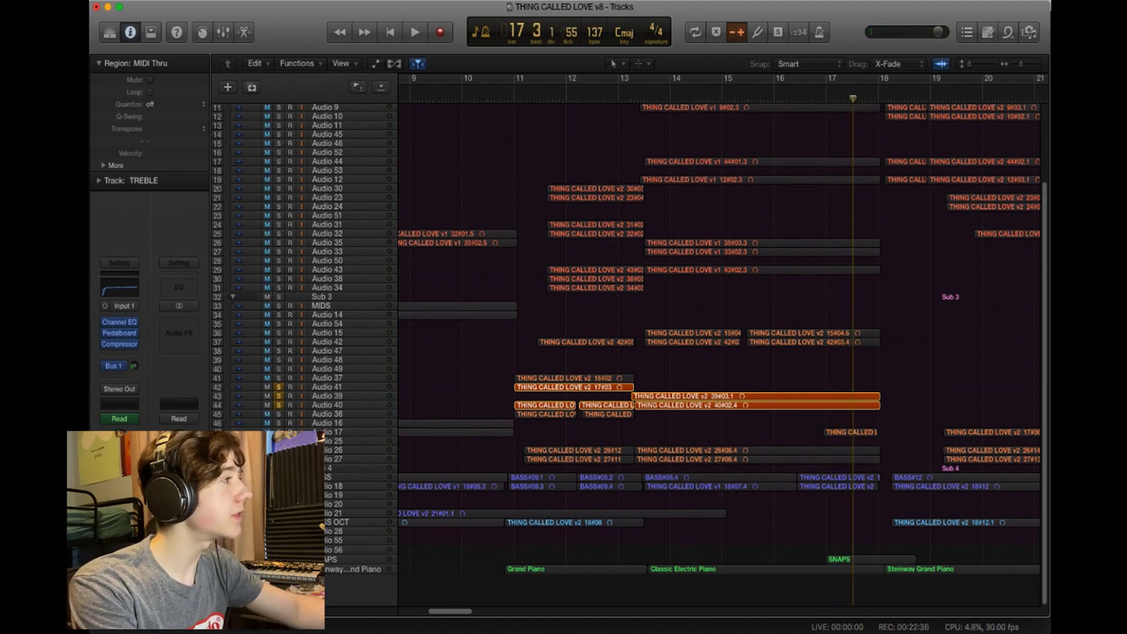
Add BASS and Audio 18 to the soloed tracks and listen to the combination from bar 17
left_click_drag(279, 477, 279, 486)
left_click(814, 95)
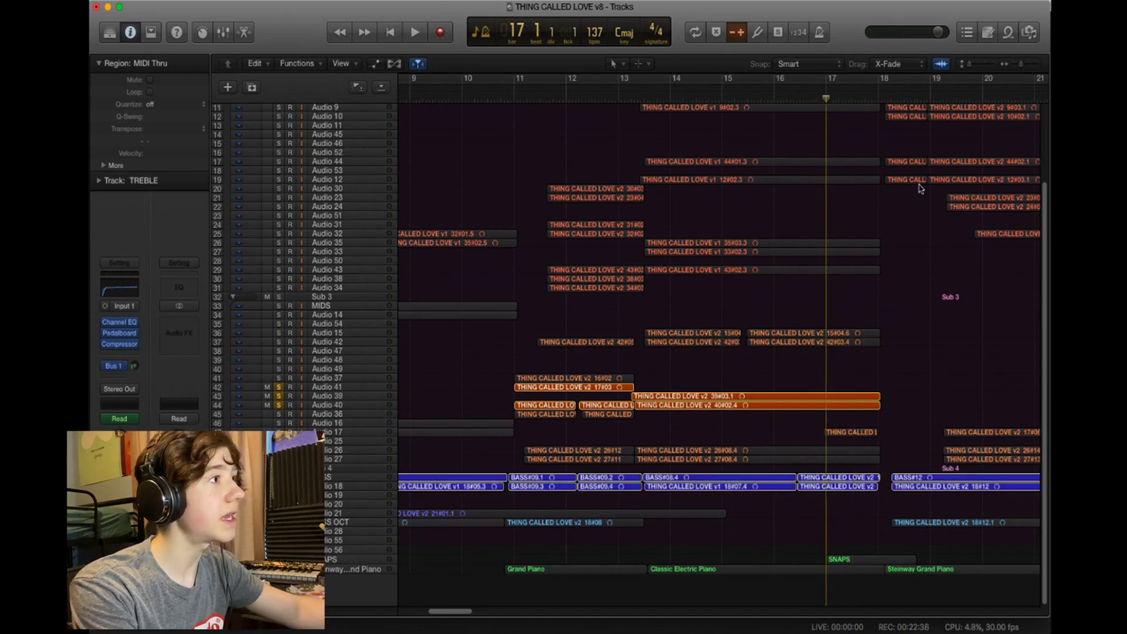
key("space")
key("space")
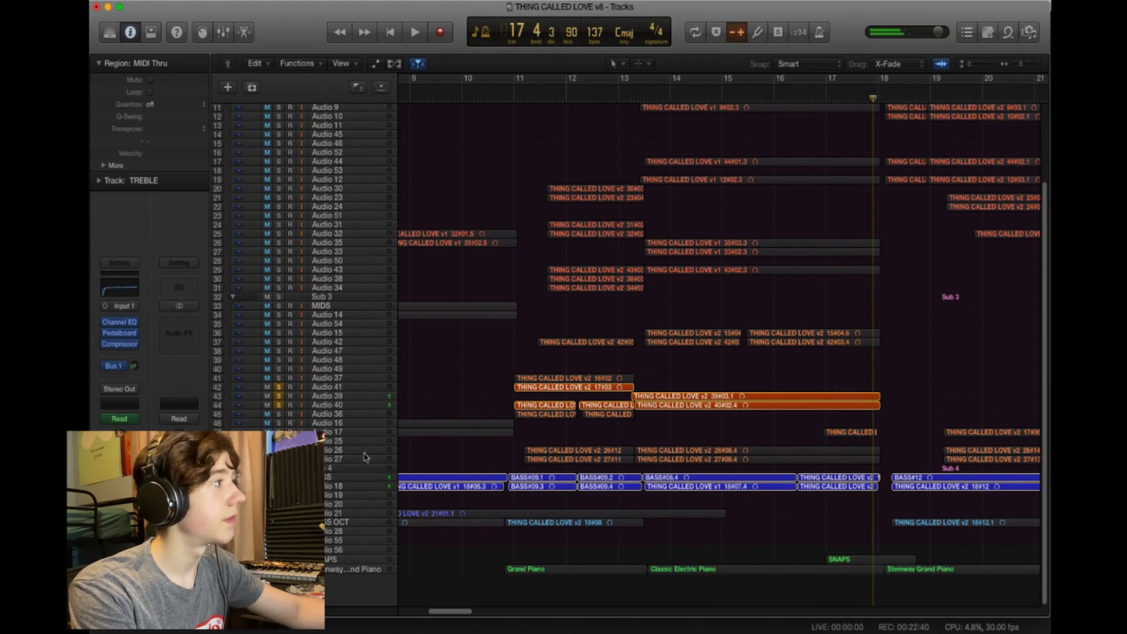
Add Audio 26 and Audio 27 to the solos, listen to bar 17 once more, and clear the solos
left_click_drag(278, 450, 279, 459)
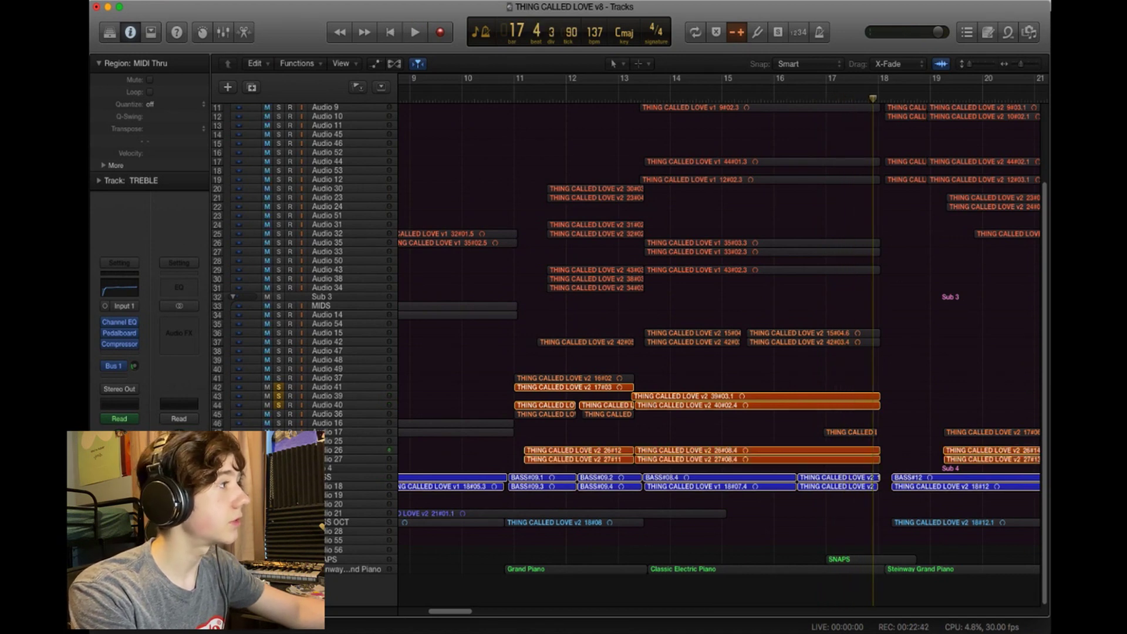
left_click(840, 95)
key("space")
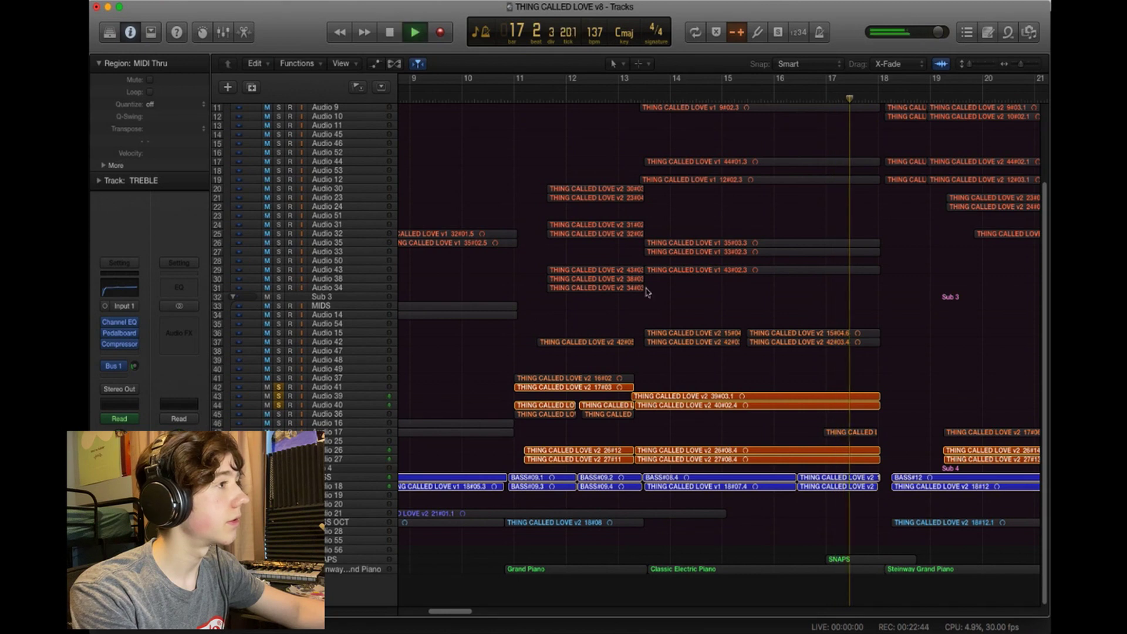
key("space")
left_click_drag(279, 387, 279, 459)
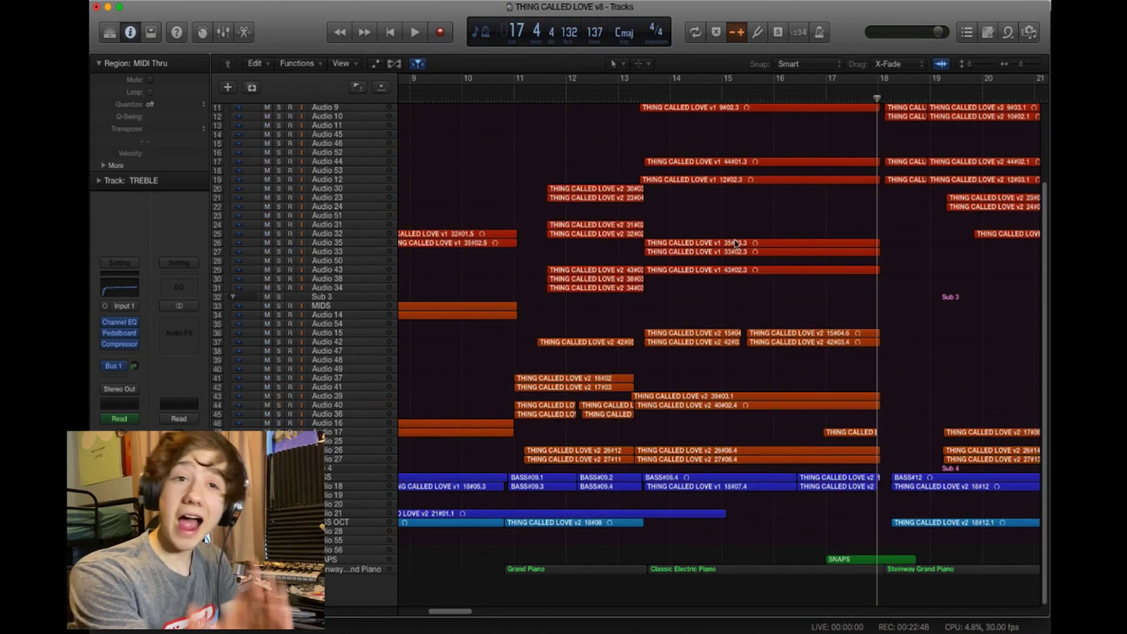
Unmute the Steinway Grand Piano track and open its Classic Electric Piano region in the Piano Roll
scroll(735, 243, "up", 5)
scroll(722, 249, "right", 3)
scroll(711, 252, "down", 4)
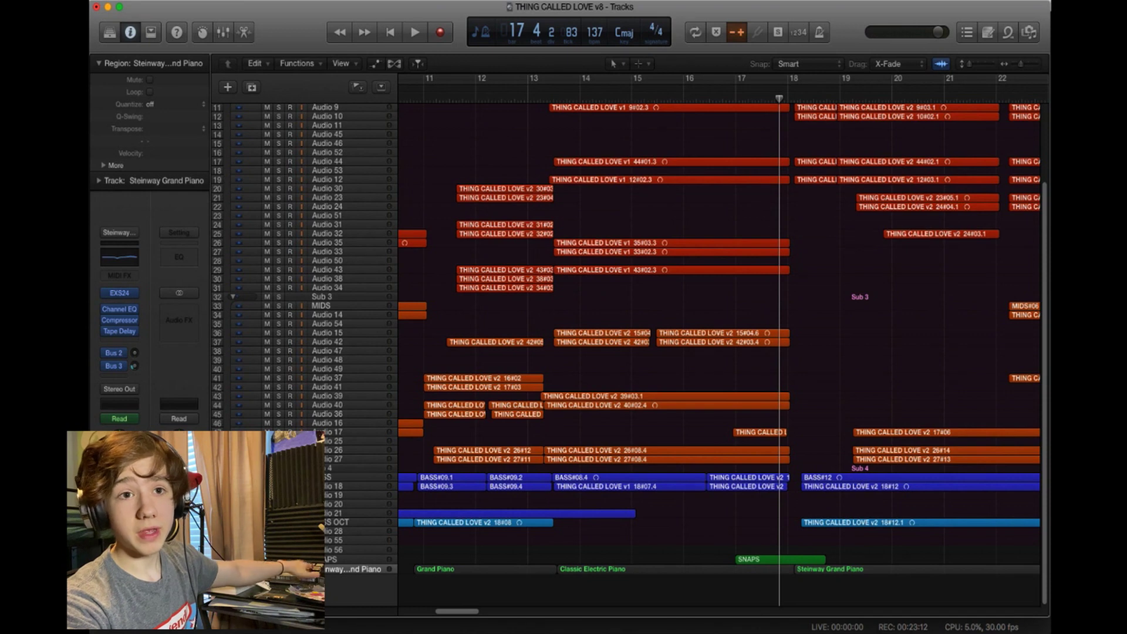
left_click(964, 592)
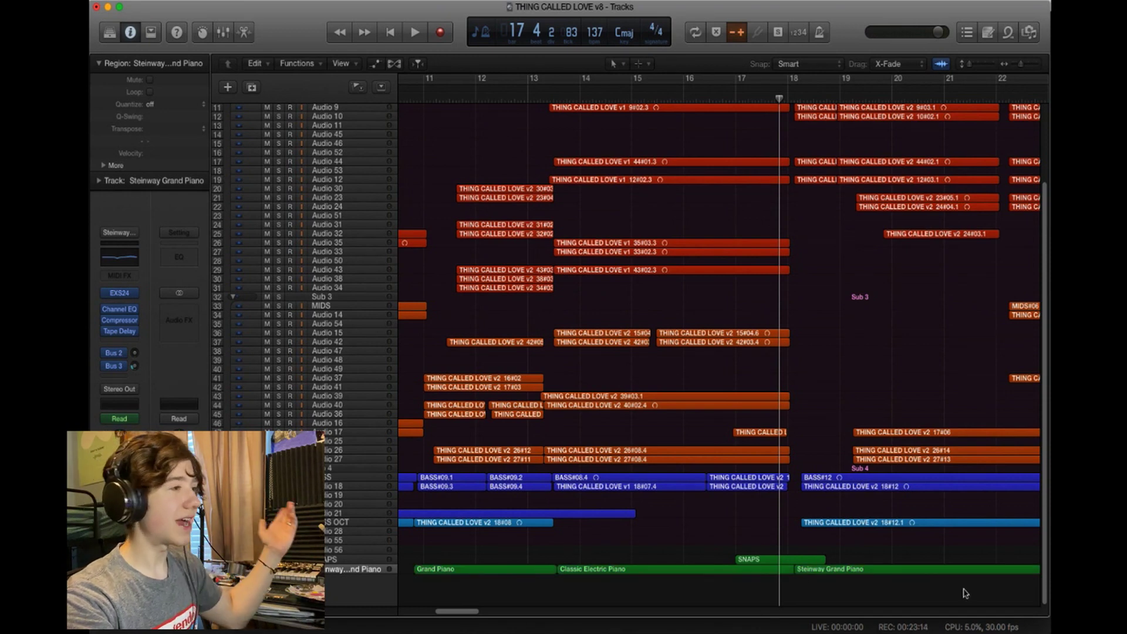
double_click(750, 569)
Rewind the playhead from bar 17 to before the start of the Grand Piano region
key("comma")
key("comma")
key("comma")
key("comma")
key("comma")
key("comma")
key("comma")
key("comma")
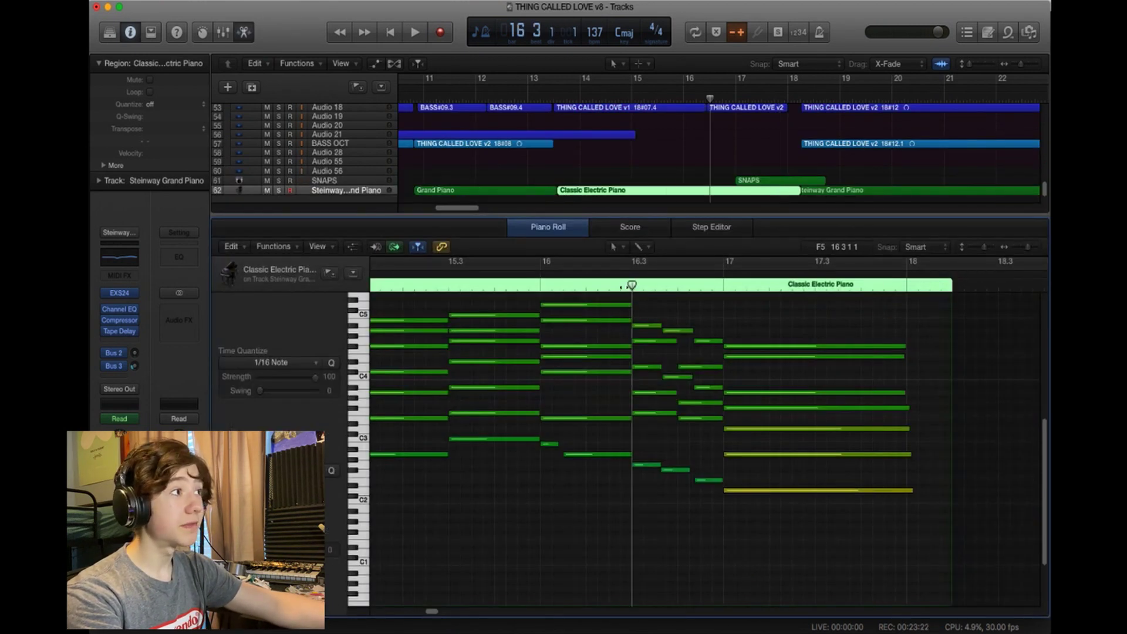
key("space")
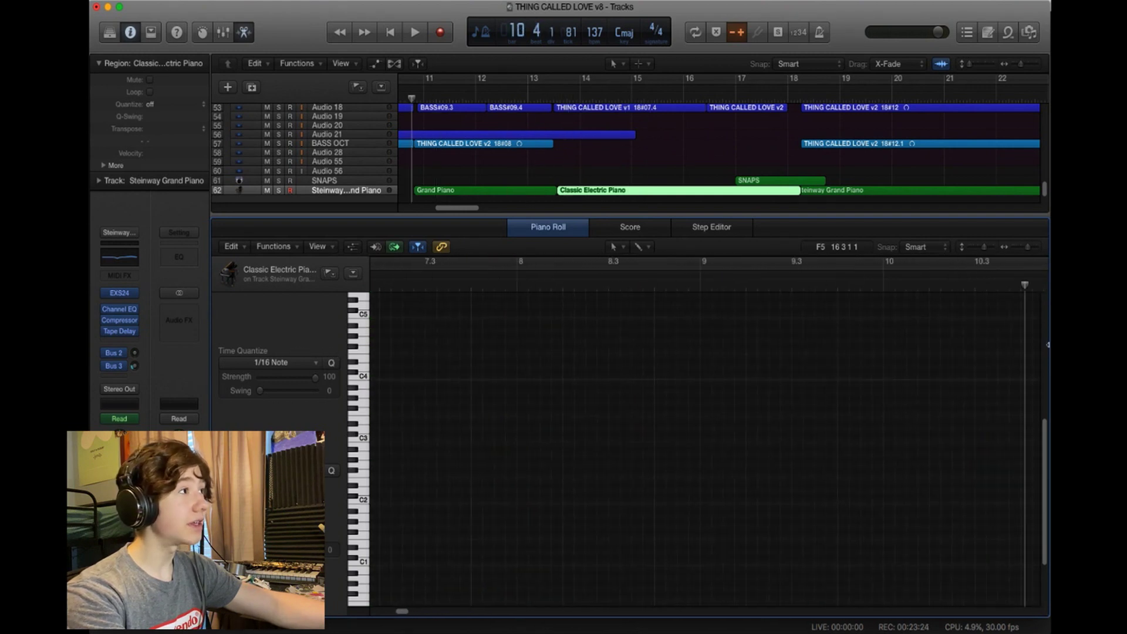
key("space")
Show the Grand Piano region's notes, solo the Steinway Grand Piano track, and listen to it from bar 11 to bar 13
left_click(488, 192)
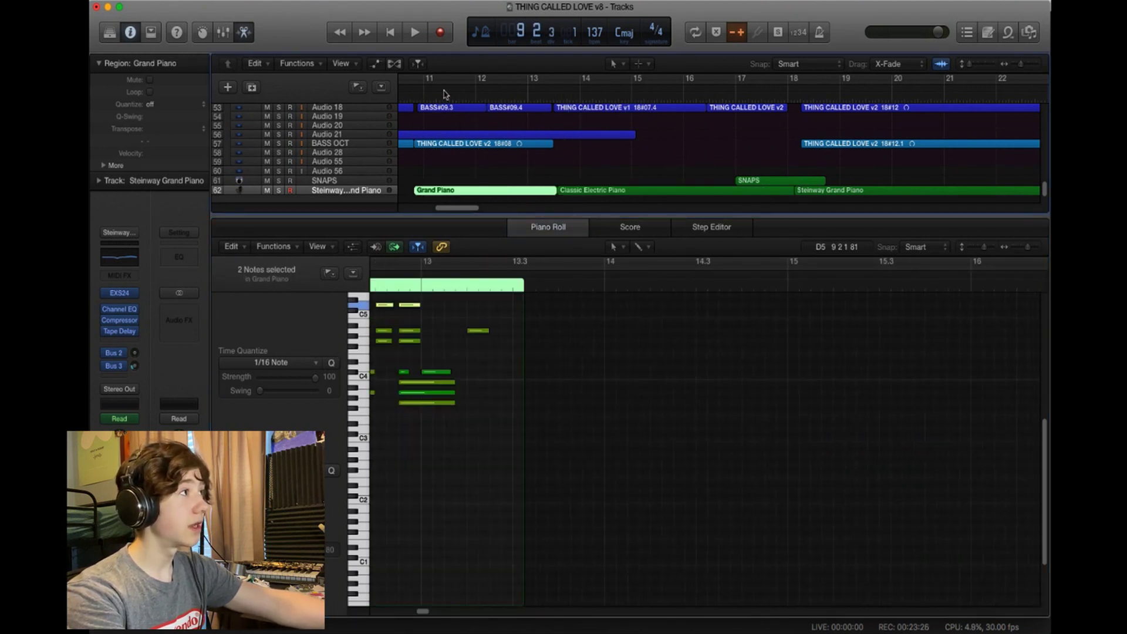
left_click(446, 97)
scroll(428, 441, "up", 3)
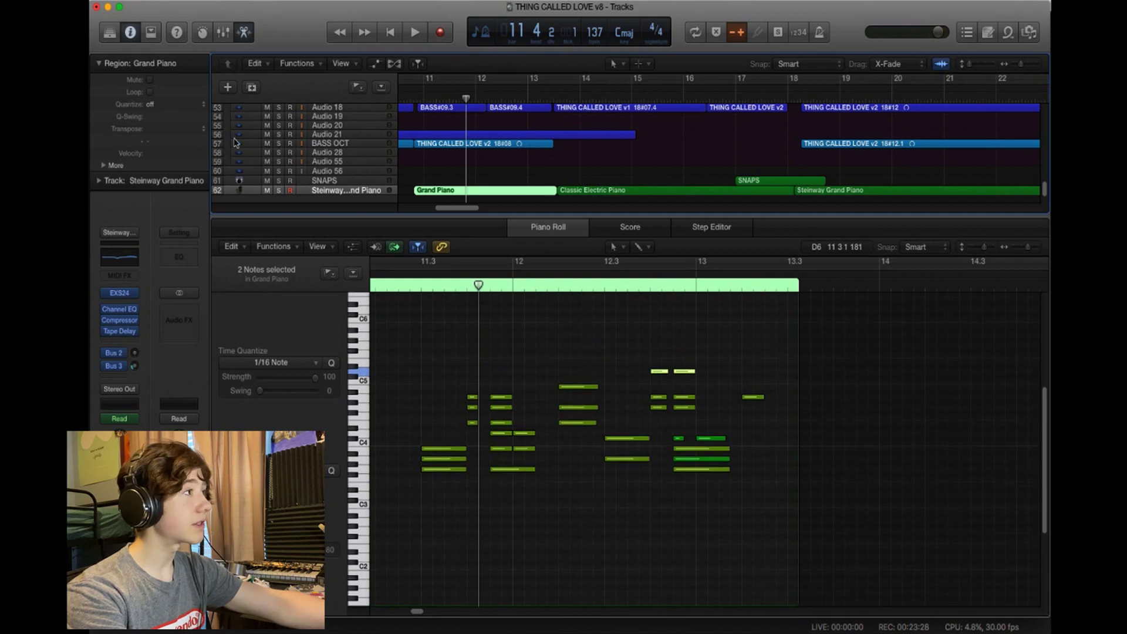
left_click(279, 191)
key("space")
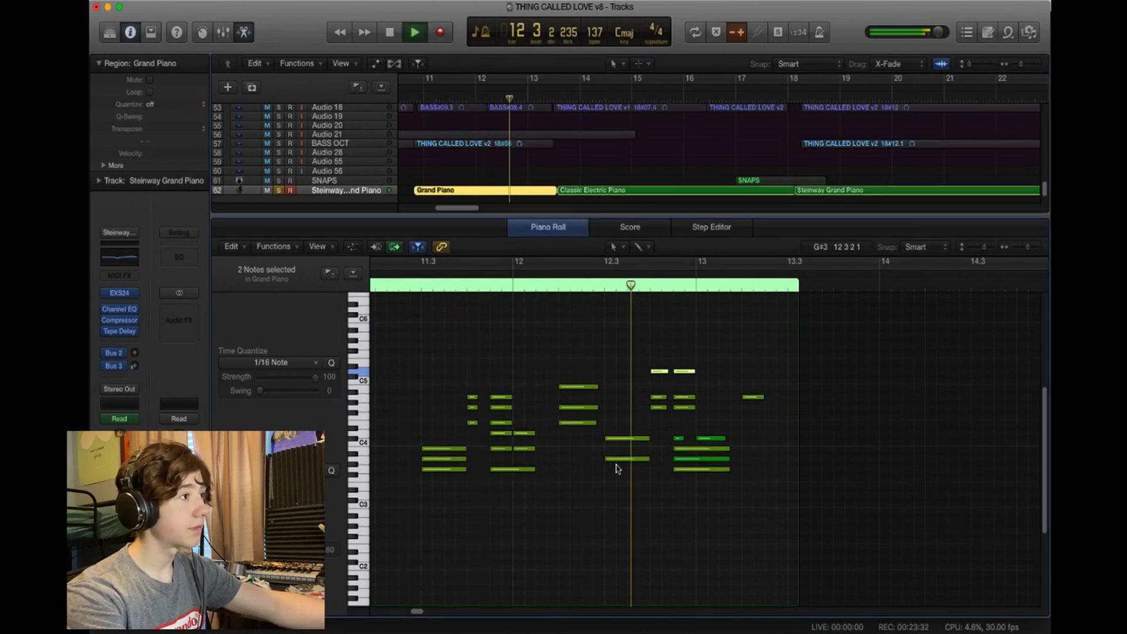
key("space")
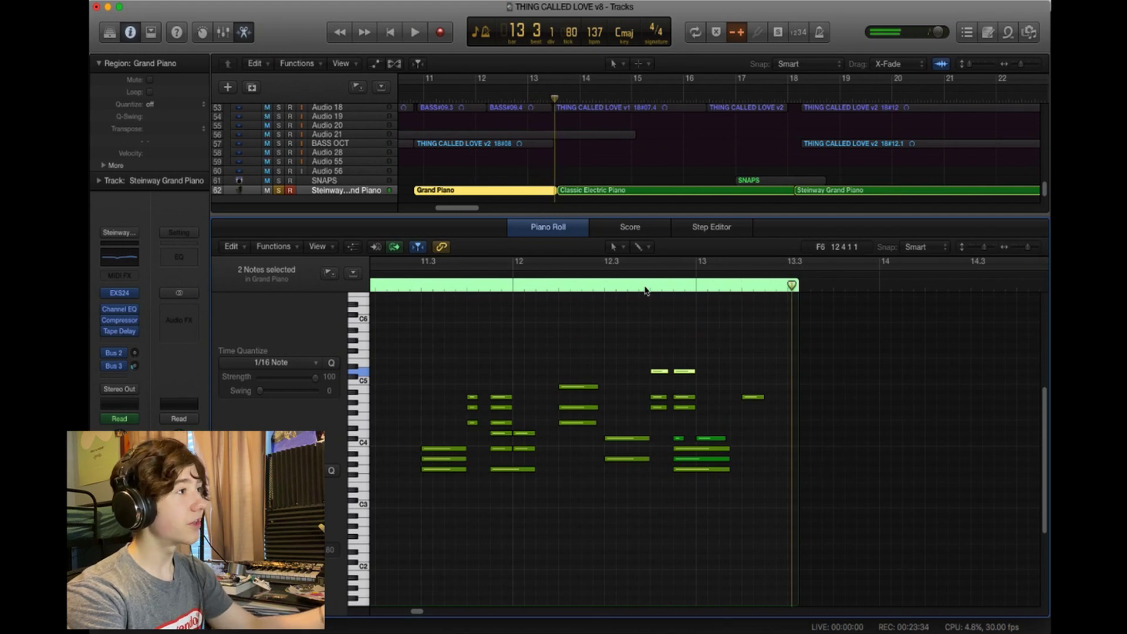
Move the playhead back to bar 13 beat 2 and unsolo the Steinway Grand Piano track
left_click_drag(644, 289, 450, 287)
left_click_drag(578, 286, 616, 329)
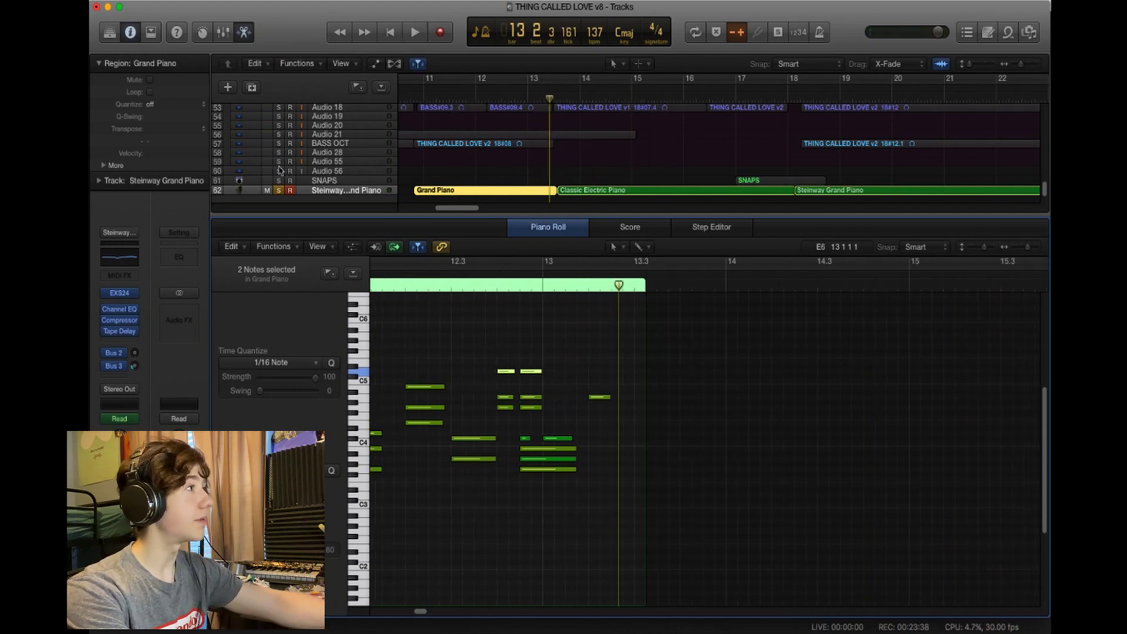
left_click(279, 191)
Create a note in the empty space past the end of the Grand Piano region, near bar 13 beat 4
right_click(692, 375)
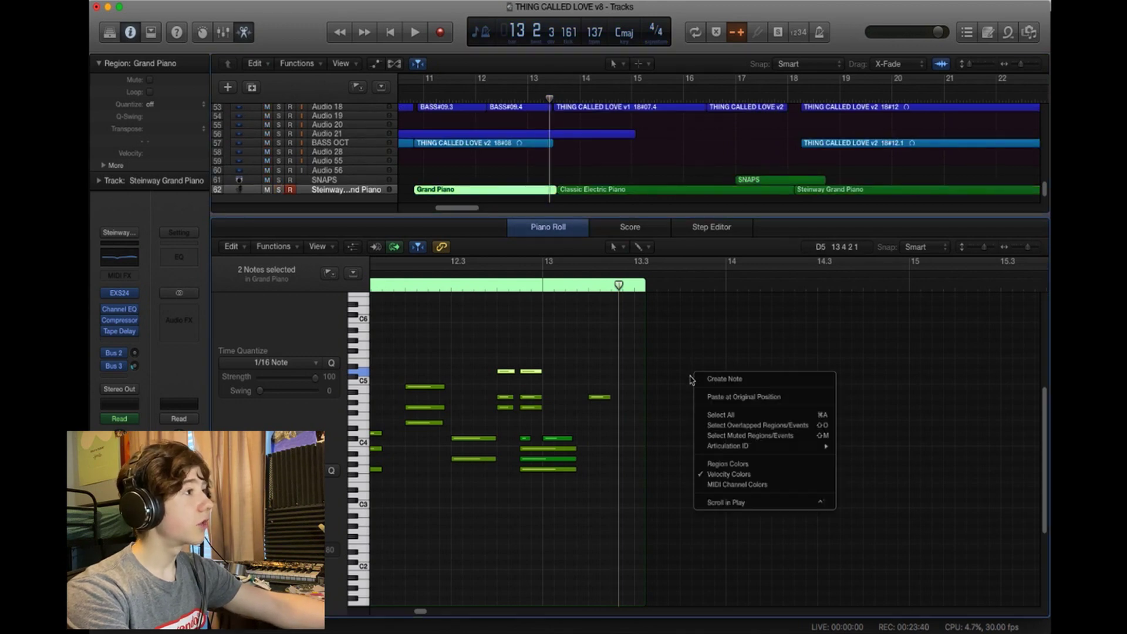
left_click(713, 378)
left_click_drag(687, 381, 770, 464)
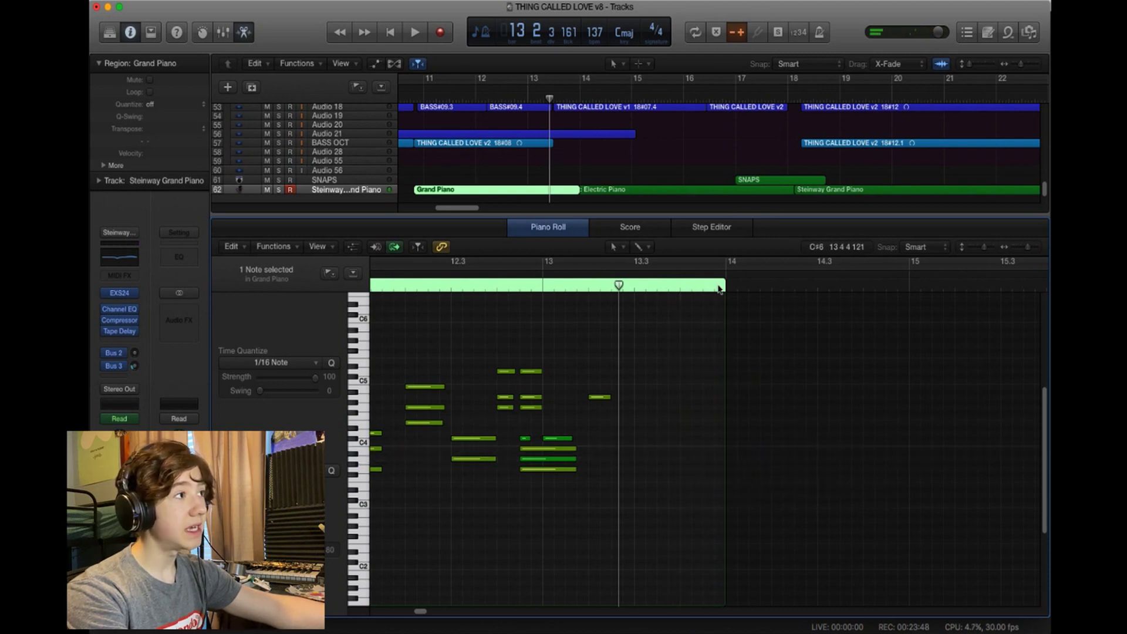
Show the Classic Electric Piano region's notes and audition its bass notes one by one from bar 14 to bar 17
left_click(614, 192)
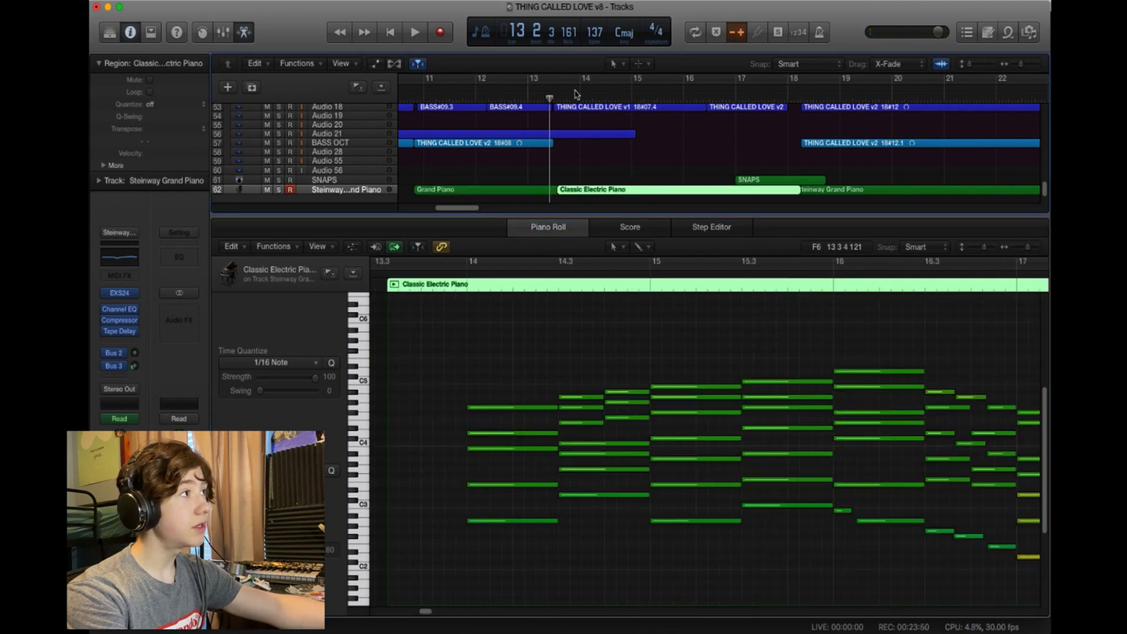
left_click_drag(493, 284, 444, 284)
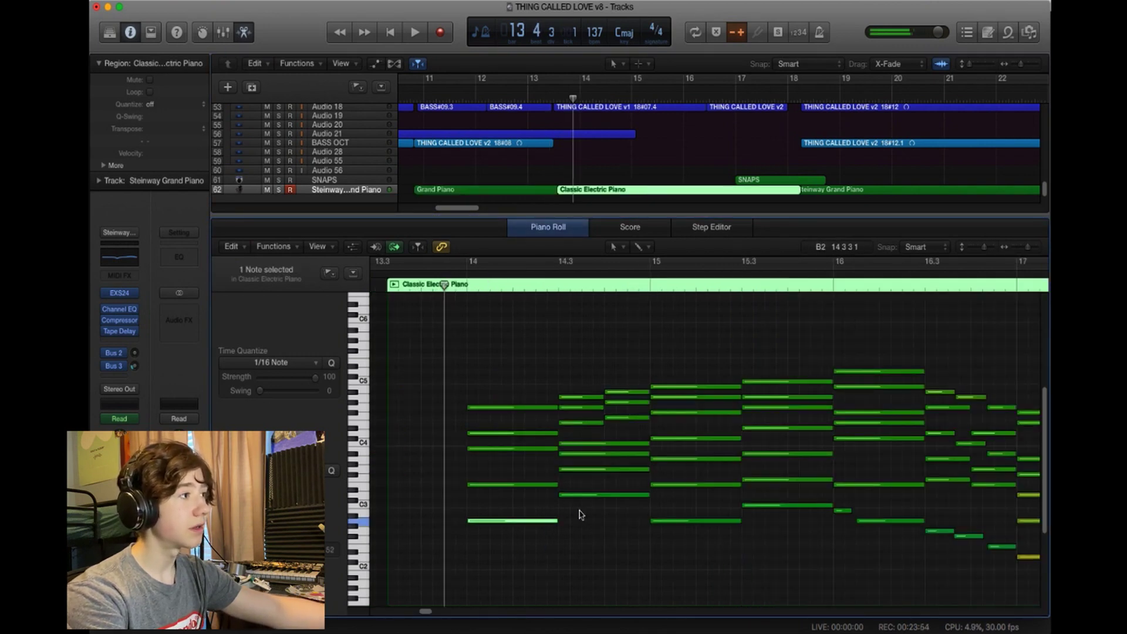
left_click_drag(579, 516, 610, 492)
left_click_drag(667, 533, 693, 516)
left_click_drag(775, 514, 814, 500)
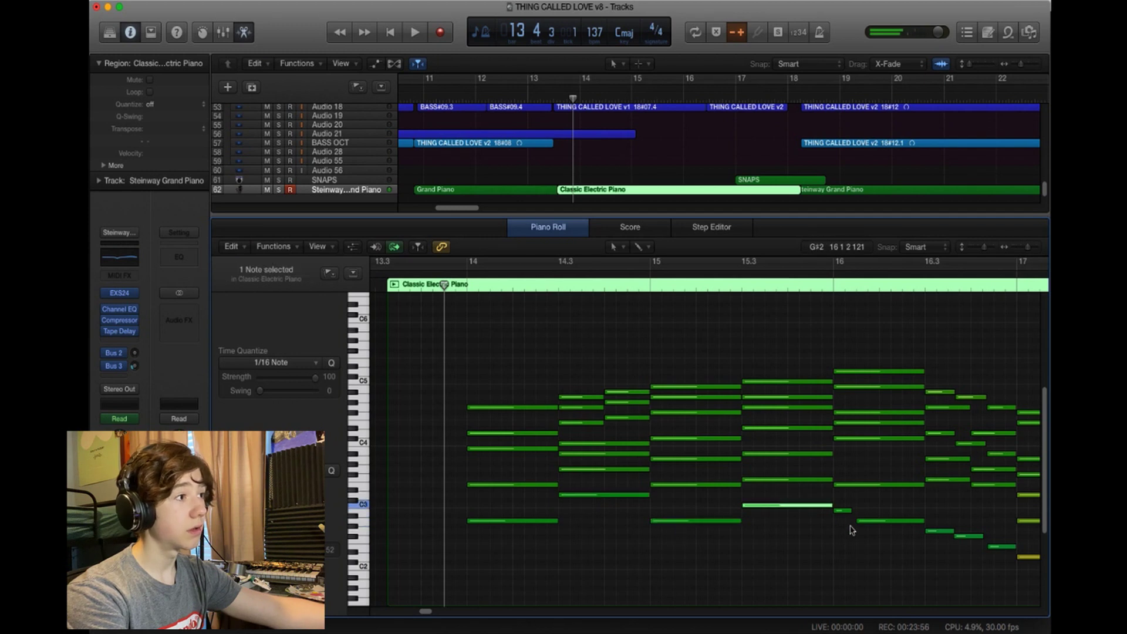
left_click(874, 522)
left_click(939, 532)
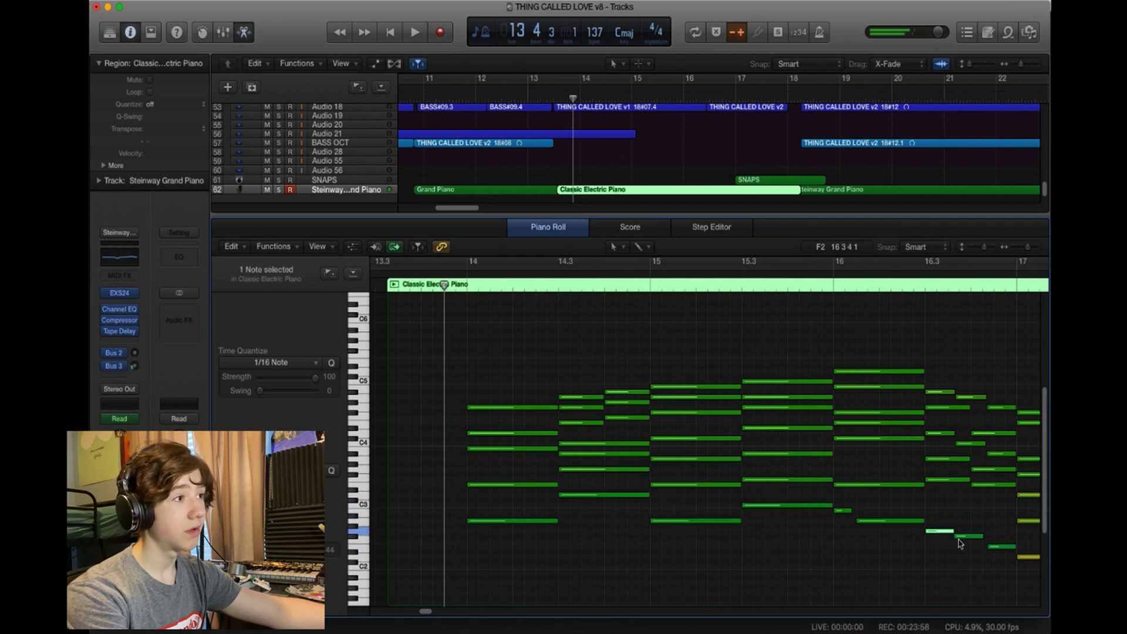
left_click(969, 536)
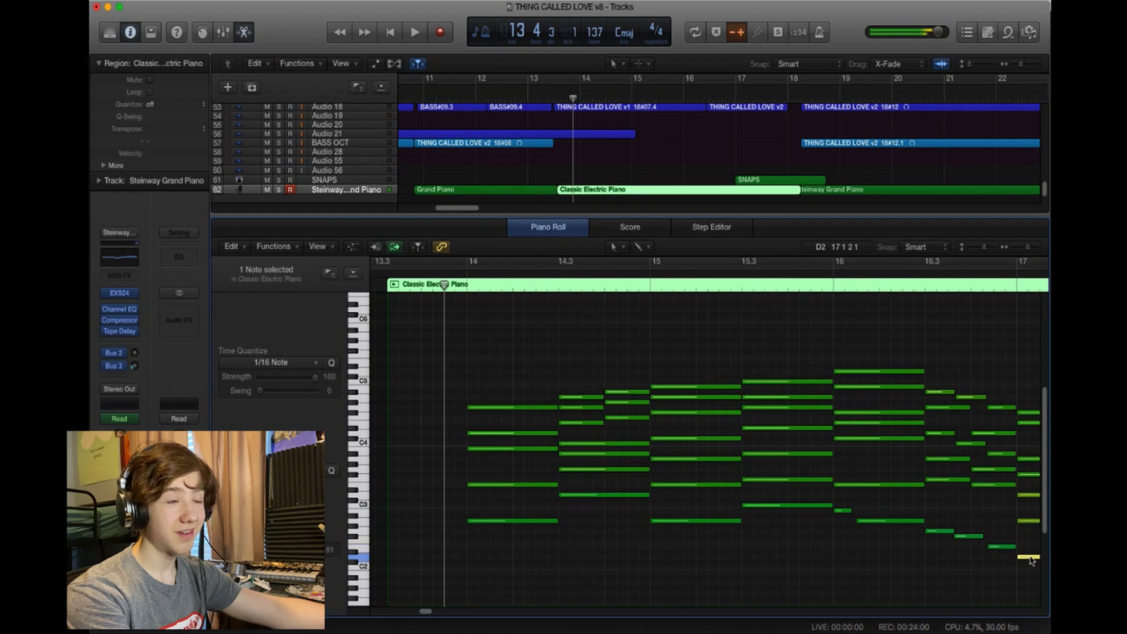
left_click(475, 600)
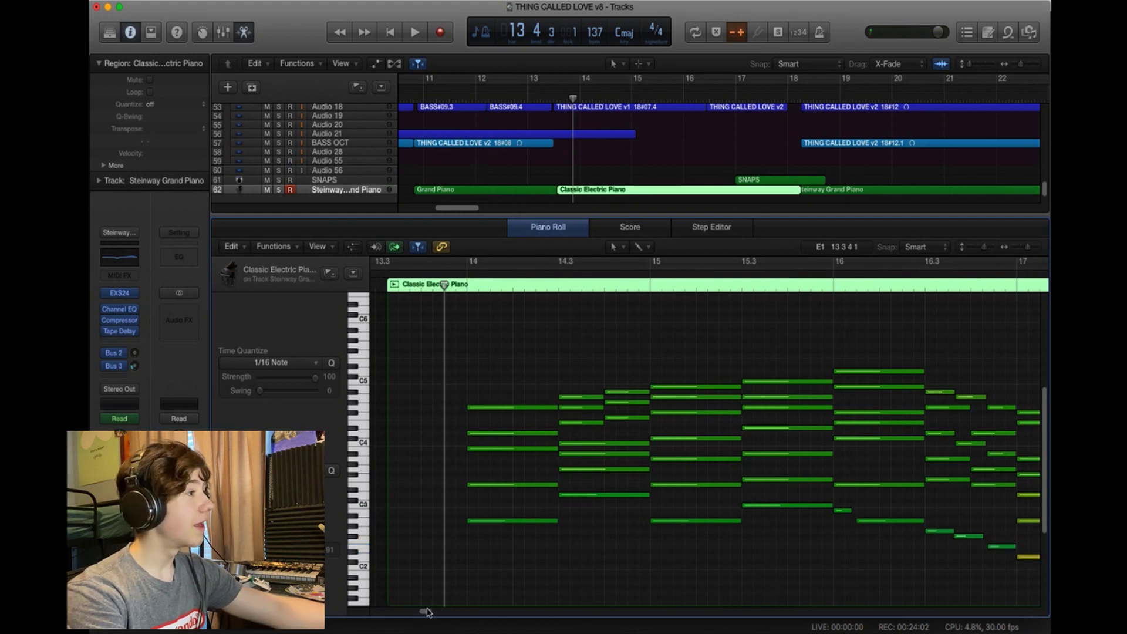
Solo the Steinway Grand Piano track and listen to the Classic Electric Piano region from before bar 14 to bar 17
left_click_drag(427, 613, 431, 610)
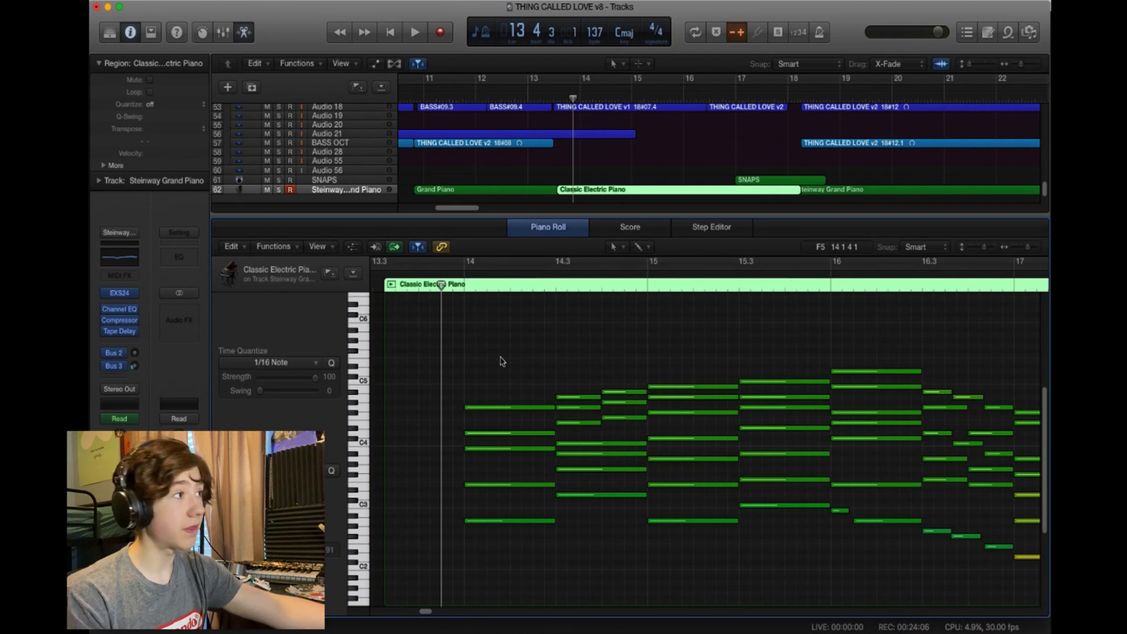
key("space")
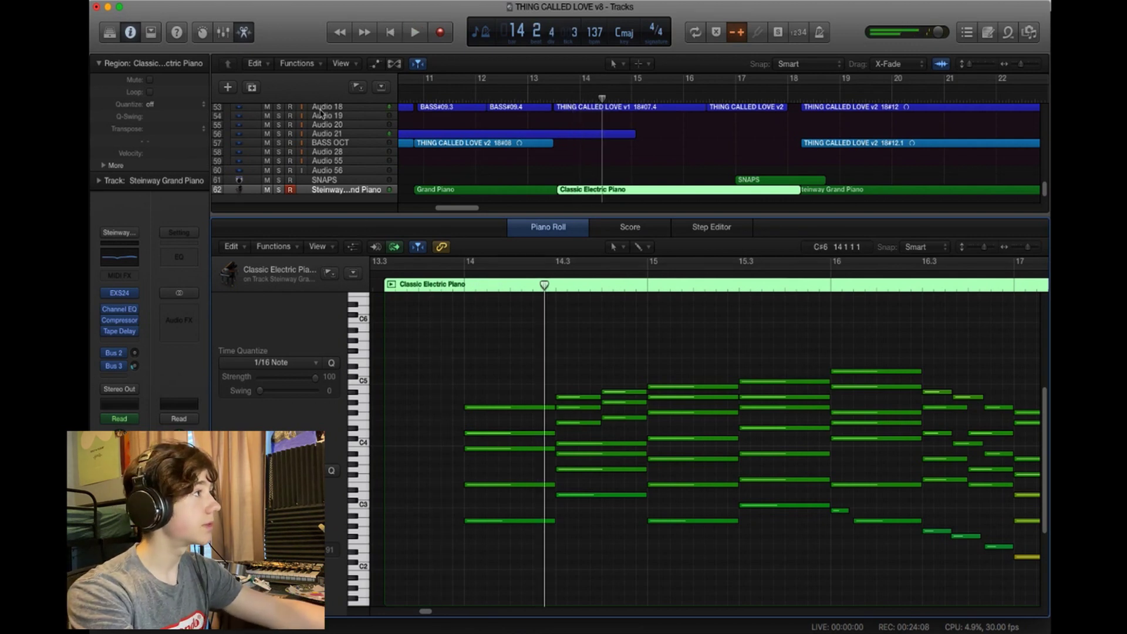
key("ctrl+s")
left_click(451, 287)
key("space")
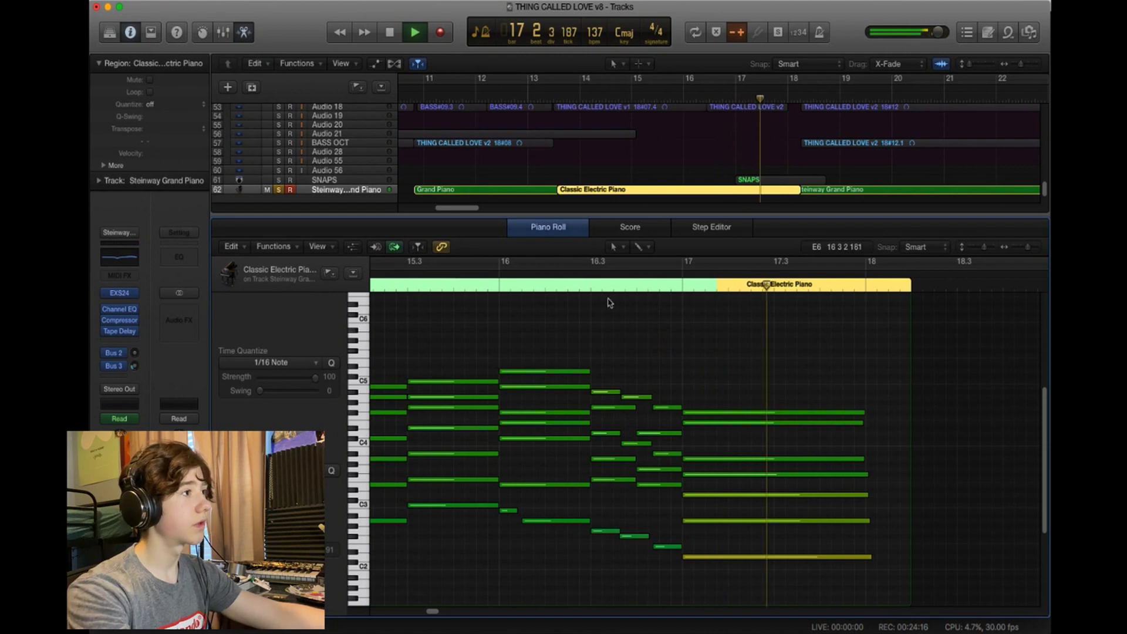
key("space")
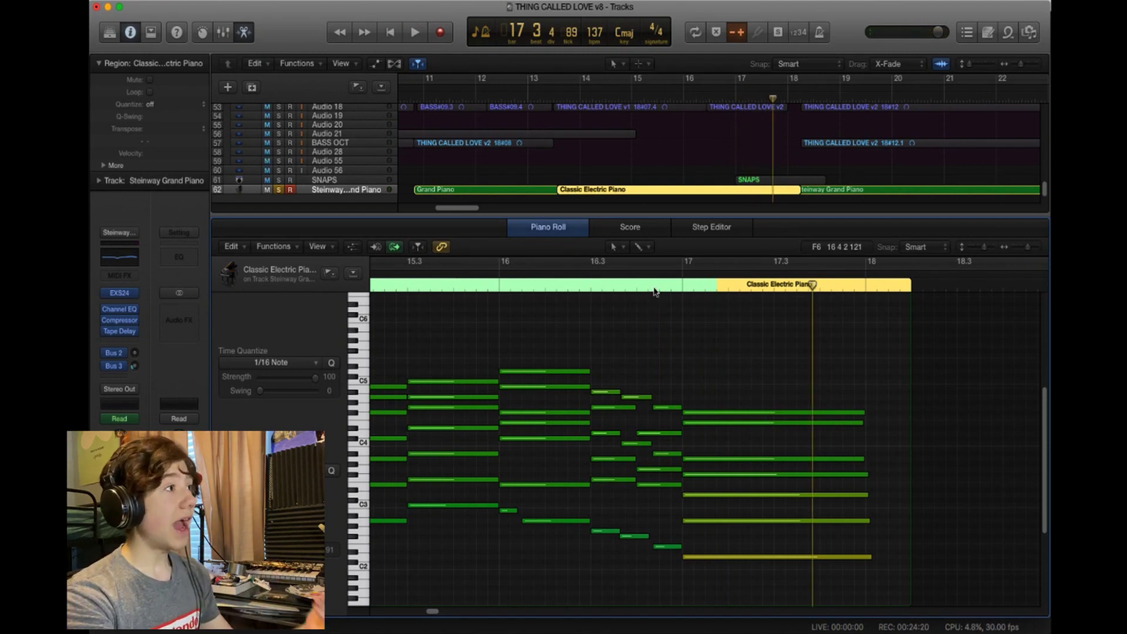
Return the playhead to bar 13 beat 2 and trace the Classic Electric Piano region's bass line up to bar 17
left_click_drag(654, 287, 401, 343)
mouse_move(542, 561)
left_mouse_down()
mouse_move(626, 512)
mouse_move(693, 432)
mouse_move(645, 405)
mouse_move(546, 567)
left_mouse_up()
left_click_drag(543, 360, 536, 579)
left_click(476, 589)
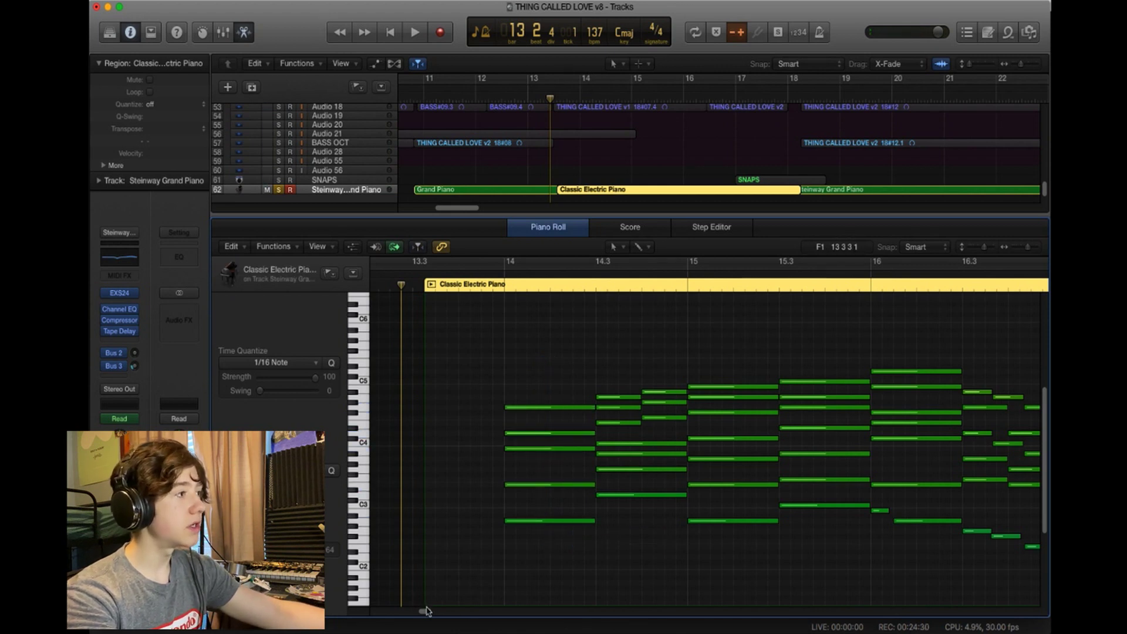
left_click_drag(426, 611, 429, 611)
left_click_drag(483, 544, 994, 535)
left_click(627, 595)
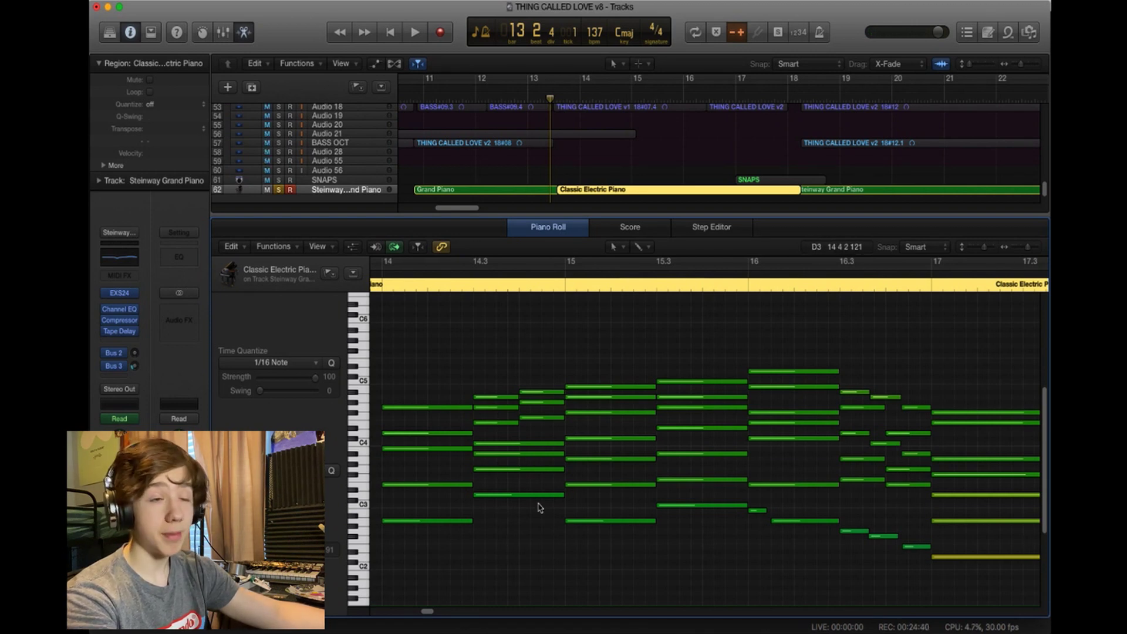
left_click_drag(434, 614, 439, 614)
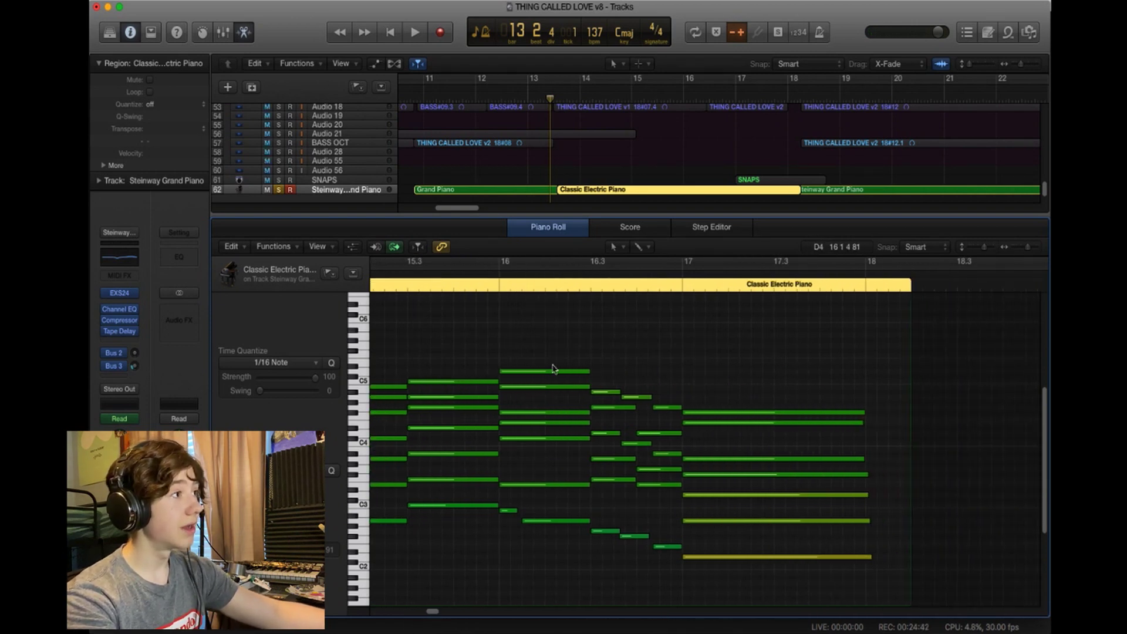
Listen to the Classic Electric Piano region up to bar 17, then replay its descending bass notes from bar 16 beat 3
key("space")
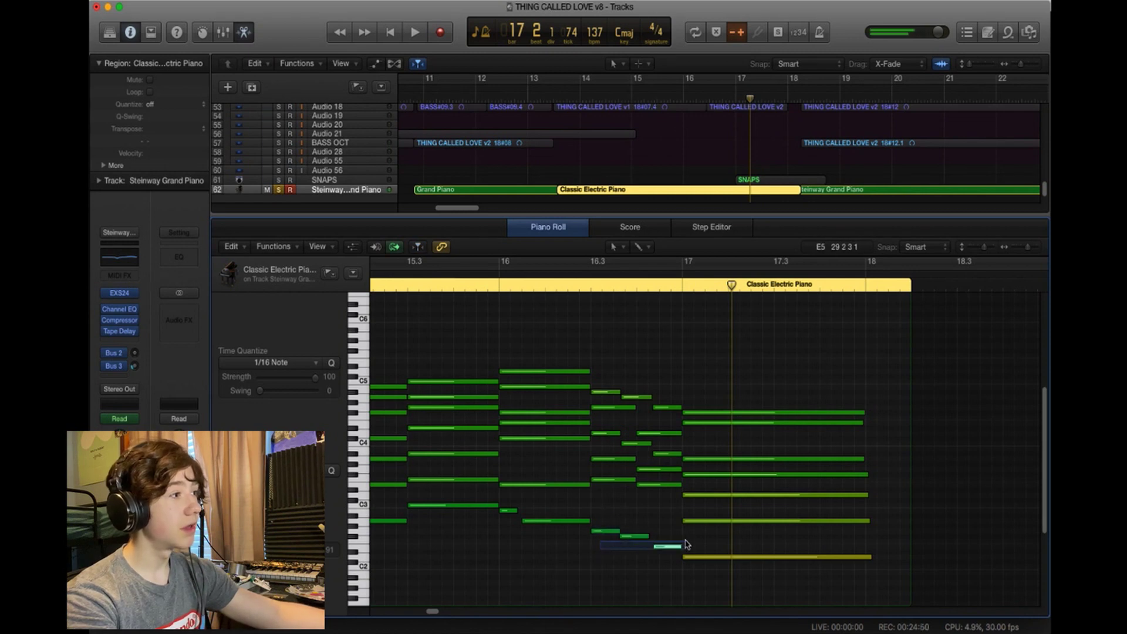
left_click_drag(687, 545, 665, 525)
left_click(603, 311)
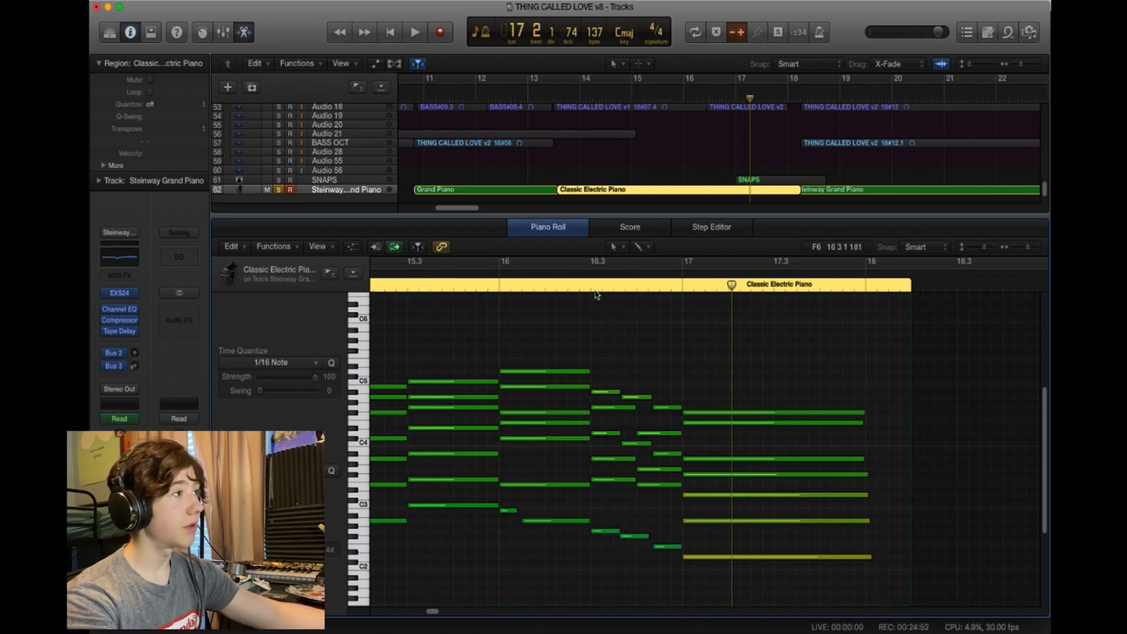
left_click(597, 287)
key("space")
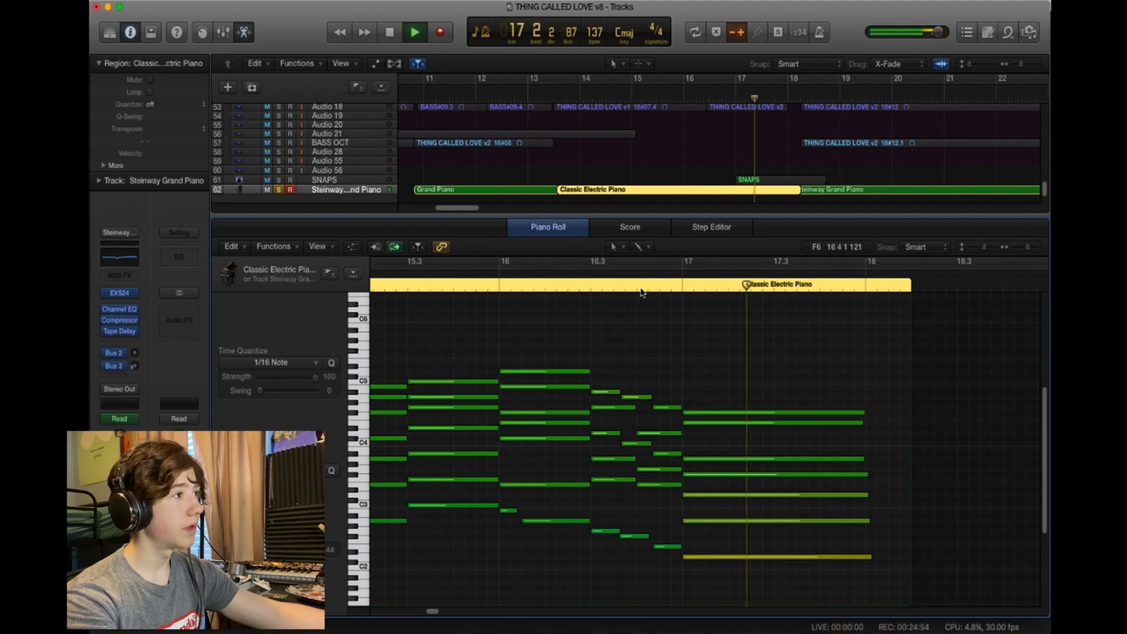
key("space")
Audition the low inner-voice notes leading from bar 16 beat 3 into the long chord at bar 17
left_click(614, 479)
left_click(658, 485)
left_click(708, 495)
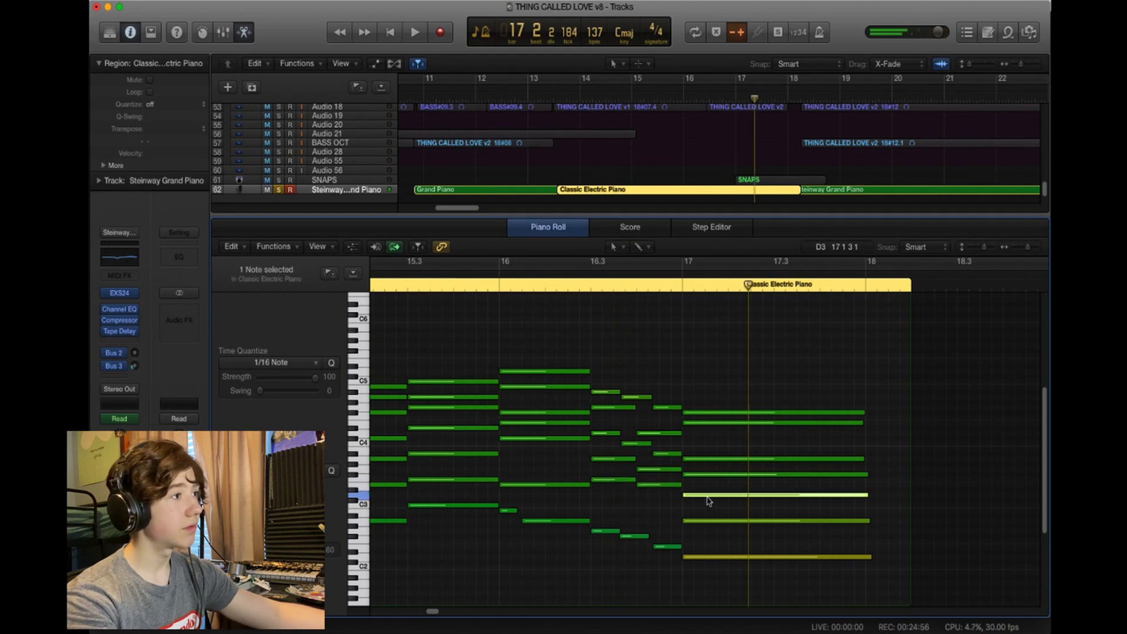
Close the Piano Roll, solo the Sub 4 bass tracks instead of the piano, and listen to them from bar 16
left_click(244, 32)
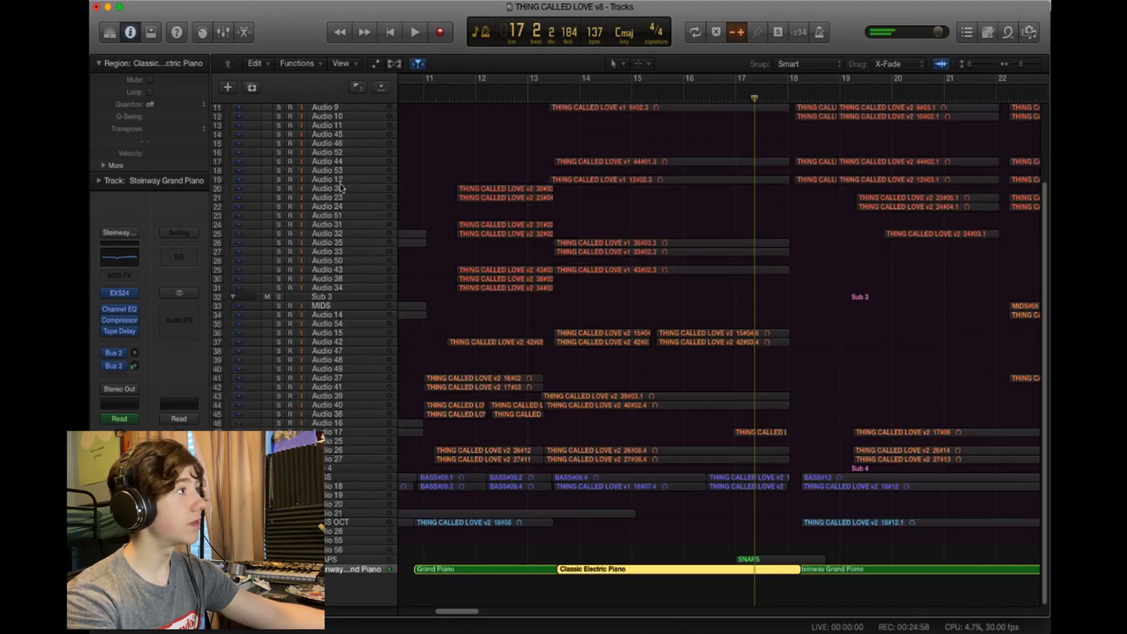
left_click(527, 411)
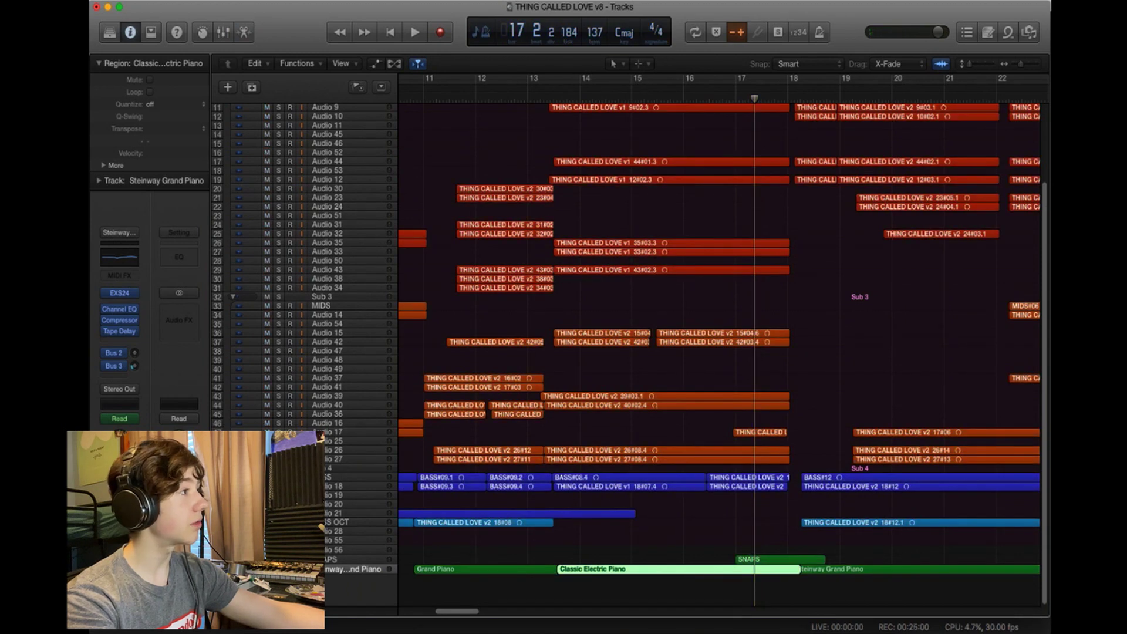
key("s")
left_click(720, 97)
key("space")
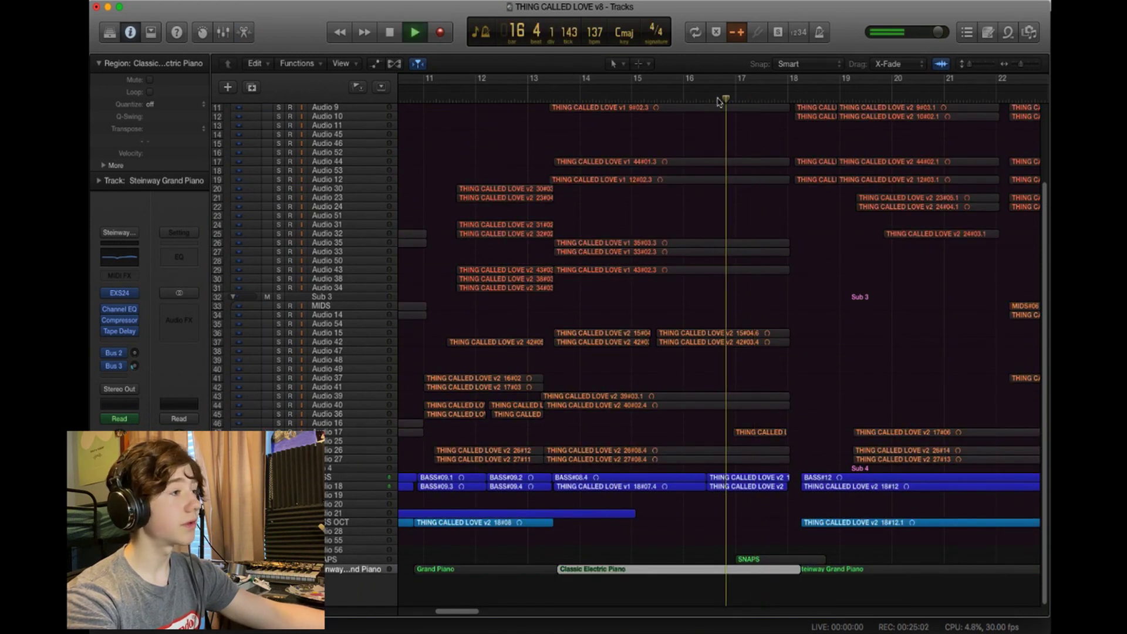
left_click(700, 99)
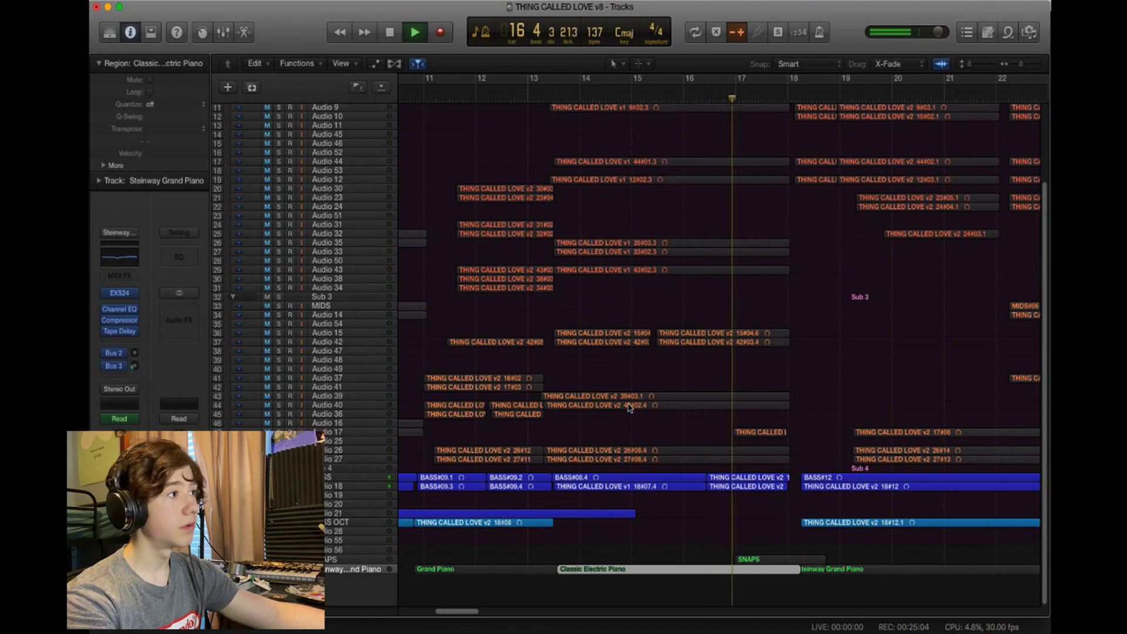
key("space")
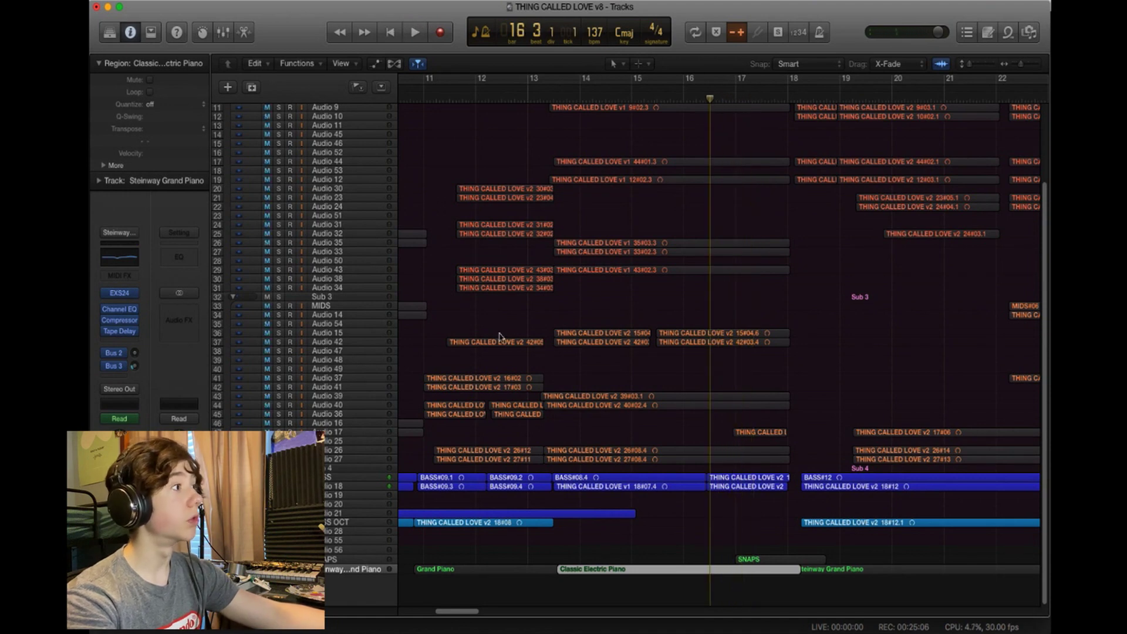
Add Audio 26 and Audio 27 to the soloed bass tracks and listen from bar 16 to bar 17
left_click(279, 450)
left_click(279, 459)
key("space")
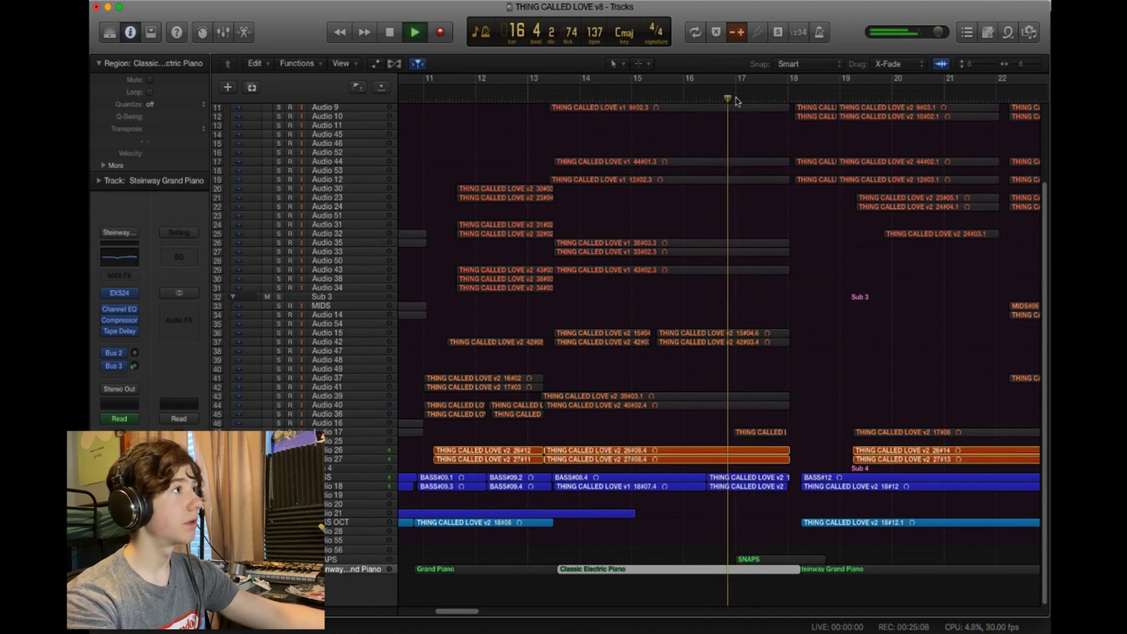
left_click(694, 99)
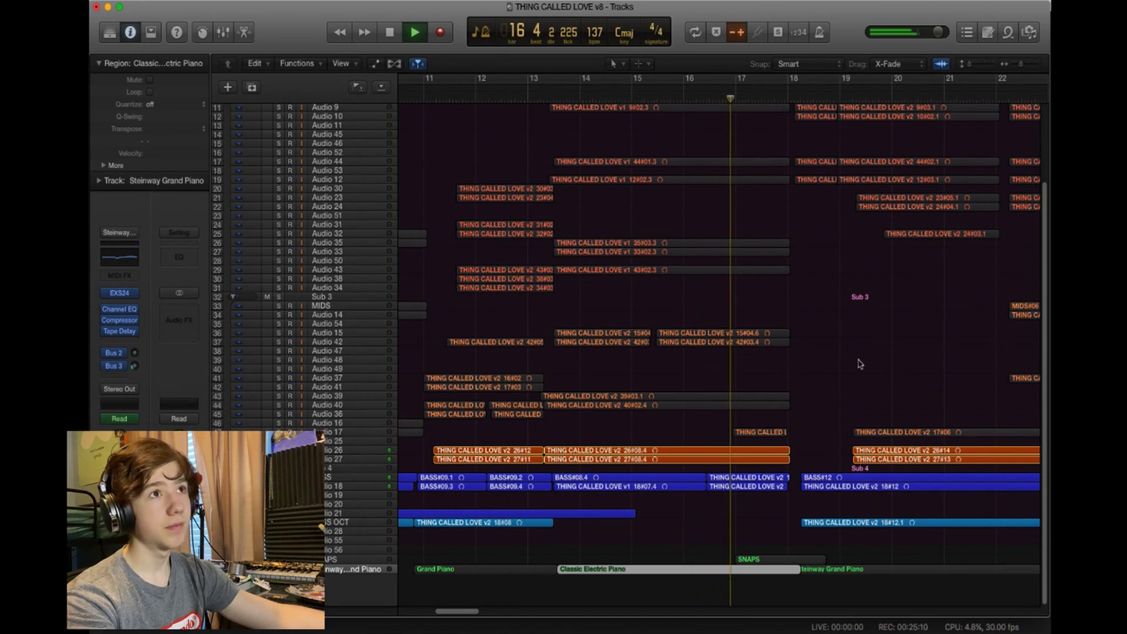
key("space")
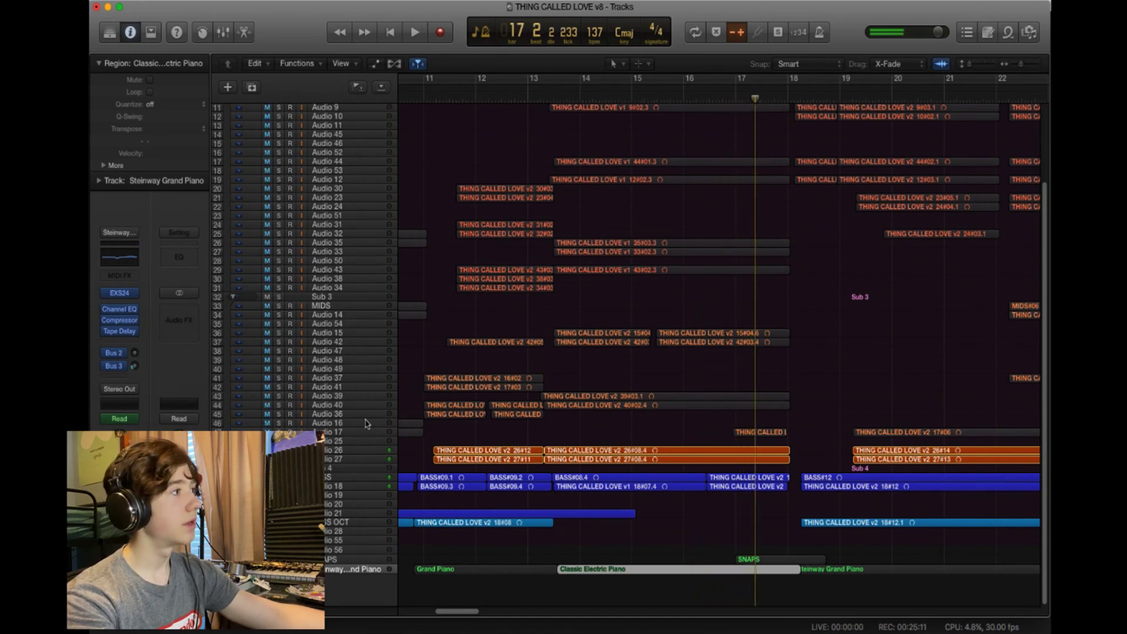
Add the whole Sub 3 stack to the solos and listen from just before bar 17
left_click(278, 297)
left_click(728, 99)
key("space")
Add the Sub 2 stack to the solos, listen to bar 17, and clear the solos
scroll(645, 235, "up", 3)
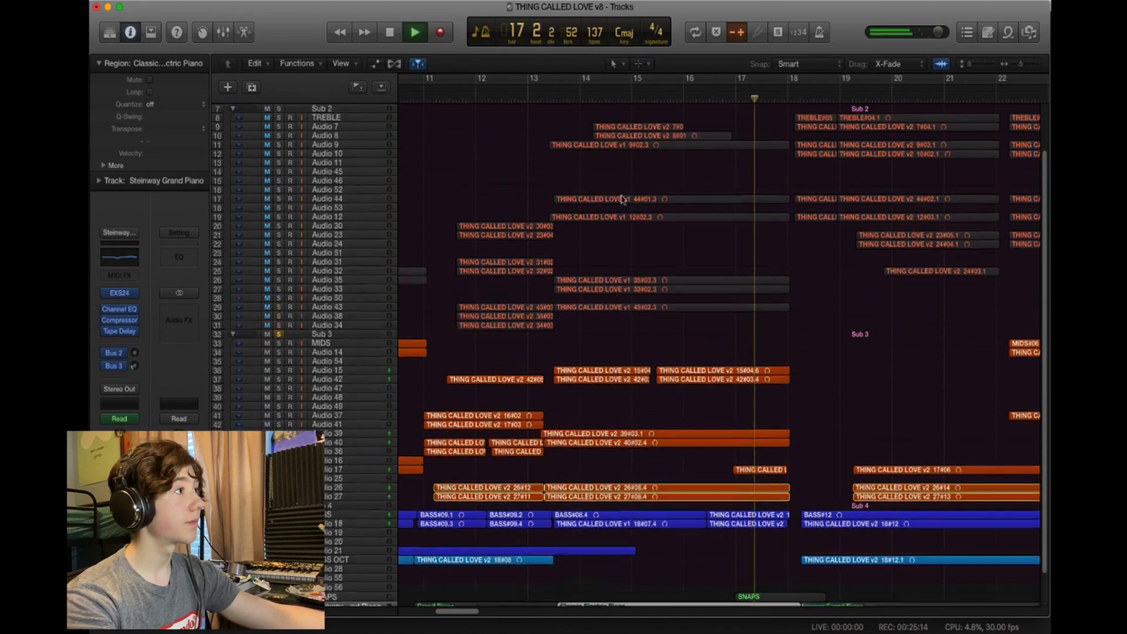
left_click(279, 140)
key("space")
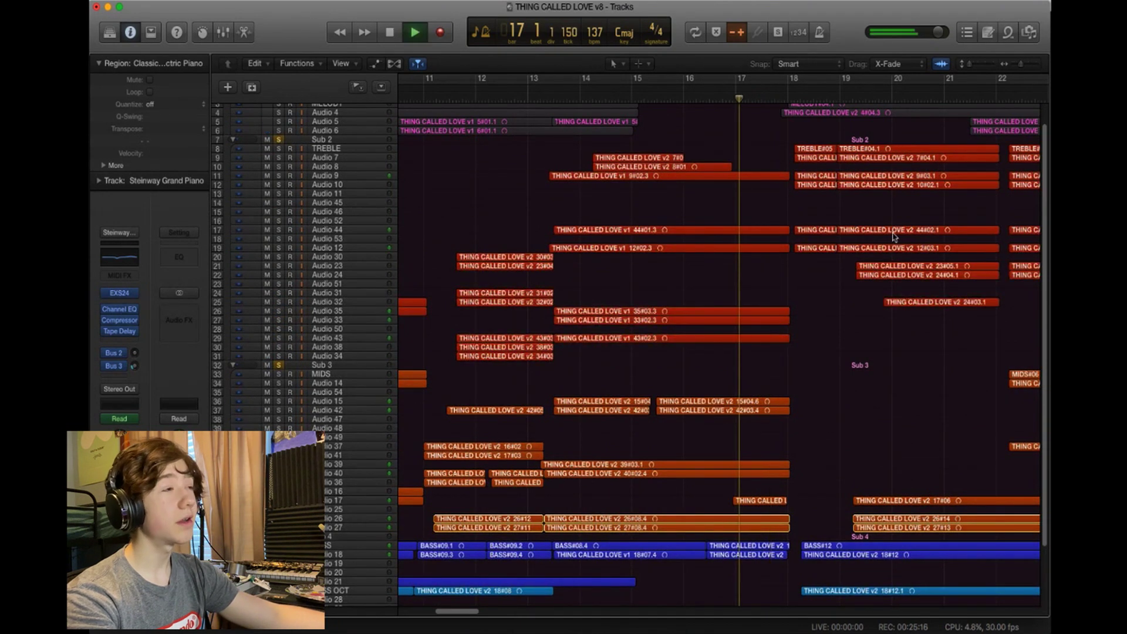
key("space")
left_click(279, 140)
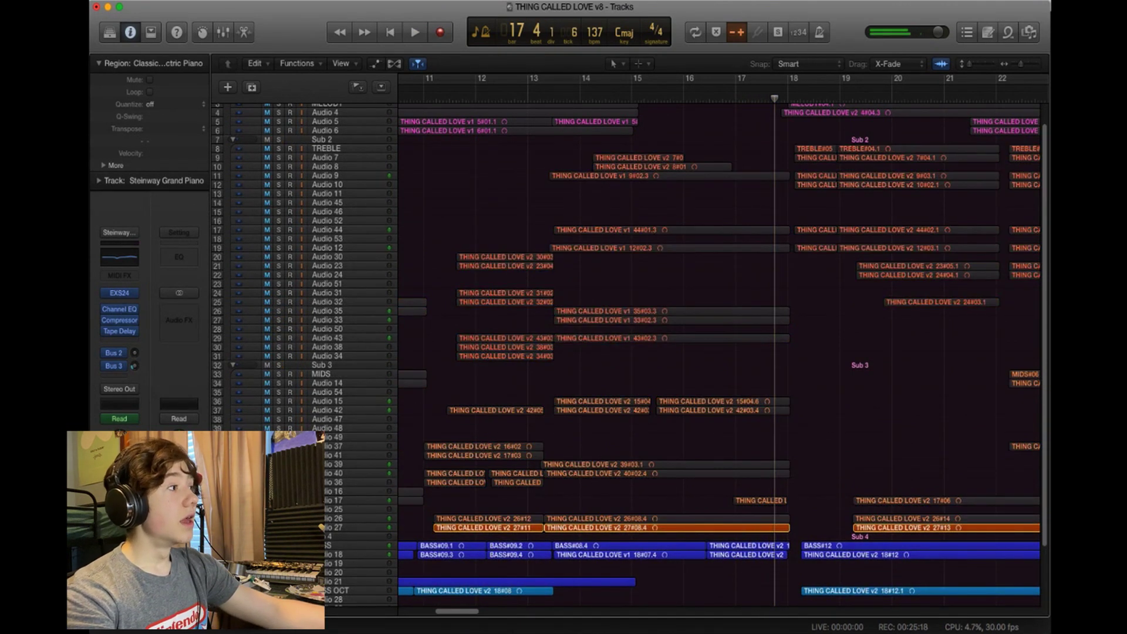
left_click(278, 365)
Open the Steinway Grand Piano region that starts at bar 18 in the Piano Roll
scroll(469, 608, "right", 5)
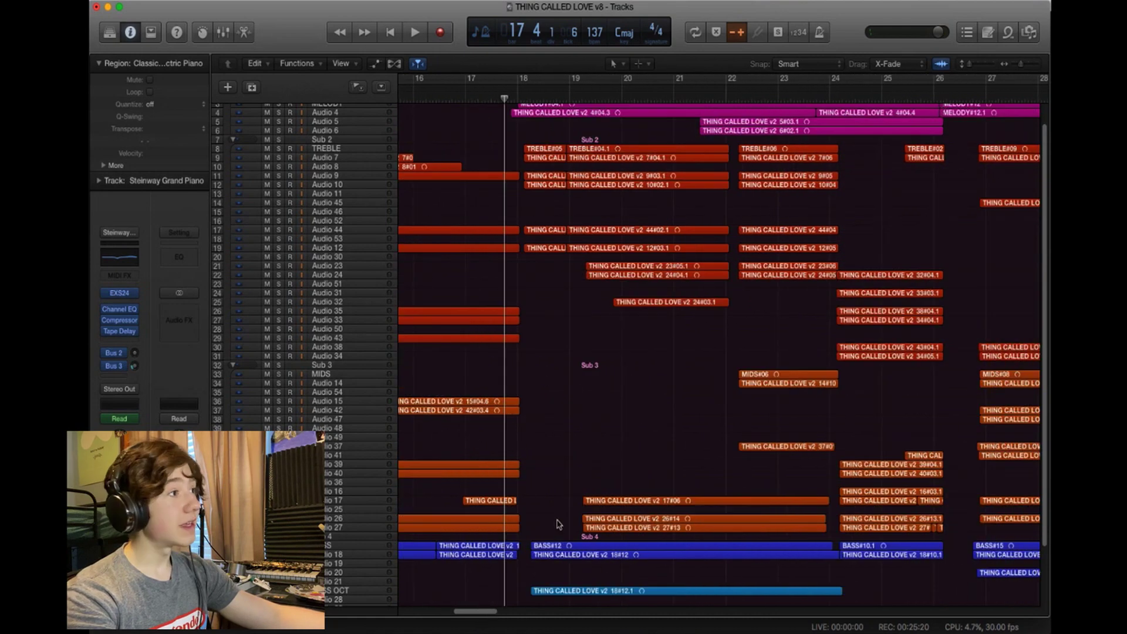
scroll(558, 516, "down", 3)
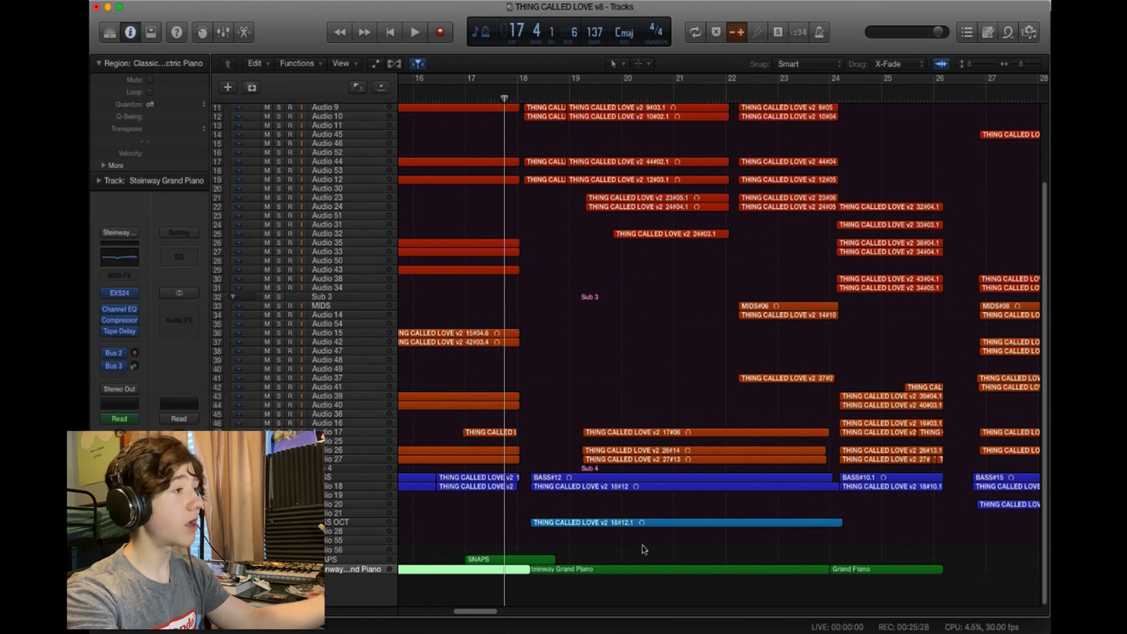
double_click(630, 568)
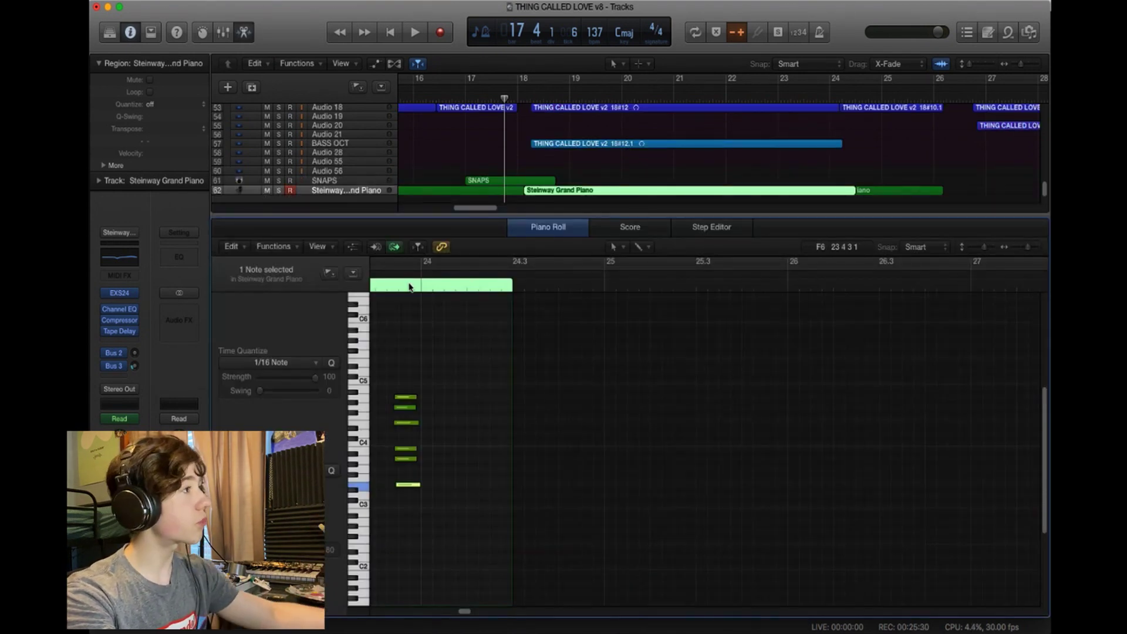
Solo the Steinway Grand Piano track and listen to its chords from the start of the bar 18 region to bar 20
key("comma")
key("comma")
key("comma")
key("comma")
key("comma")
key("comma")
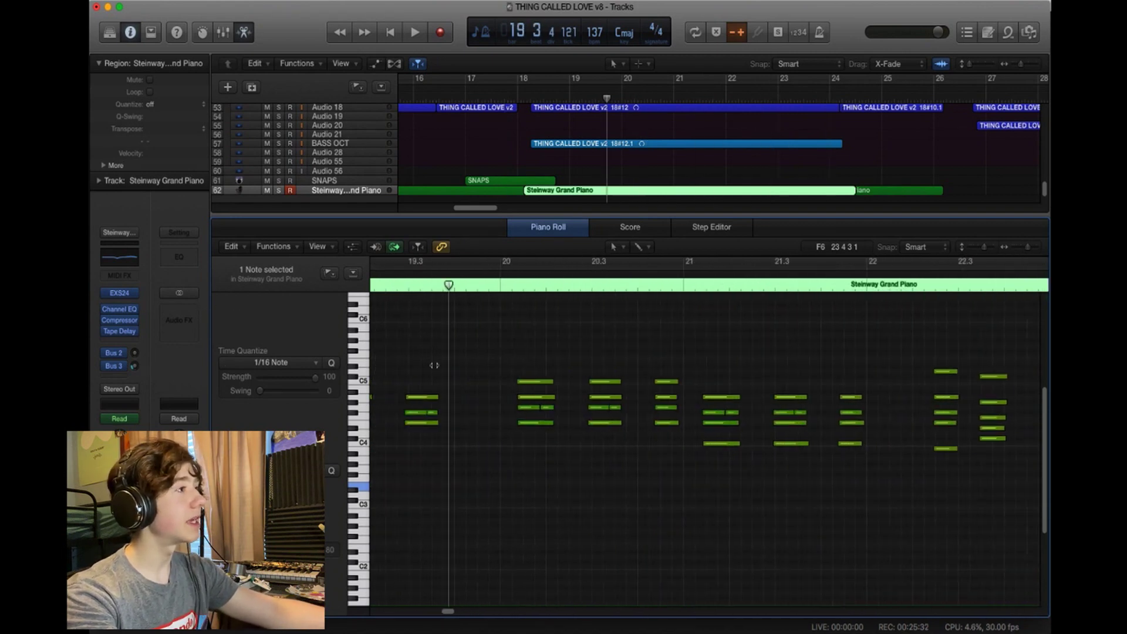
scroll(298, 163, "down", 2)
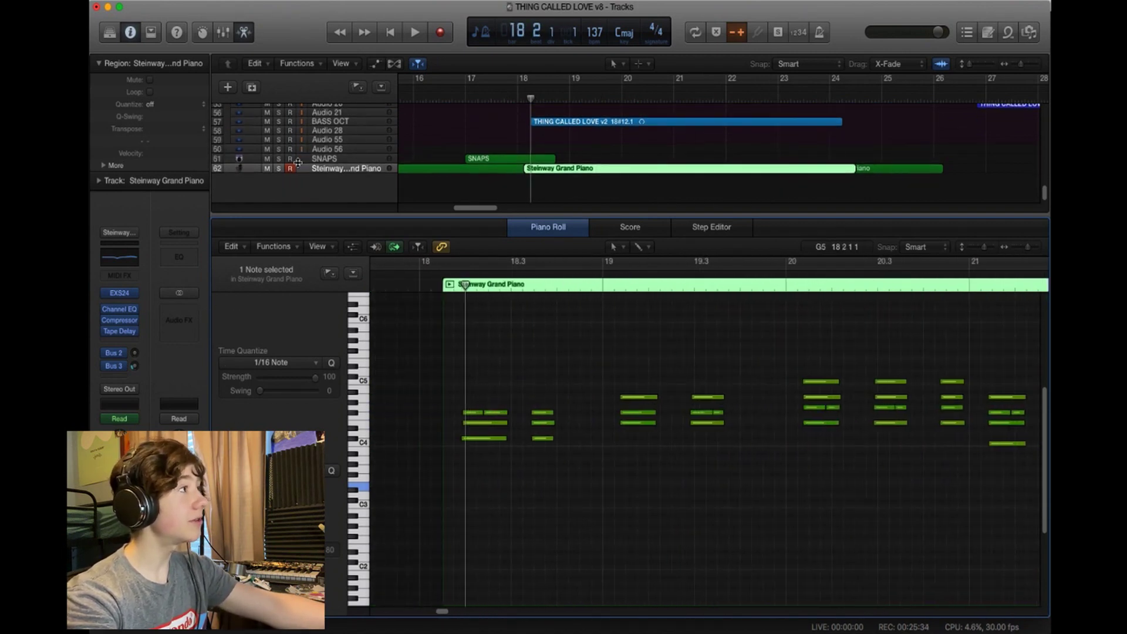
left_click(278, 168)
key("space")
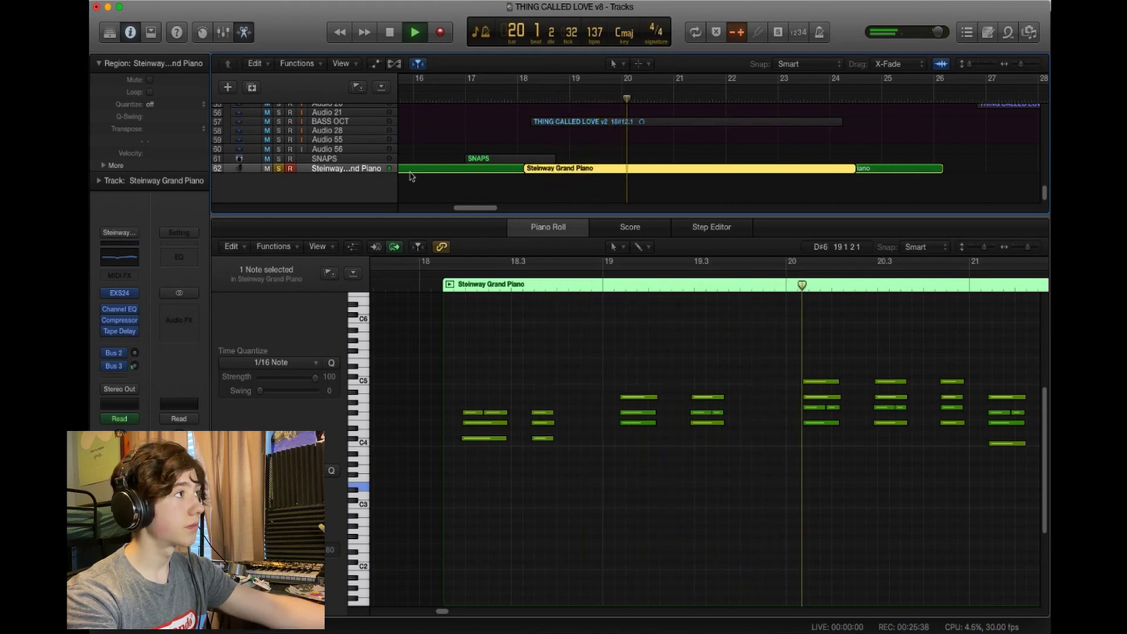
scroll(295, 138, "up", 2)
key("space")
Solo the Sub 5 stack alongside the piano and listen up to bar 24 while following the notes in the Piano Roll
scroll(295, 138, "up", 15)
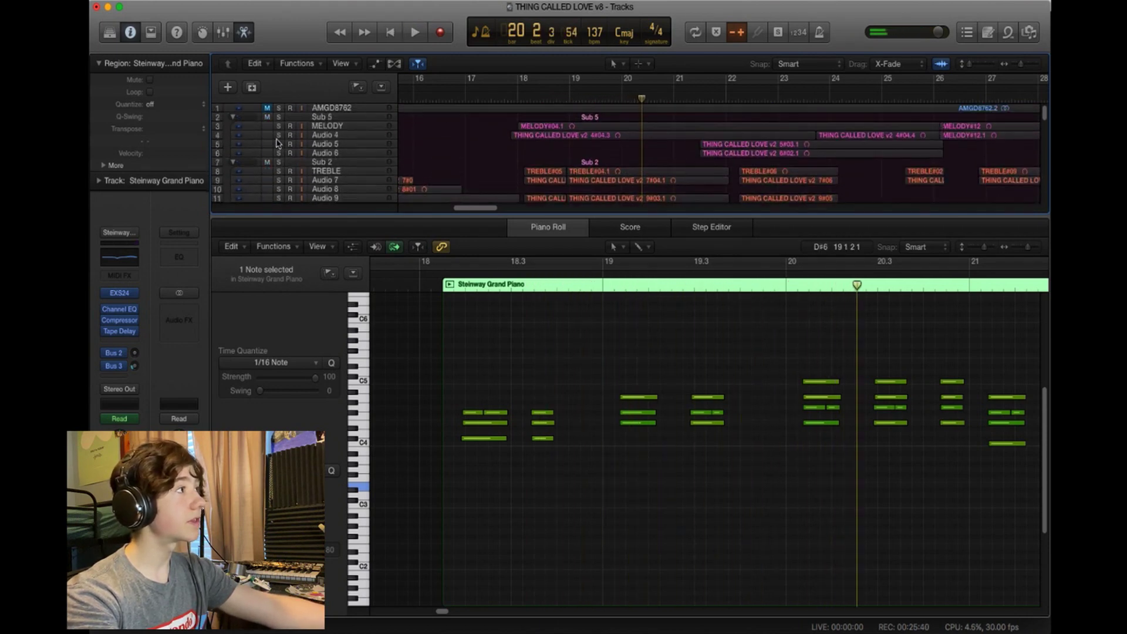
left_click(509, 107)
key("space")
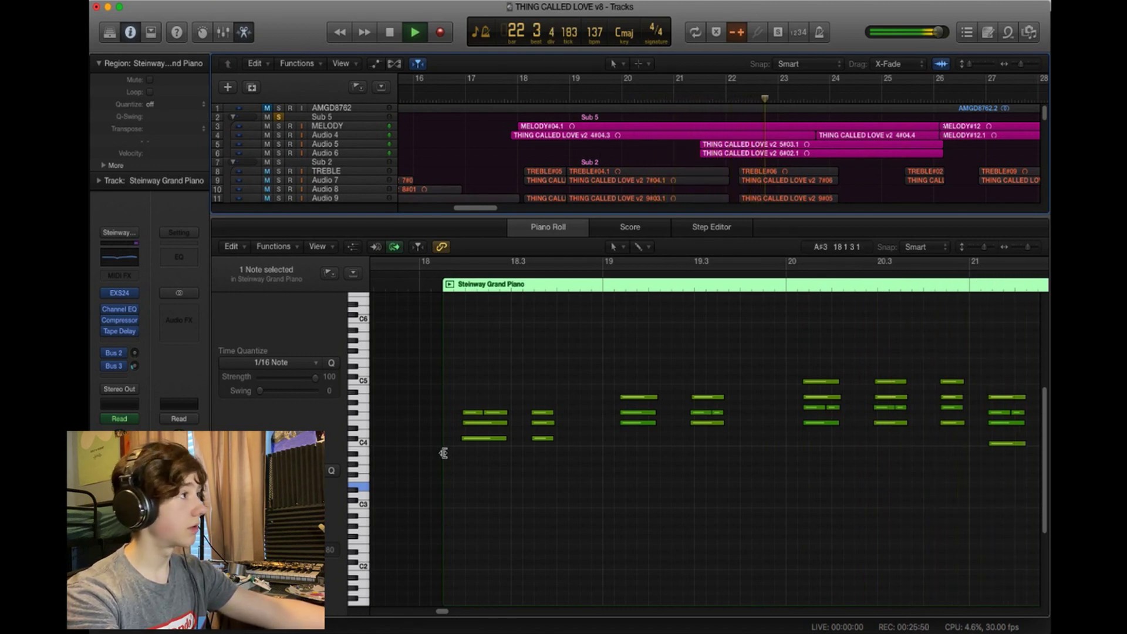
left_click_drag(441, 607, 460, 611)
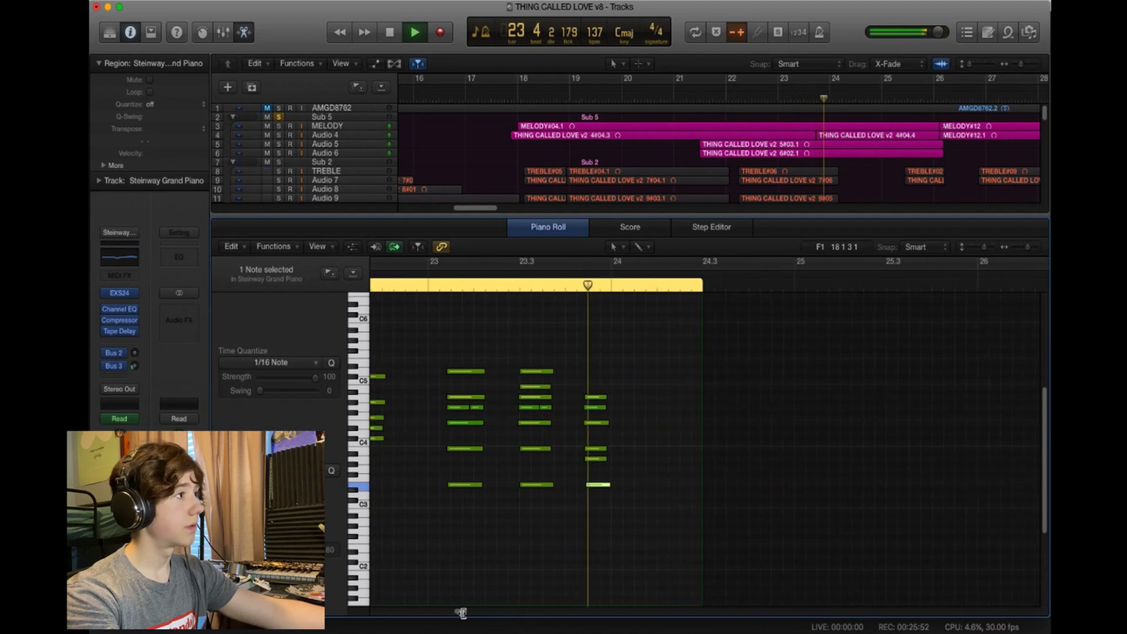
key("space")
Close the Piano Roll and clear the solos on the Sub 5 stack and the Steinway Grand Piano track
key("e")
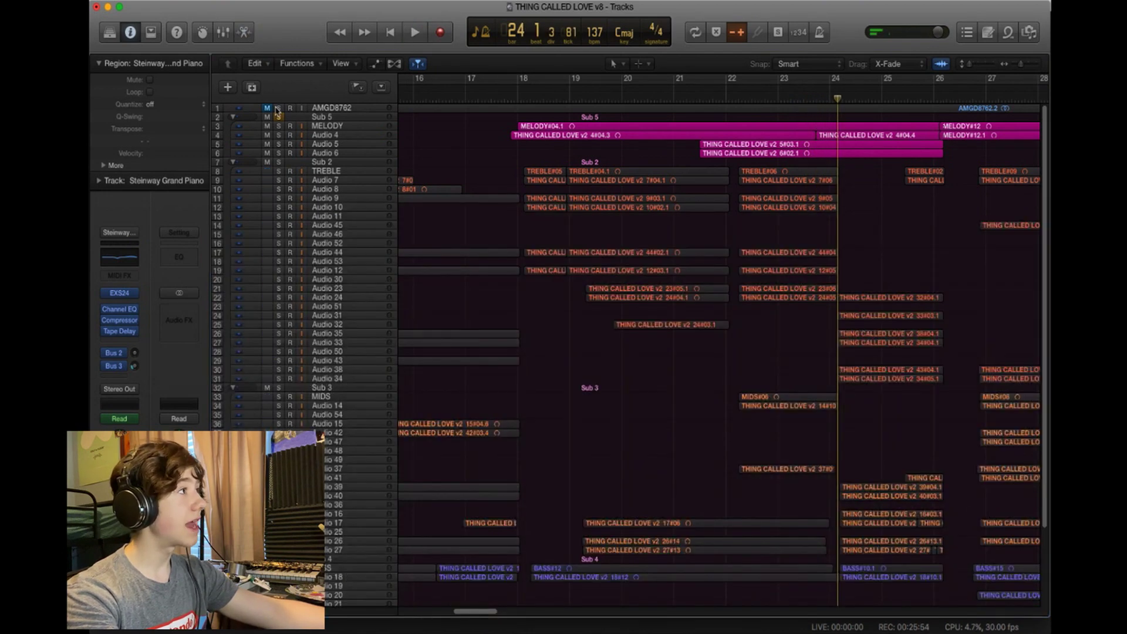
left_click(276, 115)
left_click(281, 171)
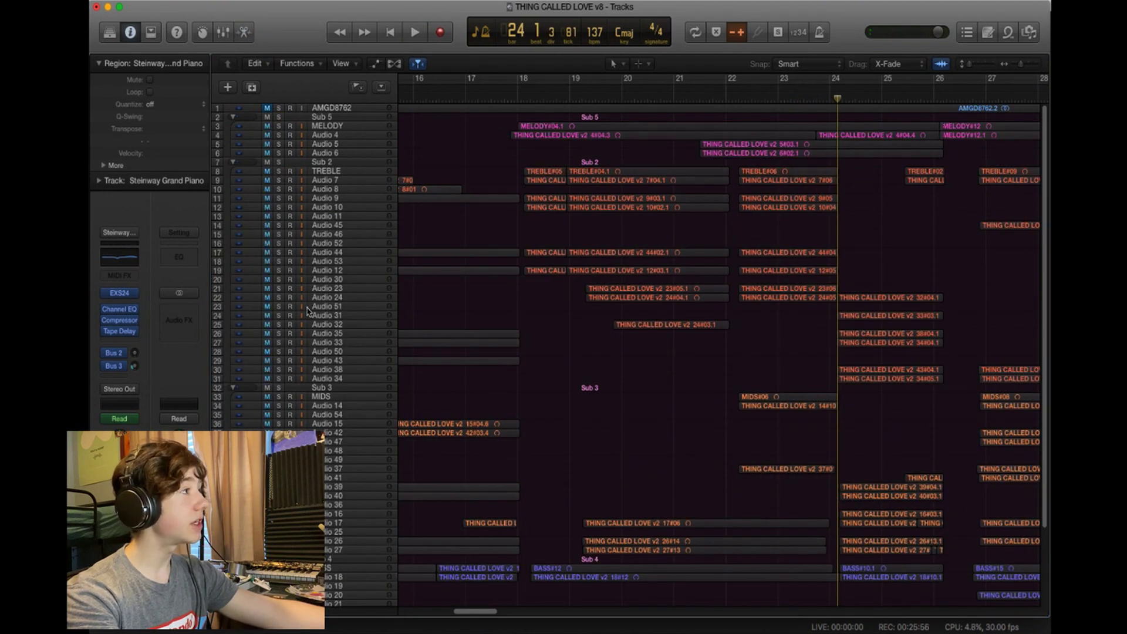
scroll(281, 187, "down", 3)
key("super+a")
scroll(313, 315, "up", 3)
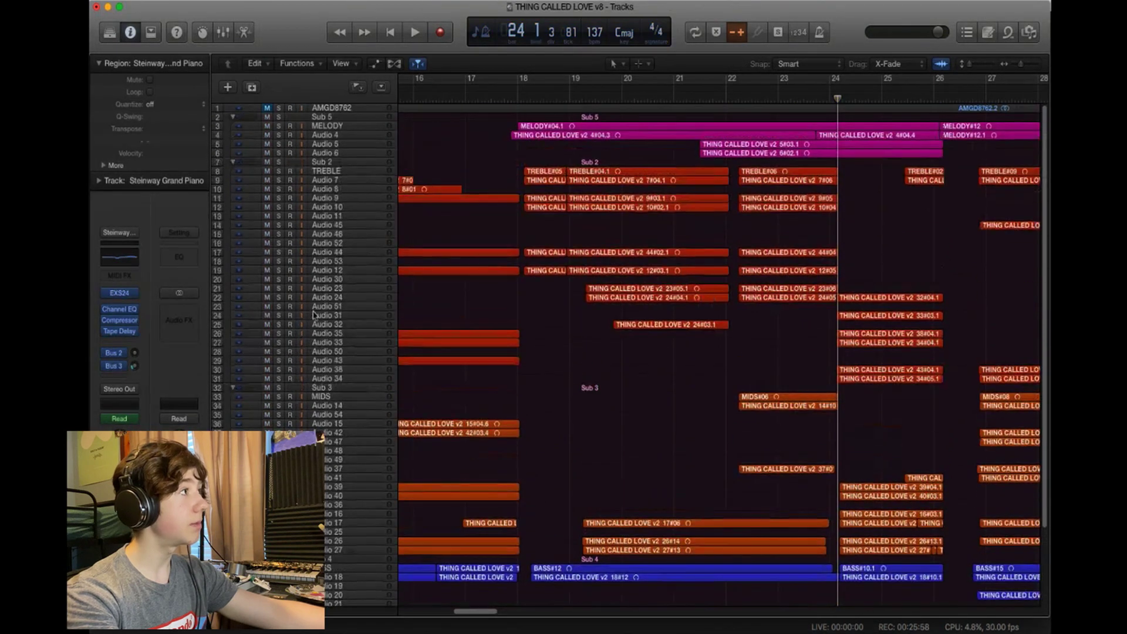
Solo the Sub 2 stack, listen from bar 20, and add the Sub 5 stack to the solos during playback
left_click(279, 162)
left_click(647, 94)
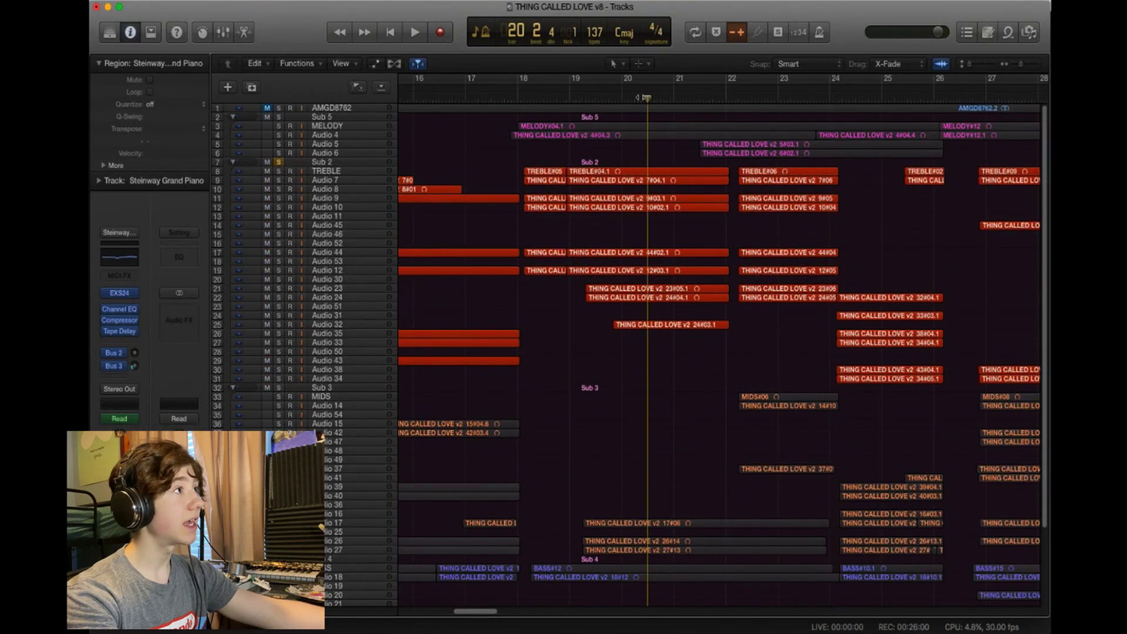
key("space")
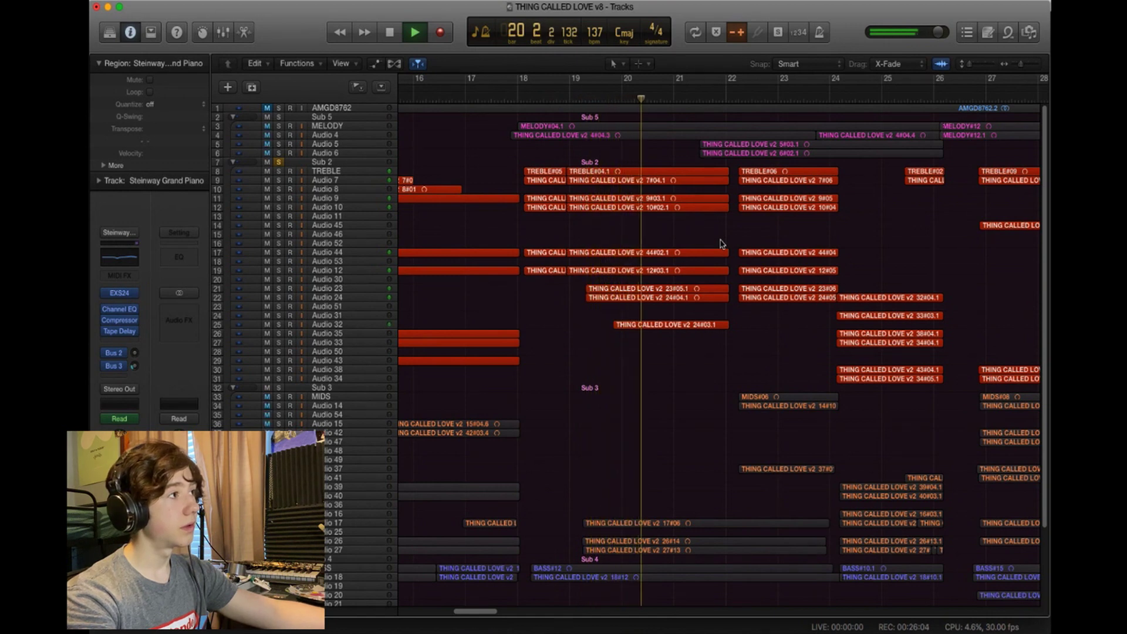
left_click_drag(491, 614, 504, 613)
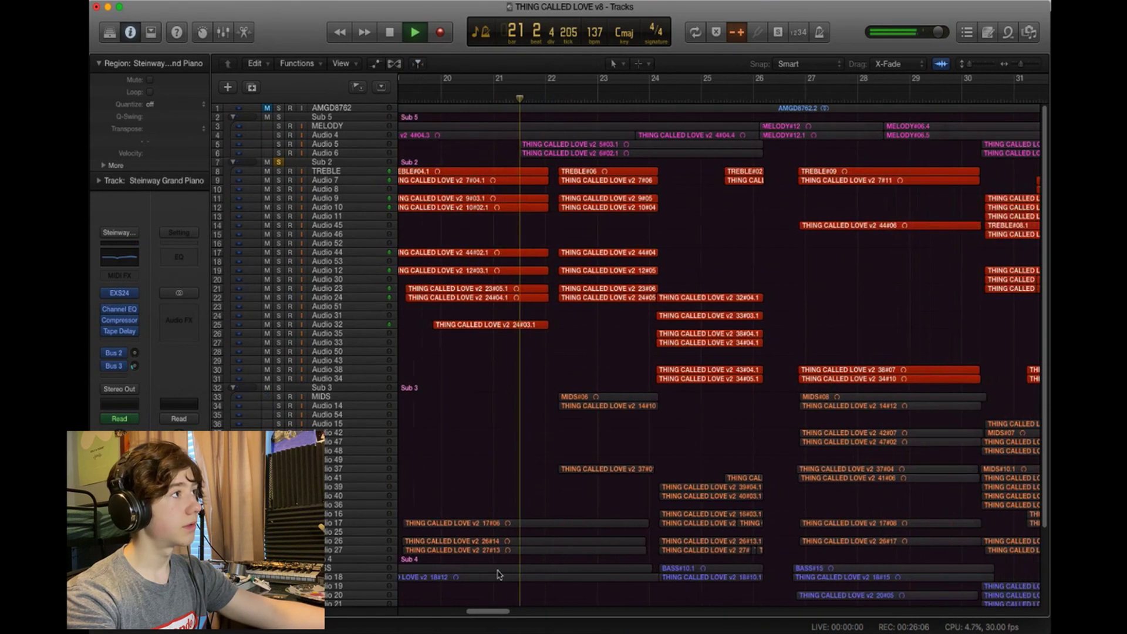
left_click(280, 117)
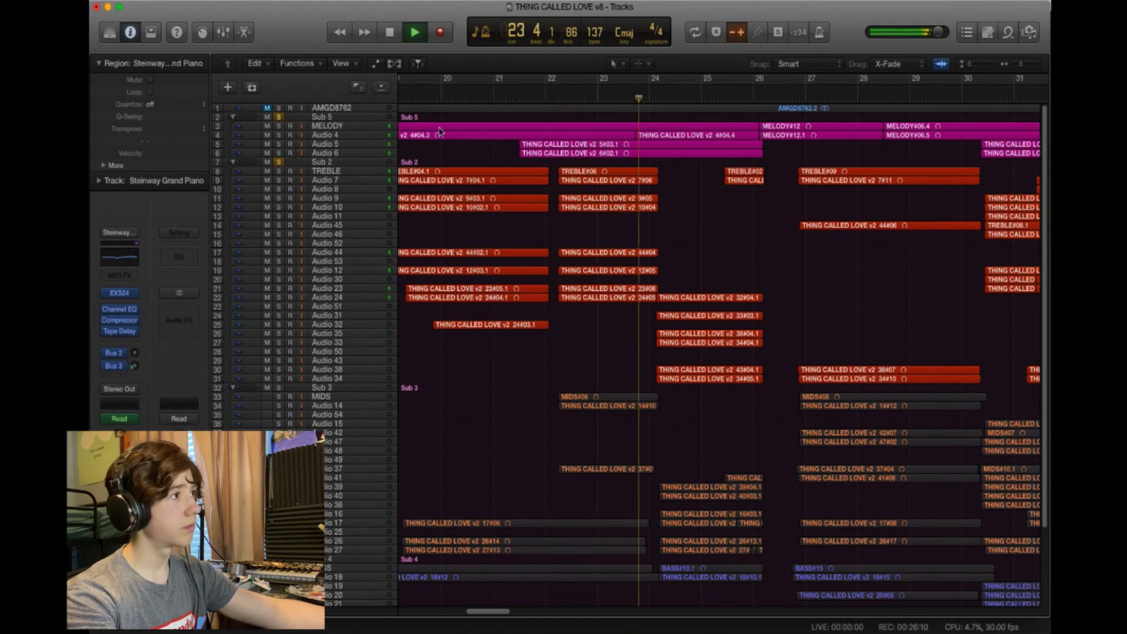
Clear the Sub 5 and Sub 2 solos during playback and listen to the full arrangement up to bar 26
left_click(280, 118)
left_click(280, 162)
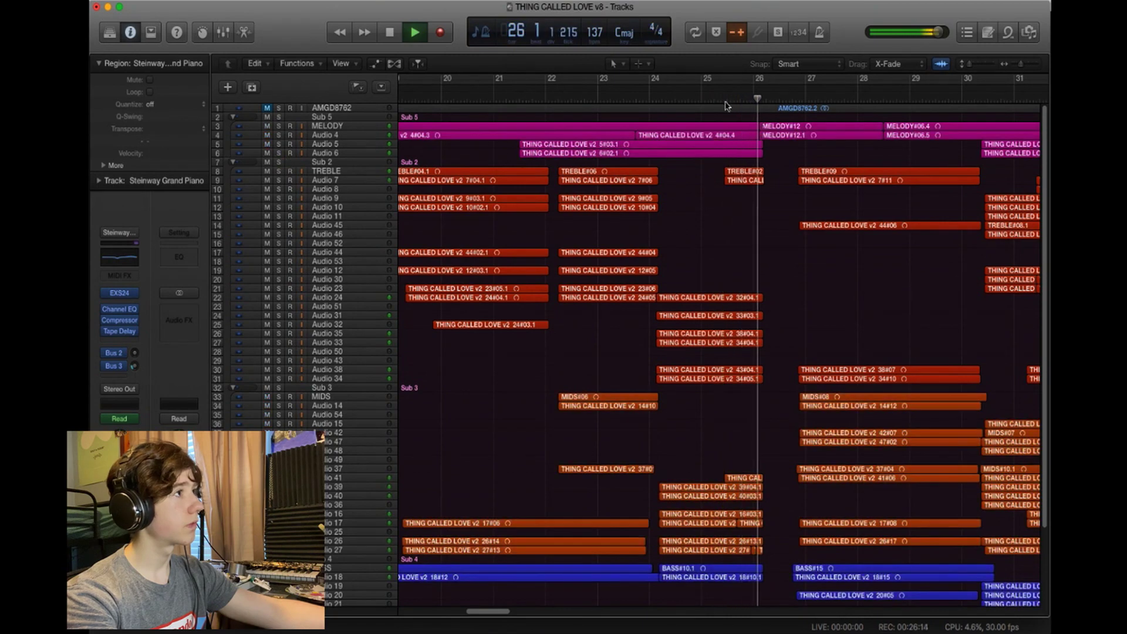
key("space")
scroll(349, 445, "down", 5)
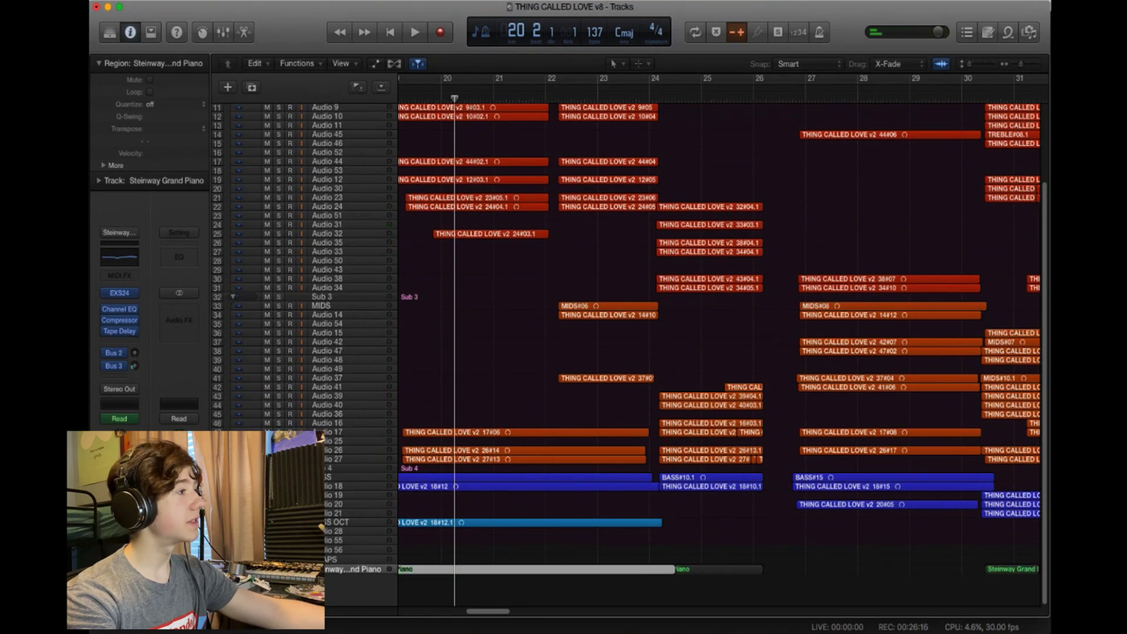
scroll(446, 376, "up", 5)
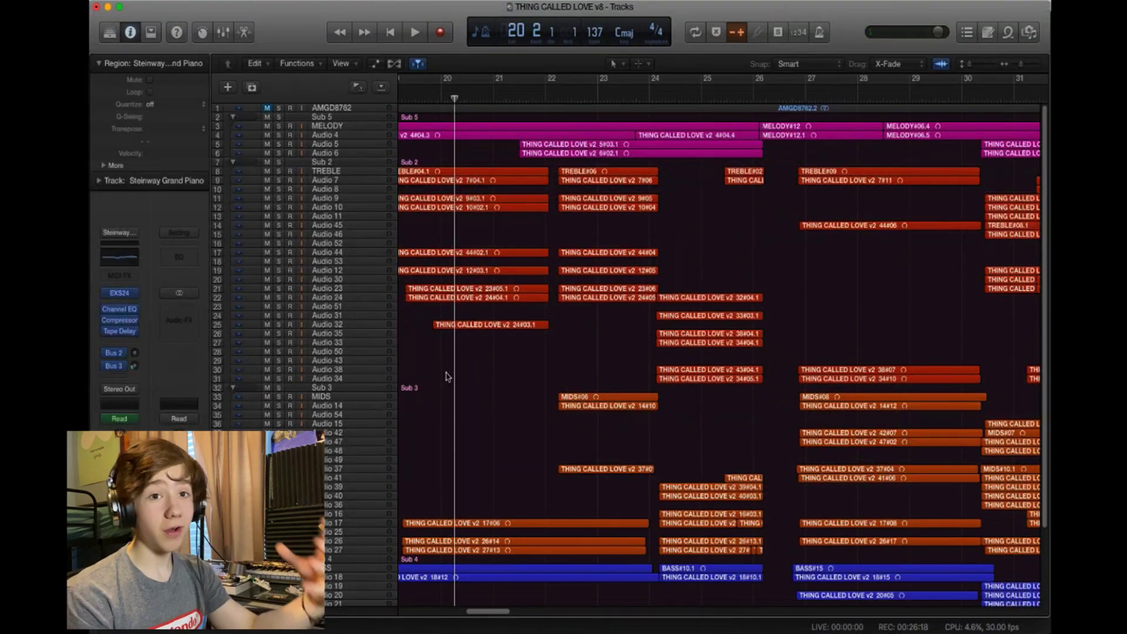
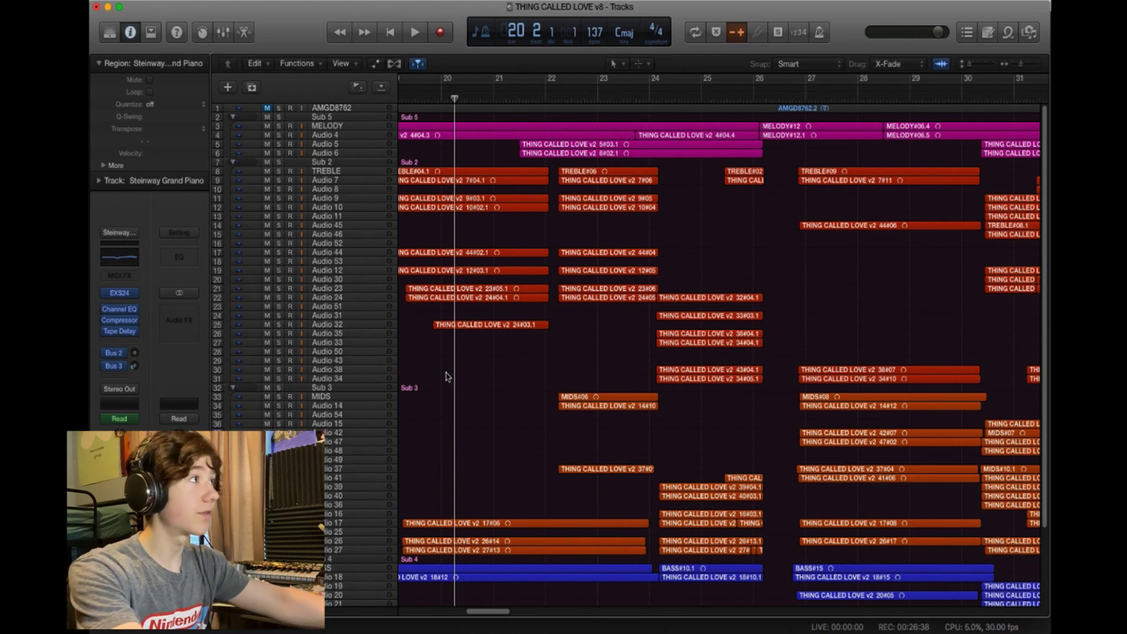
Listen to the full arrangement from bar 22 to bar 25
left_click(549, 101)
key("space")
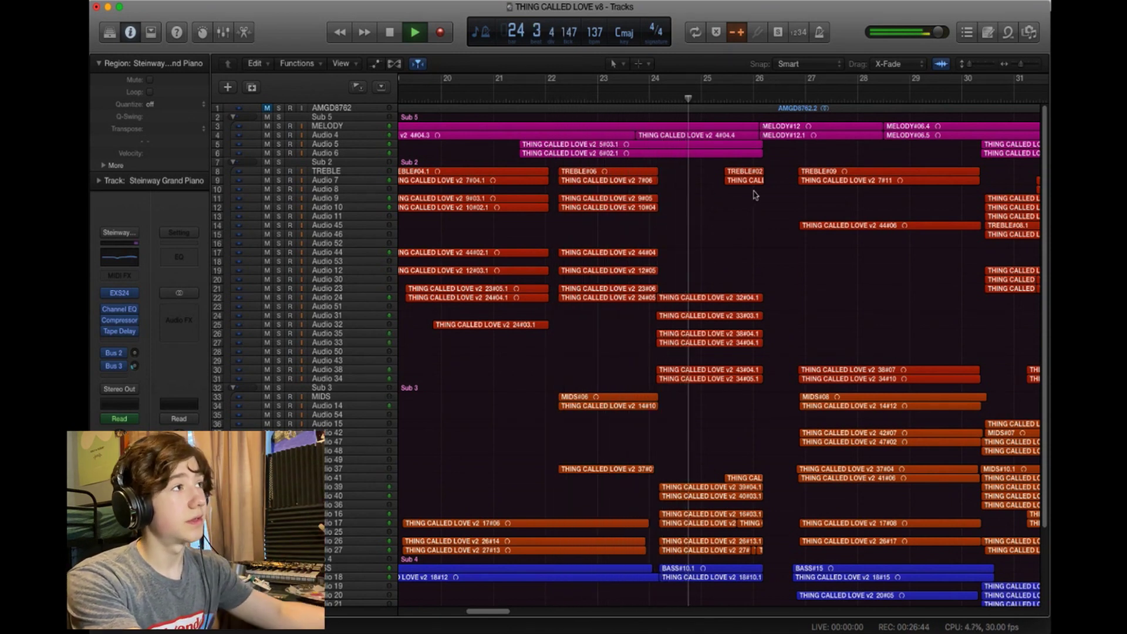
key("space")
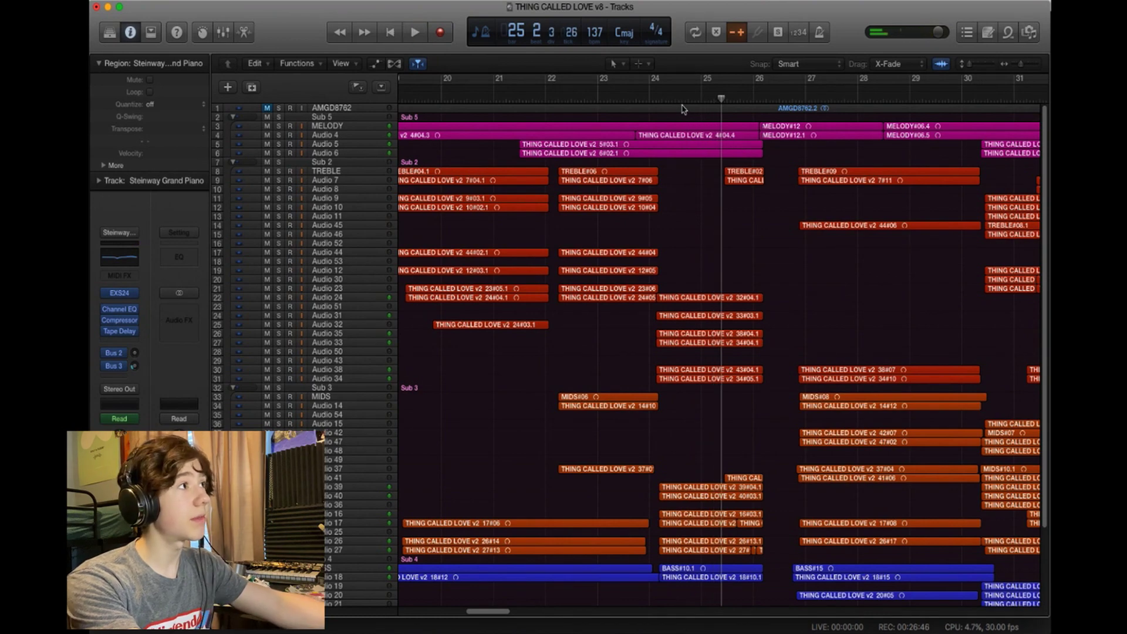
Replay the full arrangement from bar 24 to bar 26
scroll(703, 260, "down", 5)
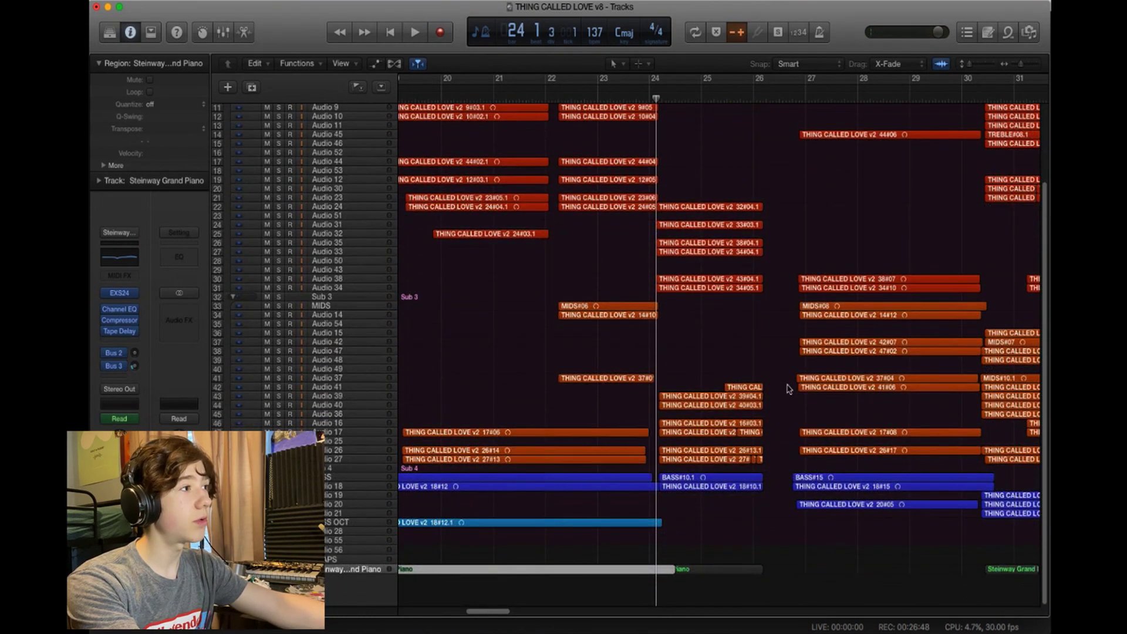
key("space")
scroll(784, 382, "up", 2)
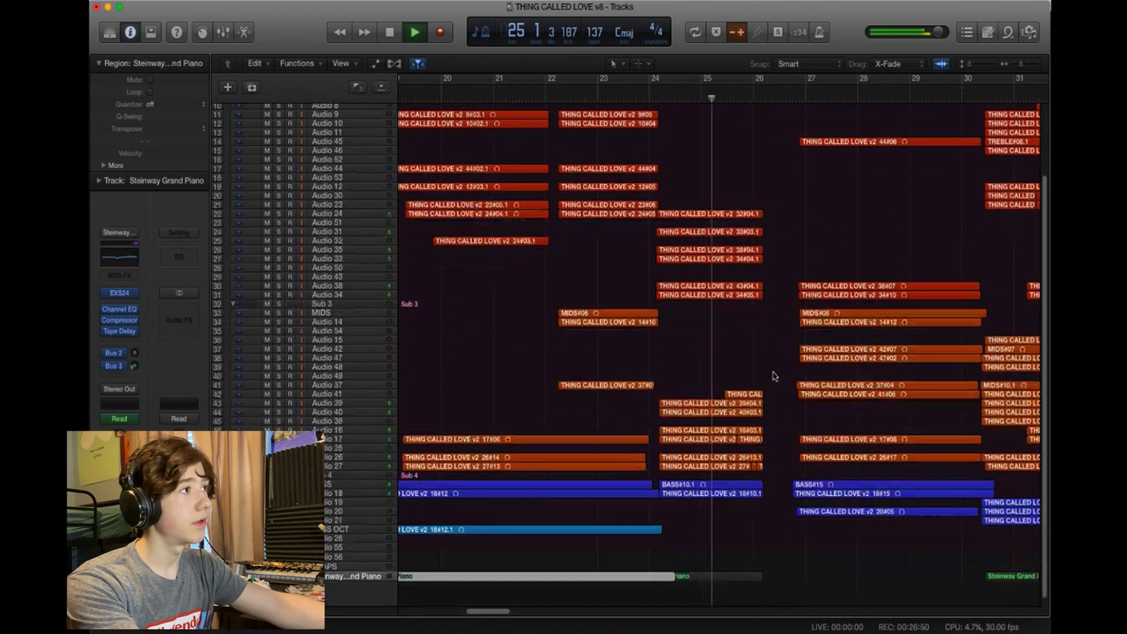
scroll(774, 376, "up", 4)
key("space")
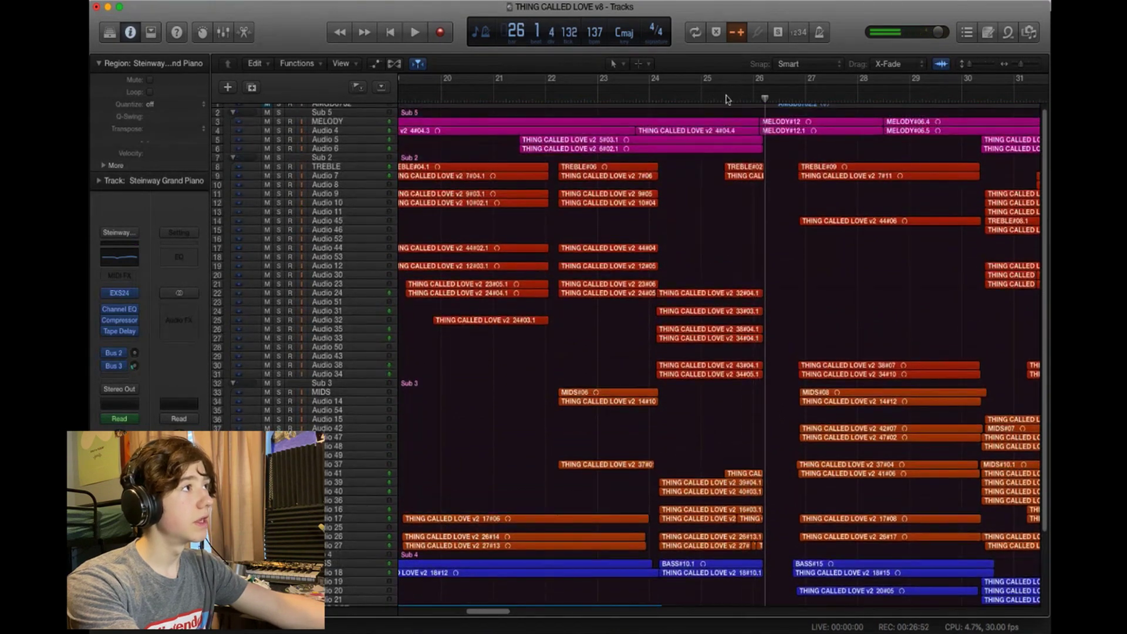
Solo the MELODY, Audio 4, Audio 5 and Audio 6 tracks and listen to them through bars 24 and 25
left_click_drag(726, 100, 679, 103)
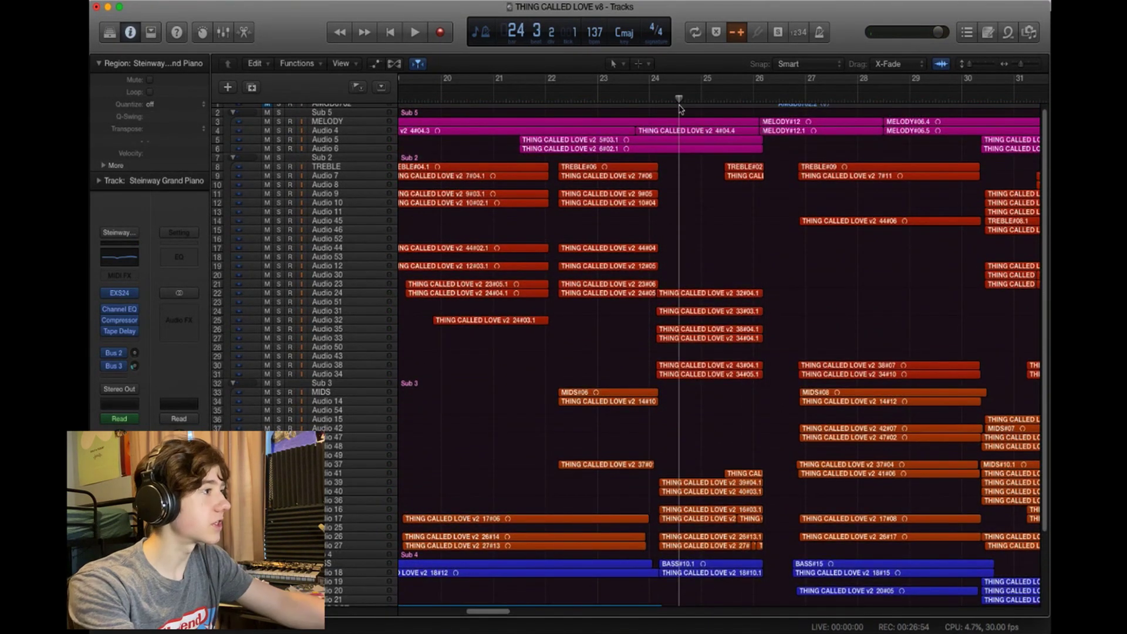
scroll(265, 135, "up", 1)
left_click(276, 126)
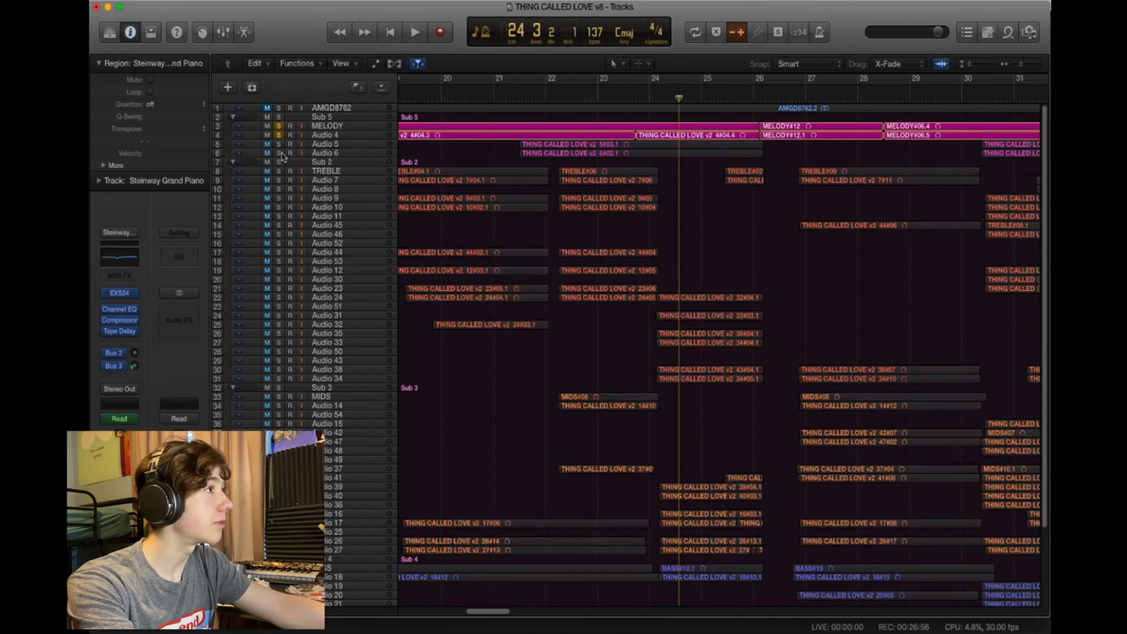
key("space")
left_click(655, 100)
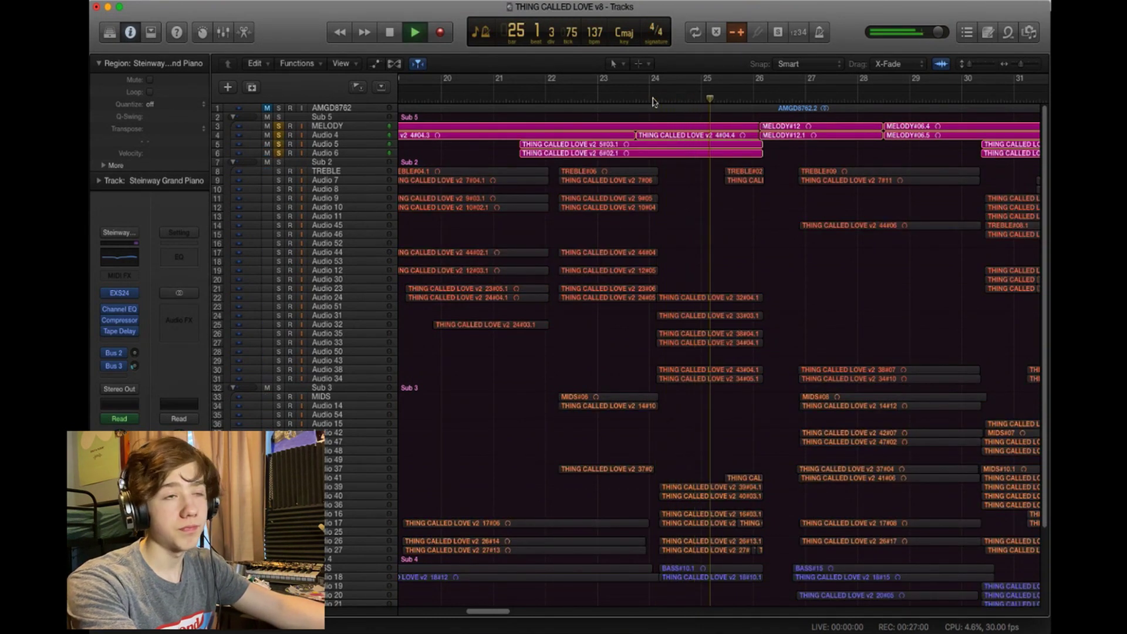
key("space")
Add Audio 23, Audio 24, Audio 51 and Audio 31 to the soloed melody tracks and listen from just before bar 24 to bar 25
scroll(289, 305, "down", 2)
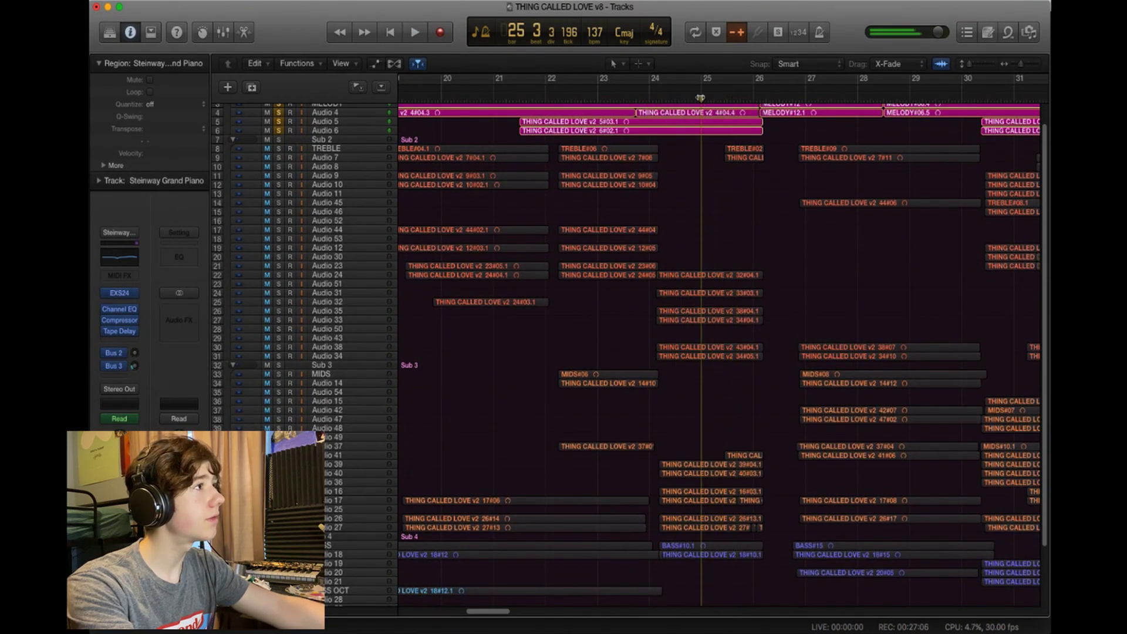
key("space")
left_click_drag(280, 267, 280, 293)
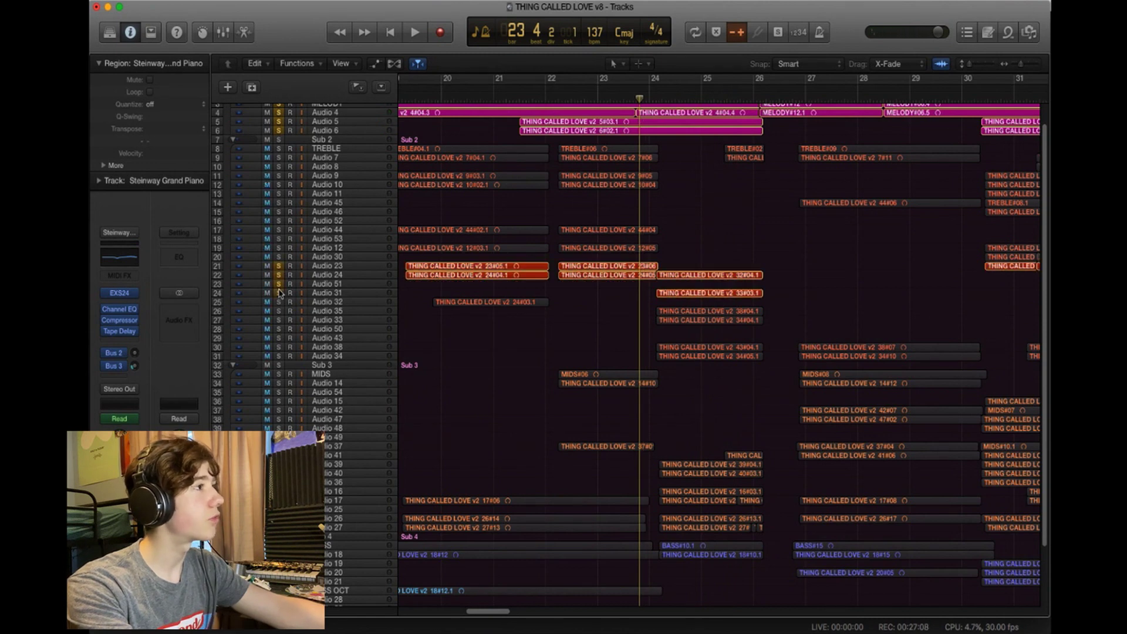
key("space")
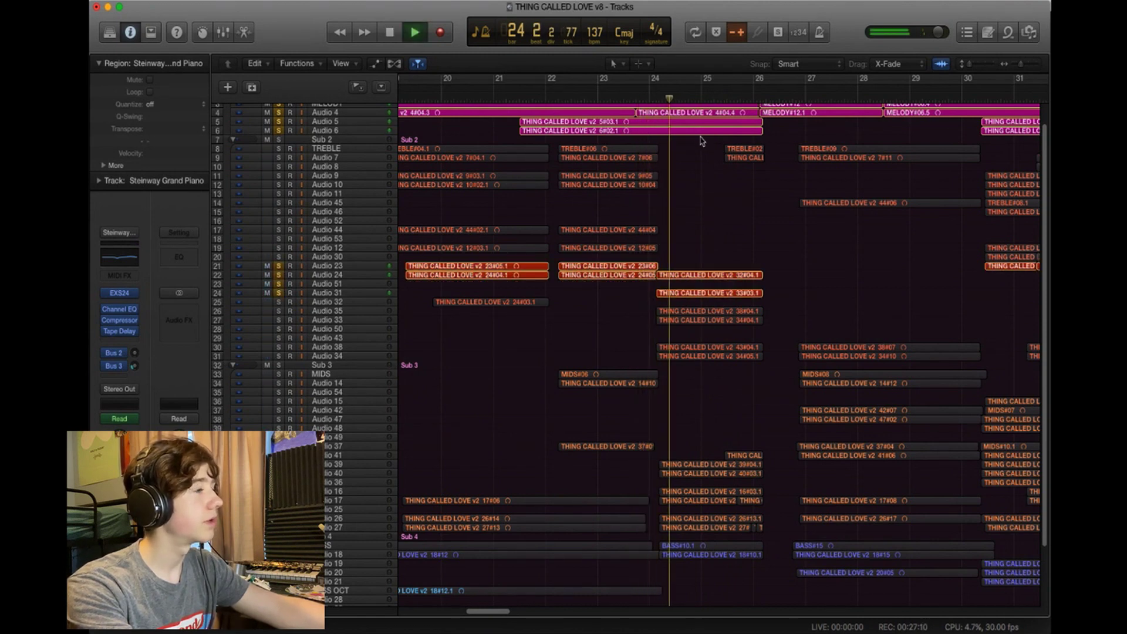
key("comma")
key("comma")
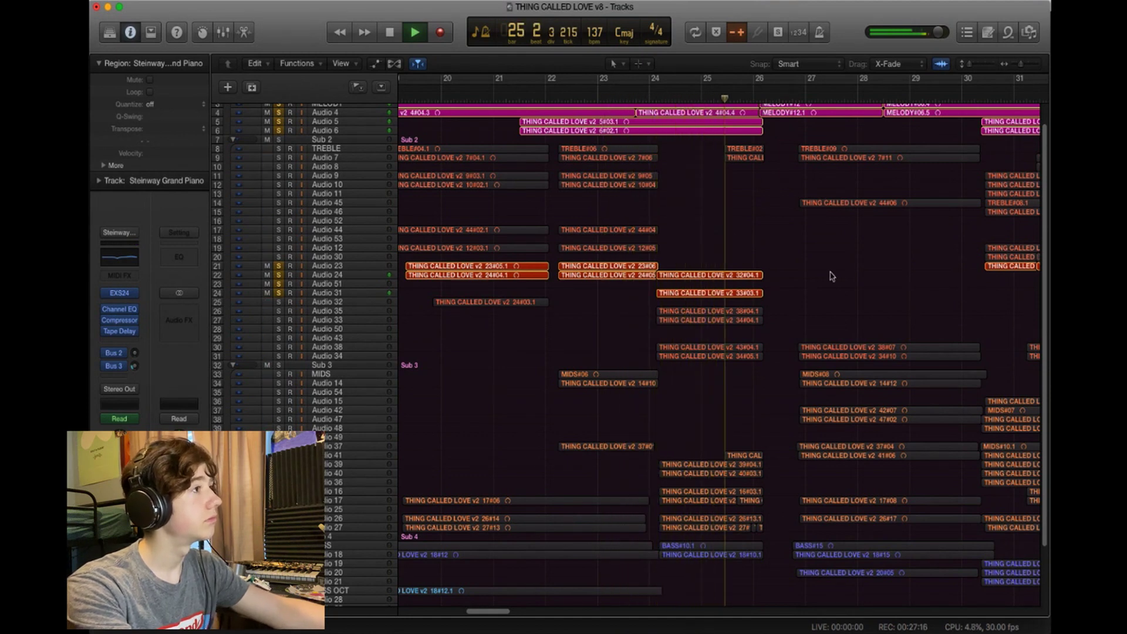
key("space")
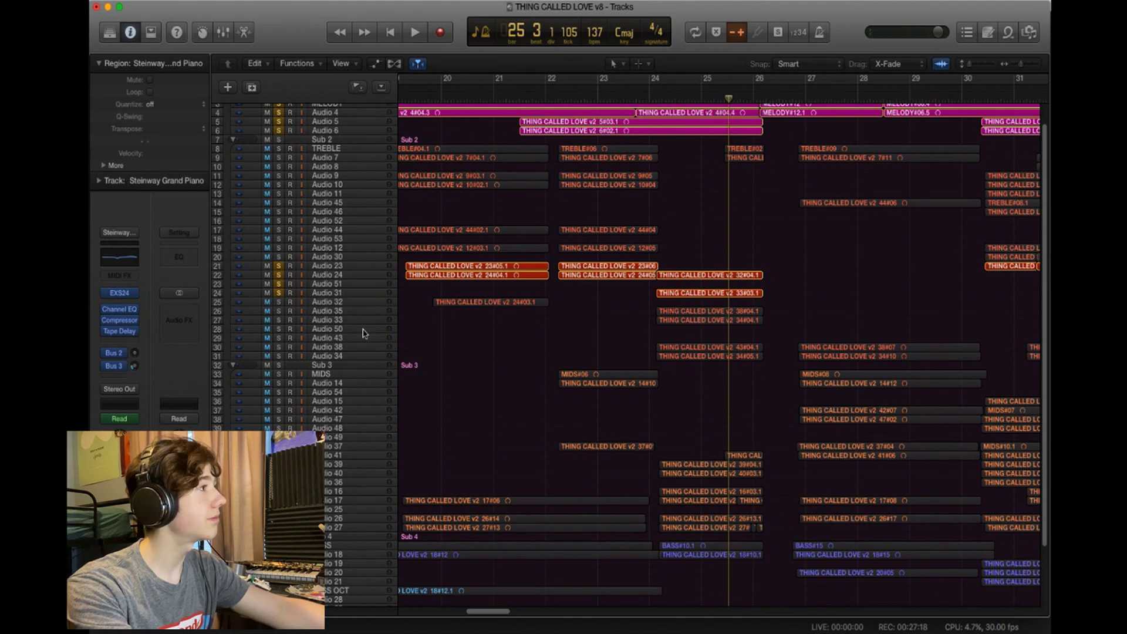
Add Audio 32, Audio 35, Audio 33 and Audio 50 to the solos and listen from bar 24
scroll(304, 322, "down", 1)
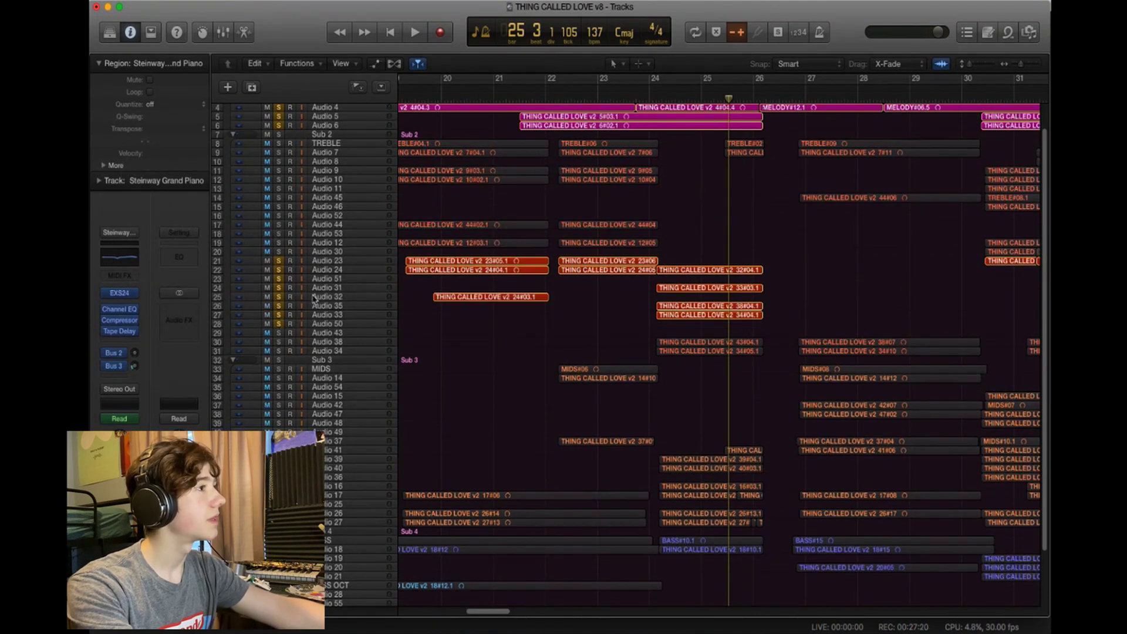
left_click(651, 99)
key("space")
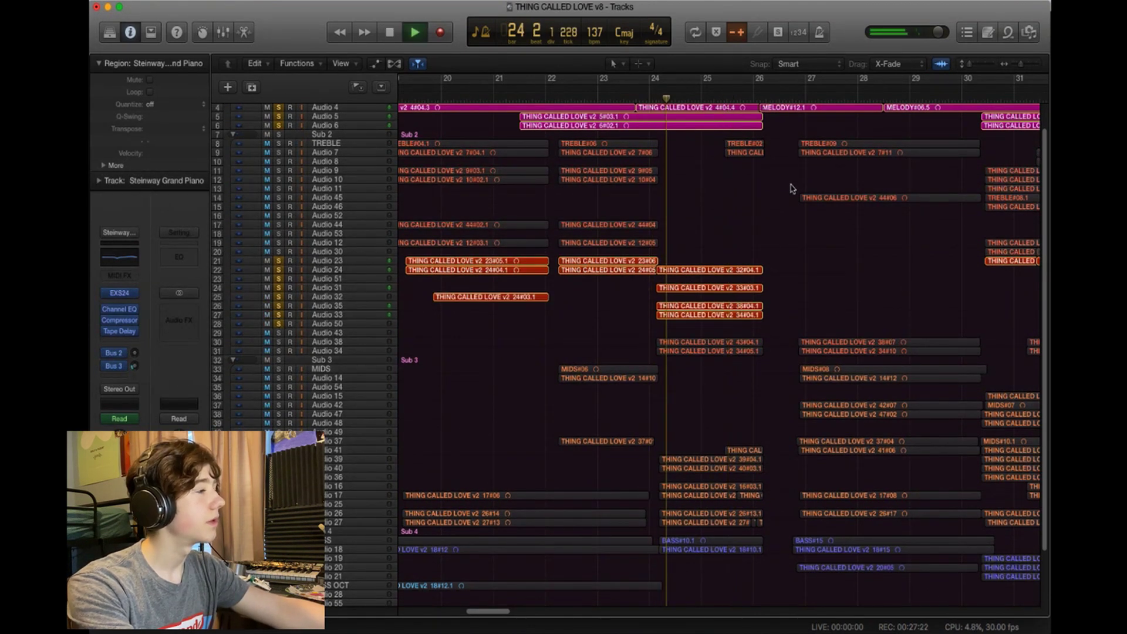
scroll(708, 259, "down", 4)
key("space")
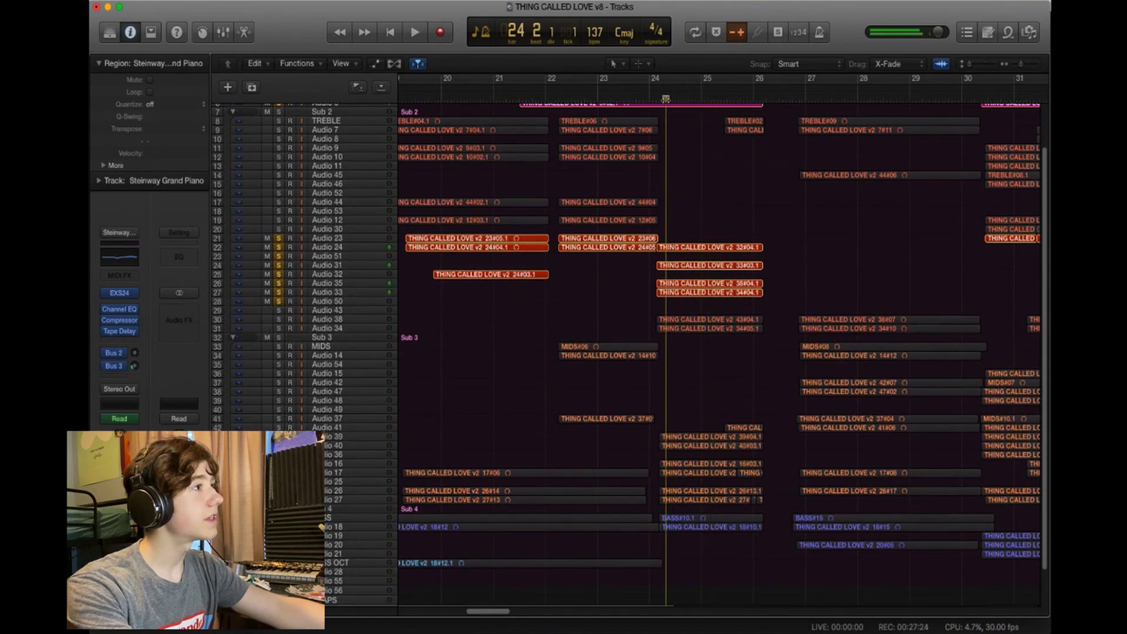
Remove Audio 23, Audio 24, Audio 51 and Audio 31 from the solos and listen from just before bar 24 to bar 25
left_click_drag(280, 238, 281, 264)
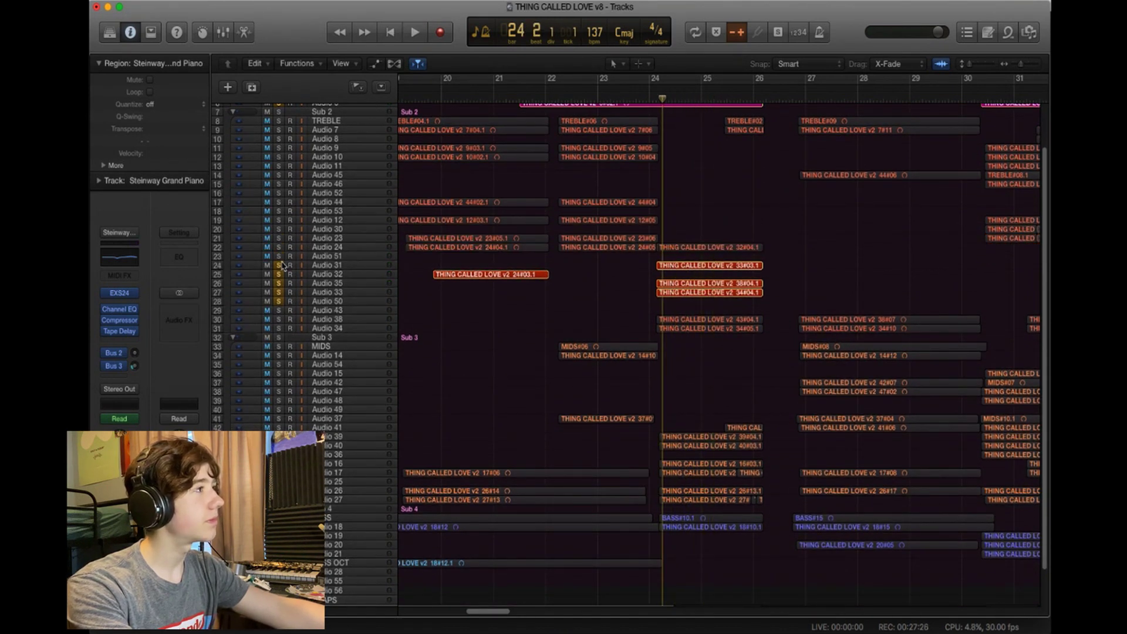
key("ctrl+alt+super+m")
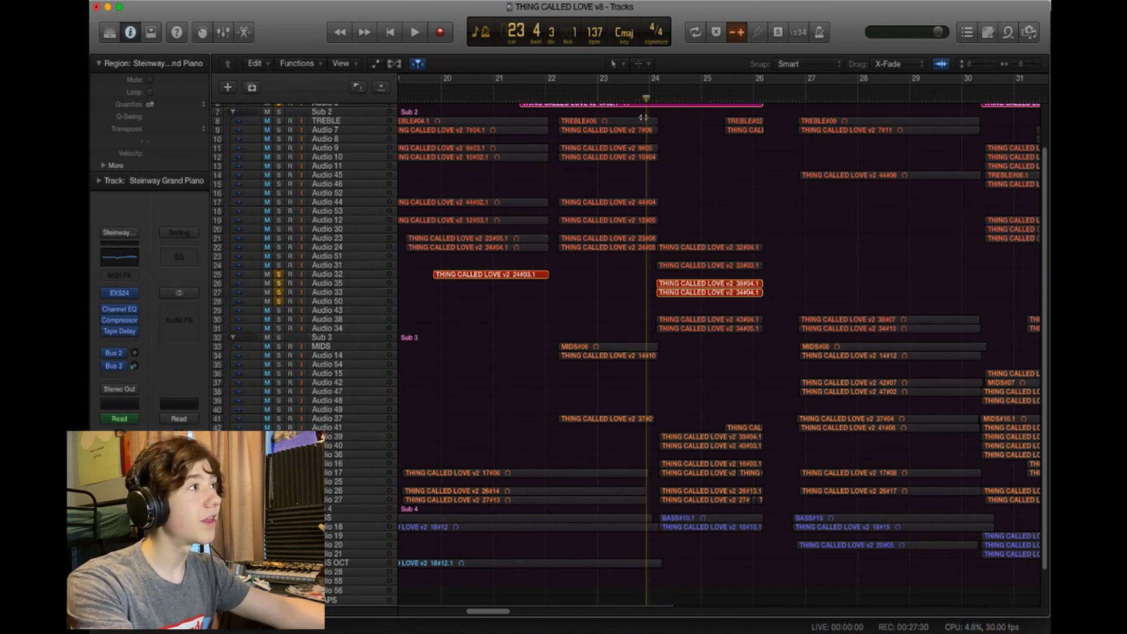
key("space")
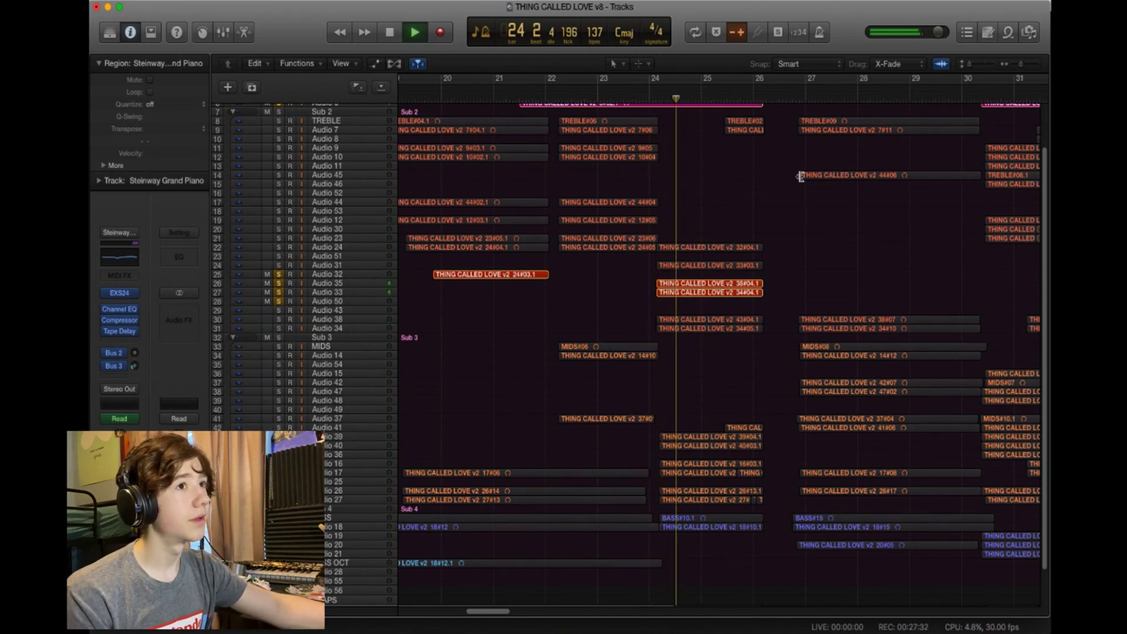
key("space")
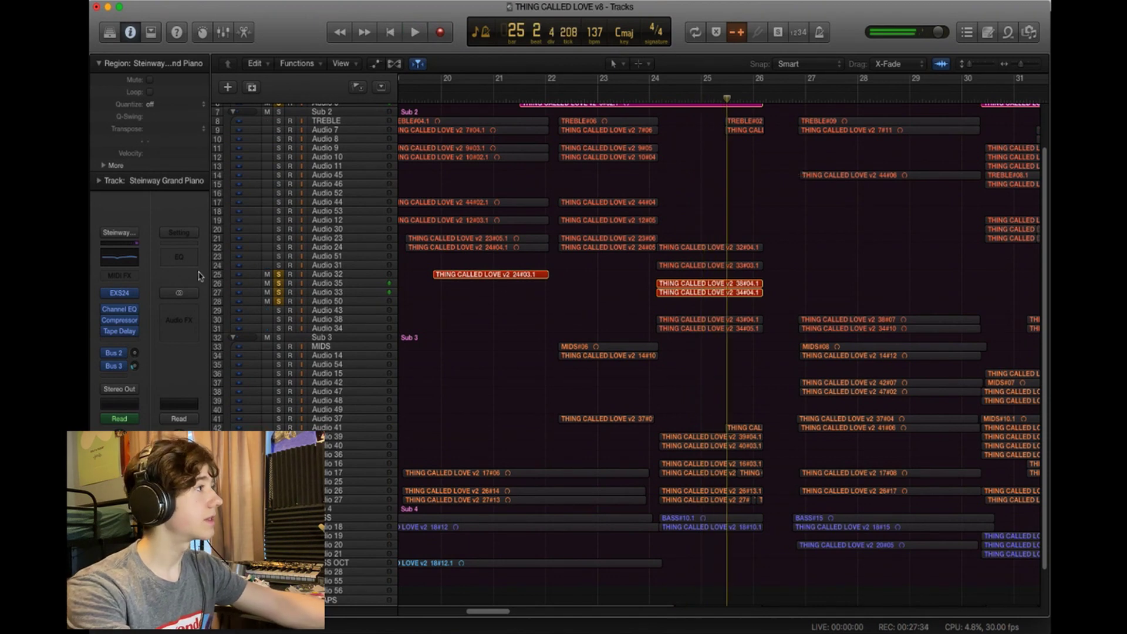
Add Audio 38 and Audio 34, plus Audio 23, Audio 24, Audio 51 and Audio 31, to the solos while listening from bar 24
left_click_drag(279, 320, 279, 328)
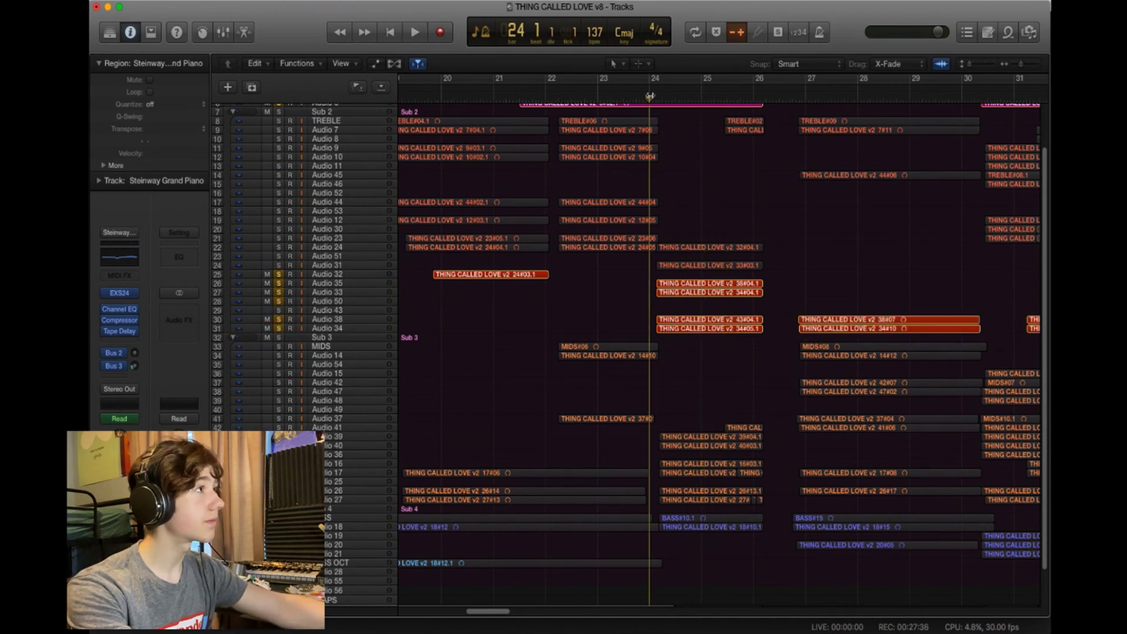
key("space")
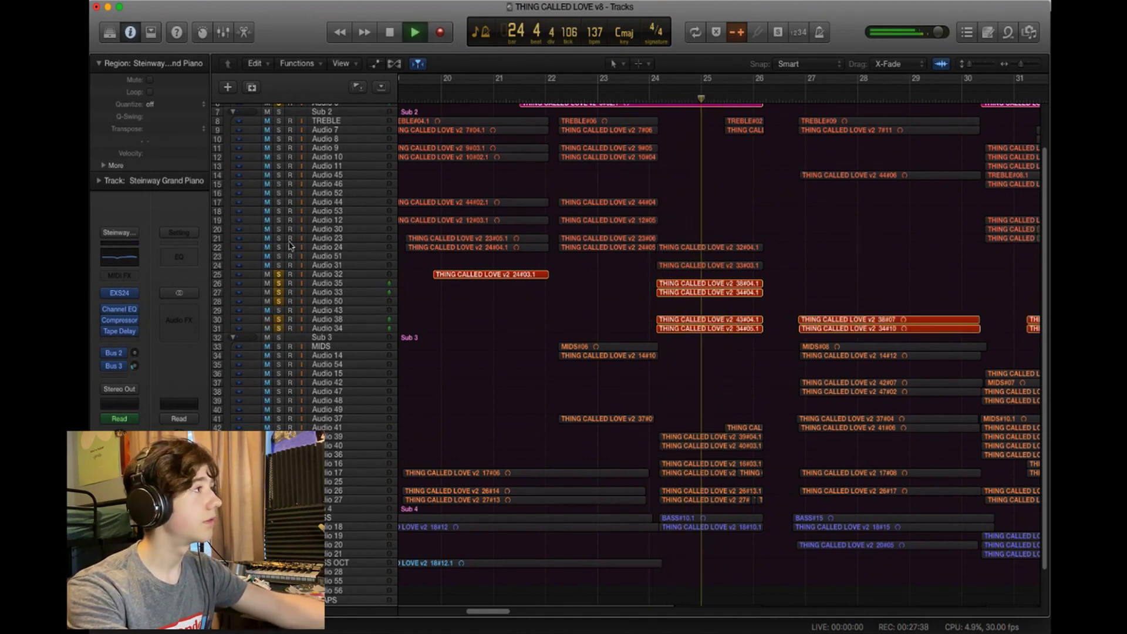
left_click_drag(278, 239, 278, 265)
key("space")
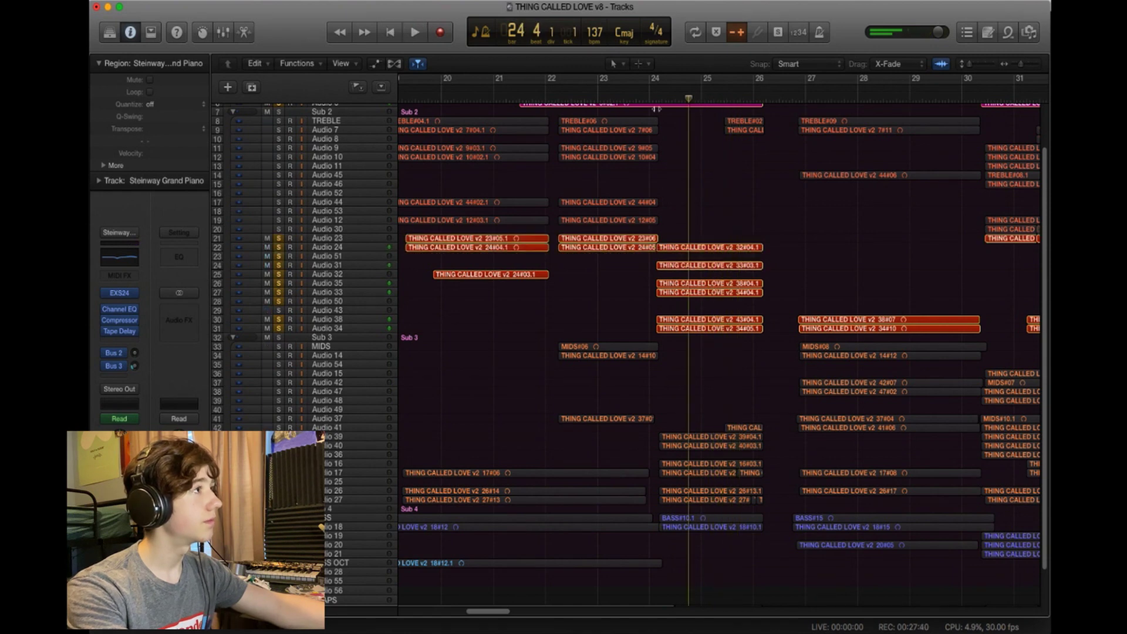
Add the mid tracks from Audio 41 down and the bass tracks to the solos, listen to bar 26, and clear these solos
scroll(397, 354, "down", 2)
left_click_drag(278, 387, 278, 523)
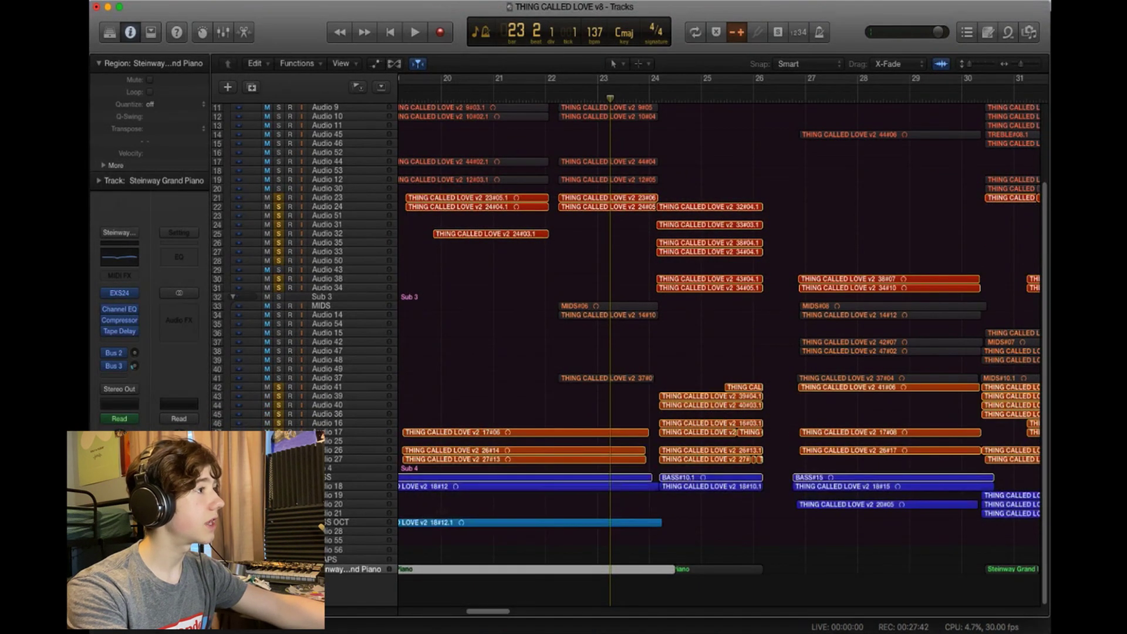
key("space")
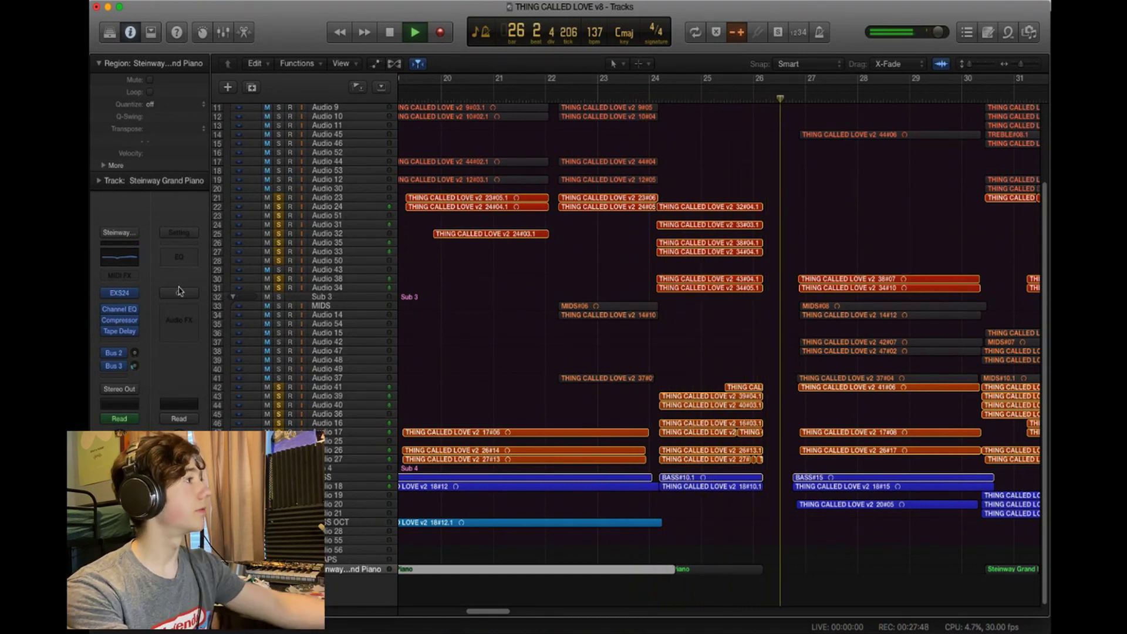
left_click(288, 201, "alt")
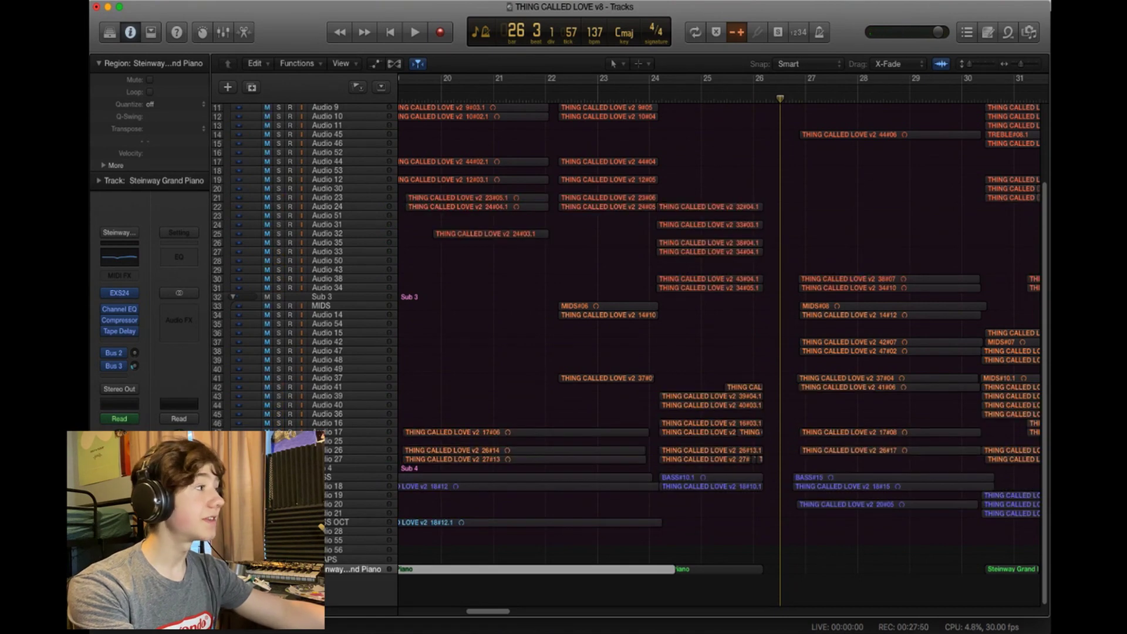
Solo the Sub 5 melody group and listen to it from bar 26 to bar 29
scroll(558, 394, "up", 5)
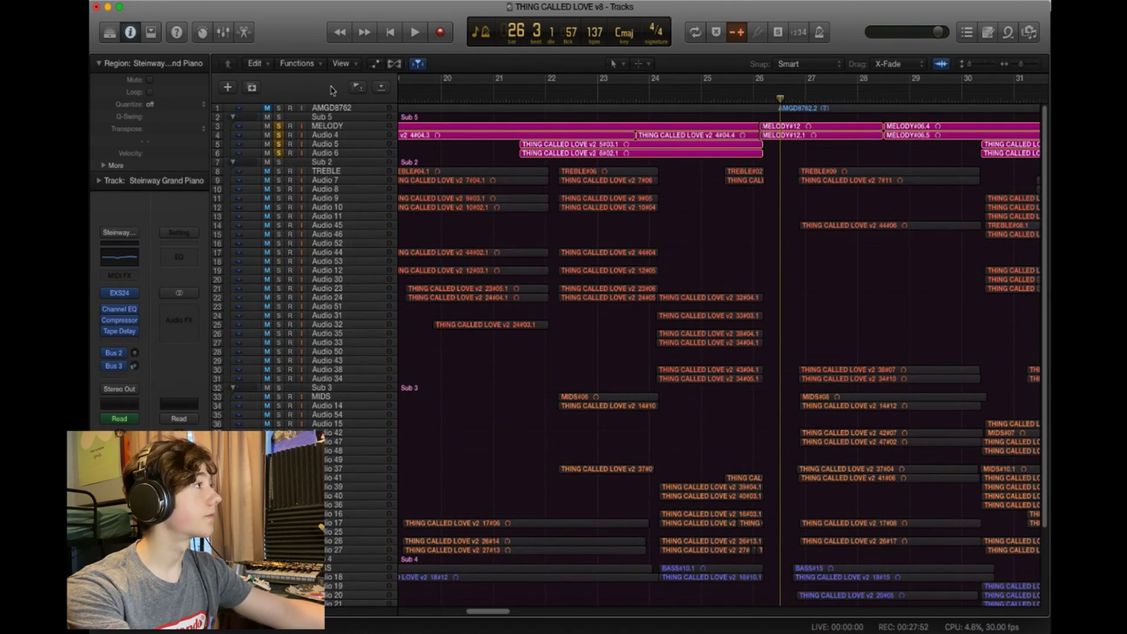
left_click_drag(281, 126, 279, 153)
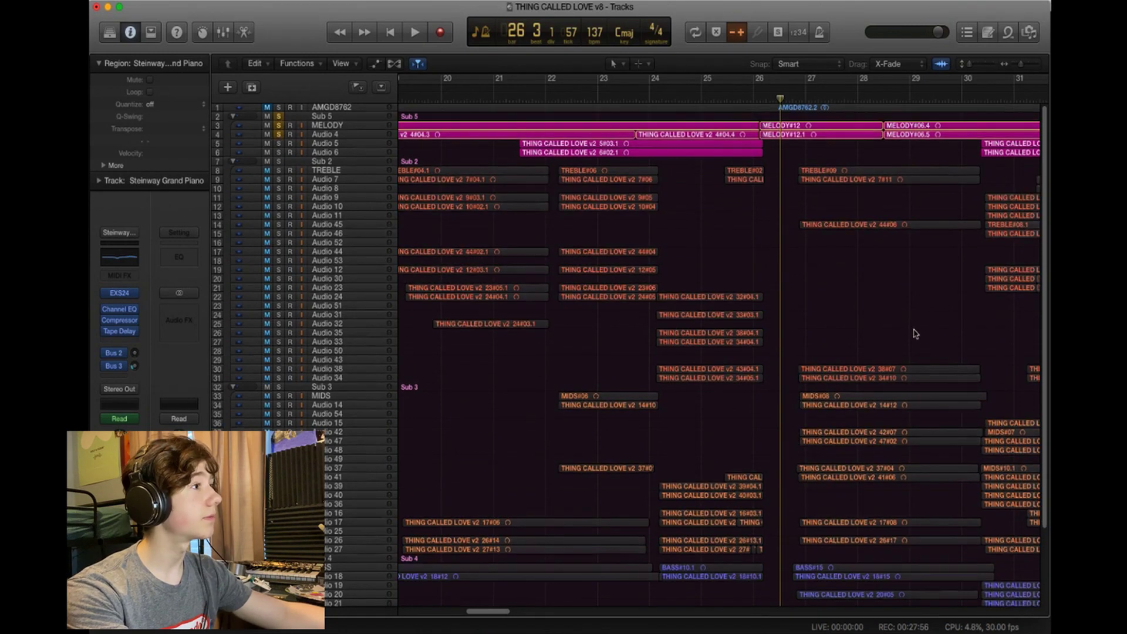
scroll(836, 394, "down", 5)
key("space")
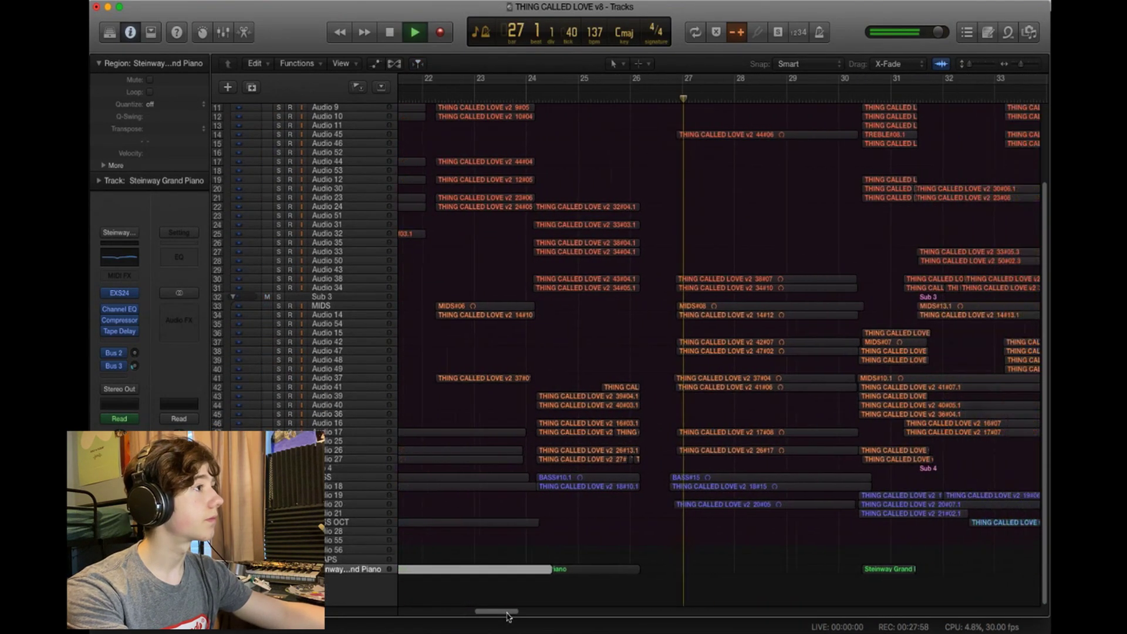
scroll(534, 364, "up", 5)
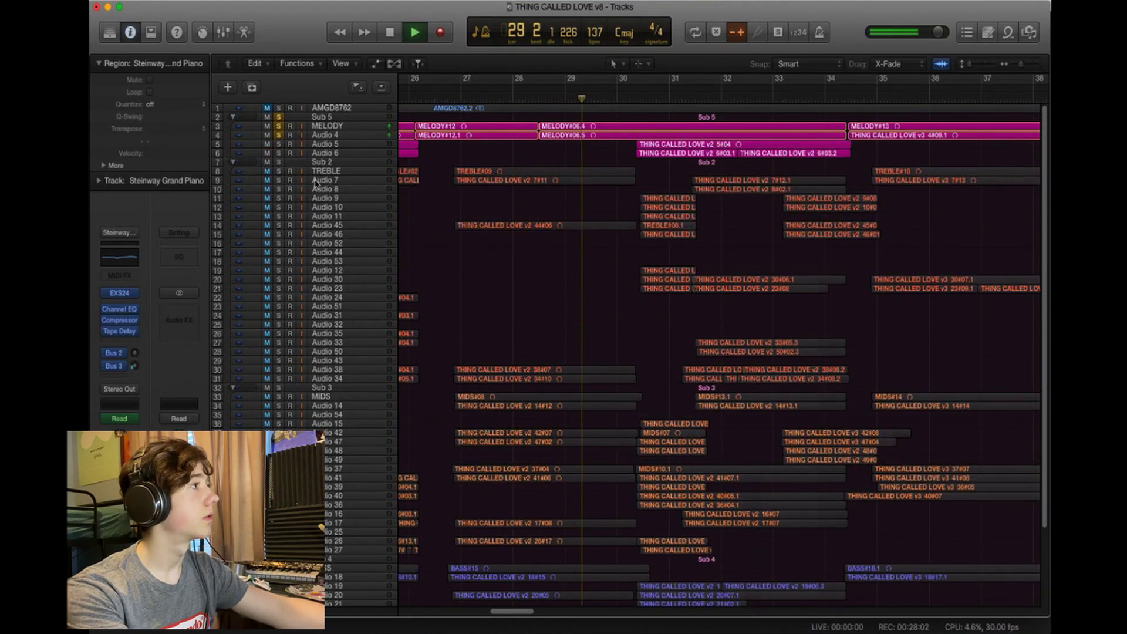
key("space")
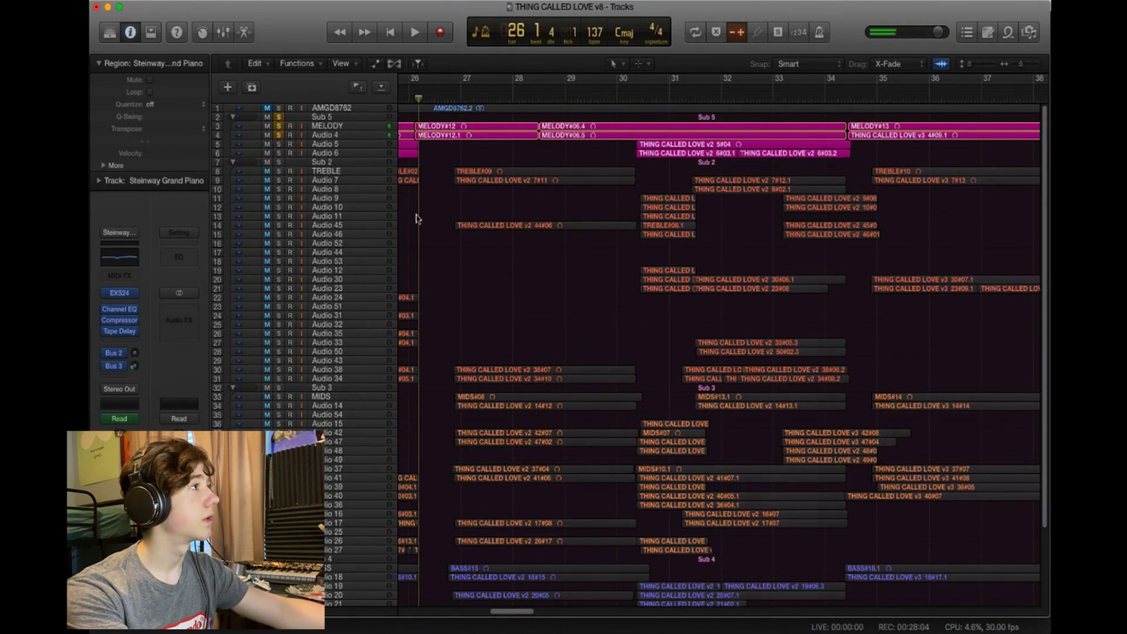
Add the Sub 2, Sub 3 and Sub 4 groups to the solo and listen to all layers from bar 26 to bar 30
left_click(278, 163)
left_click(279, 388)
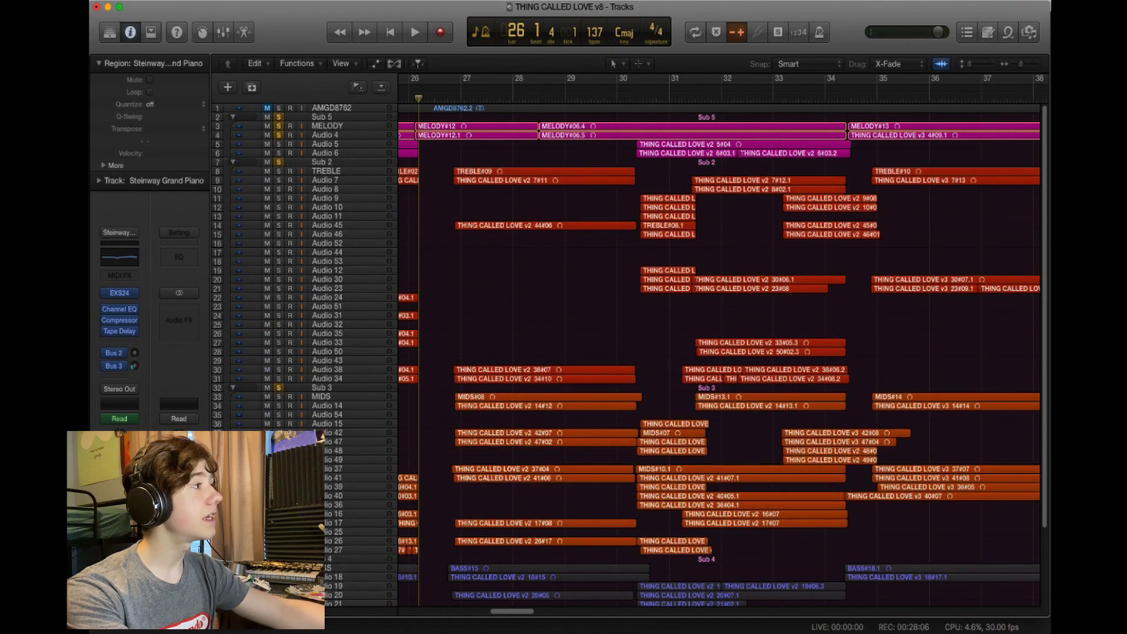
left_click(279, 559)
scroll(561, 381, "down", 3)
key("space")
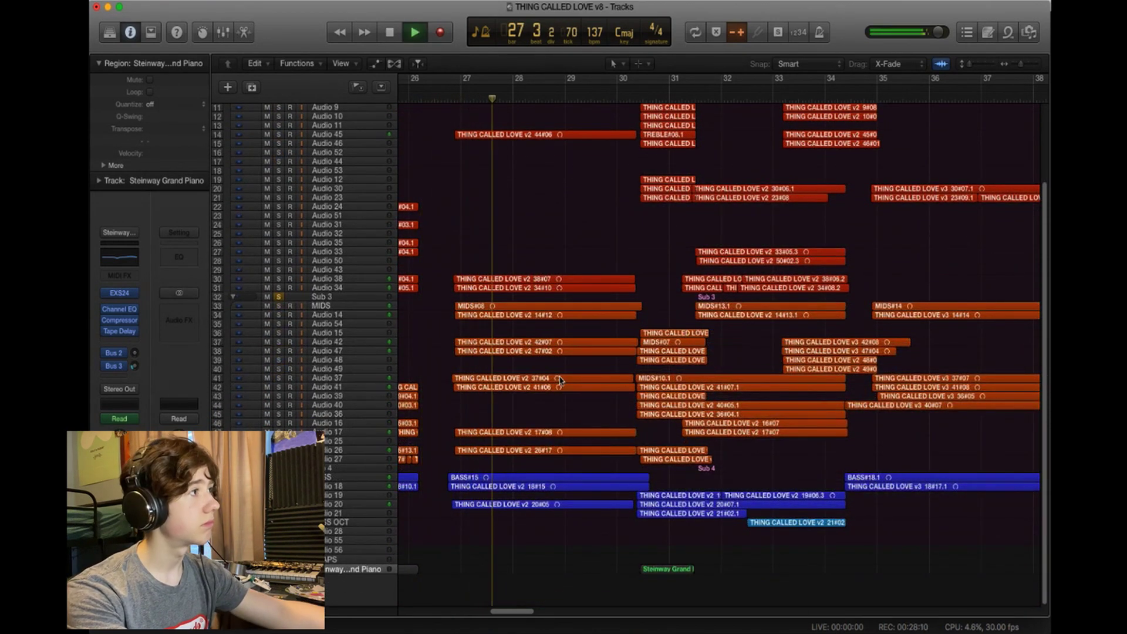
scroll(532, 282, "up", 5)
scroll(530, 293, "down", 5)
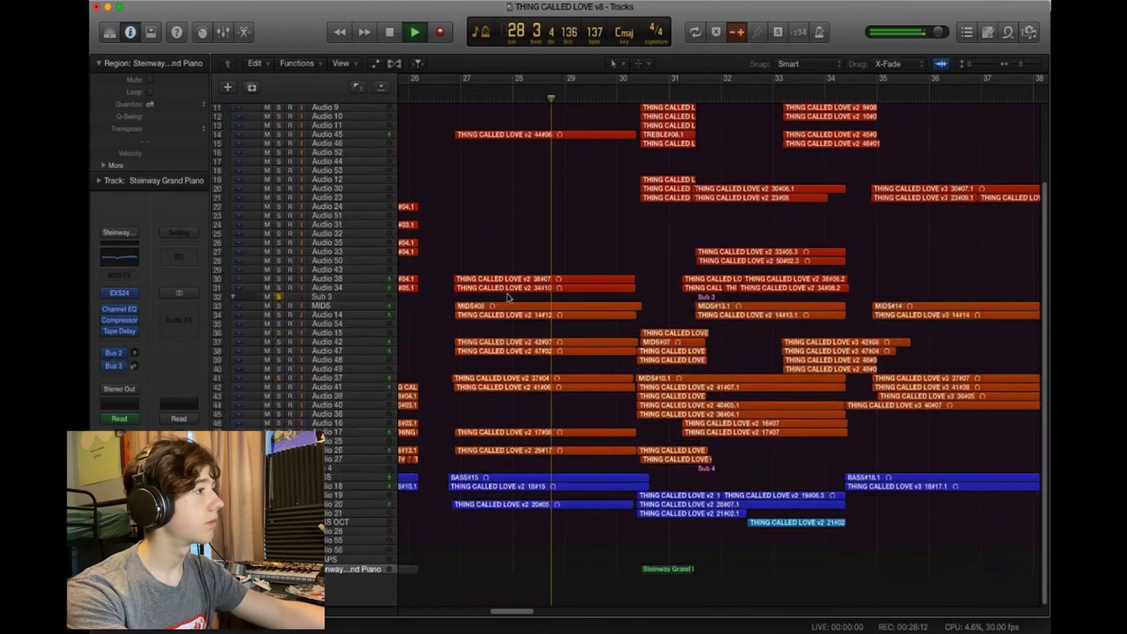
scroll(507, 297, "up", 4)
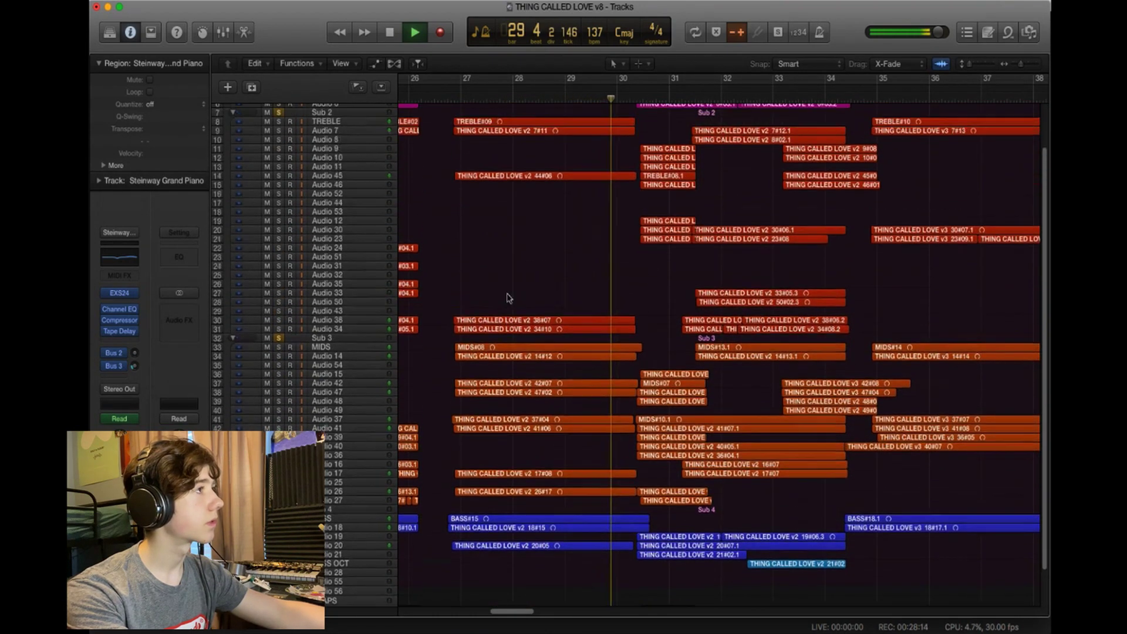
key("space")
scroll(513, 258, "up", 3)
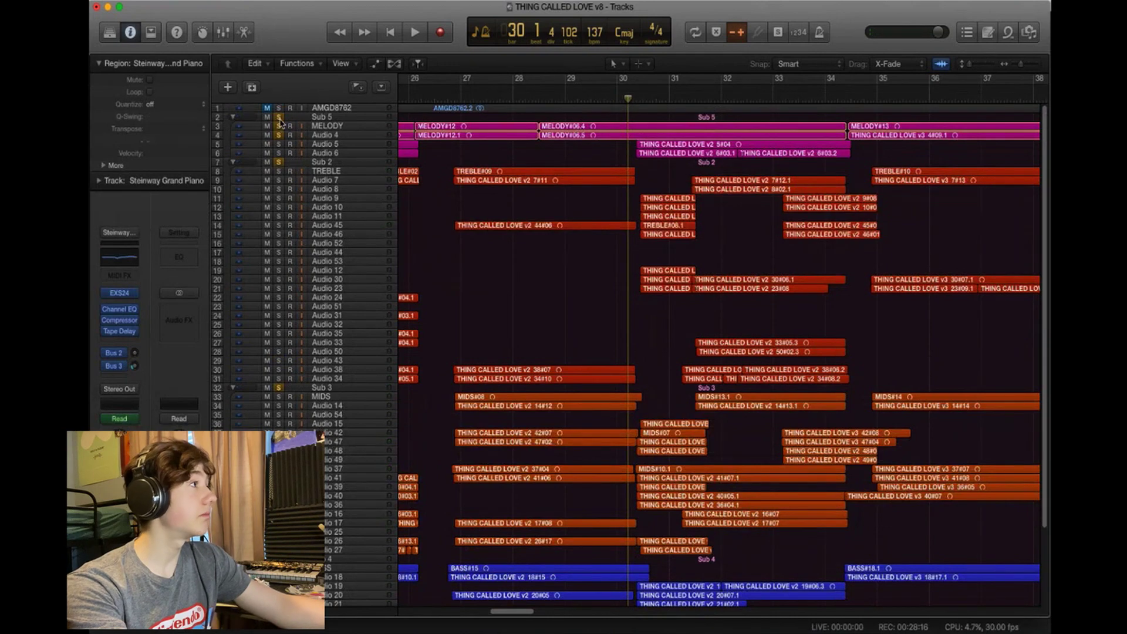
key("space")
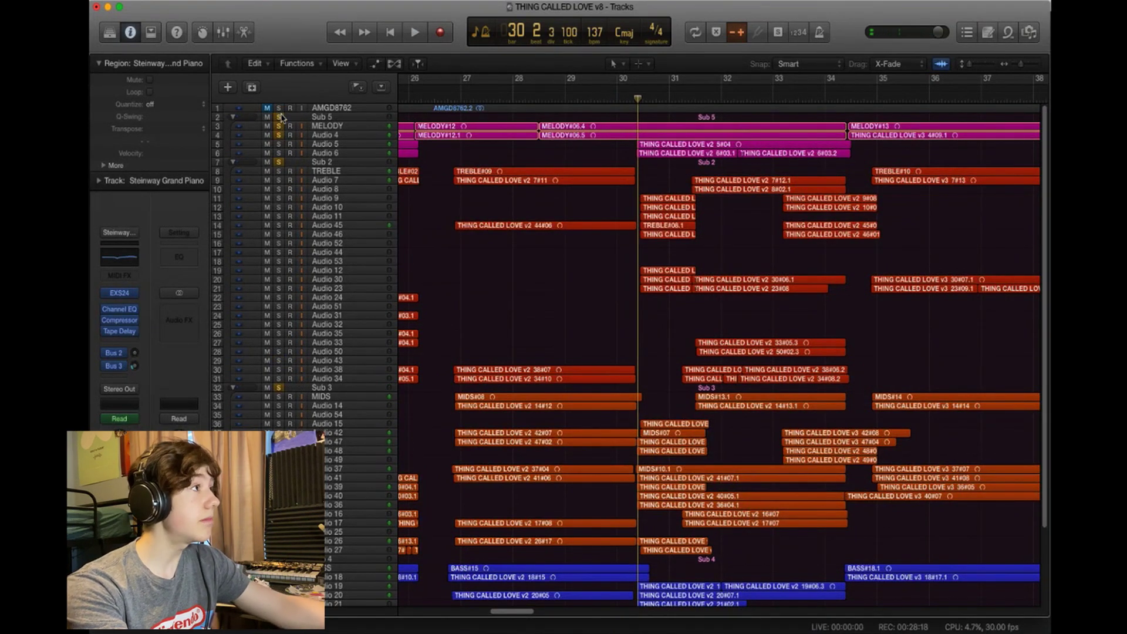
Remove the solos from Sub 5, Sub 2 and Sub 3 and listen to the Sub 4 bass from just before bar 27 to bar 29
left_click(279, 117)
left_click(279, 162)
scroll(282, 258, "down", 2)
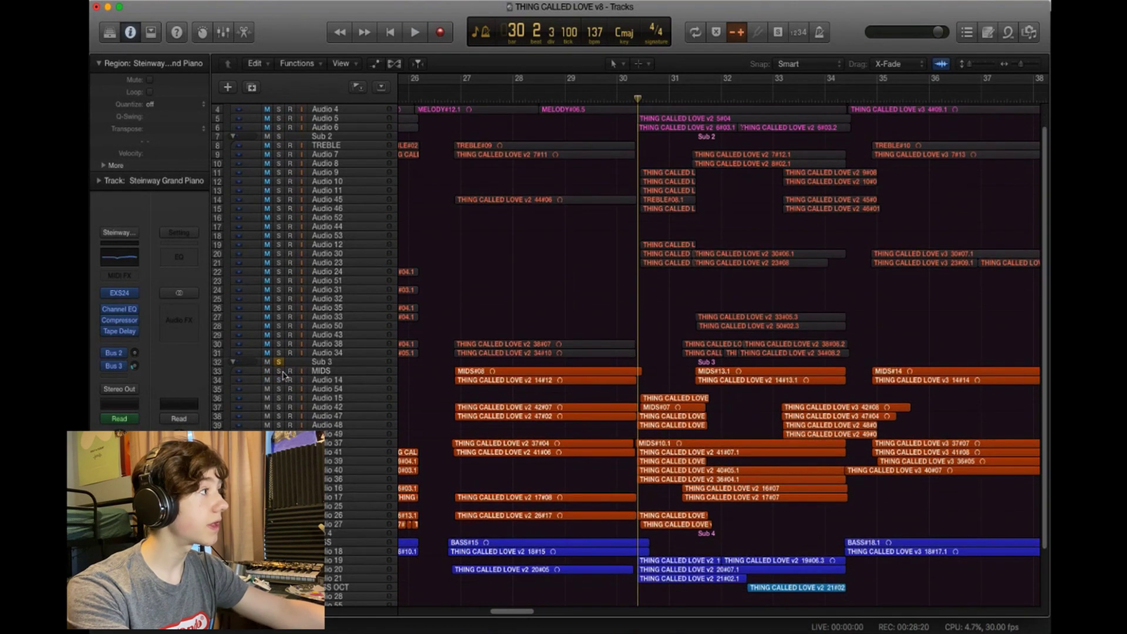
left_click(280, 362)
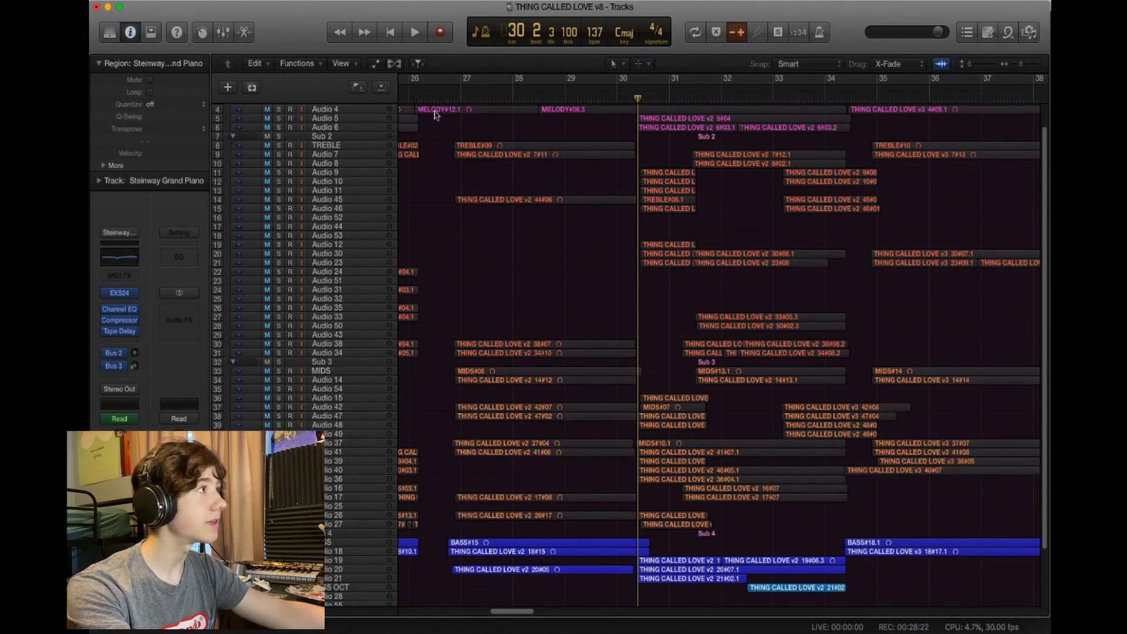
double_click(449, 97)
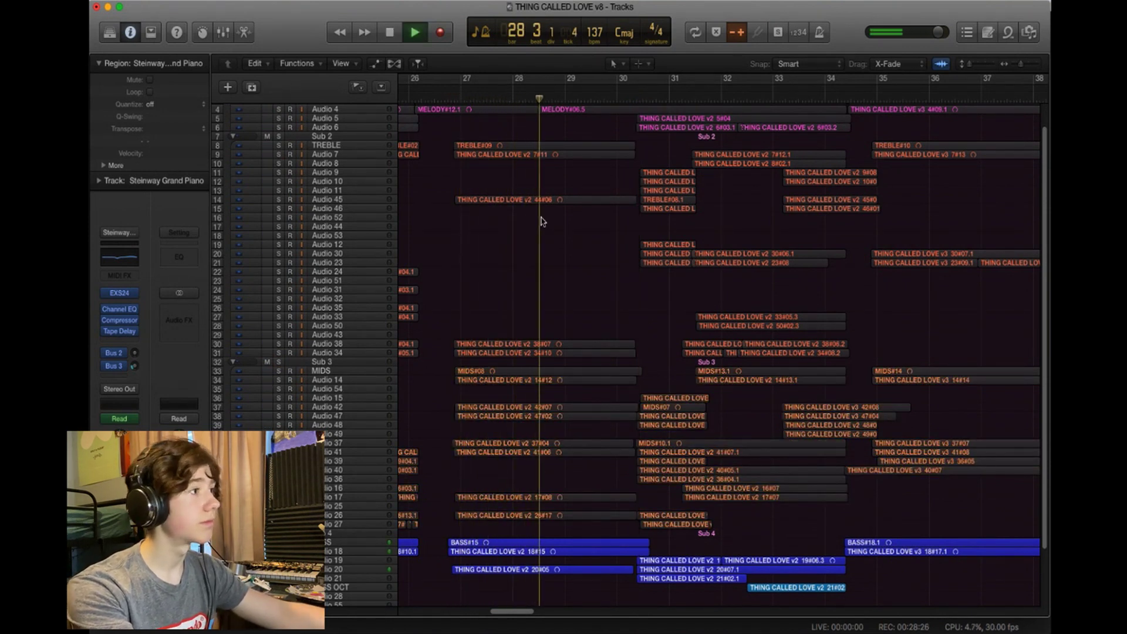
scroll(568, 428, "down", 3)
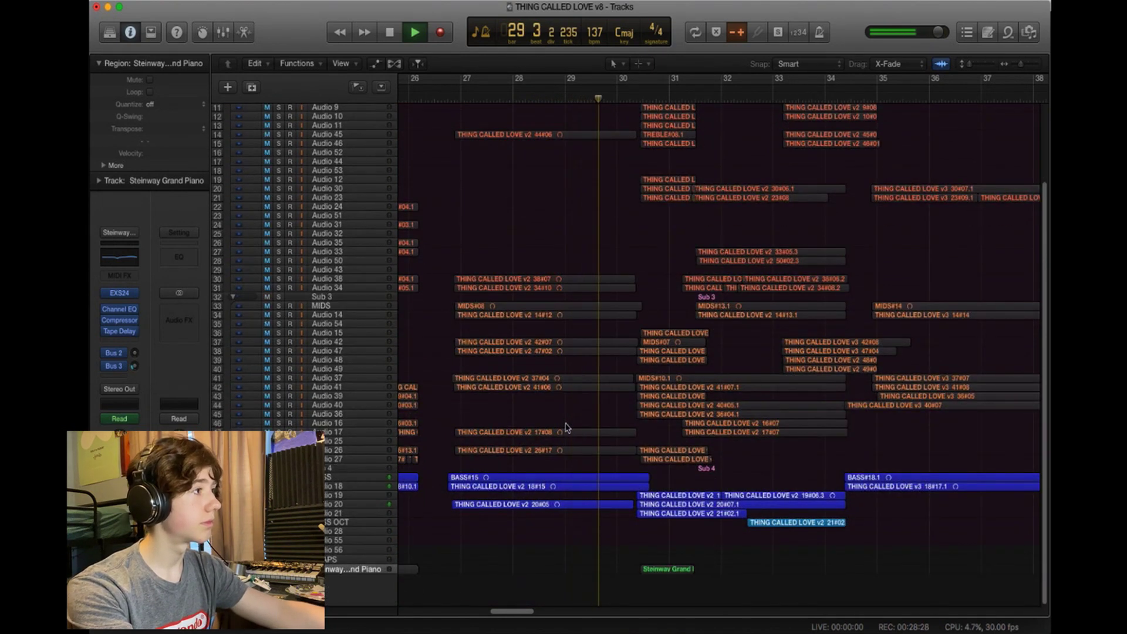
key("space")
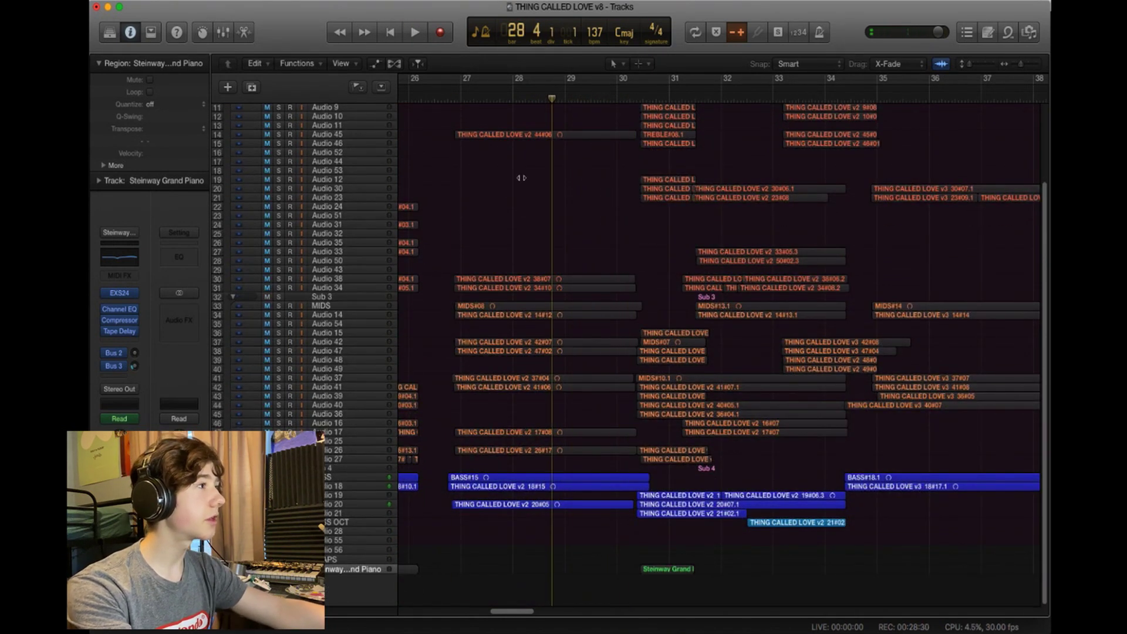
Solo the AMGD8762 track in place of the bass, listen from just before bar 27 to bar 28, and remove its solo
scroll(327, 470, "up", 4)
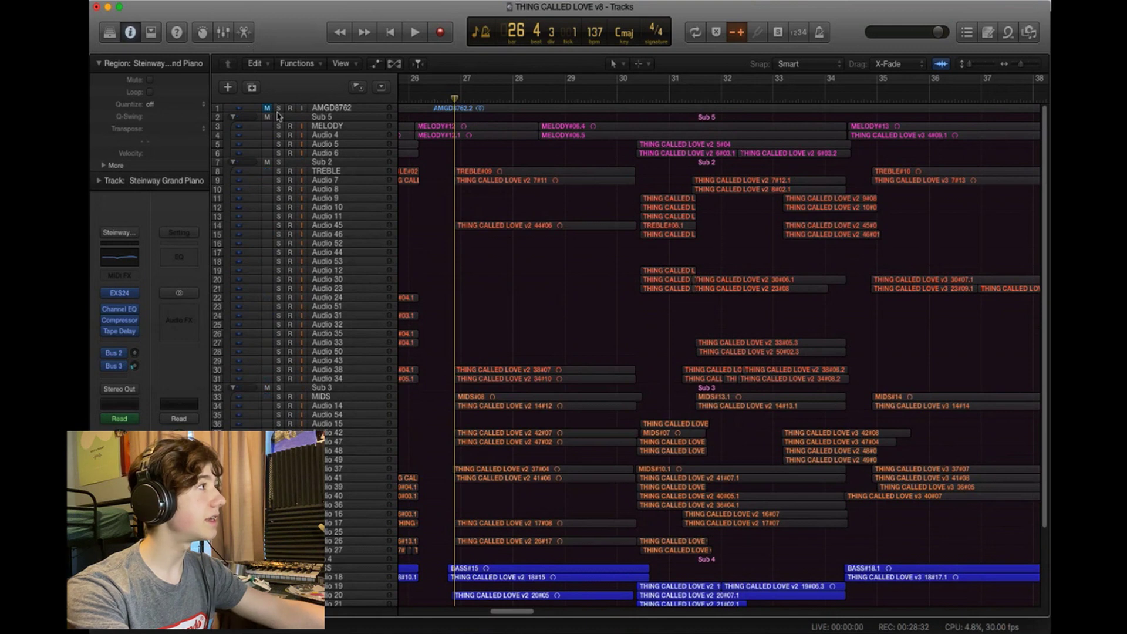
left_click(279, 109)
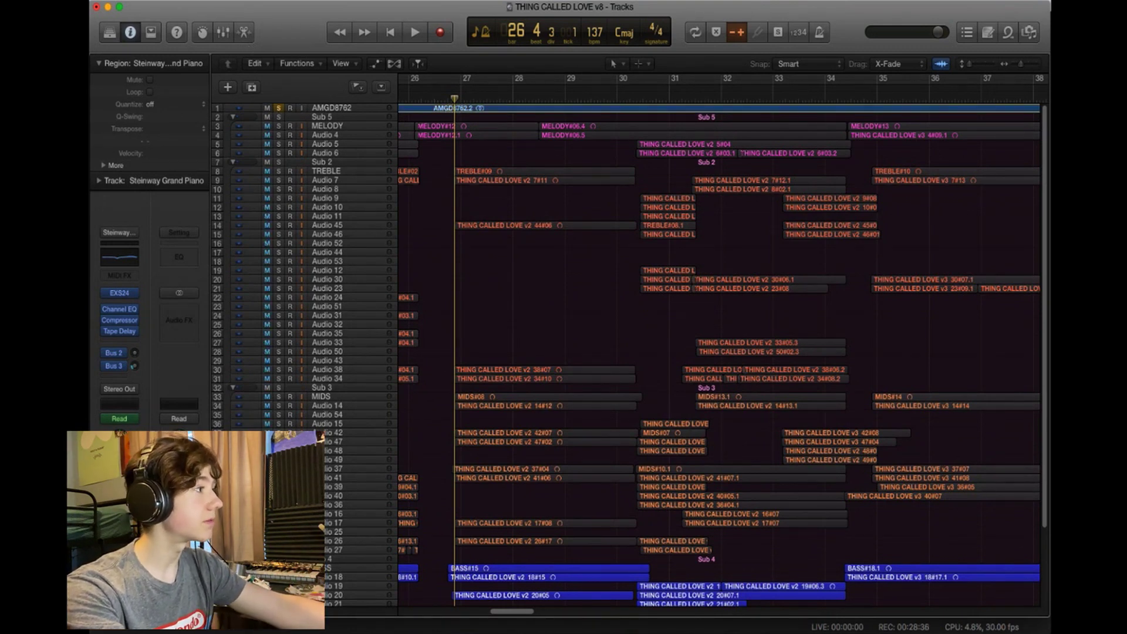
left_click(470, 206)
key("space")
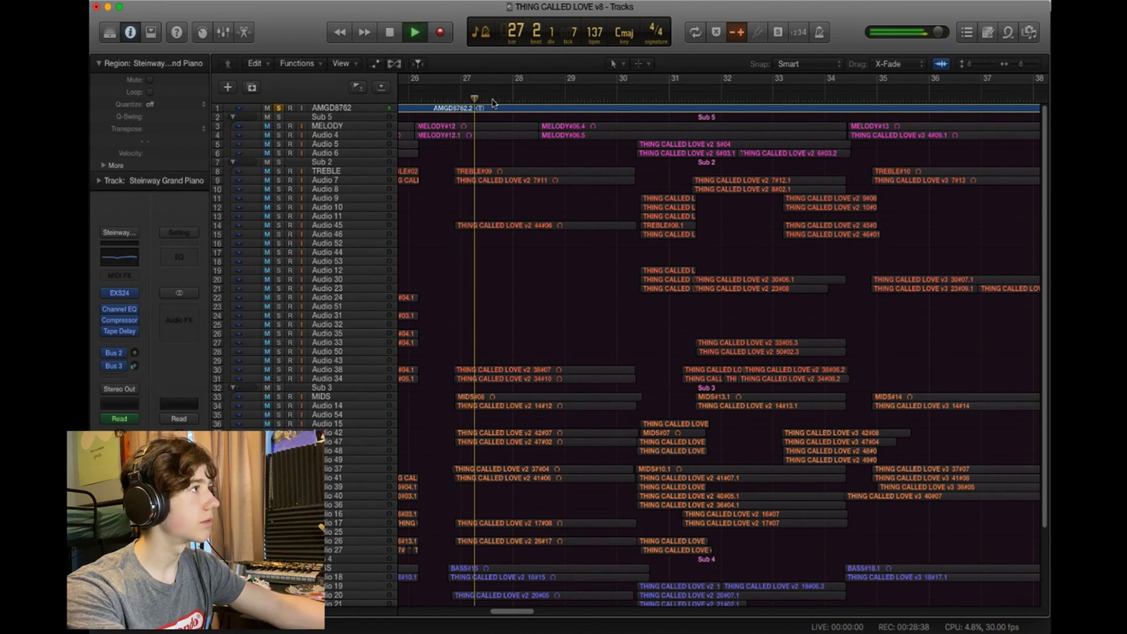
key("space")
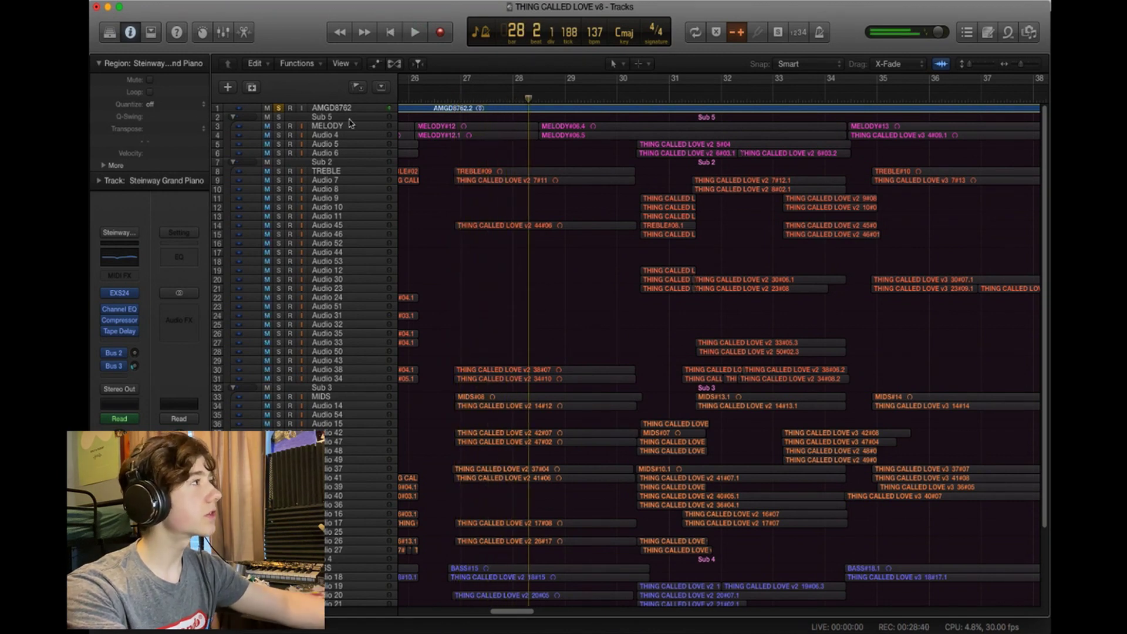
left_click(271, 113)
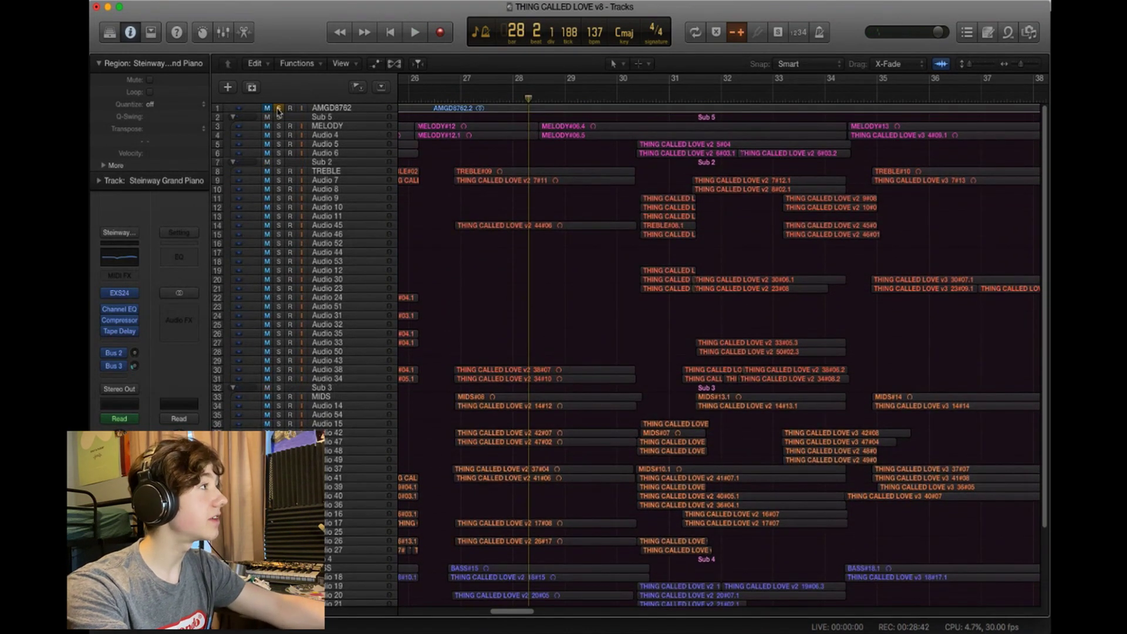
Solo the Sub 4 bass and play from just before bar 27, adding the Audio 26, Audio 27 and Audio 16 mid tracks
scroll(307, 405, "down", 5)
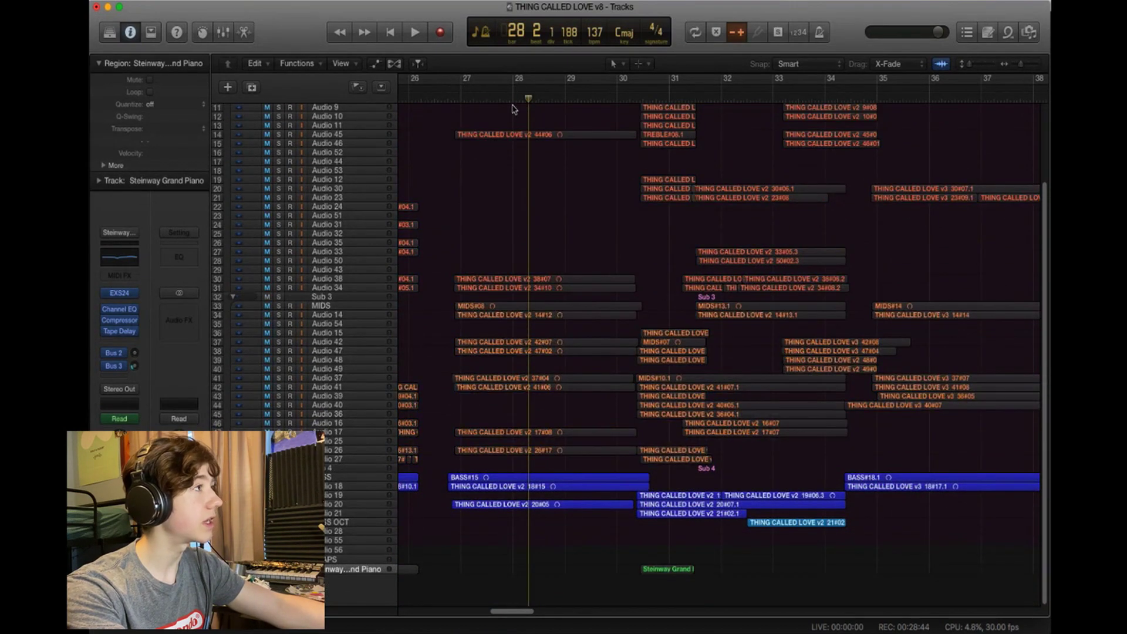
left_click_drag(512, 109, 455, 115)
key("space")
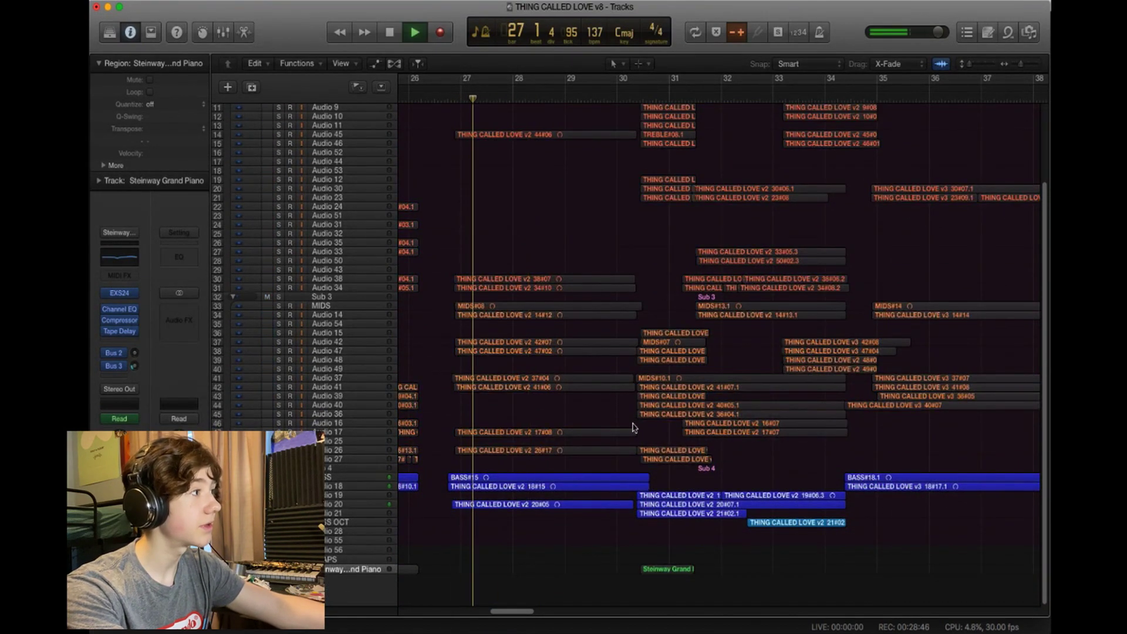
left_click(634, 451)
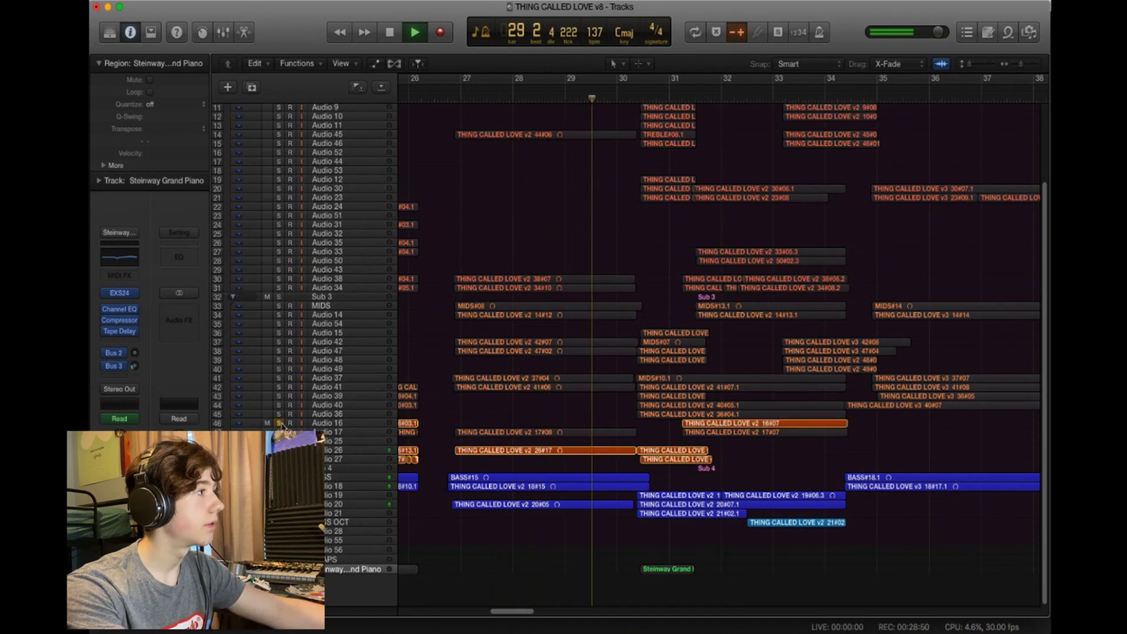
Solo the whole Sub 3 mids group in place of the bass and listen up to bar 30
left_click(279, 296)
key("space")
scroll(282, 299, "up", 5)
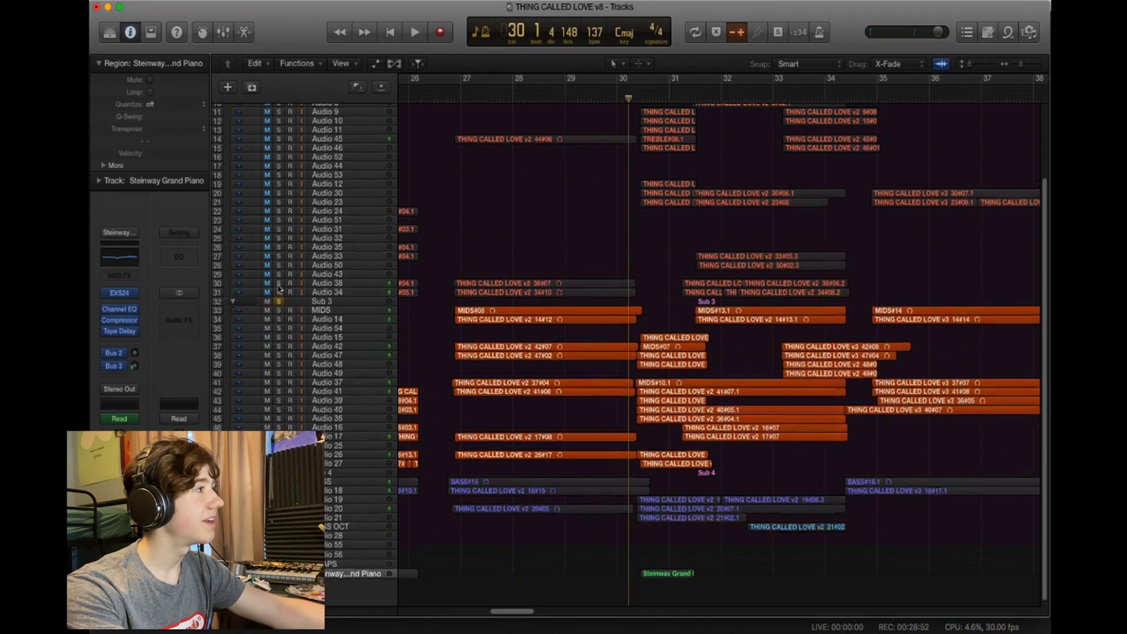
Add the Sub 2 trebles to the soloed Sub 3 mids, listen from bar 27 to bar 30, and remove both solos
left_click(279, 163)
left_click(463, 99)
key("space")
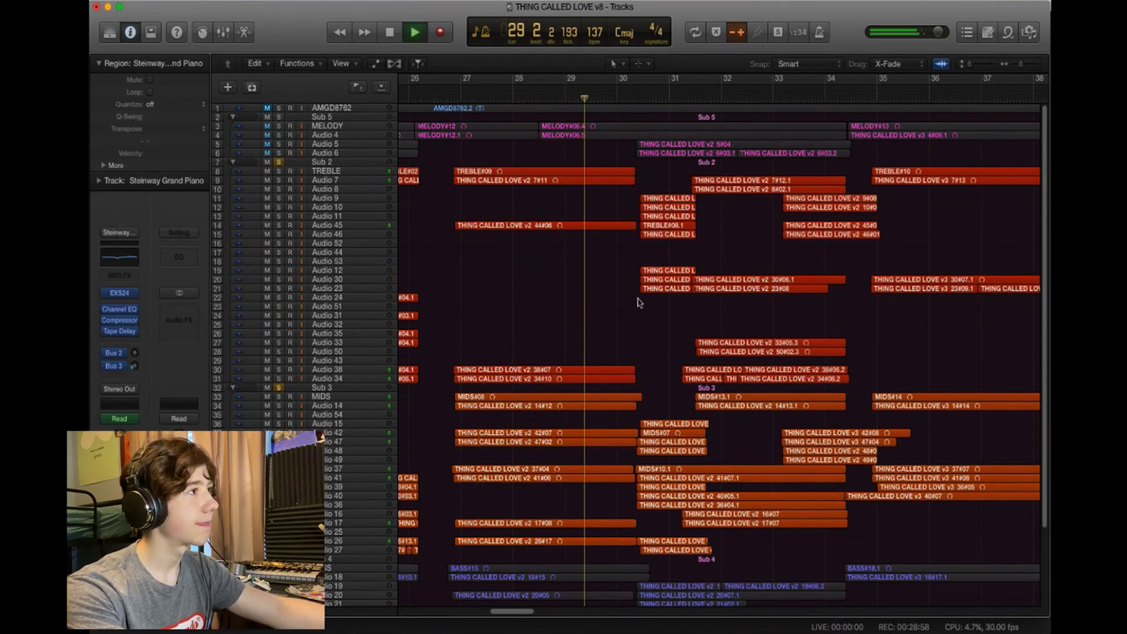
key("space")
left_click(280, 162)
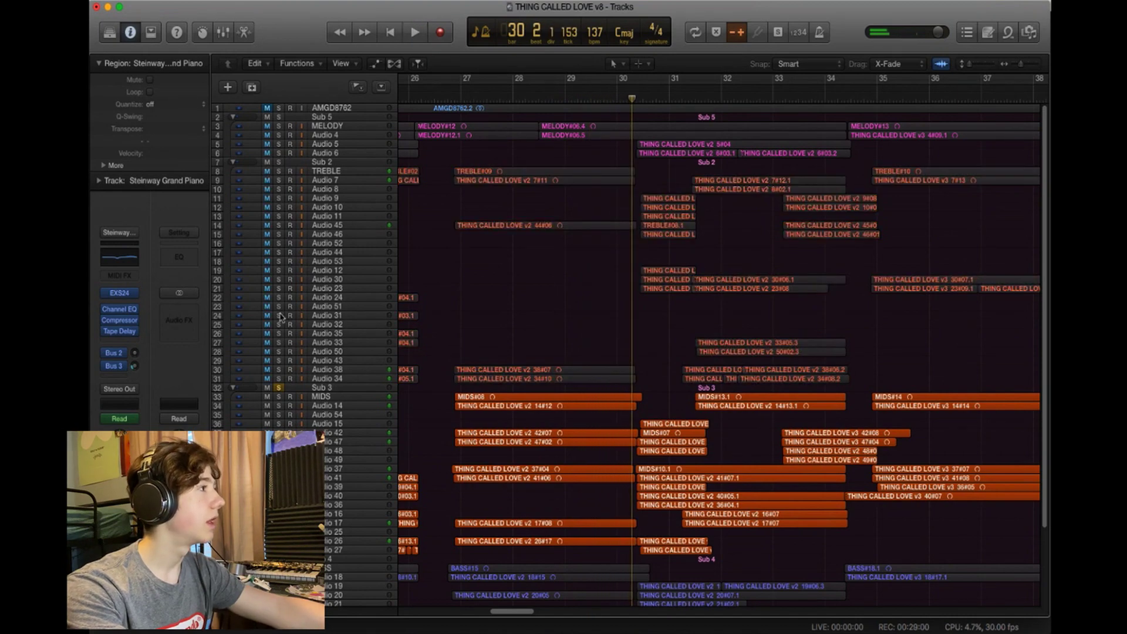
left_click(279, 387)
scroll(588, 141, "down", 1)
scroll(411, 135, "up", 1)
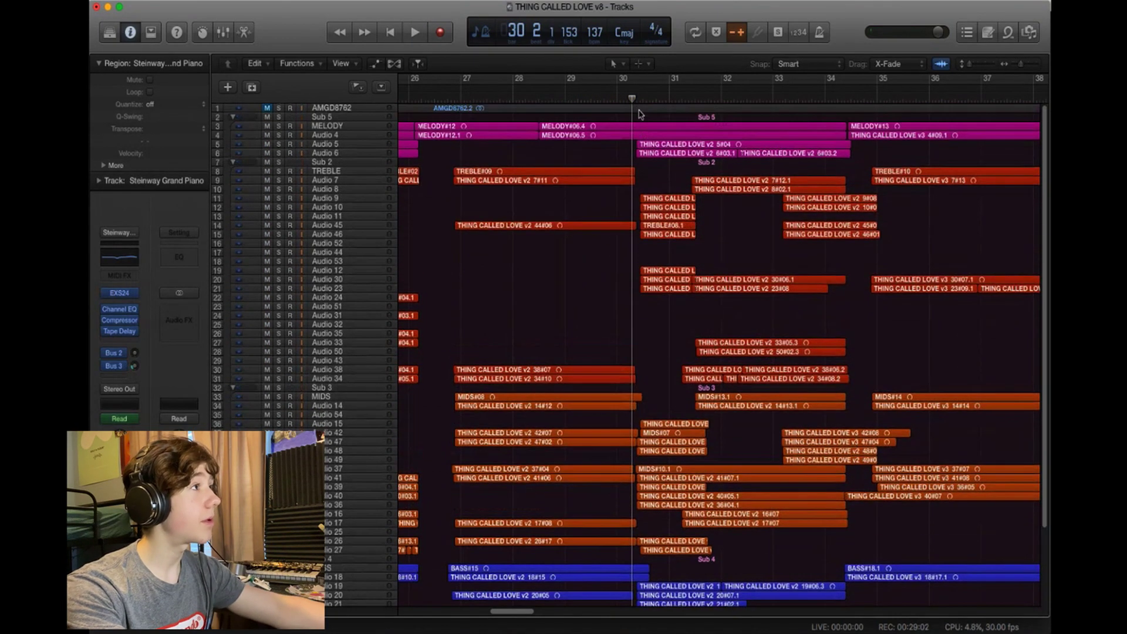
Solo the Sub 5 melody group and listen to it from bar 30
left_click(279, 125)
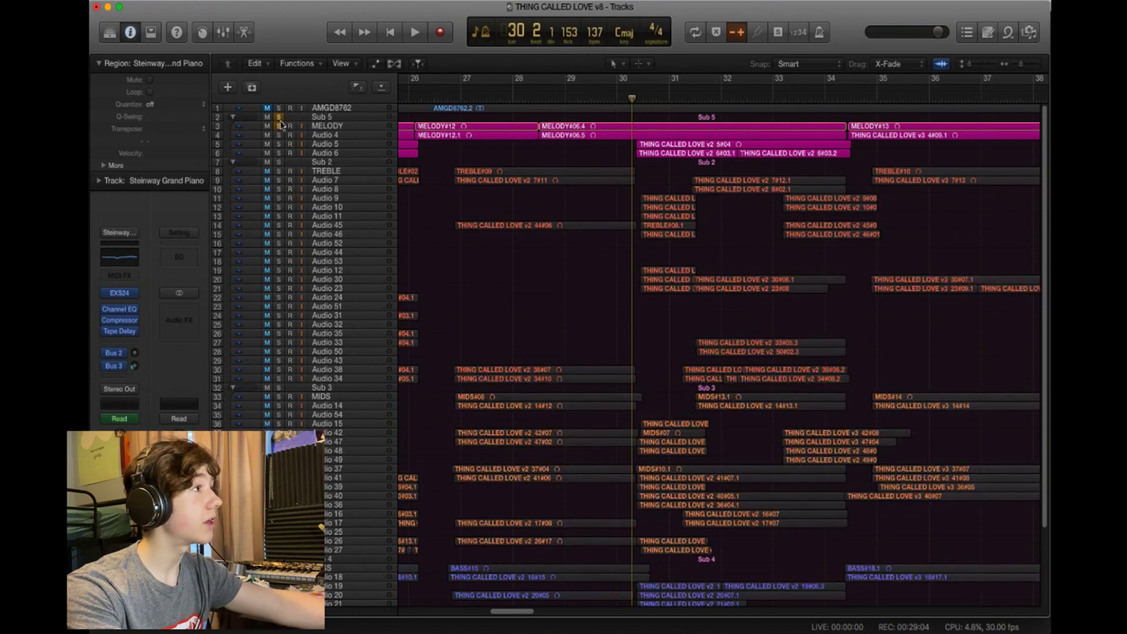
left_click(279, 126)
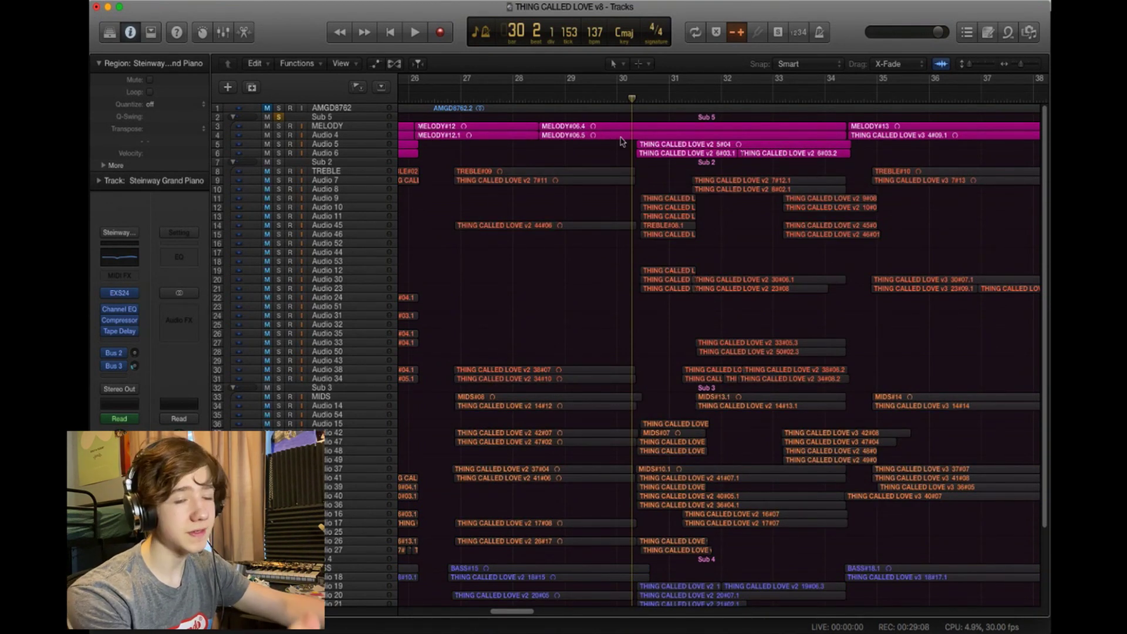
key("space")
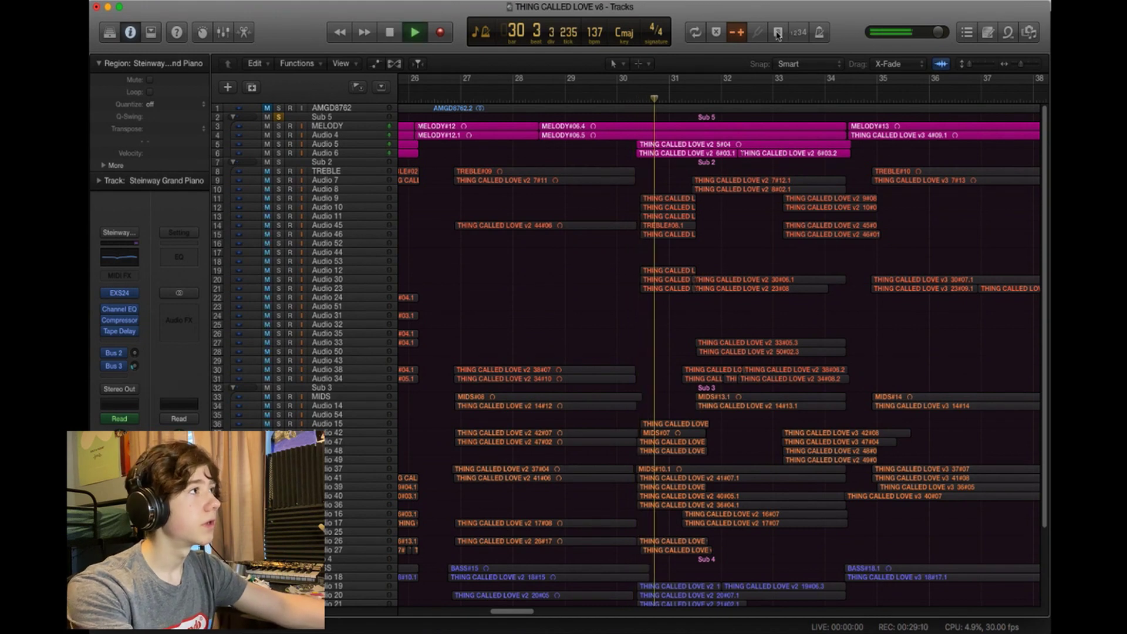
key("space")
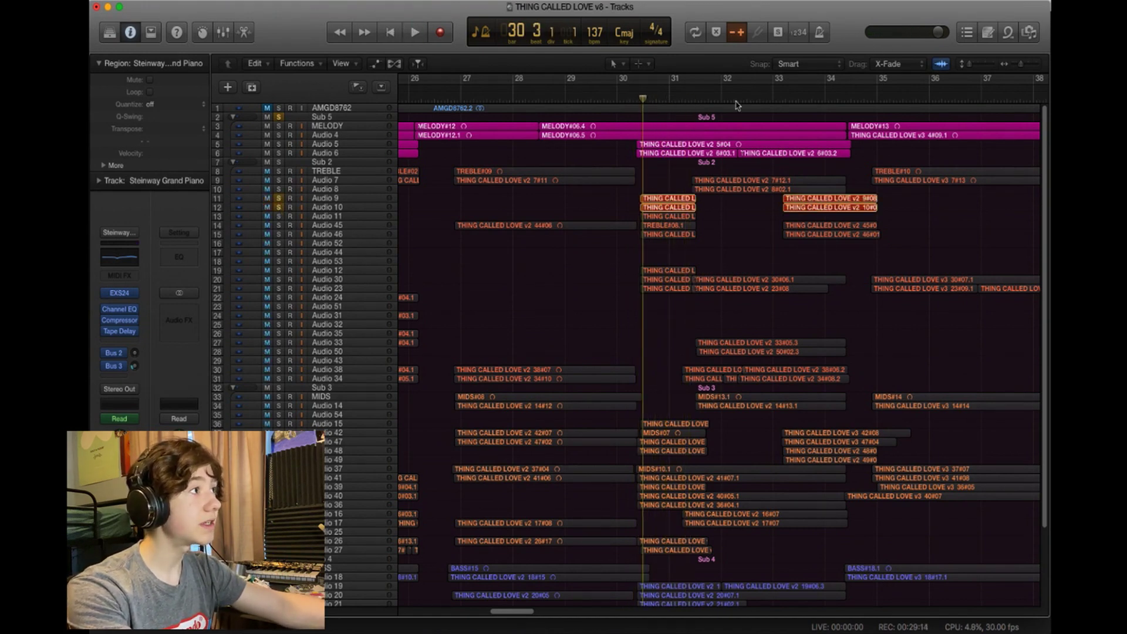
Solo treble tracks Audio 11, 45, 46, 52, 12, 30 and 23 alongside the melody and listen through the start of bar 31
left_click_drag(277, 216, 278, 243)
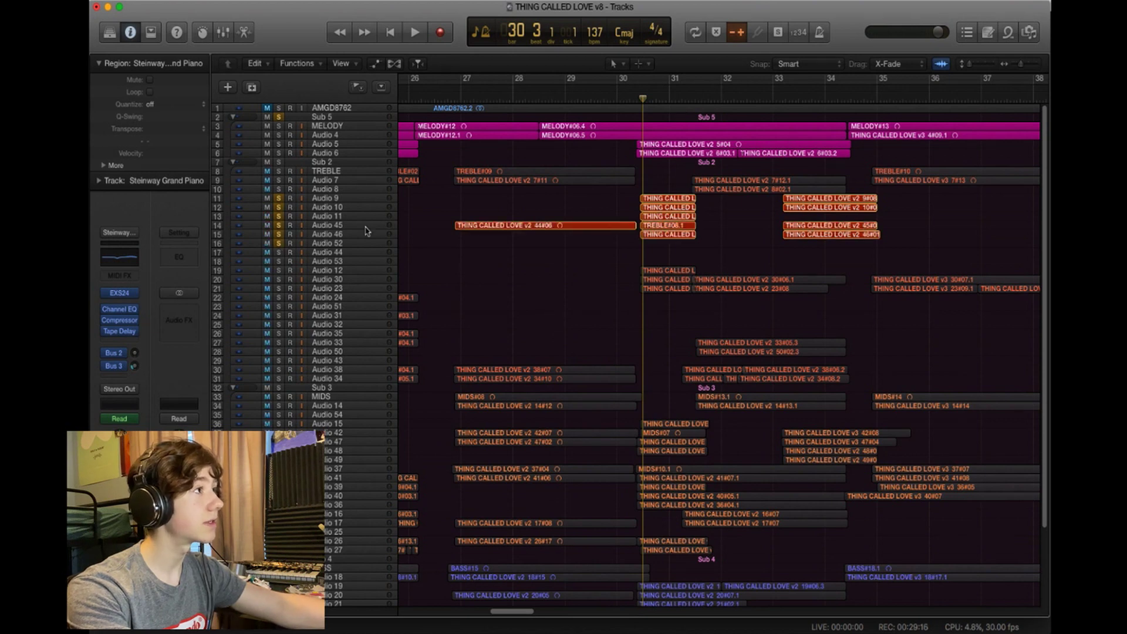
key("space")
key("space")
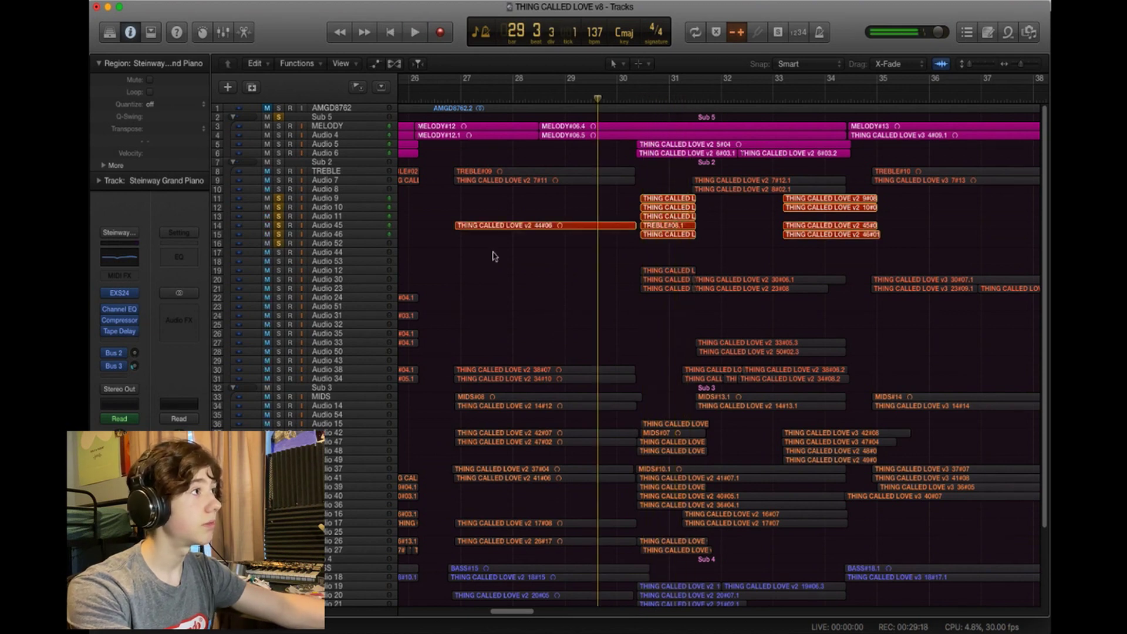
left_click_drag(279, 286, 279, 279)
key("space")
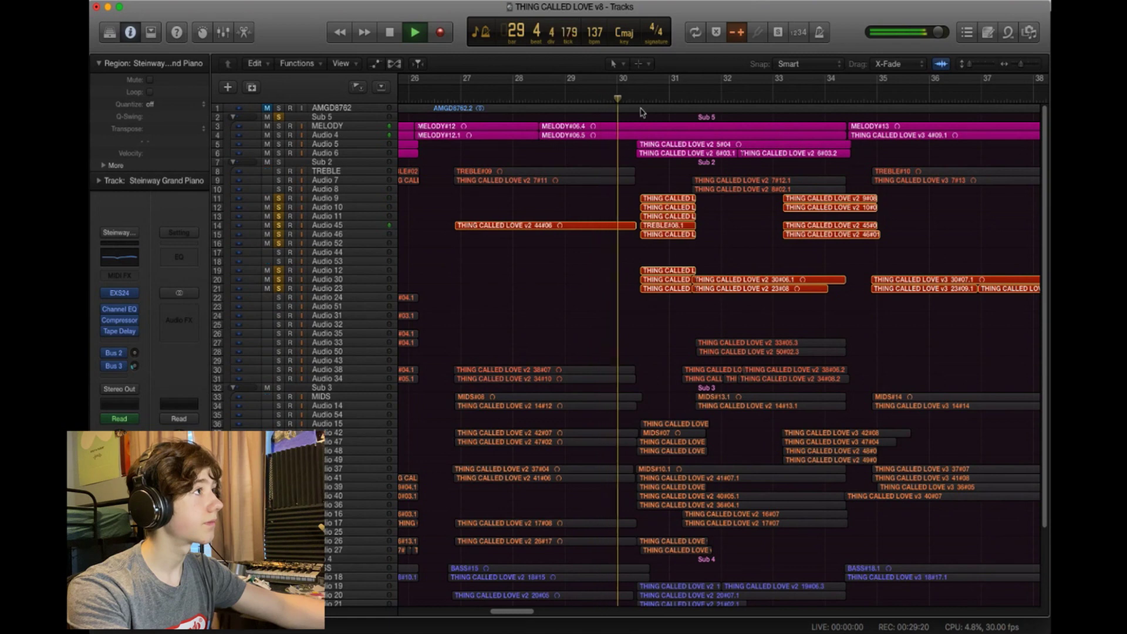
scroll(617, 317, "down", 2)
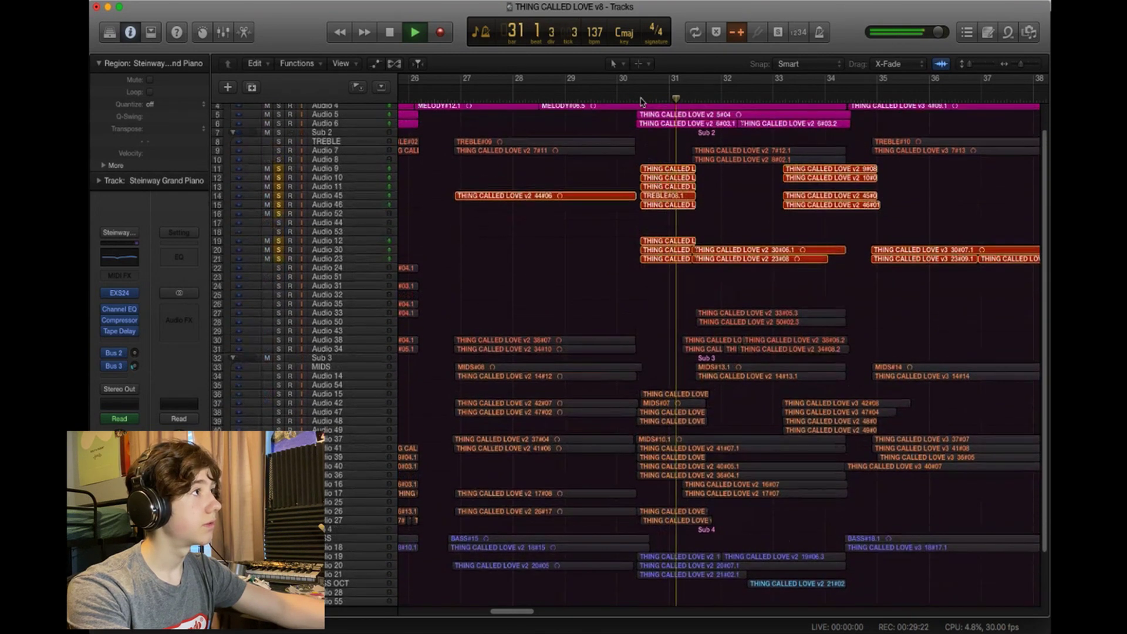
key("space")
Solo the Sub 3 mids group in place of the treble tracks and listen with the melody from bar 30 to bar 31
left_click(279, 358)
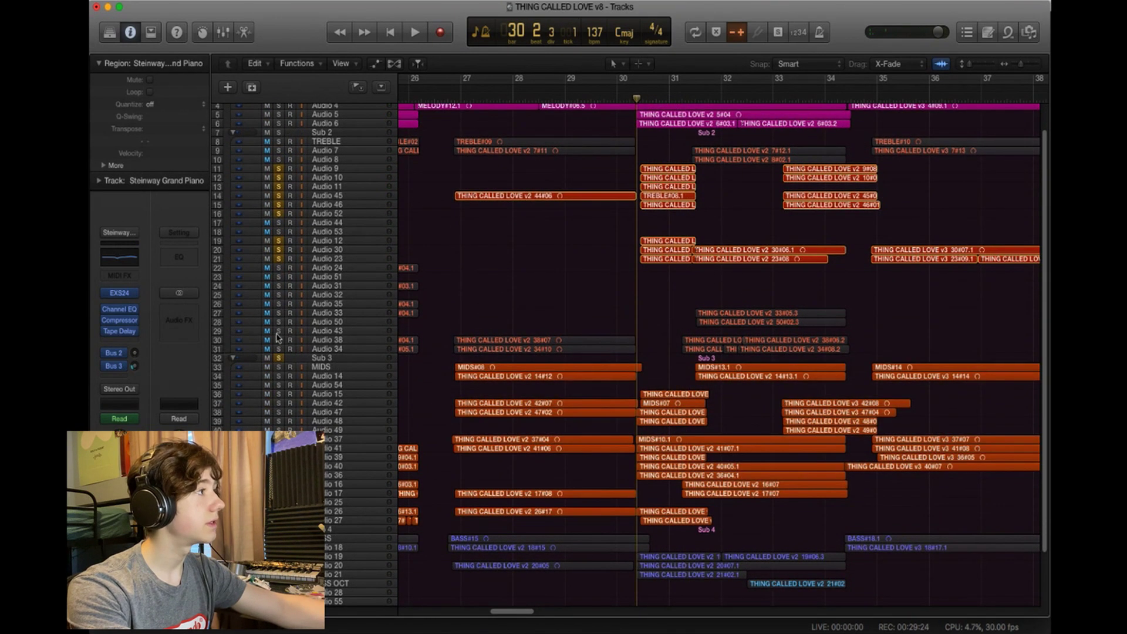
left_click(279, 267)
key("space")
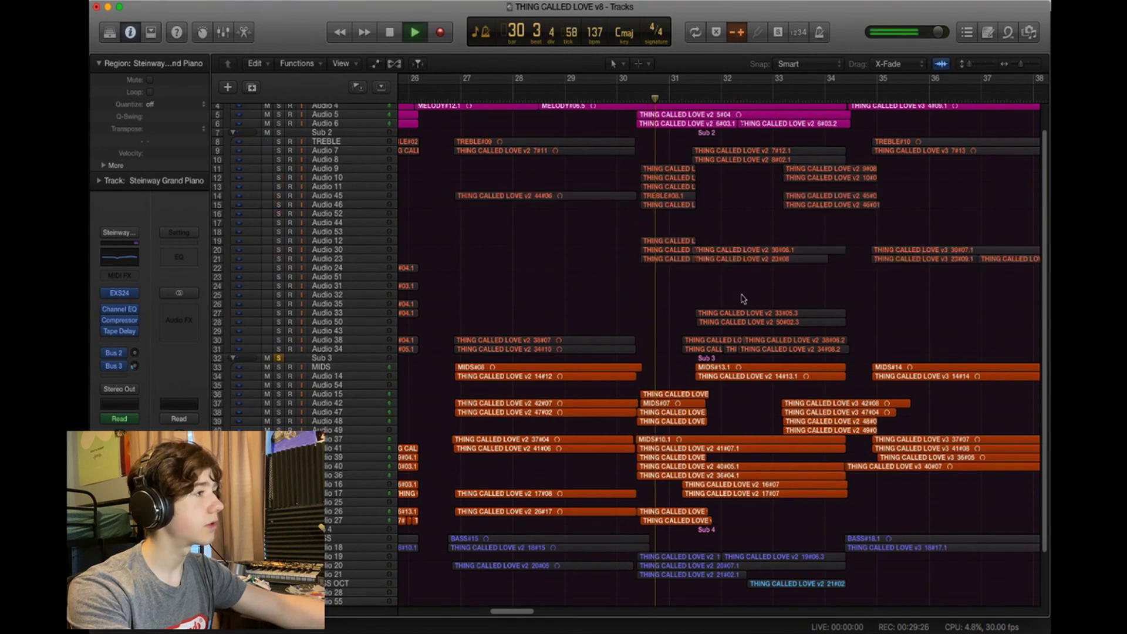
scroll(704, 281, "down", 4)
key("space")
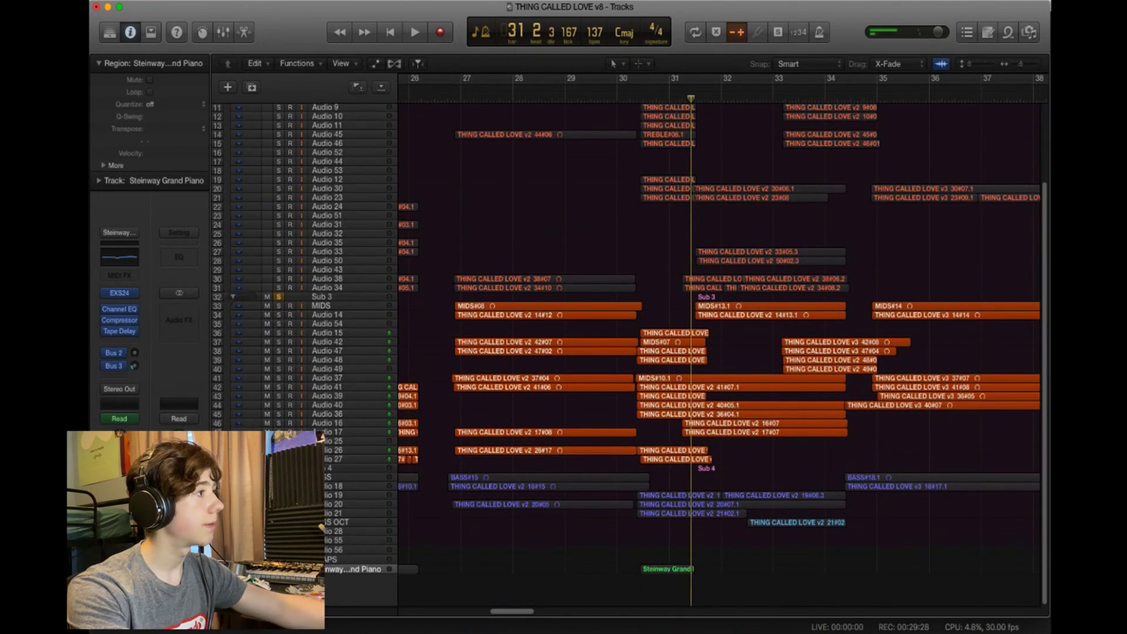
Add the Sub 2 treble group to the soloed melody and mids and listen through bar 30
scroll(465, 201, "up", 5)
left_click(279, 162)
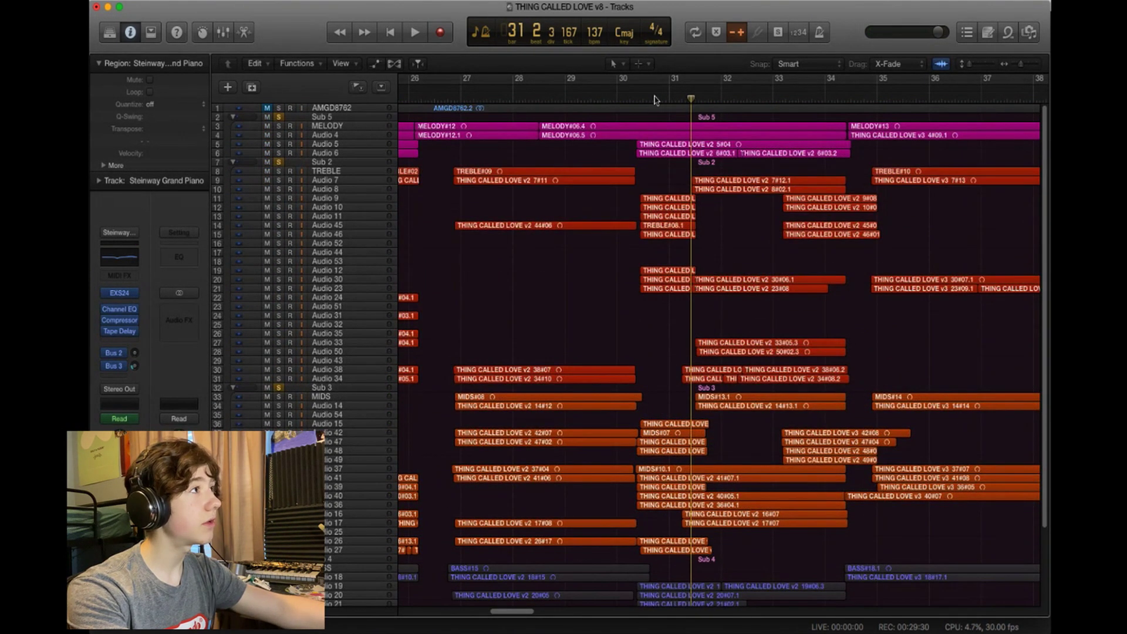
key("space")
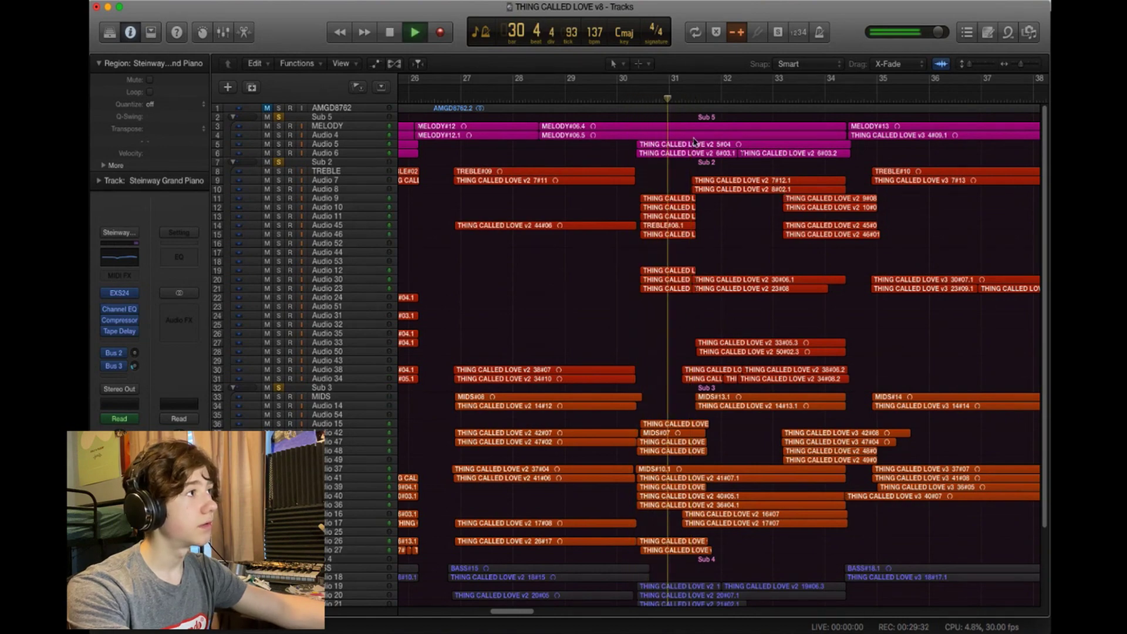
key("space")
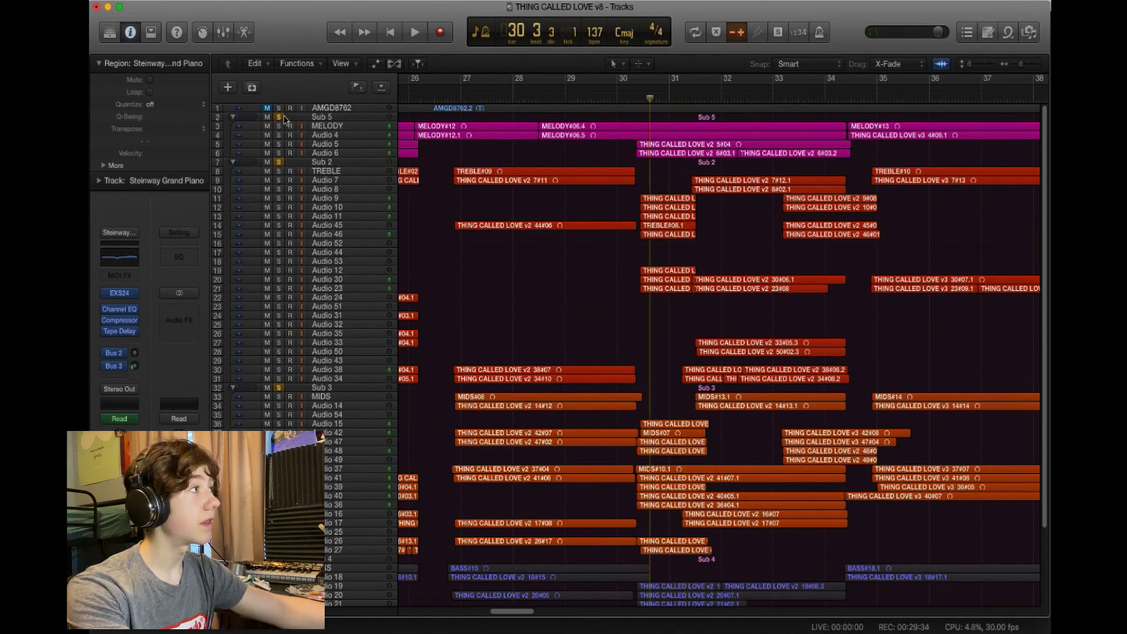
Solo the Sub 4 bass in place of Sub 5, Sub 2 and Sub 3, listen up to bar 33, and remove its solo
left_click(279, 117)
left_click(279, 163)
left_click(279, 387)
scroll(478, 455, "down", 5)
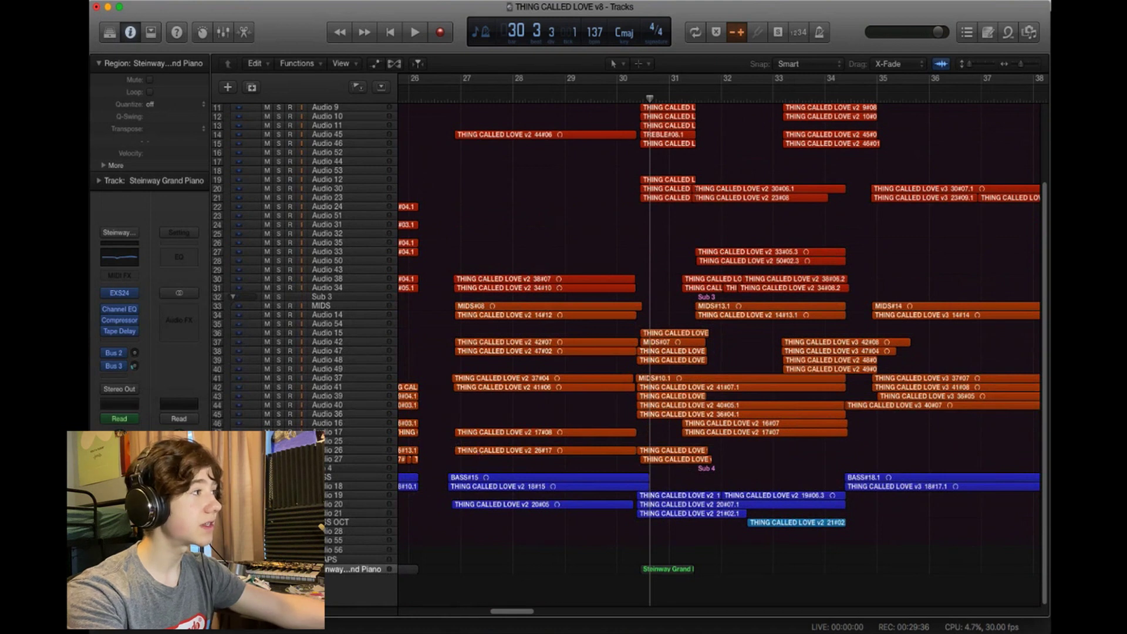
left_click(278, 468)
key("space")
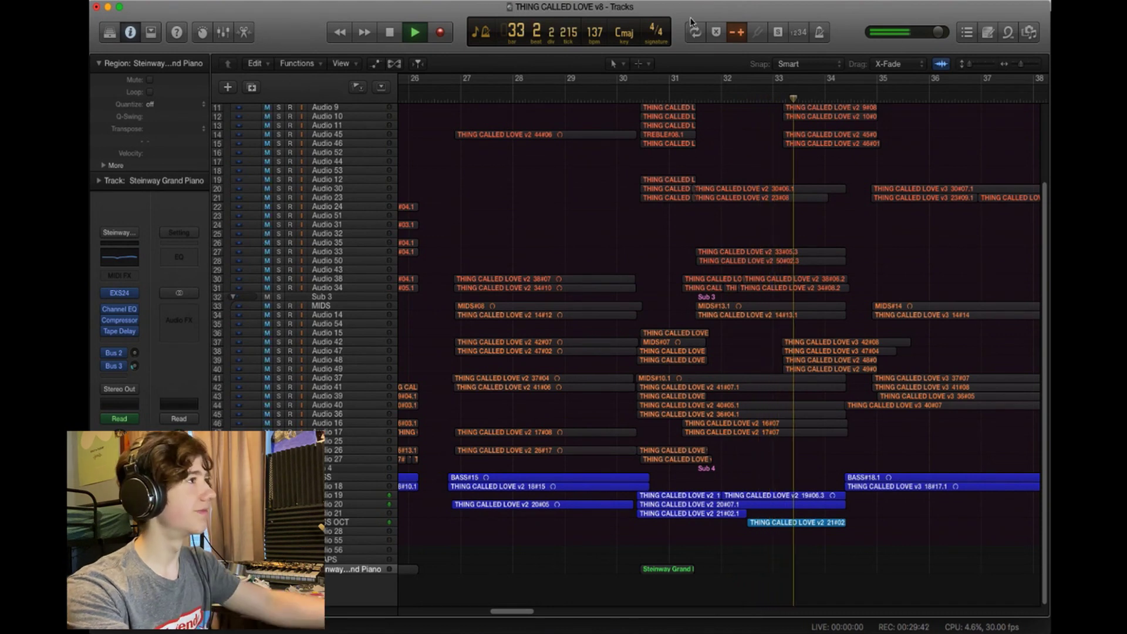
key("space")
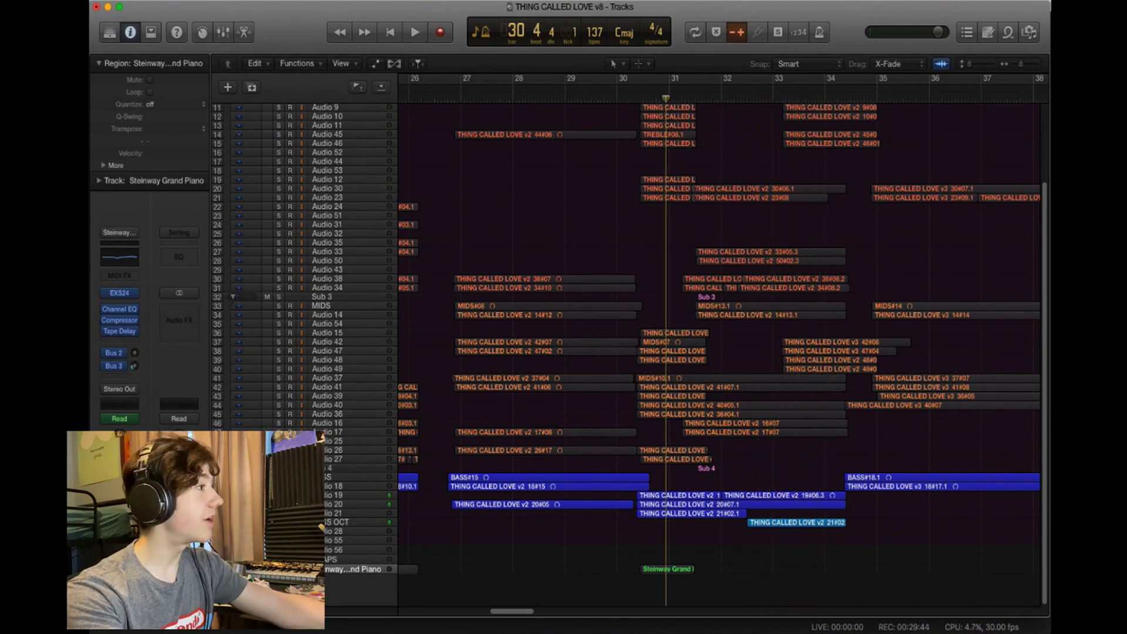
key("s")
Open the mixer and examine the plug-ins and sends on the bass tracks' channel strips
scroll(704, 352, "up", 5)
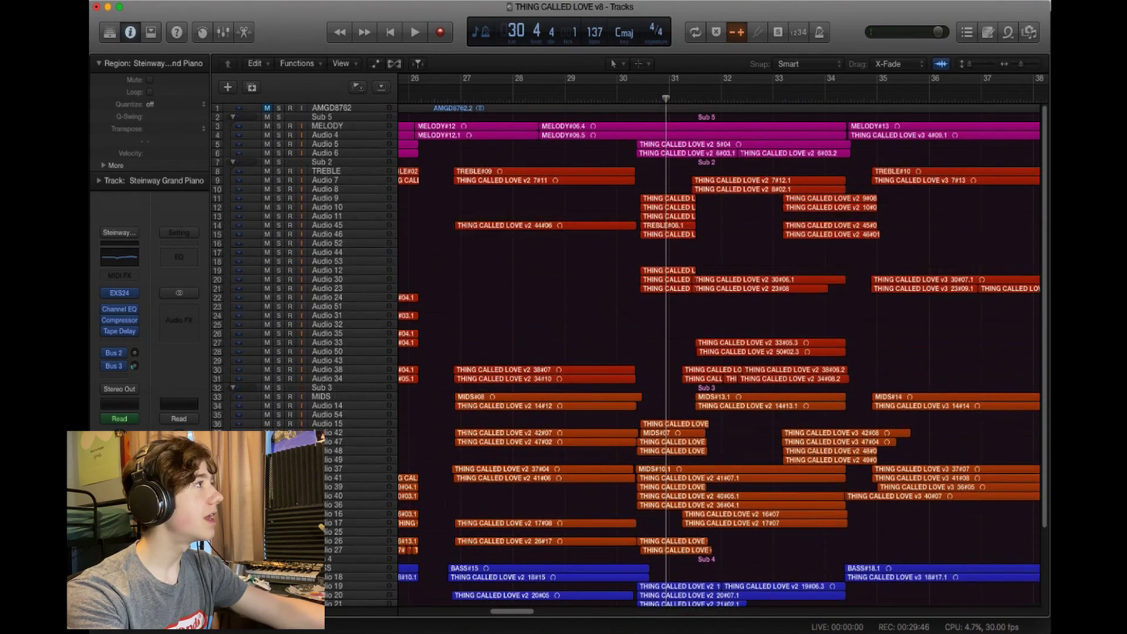
left_click(223, 32)
scroll(765, 607, "up", 10)
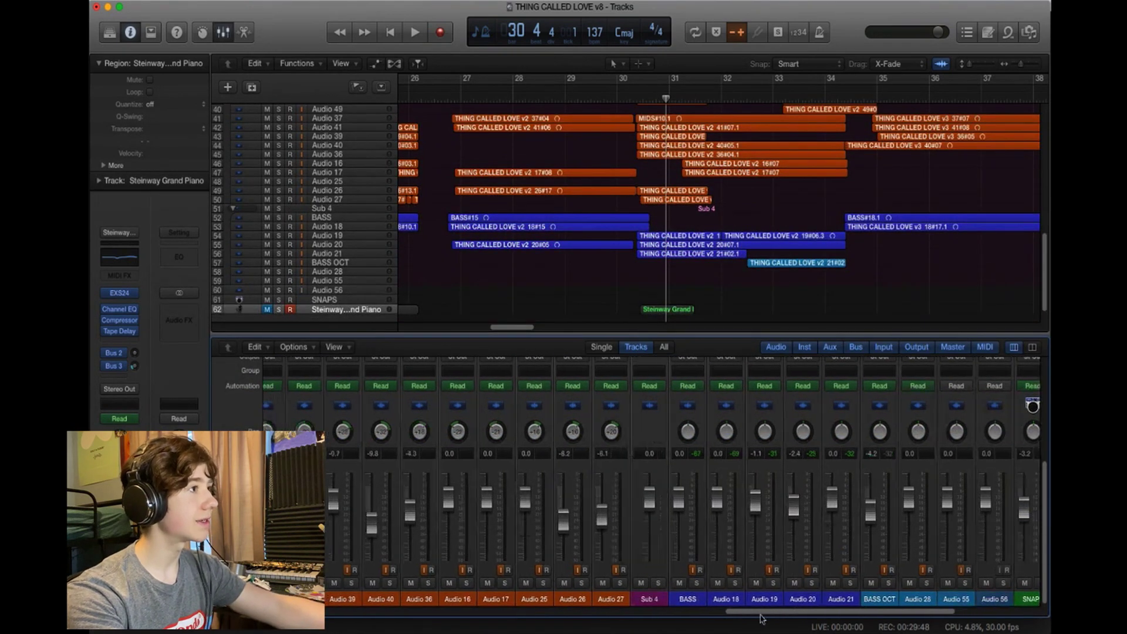
scroll(646, 488, "right", 6)
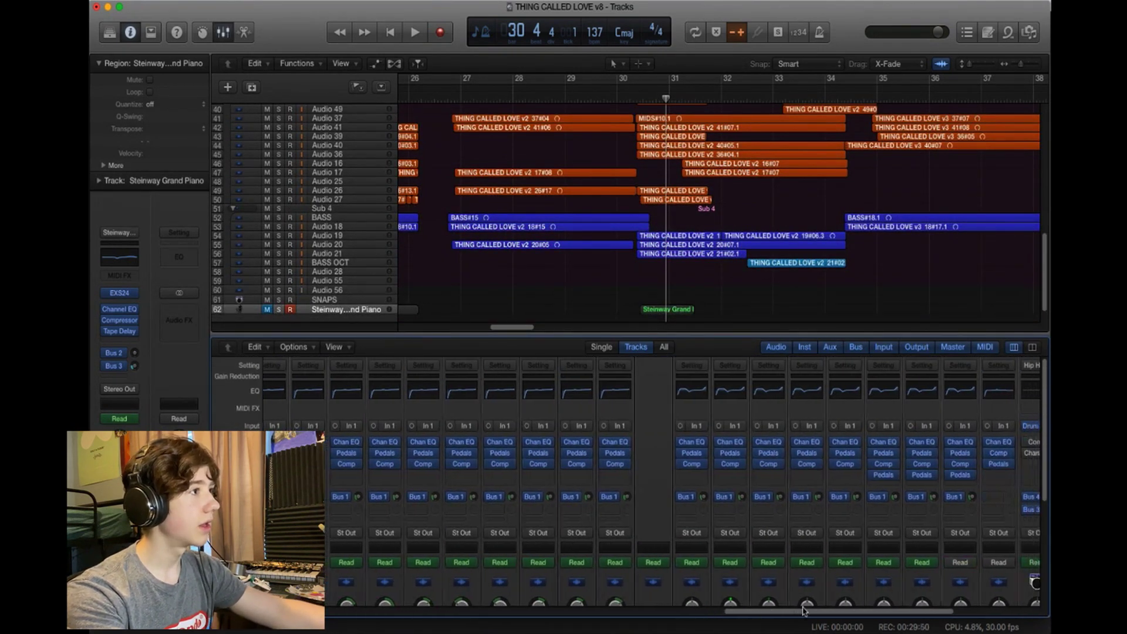
left_click(233, 211)
left_click(233, 256)
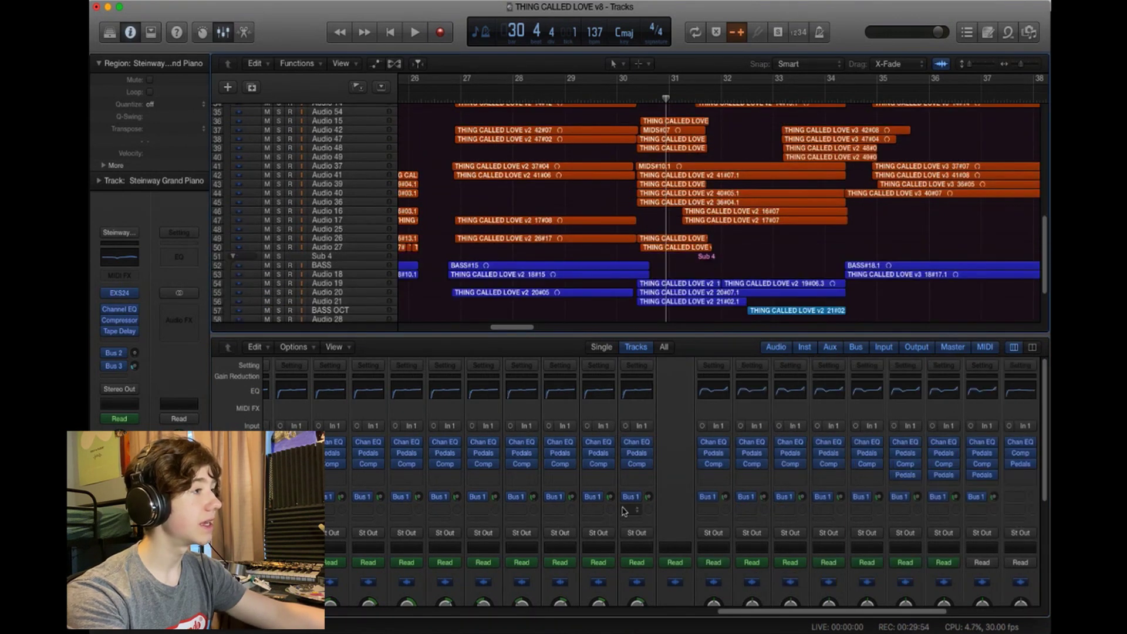
scroll(738, 534, "down", 3)
scroll(851, 557, "right", 3)
scroll(936, 503, "up", 5)
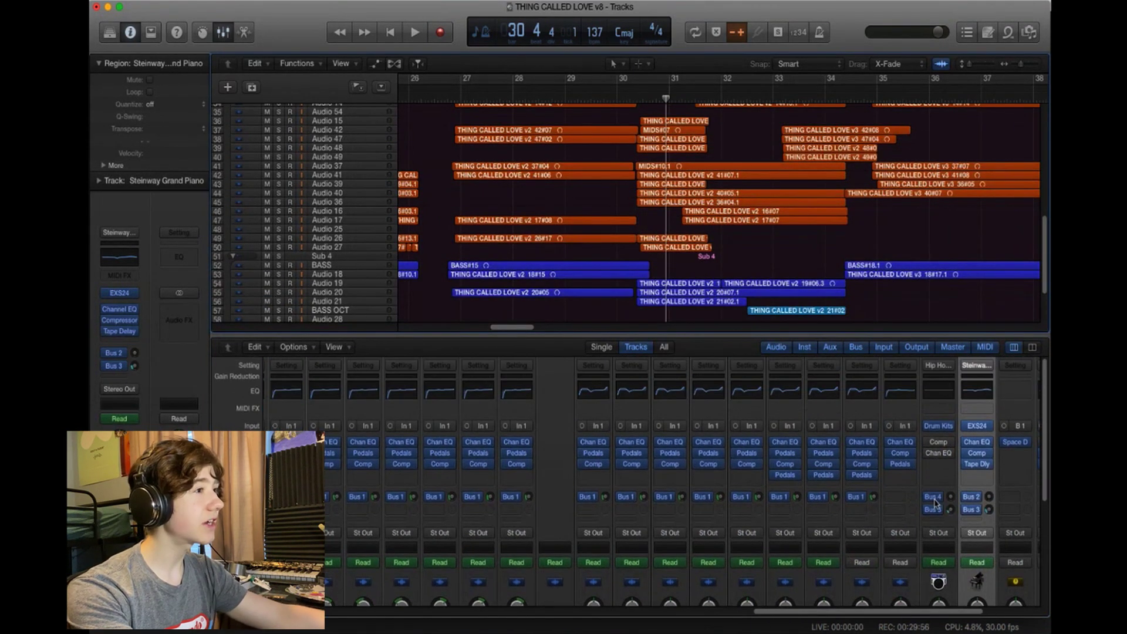
Inspect the Channel EQ curve on the Audio 55 channel strip and close the plug-in window
left_click_drag(911, 609, 1049, 580)
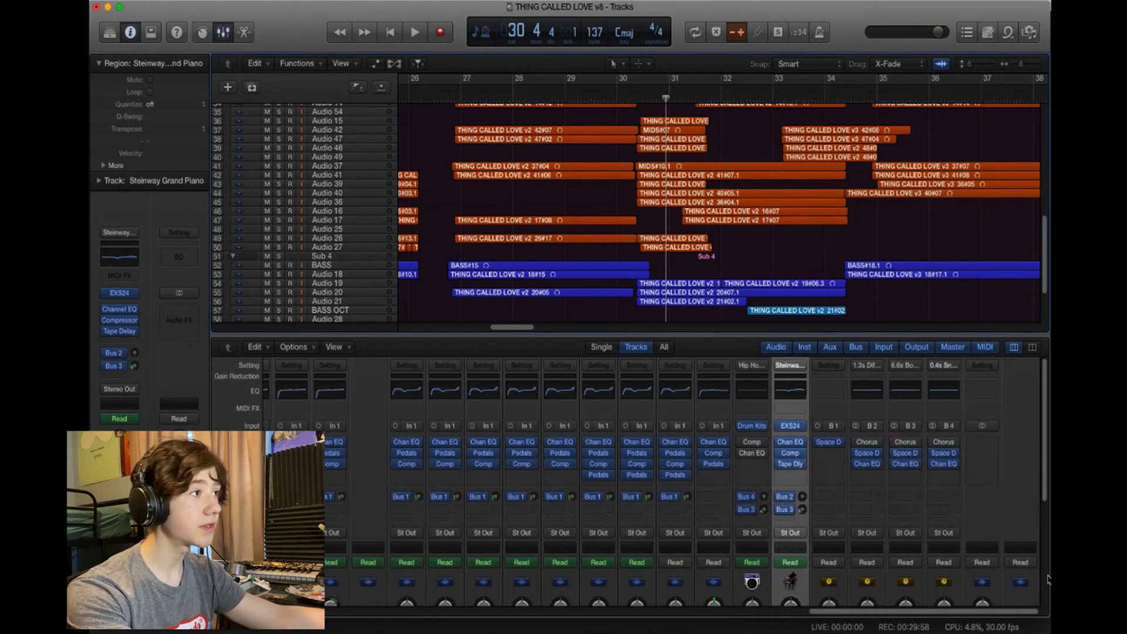
left_click(674, 391)
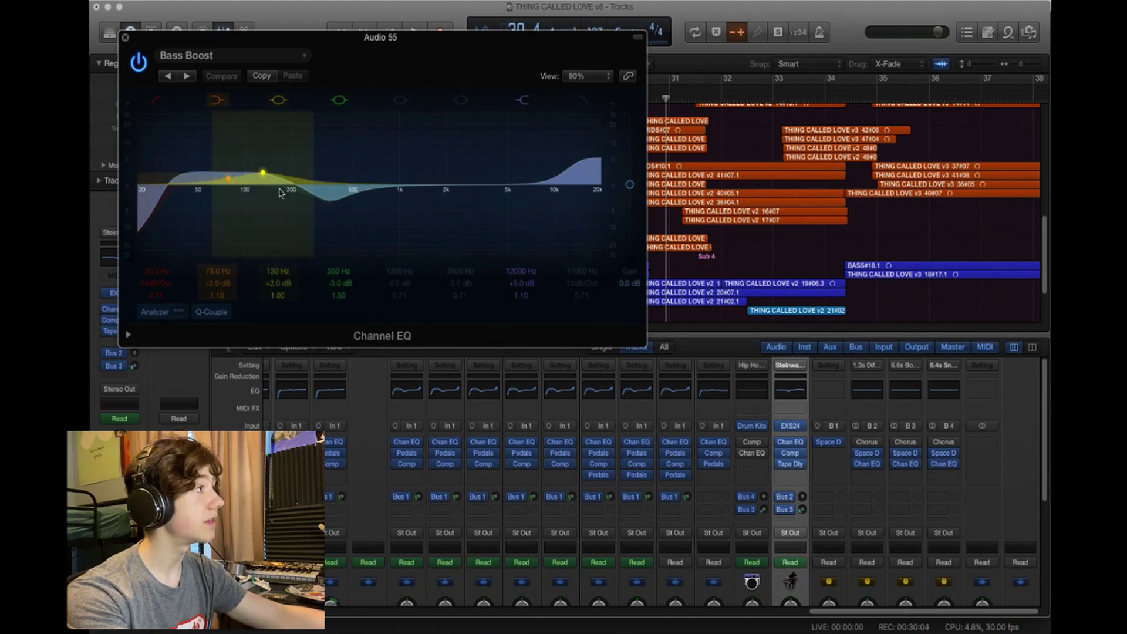
left_click(125, 39)
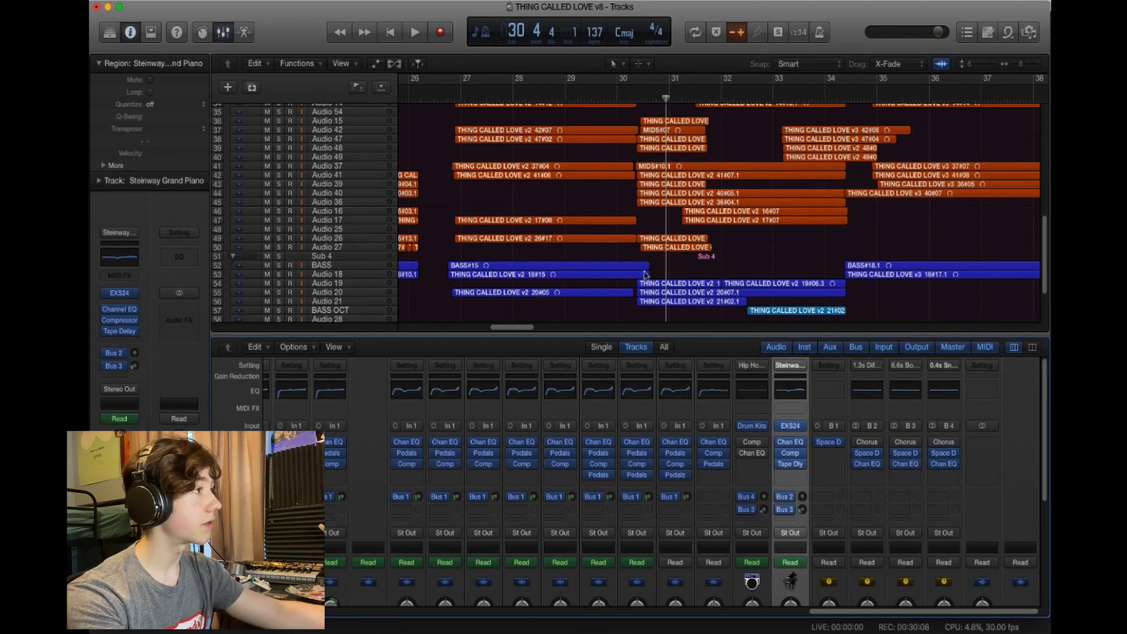
Follow the full unsoloed arrangement from bar 32 up to the Sub 5 melody at bar 34 and stop playback
scroll(392, 232, "down", 3)
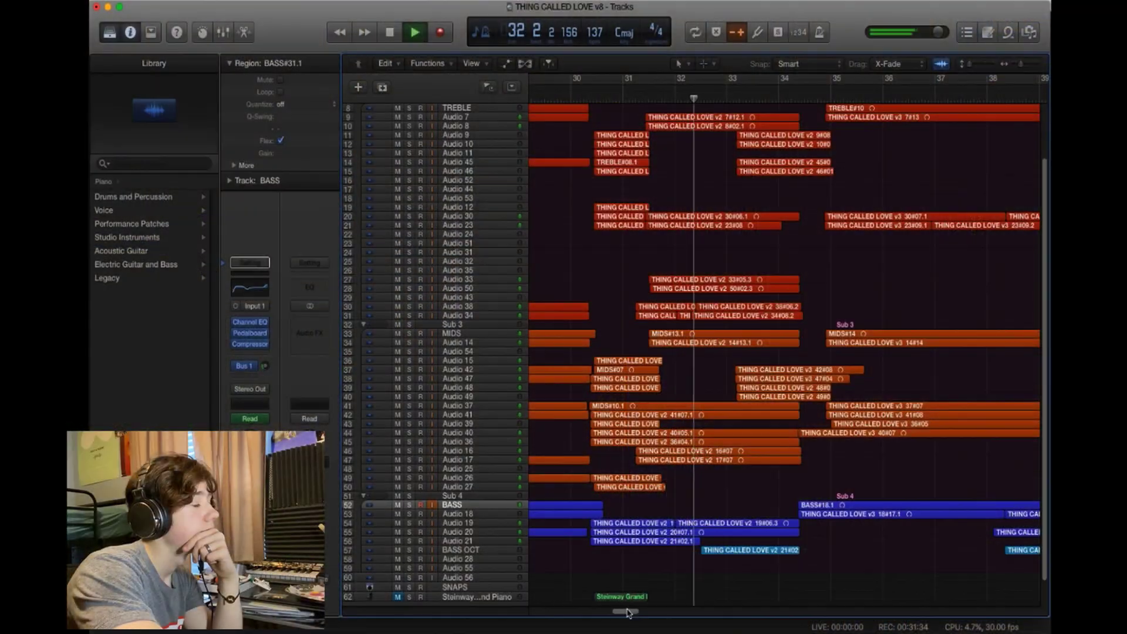
scroll(674, 484, "right", 5)
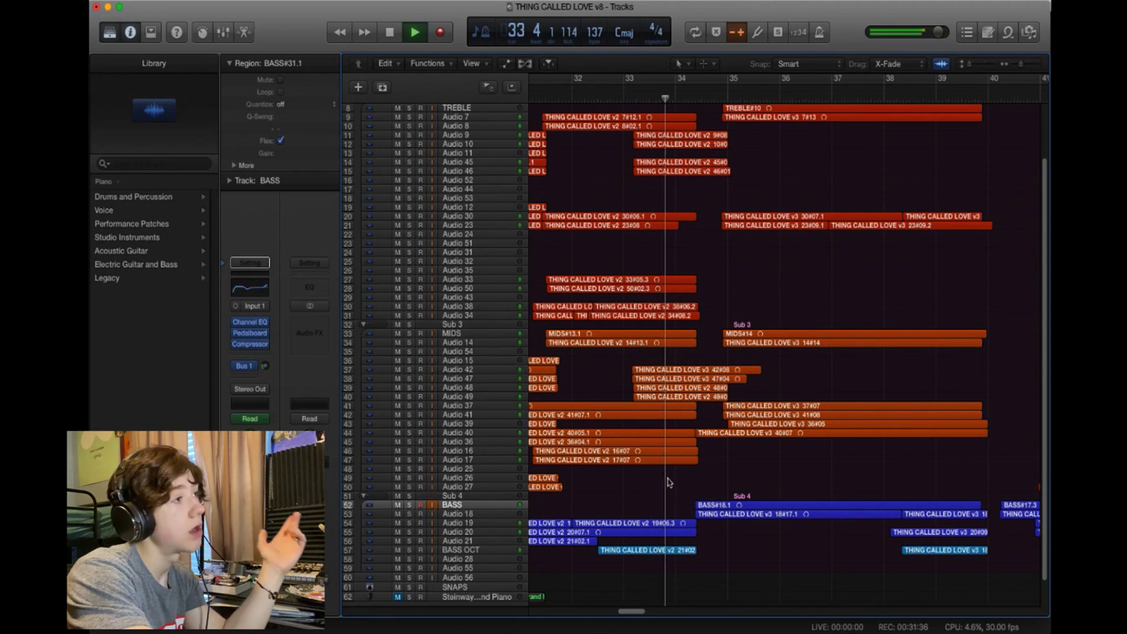
scroll(667, 411, "up", 1)
scroll(573, 115, "up", 3)
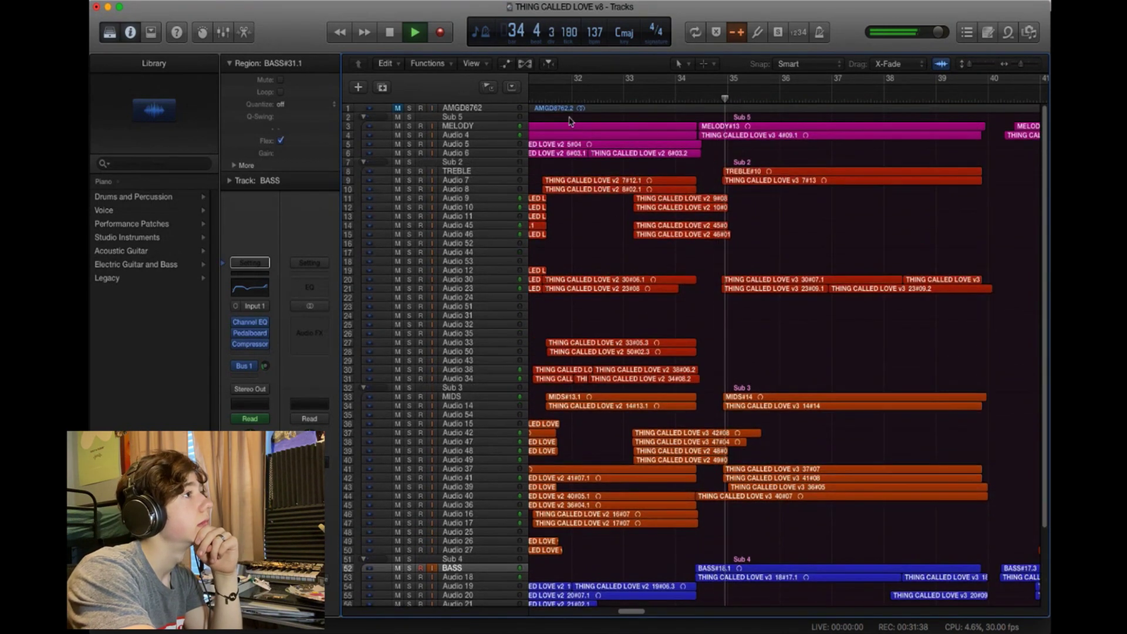
left_click(395, 33)
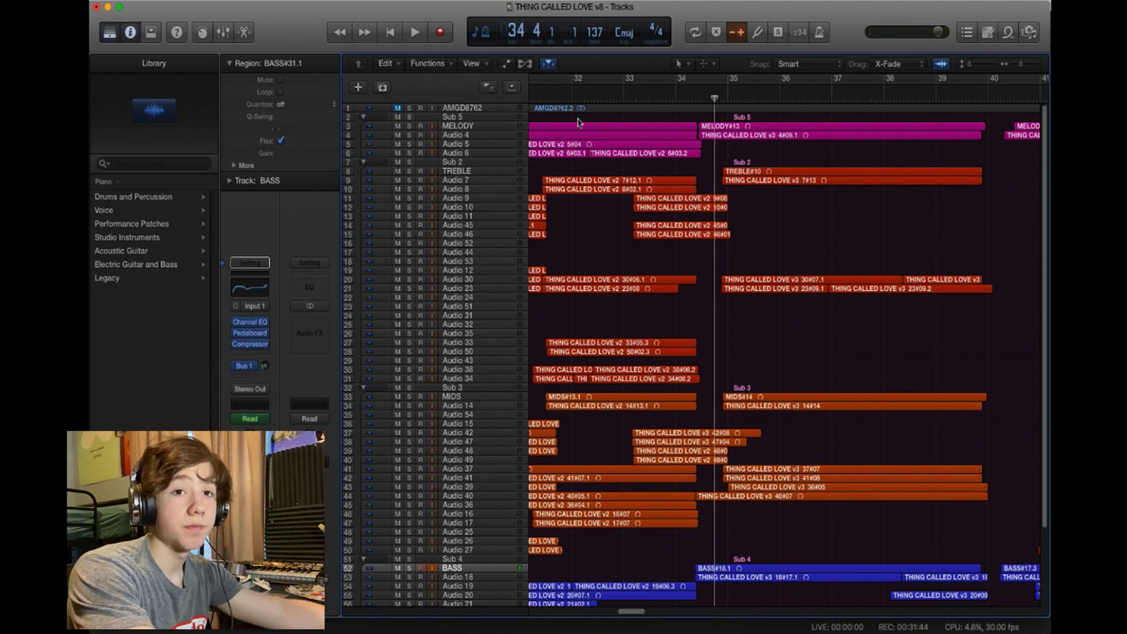
Solo the Sub 4 bass stack, listen from bar 34 up to bar 39, and remove its solo
scroll(803, 332, "down", 3)
scroll(558, 336, "up", 3)
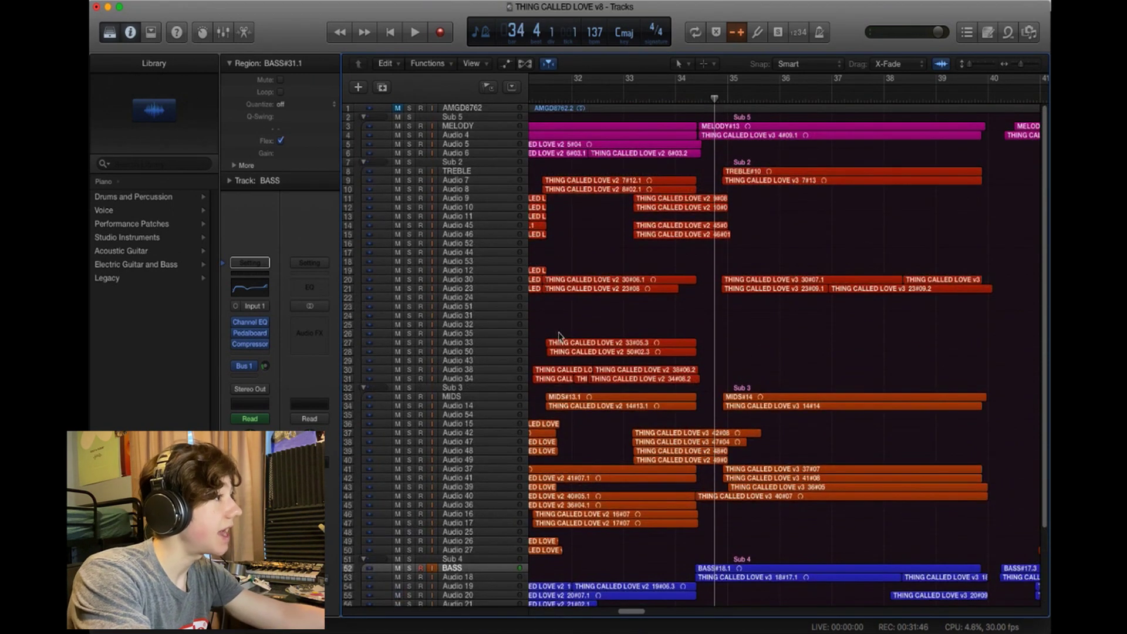
left_click(409, 559)
key("space")
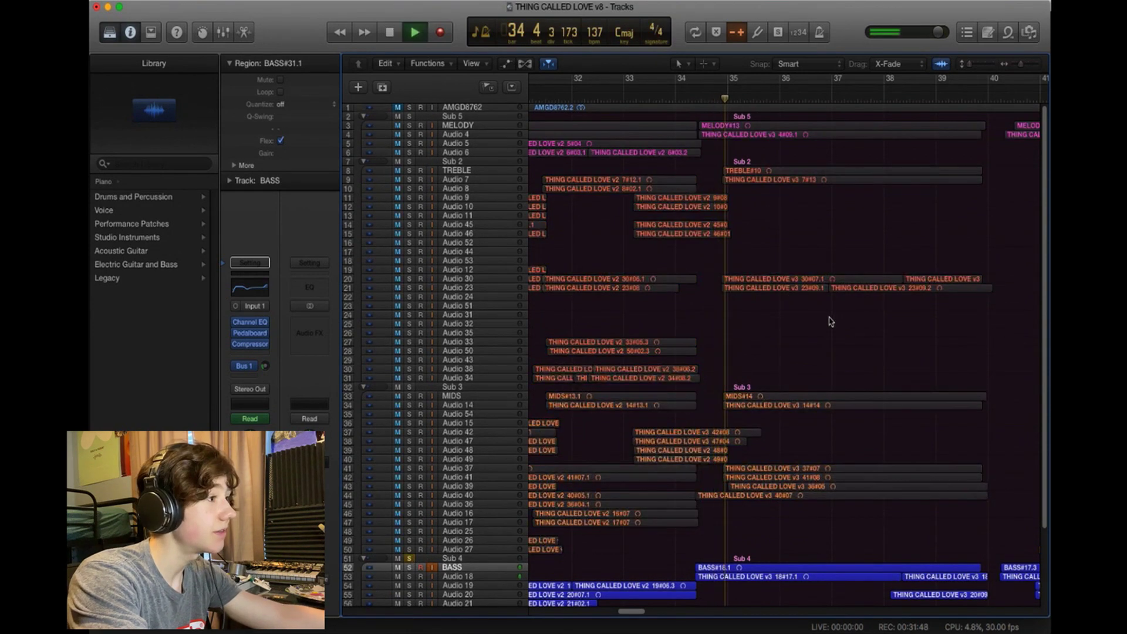
scroll(829, 322, "down", 2)
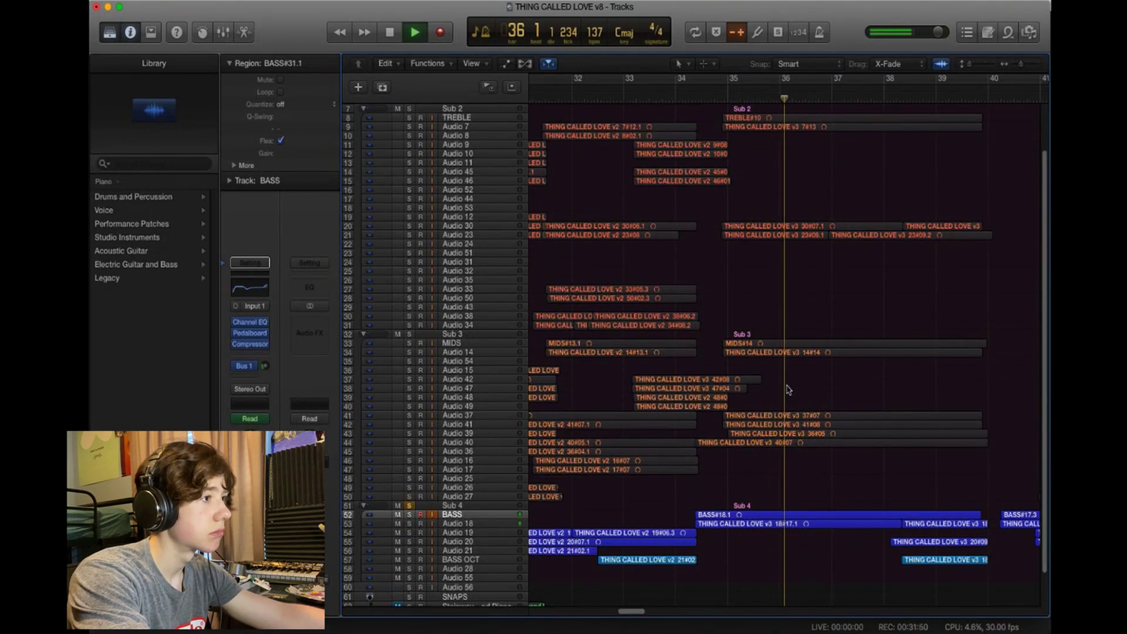
key("space")
left_click(409, 505)
Mute the Audio 18, Audio 19 and Audio 20 tracks in the Sub 4 stack, leaving them unsoloed
scroll(775, 510, "down", 2)
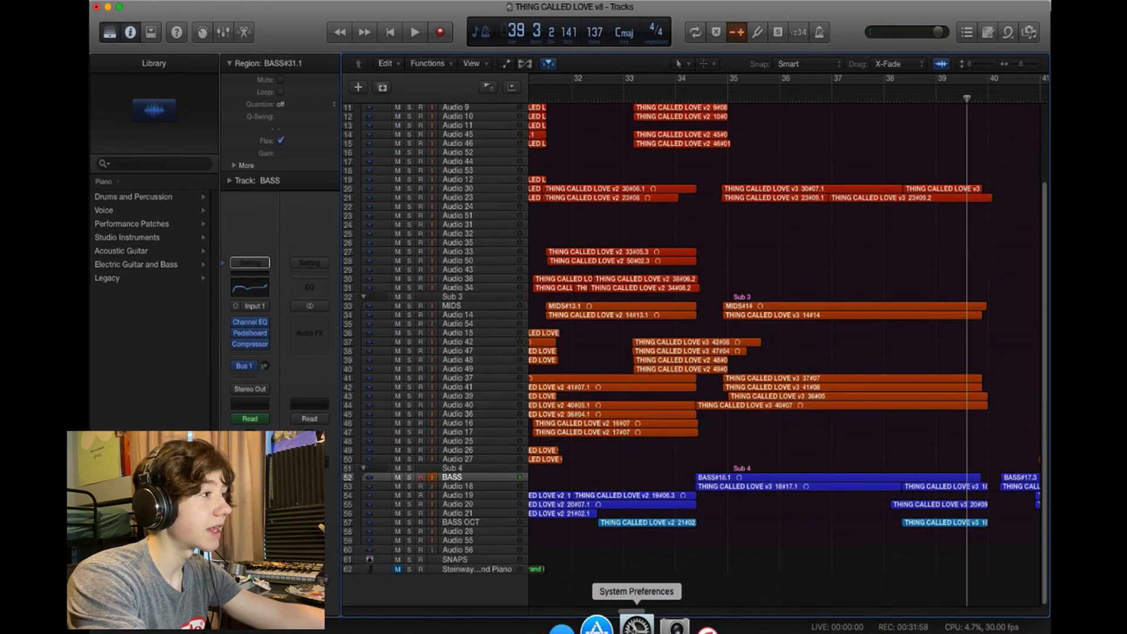
left_click_drag(631, 612, 602, 568)
scroll(602, 568, "right", 10)
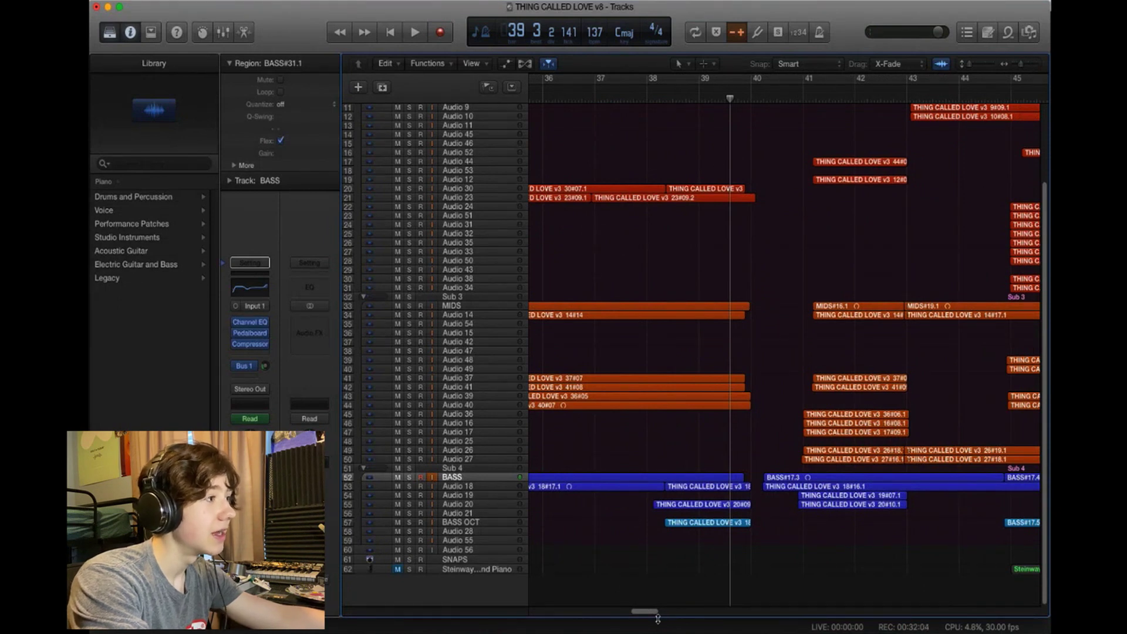
scroll(658, 618, "right", 2)
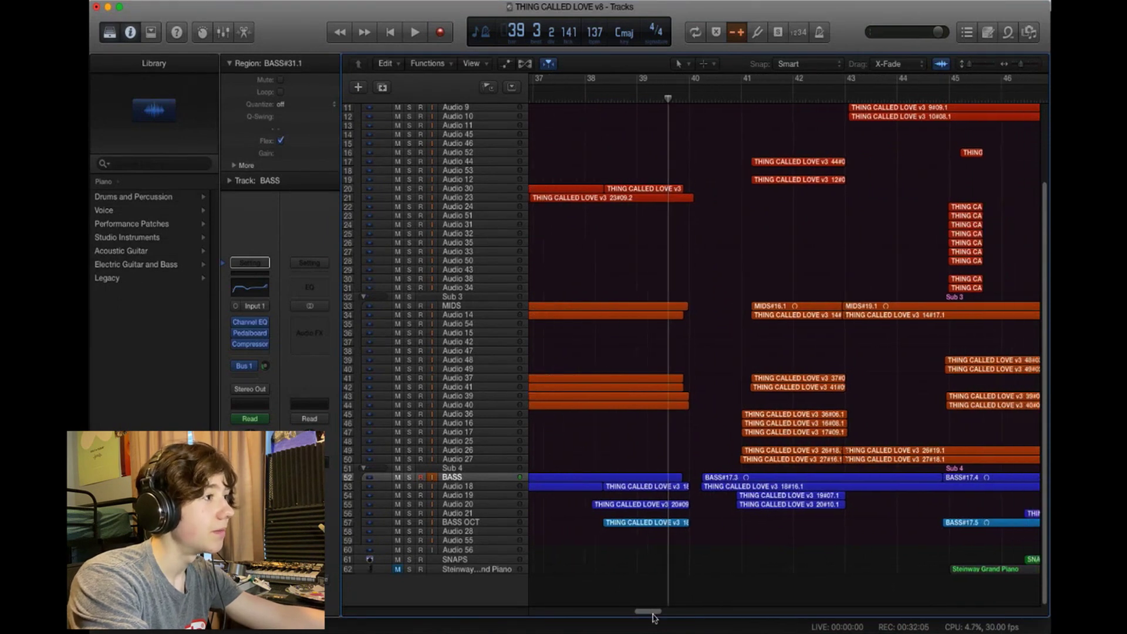
left_click(410, 477)
left_click(410, 477)
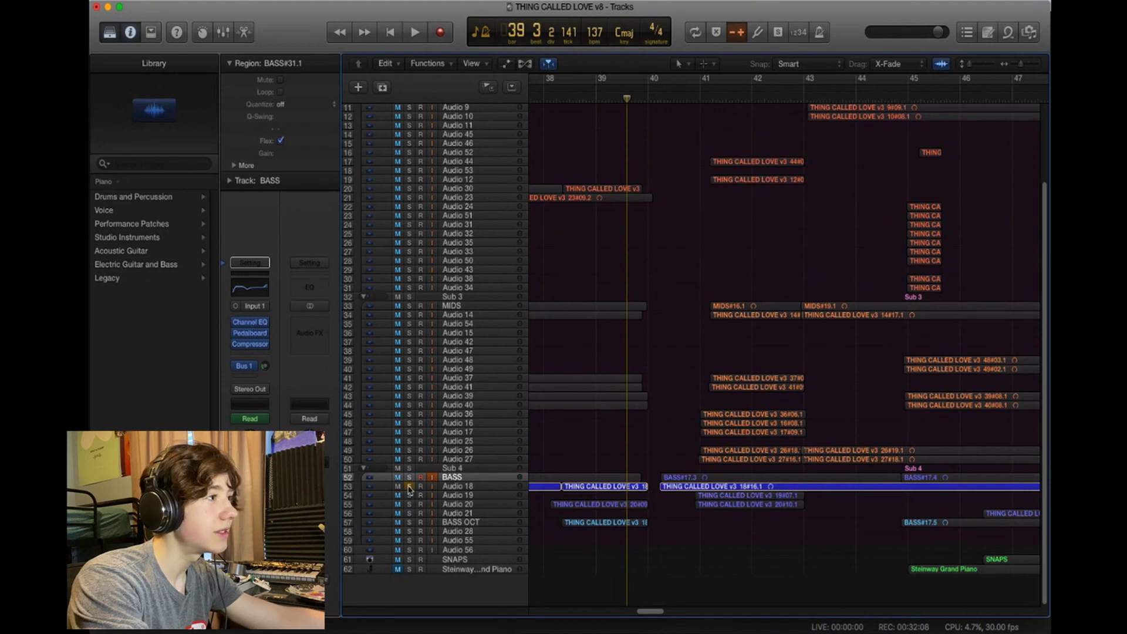
left_click(409, 487)
left_click_drag(398, 487, 396, 505)
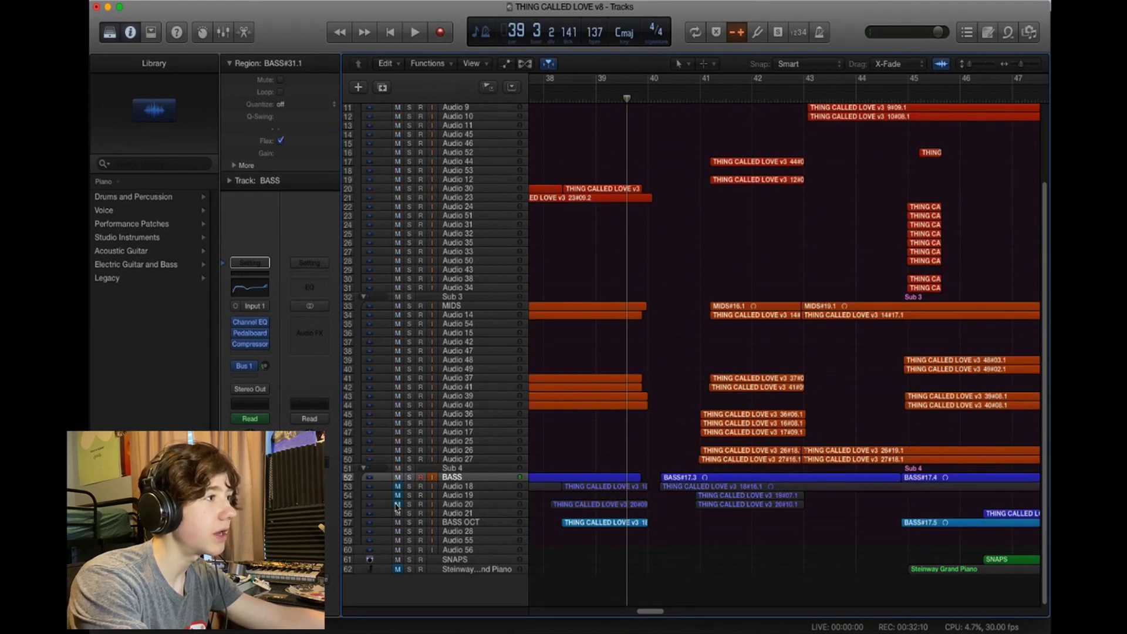
Listen to the arrangement without the muted bass doubles from bar 39 up to bar 47 and unmute Audio 18, 19 and 20
key("space")
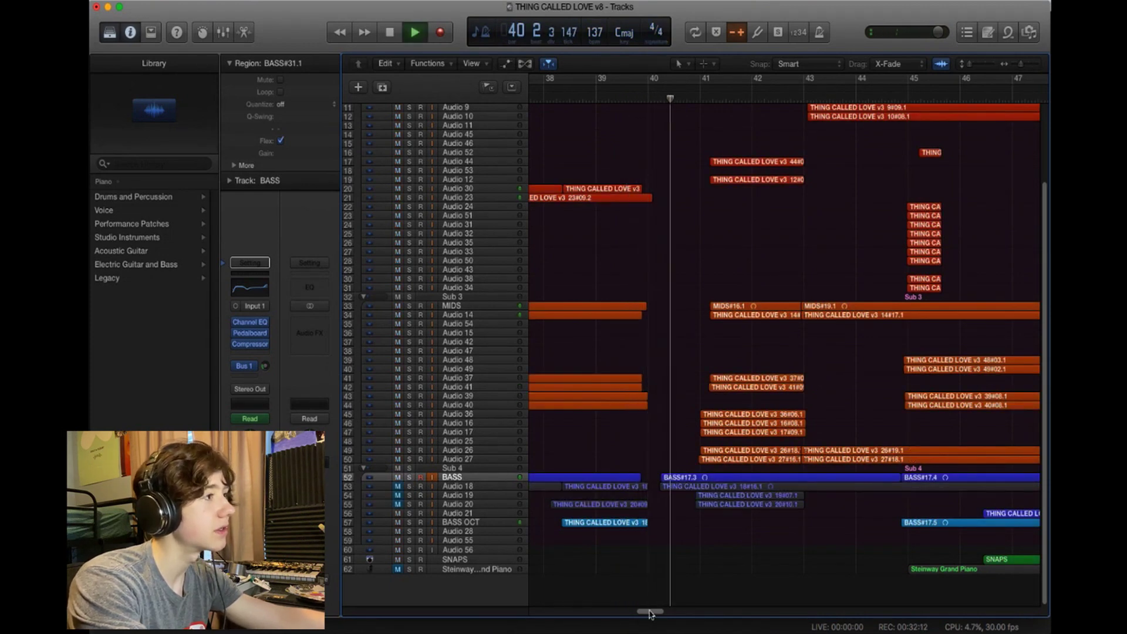
left_click_drag(649, 611, 657, 614)
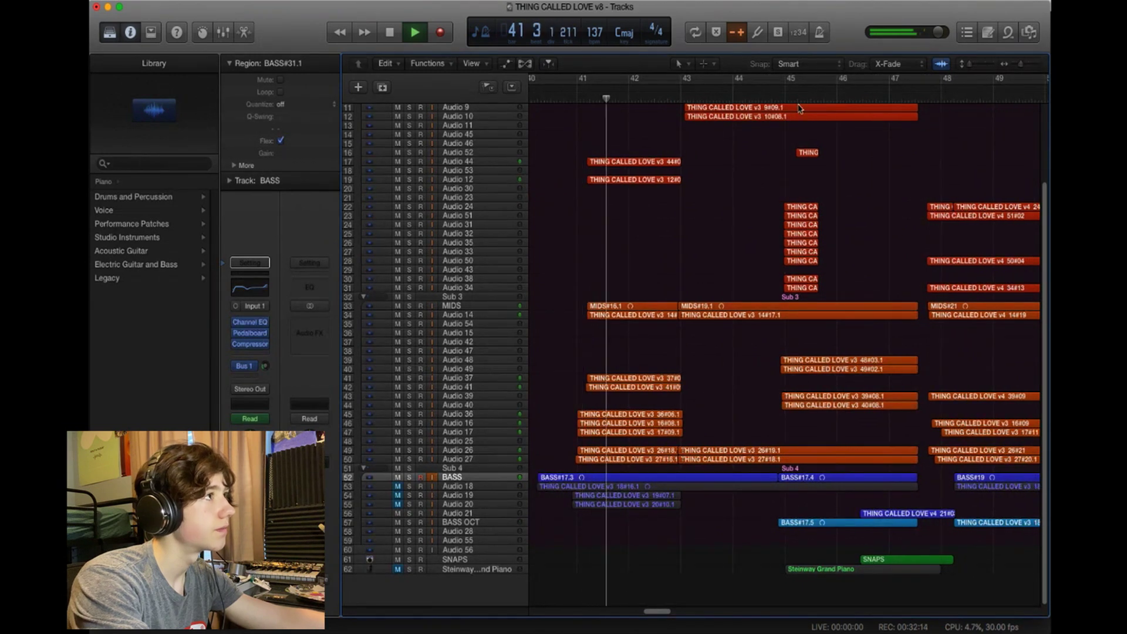
left_click(740, 99)
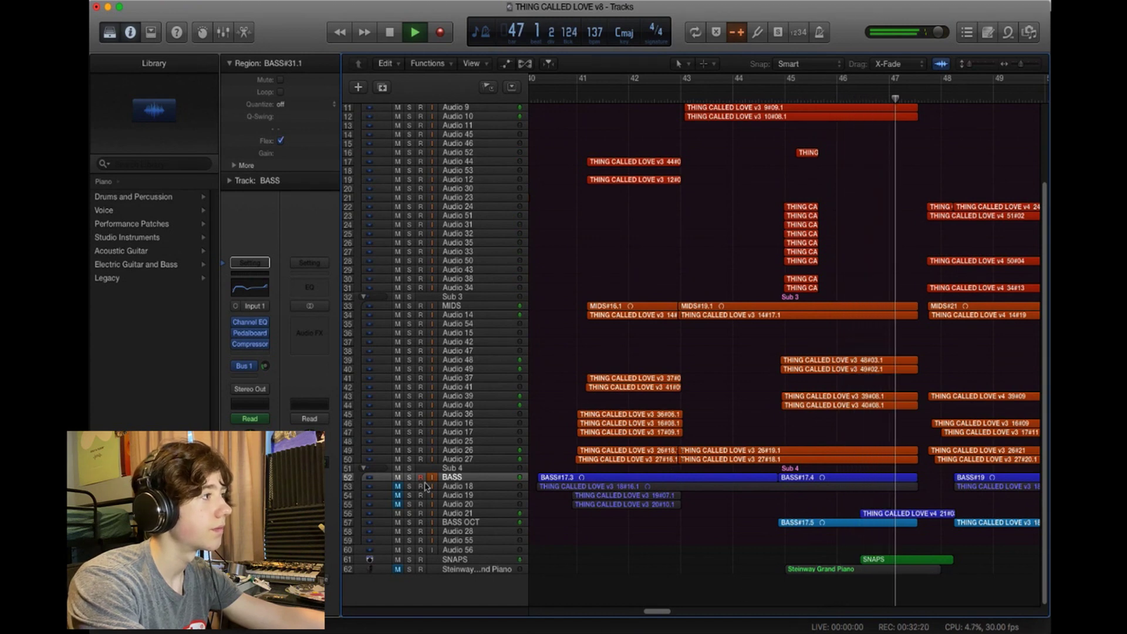
key("space")
left_click_drag(398, 487, 395, 552)
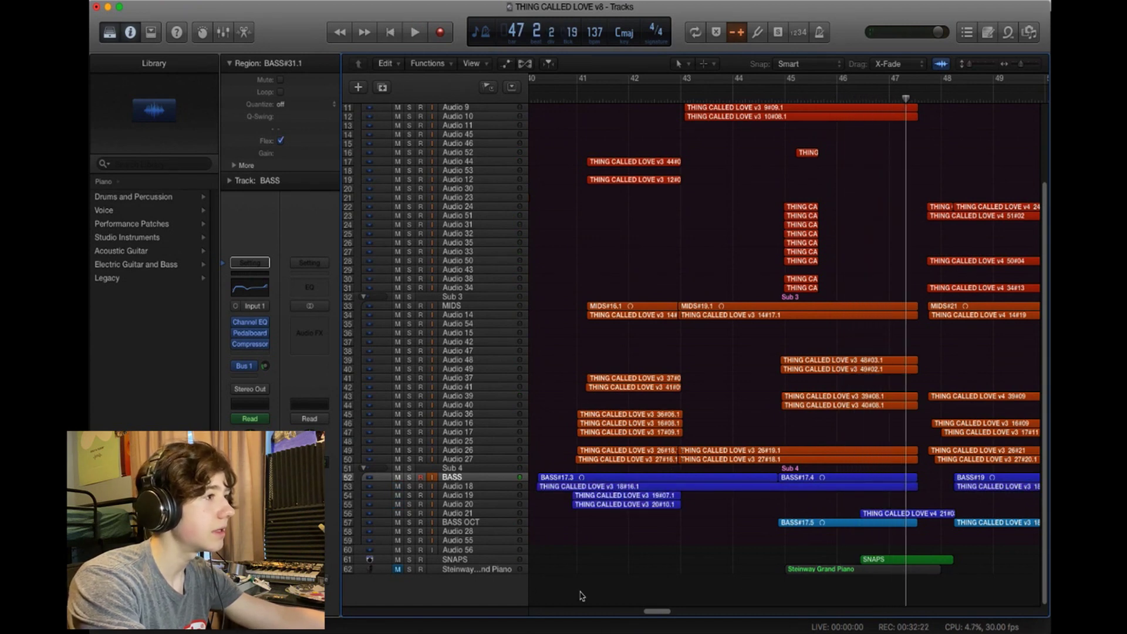
Solo the BASS OCT track and listen to it from bar 18 up to bar 20
left_click_drag(670, 609, 656, 609)
left_click(590, 89)
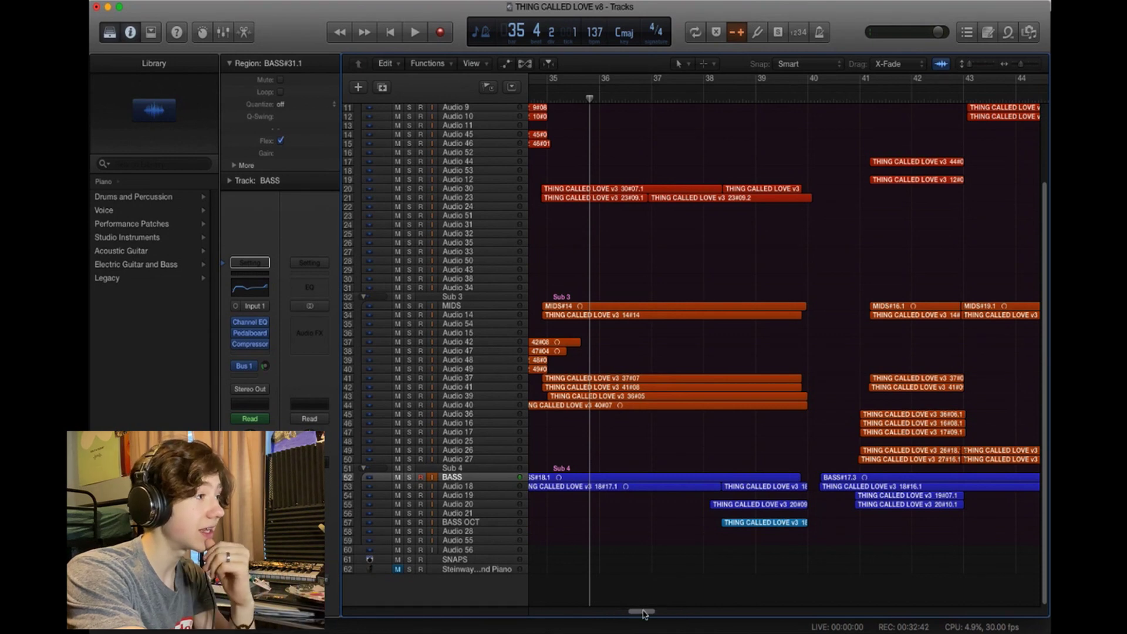
left_click_drag(643, 613, 650, 615)
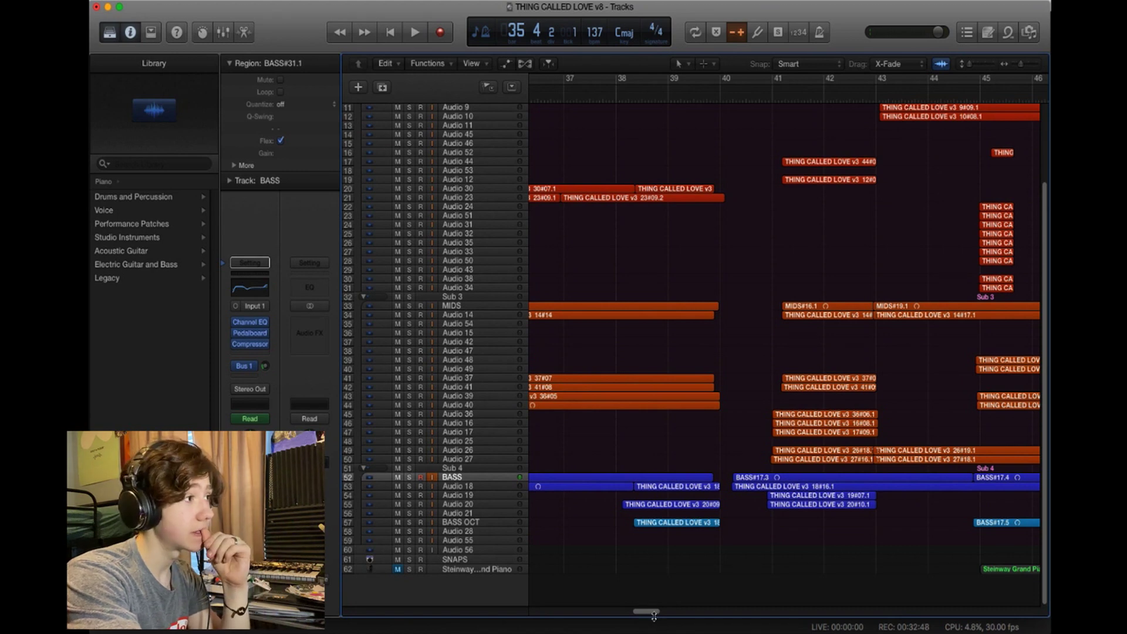
left_click_drag(653, 613, 654, 614)
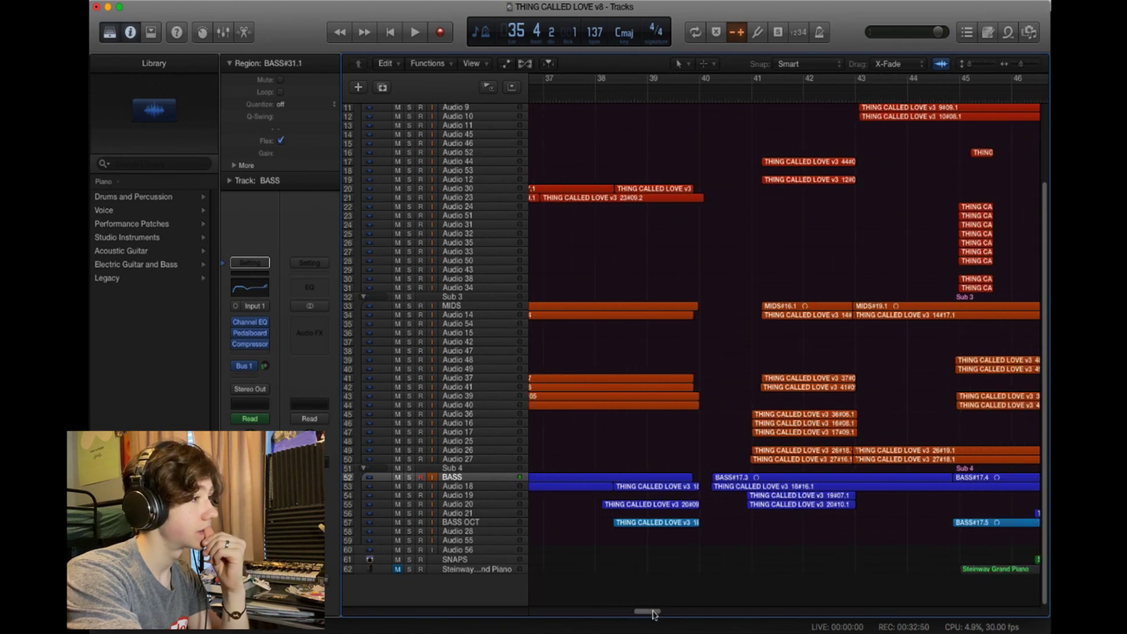
left_click(409, 522)
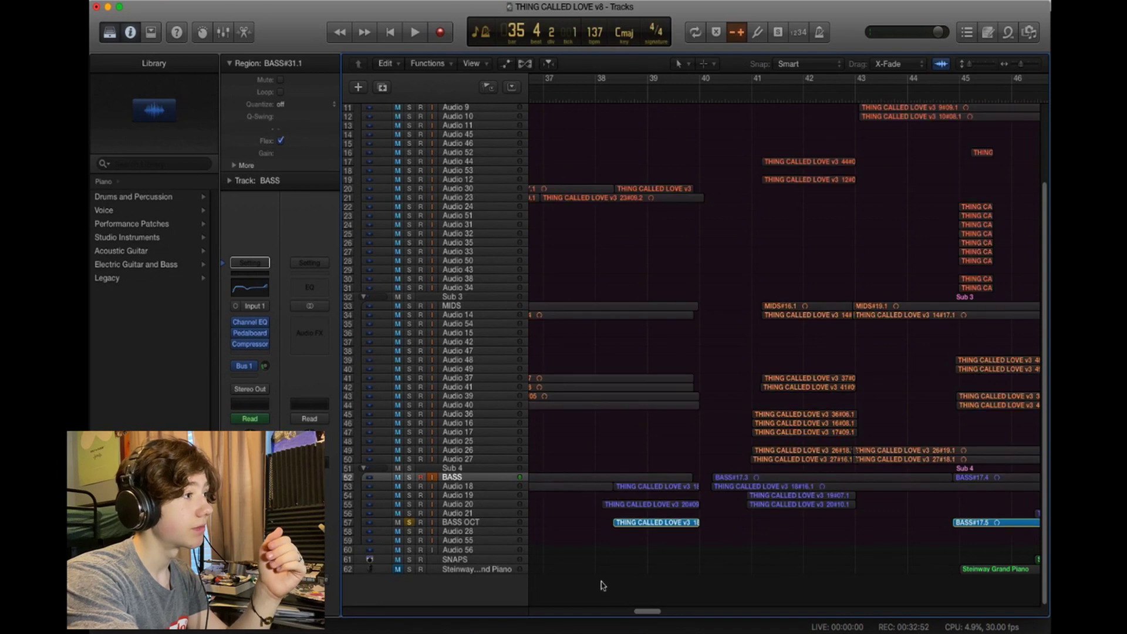
left_click_drag(648, 615, 591, 592)
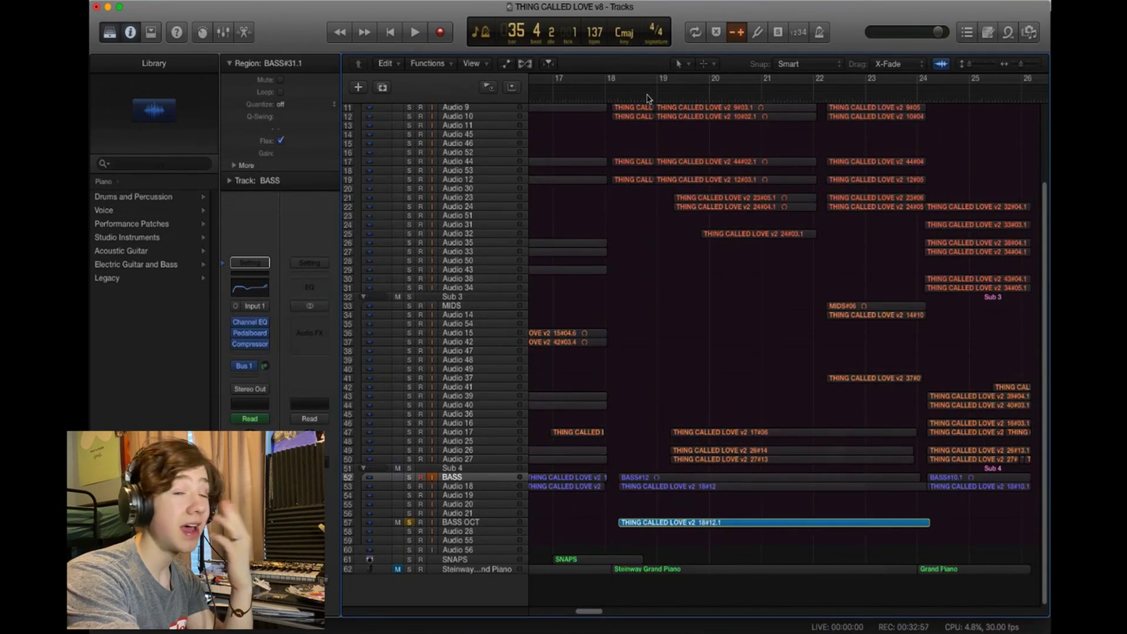
left_click_drag(649, 98, 634, 95)
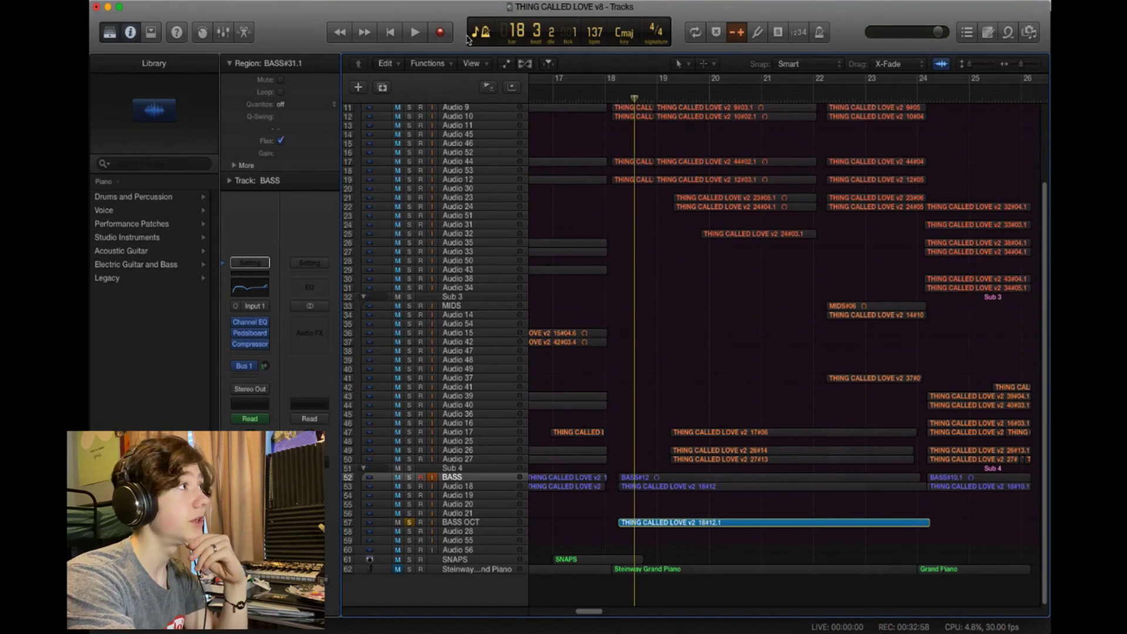
left_click(417, 32)
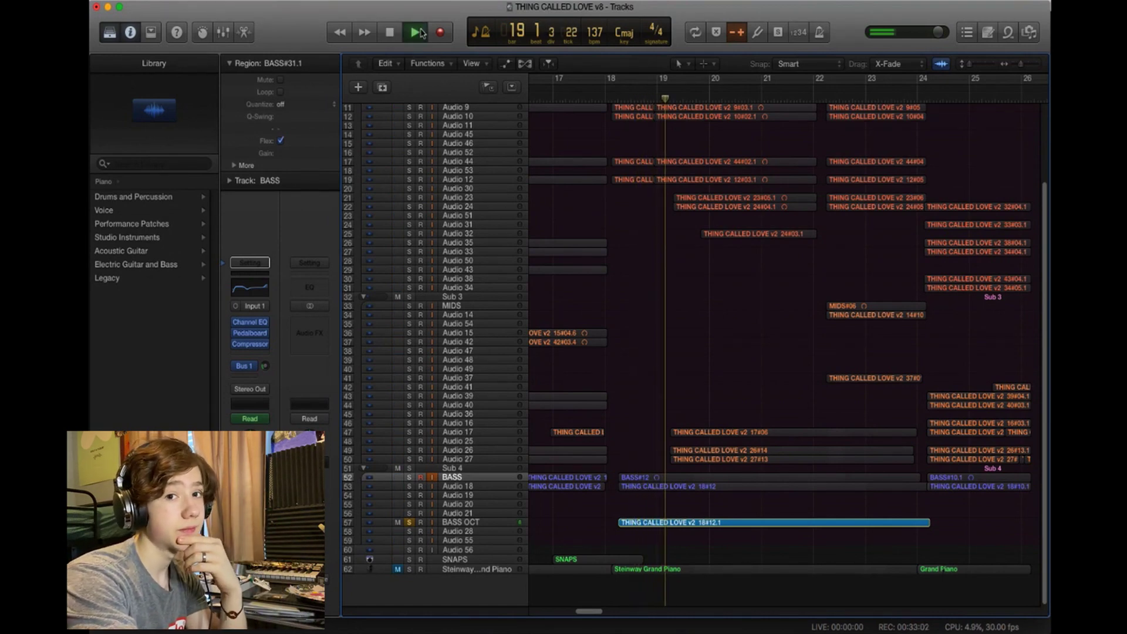
left_click(391, 34)
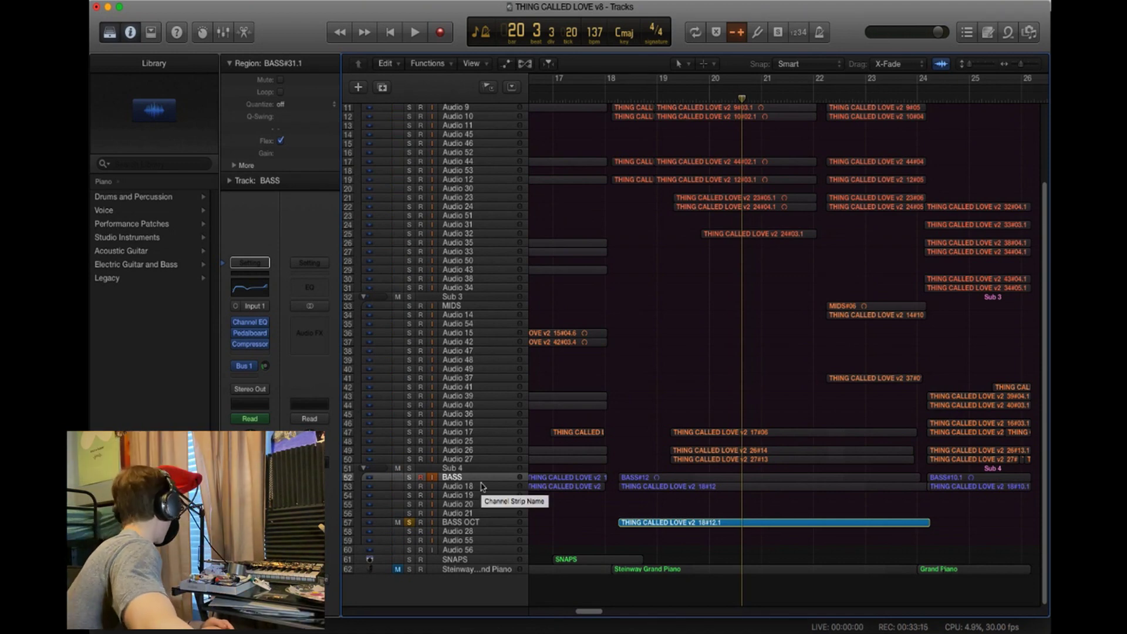
Select the BASS OCT track, remove its solo, and select the Audio 28 track below it
left_click(510, 523)
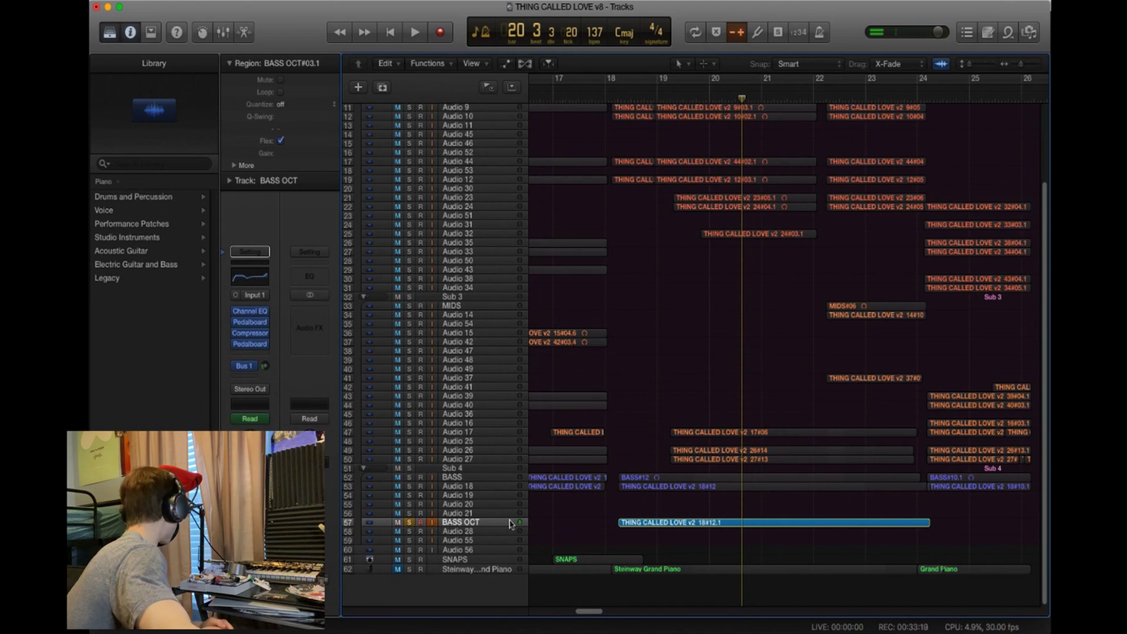
key("s")
key("Down")
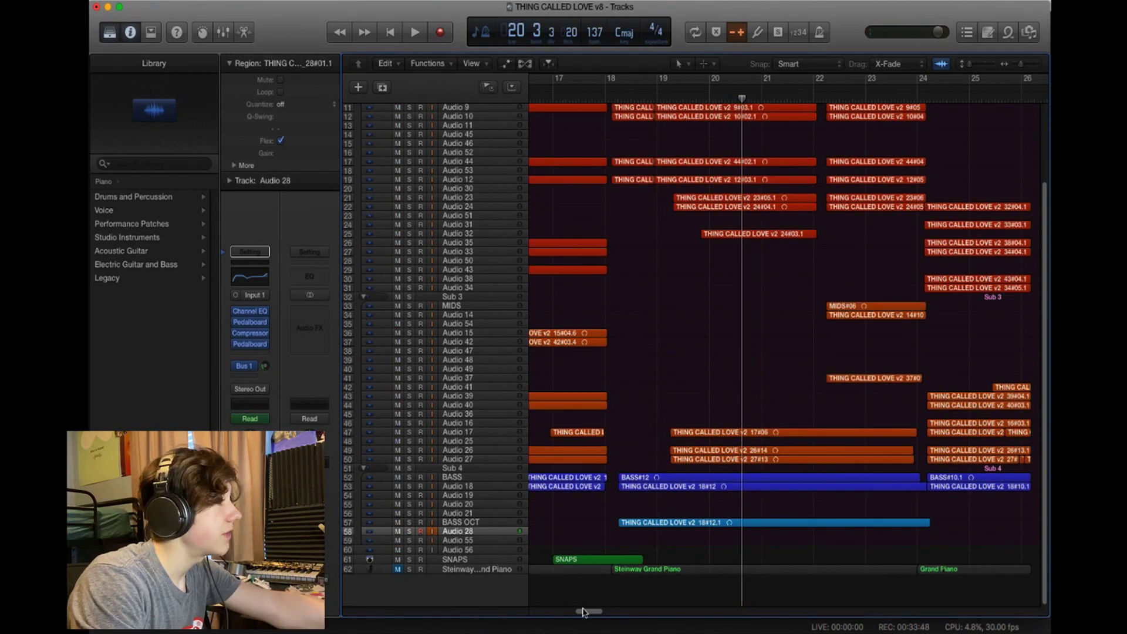
Play the arrangement from bar 7, solo the BASS OCT track briefly during playback, and remove its solo
left_click_drag(584, 611, 521, 621)
scroll(546, 612, "right", 3)
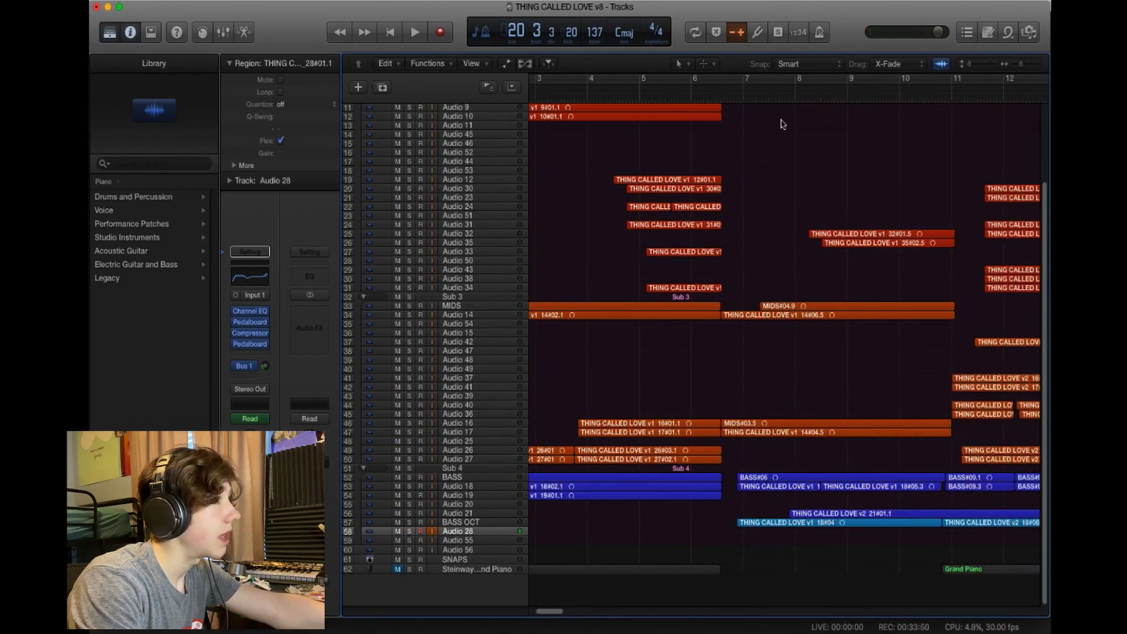
left_click(750, 98)
key("space")
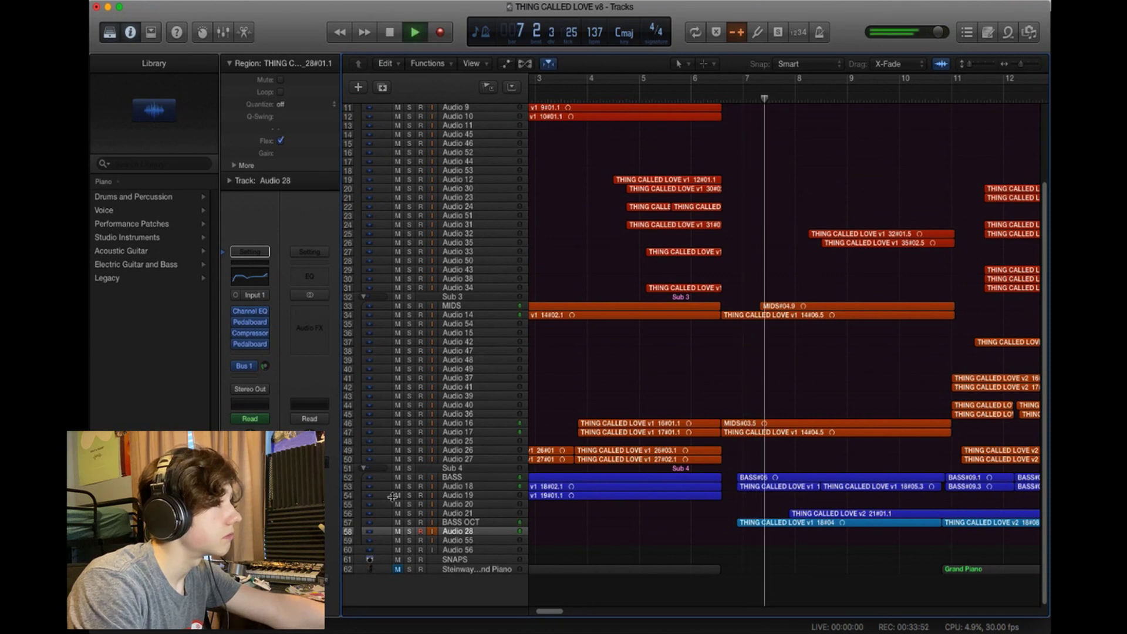
left_click(410, 524)
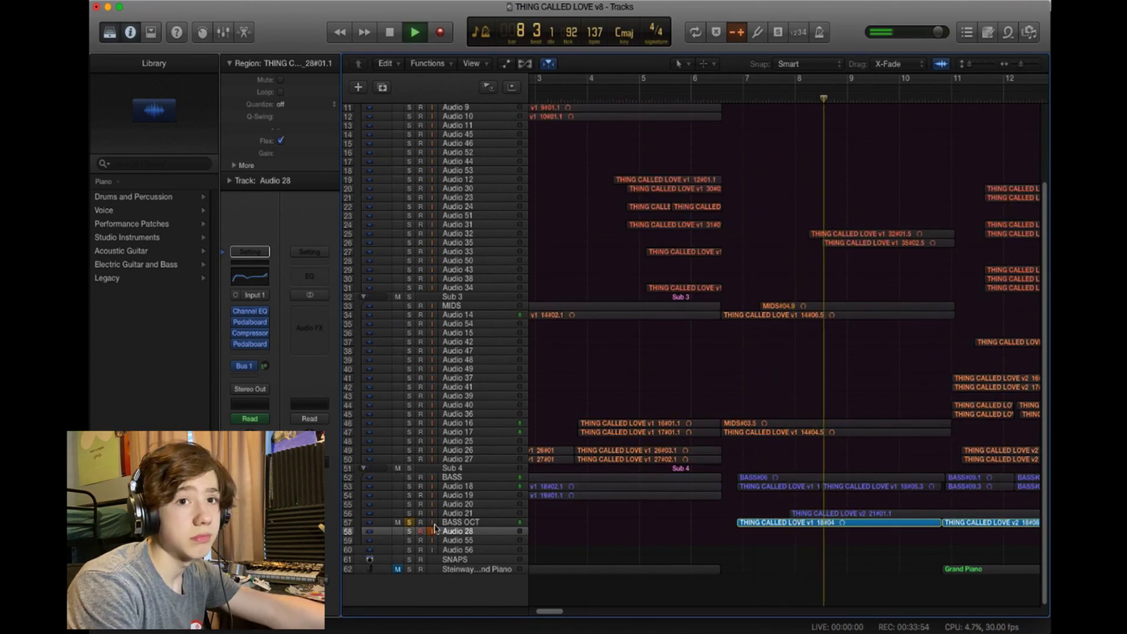
left_click(409, 523)
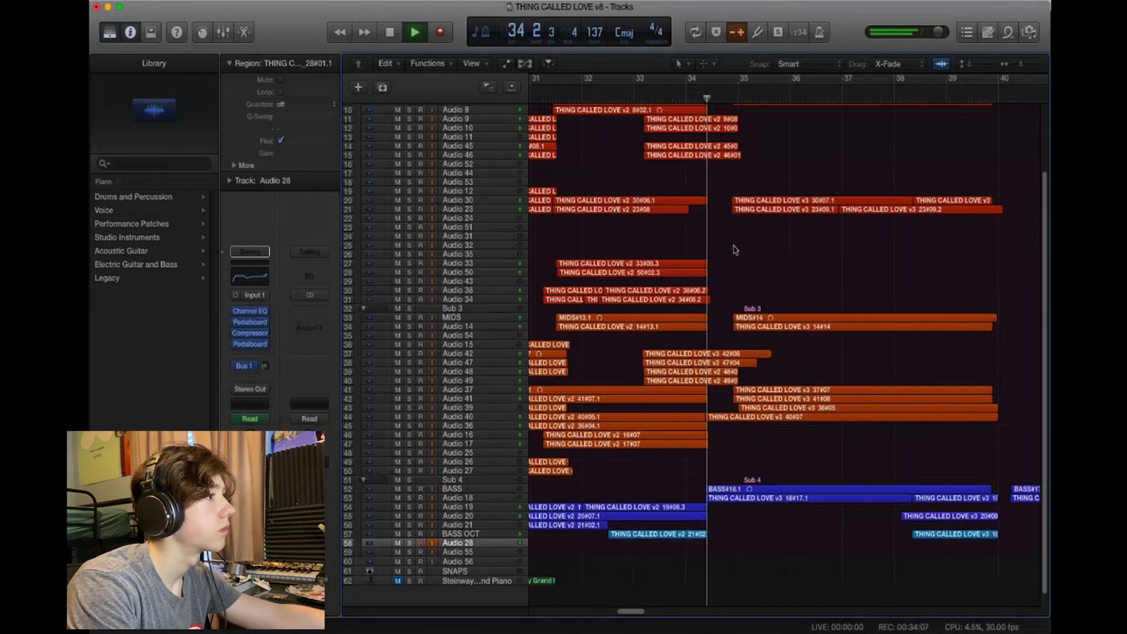
Stop playback at bar 35, solo Sub 3 and Sub 2 together, and listen to them up to bar 36
scroll(420, 350, "up", 3)
key("space")
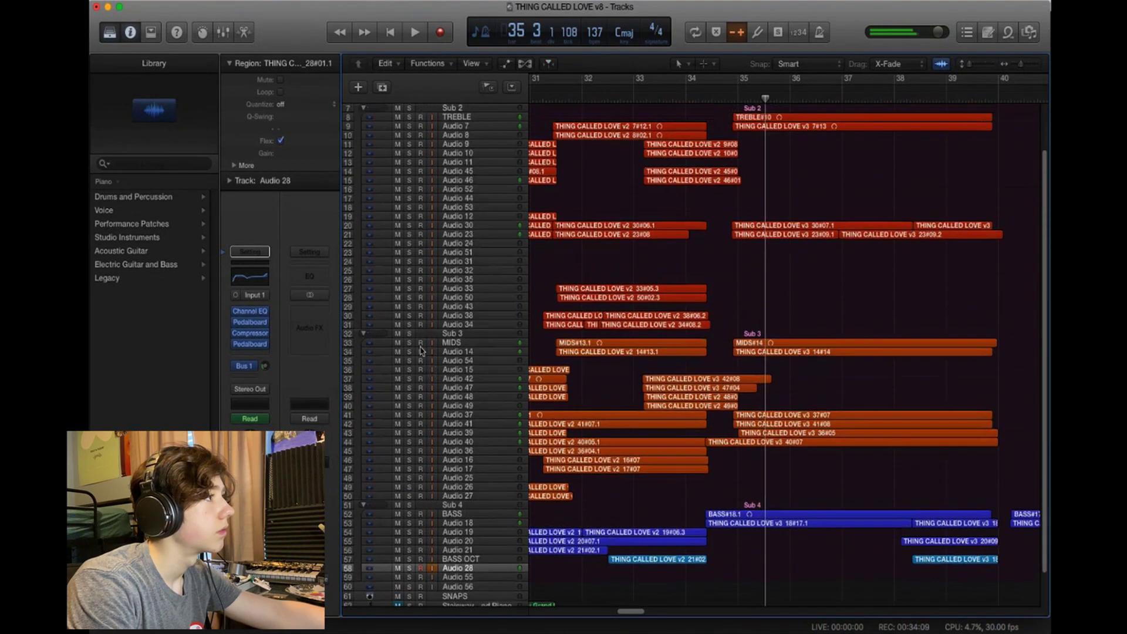
left_click(410, 333)
scroll(411, 170, "up", 3)
left_click(410, 134)
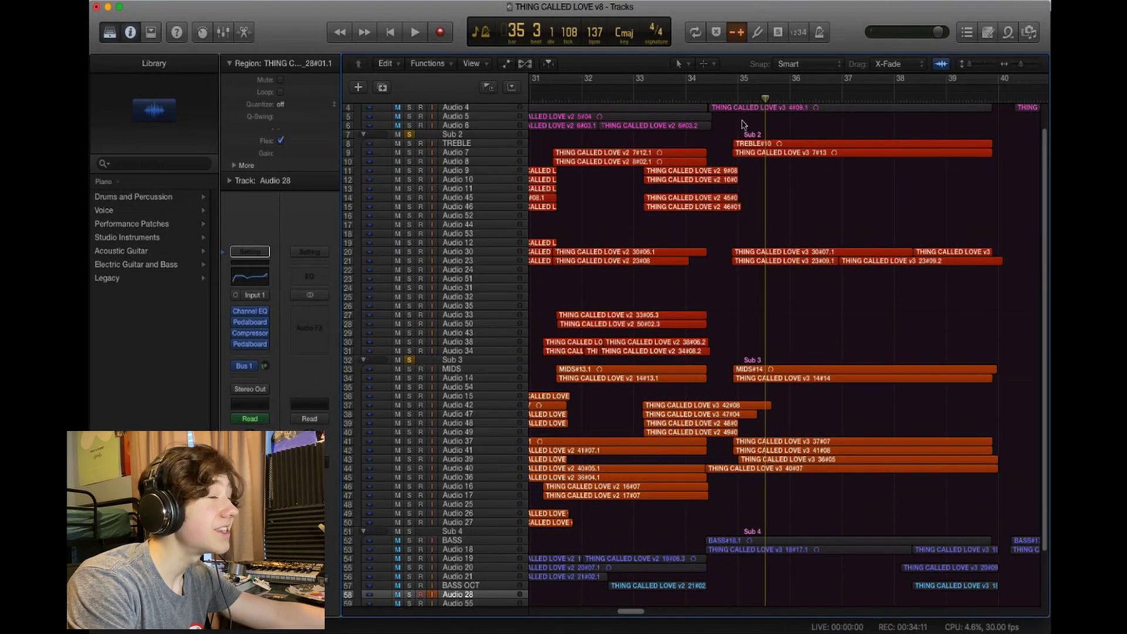
key("space")
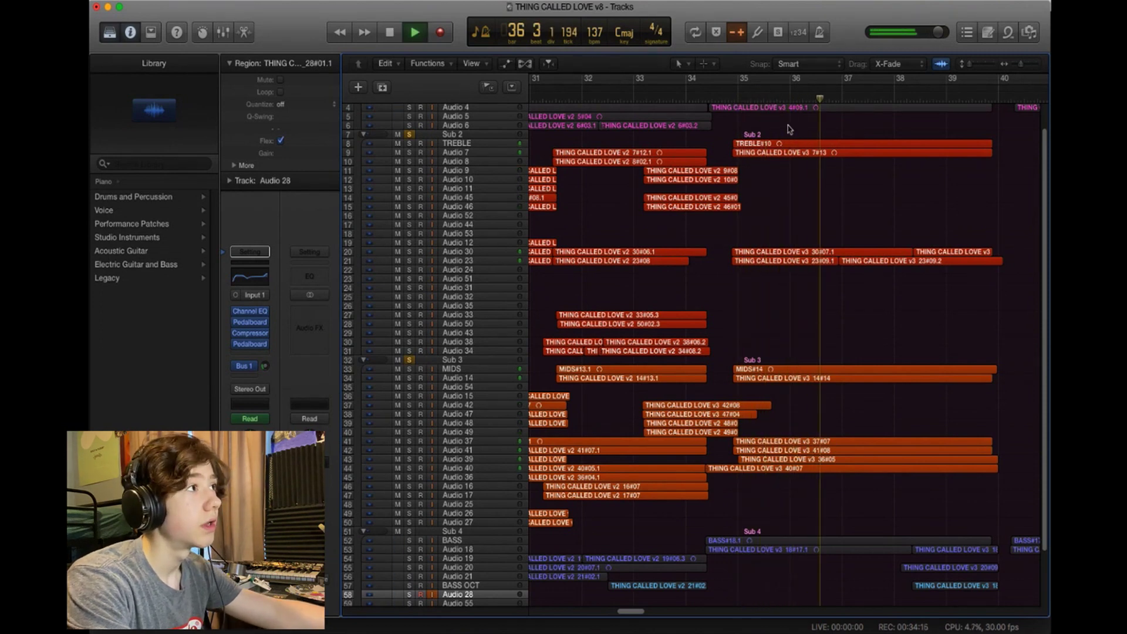
key("space")
Remove the Sub 2 solo and listen to the Sub 3 mids alone from bar 35 up to bar 36
left_click(410, 134)
left_click(739, 97)
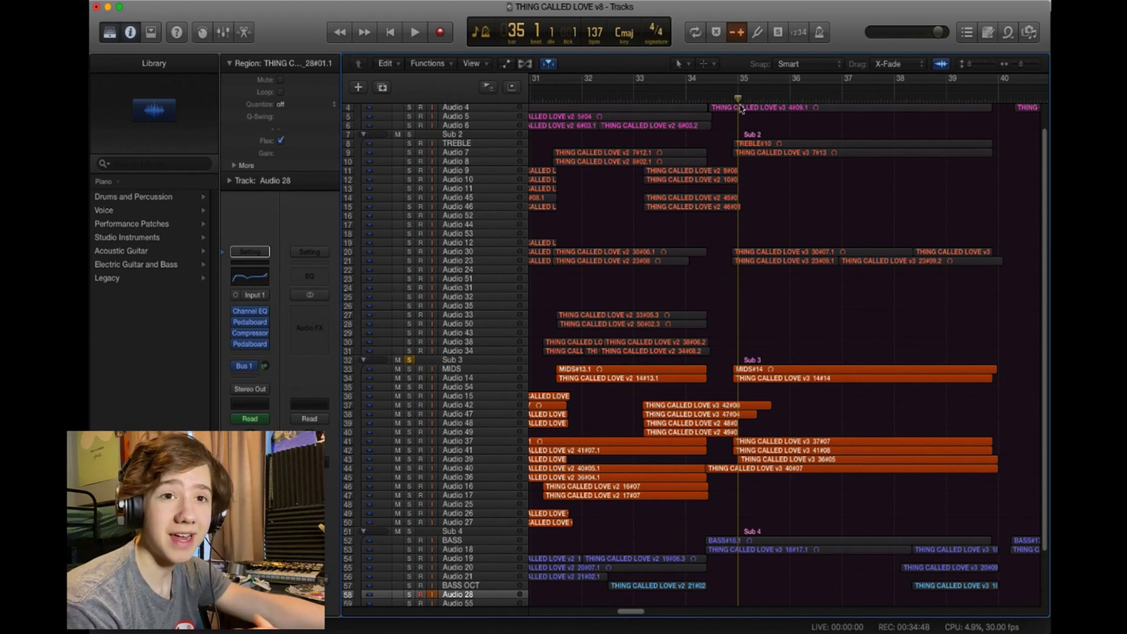
key("space")
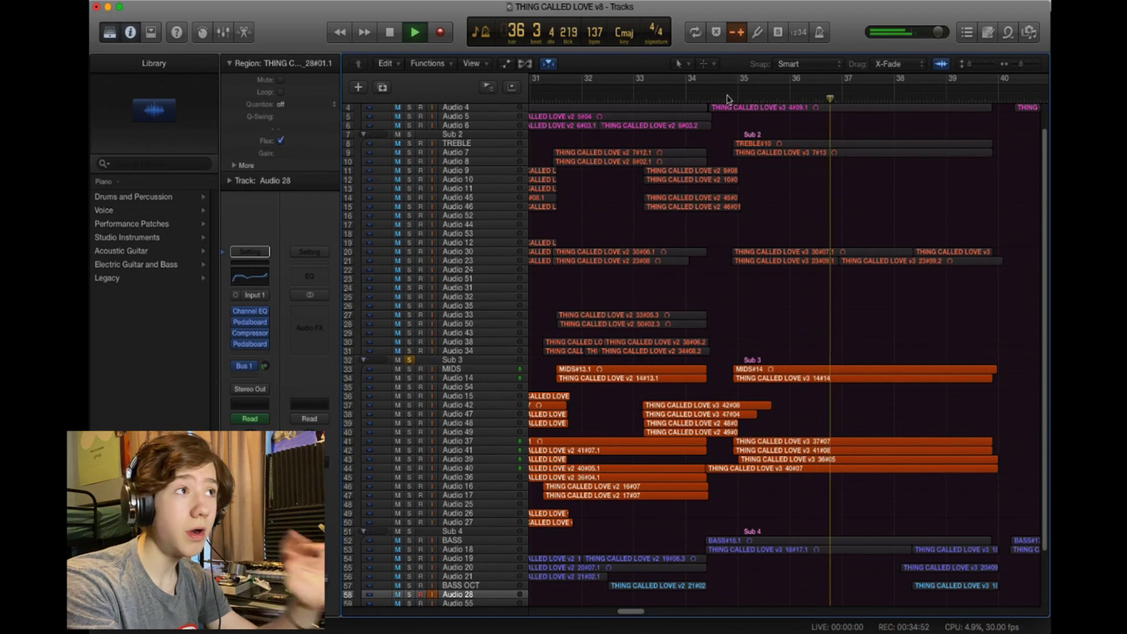
left_click(777, 97)
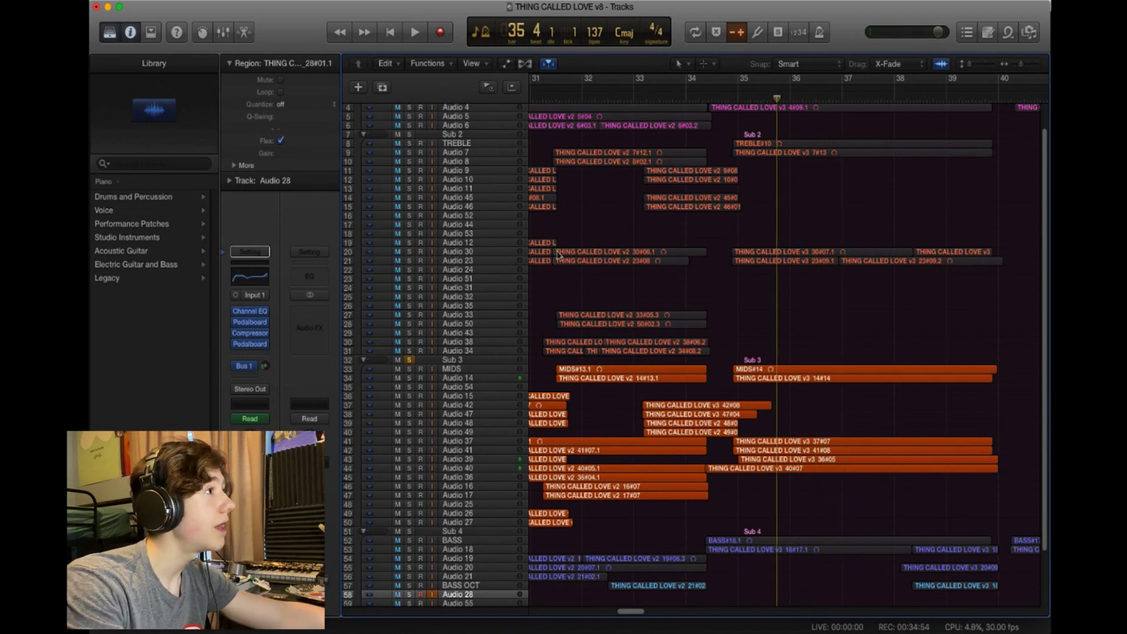
Solo Sub 2 again alongside Sub 3, listen from just before bar 35 up to bar 36, and stop playback
left_click(409, 134)
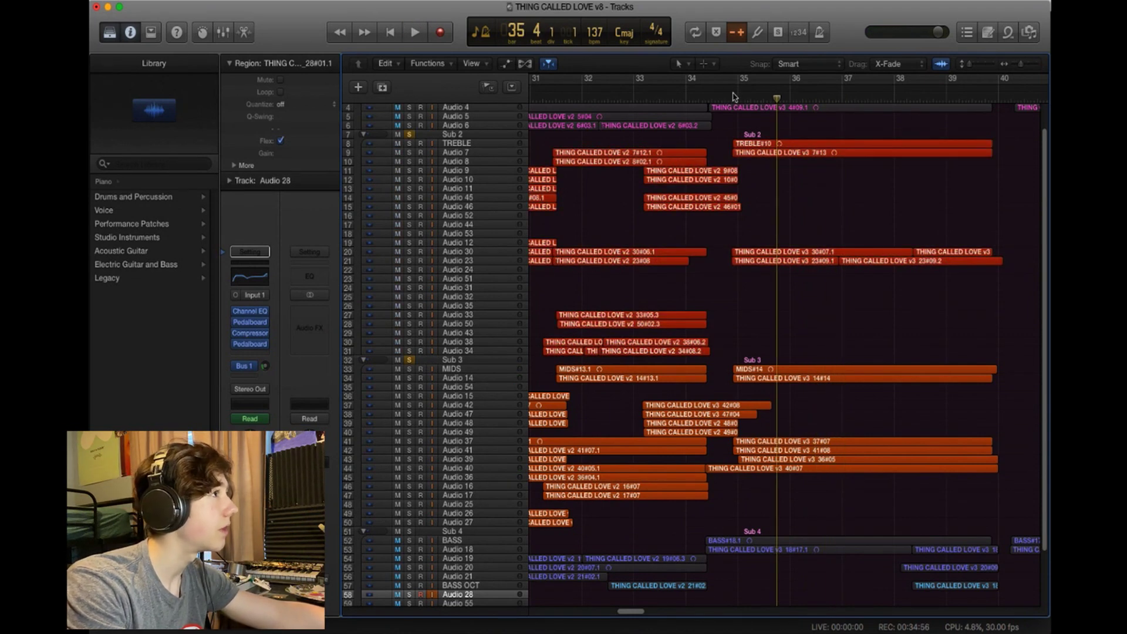
left_click(734, 97)
key("space")
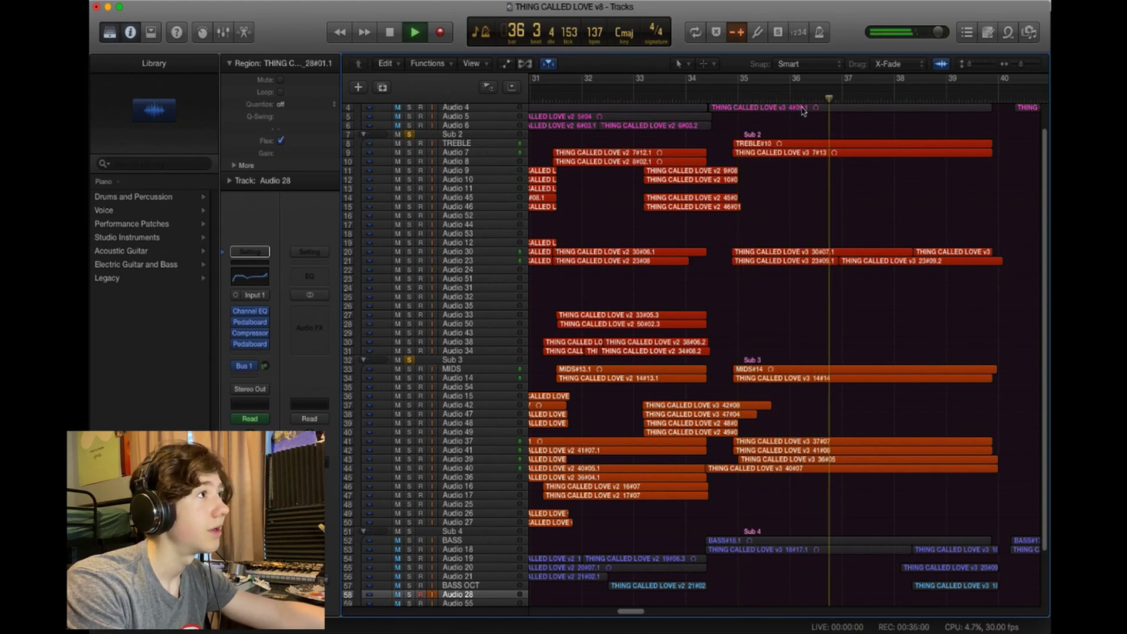
key("space")
scroll(751, 373, "up", 2)
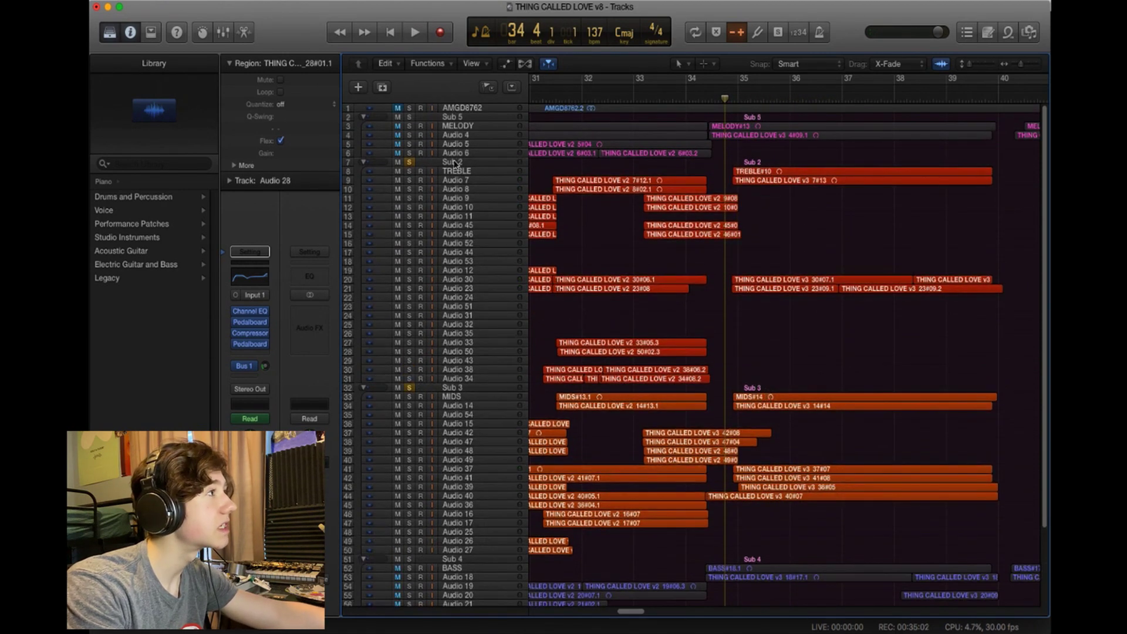
Remove the solos from Sub 2 and Sub 3 and play all layers together from just before bar 35 into bar 39
left_click(409, 162)
left_click(409, 387)
key("space")
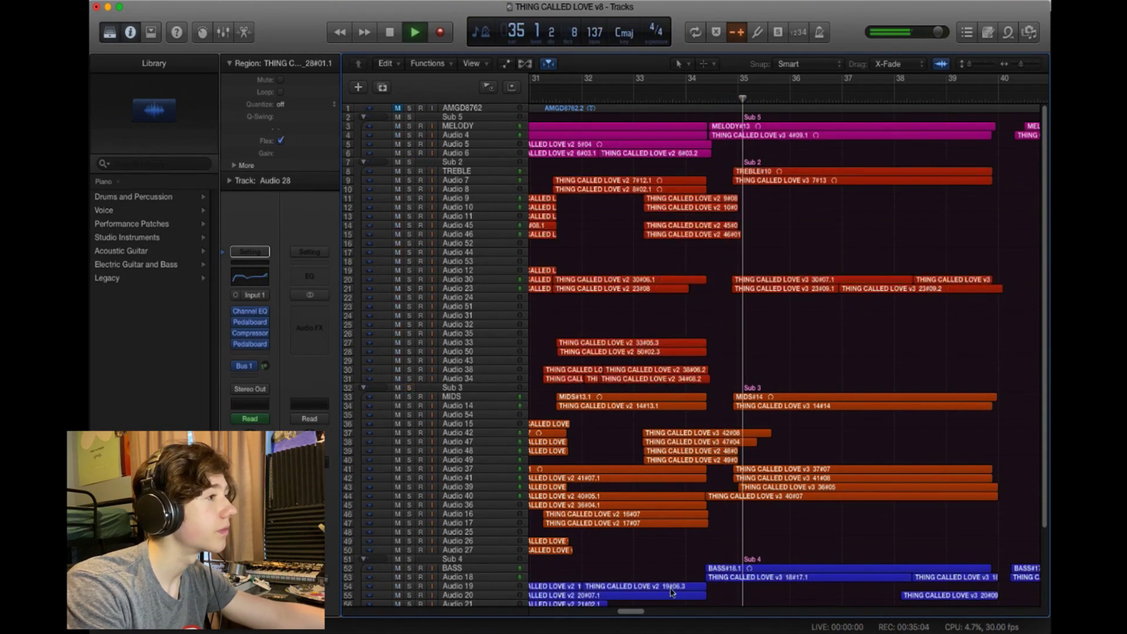
left_click_drag(630, 612, 641, 612)
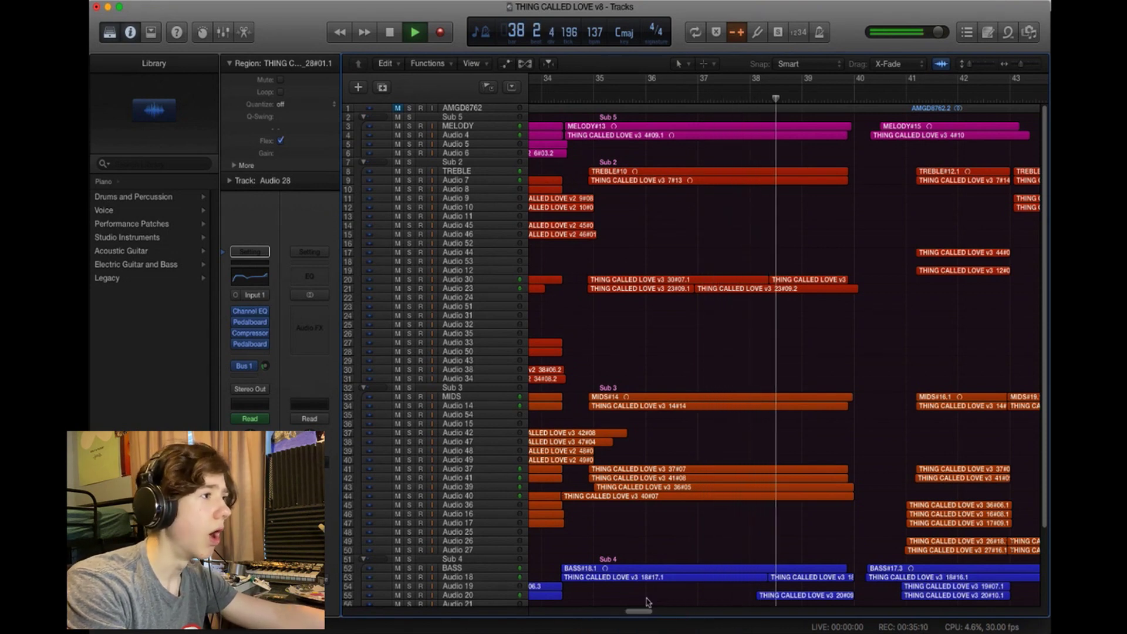
scroll(699, 478, "down", 5)
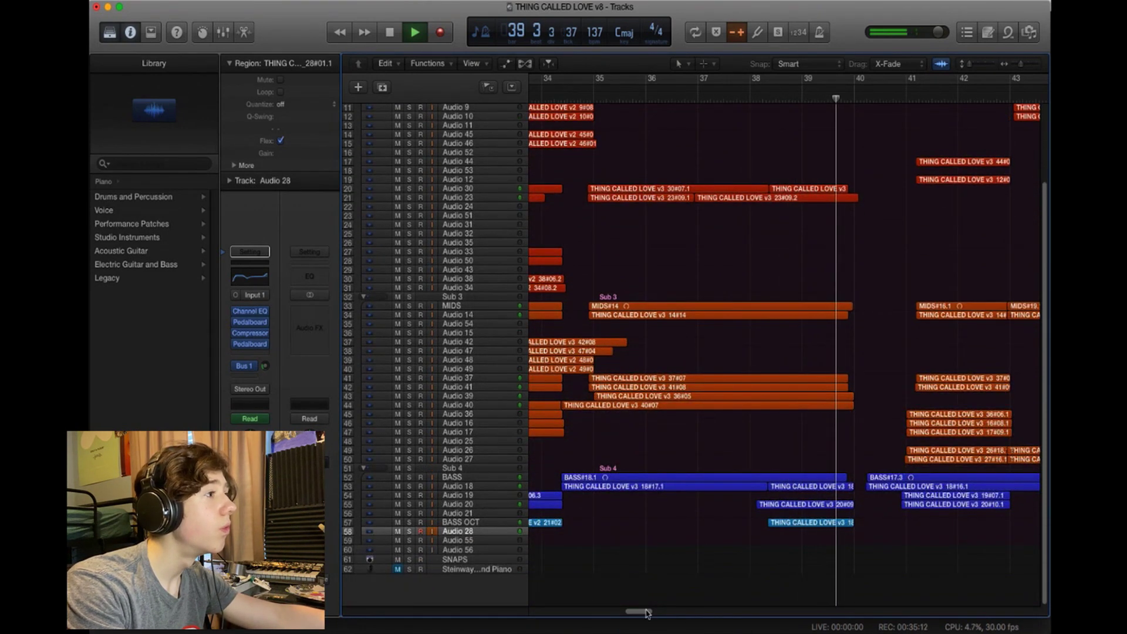
key("space")
Resume playback of the full arrangement from the end of bar 39 and listen into bar 41
left_click_drag(647, 612, 653, 611)
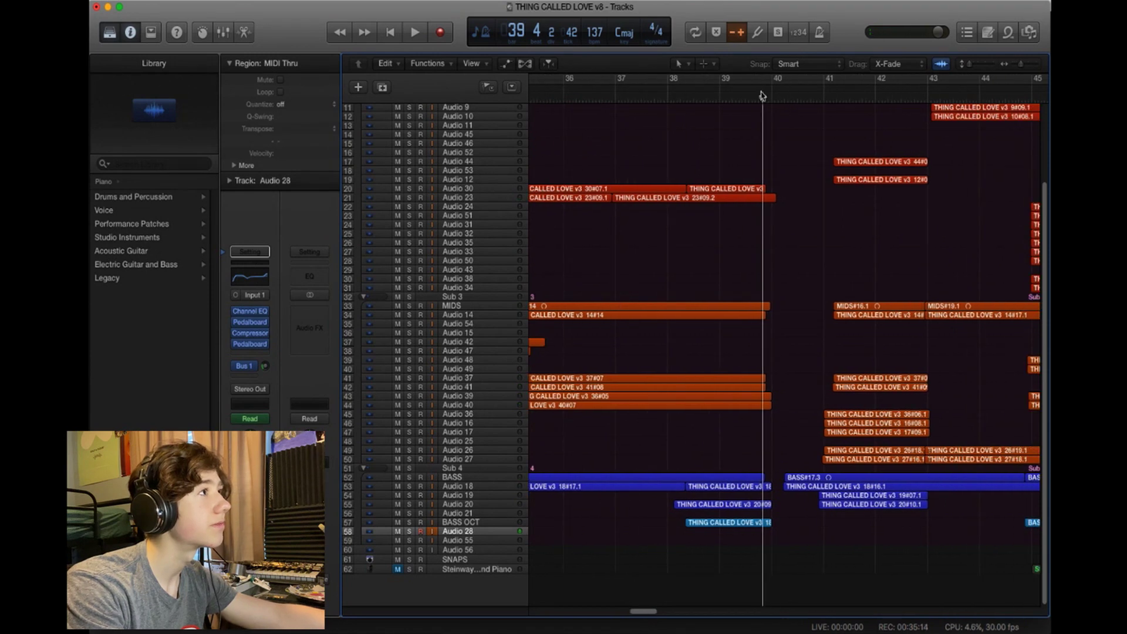
key("space")
scroll(875, 135, "up", 5)
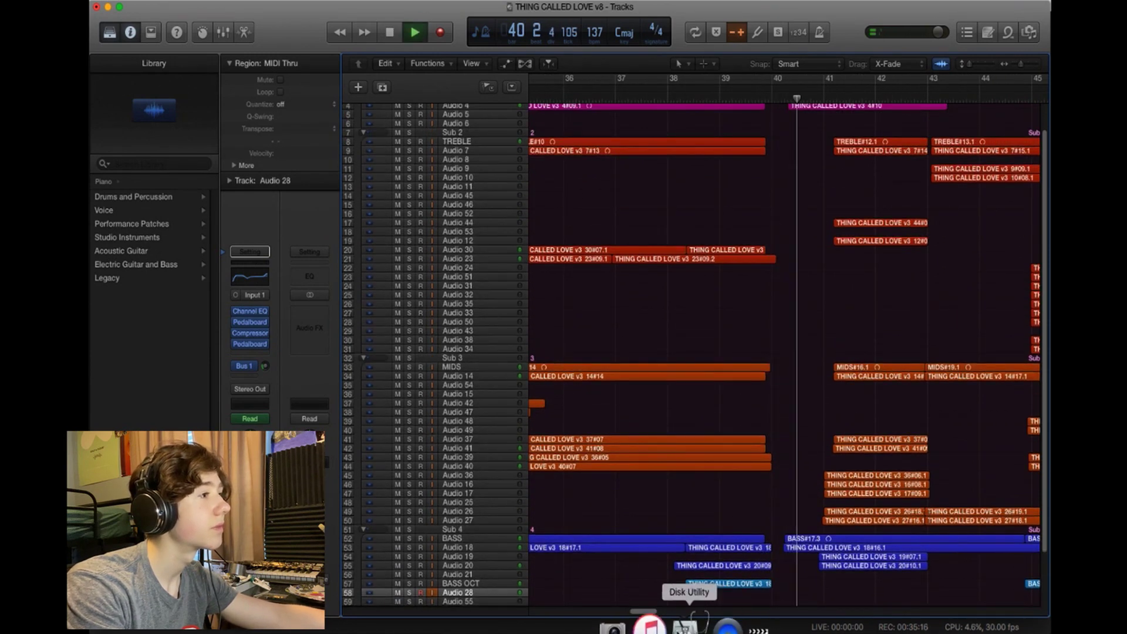
left_click_drag(648, 612, 653, 612)
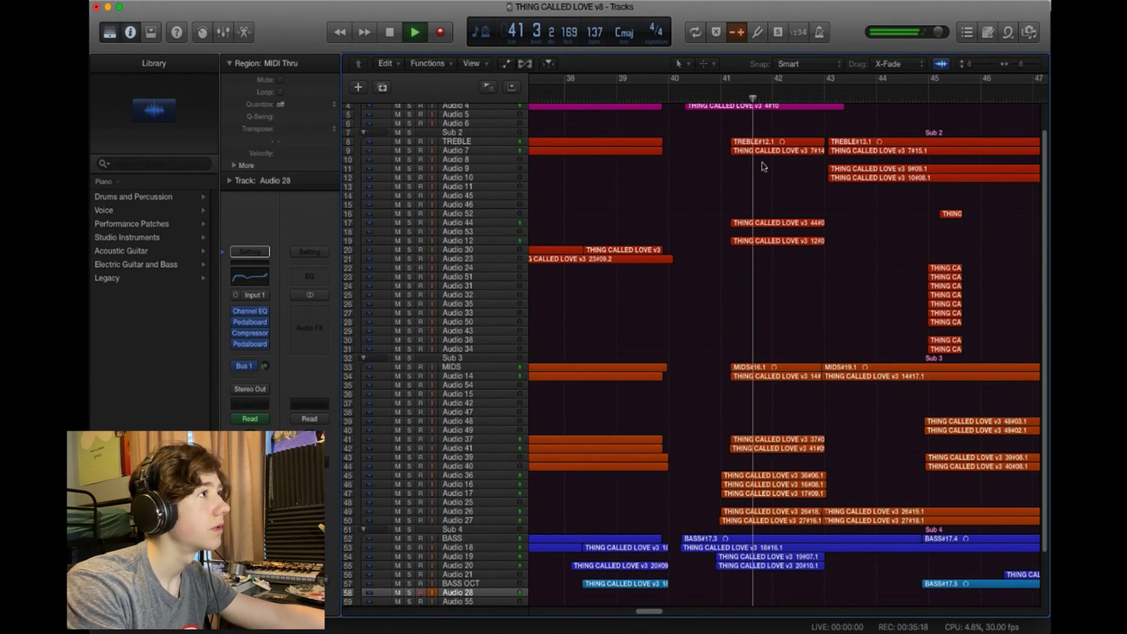
Return the playhead to bar 40, listen to the full arrangement again, and stop playback in bar 44
left_click(743, 101)
key("comma")
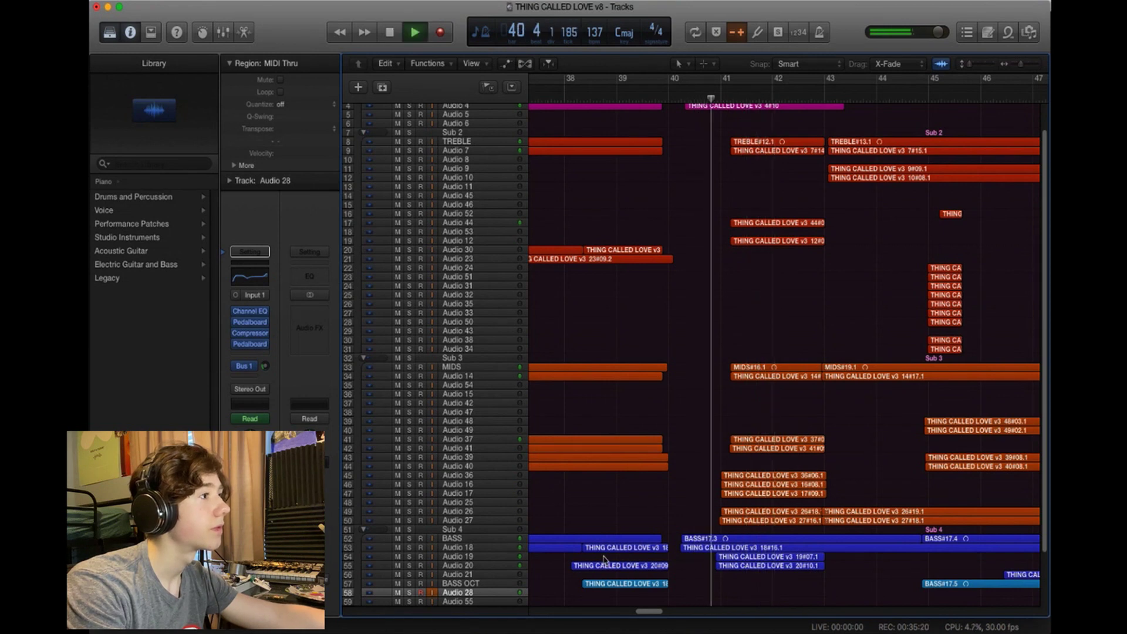
scroll(709, 461, "up", 2)
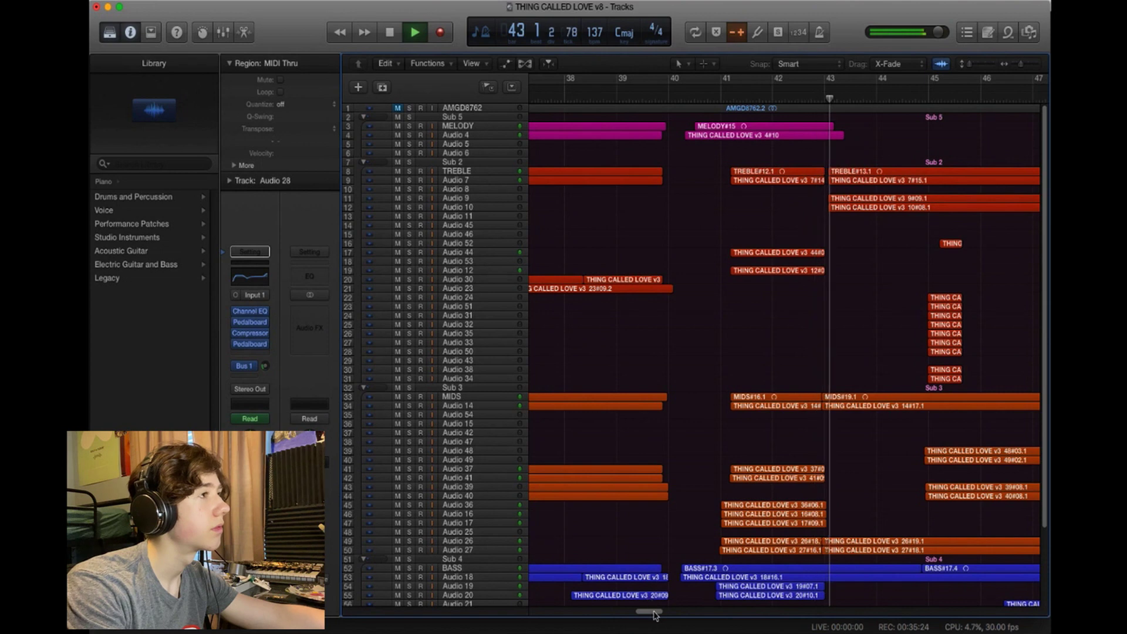
left_click_drag(653, 614, 667, 616)
key("space")
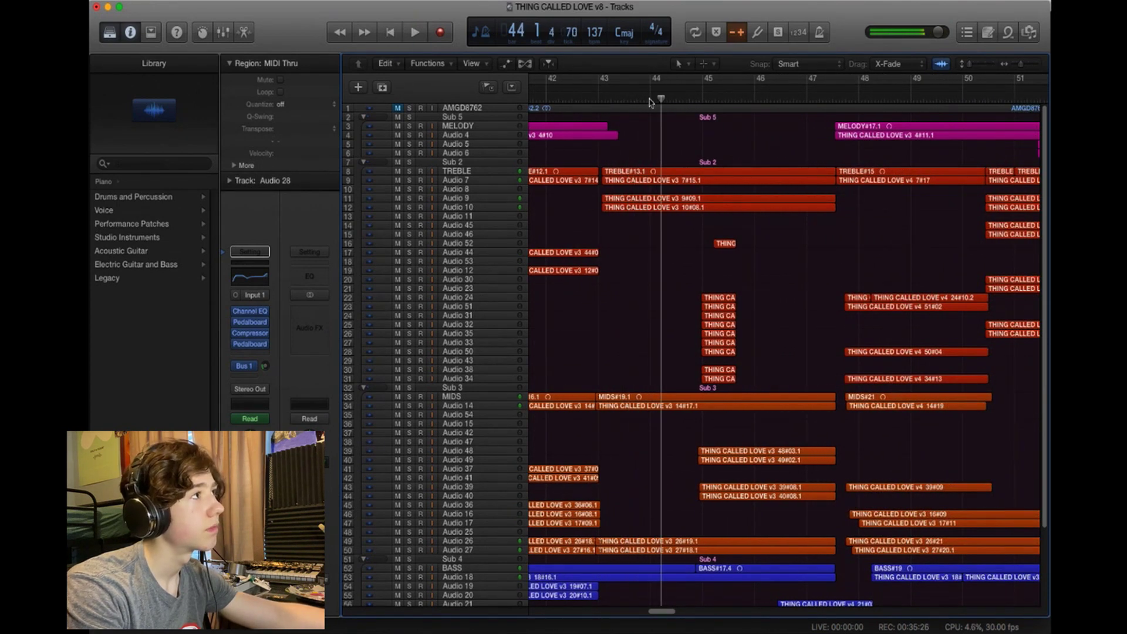
Replay the full arrangement from bar 40, ahead of the TREBLE and MIDS entries at bar 41
scroll(575, 135, "left", 2)
left_click(625, 142)
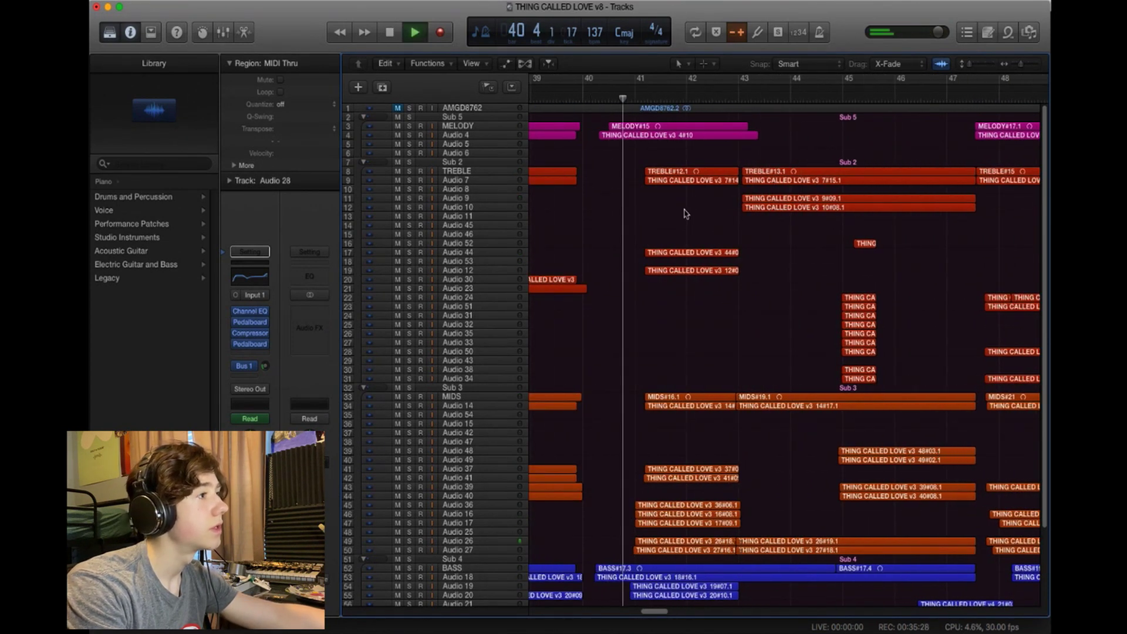
Stop playback and solo the Sub 2, Sub 3 and Sub 4 track stacks
scroll(685, 214, "down", 5)
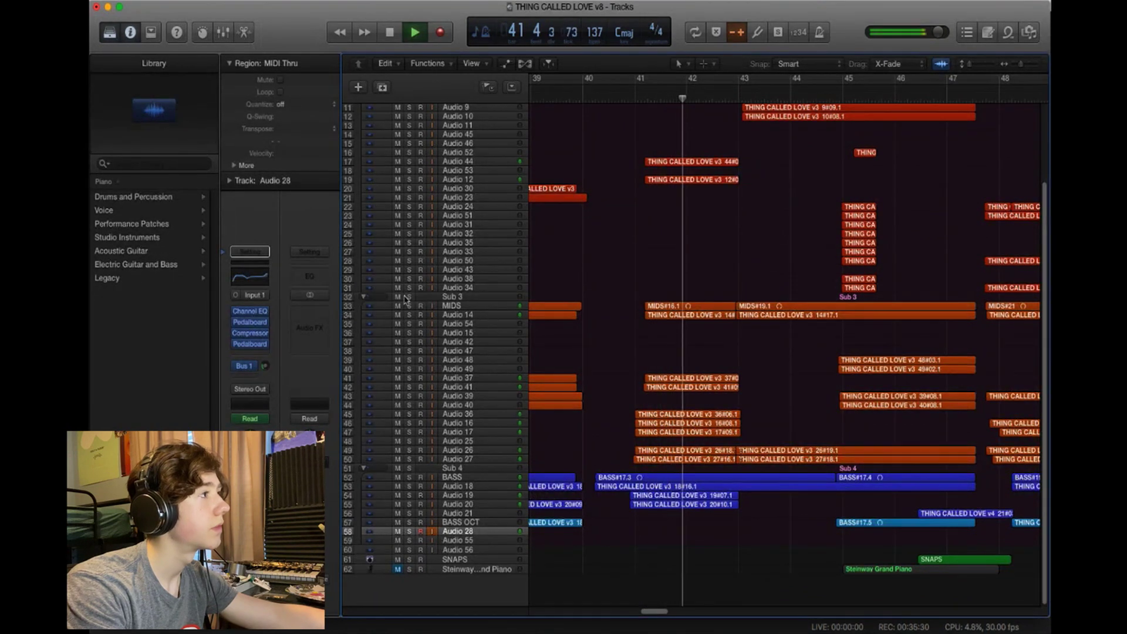
key("space")
left_click(408, 297)
scroll(408, 298, "up", 4)
left_click(409, 538)
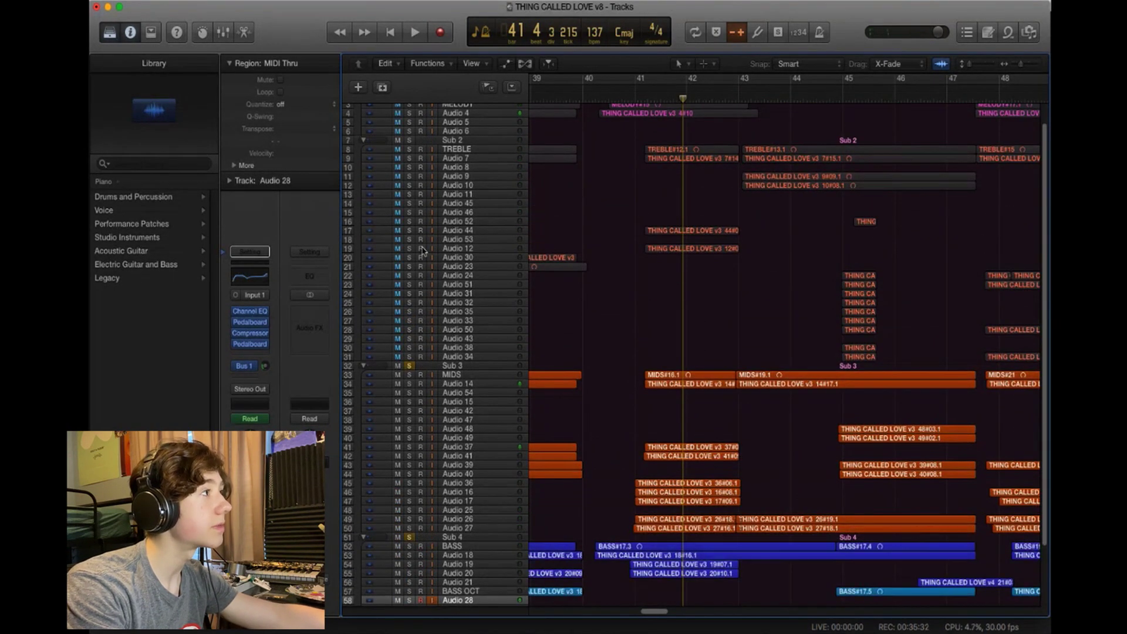
left_click(410, 141)
Play the soloed stacks from bar 41 beat 2 to about bar 44 beat 4
left_click_drag(661, 101, 648, 101)
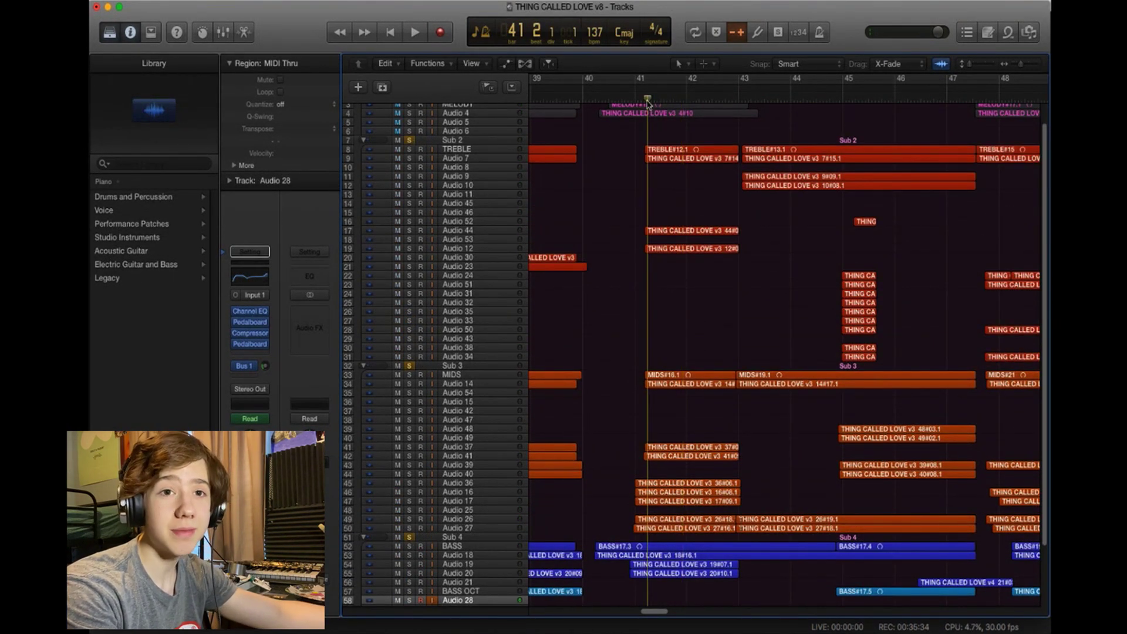
scroll(730, 327, "down", 3)
key("space")
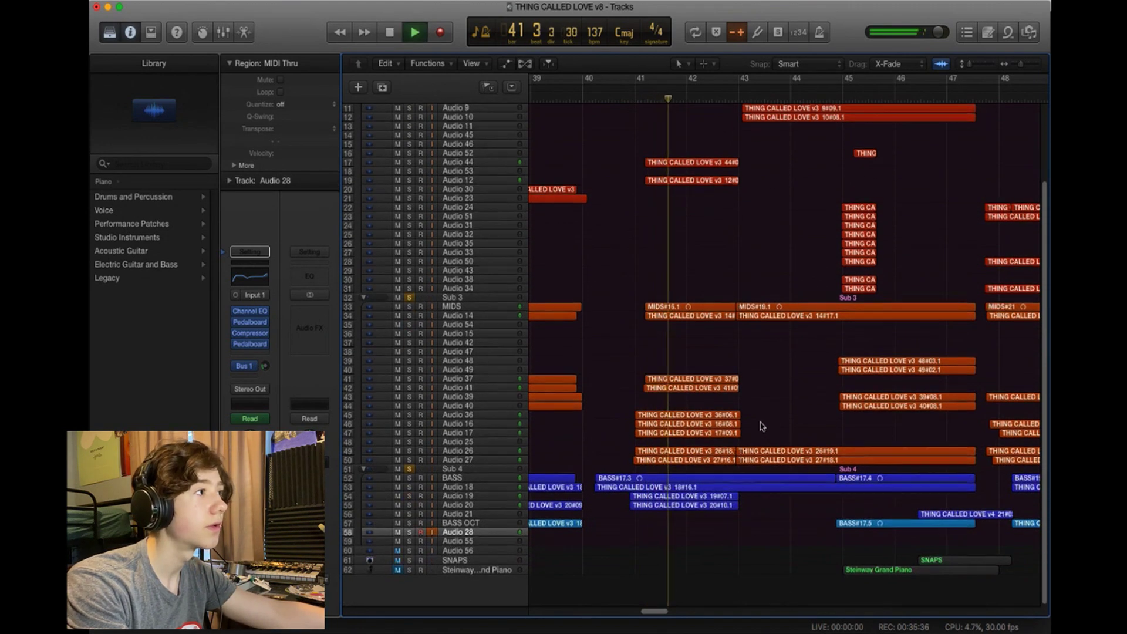
scroll(455, 143, "up", 2)
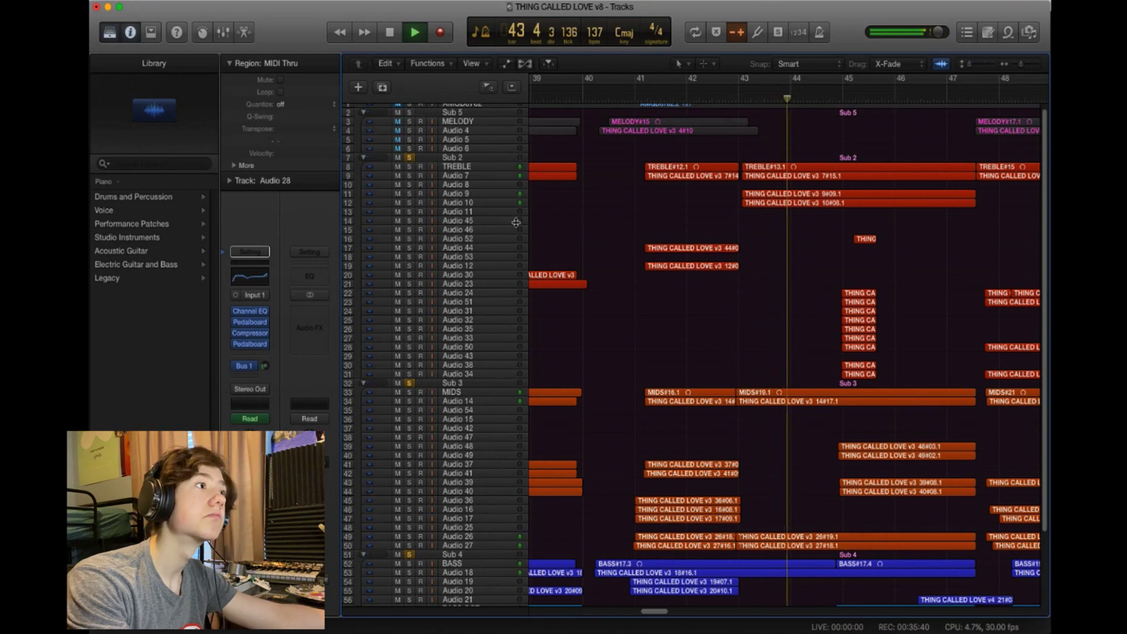
left_click_drag(397, 121, 397, 148)
key("space")
Turn off solo on the Sub 2, Sub 3 and Sub 4 stacks
left_click(410, 158)
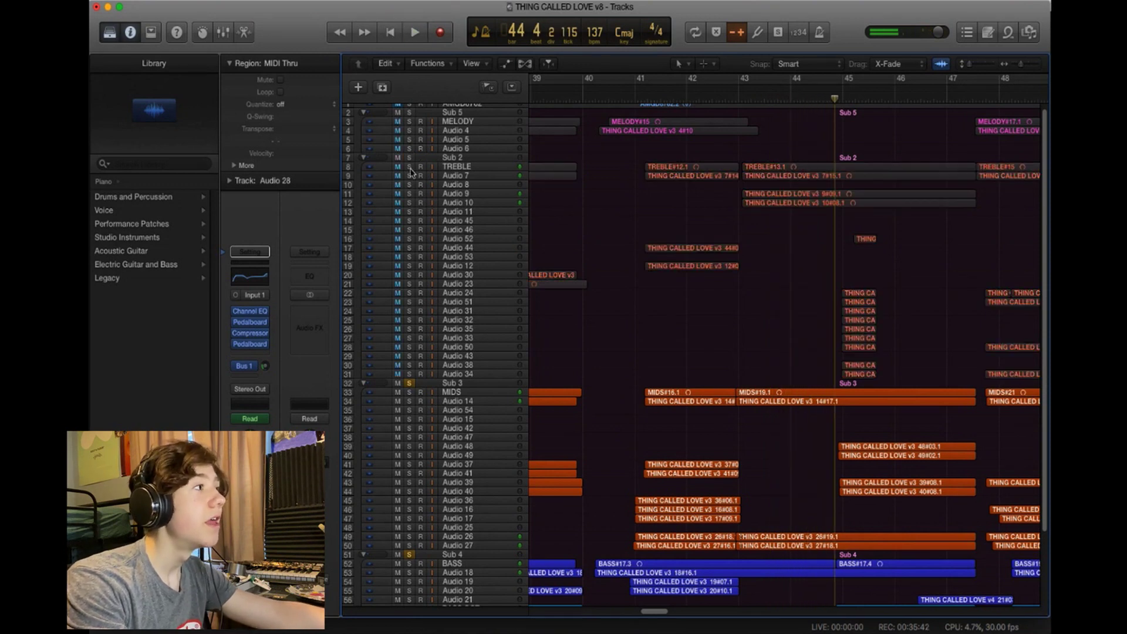
left_click(409, 383)
left_click(409, 554)
Play the full arrangement from bar 44 beat 4 to about bar 45 beat 3
scroll(765, 351, "down", 2)
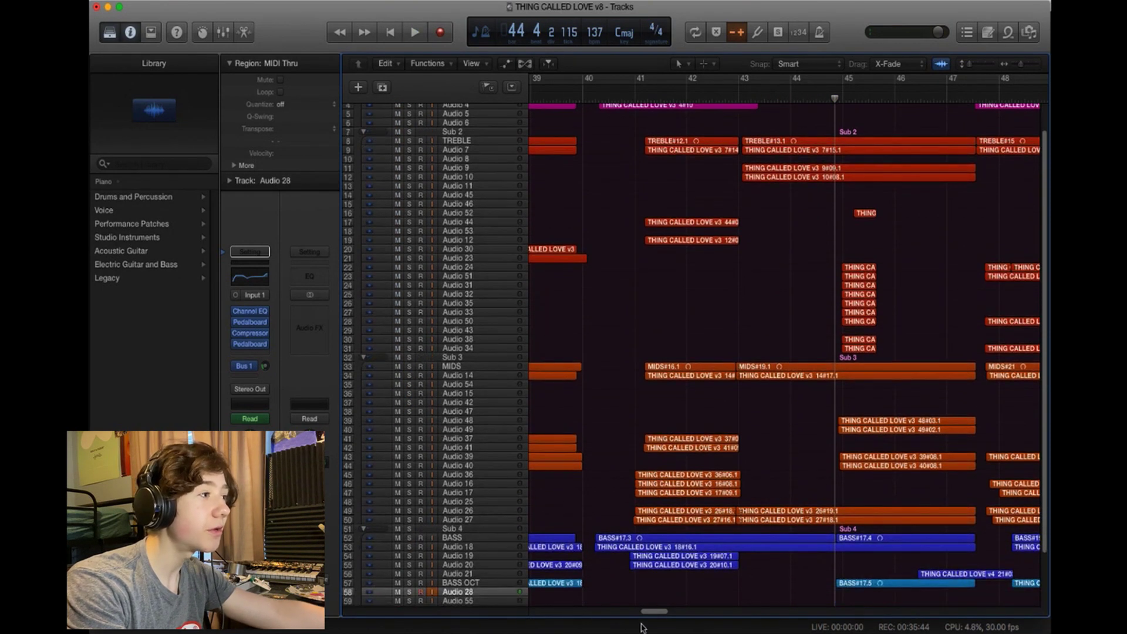
left_click_drag(655, 613, 661, 616)
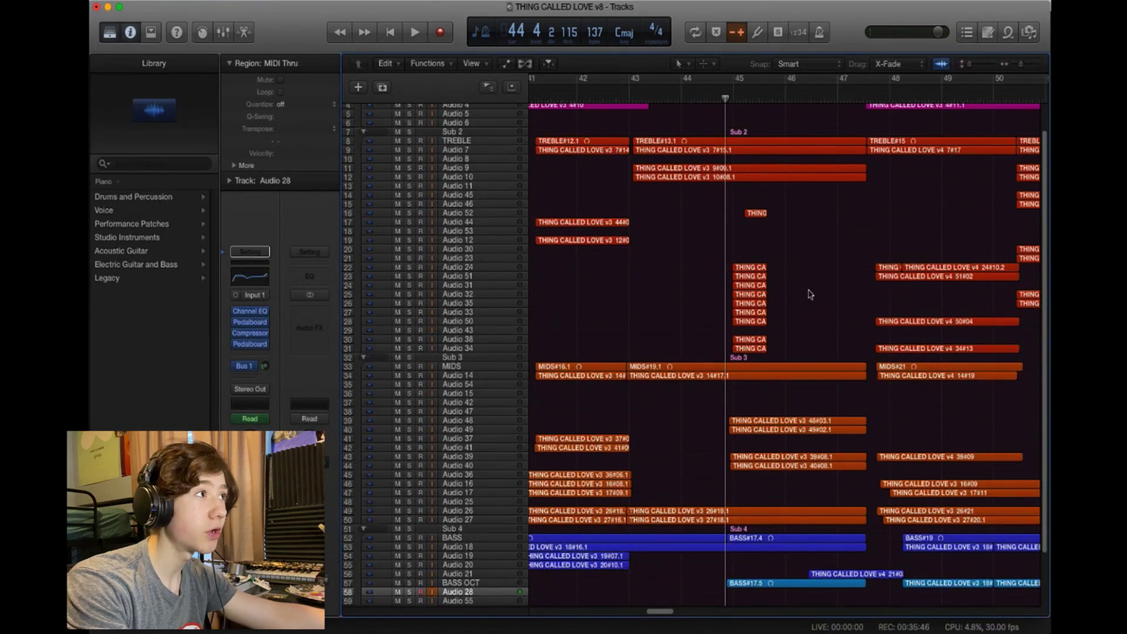
key("space")
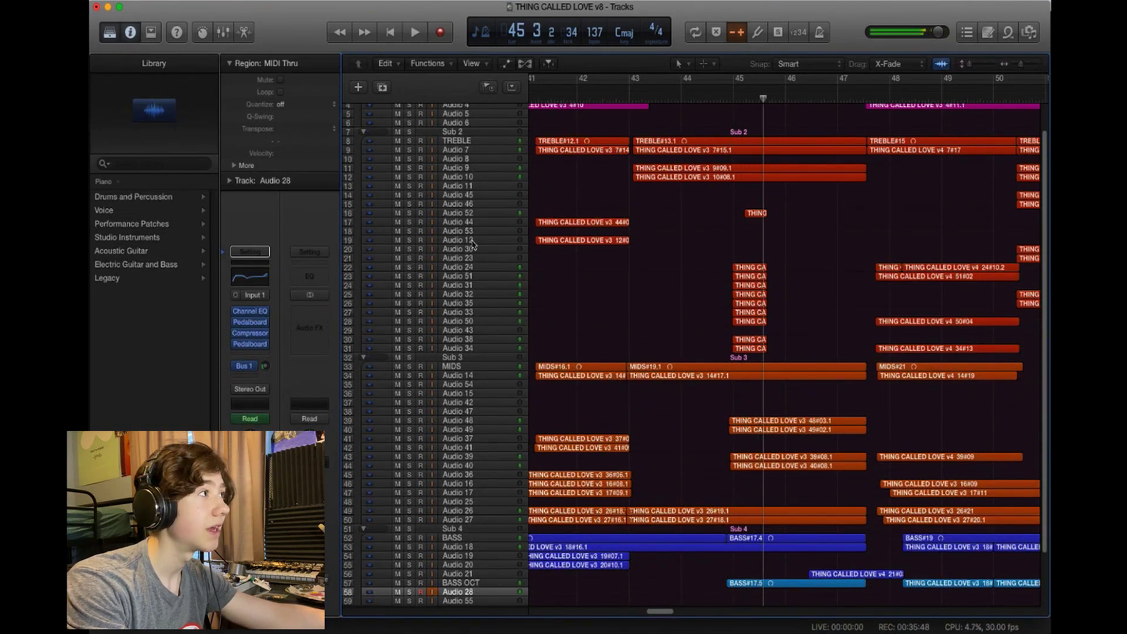
Solo the treble tracks from Audio 52 down to Audio 34 and play them from about bar 44 beat 4
left_click_drag(410, 212, 414, 340)
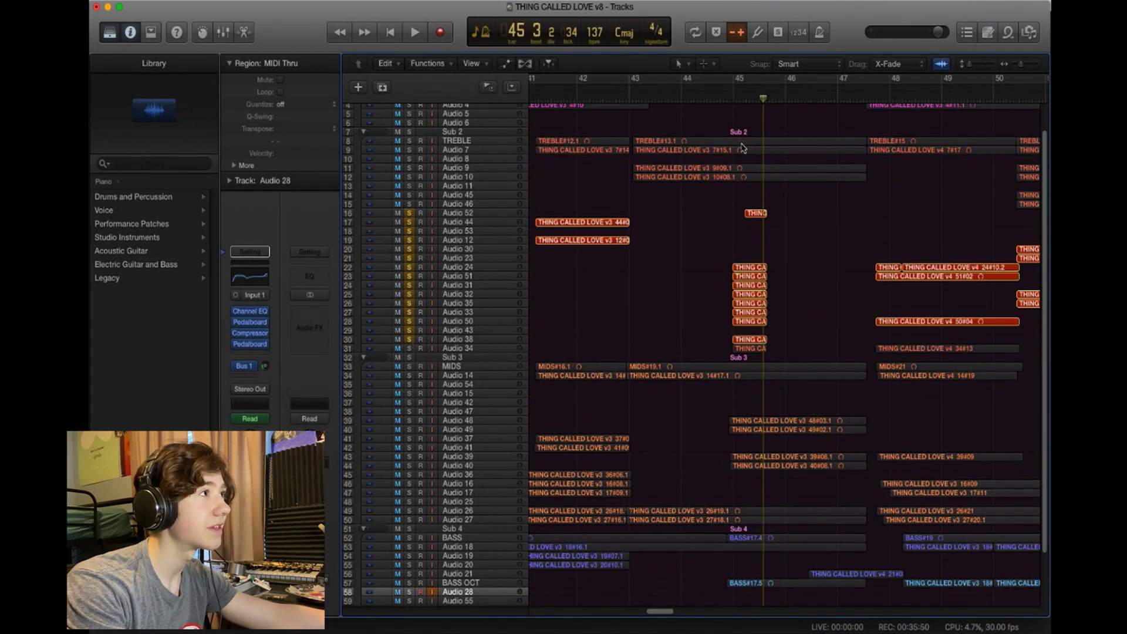
left_click(409, 348)
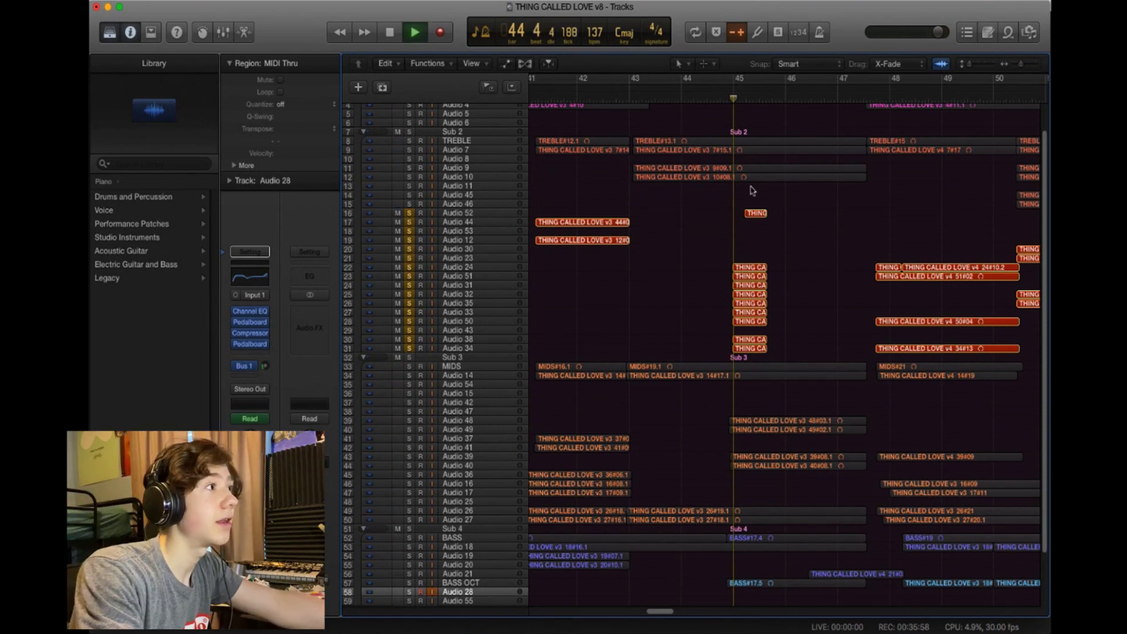
key("comma")
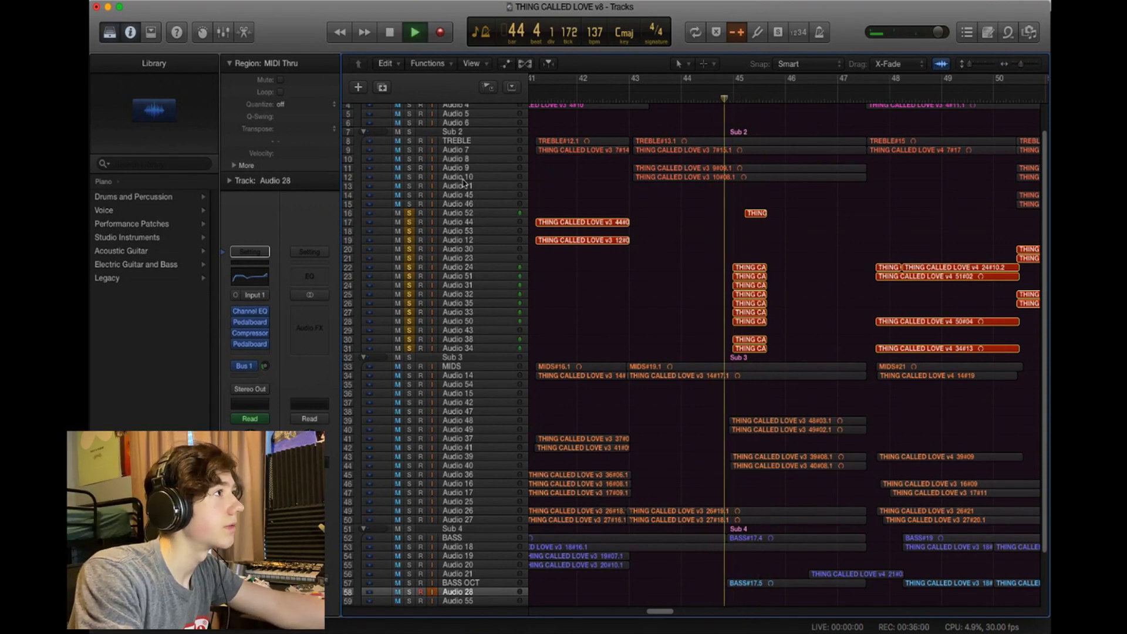
Add the Sub 4 bass stack to the soloed treble tracks and play them together around bar 45
key("space")
left_click(410, 529)
key("space")
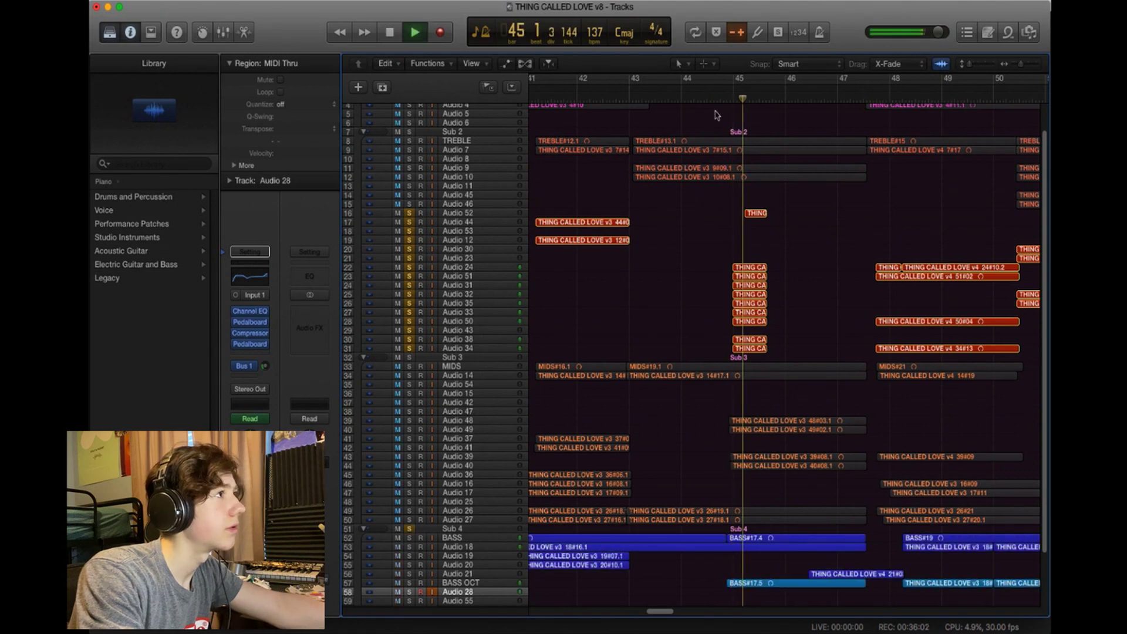
Add Audio 26 and Audio 27 to the soloed tracks and play the combination from about bar 44 beat 4
left_click(409, 510)
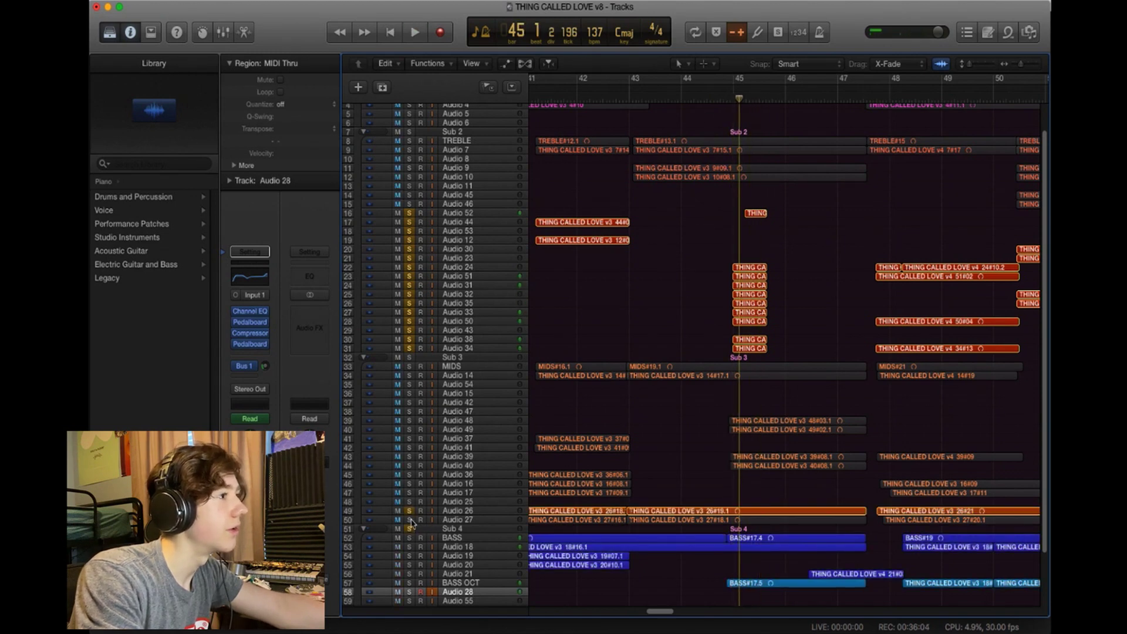
left_click(410, 520)
key("space")
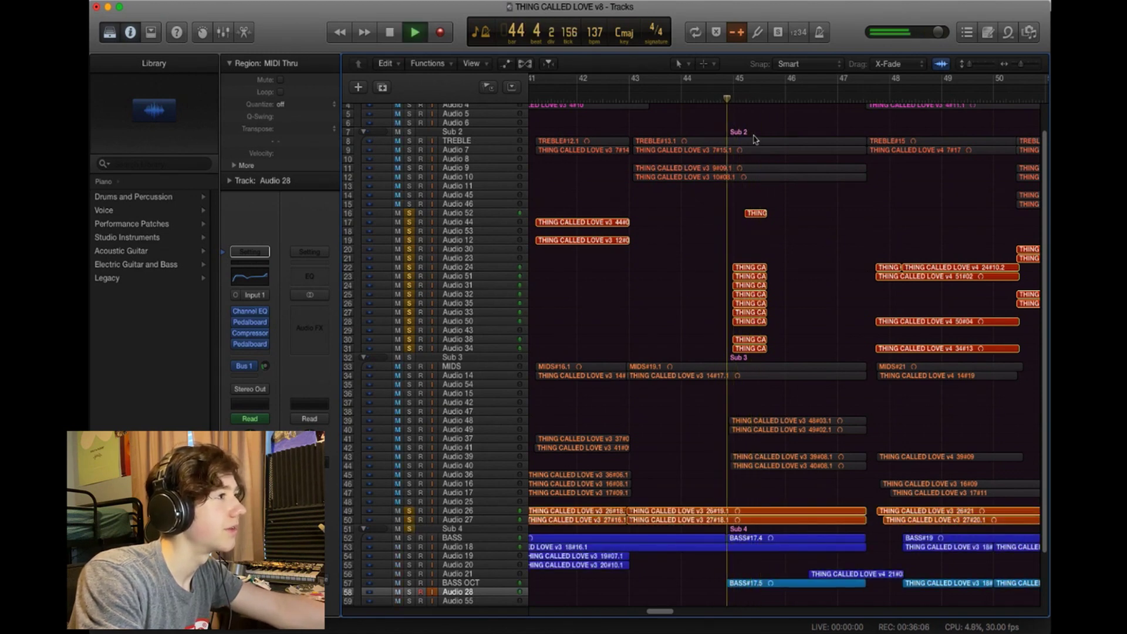
key("space")
Also solo the Sub 2 stack and play the soloed parts from bar 43 beat 4
scroll(461, 168, "up", 2)
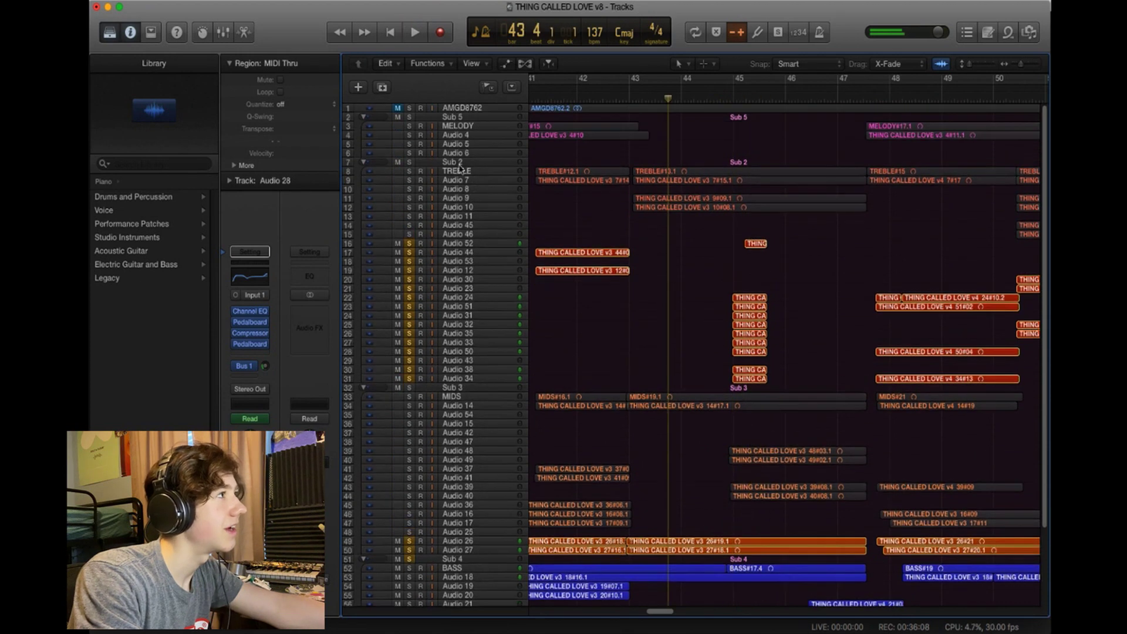
left_click(409, 164)
key("space")
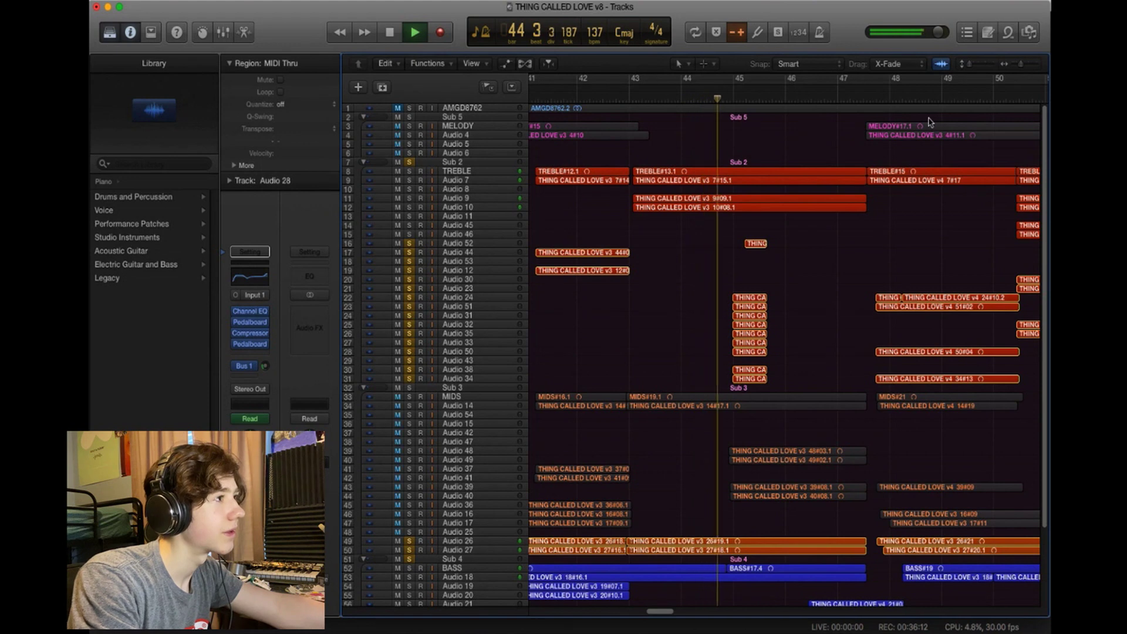
key("space")
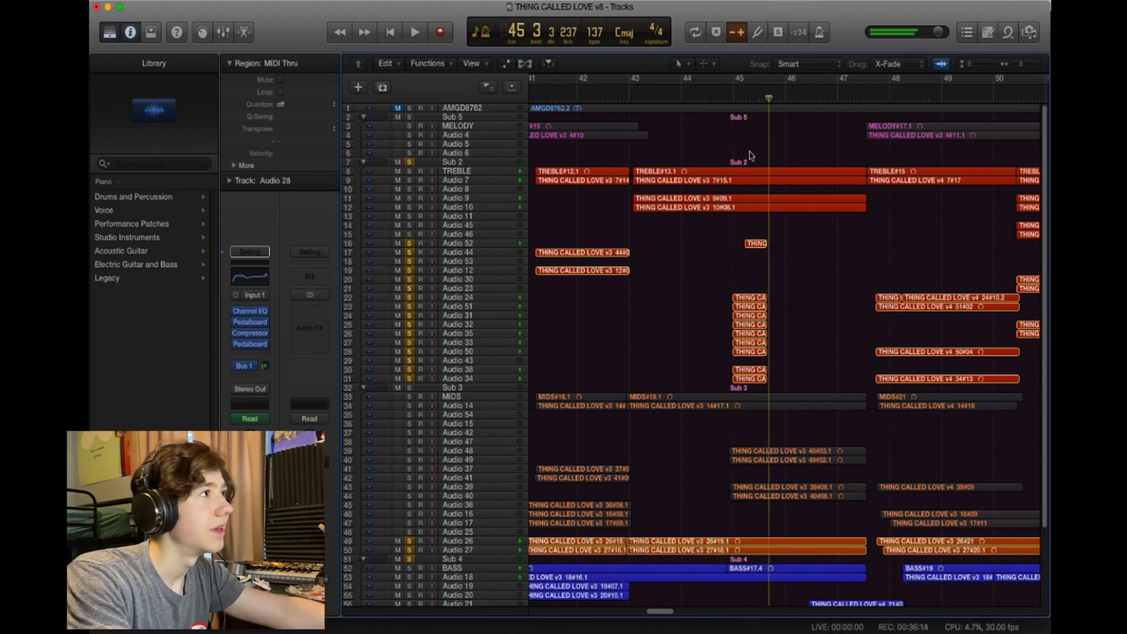
Clear all the solos and play the full arrangement from bar 45 to about bar 47 beat 2
left_click(738, 104)
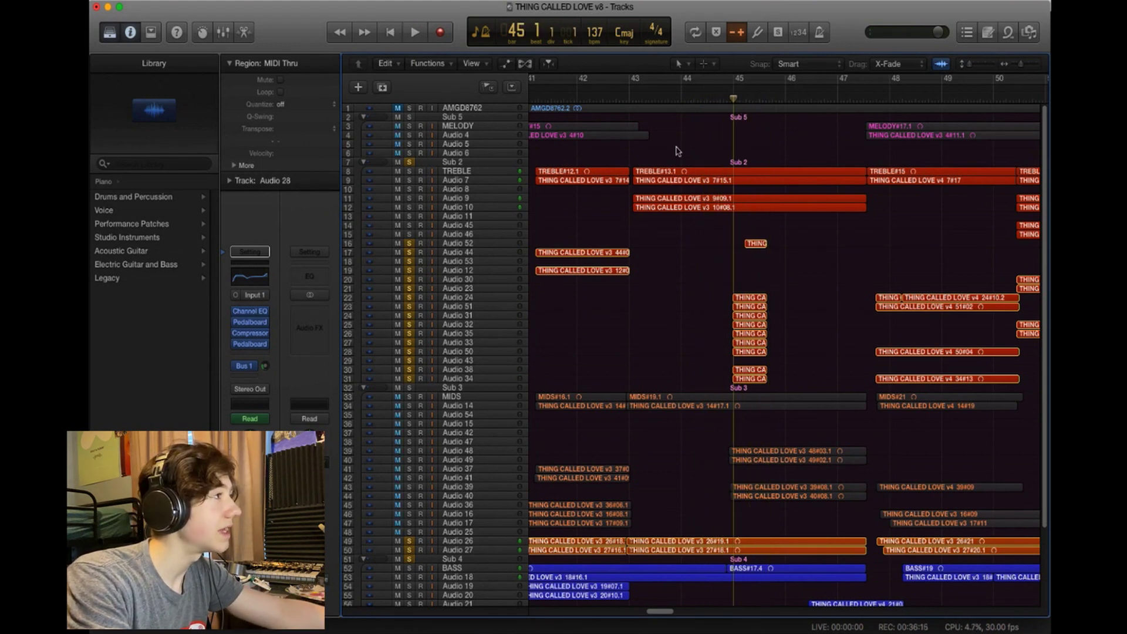
left_click(410, 162)
left_click(409, 546)
key("space")
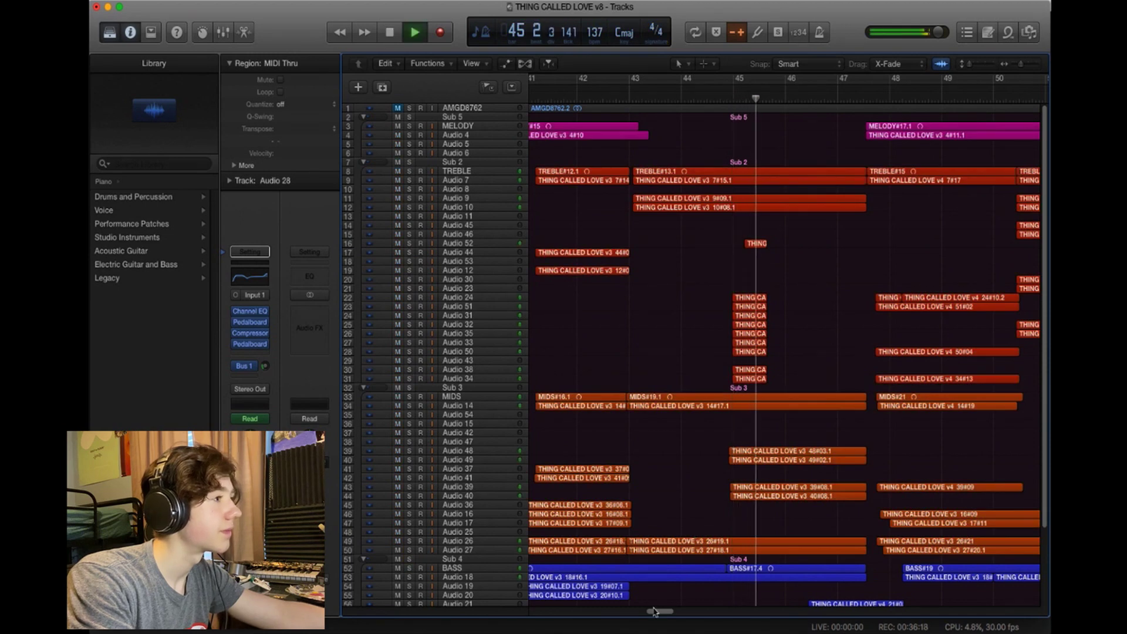
left_click_drag(655, 612, 661, 612)
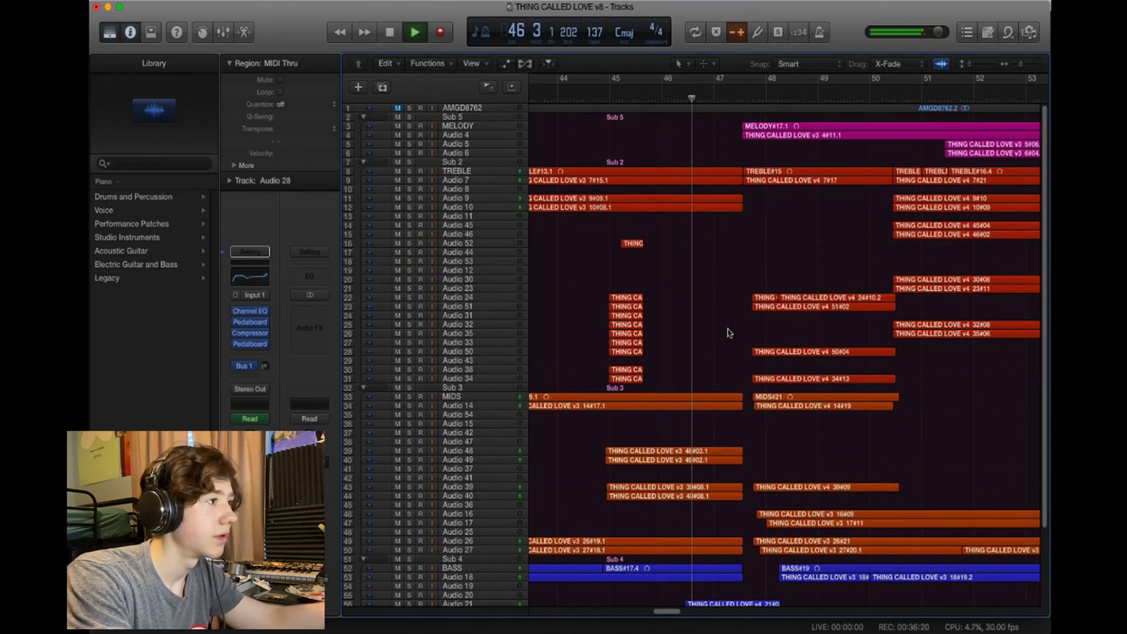
key("space")
Review the Audio 21 and SNAPS regions around bar 47 and play the full mix into bar 48
scroll(778, 408, "down", 5)
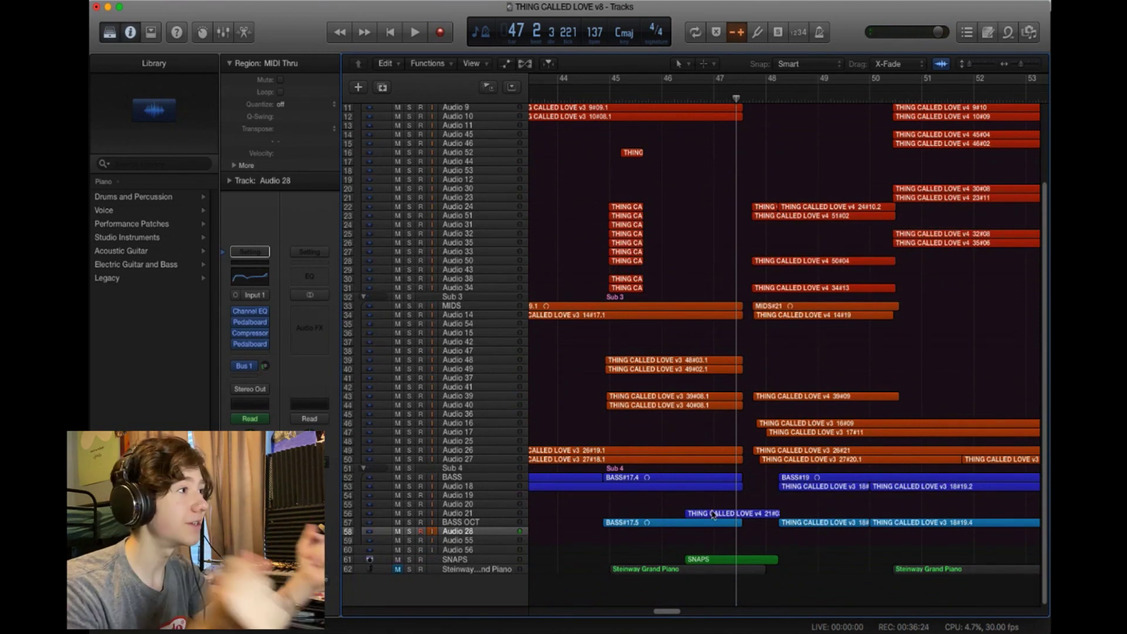
scroll(830, 242, "up", 1)
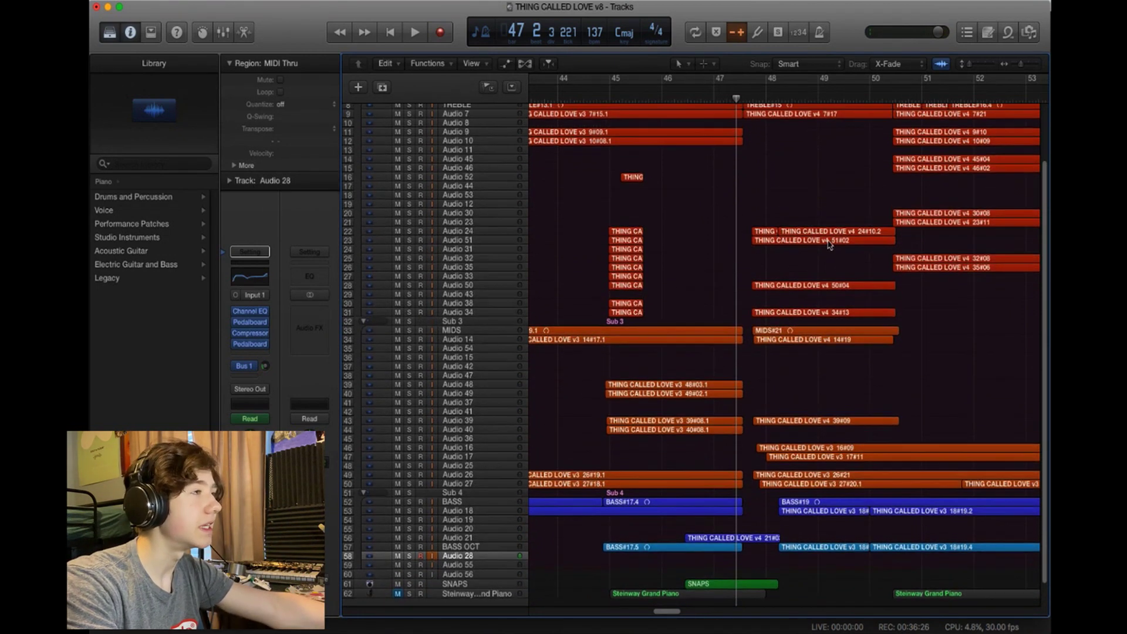
key("space")
scroll(793, 212, "up", 2)
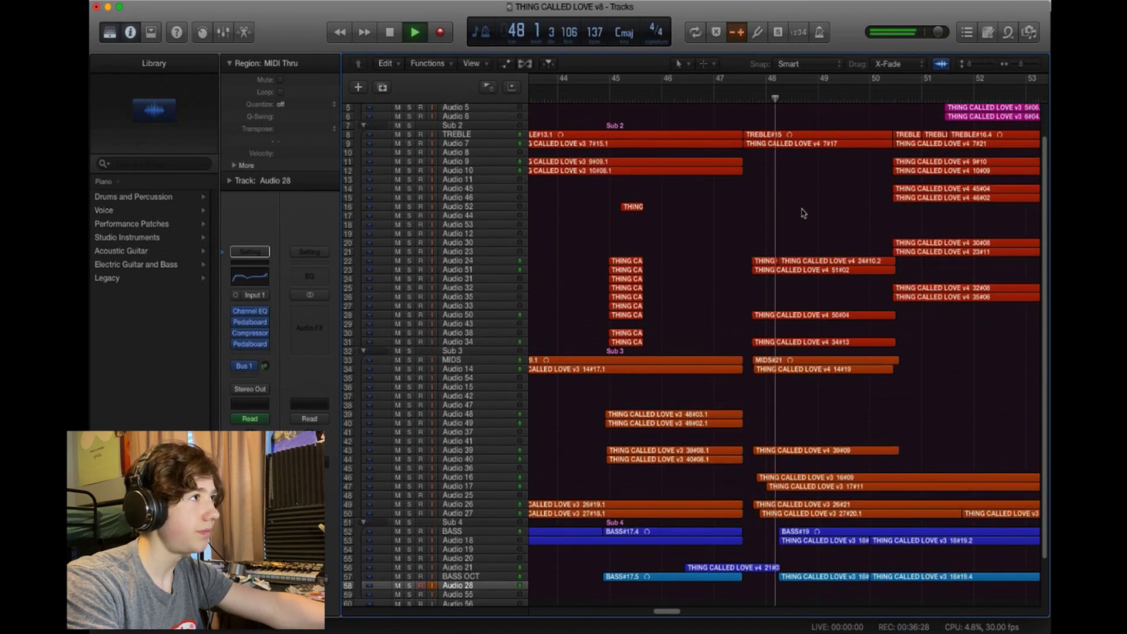
key("space")
scroll(749, 208, "up", 2)
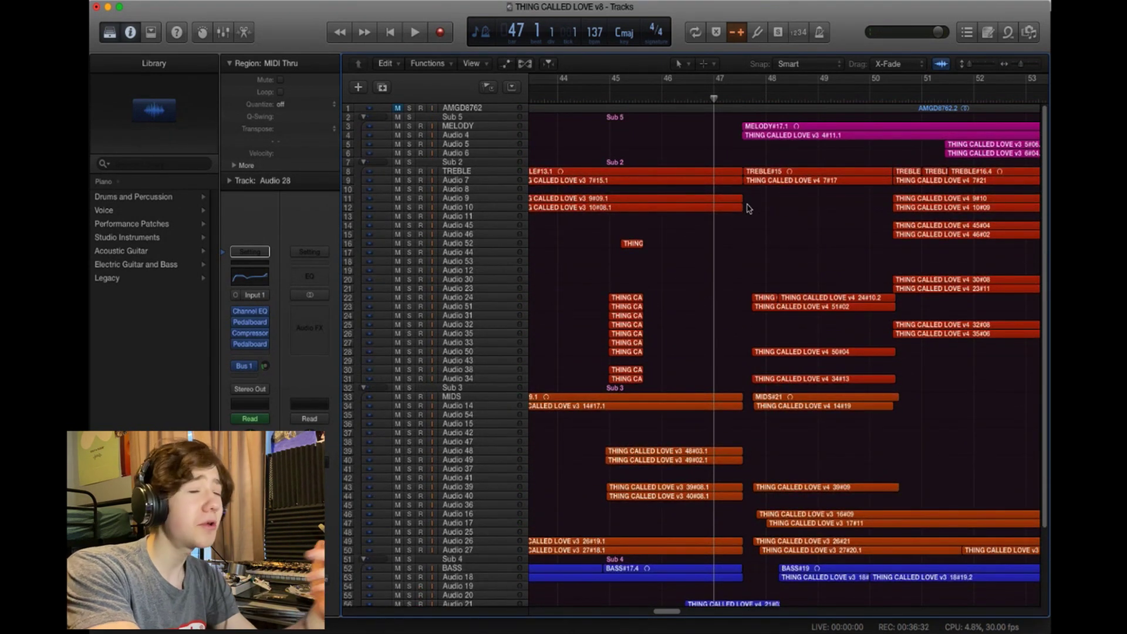
Play the full mix through the entry of the MELODY region before bar 48
left_click(743, 125)
key("space")
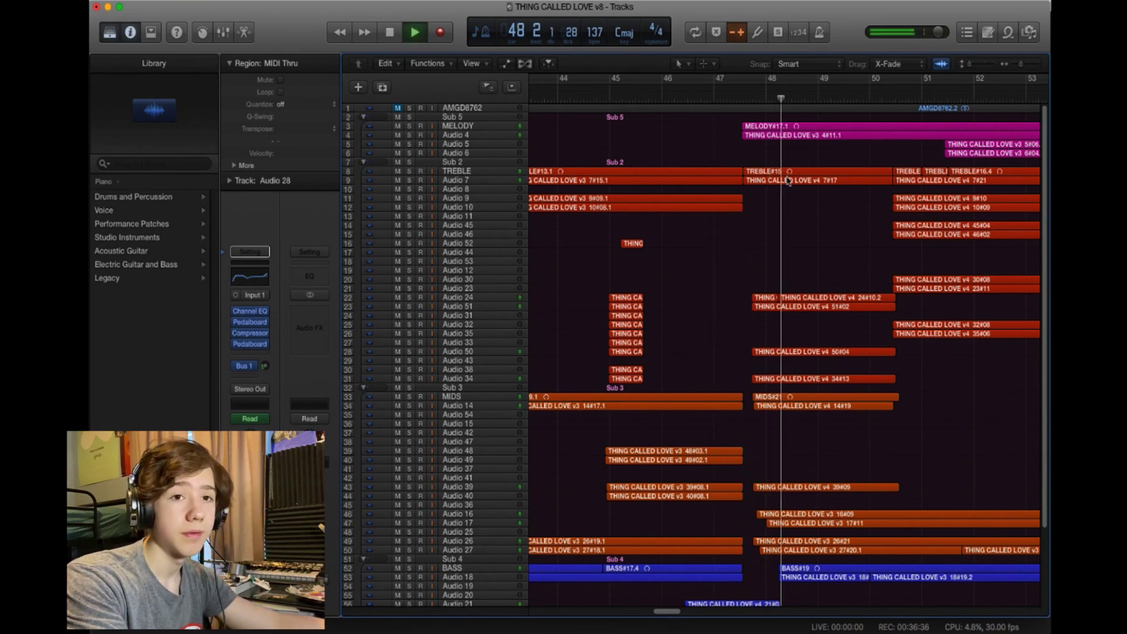
key("space")
key("space")
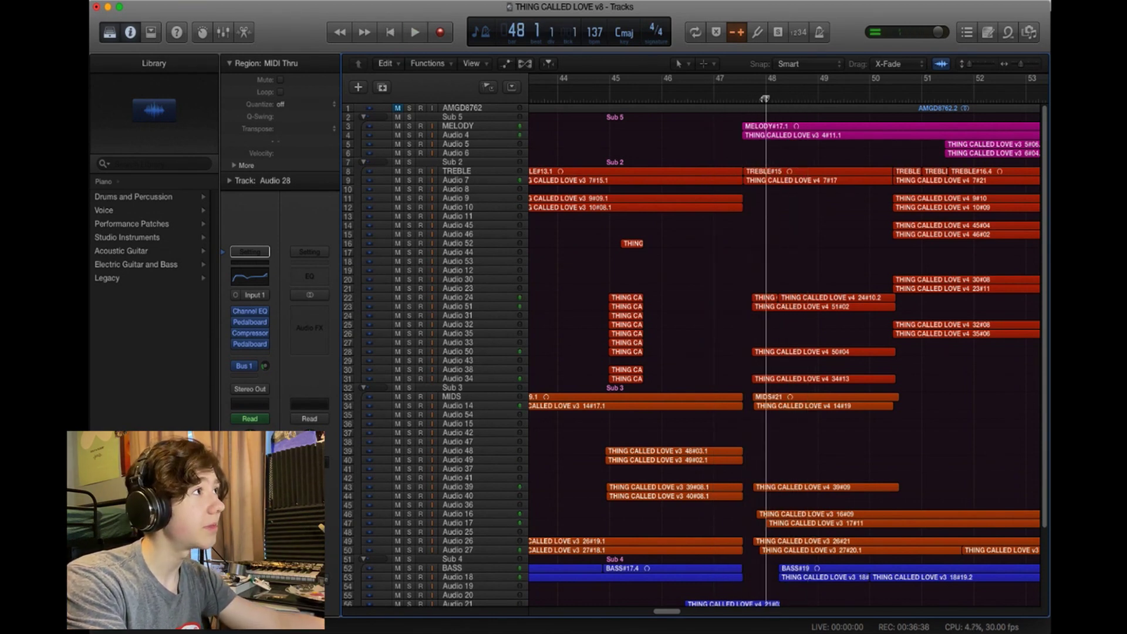
Solo the MELODY and Audio 4 tracks and play them from bar 47 beat 4
left_click(409, 126)
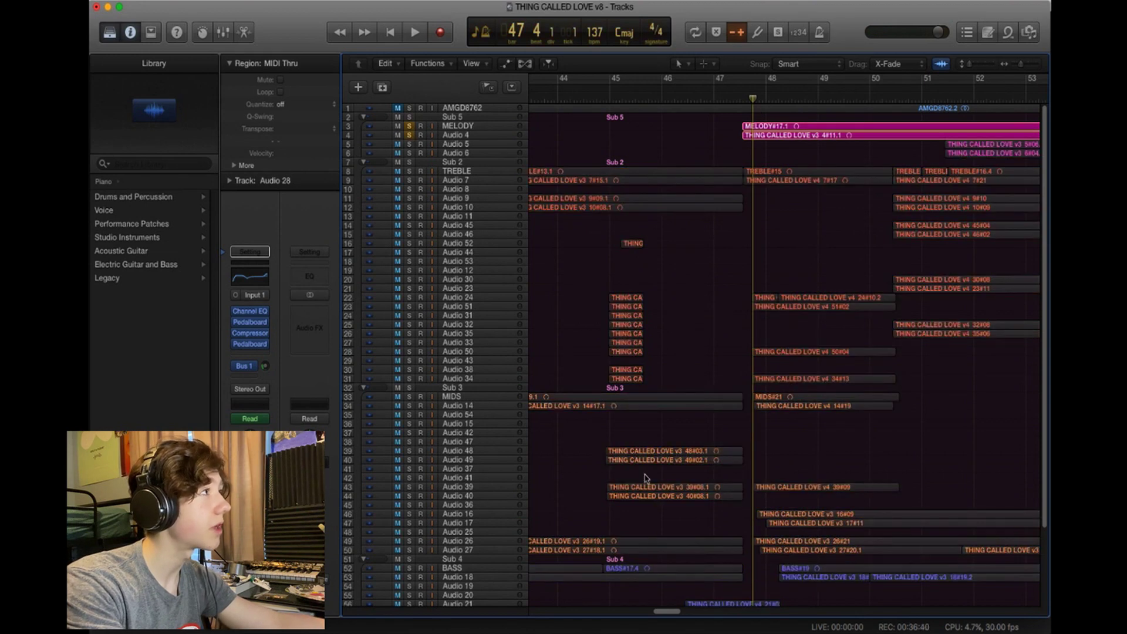
left_click(409, 134)
left_click_drag(669, 614, 678, 615)
key("space")
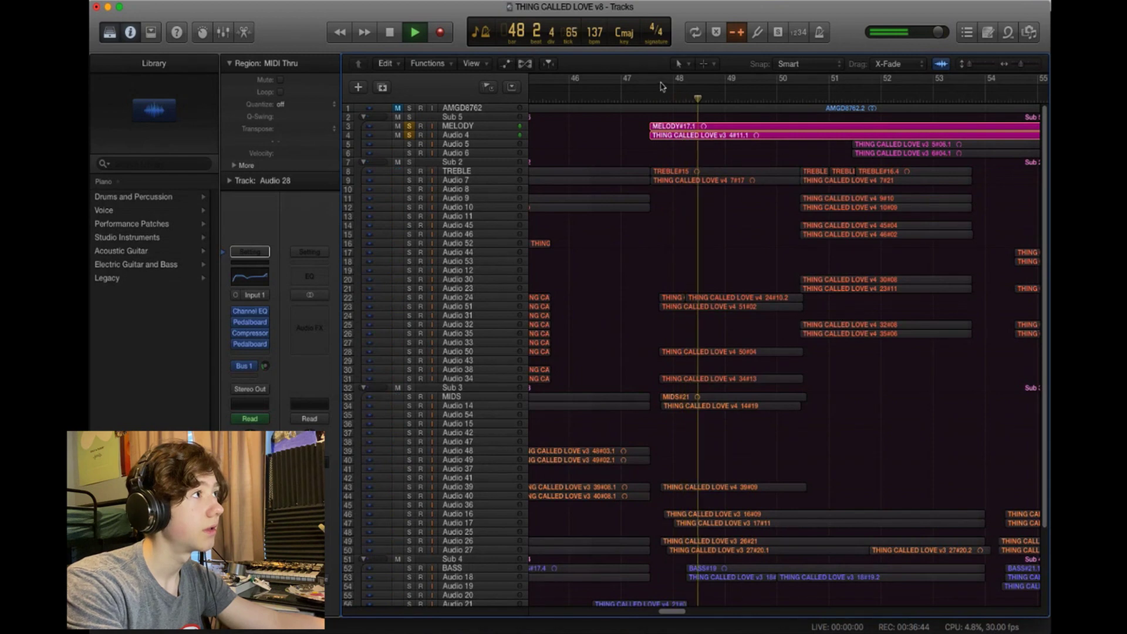
key("space")
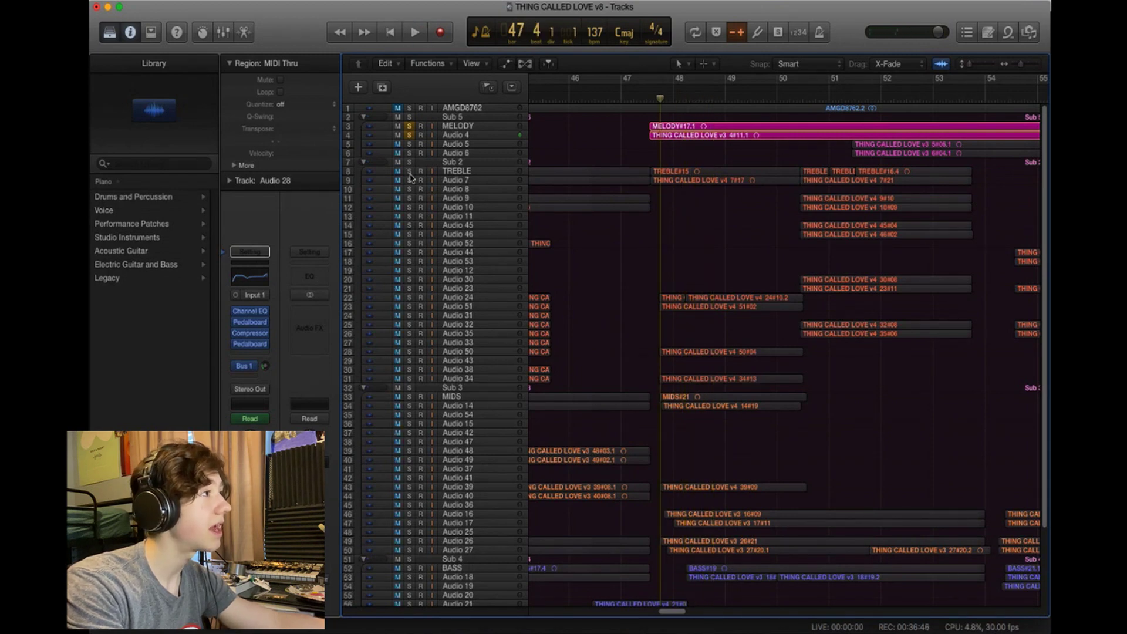
Solo Audio 26 and Audio 27 and play their parts from bar 47 beat 4 through bar 48
scroll(411, 436, "down", 5)
left_click_drag(421, 482, 420, 490)
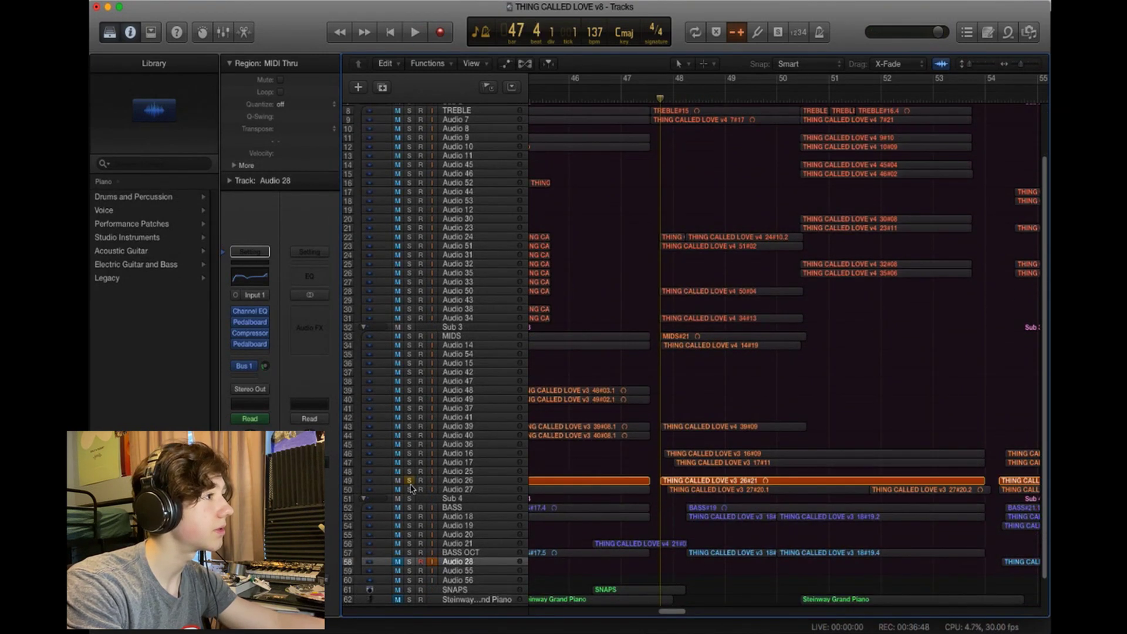
key("space")
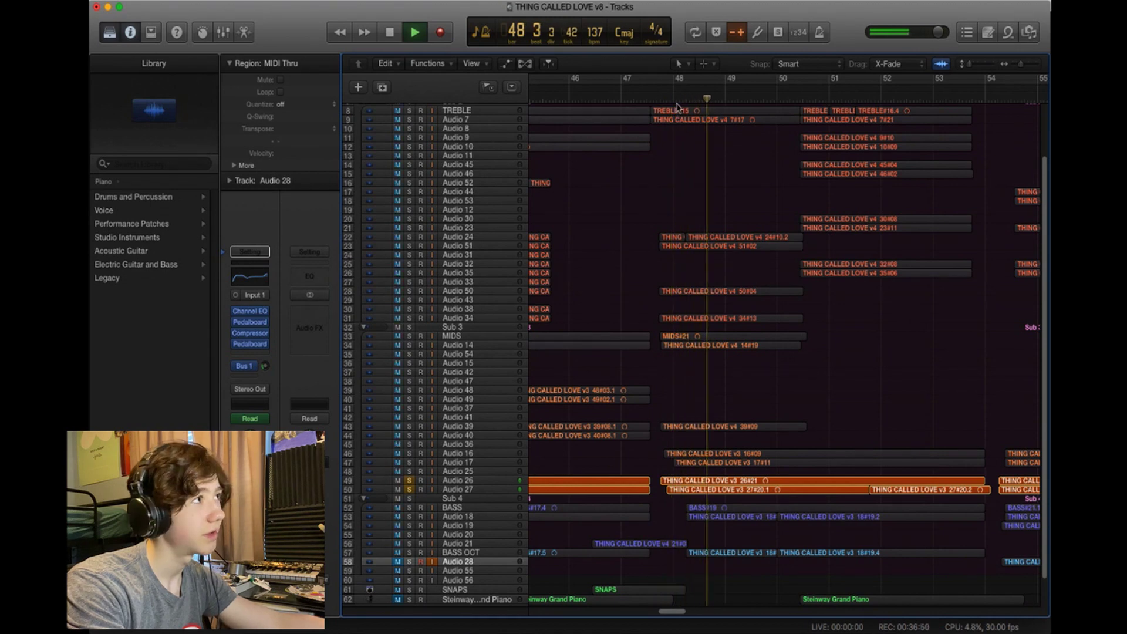
key("space")
key("space")
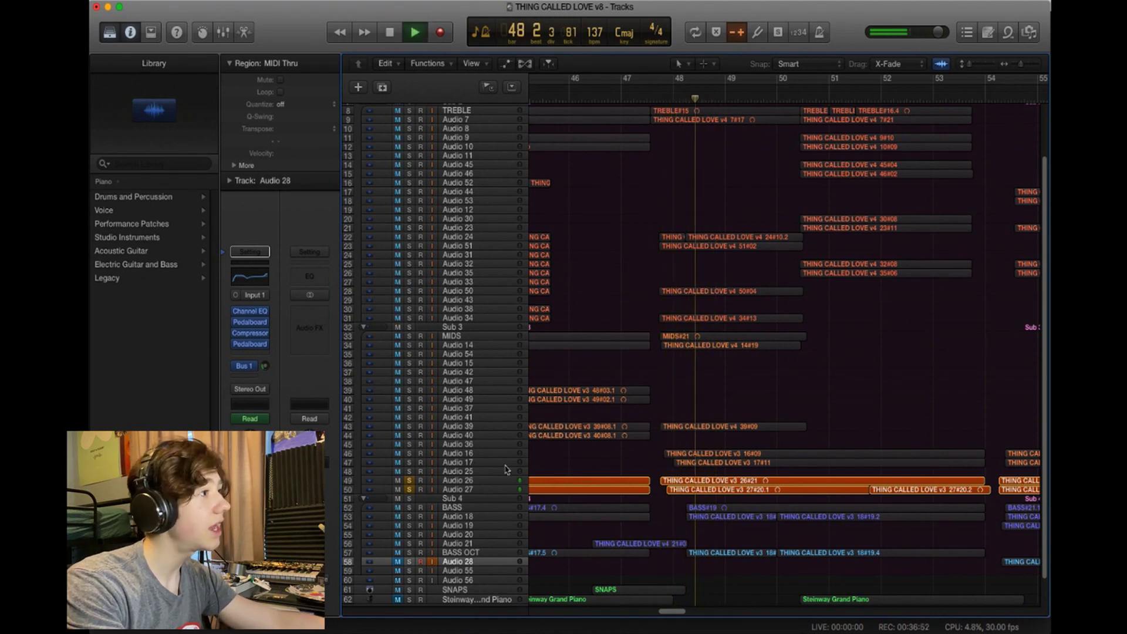
key("space")
Add Audio 16 and Audio 17 to the soloed tracks and play the four parts around bar 48
left_click(409, 454)
left_click(409, 462)
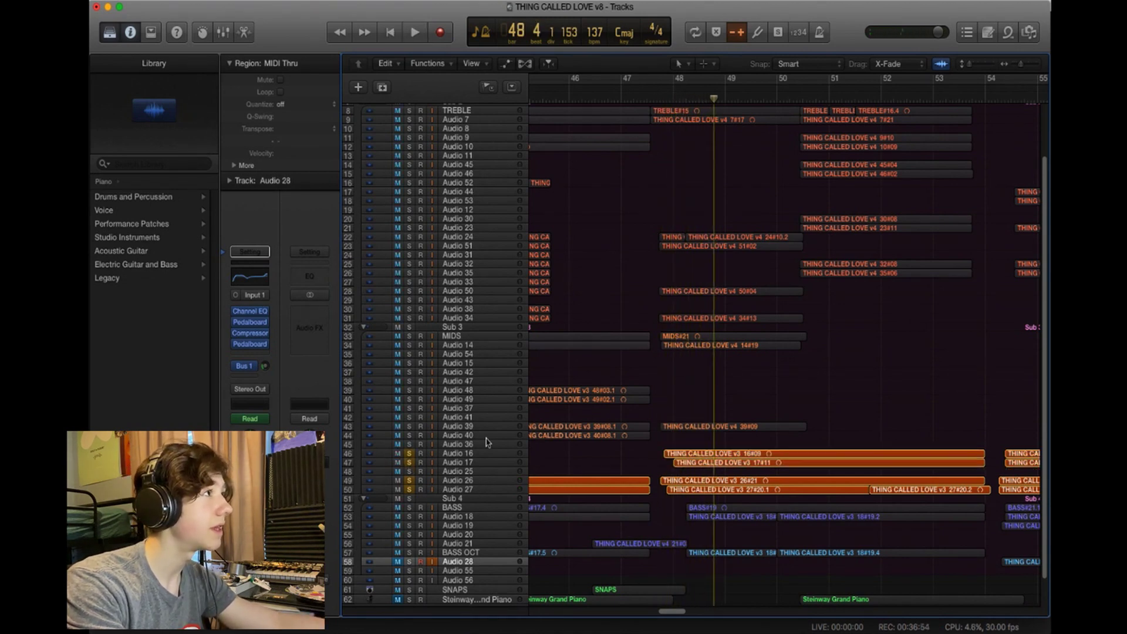
key("space")
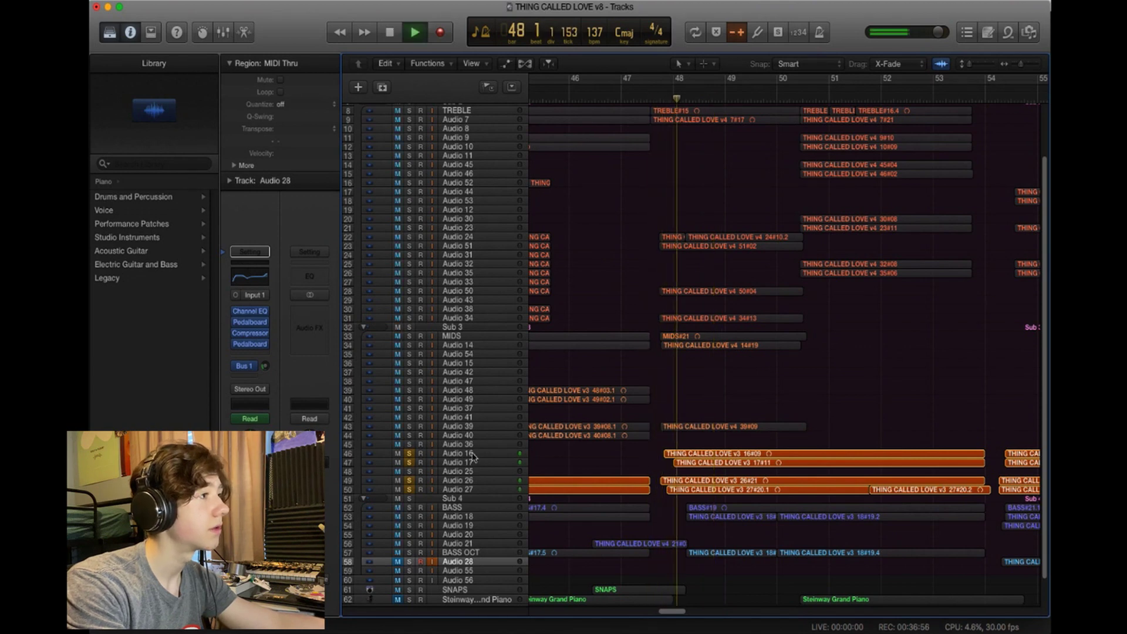
Replay the soloed Audio 16, 17, 26 and 27 parts around bar 48, and play them again with MIDS and Audio 14 soloed
key("space")
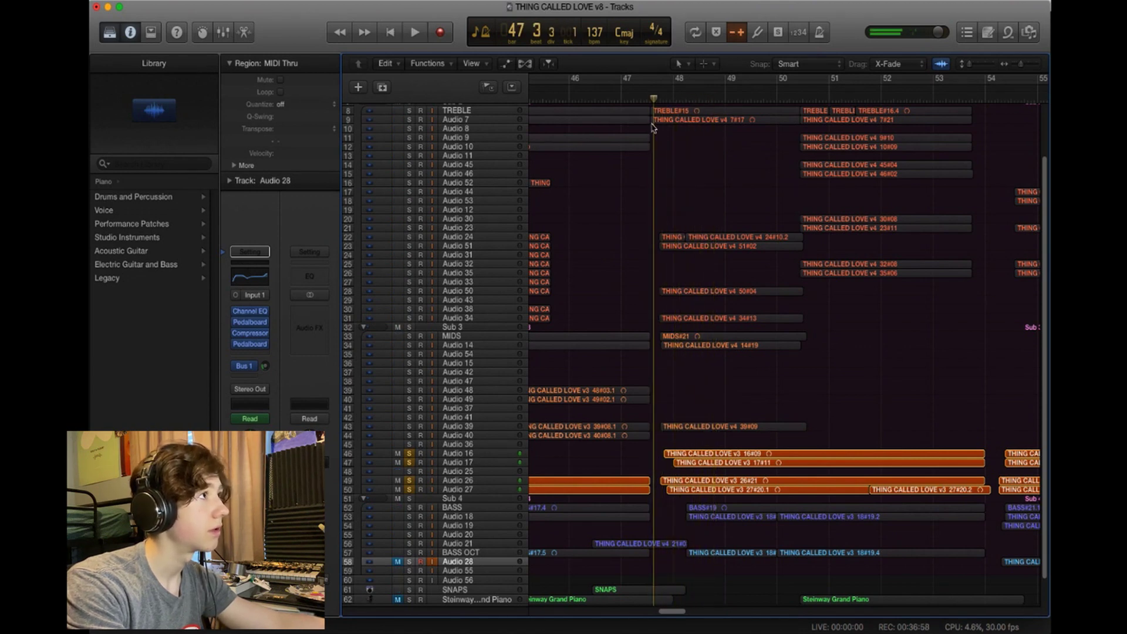
key("space")
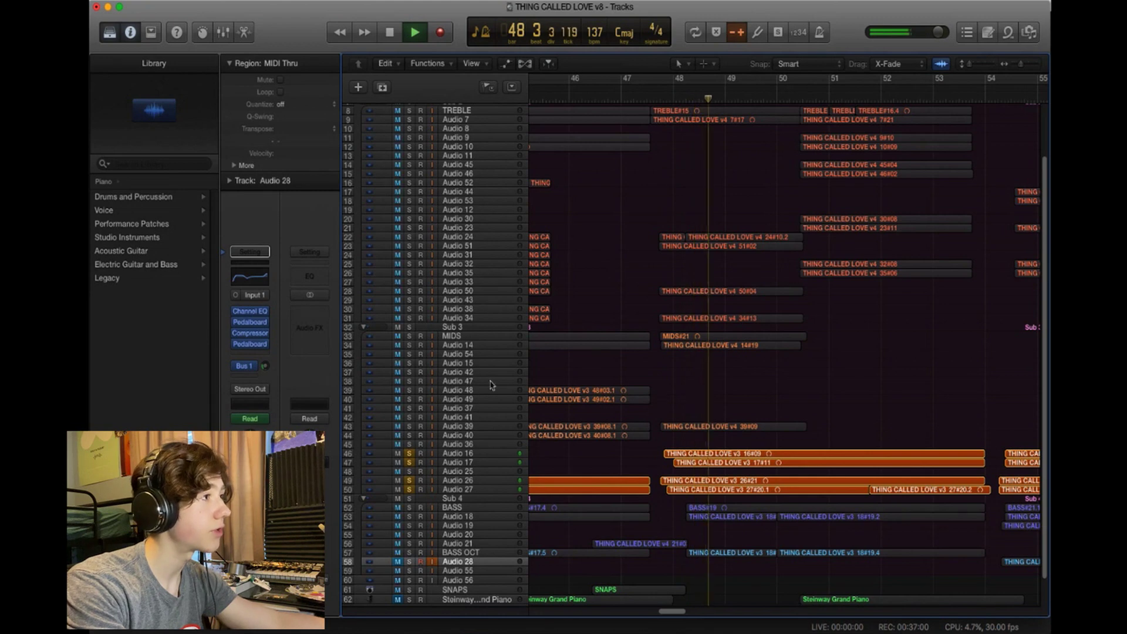
key("space")
left_click_drag(409, 336, 409, 346)
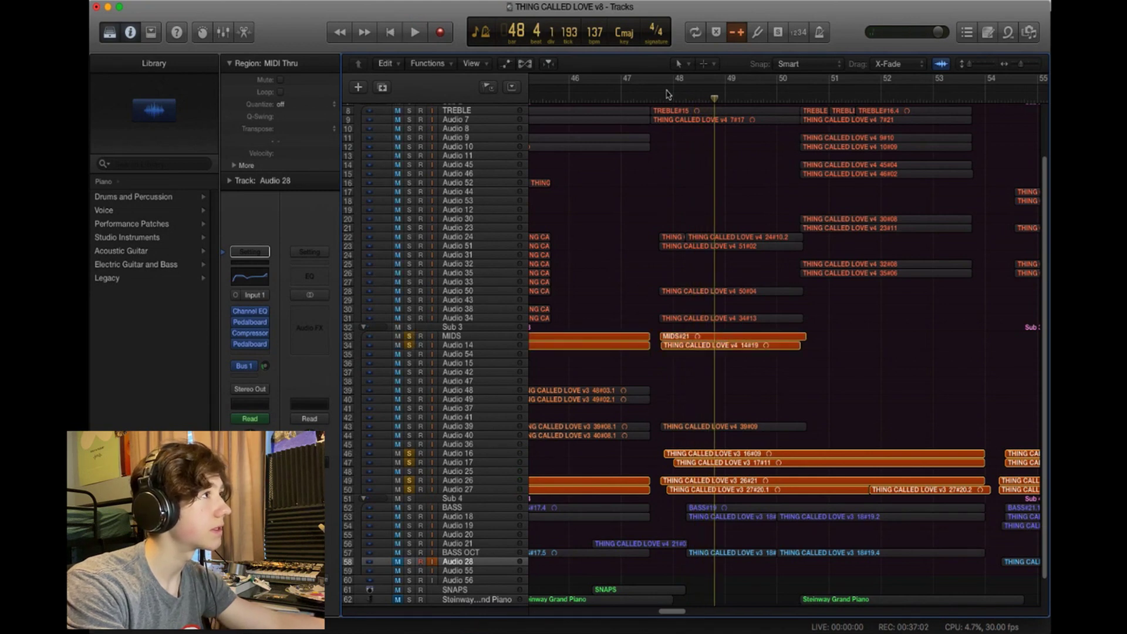
key("space")
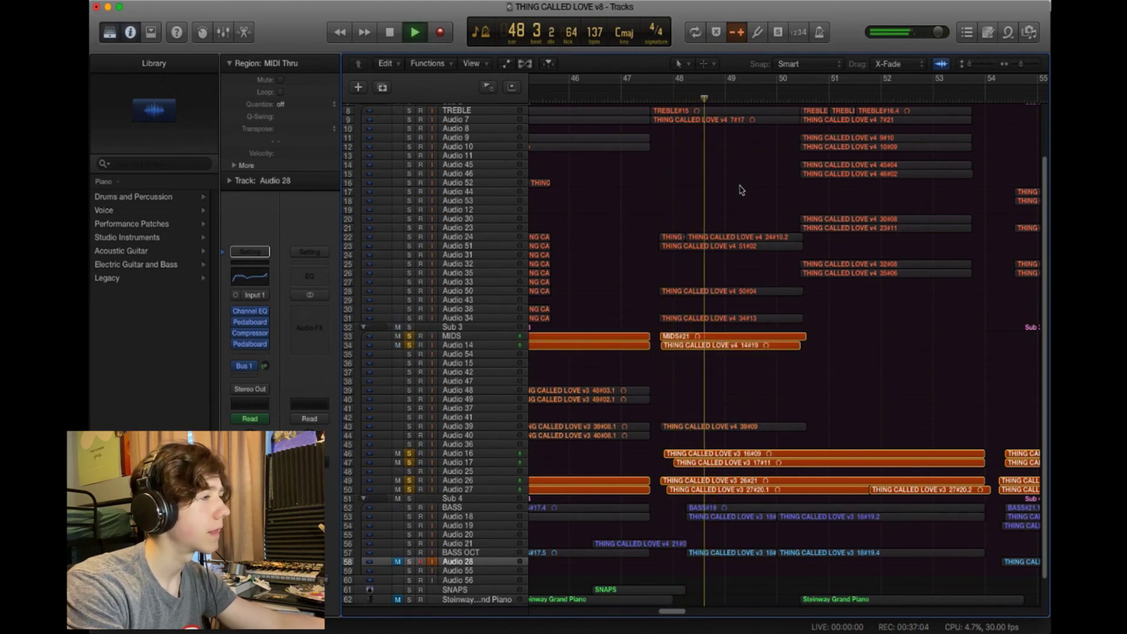
key("space")
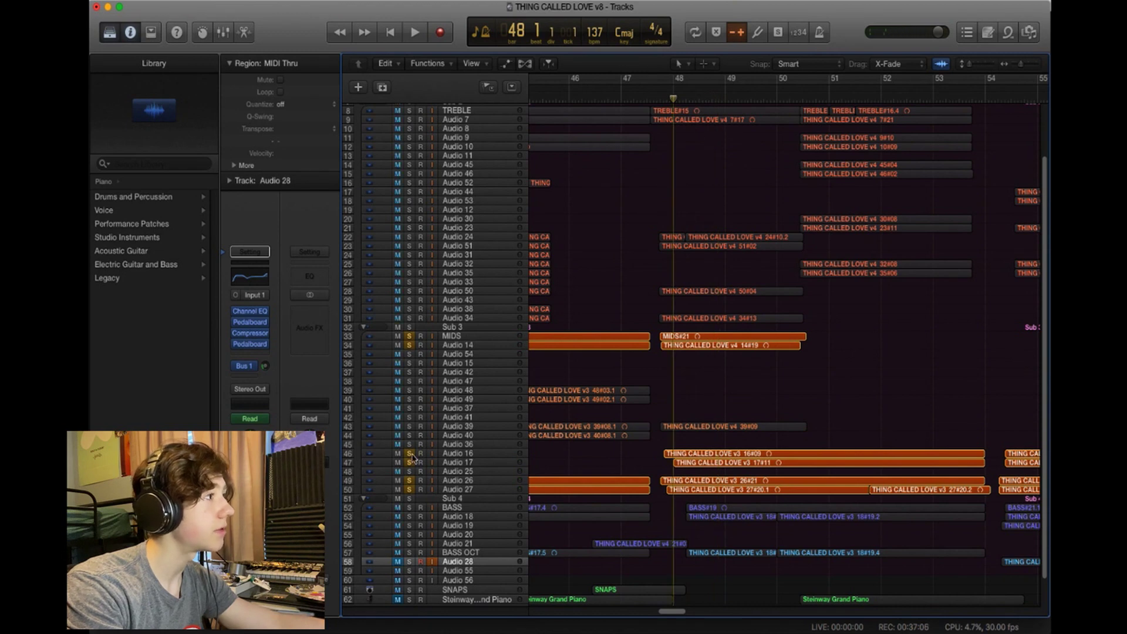
Add Audio 25 and the Sub 4 group to the soloed tracks, play bar 48, and remove the Sub 4 solo
left_click_drag(410, 453, 411, 499)
key("space")
key("space")
left_click(409, 454)
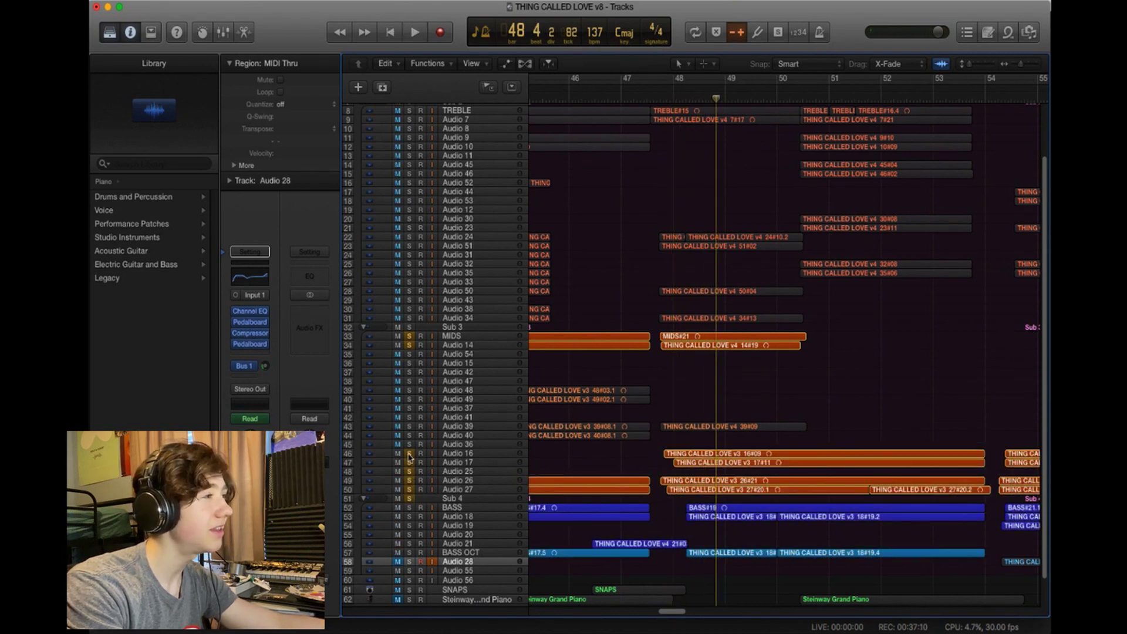
left_click(410, 498)
Add Audio 23, Audio 24 and Audio 51 to the soloed tracks and play them from before bar 48
scroll(423, 343, "up", 3)
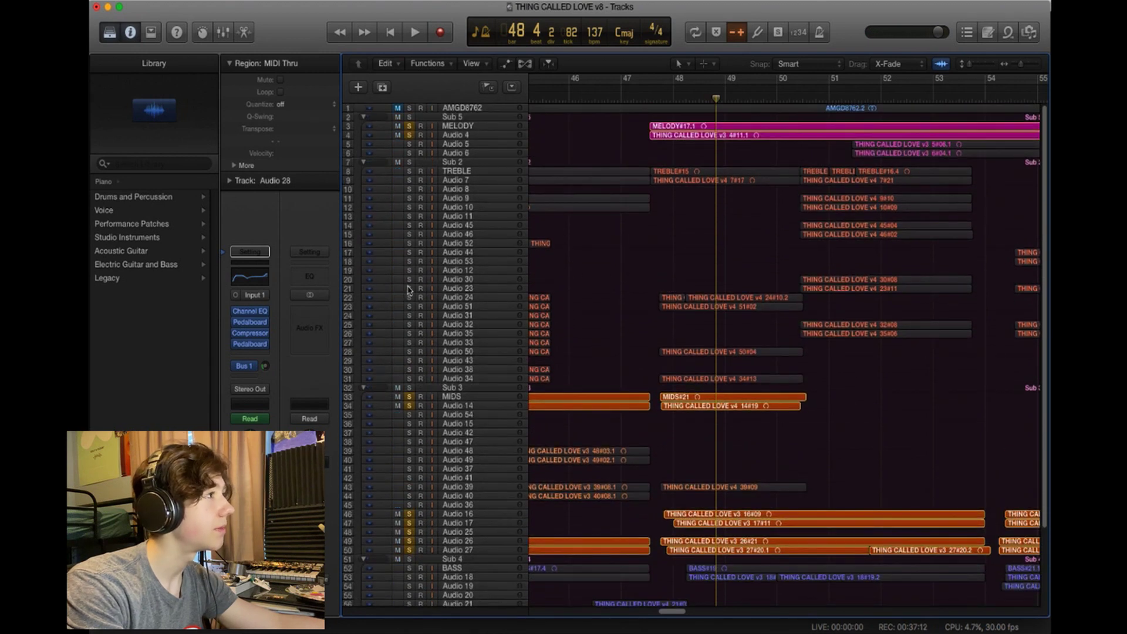
left_click_drag(409, 288, 410, 307)
key("space")
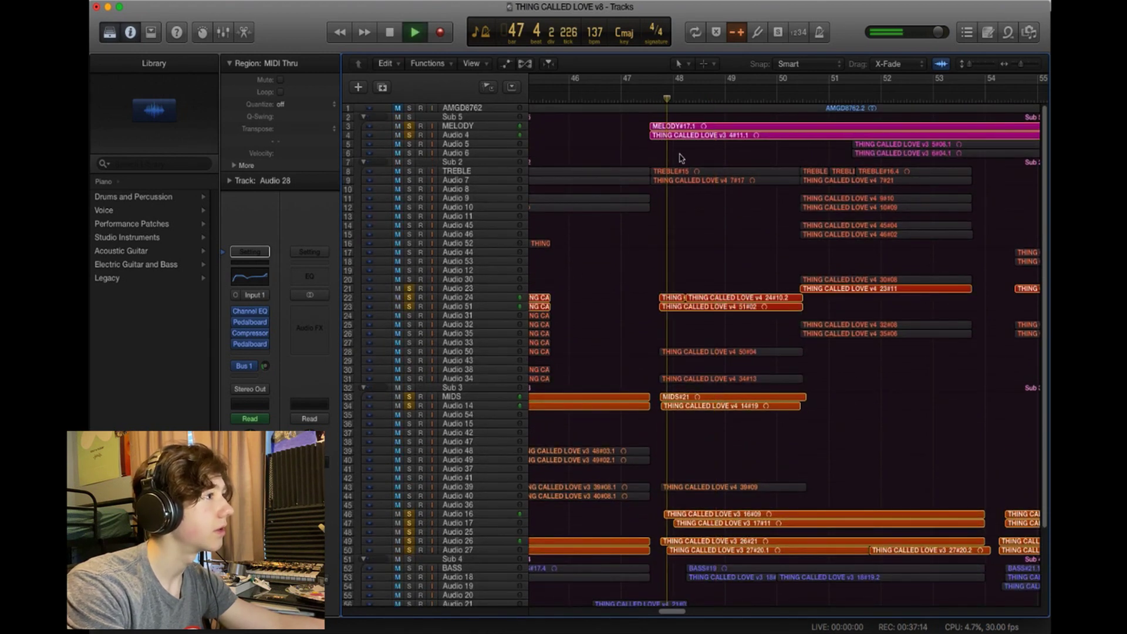
key("space")
Add Audio 33, 50, 38, 34 and 39 to the soloed tracks and play the combined parts through bar 48
left_click(409, 342)
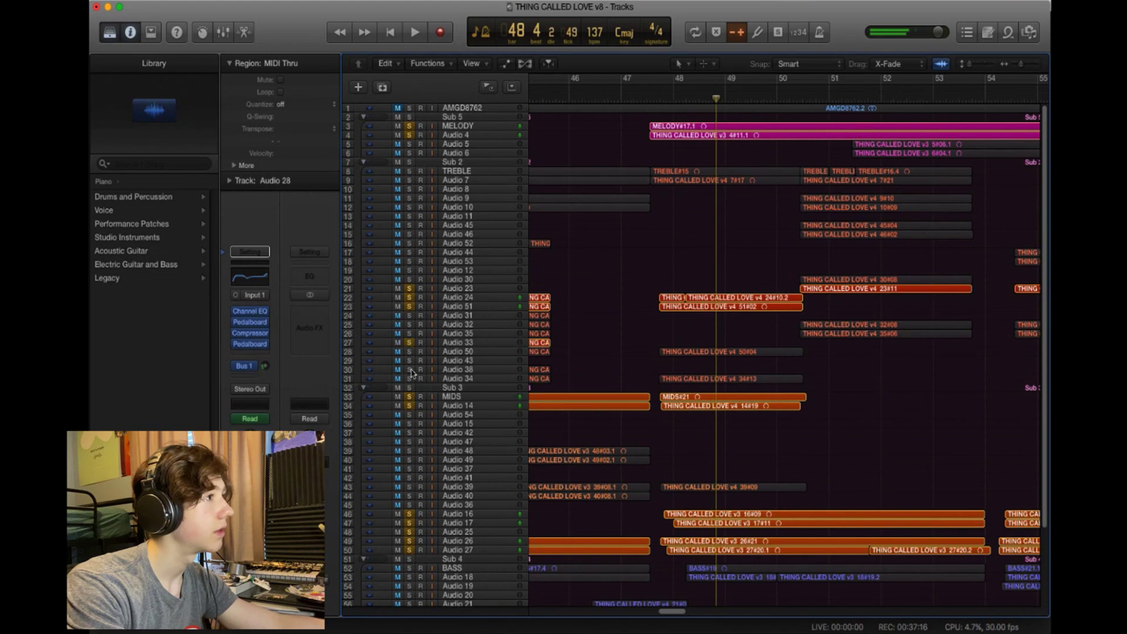
left_click(409, 379)
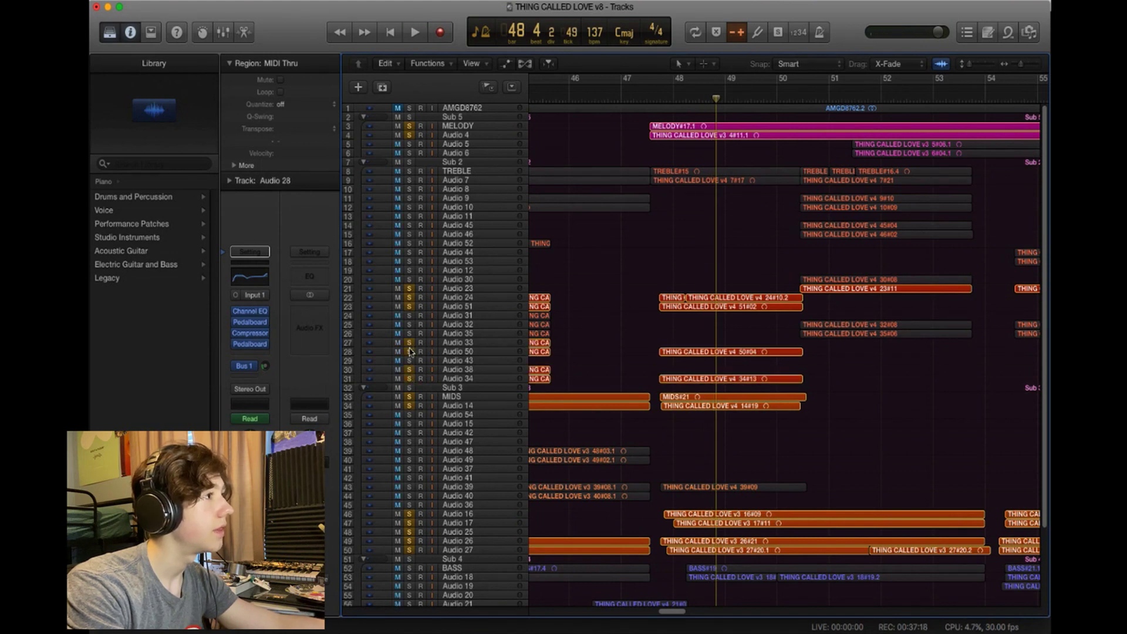
double_click(644, 94)
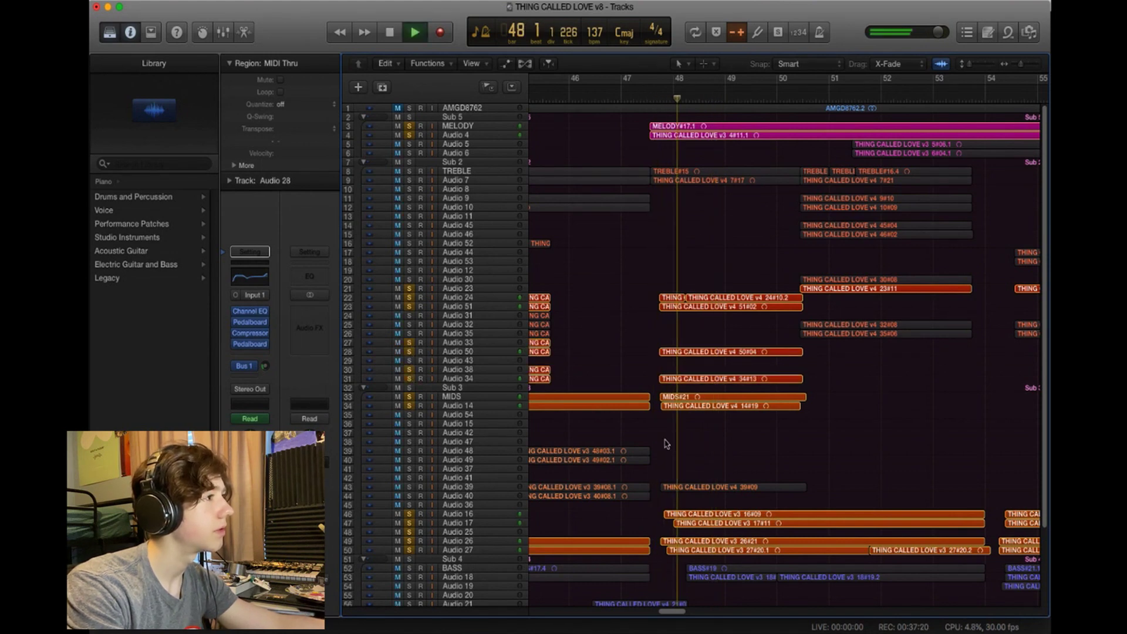
left_click(409, 487)
key("space")
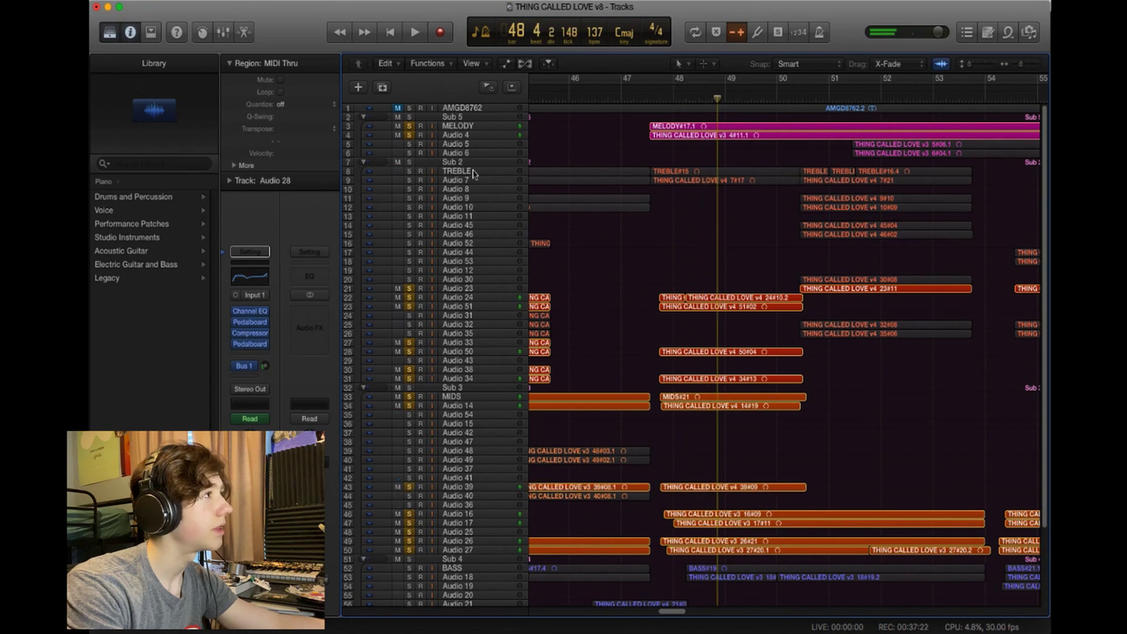
Add TREBLE and Audio 7 to the soloed tracks and play from bar 47 beat 4 through bar 48
left_click_drag(414, 171, 411, 181)
key("space")
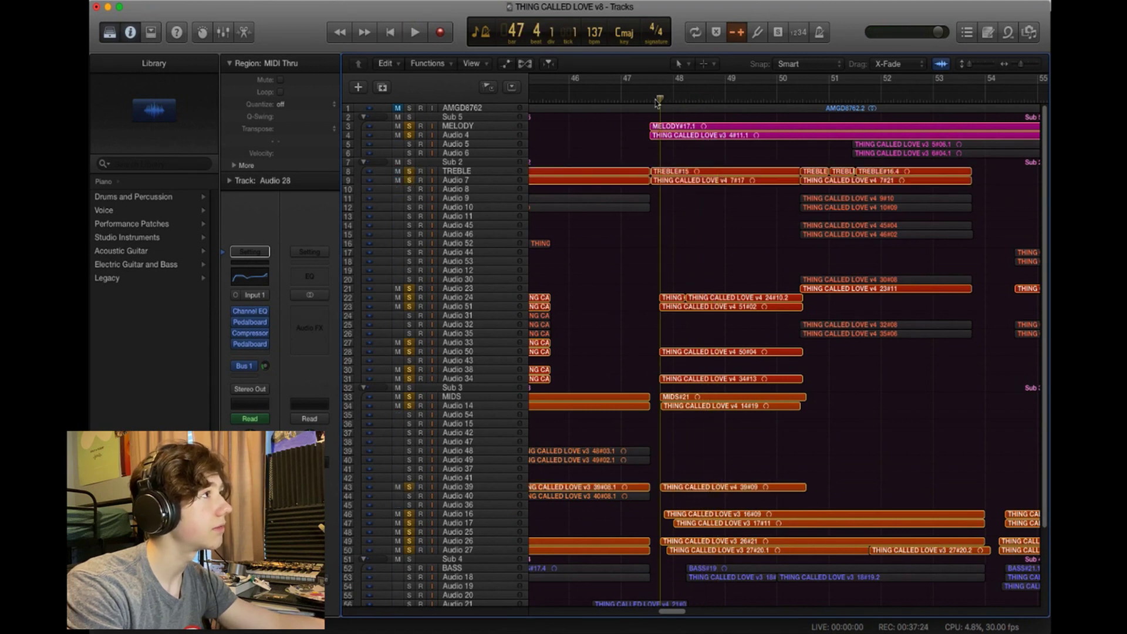
key("space")
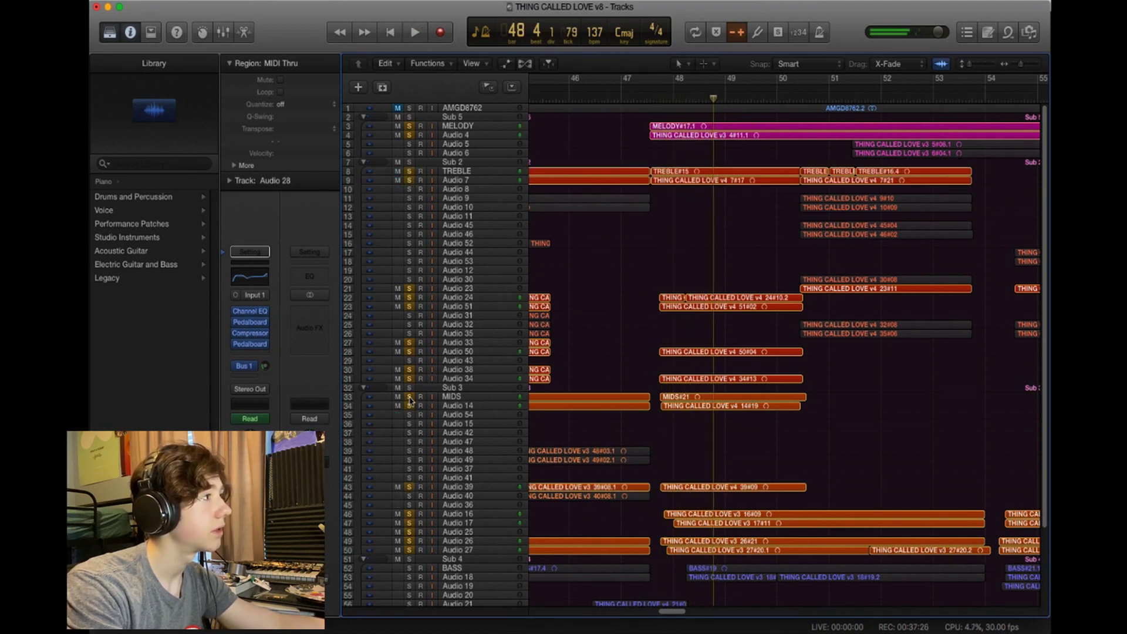
Remove the solos from the melody tracks and the Sub 3 tracks, and play only the soloed treble parts around bar 48
left_click(409, 126)
left_click(410, 135)
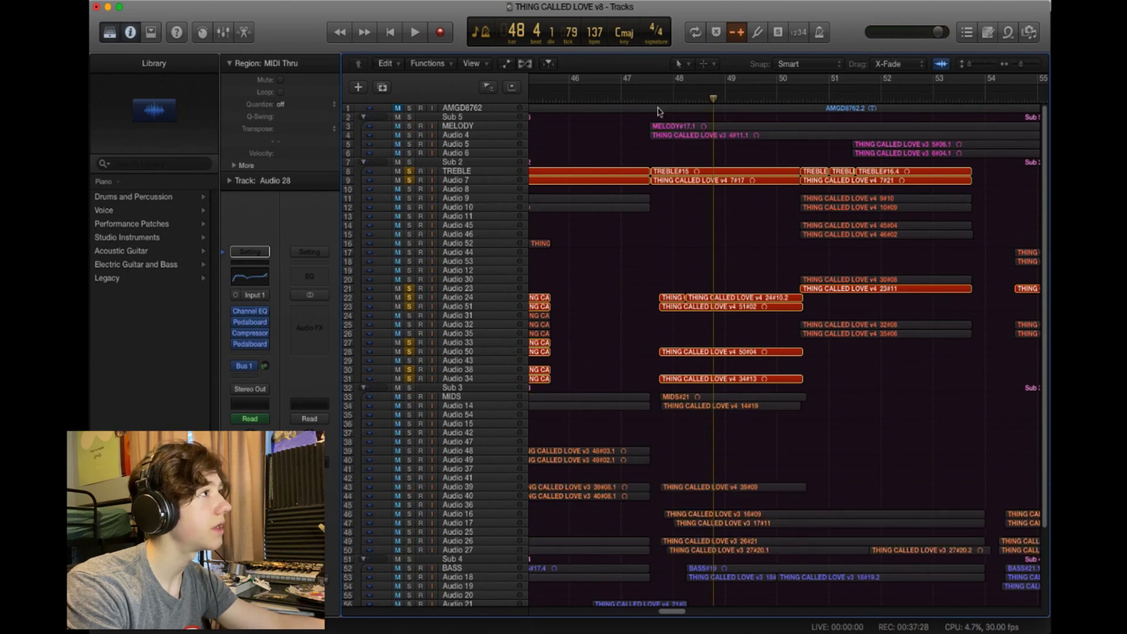
key("space")
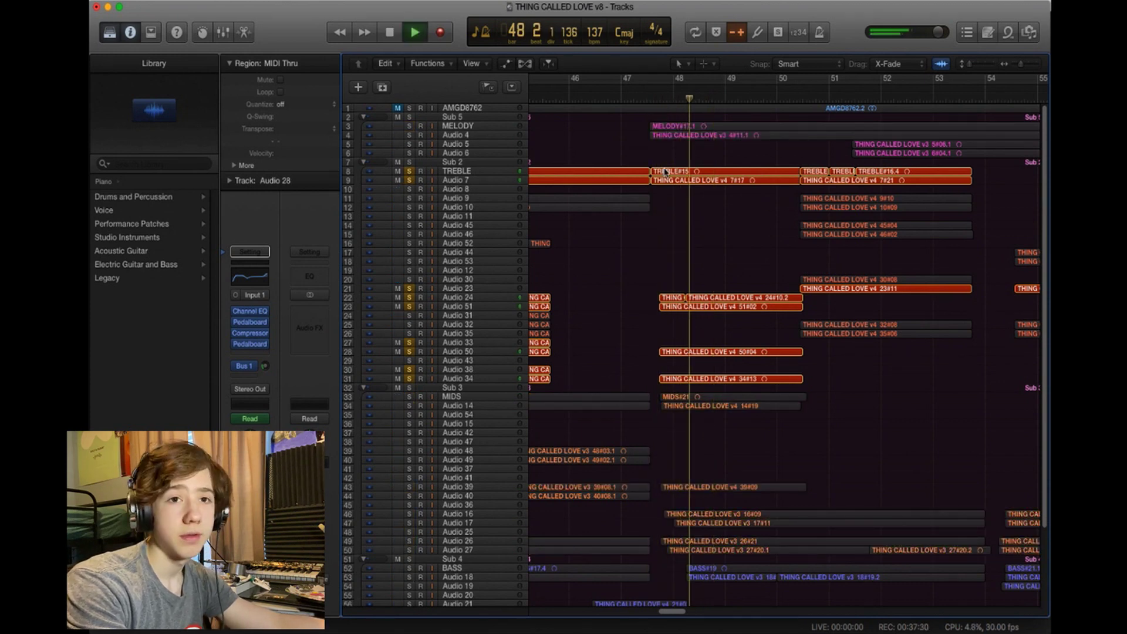
key("space")
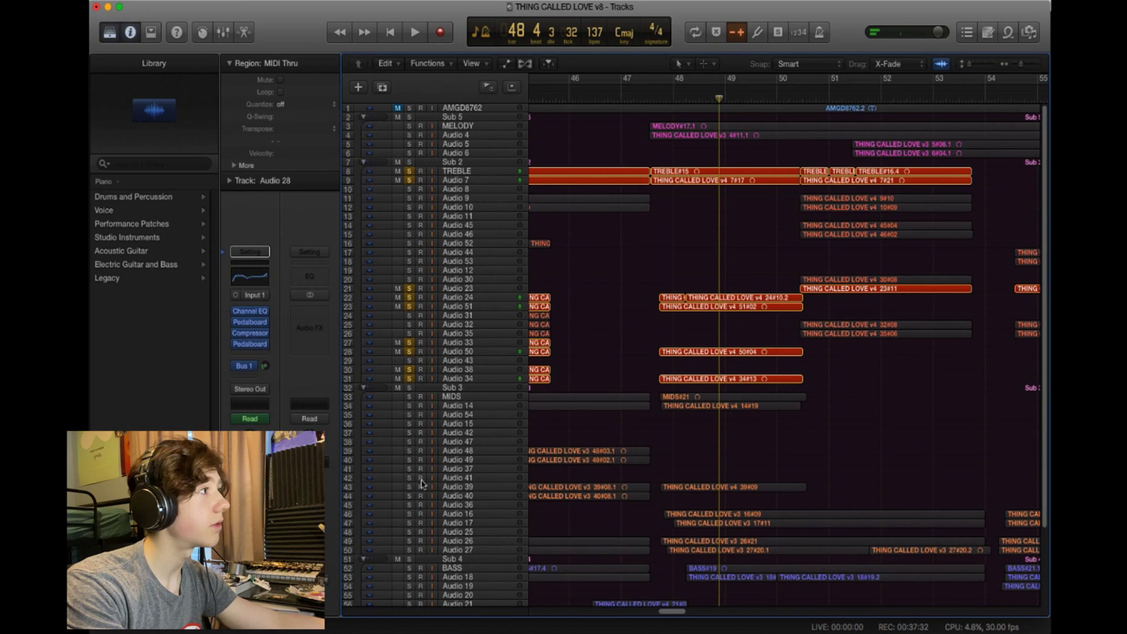
Solo the Sub 3 group alongside the treble parts and play the section around bar 48
left_click(409, 388)
key("space")
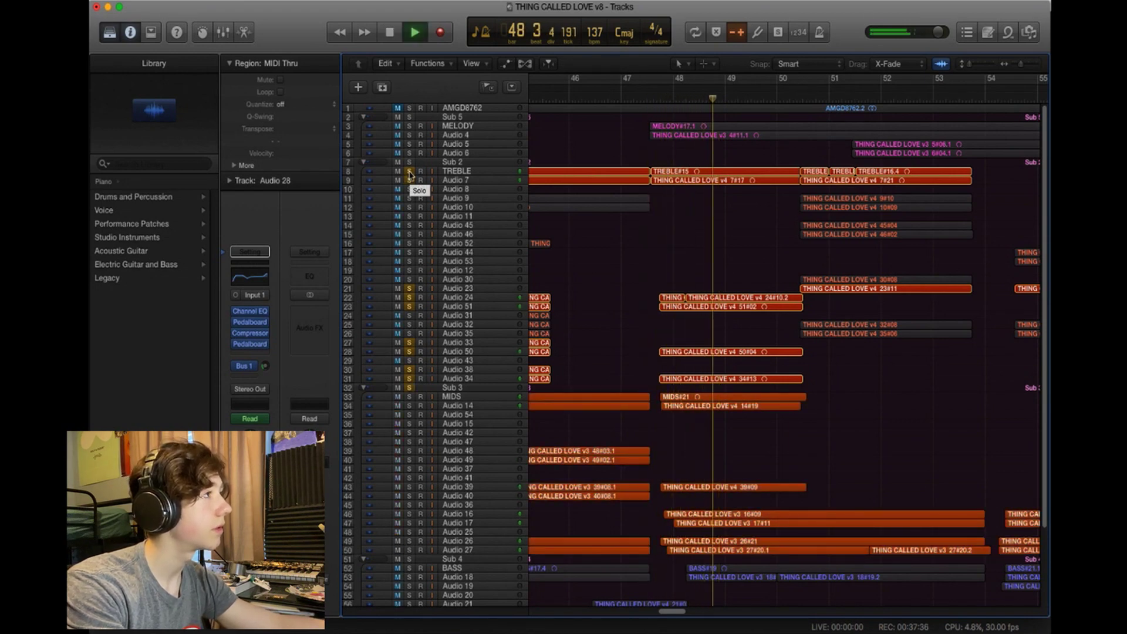
key("space")
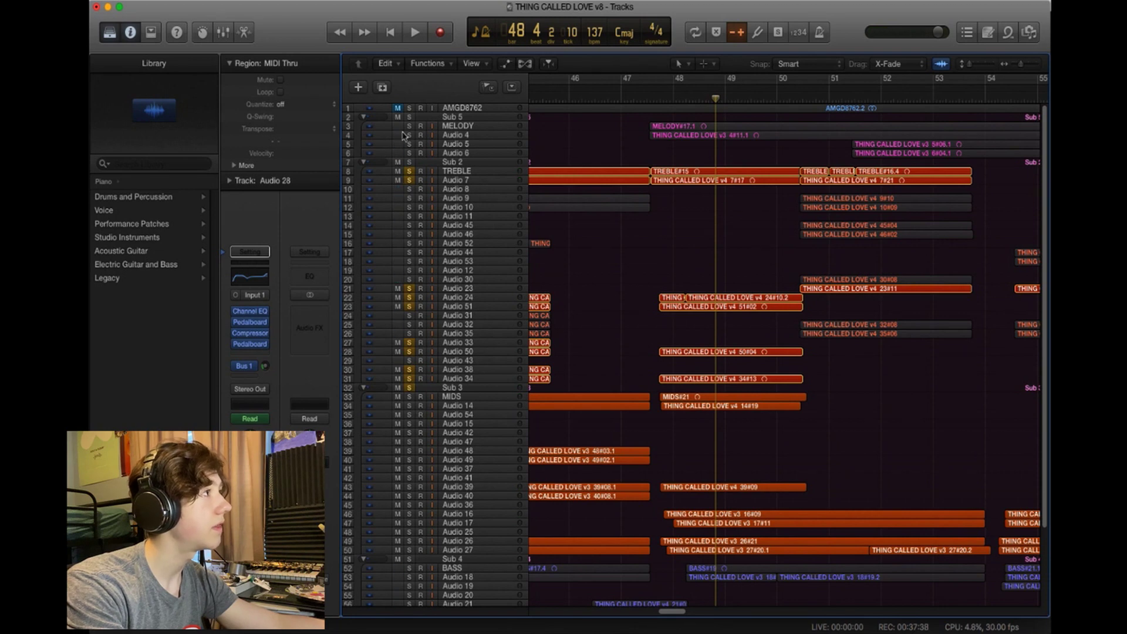
Solo the Sub 5 melody group as well and play it with the treble and Sub 3 parts from bar 47 beat 3
left_click(409, 118)
key("space")
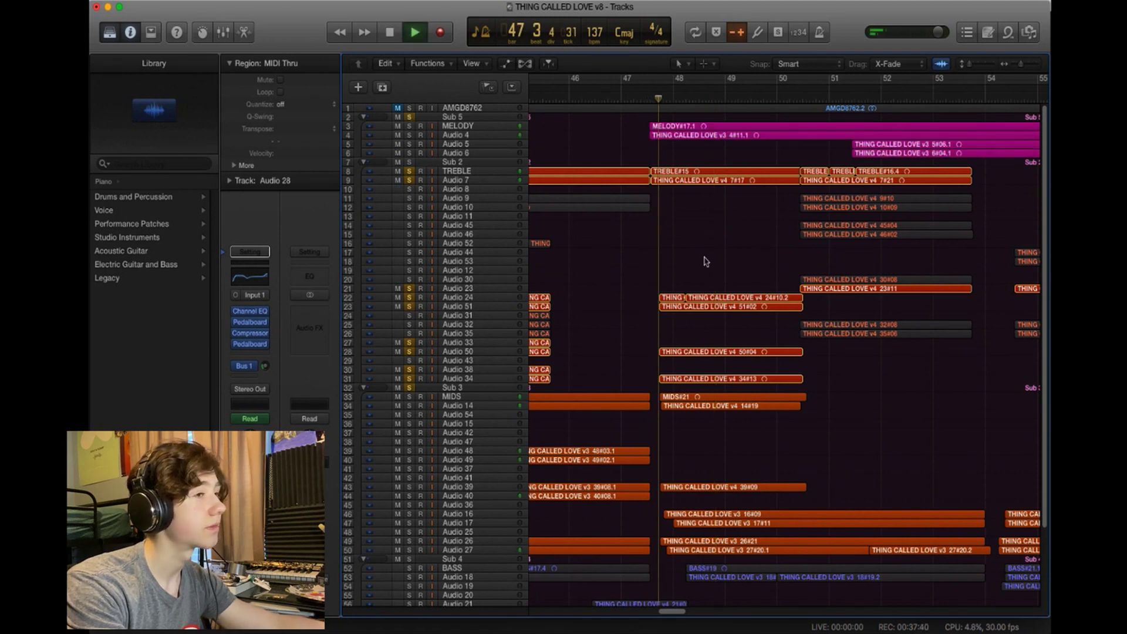
key("space")
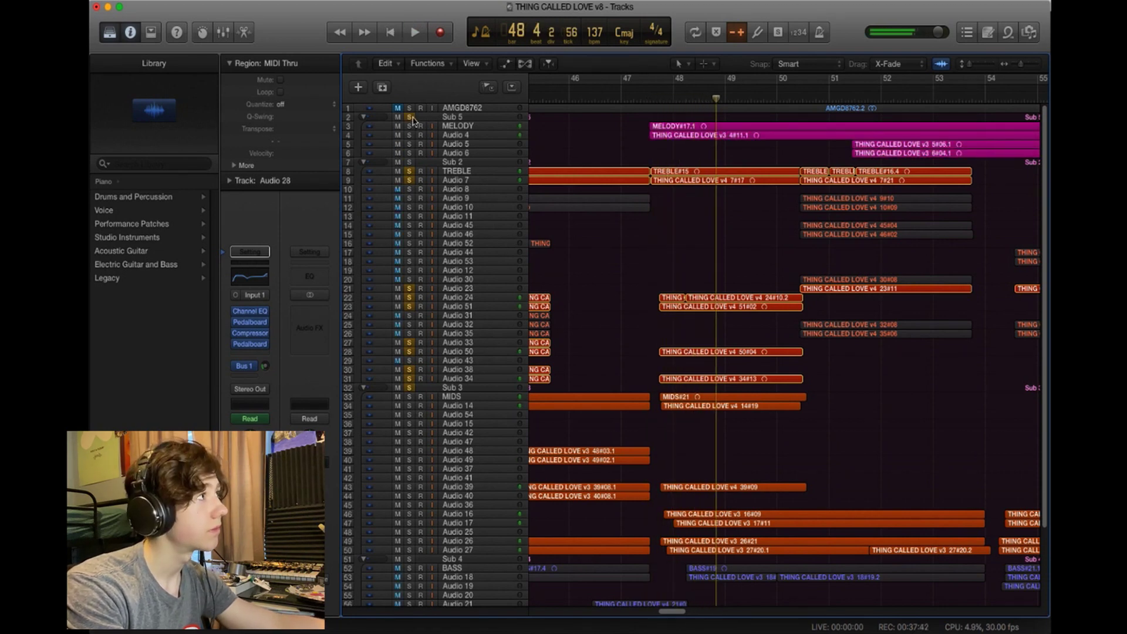
Clear all solos, solo only the Sub 4 bass group, and play it through bar 48
left_click(409, 117, "alt")
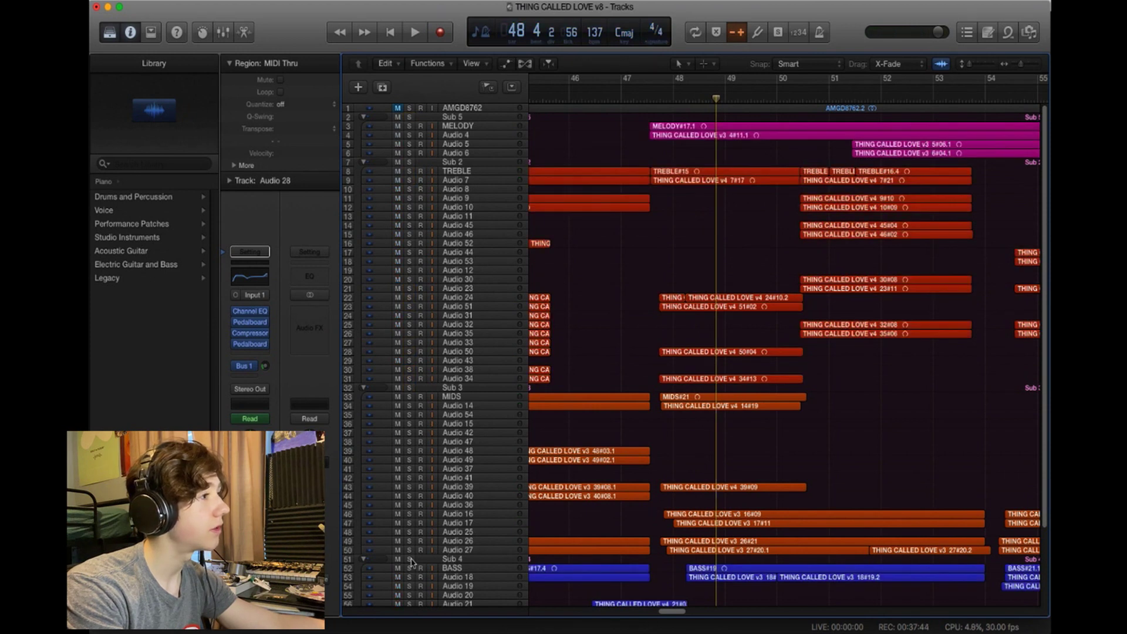
left_click(410, 559)
key("space")
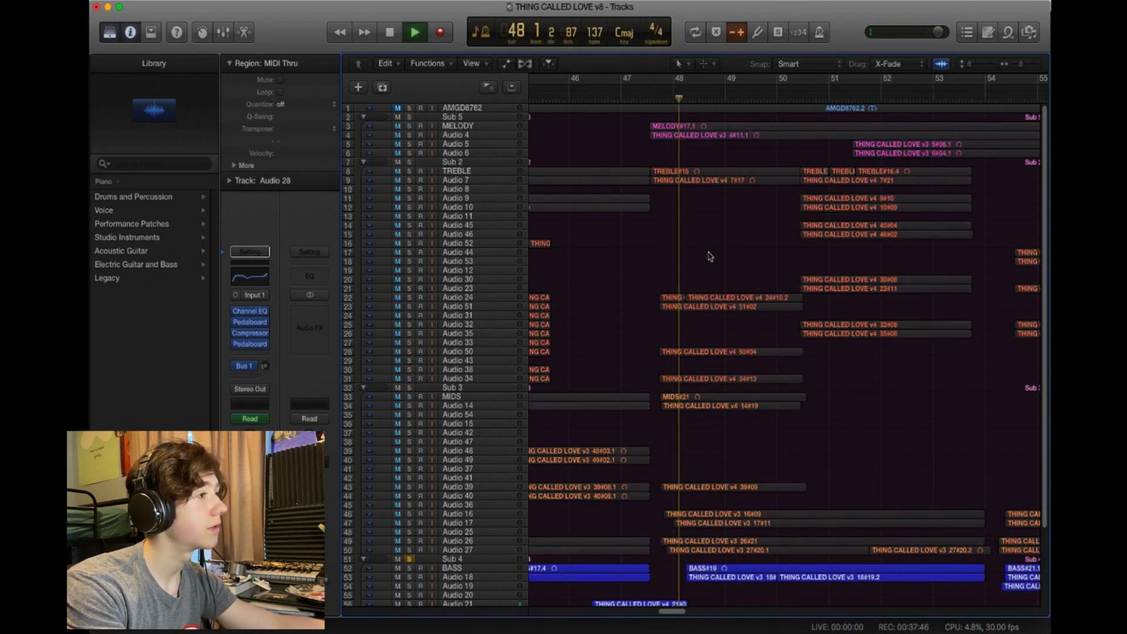
key("space")
Clear the Sub 4 solo and play the full mix from around bar 48 to bar 54 beat 3
key("ctrl+alt+super+s")
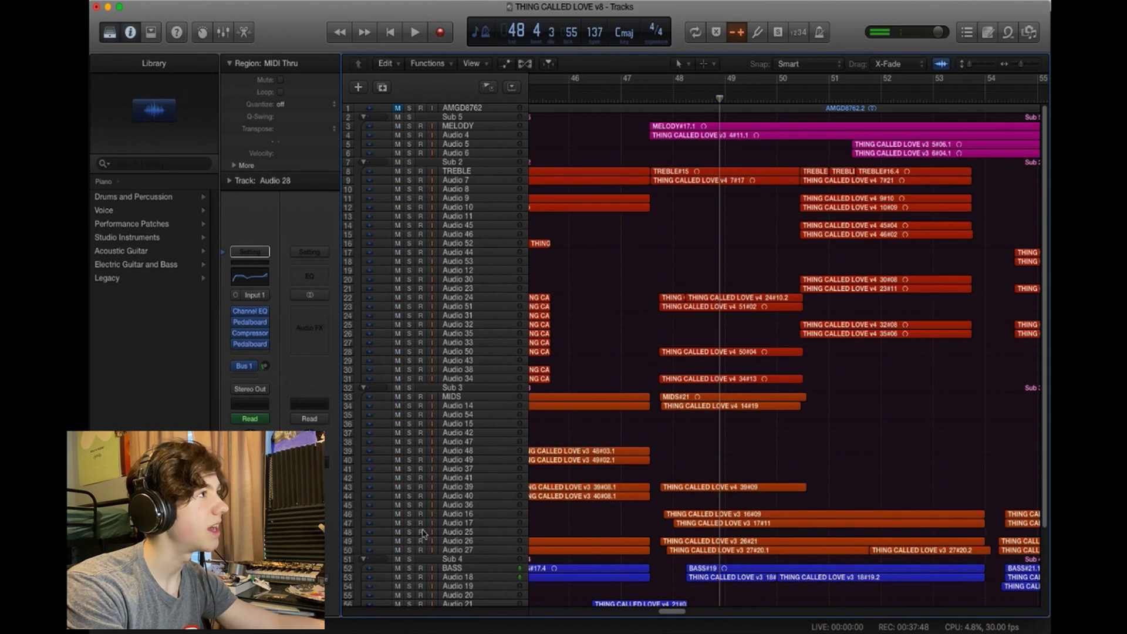
key("space")
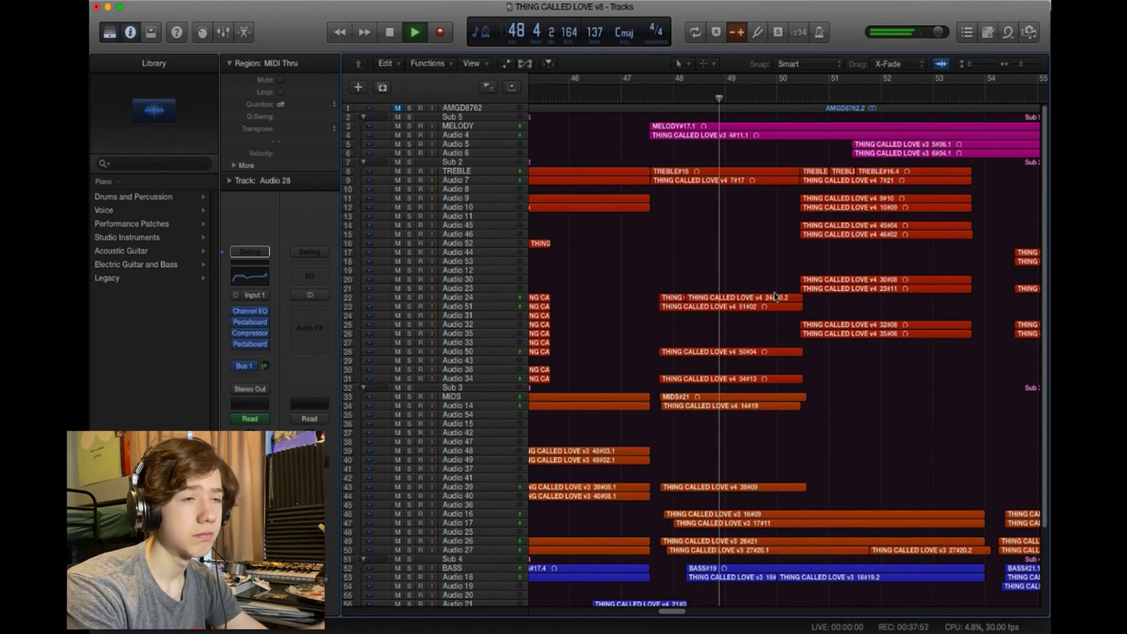
left_click_drag(674, 613, 686, 616)
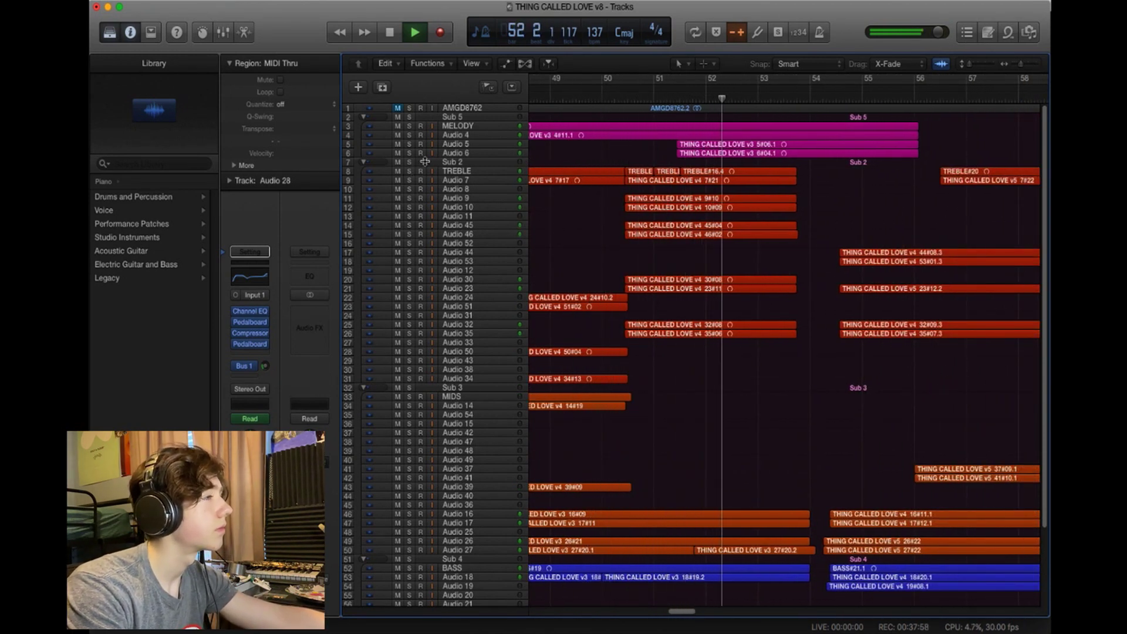
left_click_drag(679, 611, 699, 614)
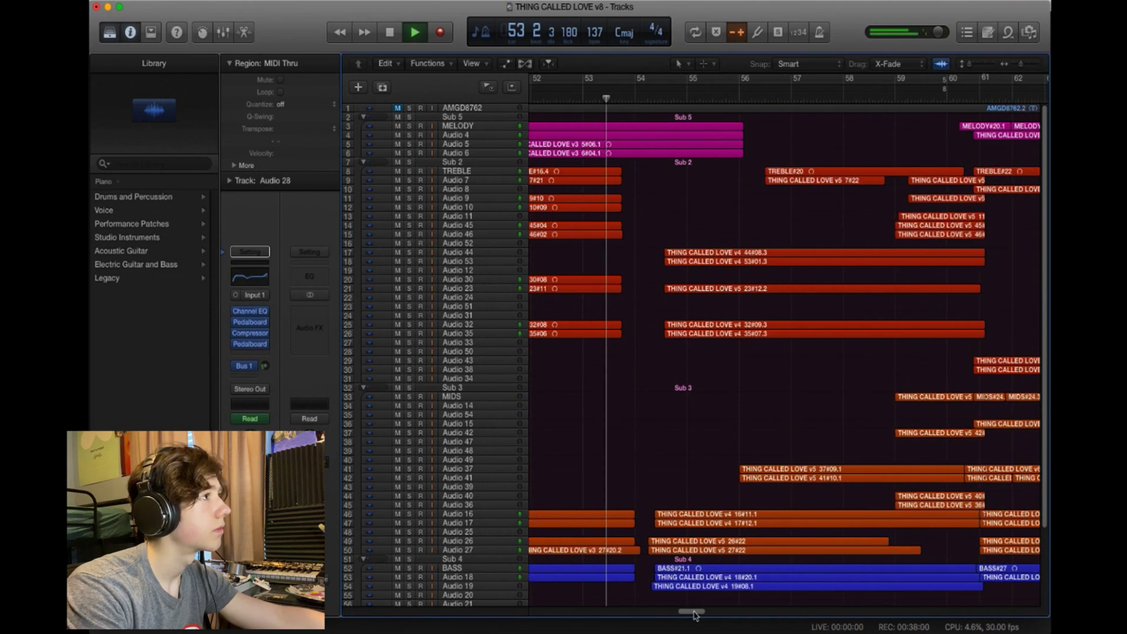
scroll(684, 435, "down", 3)
key("space")
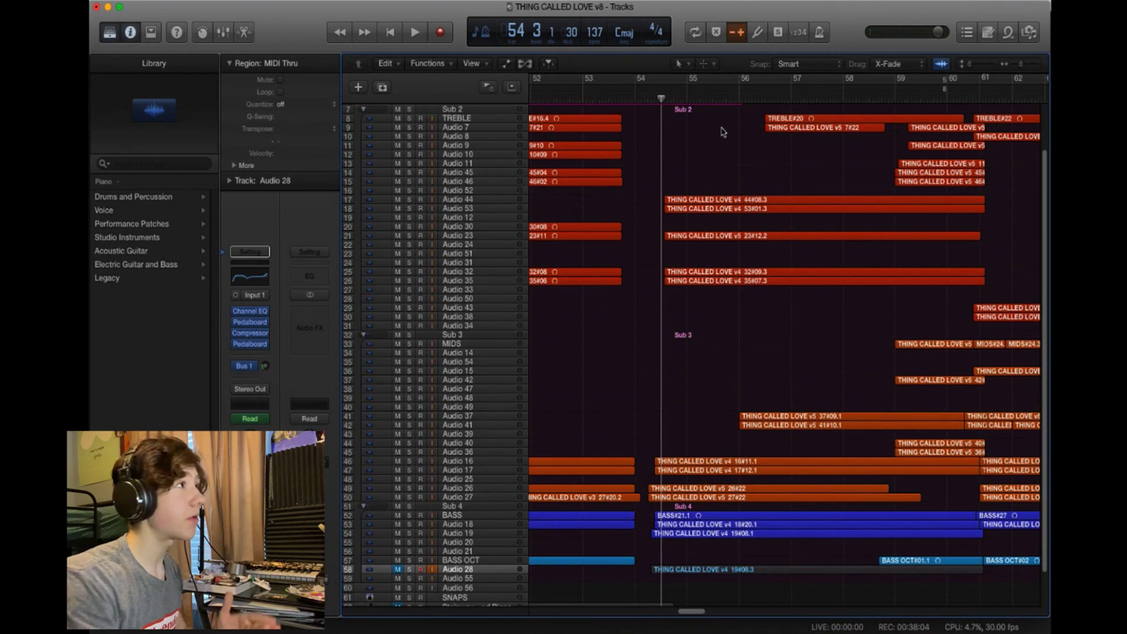
Show the global tracks and examine the time signature and tempo changes from bar 54 to the end of the arrangement
left_click(512, 85)
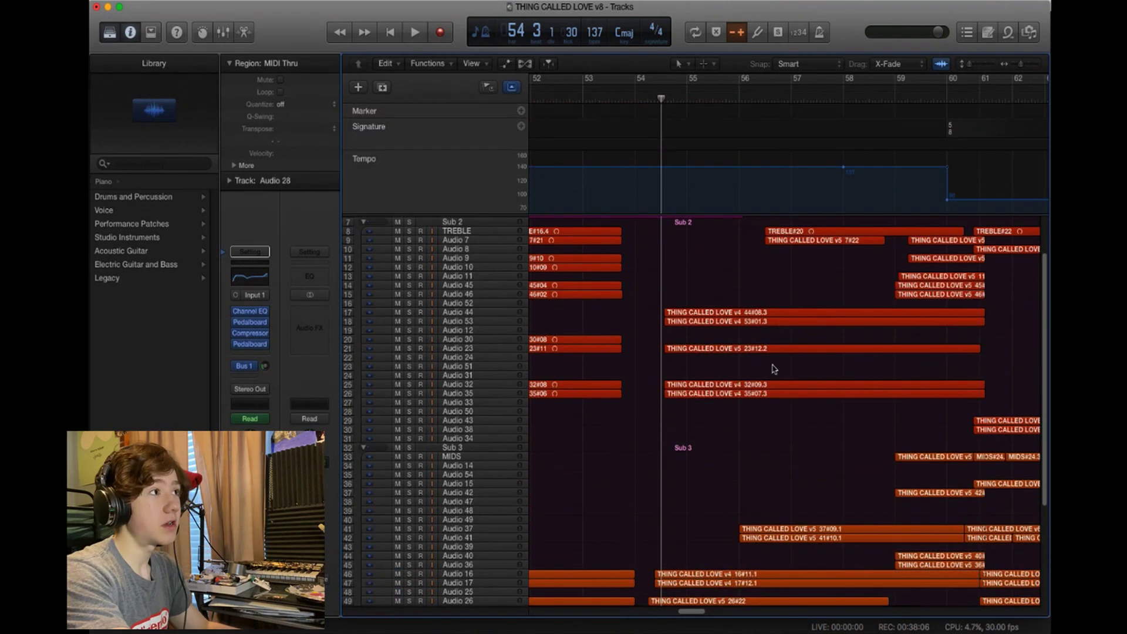
scroll(701, 607, "right", 10)
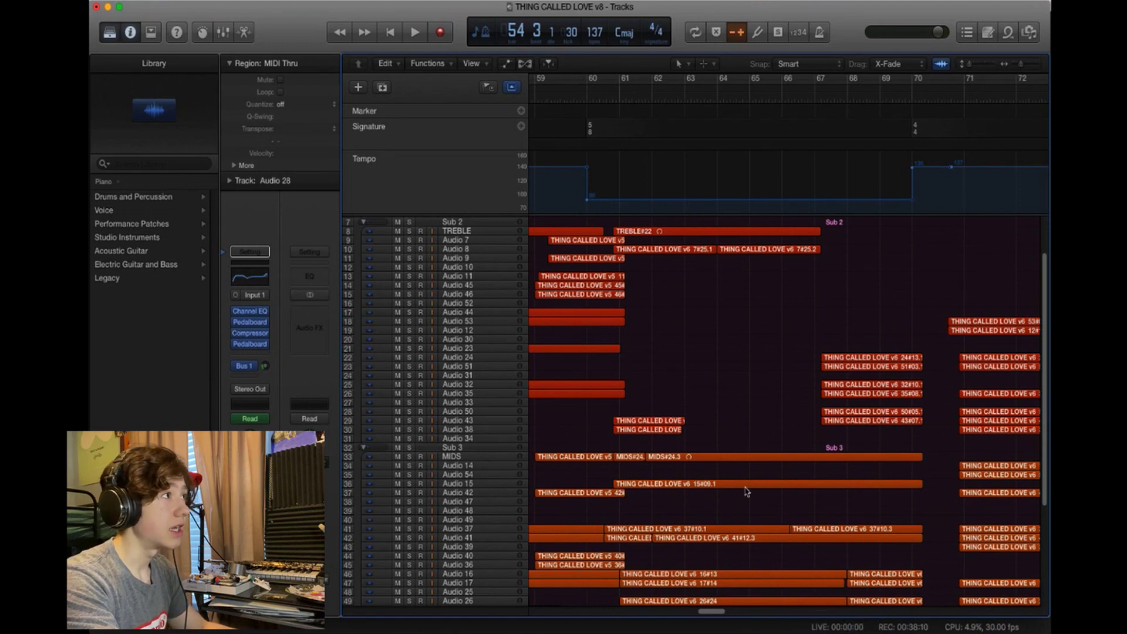
scroll(696, 615, "left", 8)
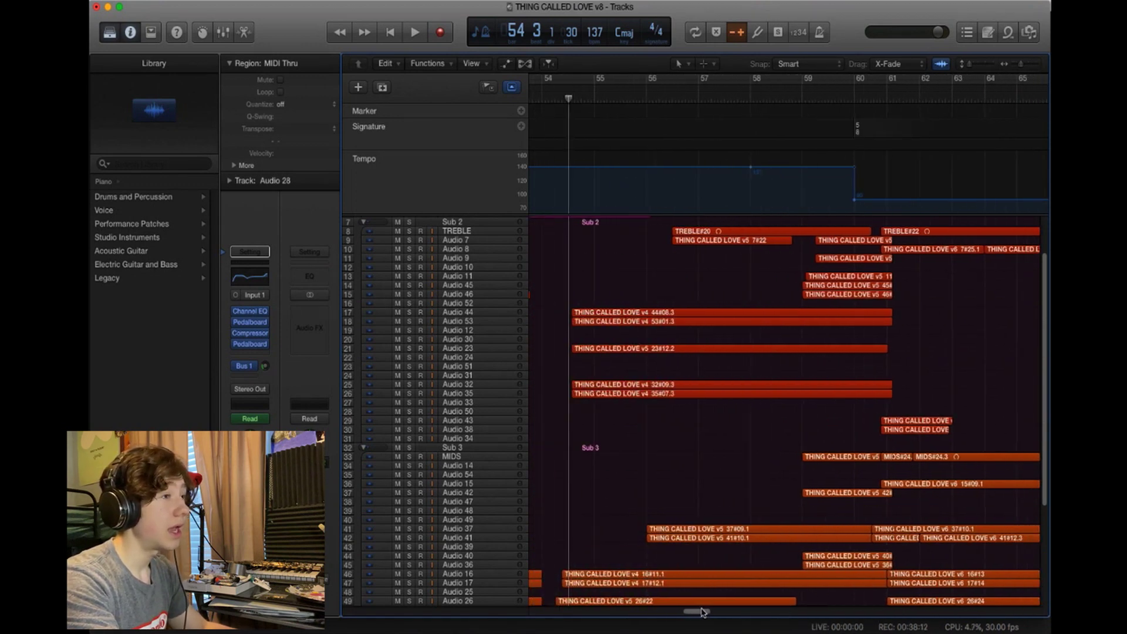
scroll(703, 612, "right", 8)
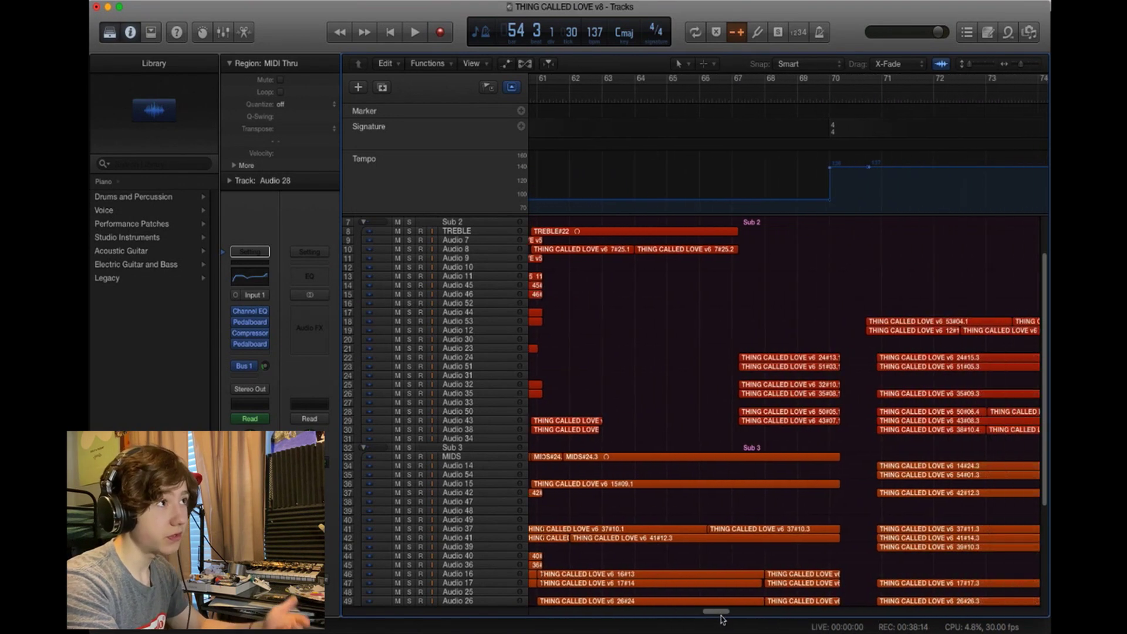
scroll(721, 618, "right", 12)
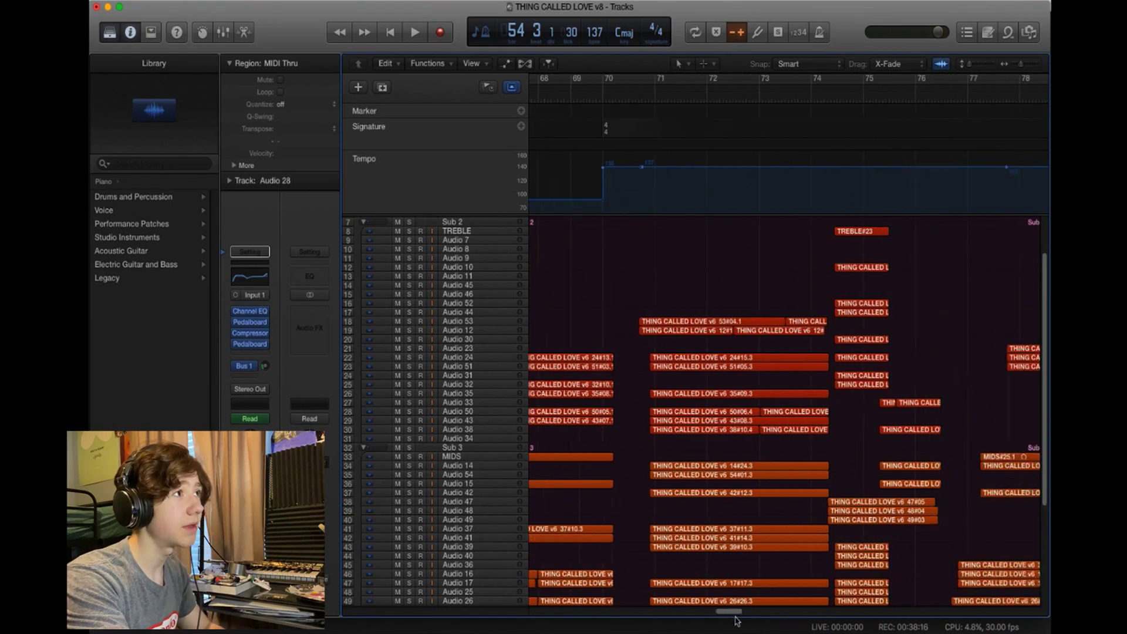
scroll(745, 619, "left", 3)
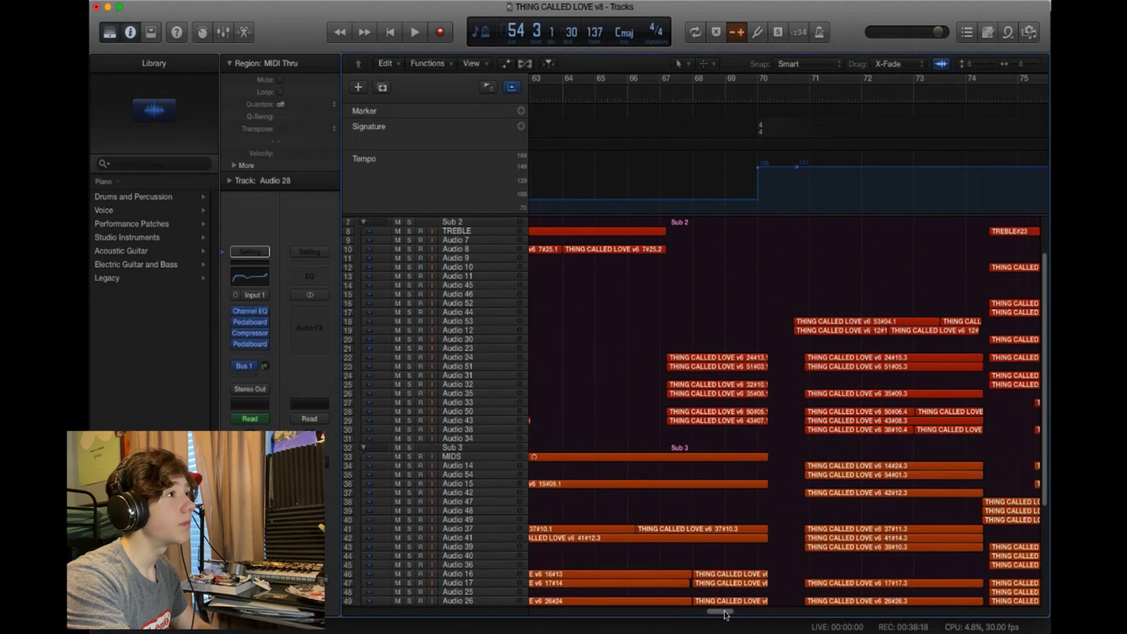
scroll(745, 618, "right", 11)
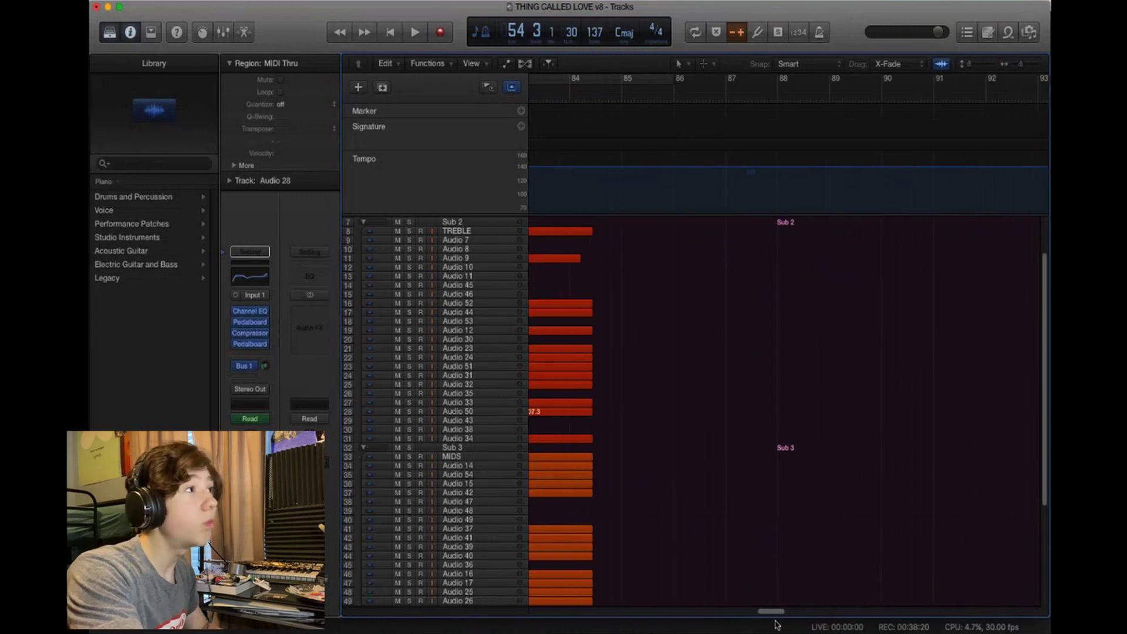
Return to bar 54, hide the global tracks, and play the full mix from bar 54 beat 3 to bar 60 beat 4
scroll(773, 625, "left", 3)
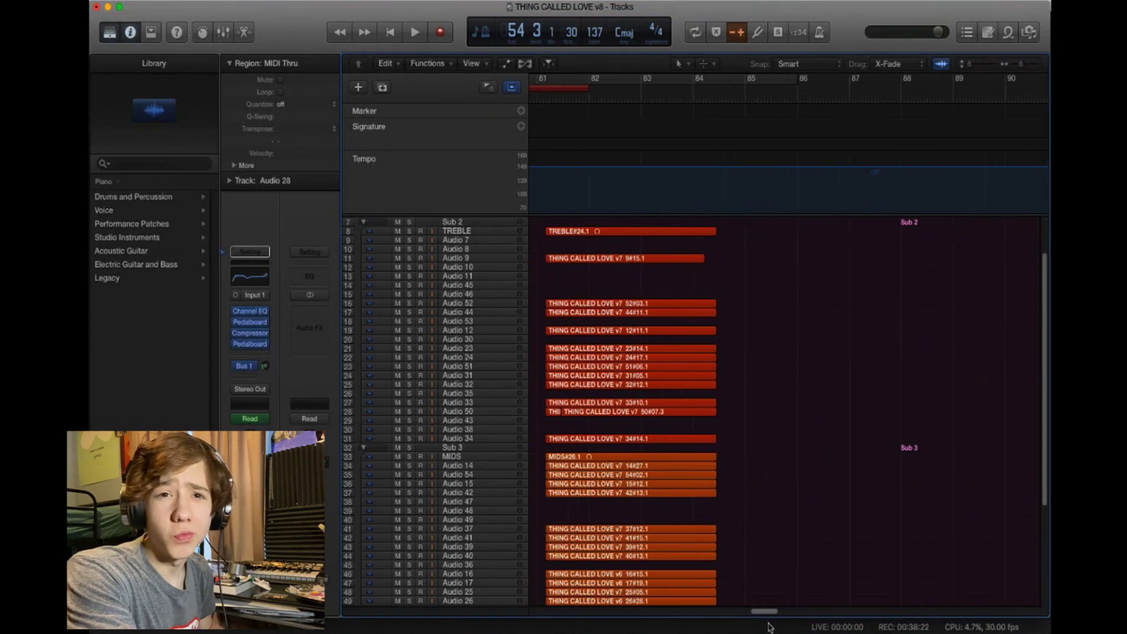
scroll(766, 627, "left", 20)
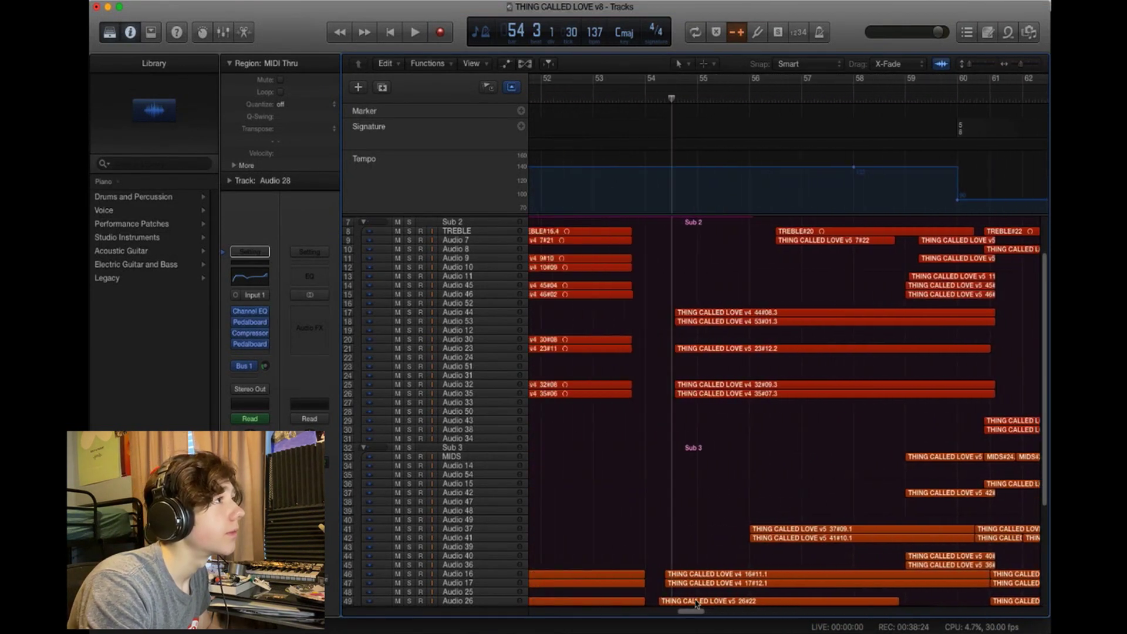
scroll(689, 599, "right", 5)
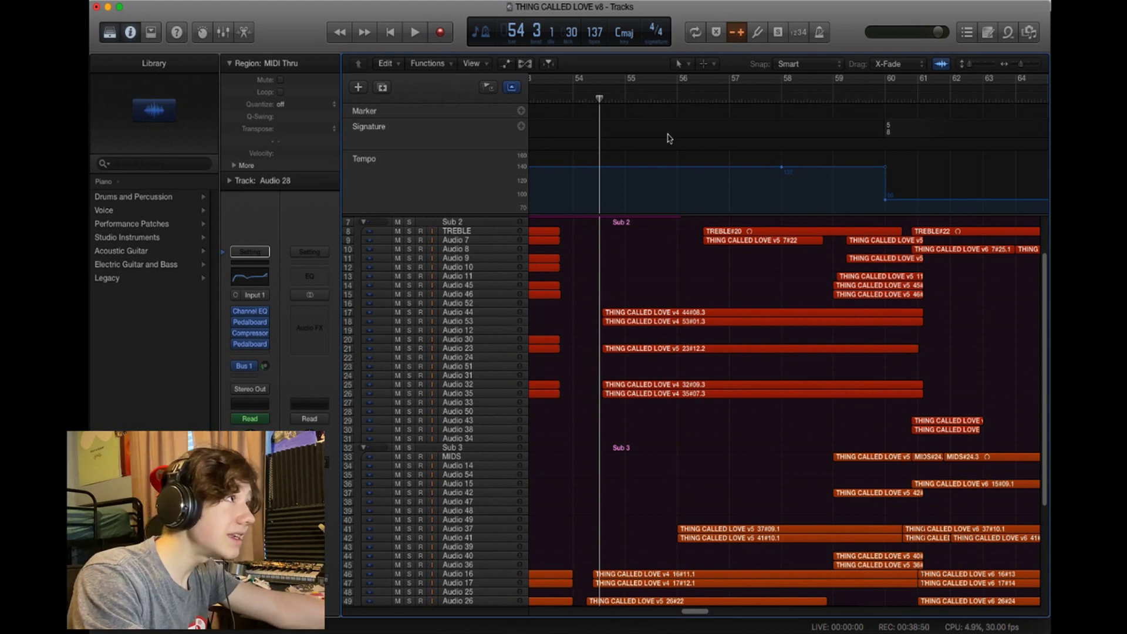
left_click(511, 87)
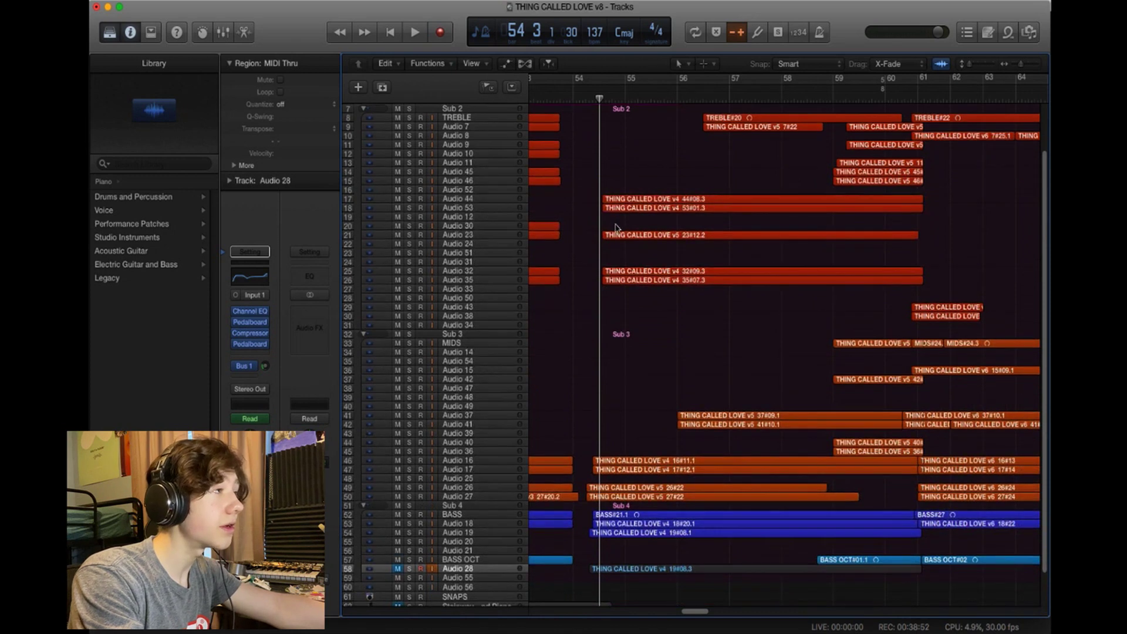
key("space")
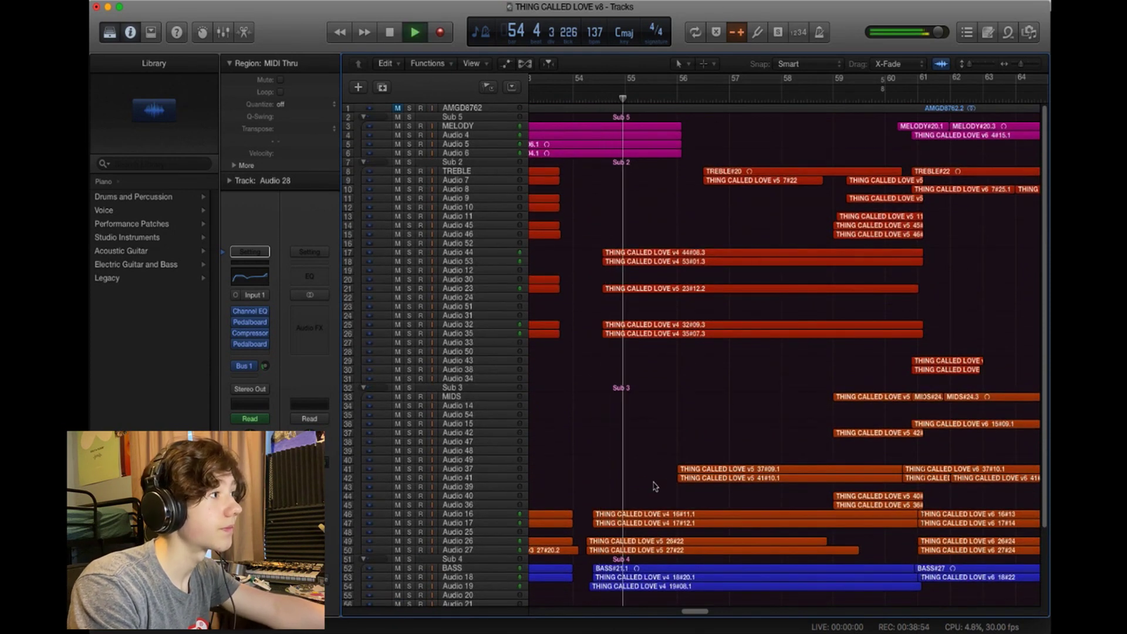
mouse_move(697, 612)
left_mouse_down()
mouse_move(710, 611)
mouse_move(698, 607)
left_mouse_up()
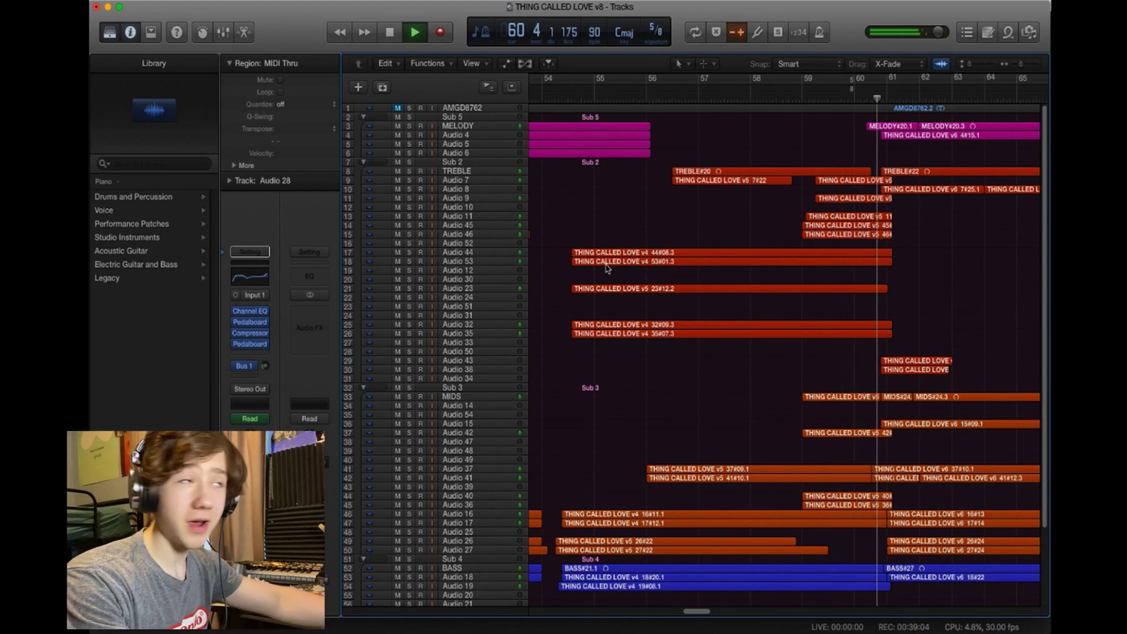
key("space")
Solo the Sub 4 bass group and play it from bar 54 beat 3 to bar 56 beat 2
left_click_drag(857, 100, 578, 202)
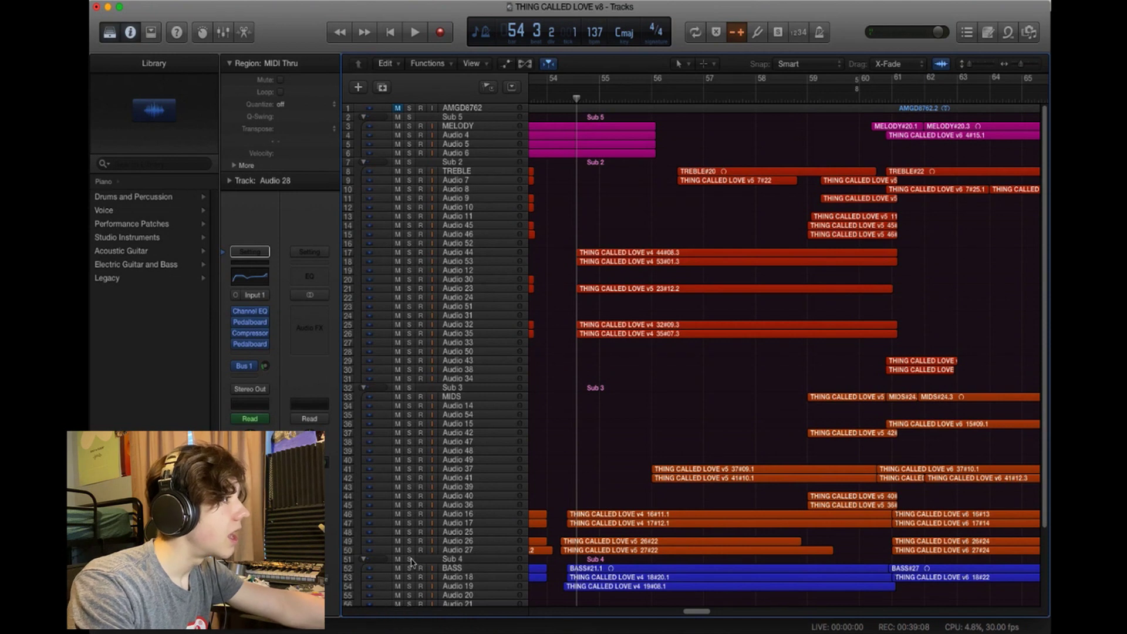
left_click(411, 563)
scroll(692, 605, "down", 1)
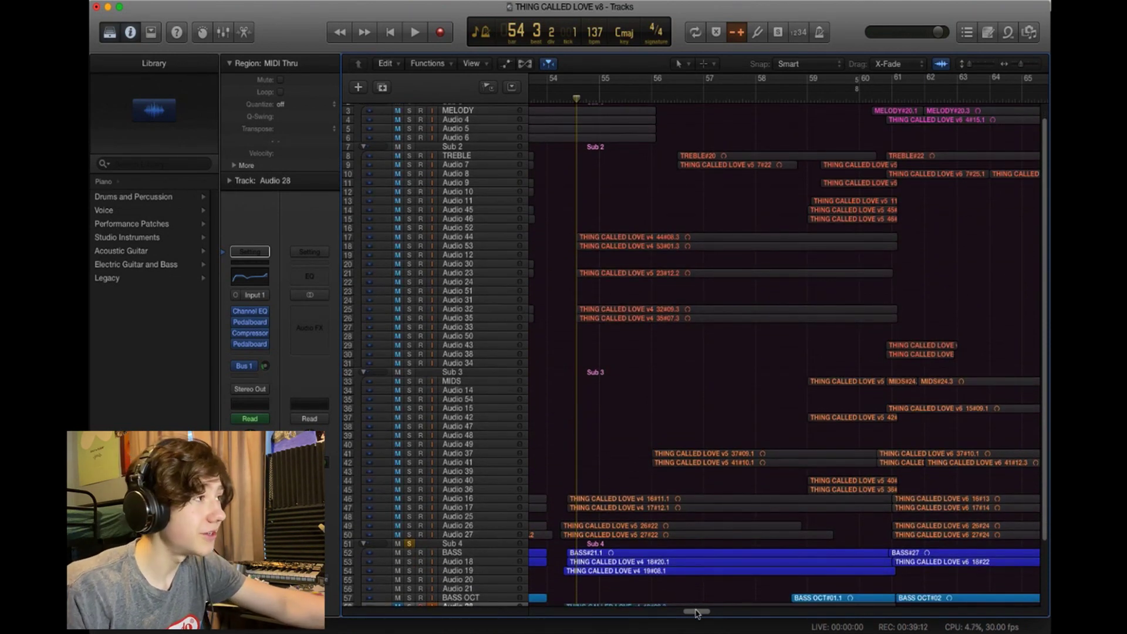
key("space")
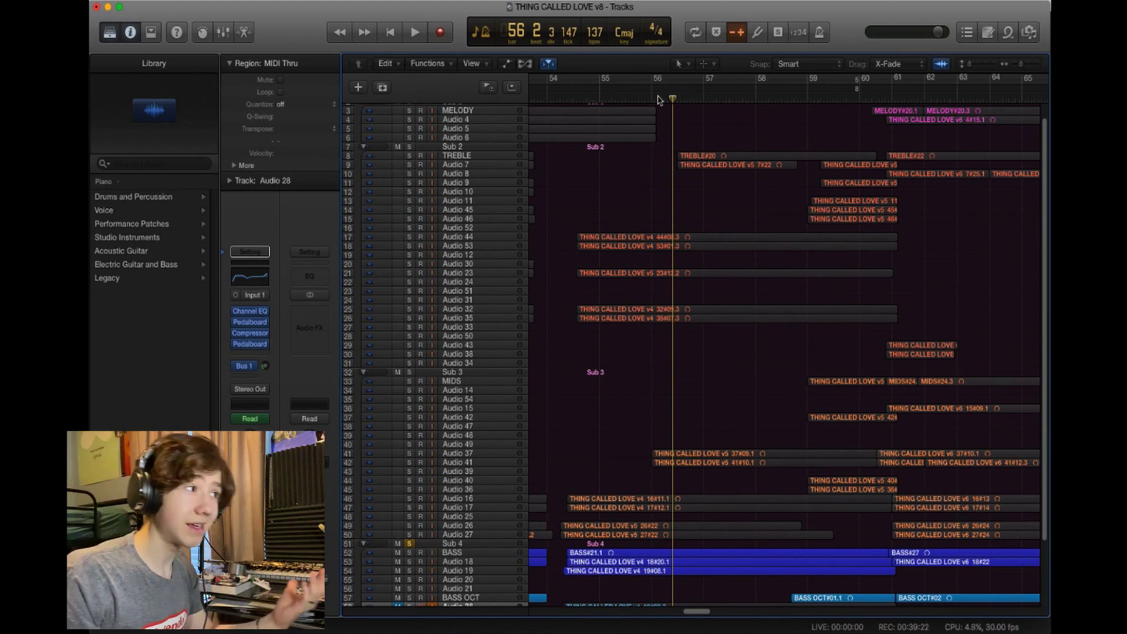
Play the soloed bass briefly, return to bar 56 beat 2, and replay it up to bar 58
key("space")
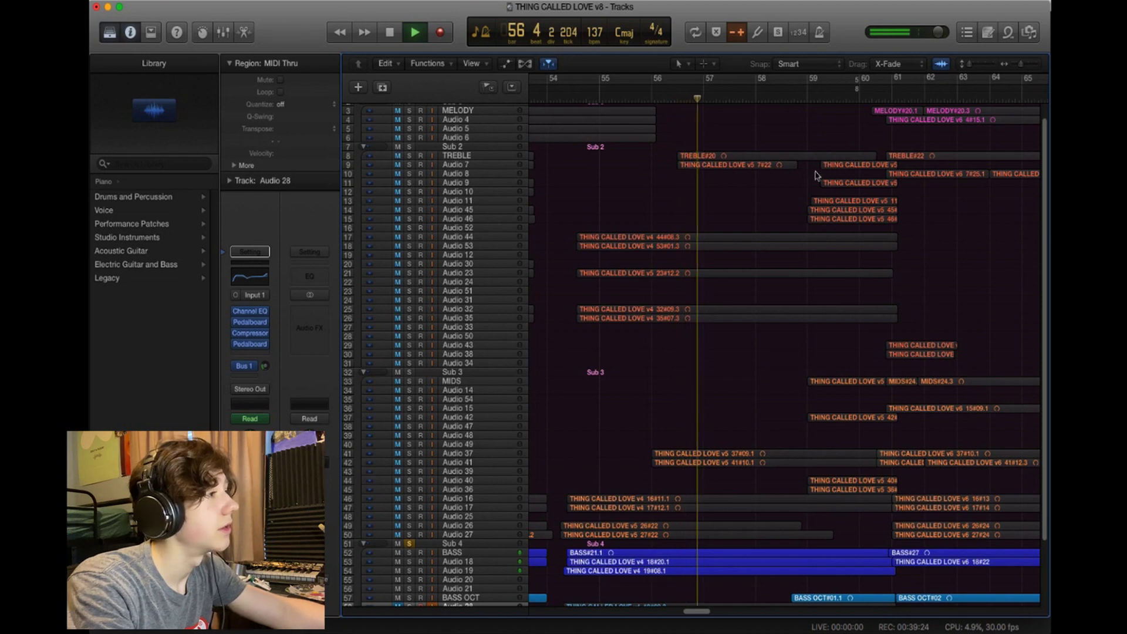
key("space")
left_click(671, 101)
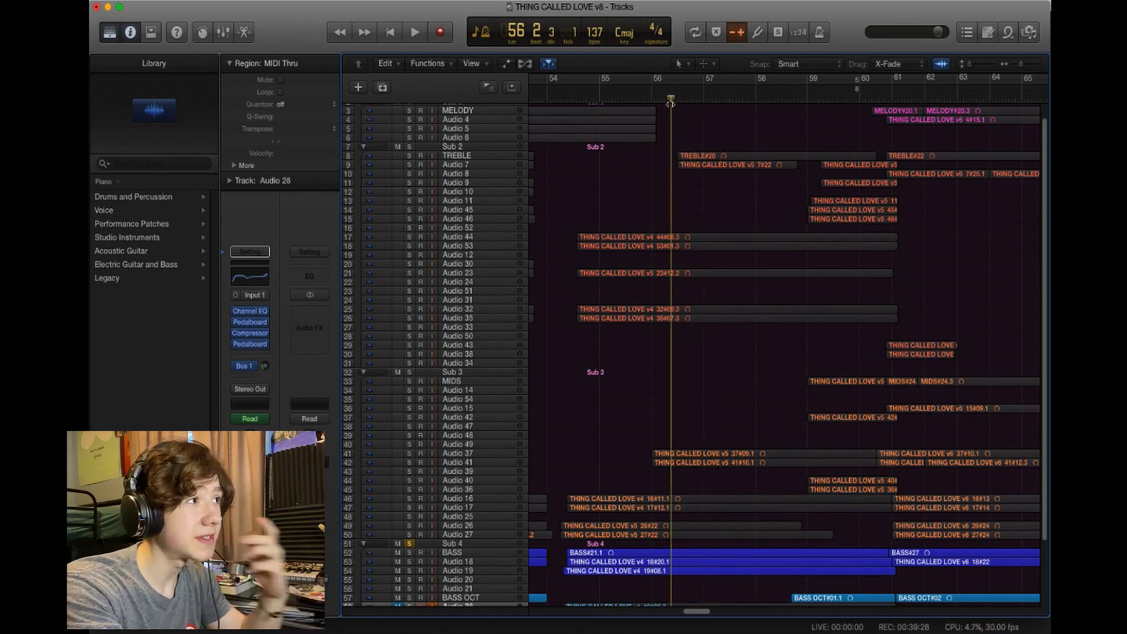
key("space")
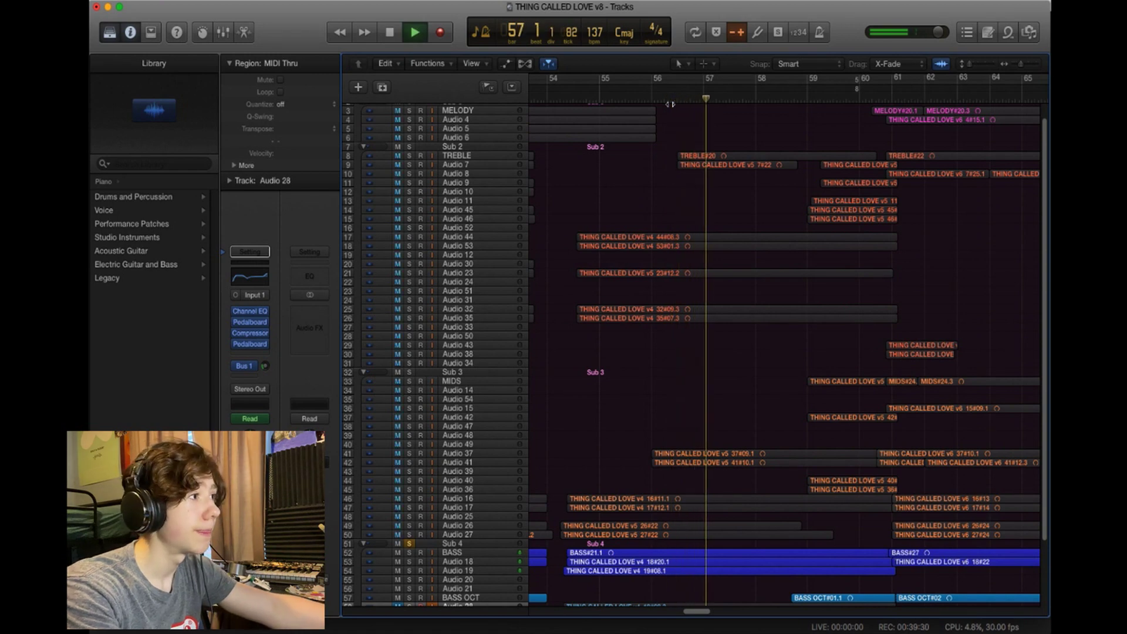
key("space")
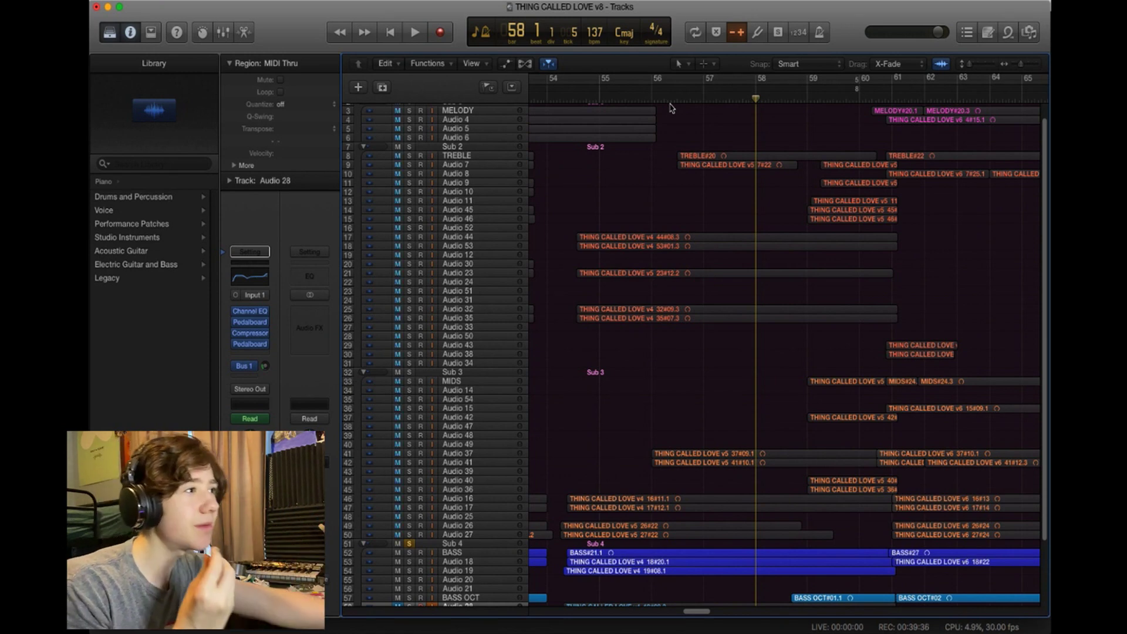
Continue the soloed bass from bar 58 to bar 61 beat 2, pausing at bar 58 beat 4
key("space")
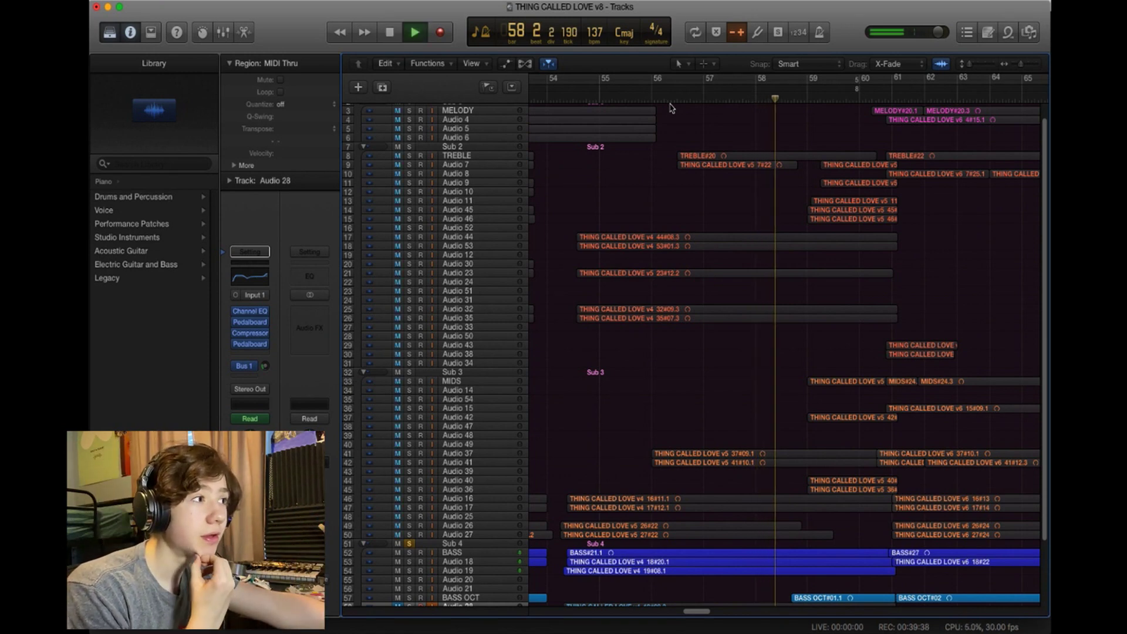
key("space")
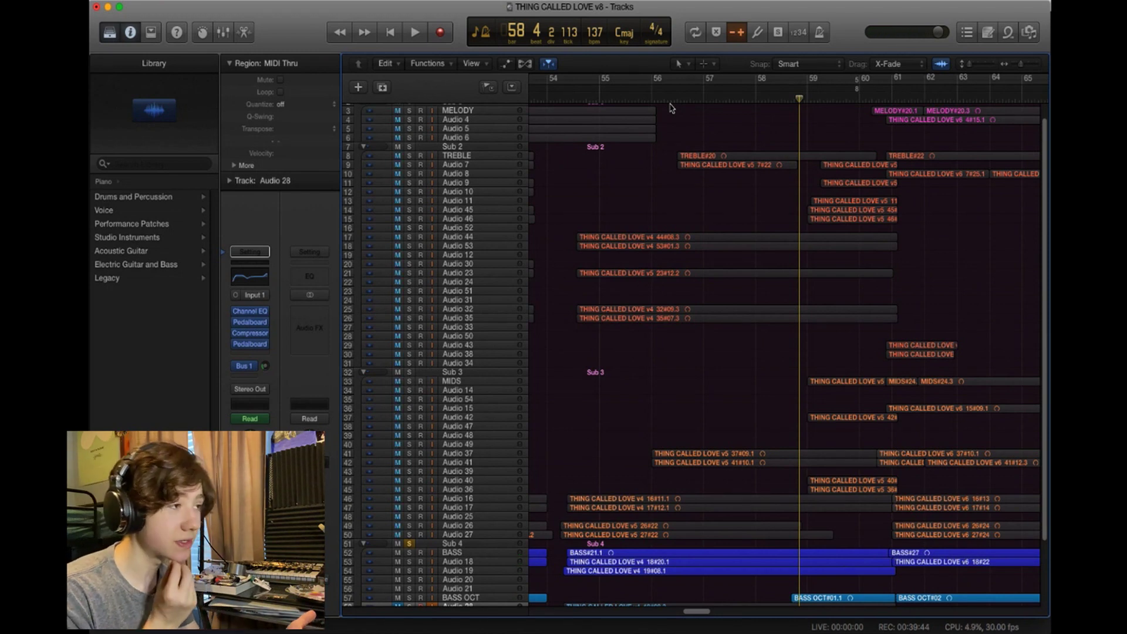
key("space")
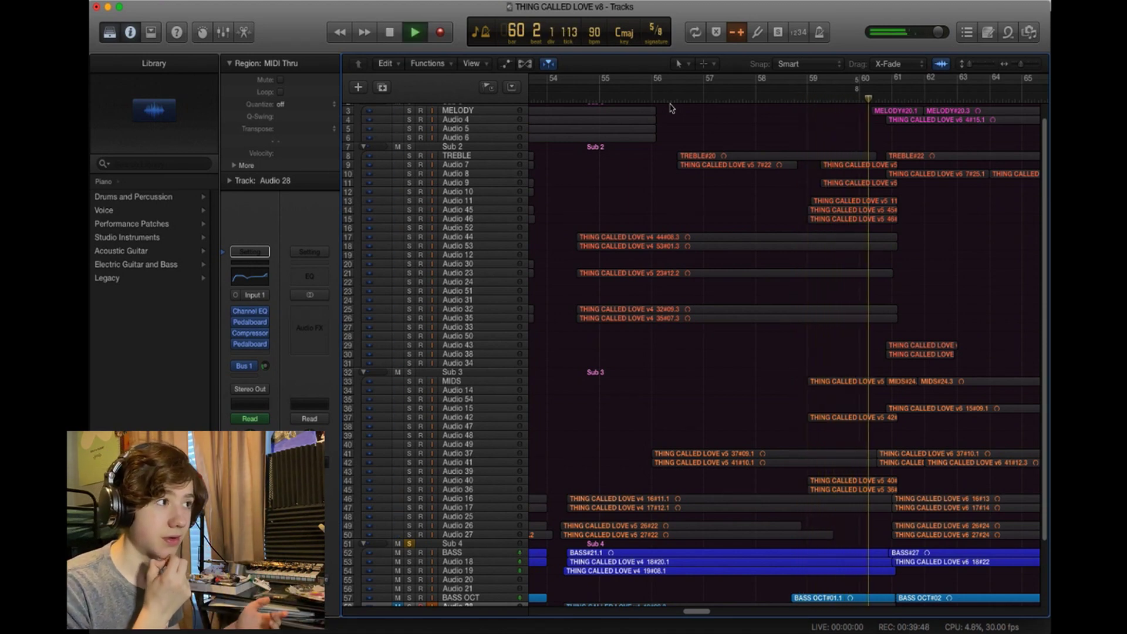
key("space")
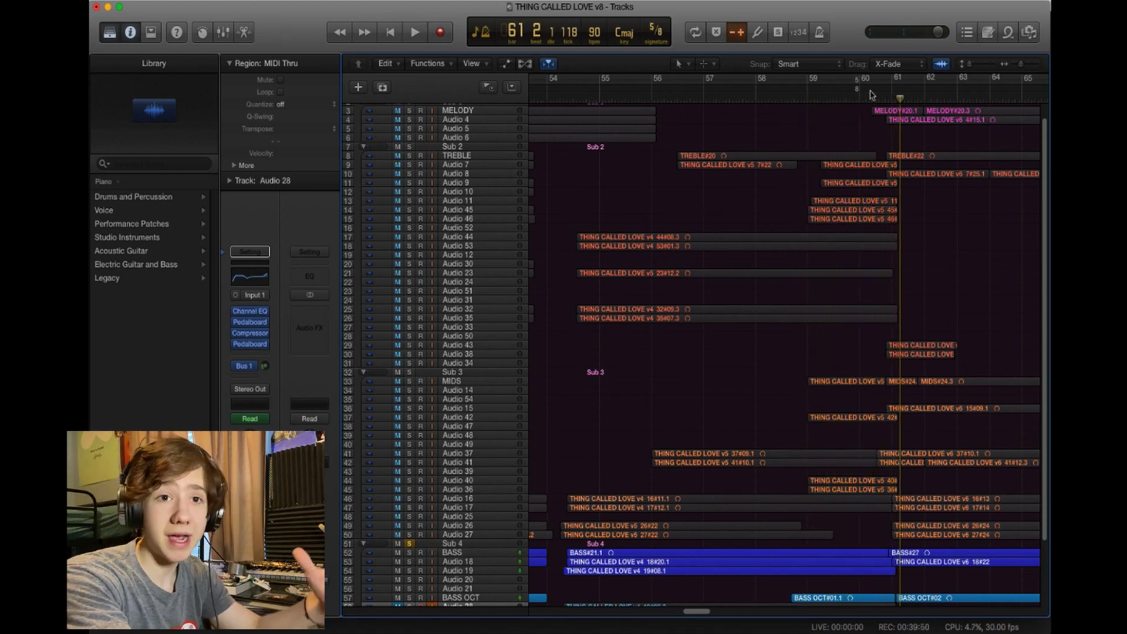
Solo Audio 28 along with the Sub 4 group and play them from bar 56 beat 4 to bar 60 beat 2
mouse_move(902, 97)
left_mouse_down()
mouse_move(837, 101)
mouse_move(719, 147)
mouse_move(641, 194)
mouse_move(698, 220)
left_mouse_up()
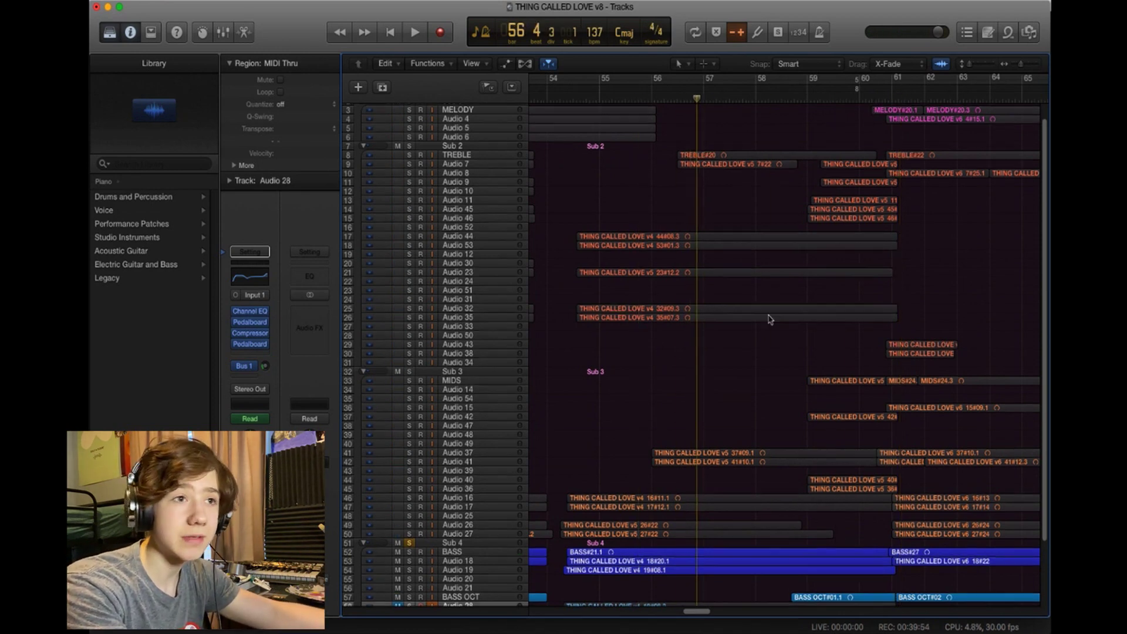
scroll(769, 329, "down", 4)
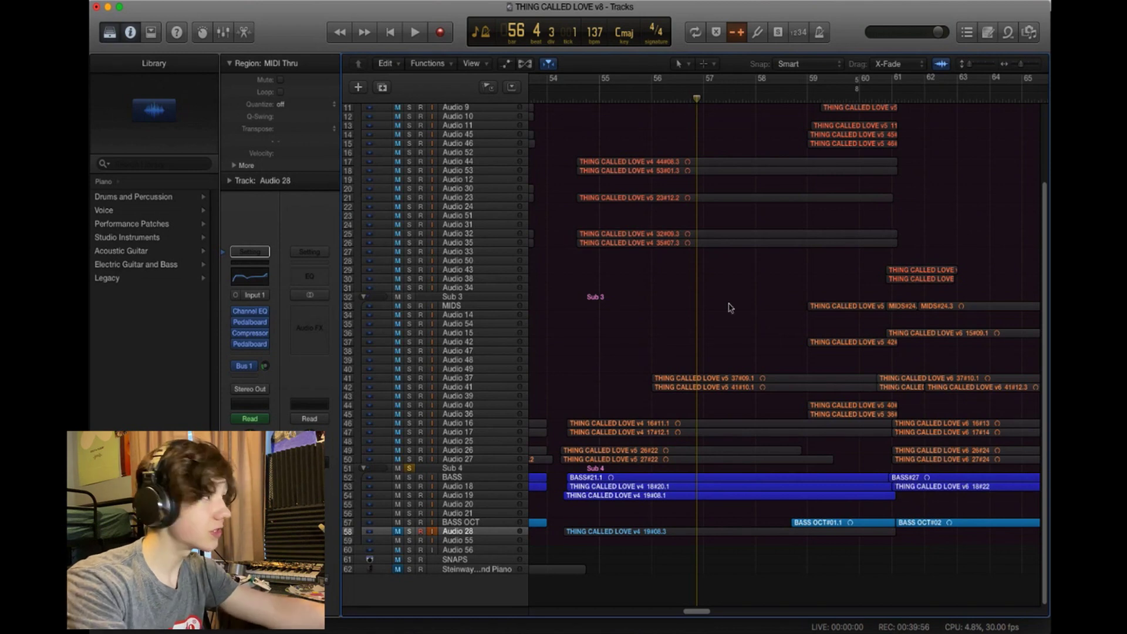
left_click(409, 532)
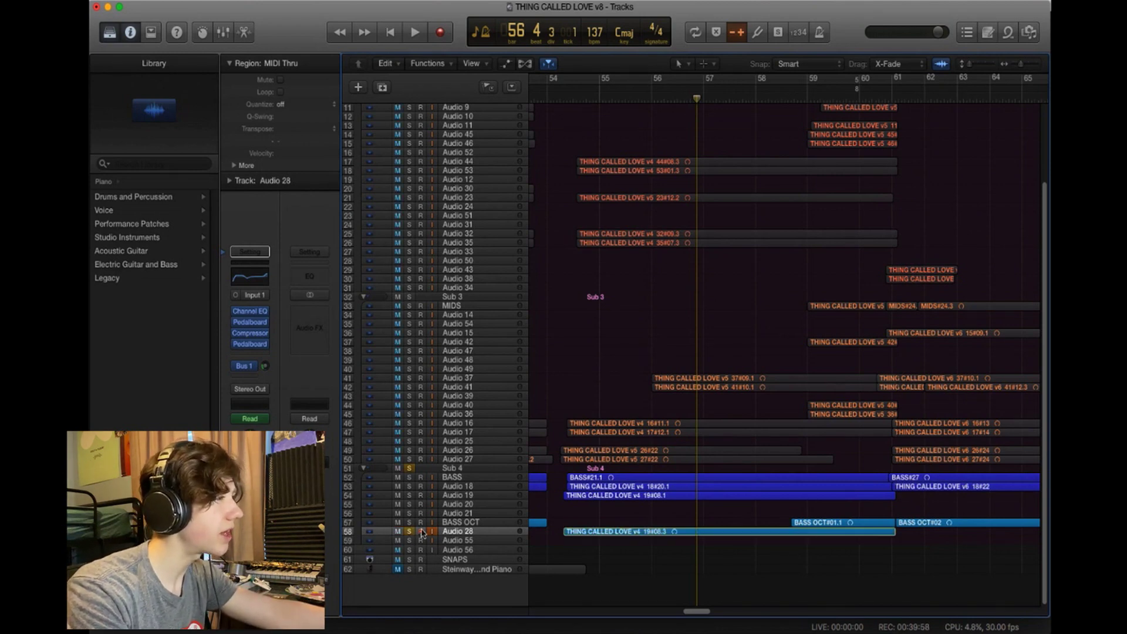
key("space")
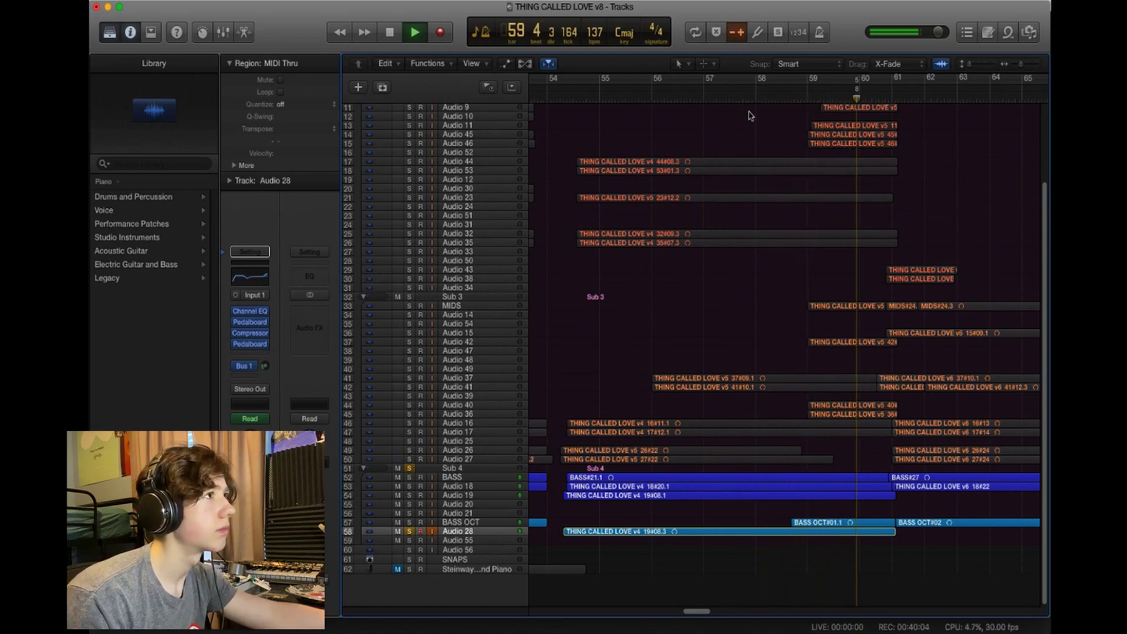
key("space")
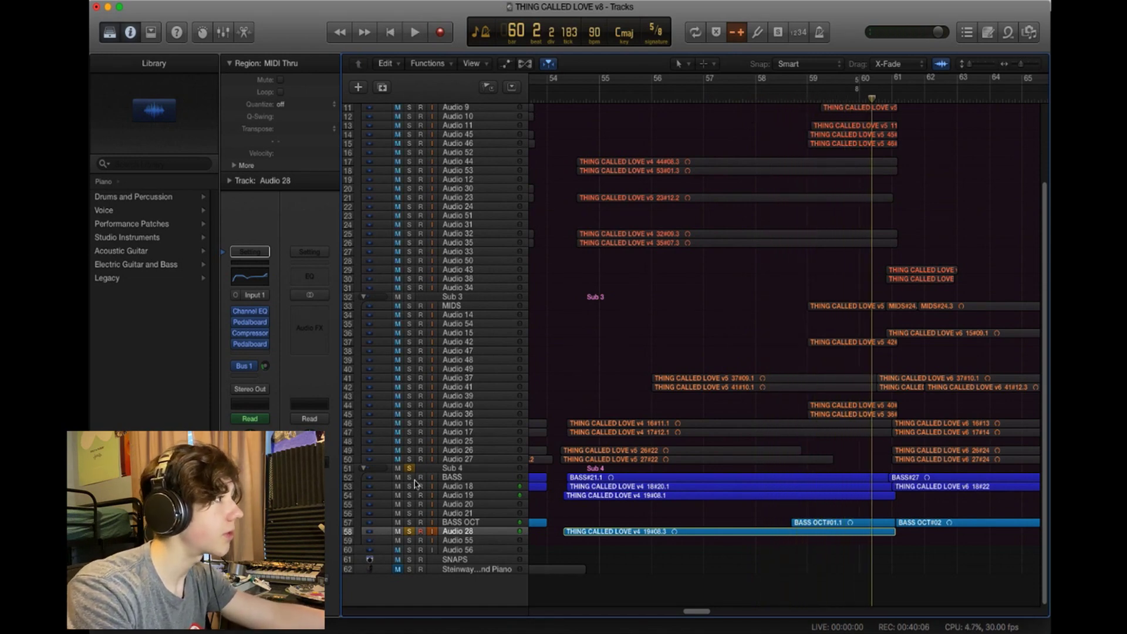
Clear the Audio 28 solo, solo the Sub 3 mids group with Sub 4, and play them up to bar 59 beat 3
left_click(409, 468)
left_click(410, 469)
scroll(421, 514, "up", 1)
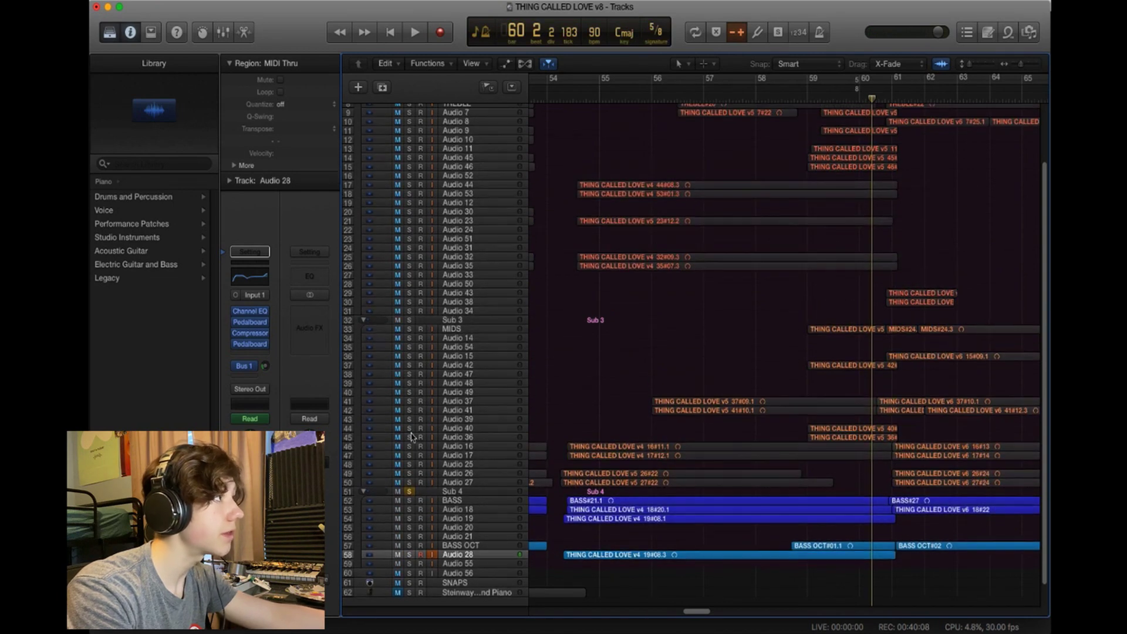
left_click(411, 320)
key("space")
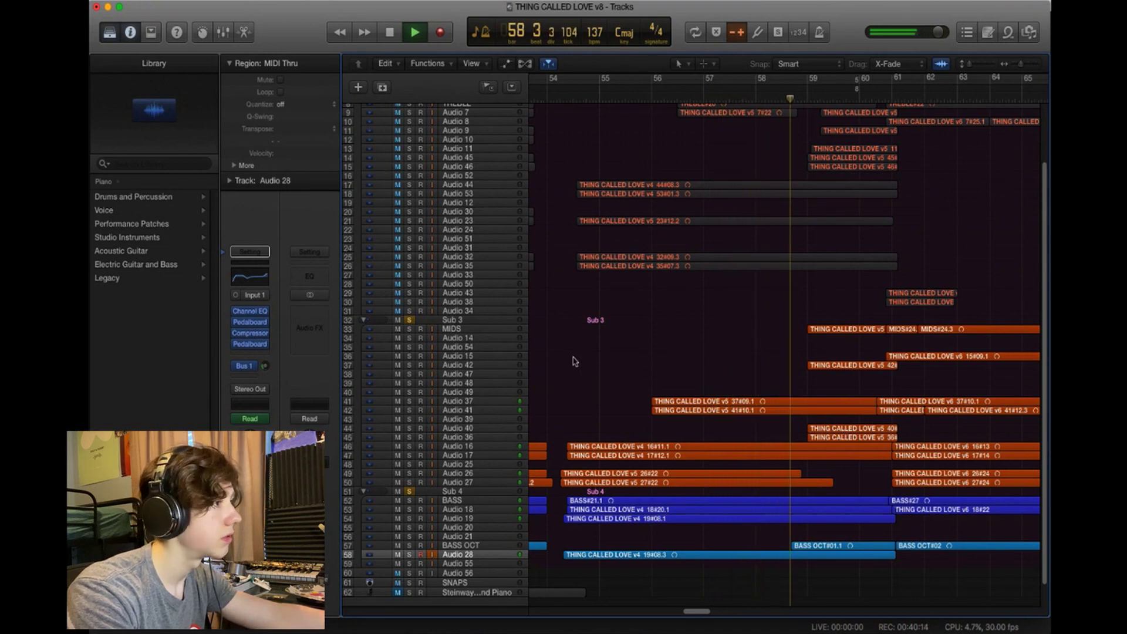
scroll(584, 403, "up", 1)
scroll(508, 419, "up", 3)
key("space")
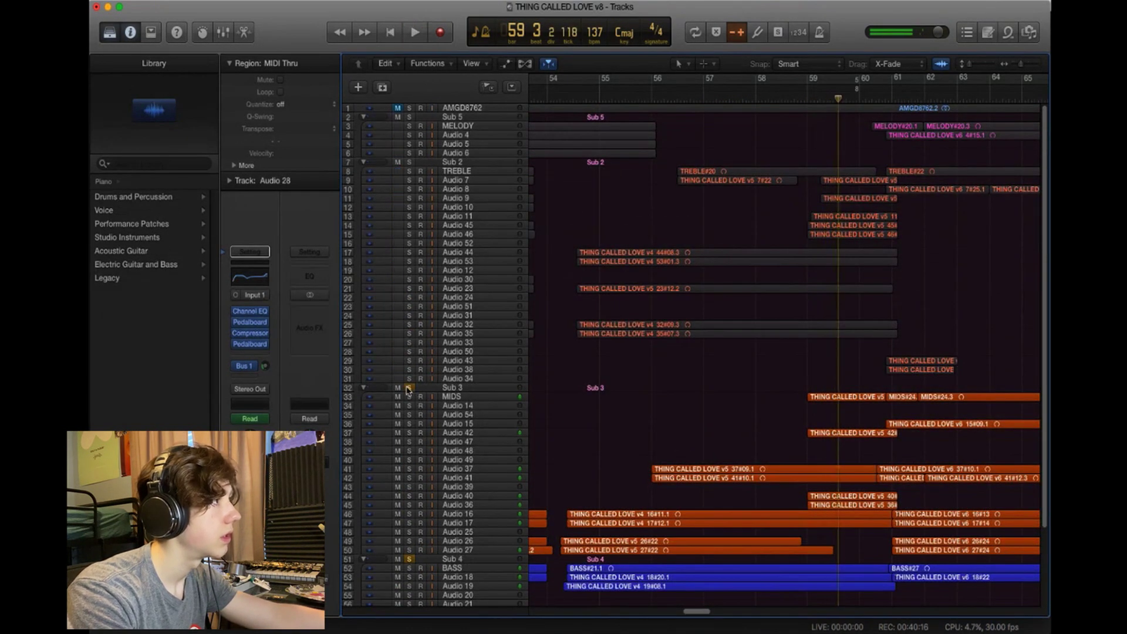
Replace the Sub 3 solo with the Sub 2 treble group and play it with Sub 4 from around bar 57 to bar 58 beat 3
left_click(410, 162)
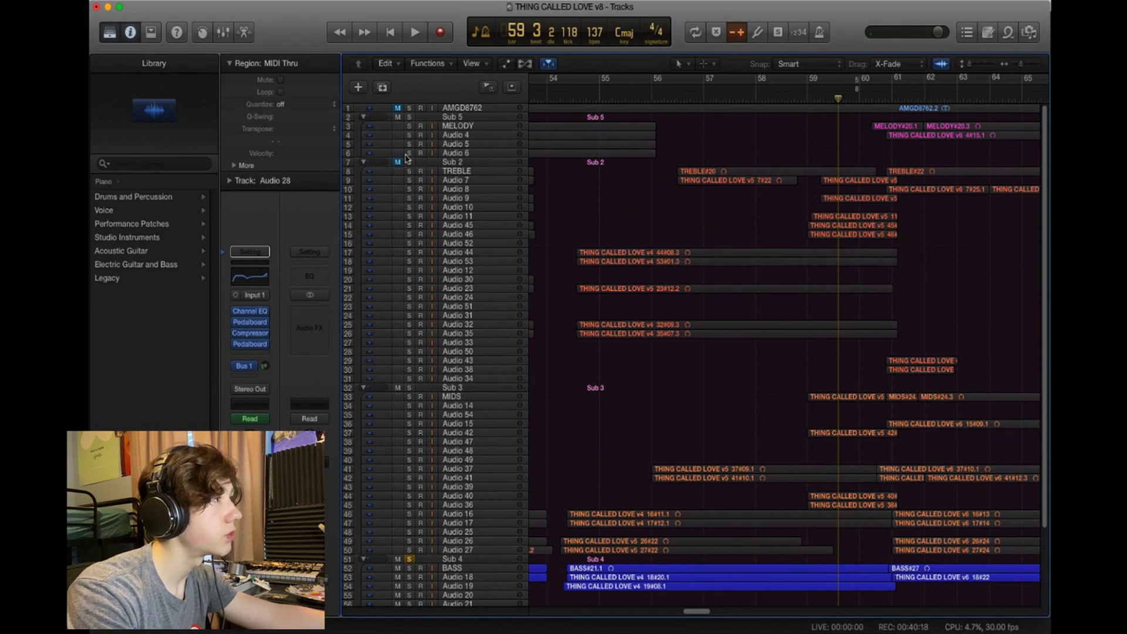
left_click(398, 163)
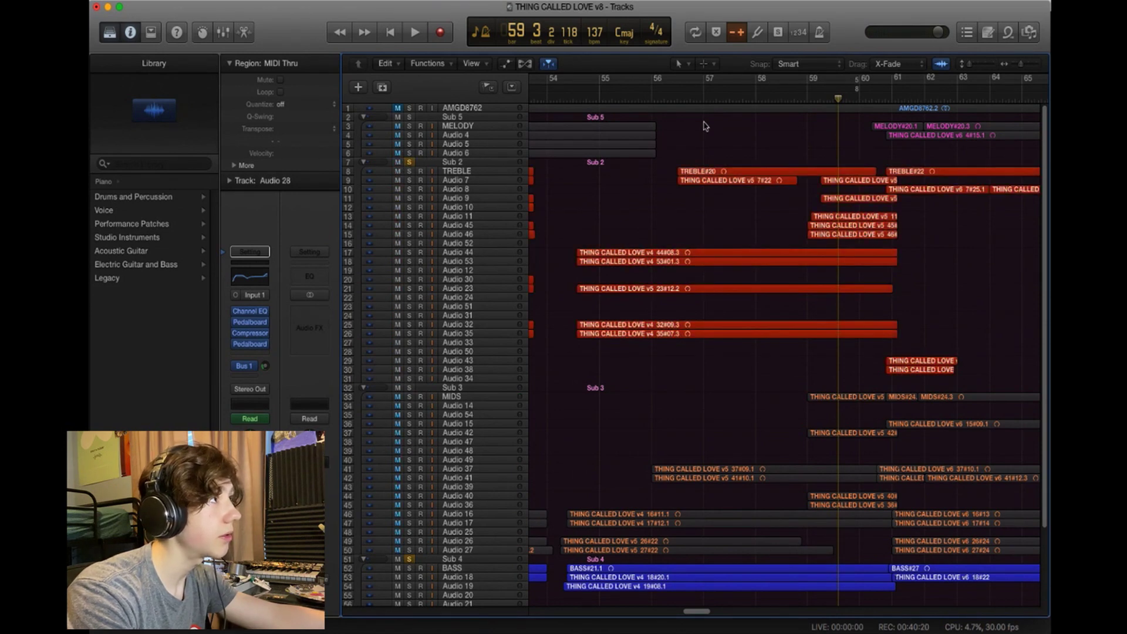
left_click(704, 97)
key("space")
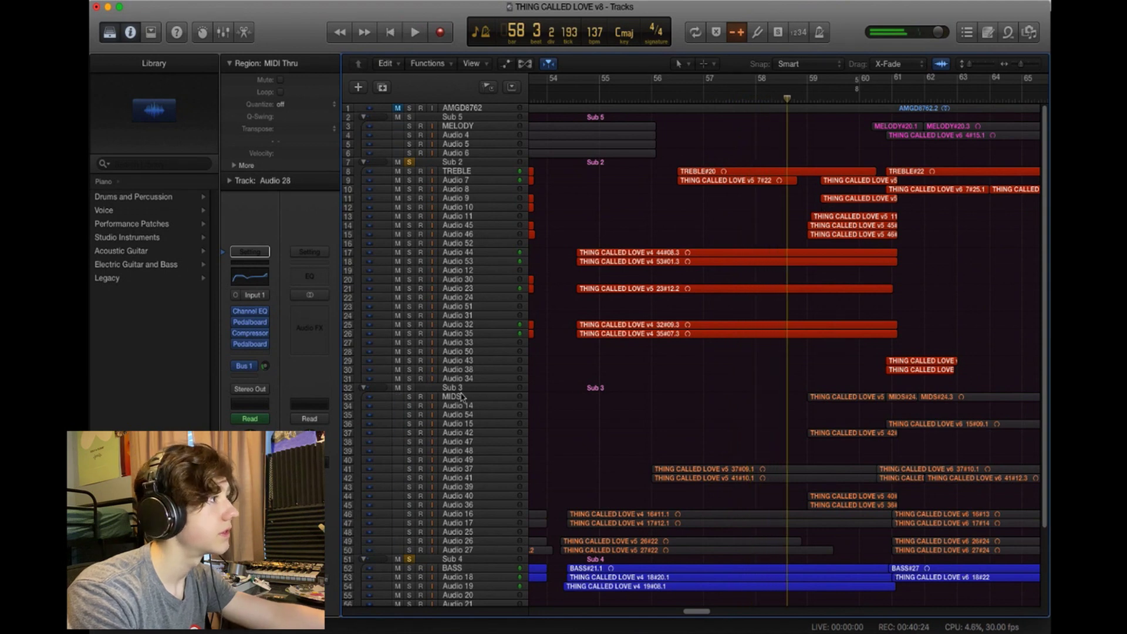
Clear the Sub 4 solo and play the Sub 2 treble group alone from around bar 56 beat 4 to bar 60 beat 4
left_click(410, 559)
left_click_drag(762, 104, 695, 125)
key("space")
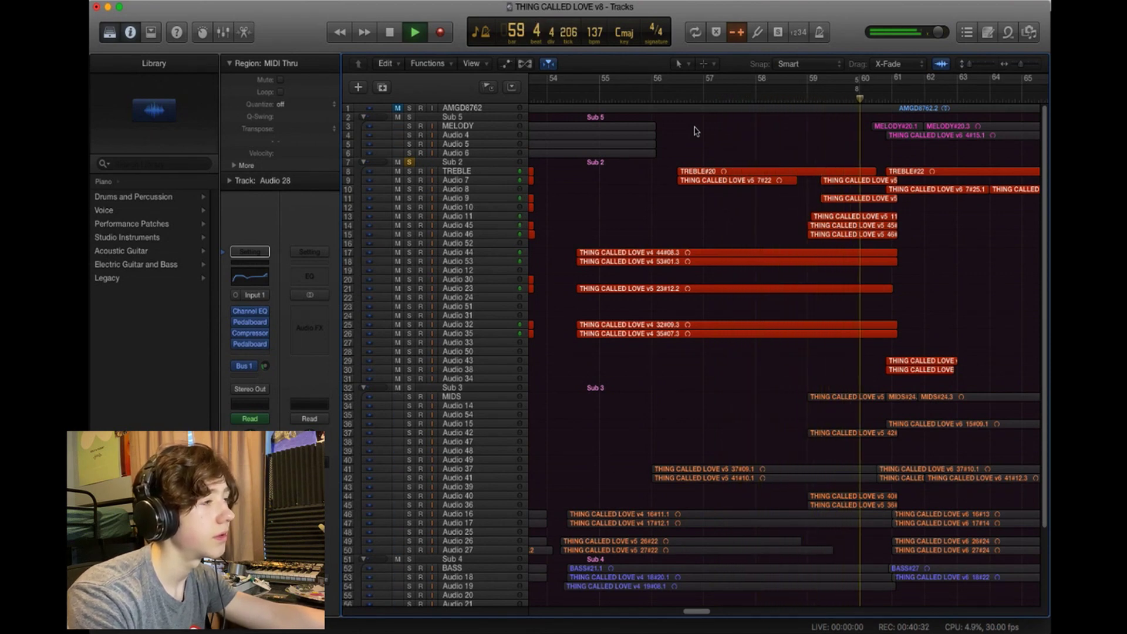
key("space")
Clear the Sub 2 solo and play the full mix up to bar 55 beat 2, and again from around bar 59 beat 3 to bar 60 beat 5
left_click_drag(701, 614, 706, 615)
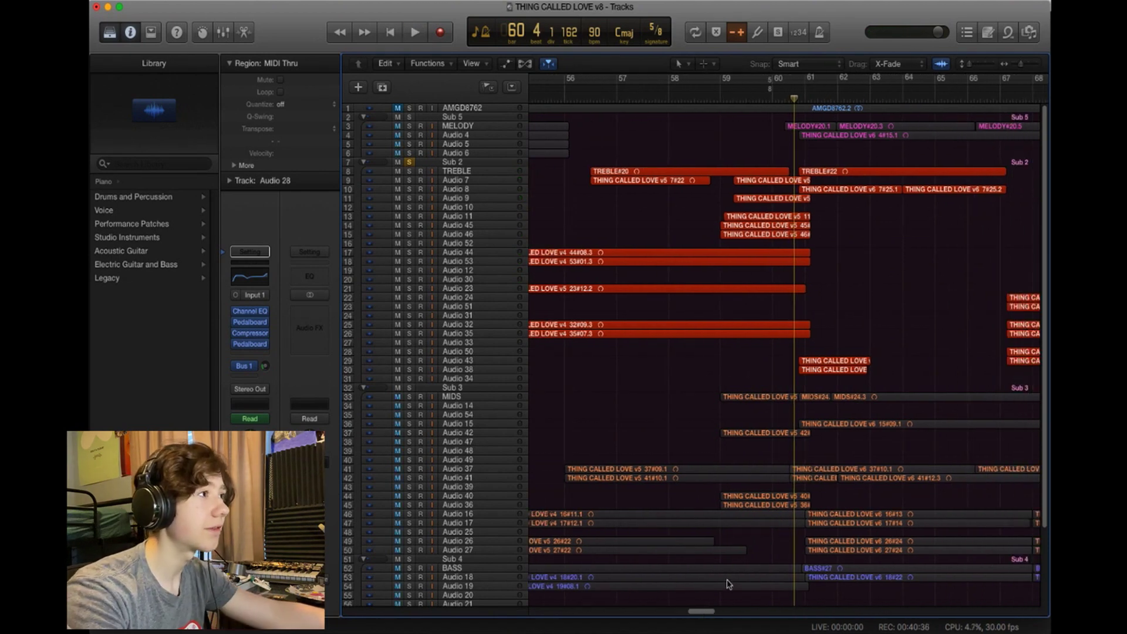
left_click(413, 164)
left_click_drag(574, 97, 675, 97)
key("space")
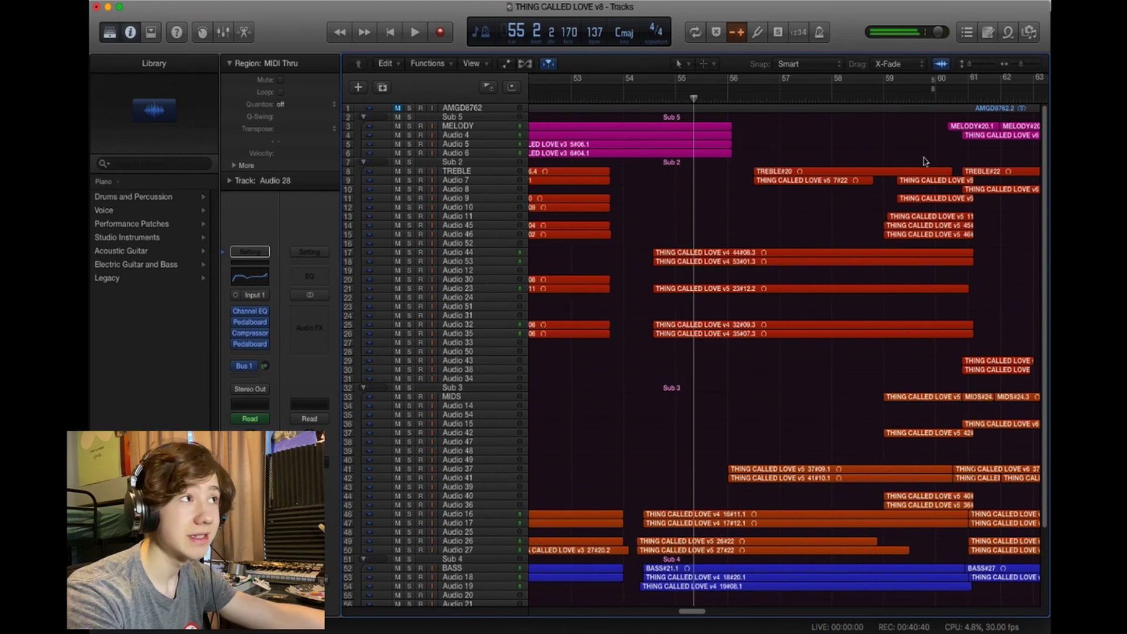
left_click(910, 101)
key("space")
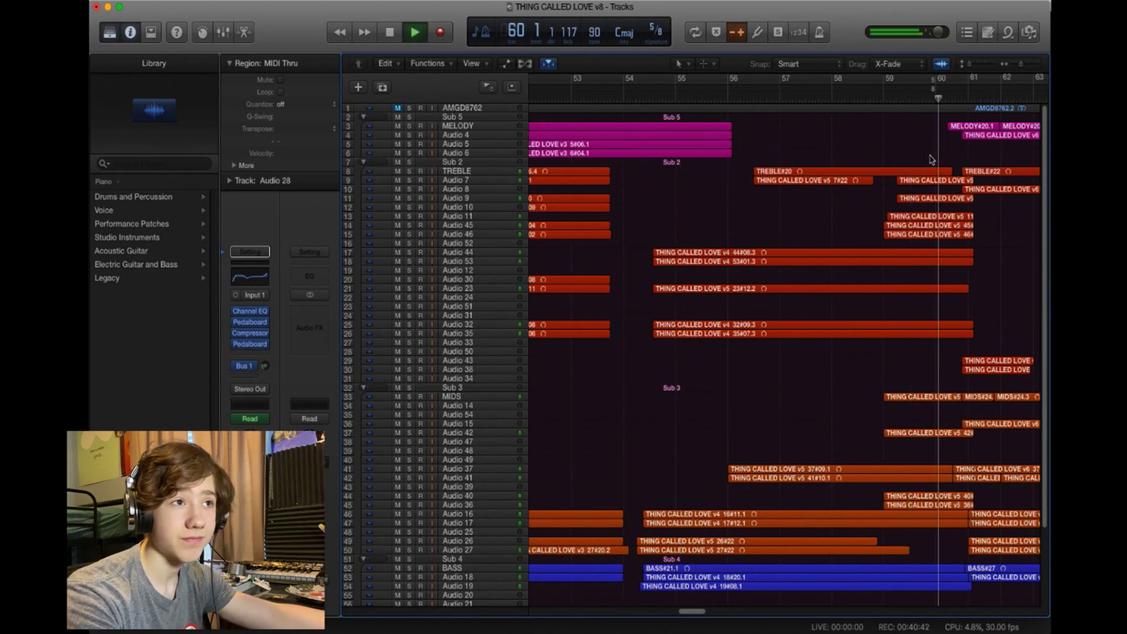
key("space")
Show the global tracks, turn on the metronome, and play from bar 59 through the 5/8 change at bar 60 to bar 67 beat 5
left_click_drag(685, 610, 722, 610)
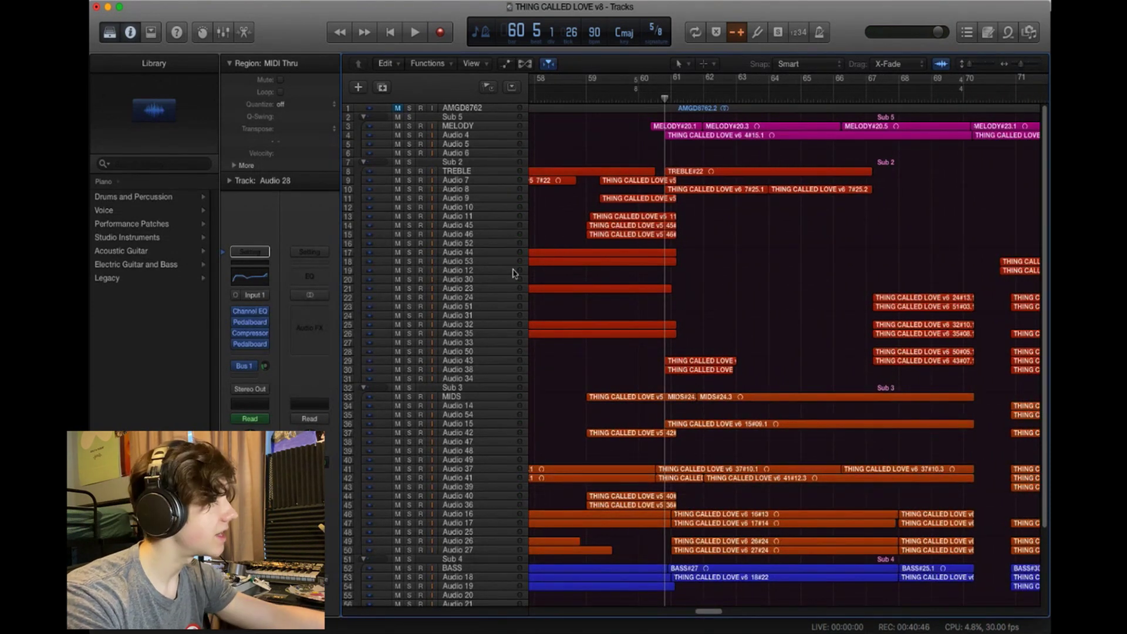
left_click(512, 89)
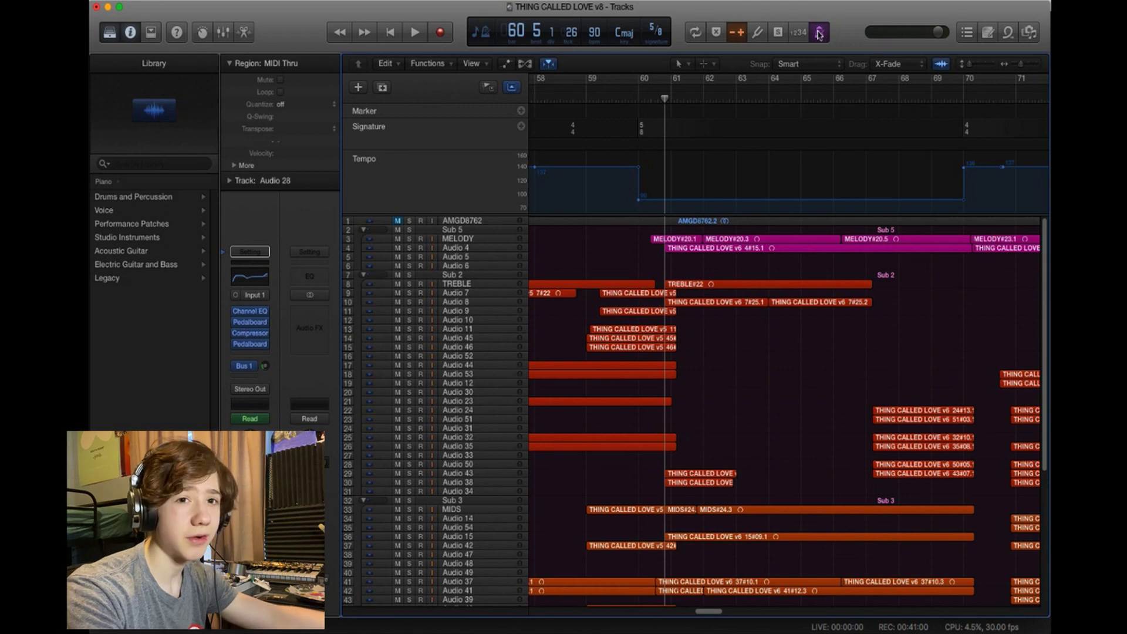
left_click_drag(627, 99, 586, 99)
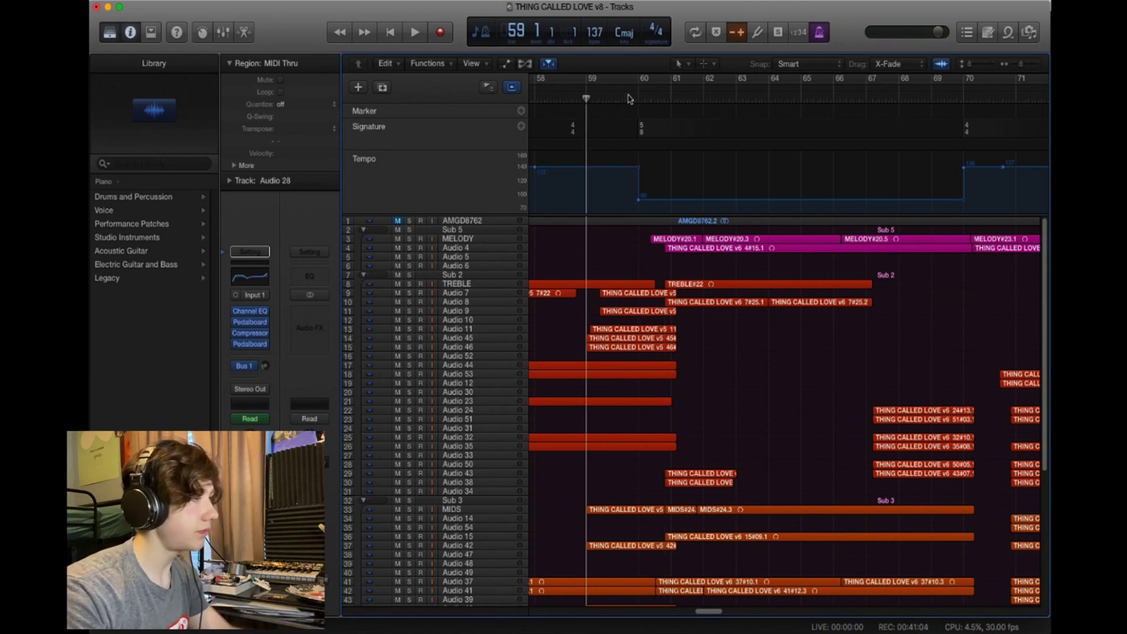
key("space")
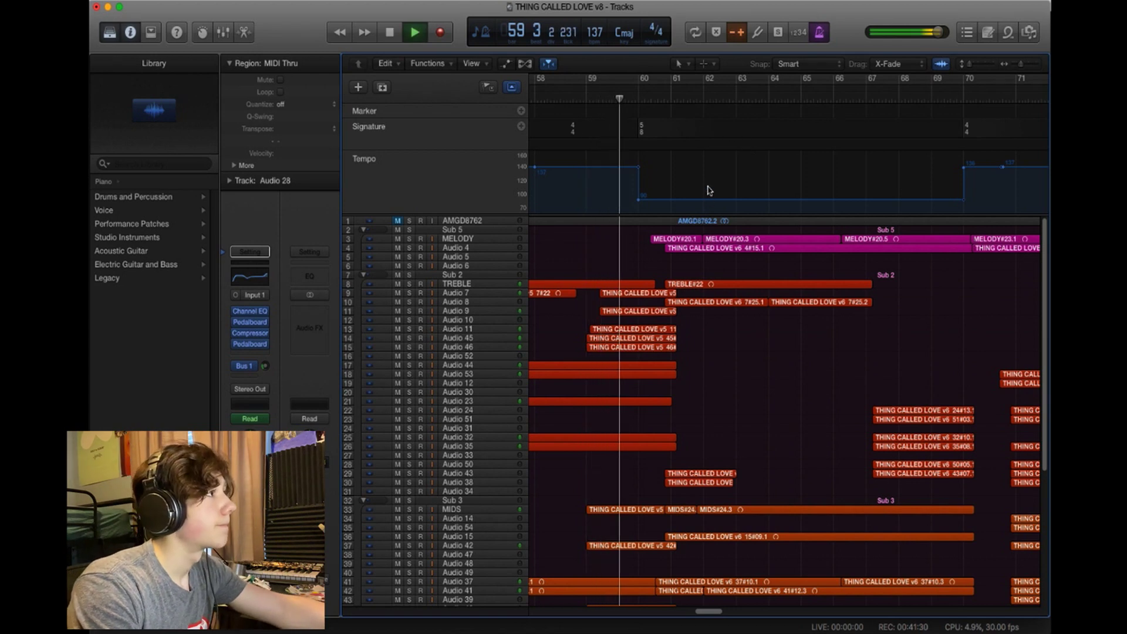
key("space")
left_click_drag(633, 107, 590, 125)
key("space")
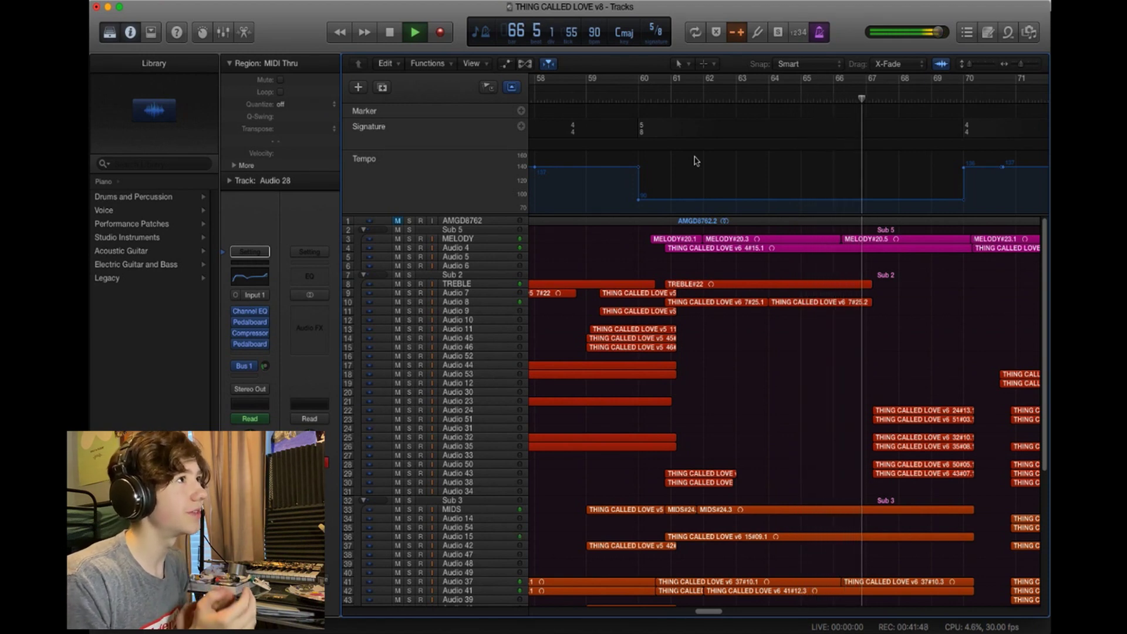
key("space")
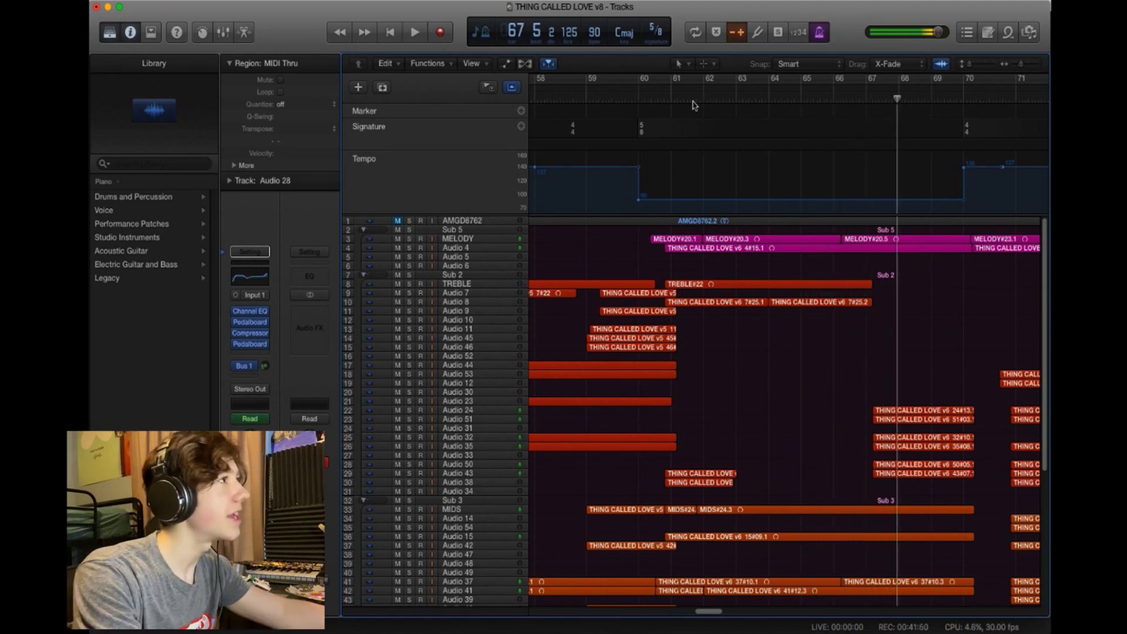
Hide the global tracks, solo the Sub 4 bass group, and play it from bar 60 beat 4, replaying from around bar 61 to bar 68 beat 1
scroll(574, 364, "down", 3)
scroll(557, 329, "up", 3)
left_click(512, 86)
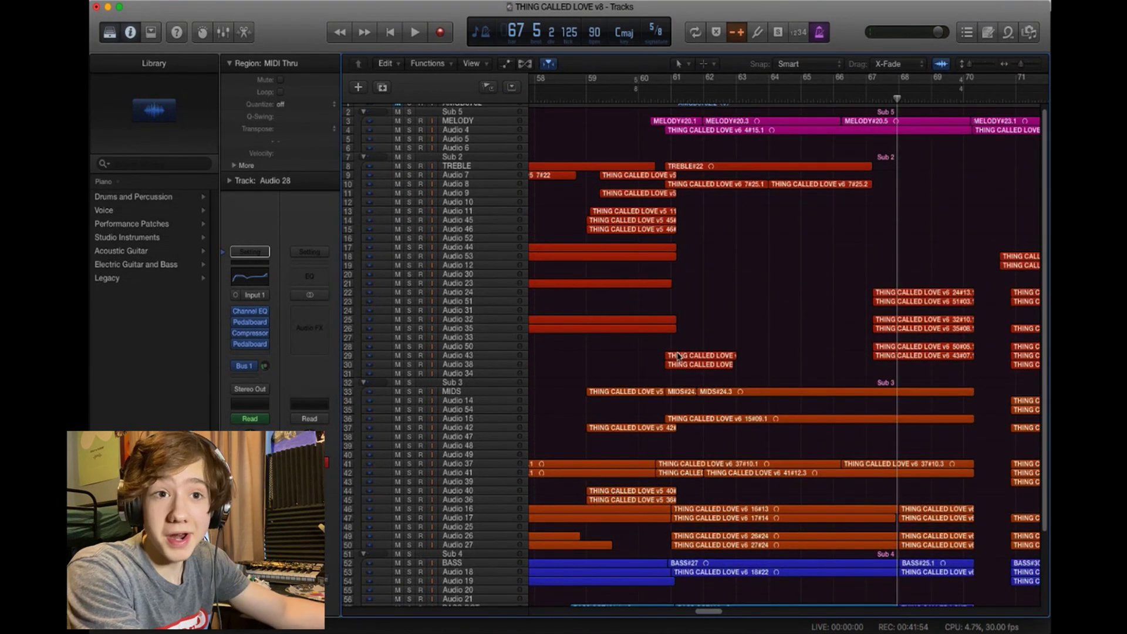
scroll(679, 355, "down", 3)
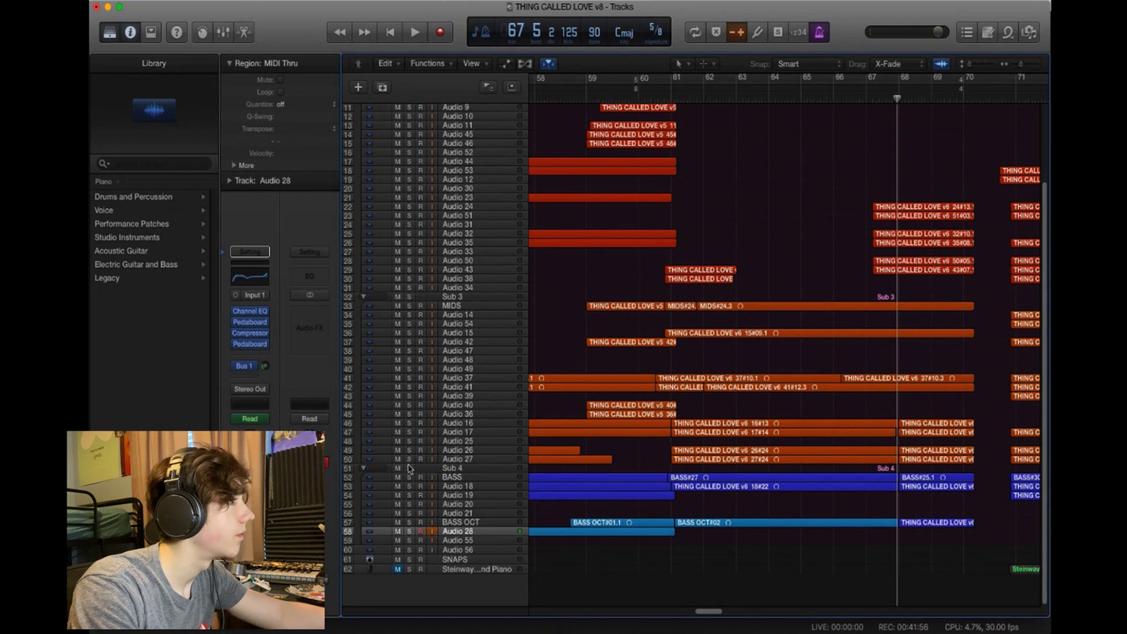
left_click(410, 468)
left_click(658, 93)
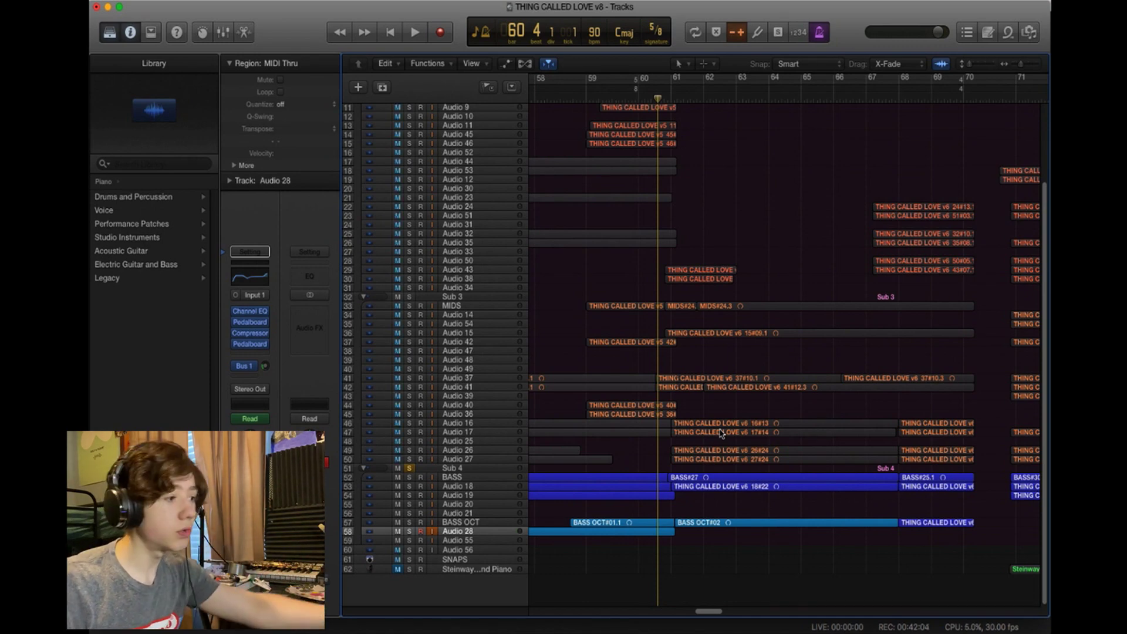
key("space")
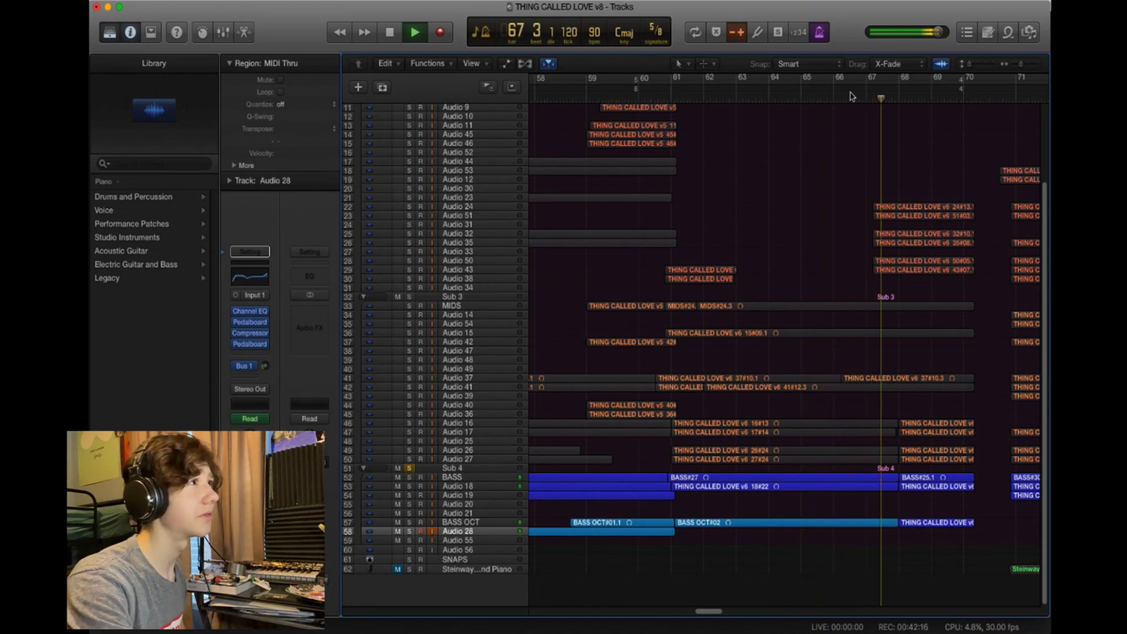
left_click(680, 94)
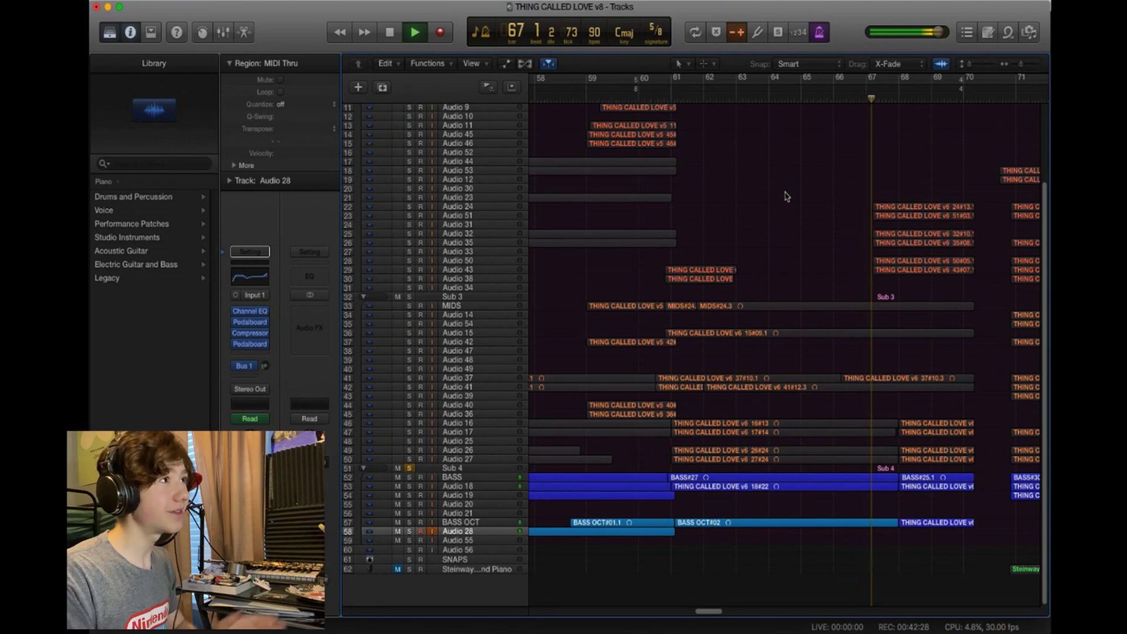
key("space")
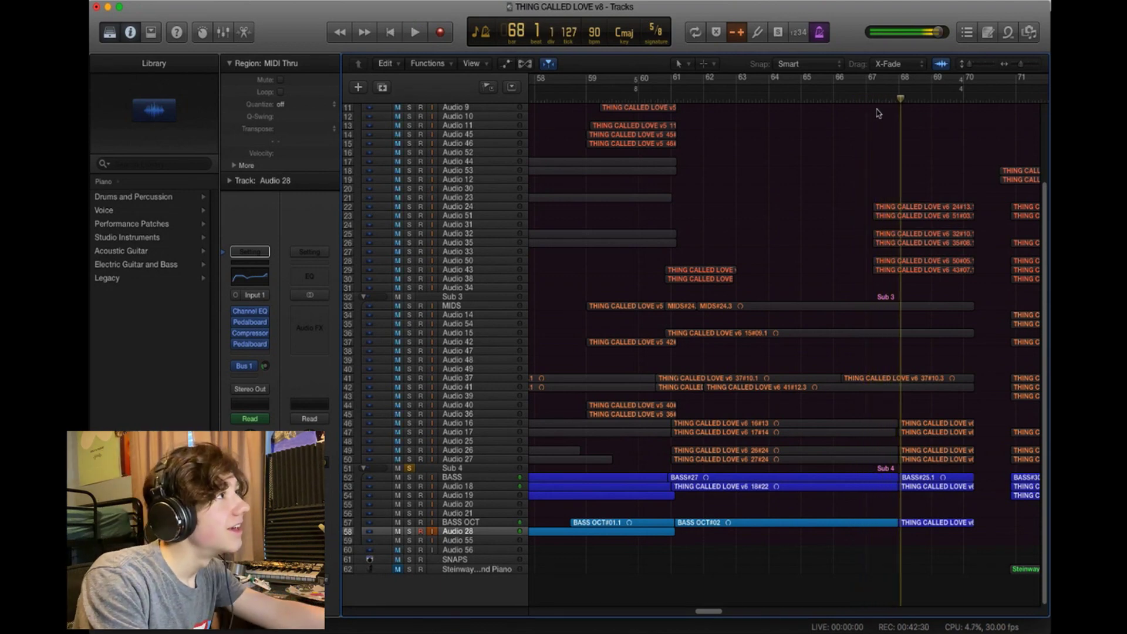
Solo Audio 36 through Audio 27 with Sub 4 and play from bar 60 beat 3, adding the whole Sub 3 group before stopping at bar 67 beat 4
left_click_drag(709, 121, 652, 123)
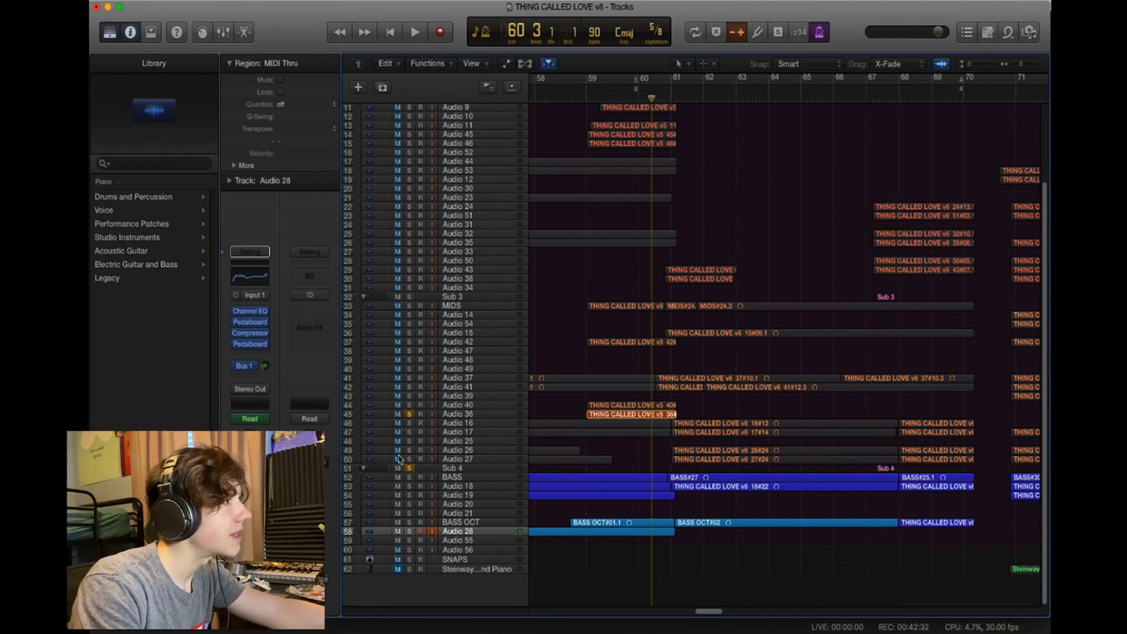
left_click_drag(409, 459, 409, 423)
key("space")
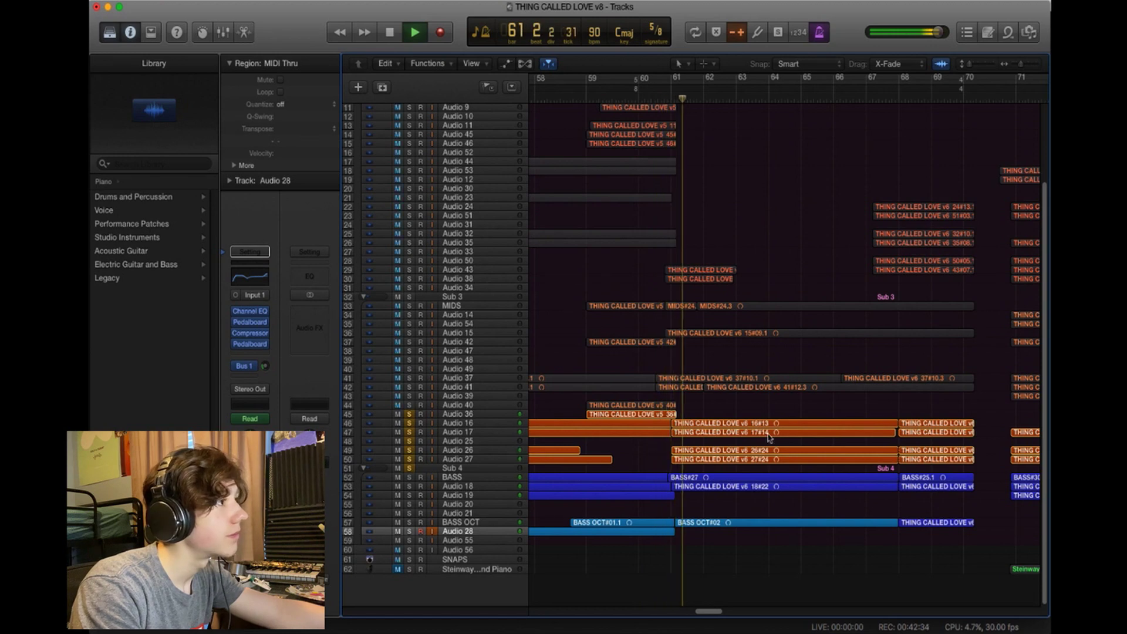
left_click_drag(709, 612, 723, 614)
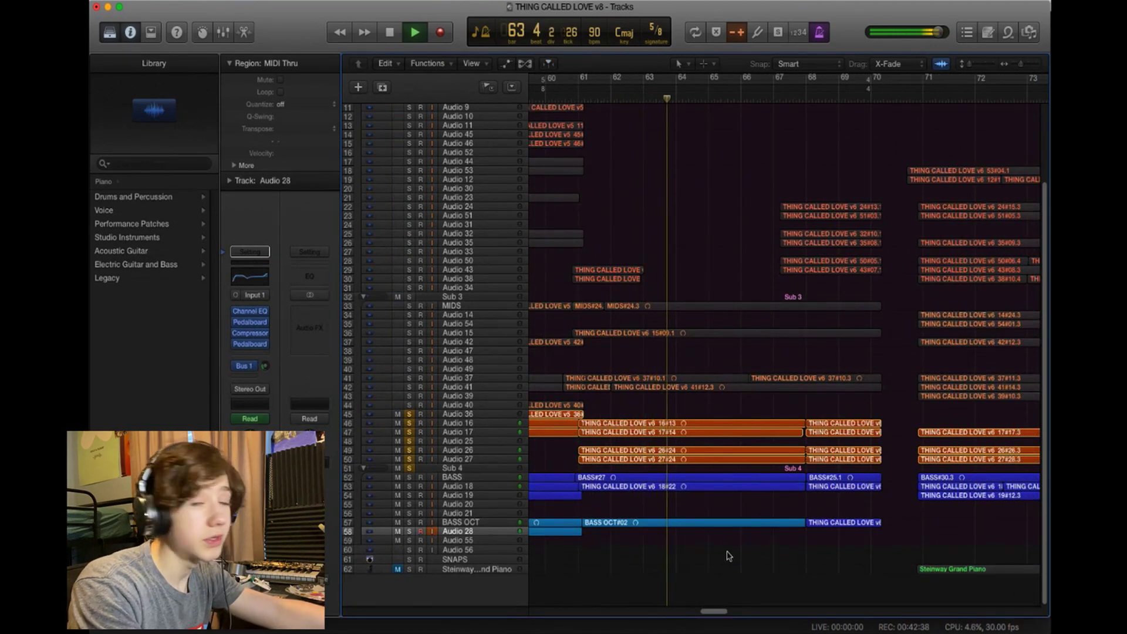
scroll(620, 403, "up", 1)
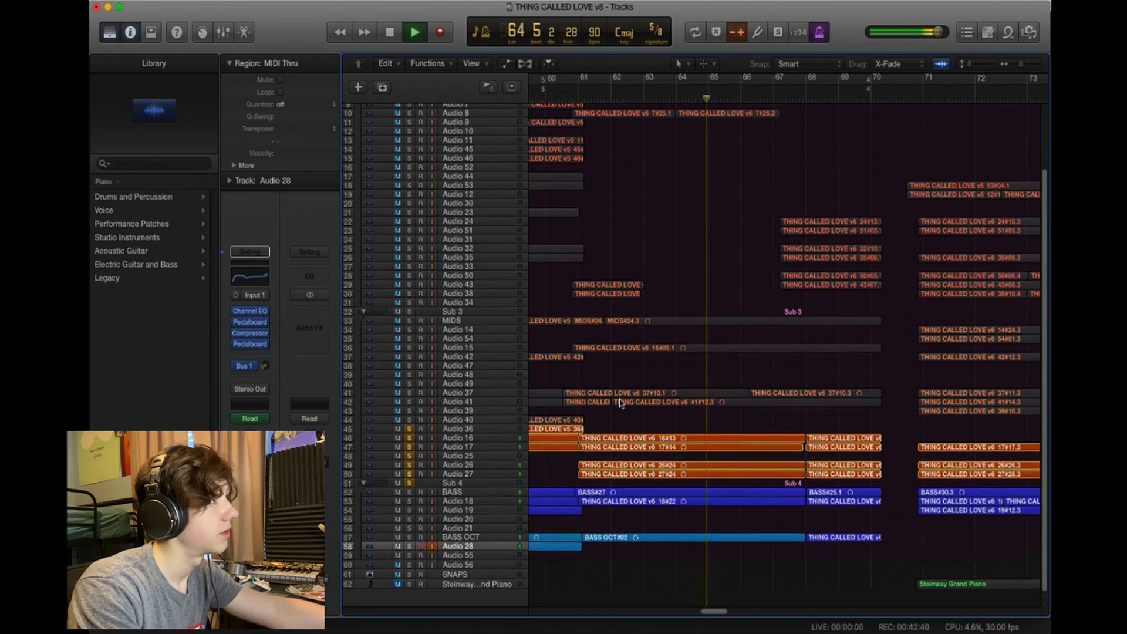
scroll(619, 399, "up", 3)
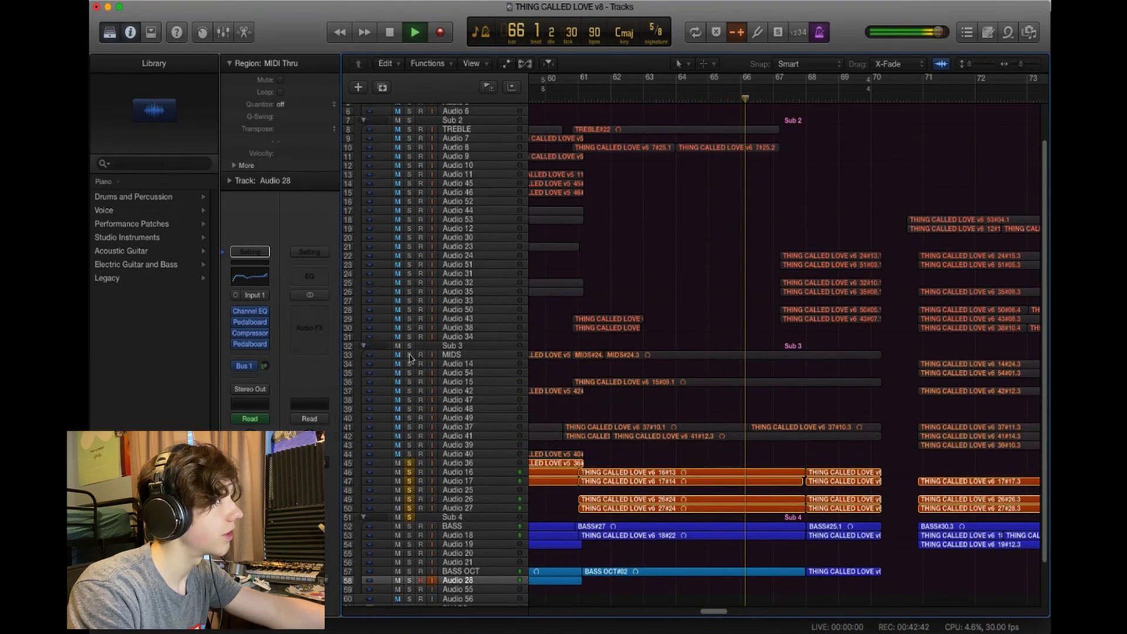
left_click(409, 346)
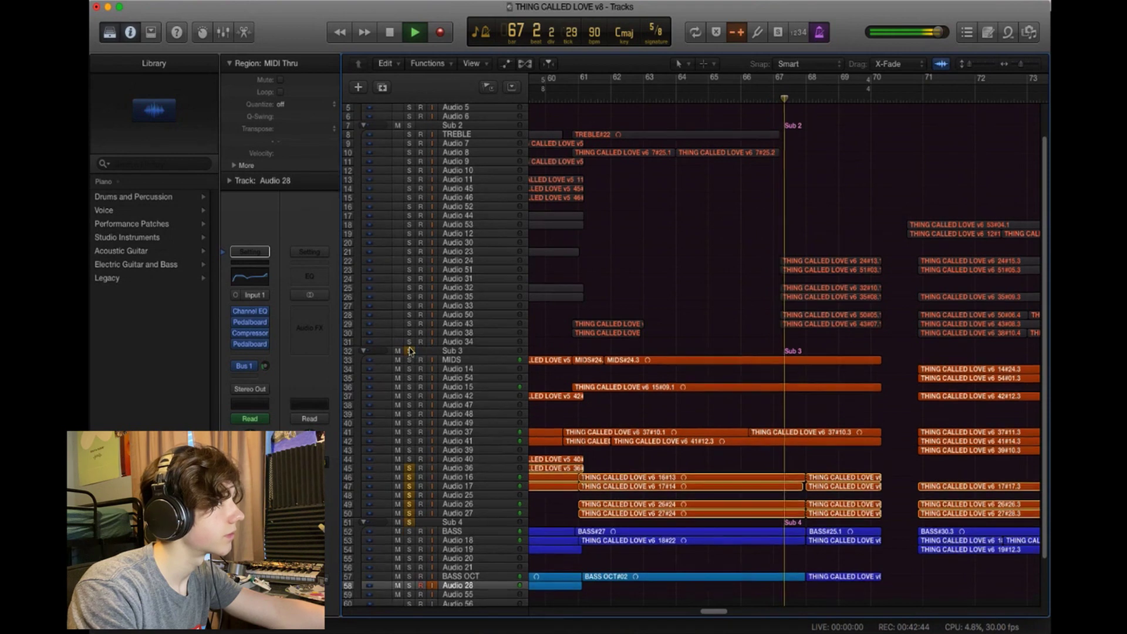
scroll(410, 375, "up", 1)
key("space")
Clear the solos on Sub 4 and Audio 36 through Audio 27, keep Sub 3 soloed, and mute Audio 36 through Audio 27
left_click(409, 476)
scroll(422, 464, "up", 2)
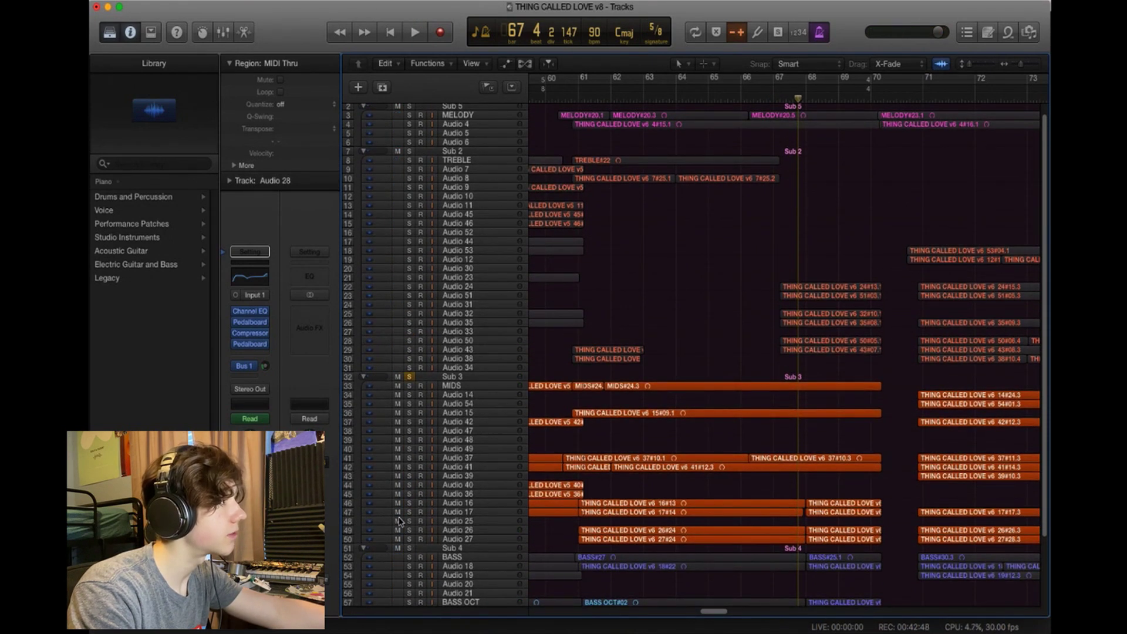
left_click_drag(398, 502, 396, 539)
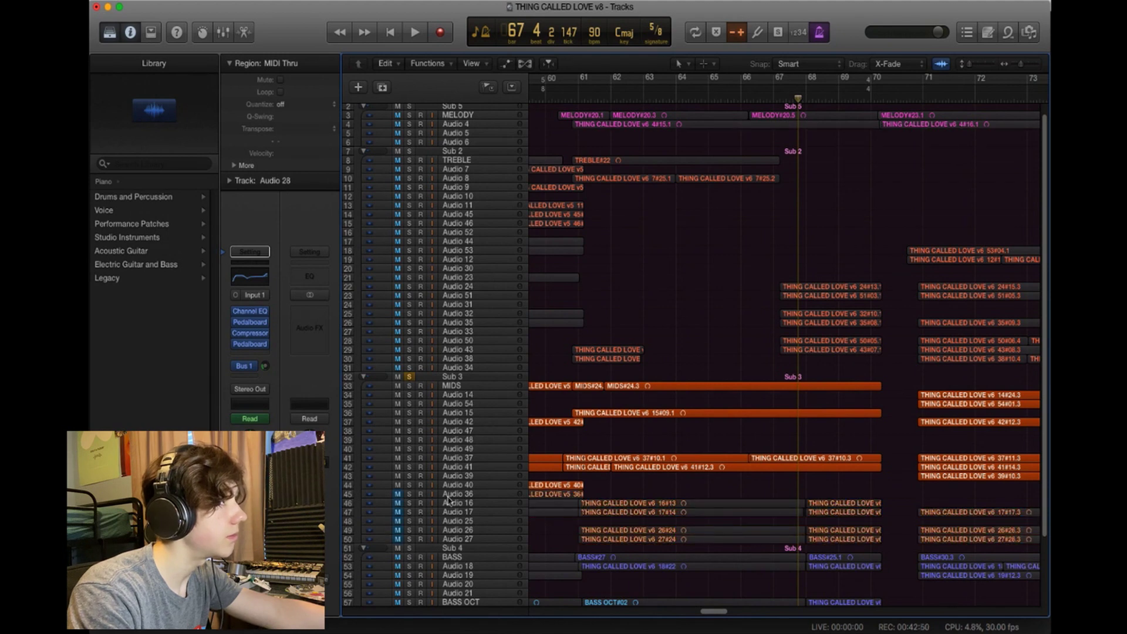
Solo MELODY, Audio 4 and the Sub 2 group with Sub 3, play from bar 60 beat 2, and turn off the metronome during playback
left_click_drag(407, 121, 408, 130)
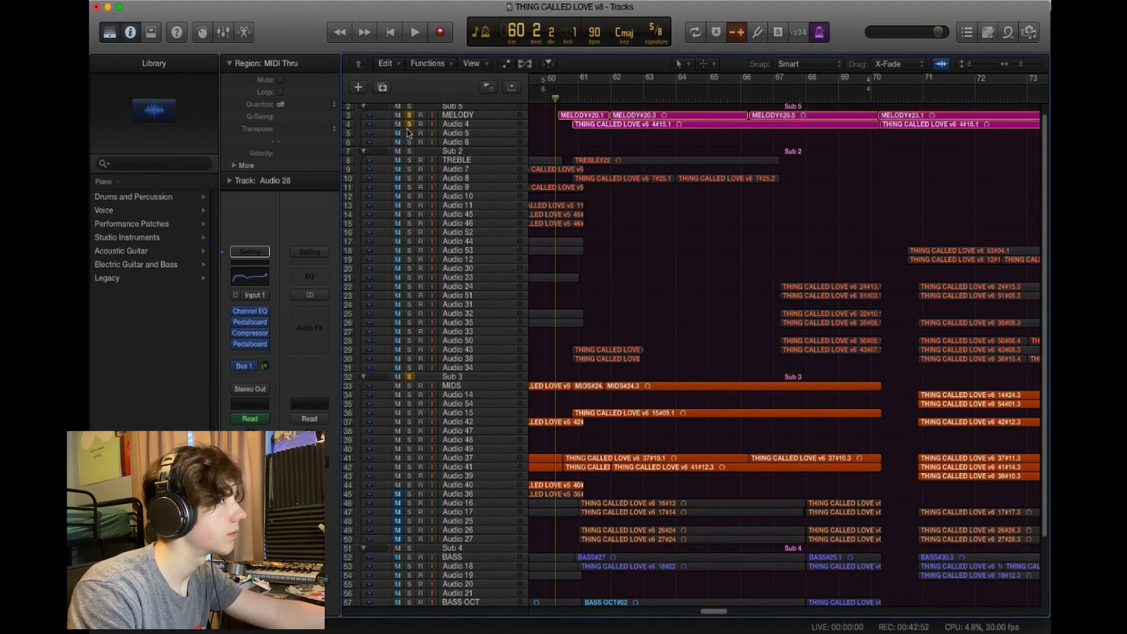
left_click(409, 152)
key("space")
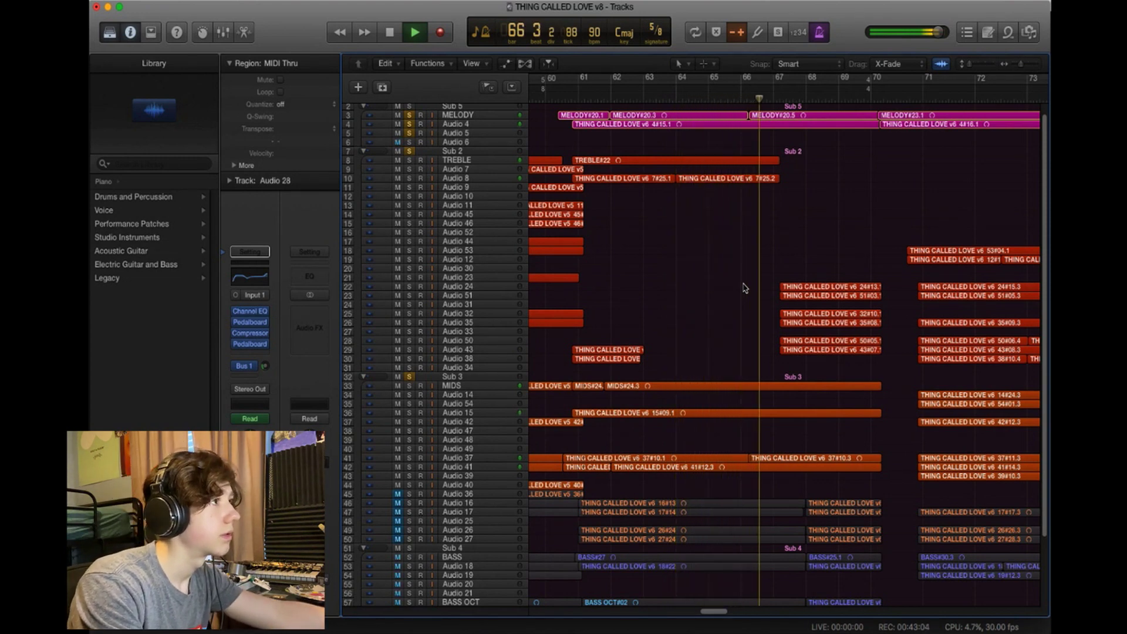
left_click(821, 33)
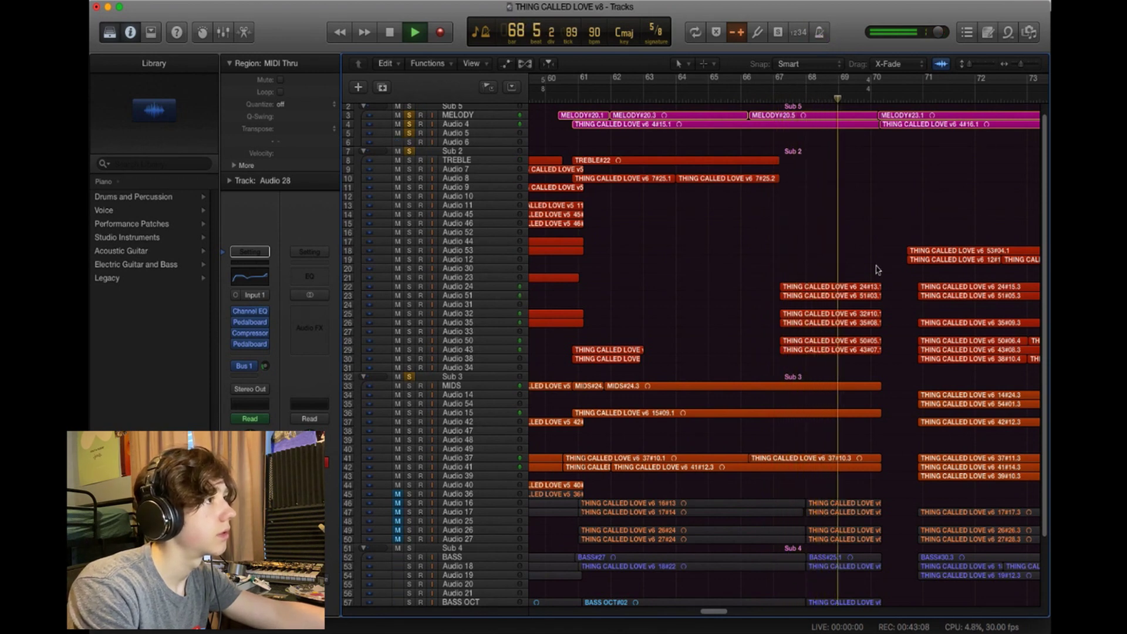
key("space")
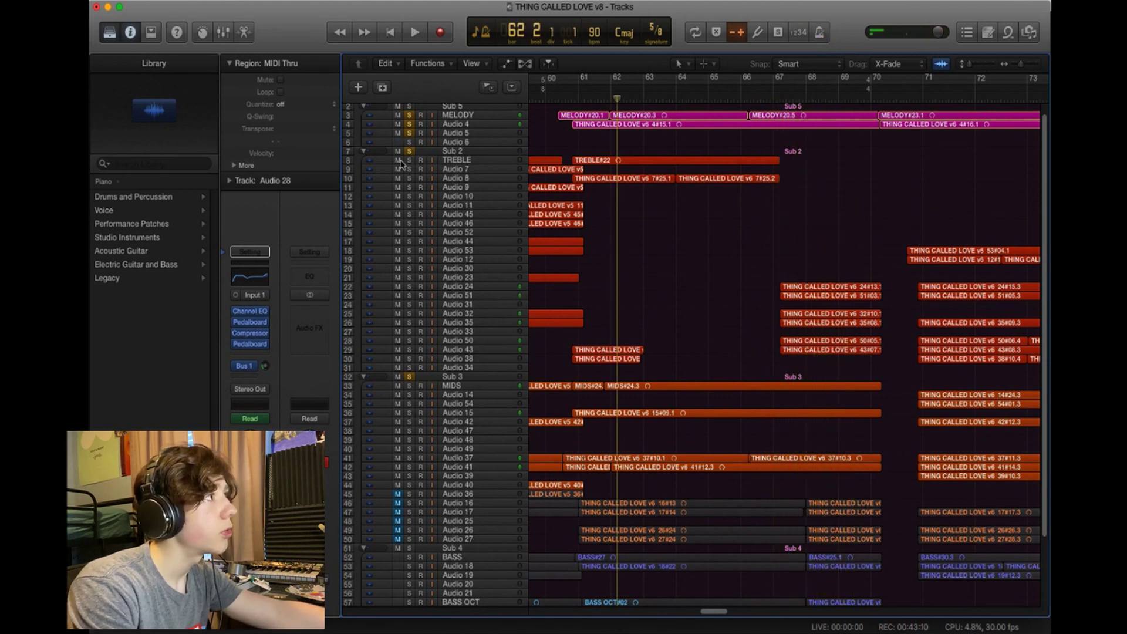
Clear the Sub 2 and Sub 3 solos and play MELODY and Audio 4 alone from around bar 61 to bar 62
mouse_move(409, 119)
left_mouse_down()
mouse_move(409, 151)
mouse_move(409, 125)
left_mouse_up()
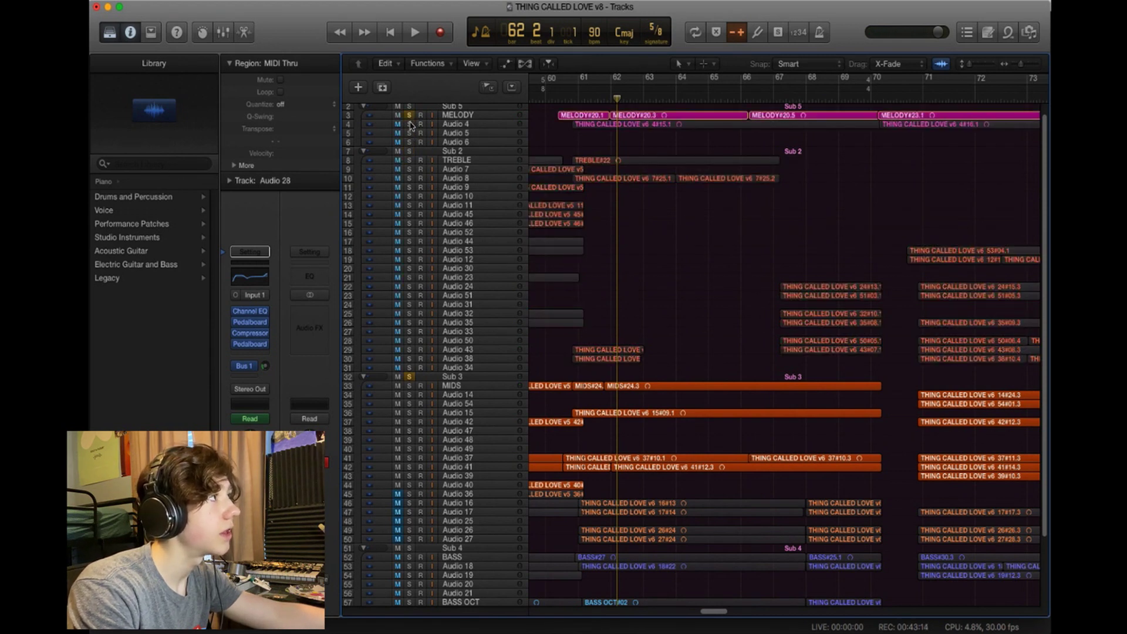
key("comma")
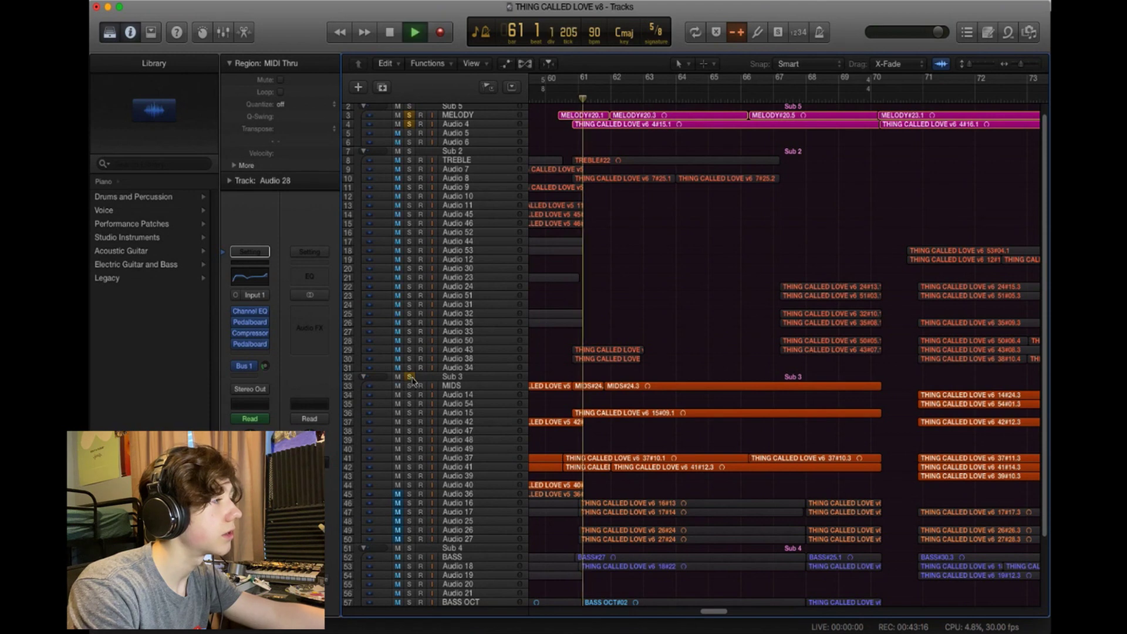
left_click(410, 378)
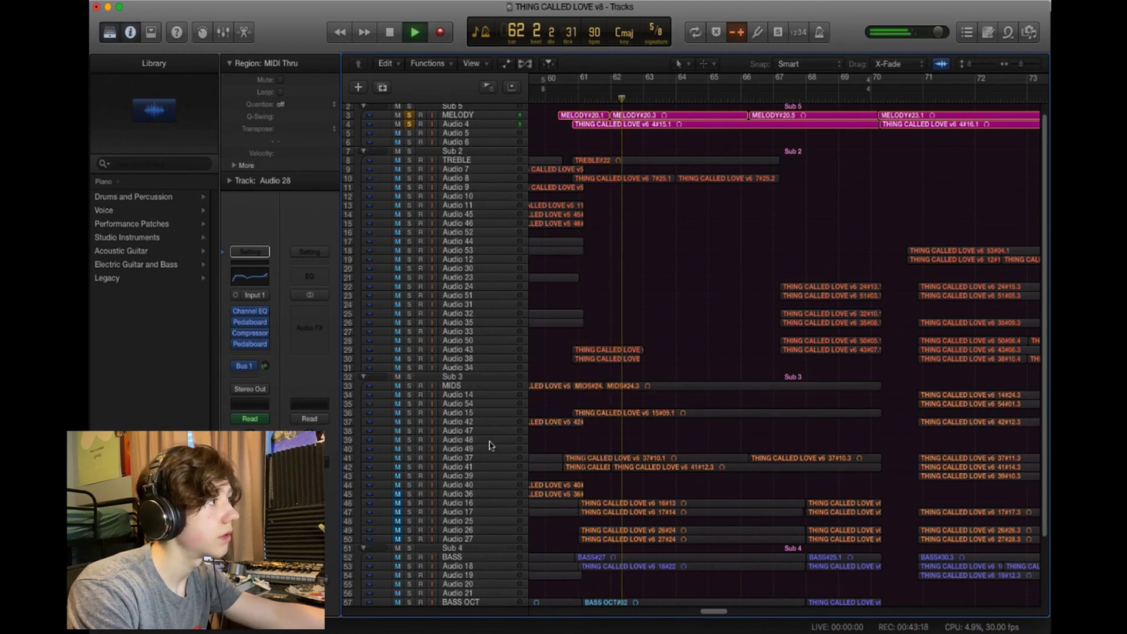
key("space")
Add Audio 37 and Audio 41 to the MELODY and Audio 4 solos and play from bar 61 beat 3 to around bar 63
left_click_drag(409, 458, 409, 467)
left_click(594, 82)
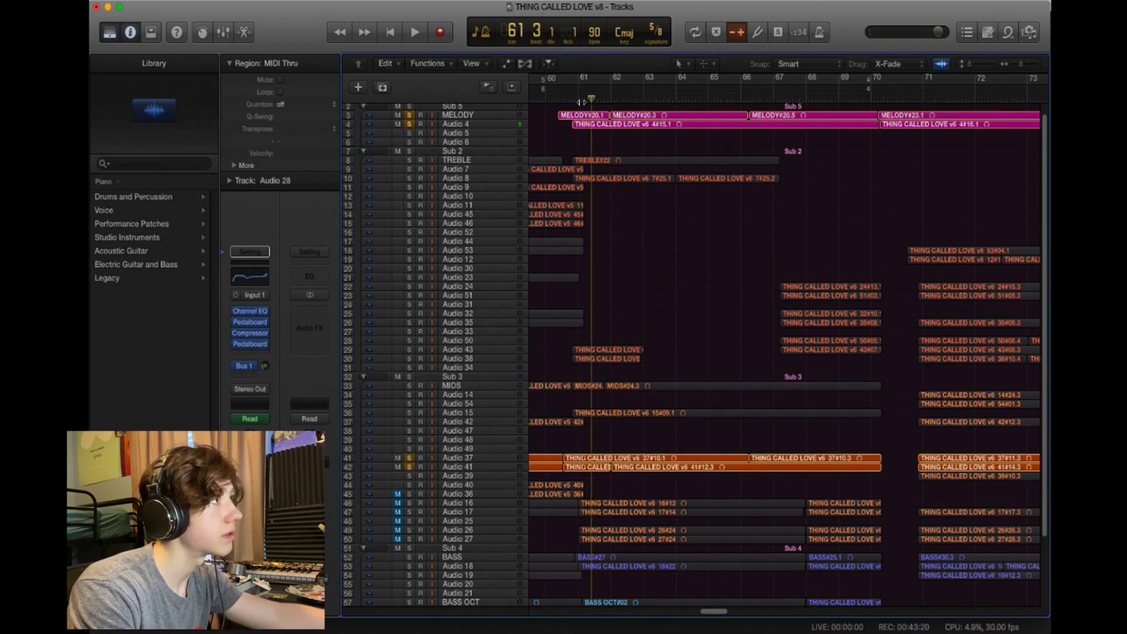
key("space")
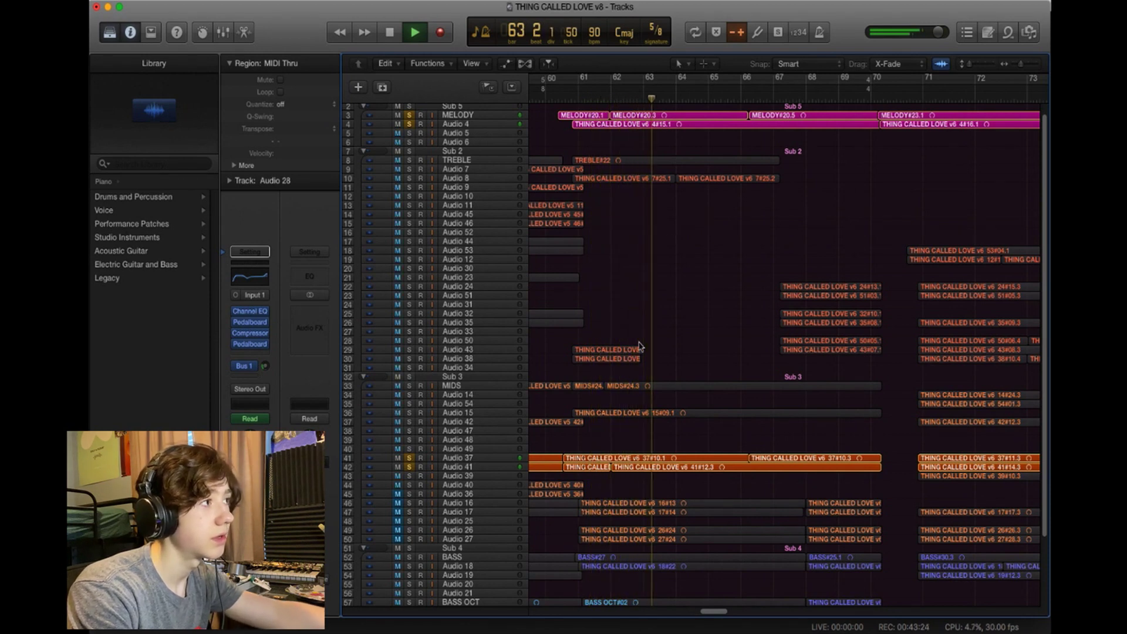
key("space")
Add MIDS through Audio 15, and after that TREBLE through Audio 8, to the soloed tracks, playing each combination from around bar 61
left_click_drag(411, 412, 410, 386)
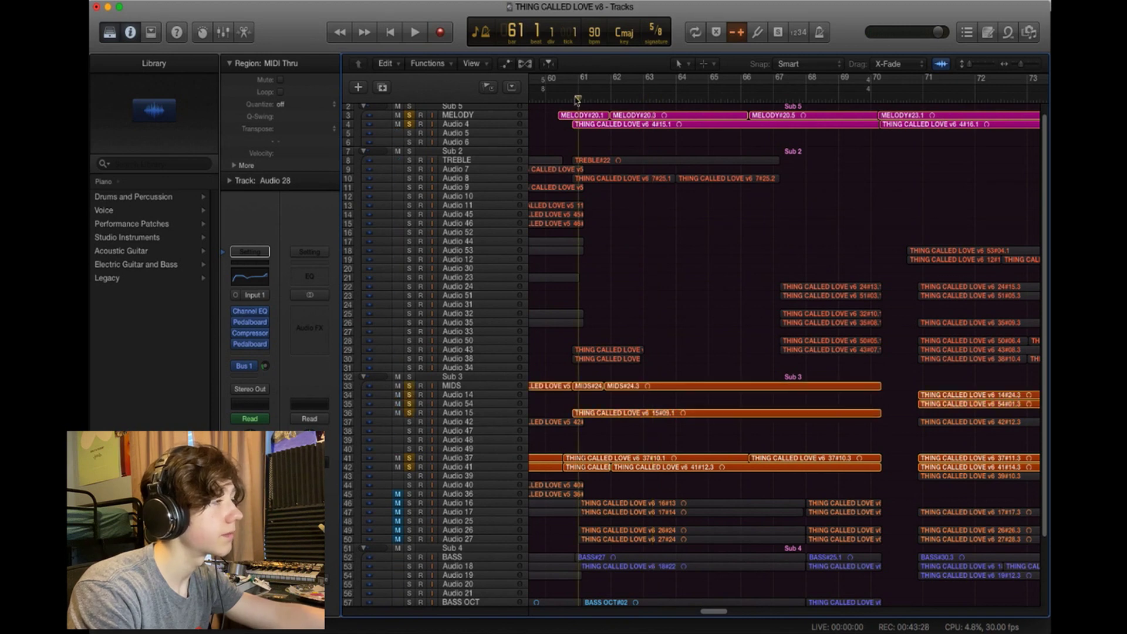
key("space")
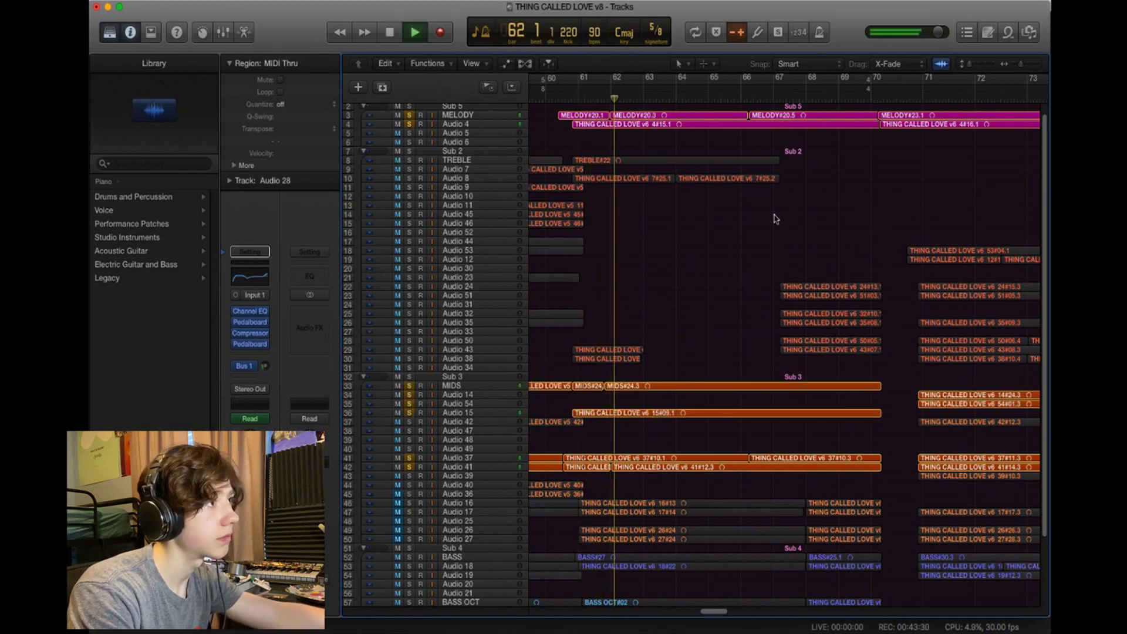
key("space")
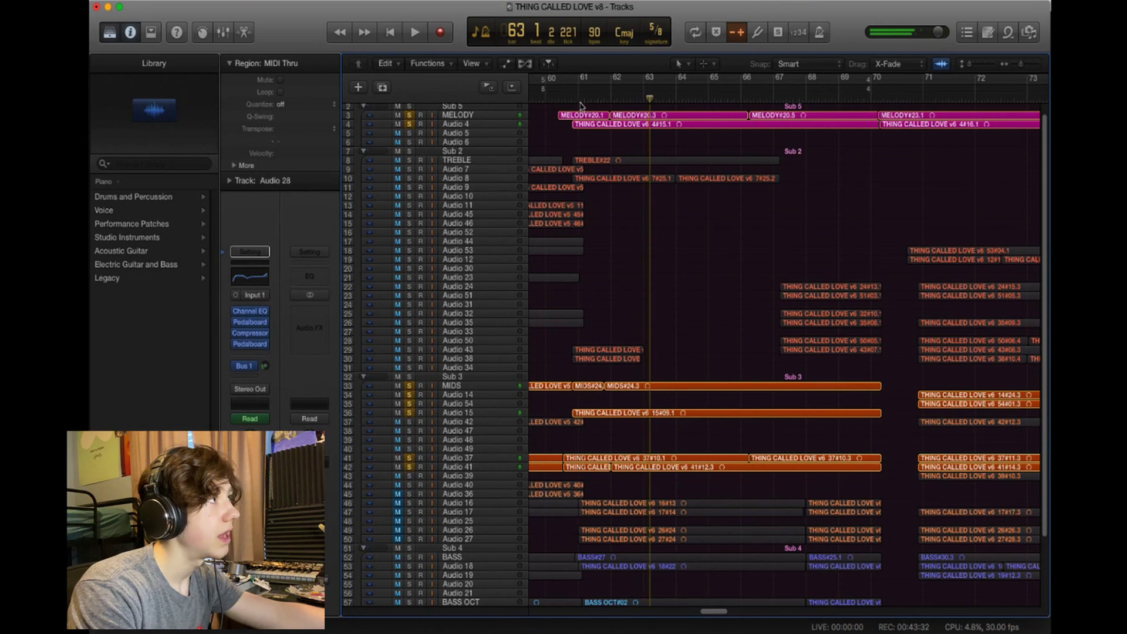
left_click_drag(410, 159, 416, 183)
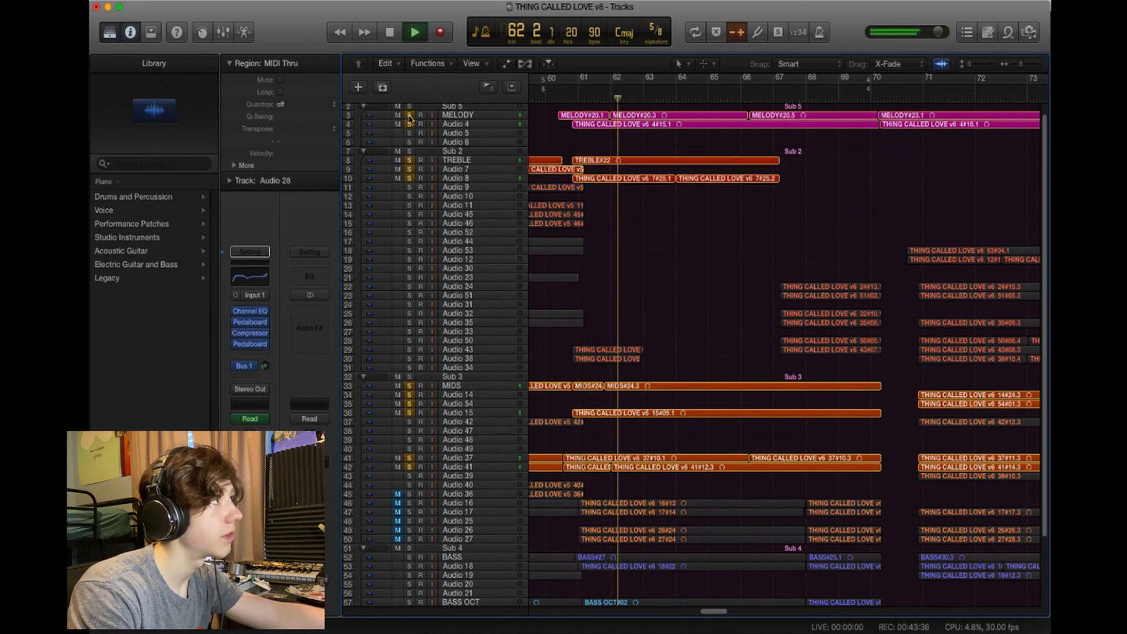
key("space")
Clear all track solos, unmute Audio 36 through Audio 27, and play the full mix from bar 67 beat 3 to around bar 69 beat 4
left_click_drag(410, 118, 409, 467)
left_click(785, 97)
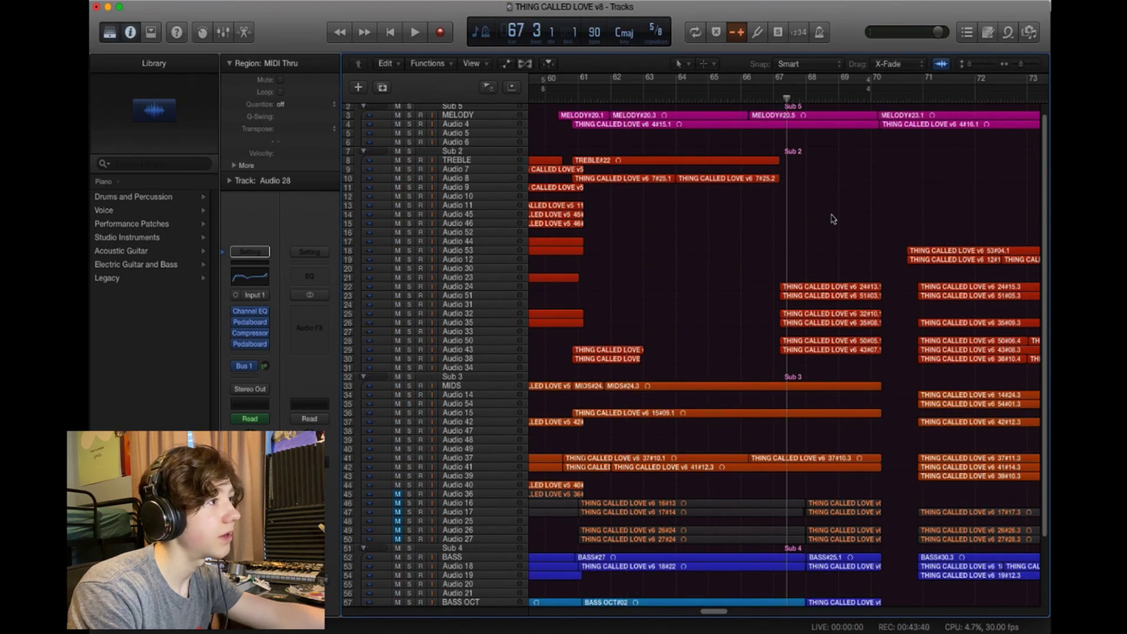
key("space")
scroll(646, 322, "down", 3)
left_click_drag(398, 423, 397, 459)
scroll(897, 332, "up", 1)
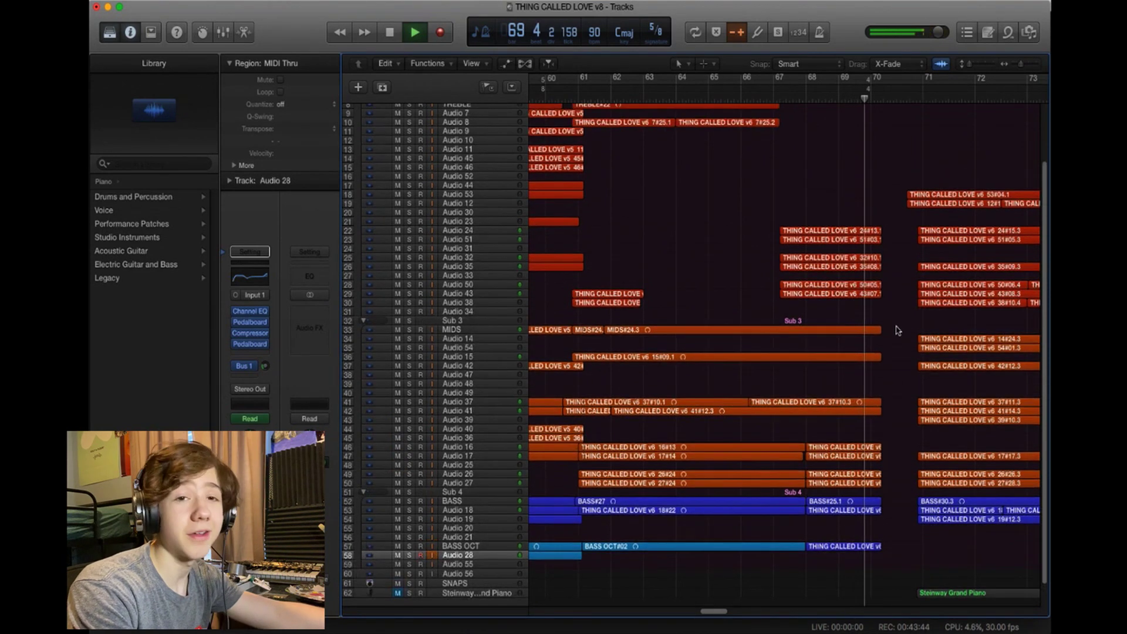
Stop the playback near bar 70 and replay the full mix from bar 69 beat 2 to around bar 74
key("space")
scroll(734, 353, "right", 5)
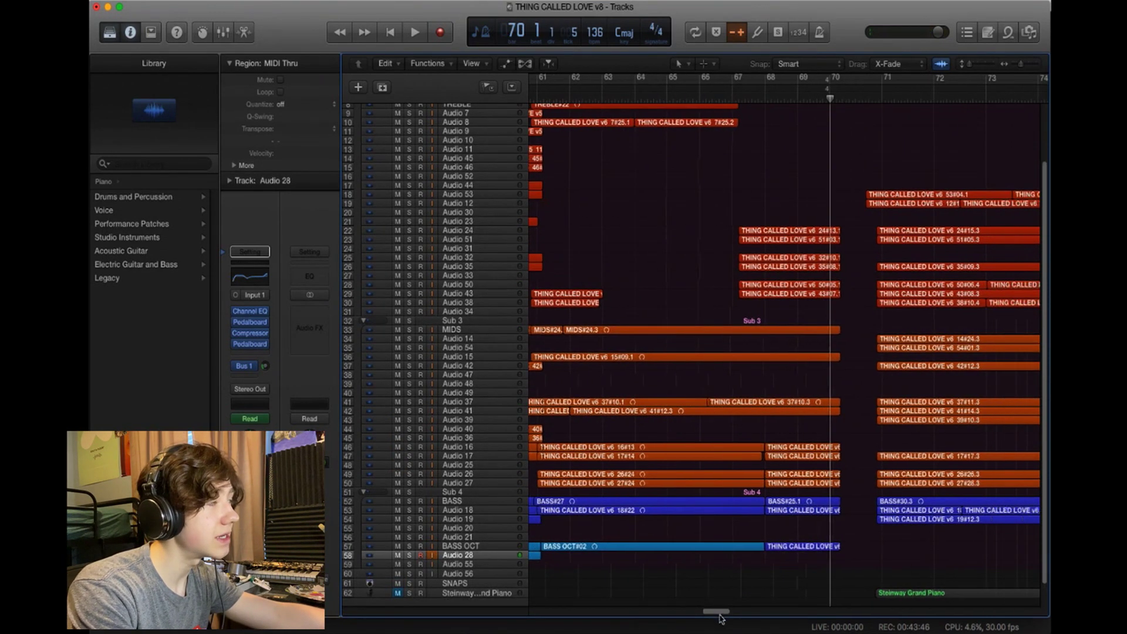
left_click_drag(716, 108, 699, 109)
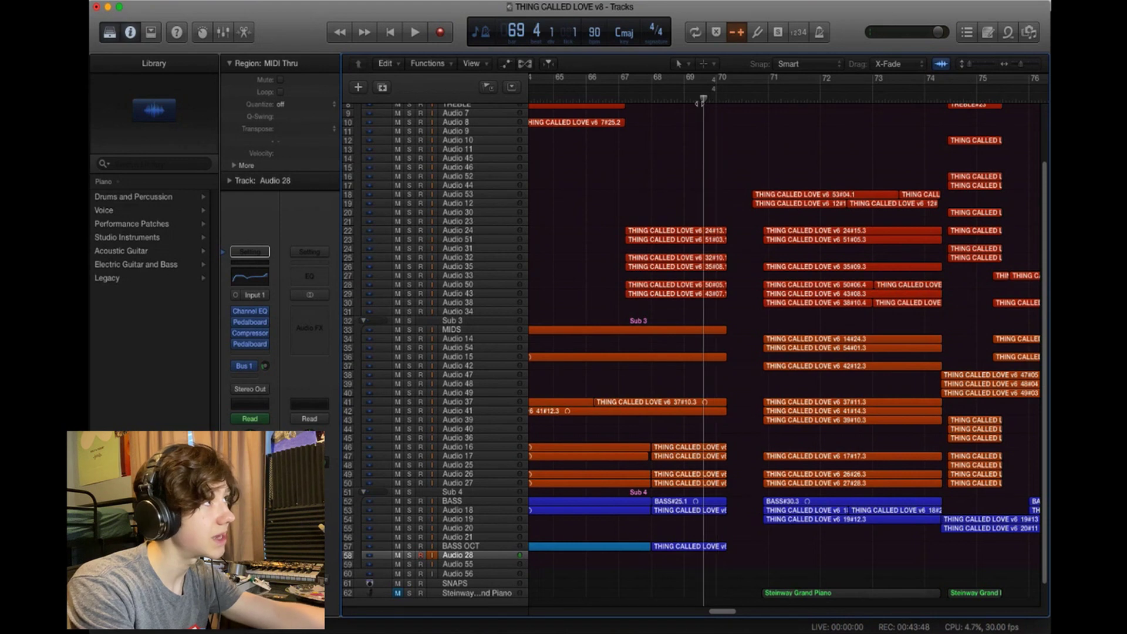
key("space")
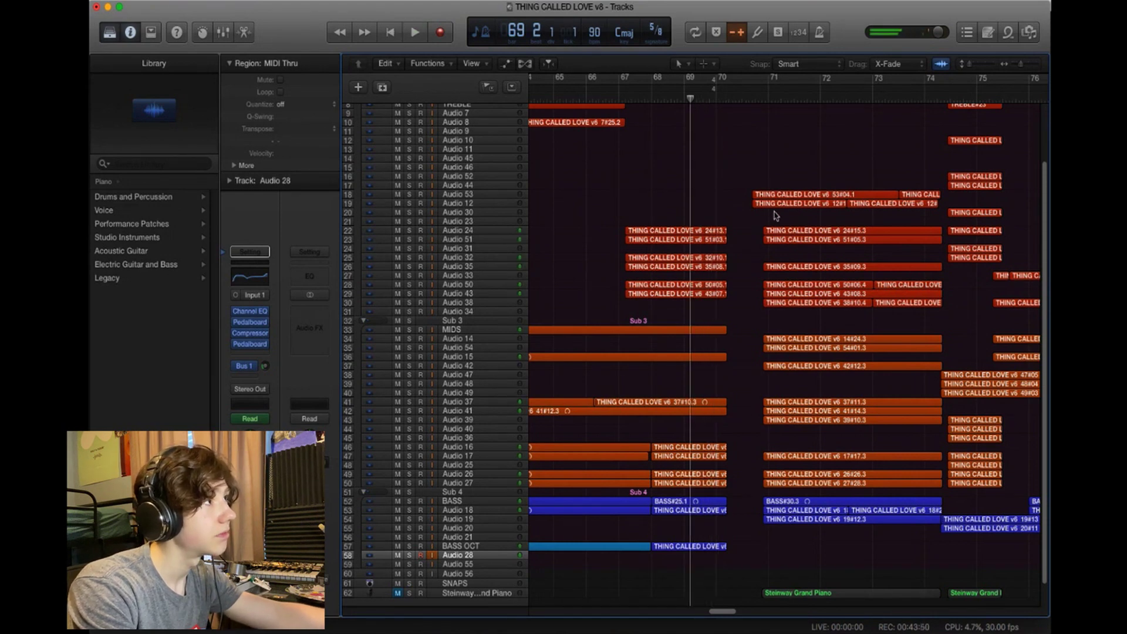
scroll(787, 206, "up", 3)
left_click_drag(724, 611, 734, 614)
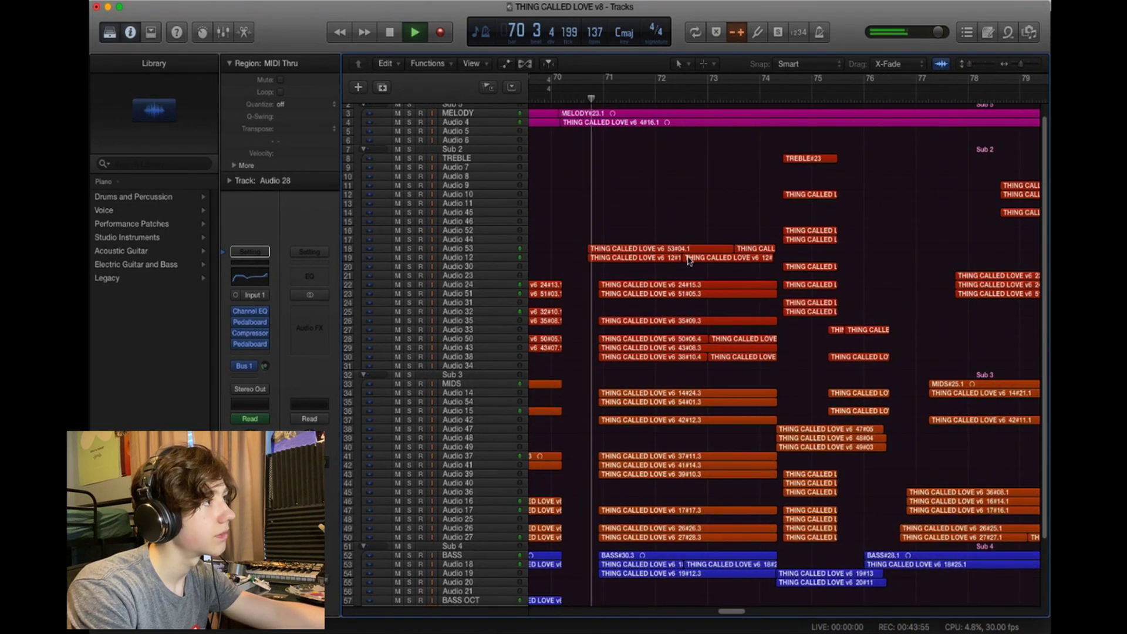
scroll(683, 265, "down", 4)
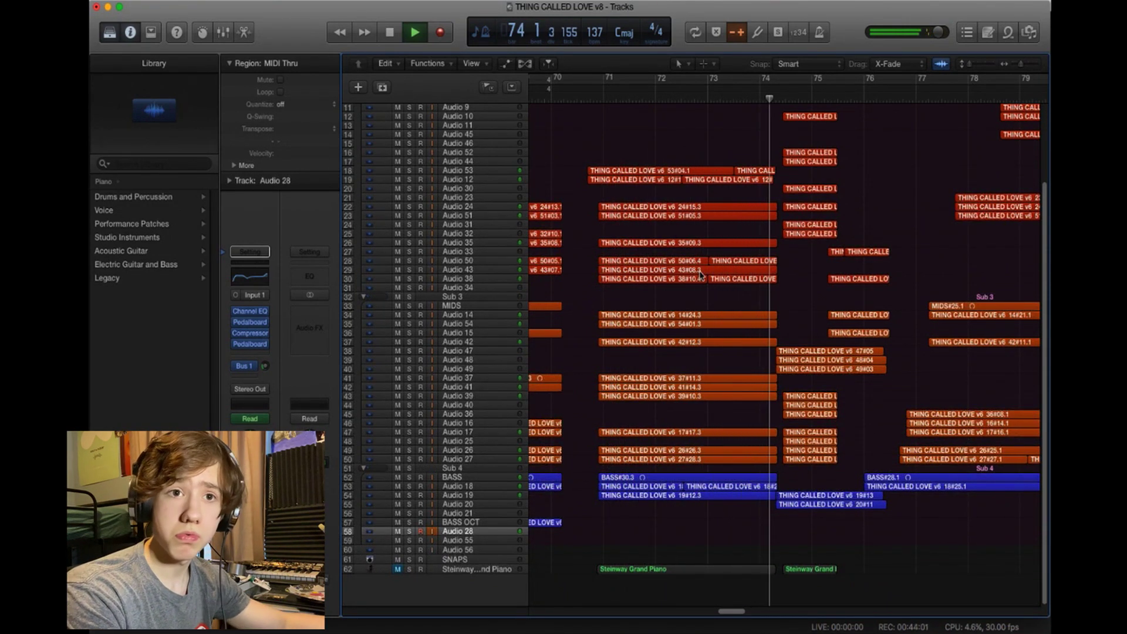
key("space")
Solo Sub 3 and Sub 4 and play them briefly from bar 71 beat 2
left_click(617, 97)
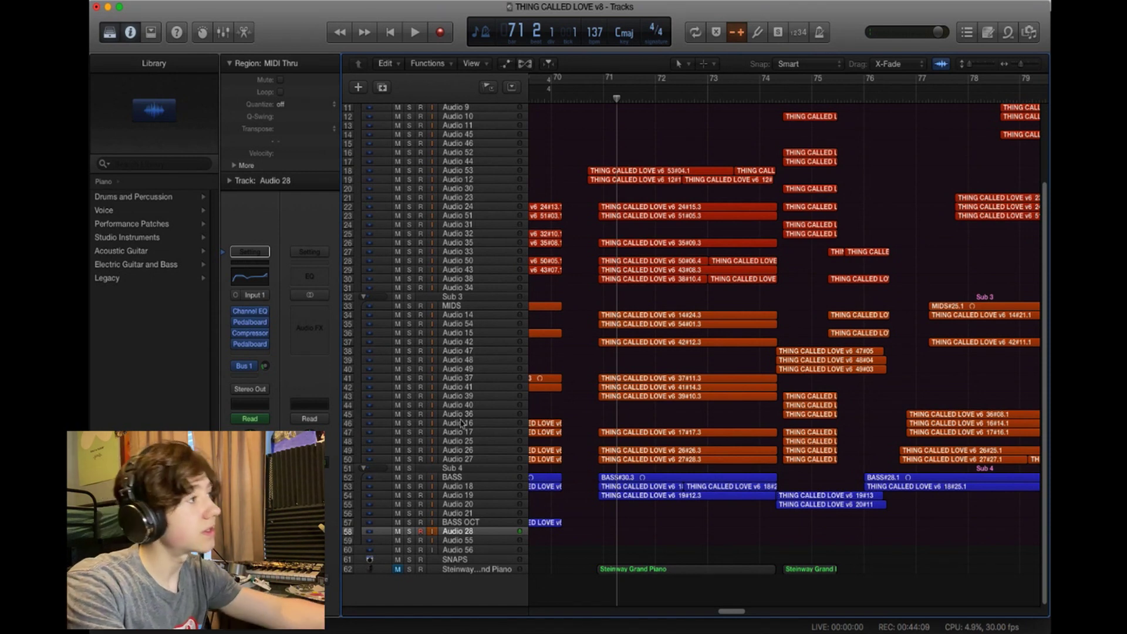
left_click(410, 468)
left_click(409, 298)
scroll(412, 301, "up", 3)
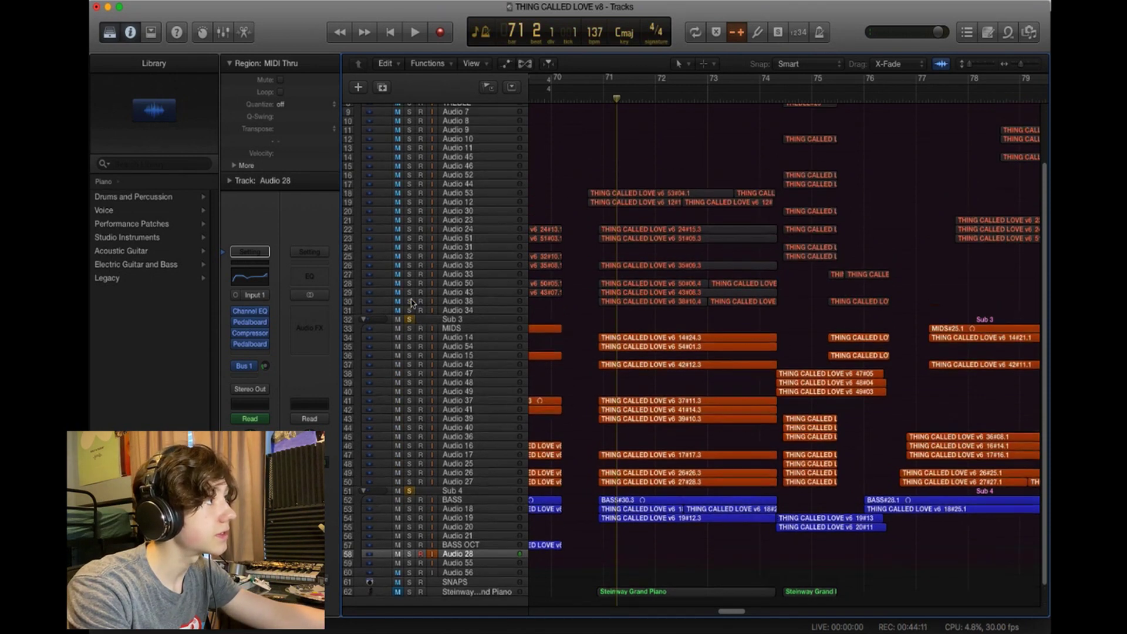
key("space")
key("space")
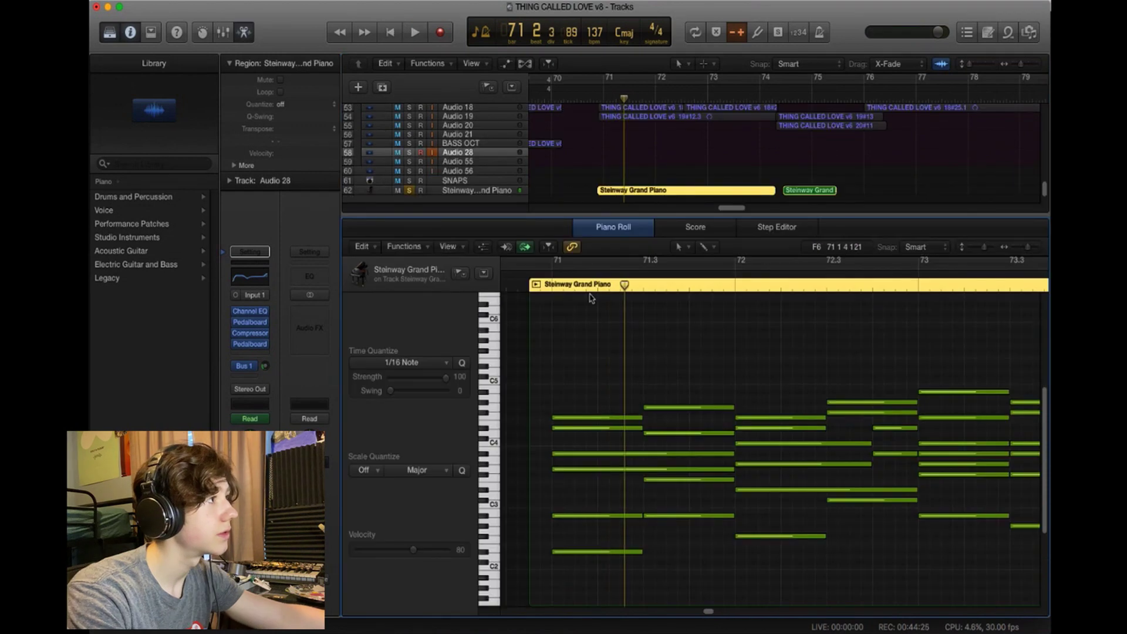
Play the soloed Steinway Grand Piano region to around bar 74 beat 2 and select the notes of its final chord
key("space")
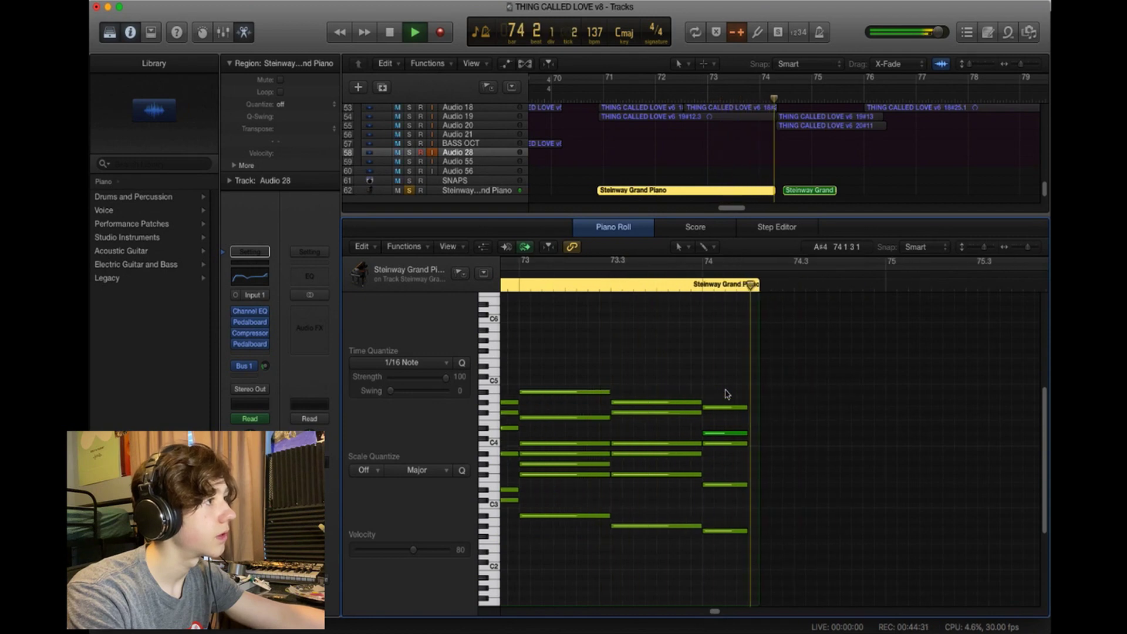
key("space")
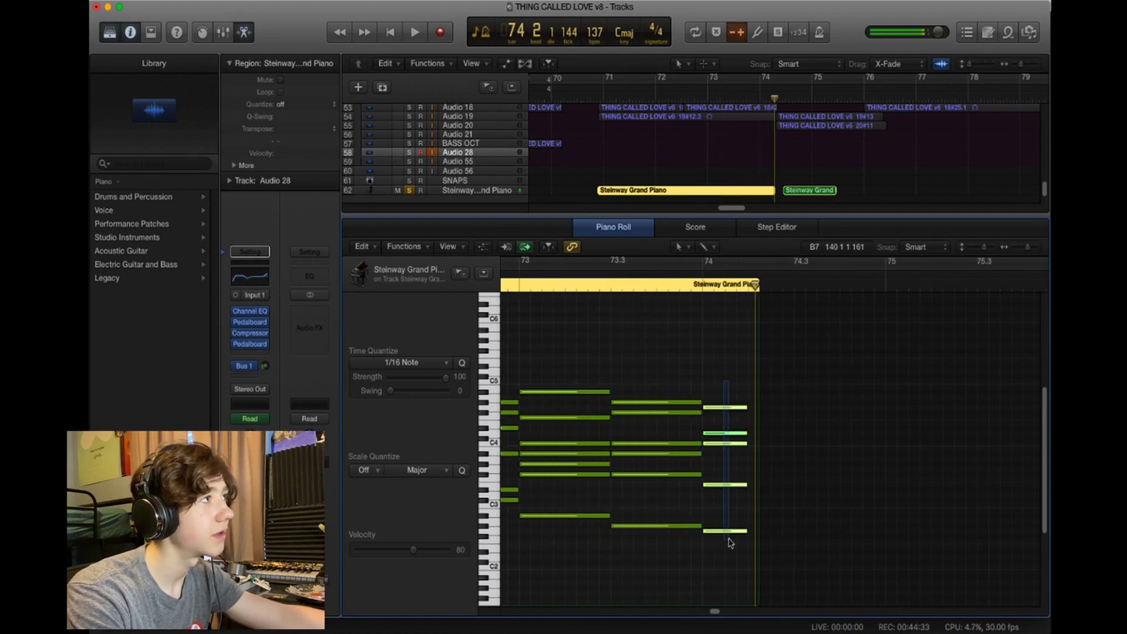
left_click_drag(730, 543, 731, 544)
Clear the Steinway Grand Piano track's solo, close the Piano Roll, and mute the track
left_click(409, 191)
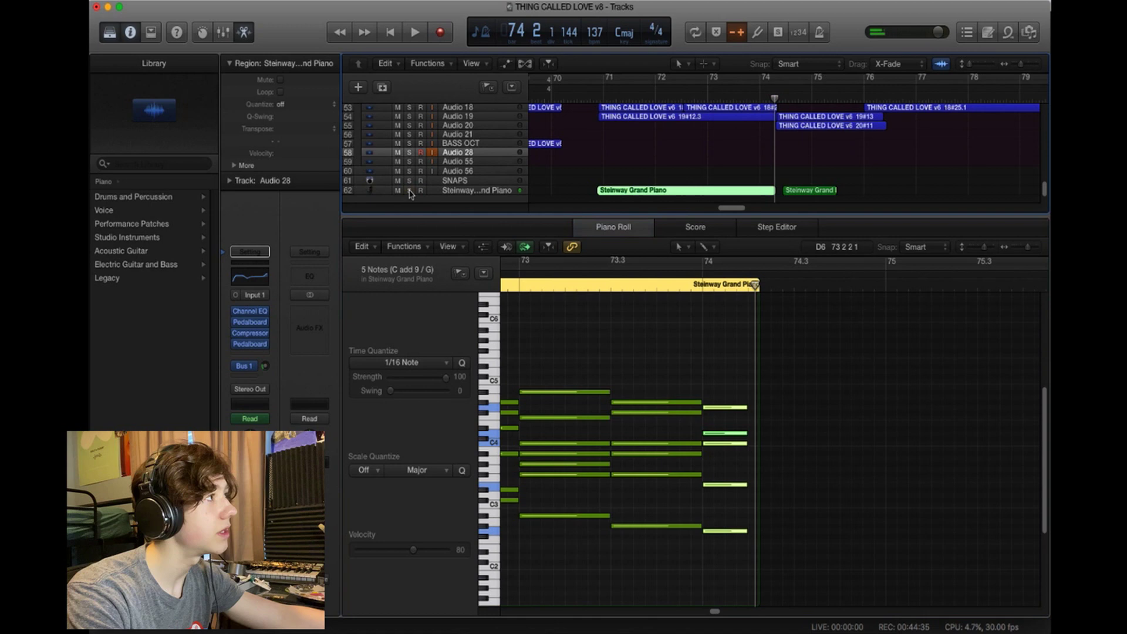
left_click(252, 35)
left_click(398, 569)
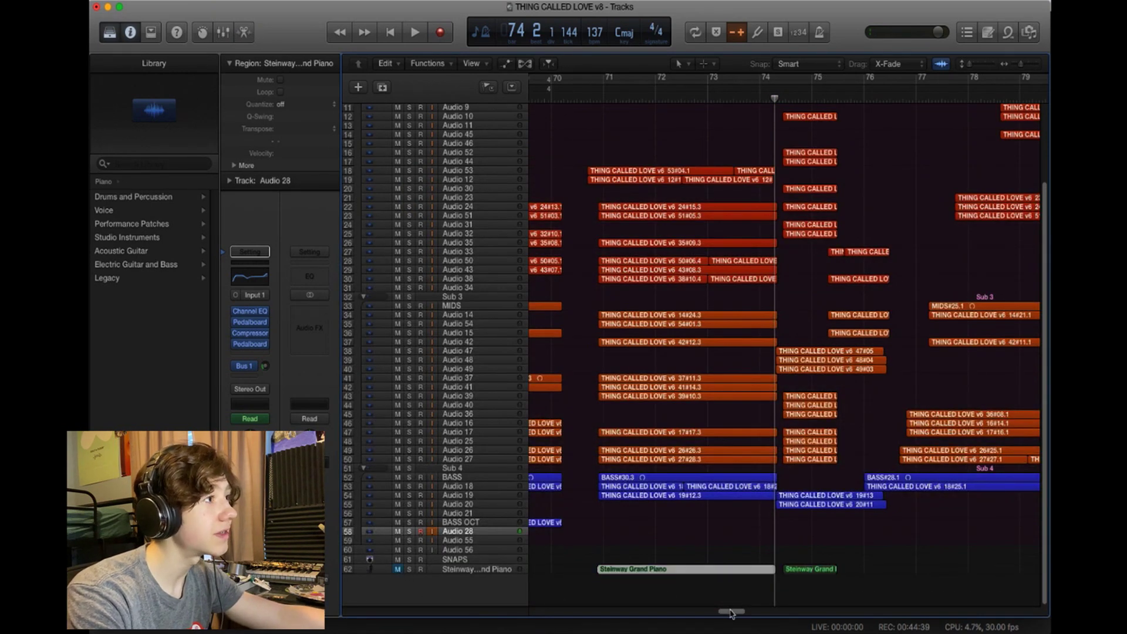
Play the full mix from bar 74 beat 2 to around bar 75, and replay from just before bar 75 to around bar 76 beat 2
left_click_drag(731, 614, 737, 612)
key("space")
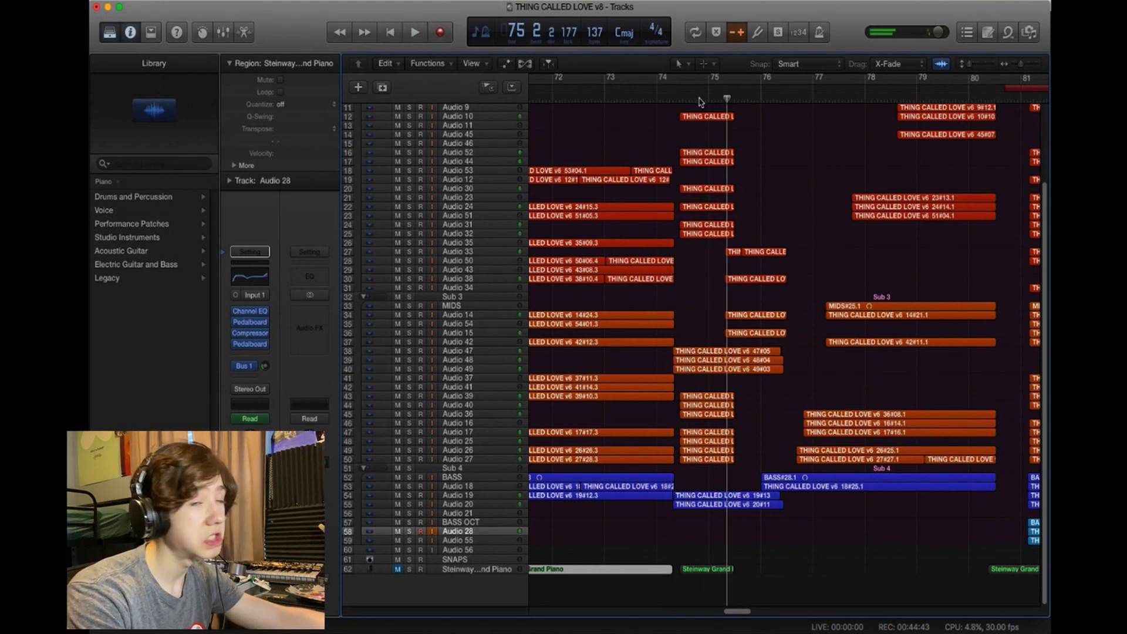
left_click(700, 101)
key("space")
left_click_drag(741, 612, 748, 612)
scroll(726, 576, "right", 3)
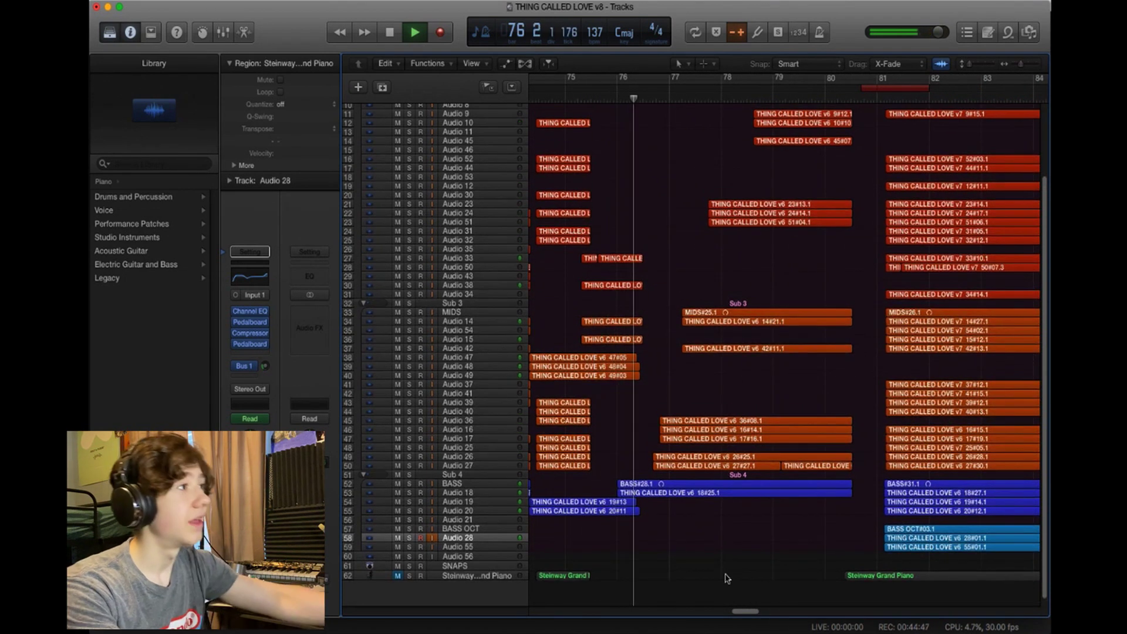
key("space")
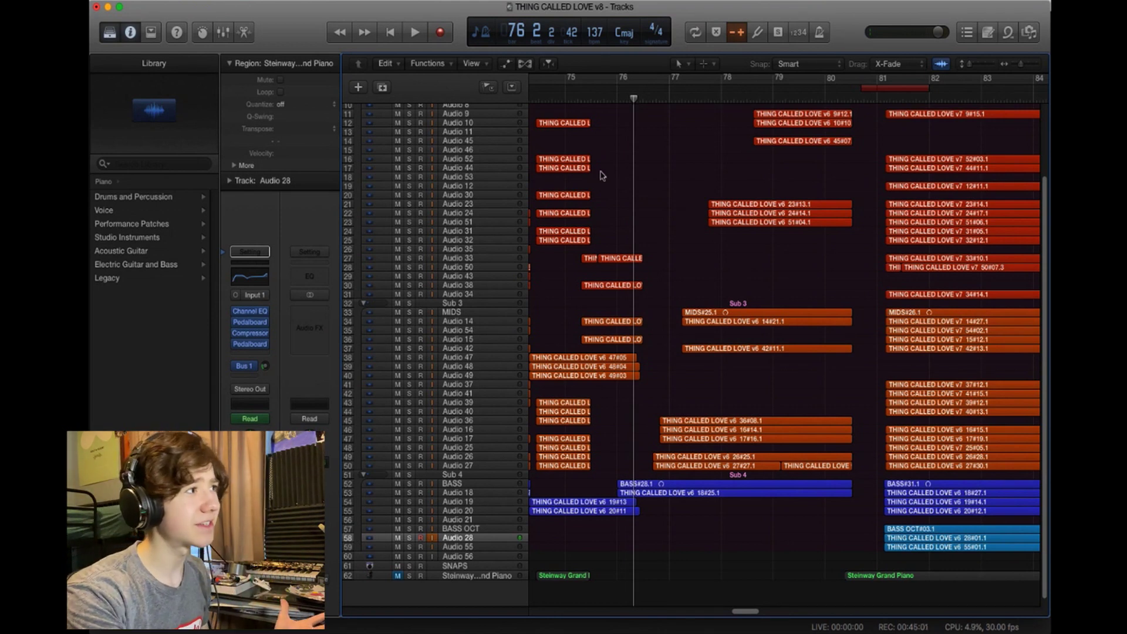
Play the full mix of the section starting at bar 81 to around bar 83
left_click_drag(753, 614, 761, 613)
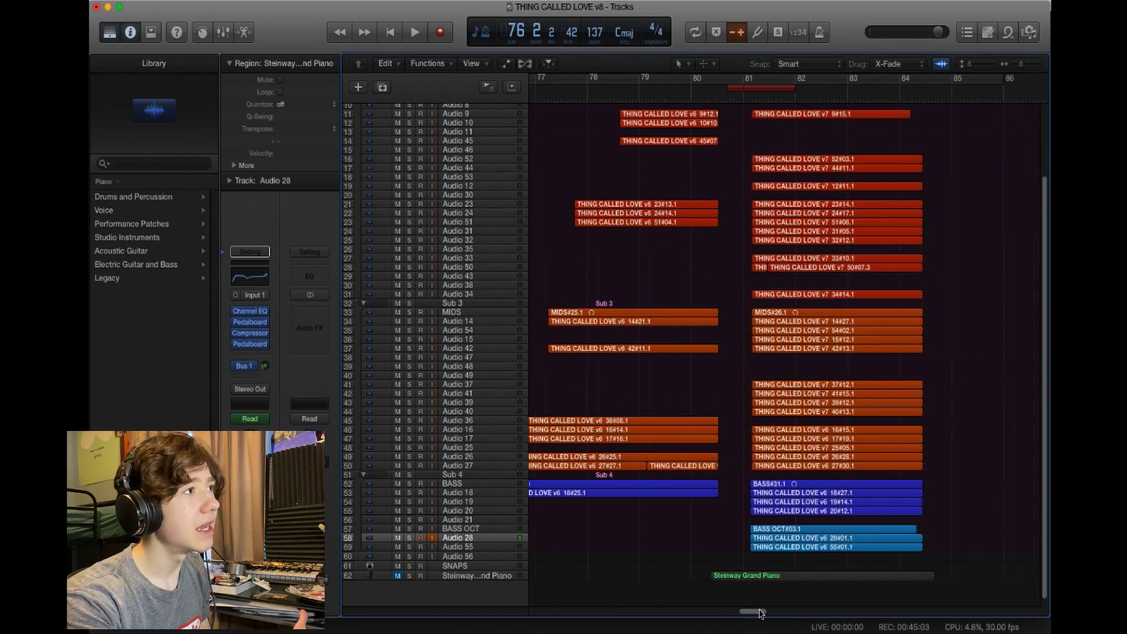
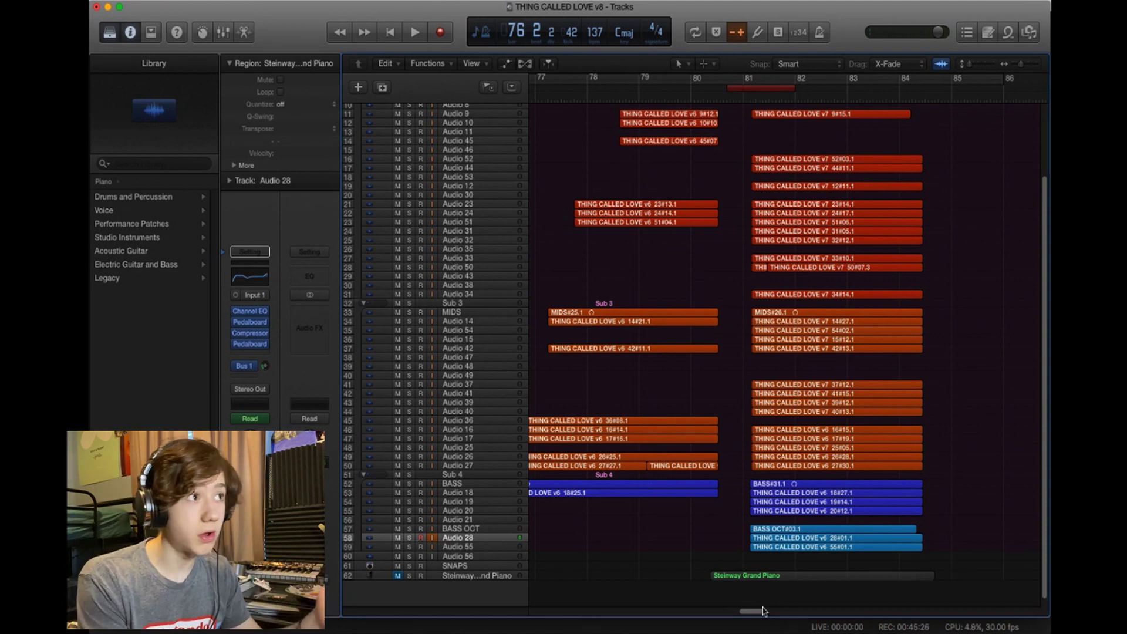
left_click(750, 97)
key("space")
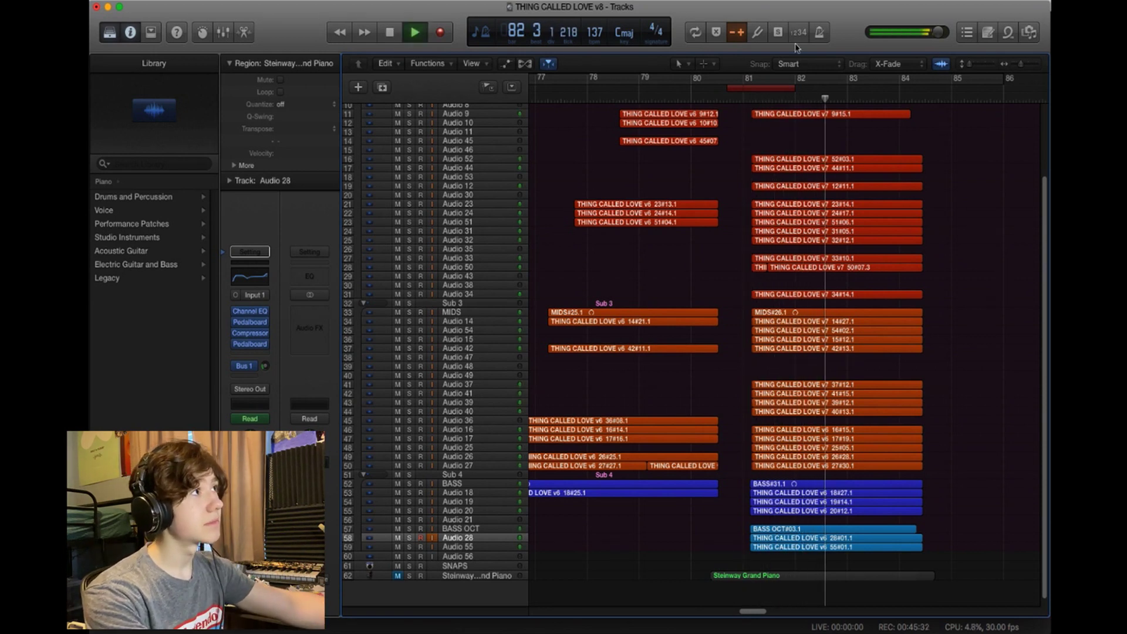
key("space")
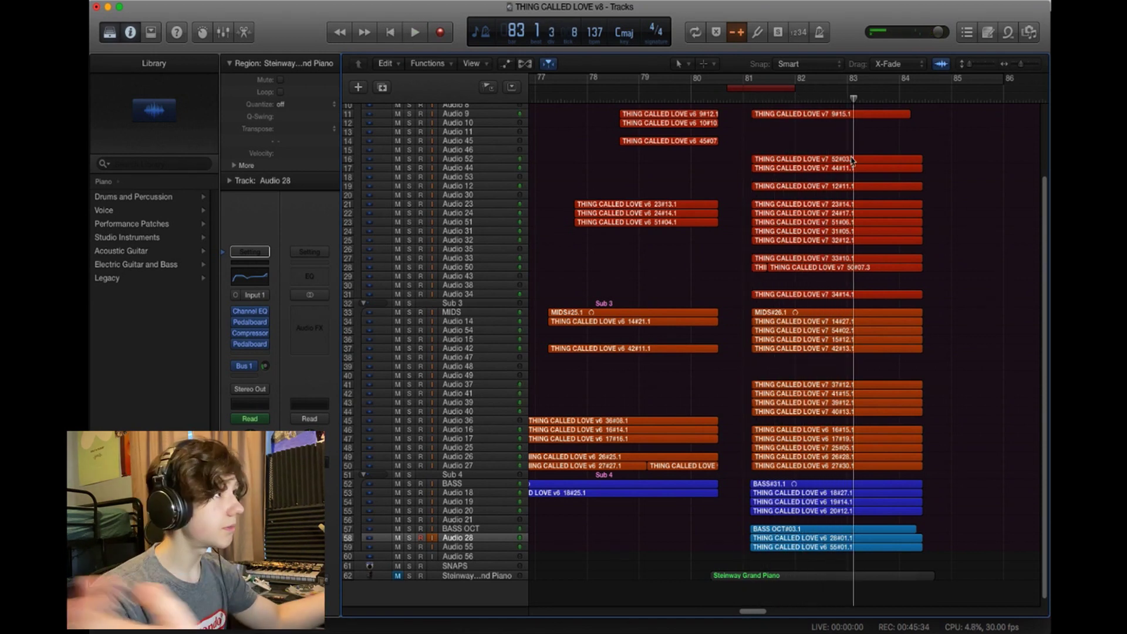
Switch the transport display to Custom and play from bar 81 beat 2 with Varispeed at +0.50 st
left_click(710, 97)
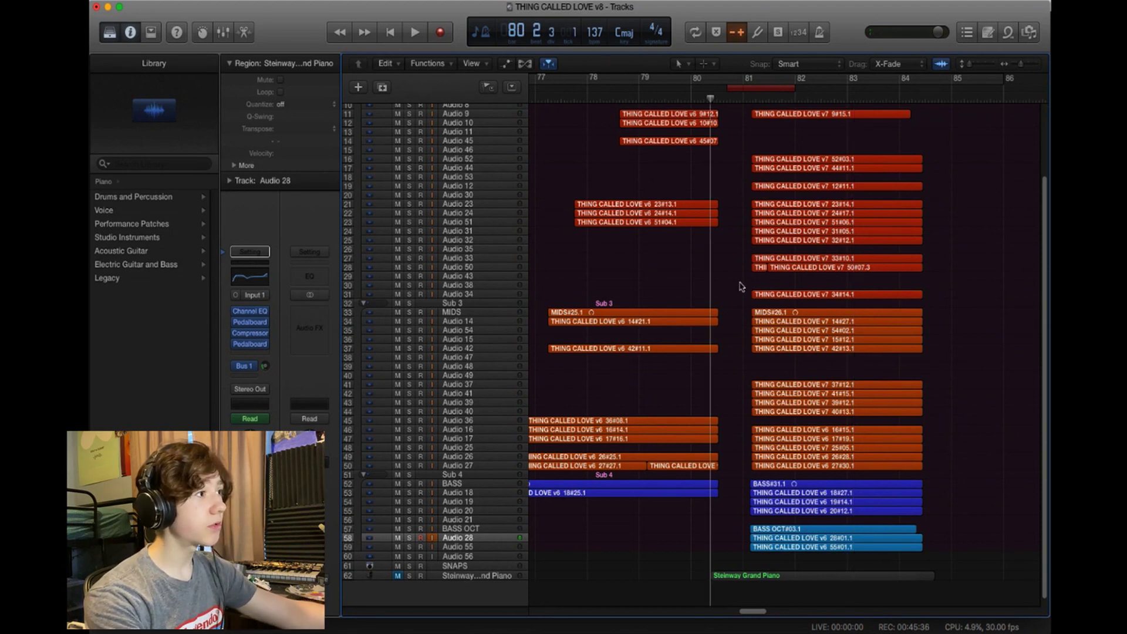
left_click(756, 103)
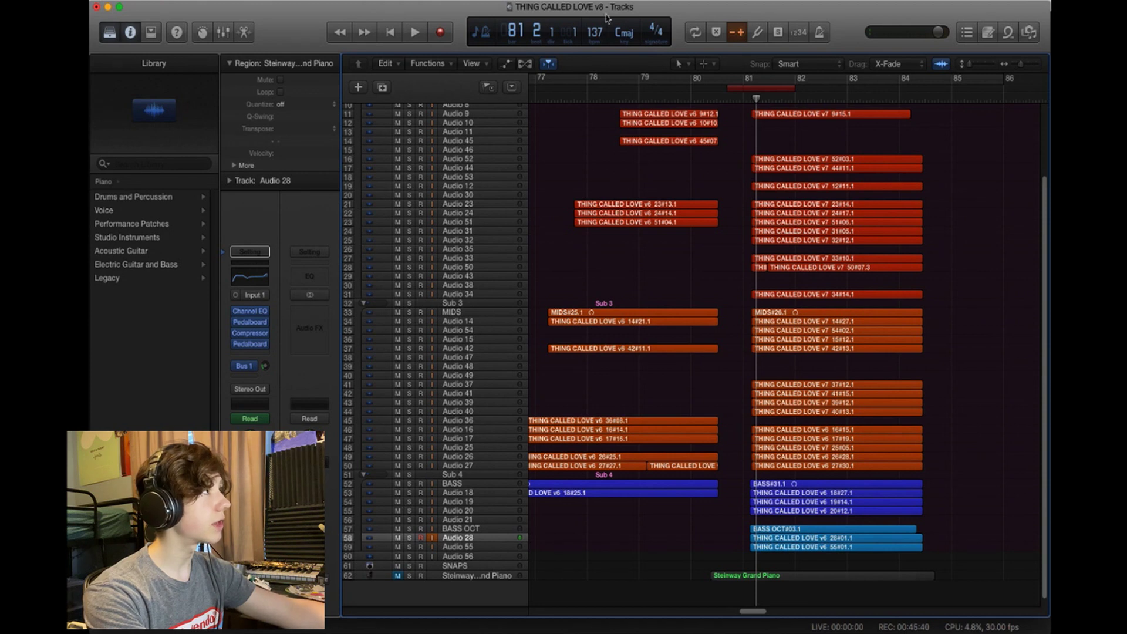
left_click(475, 32)
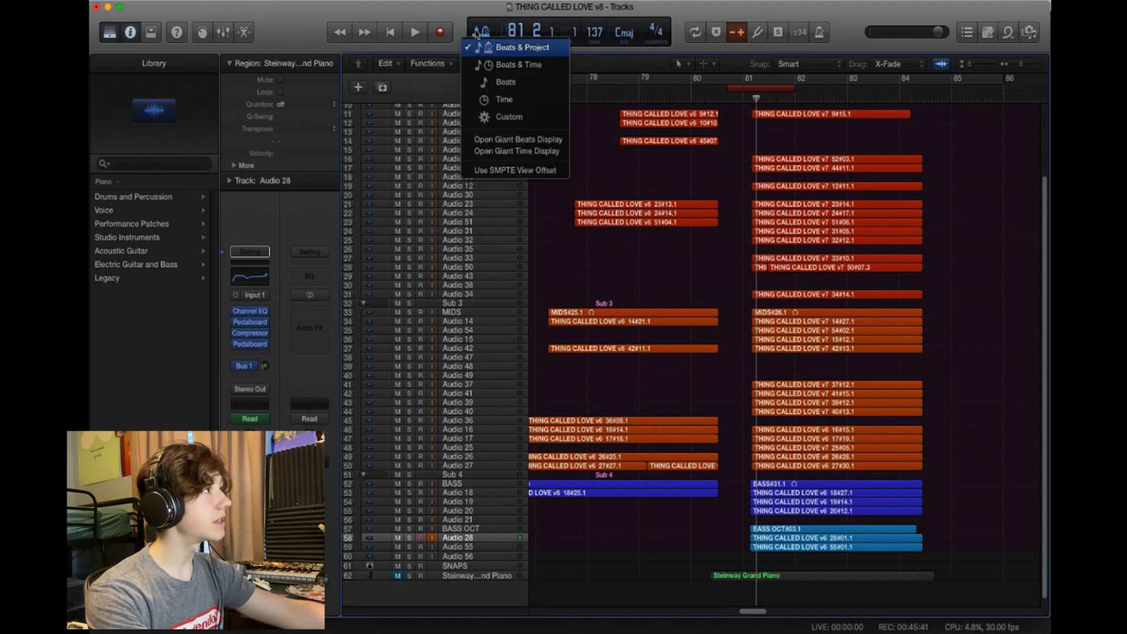
left_click(505, 116)
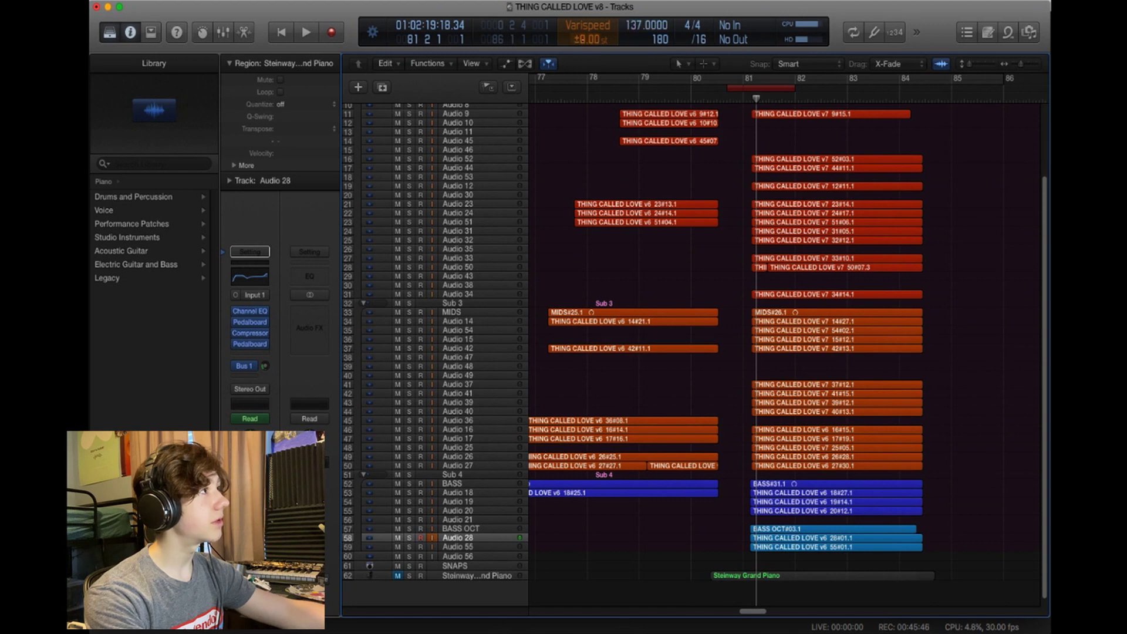
key("space")
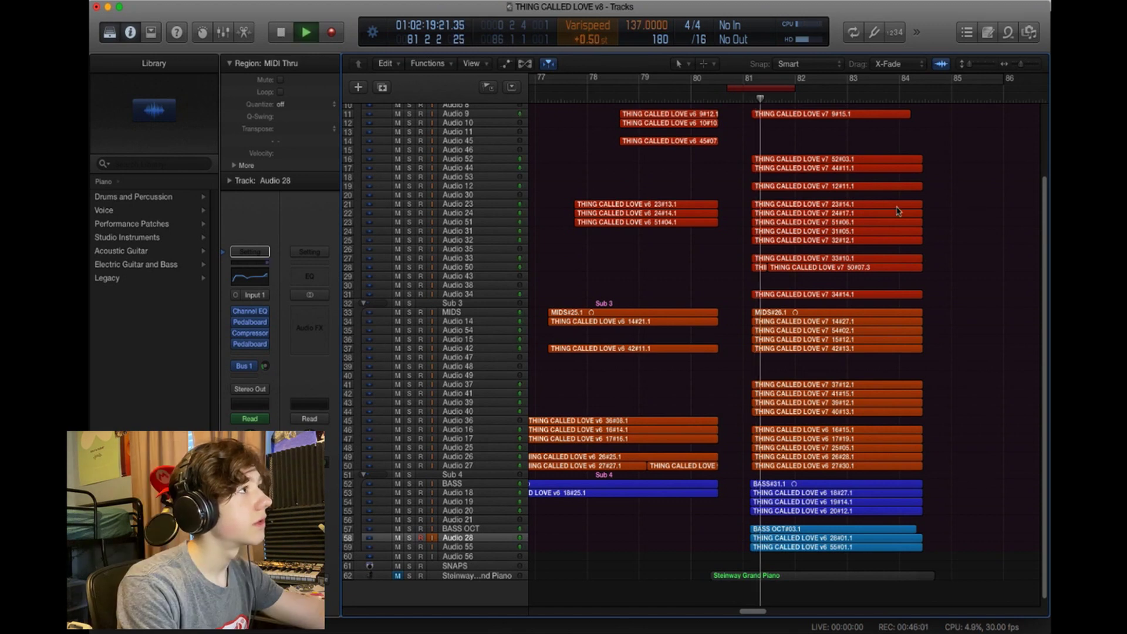
key("space")
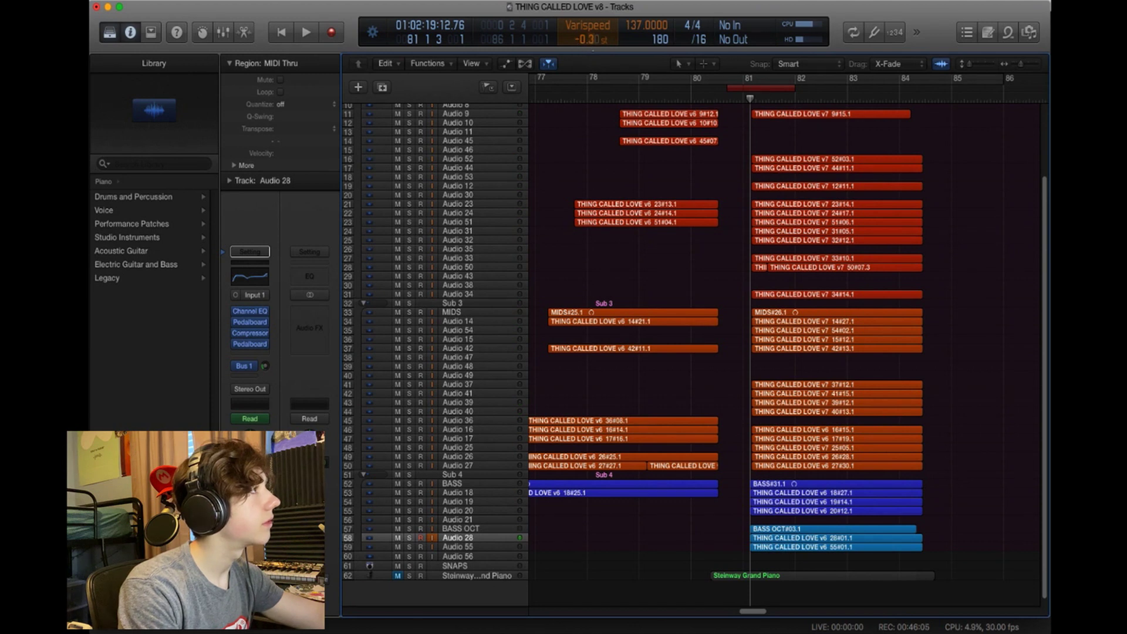
Play from bar 80 beat 4 to around bar 82 beat 4 with Varispeed at -0.50 st, and replace that Varispeed value
left_click(730, 101)
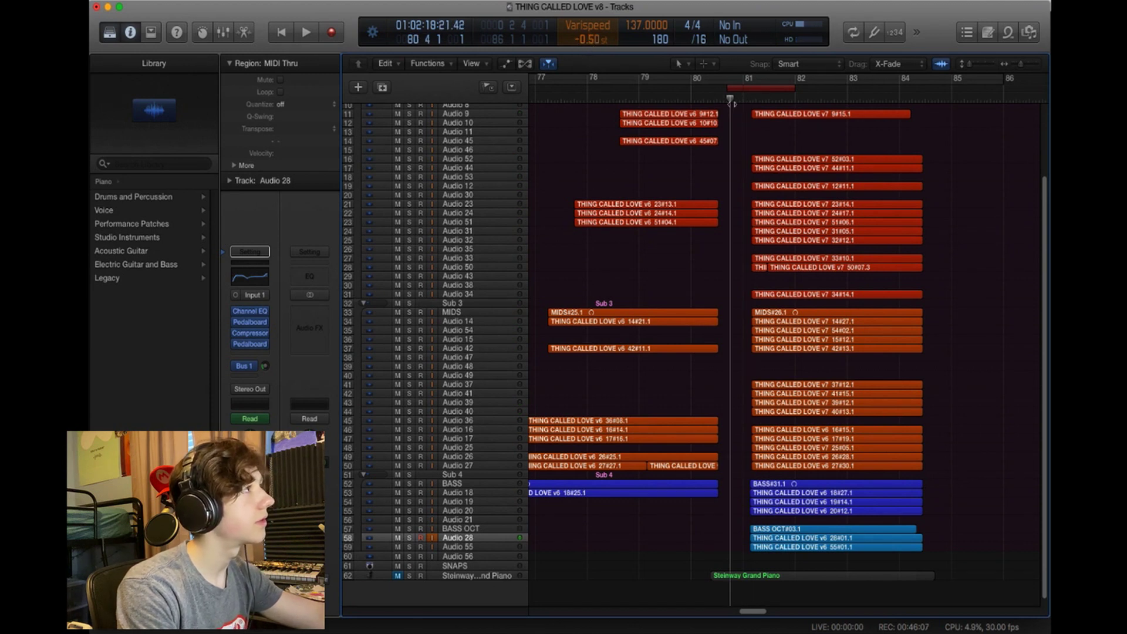
key("space")
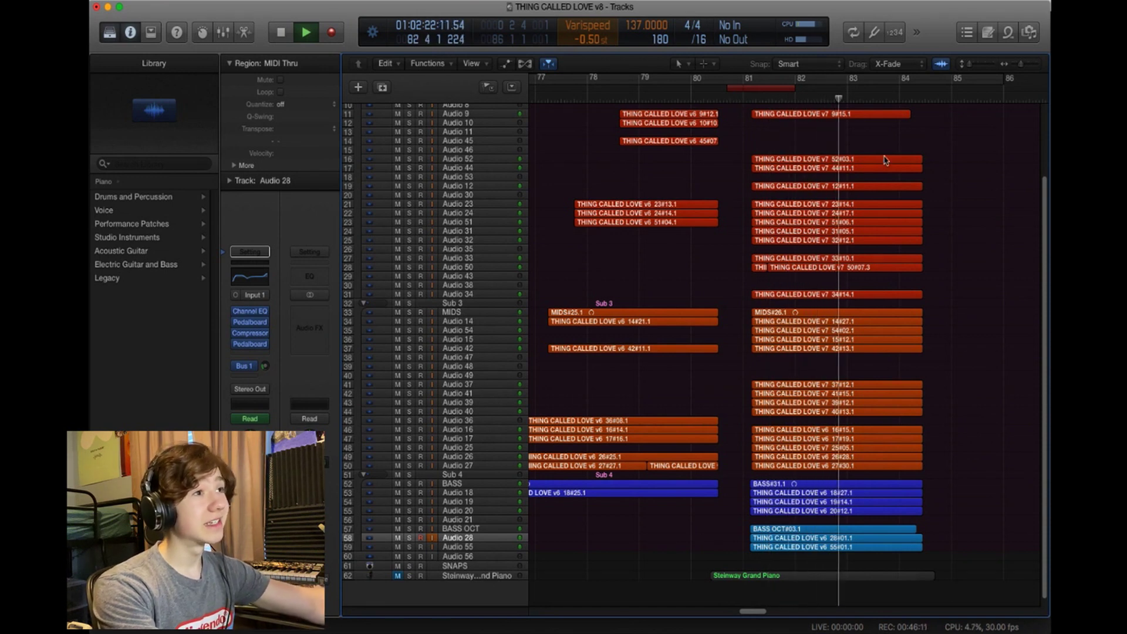
key("space")
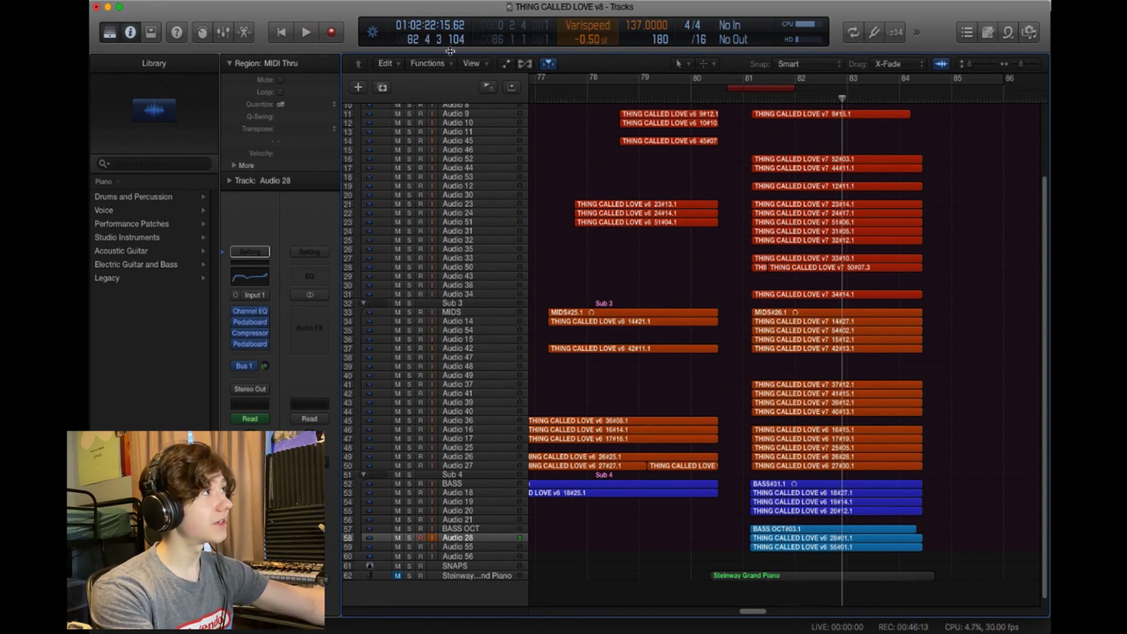
double_click(592, 41)
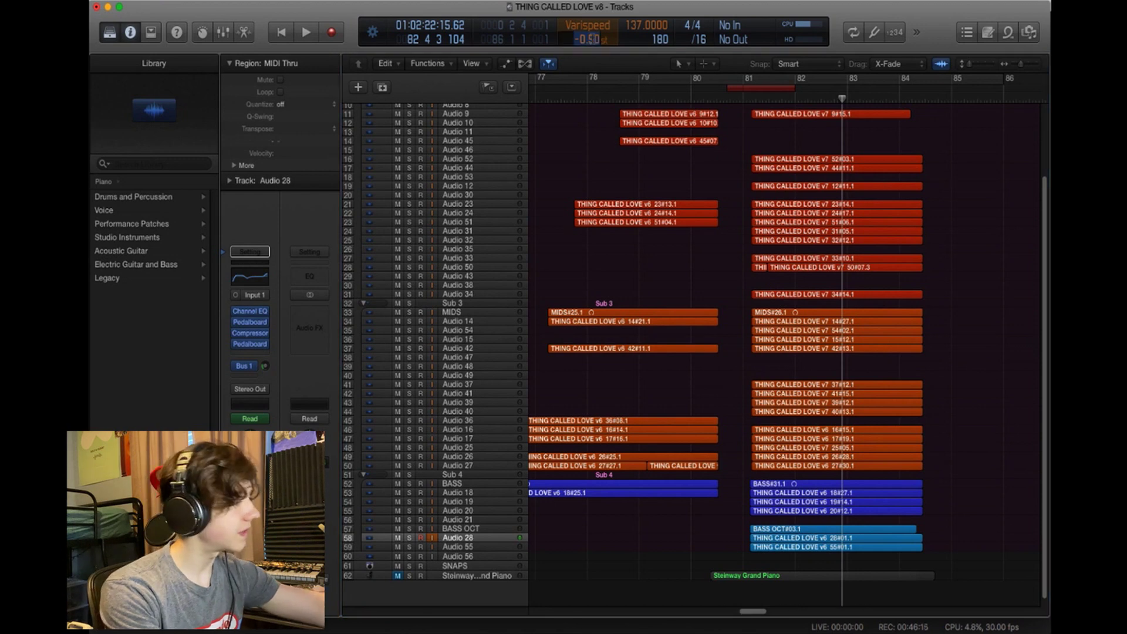
key("Return")
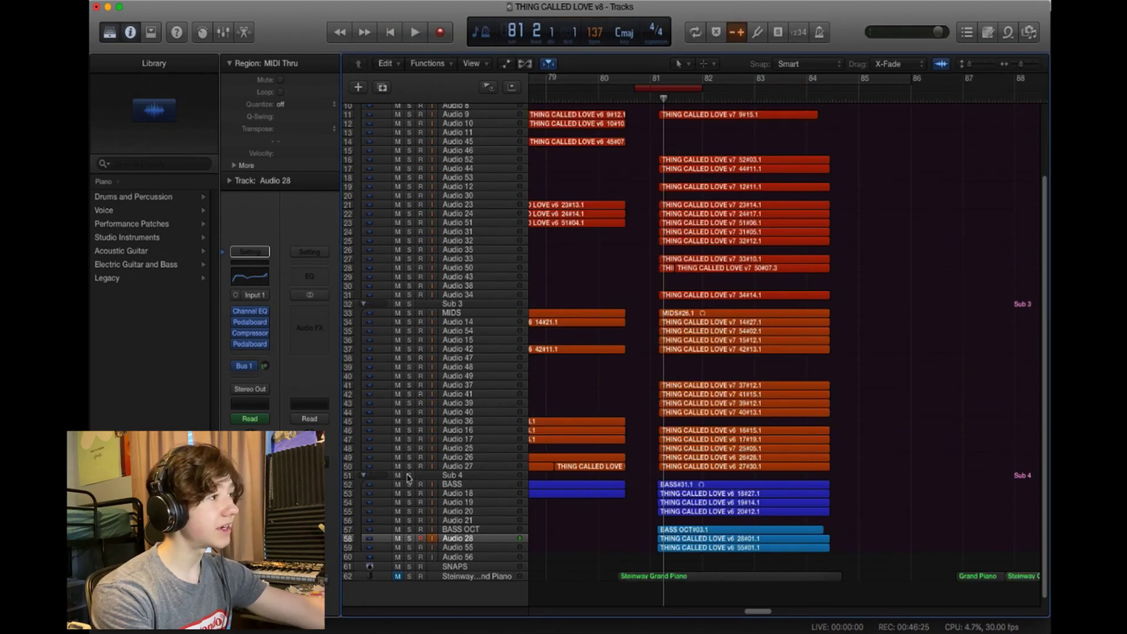
Solo the Sub 4 bass stack and play it from bar 81 to around bar 82 beat 4
left_click(409, 477)
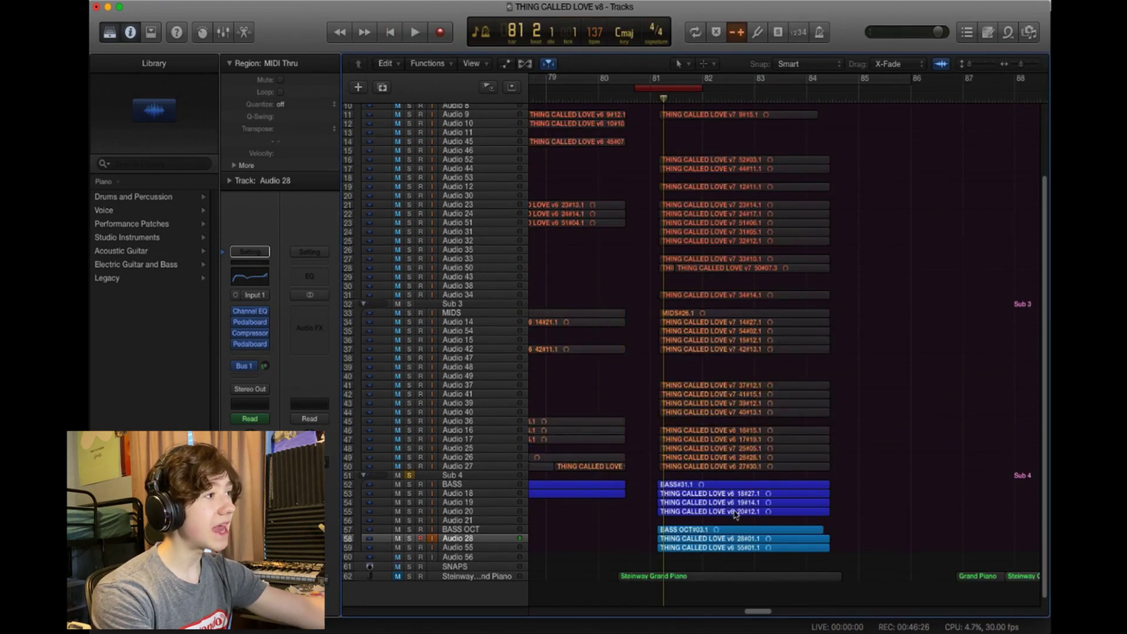
scroll(780, 517, "up", 2)
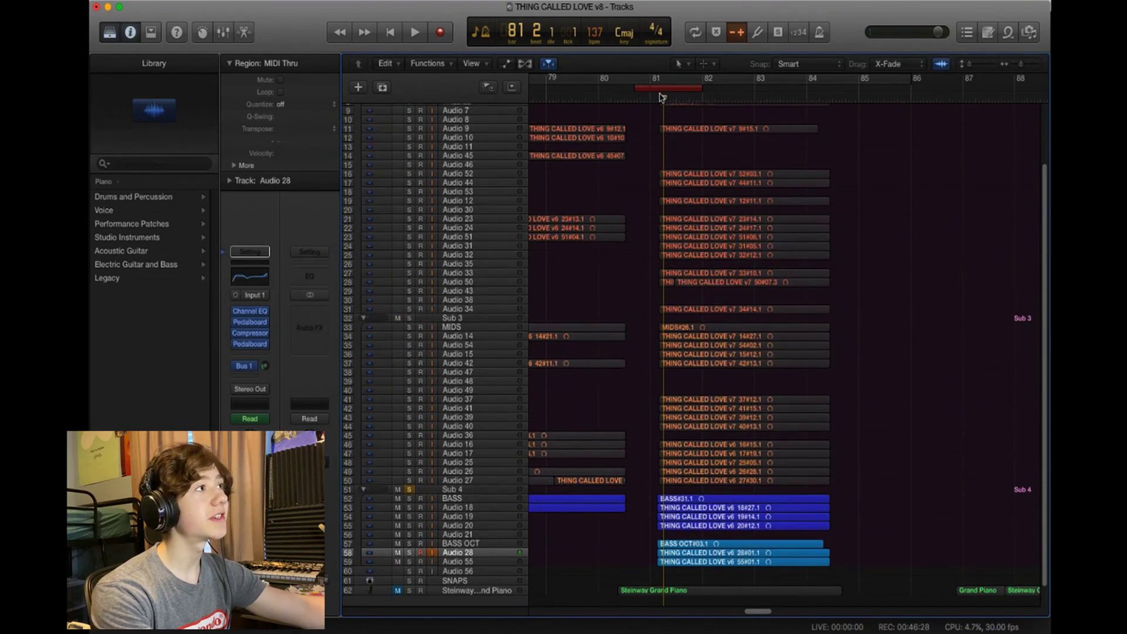
left_click(660, 94)
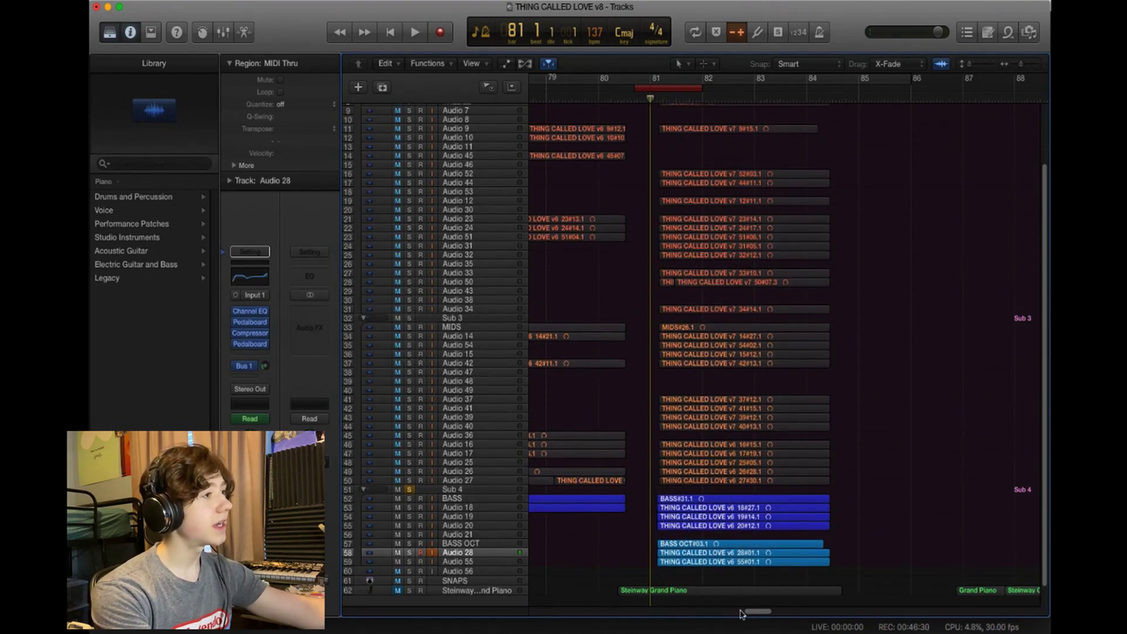
scroll(754, 611, "left", 4)
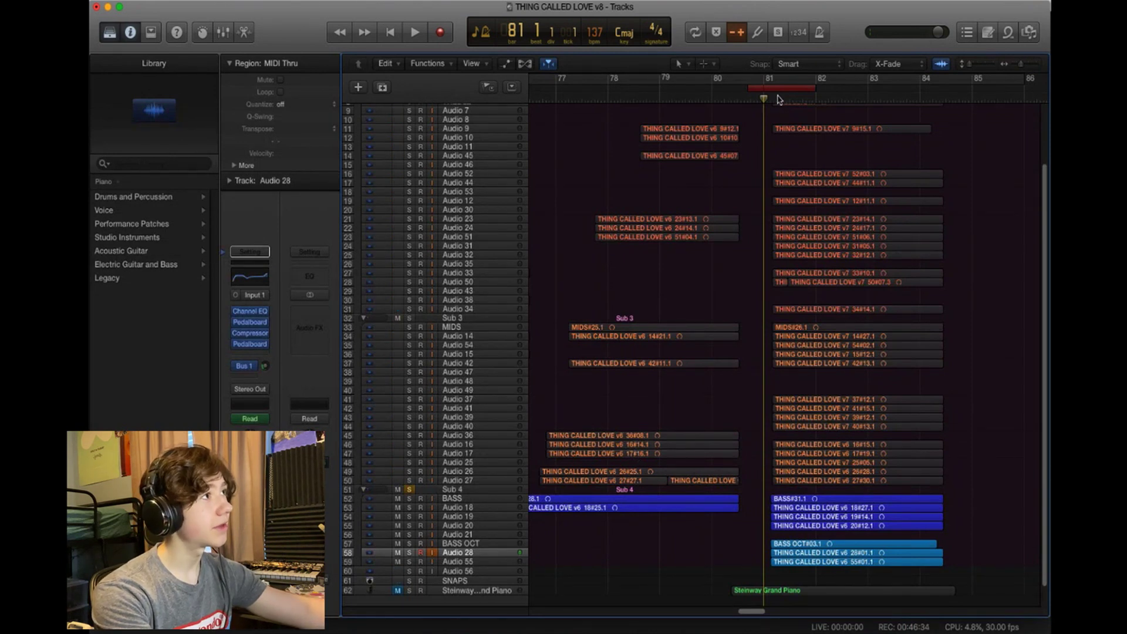
key("space")
scroll(746, 419, "right", 4)
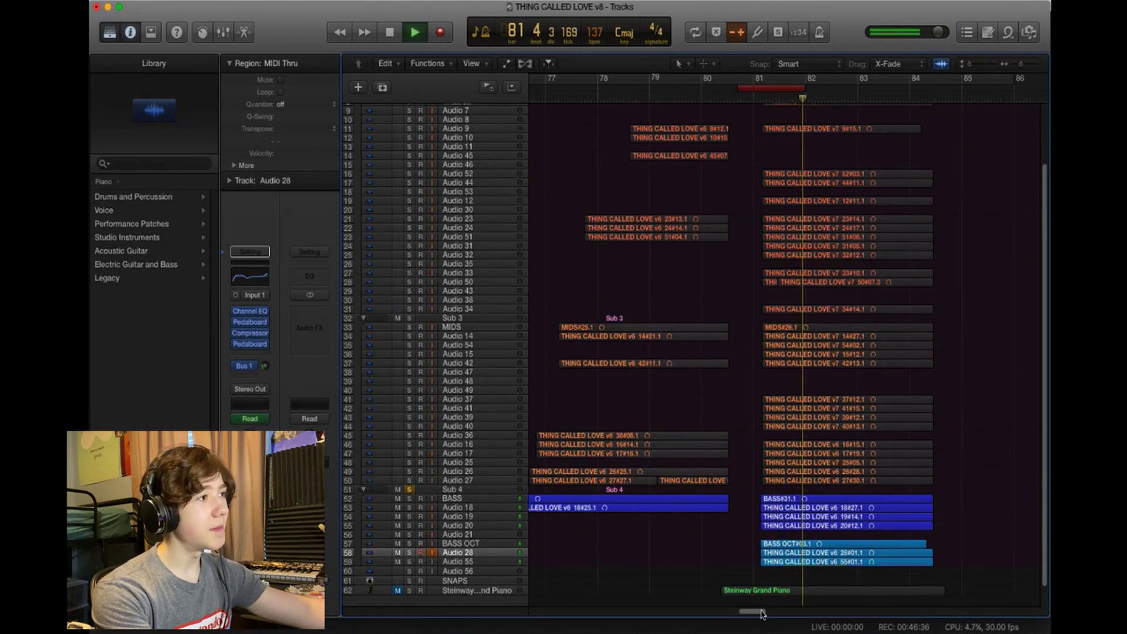
key("space")
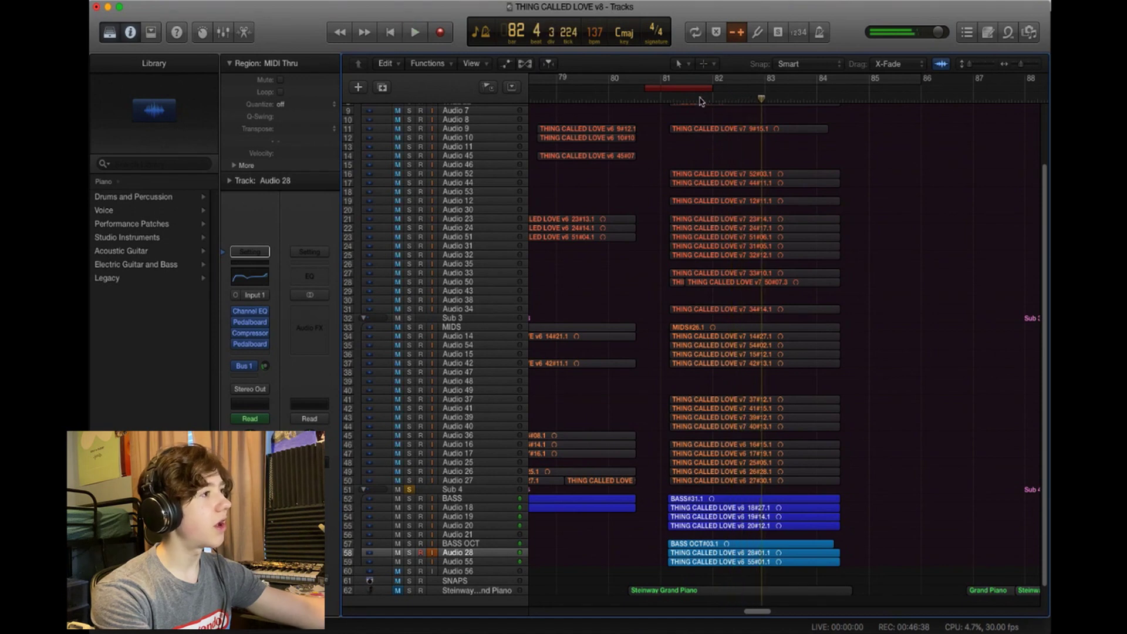
Solo Audio 16 through Audio 27 in place of Sub 4 and play from bar 81 beat 2 to around bar 82 beat 4
left_click(409, 490)
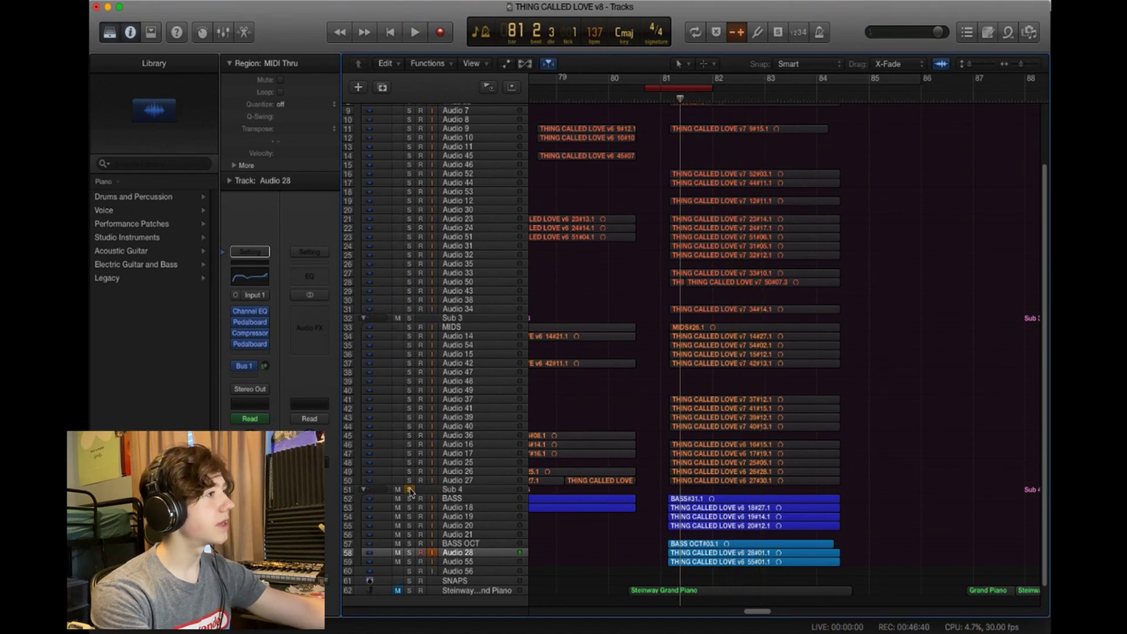
left_click_drag(409, 443, 409, 480)
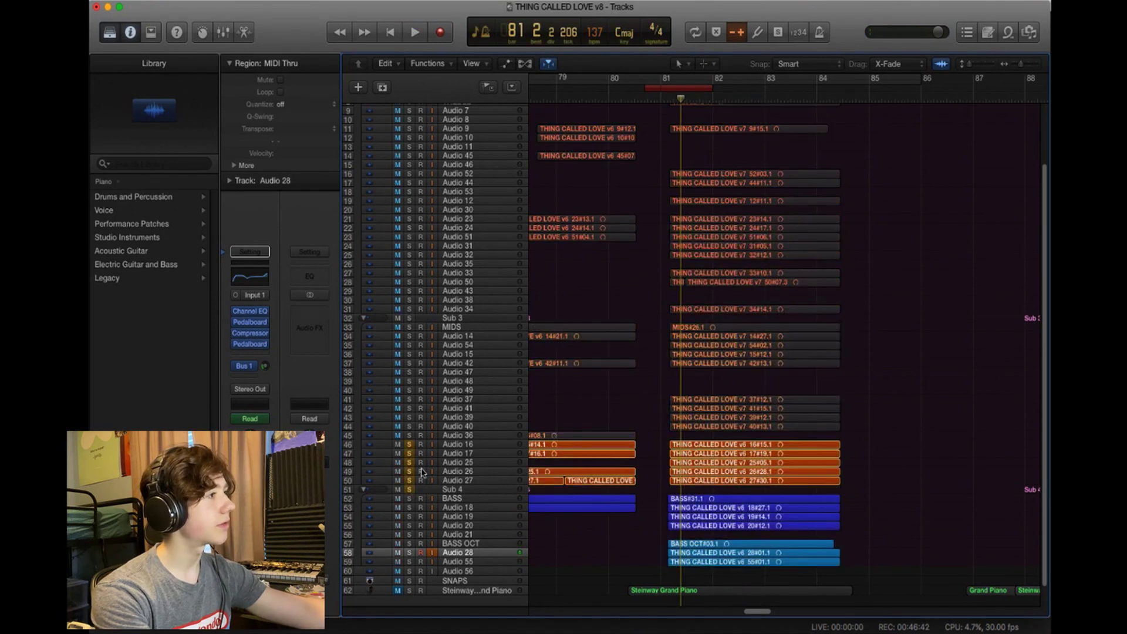
key("space")
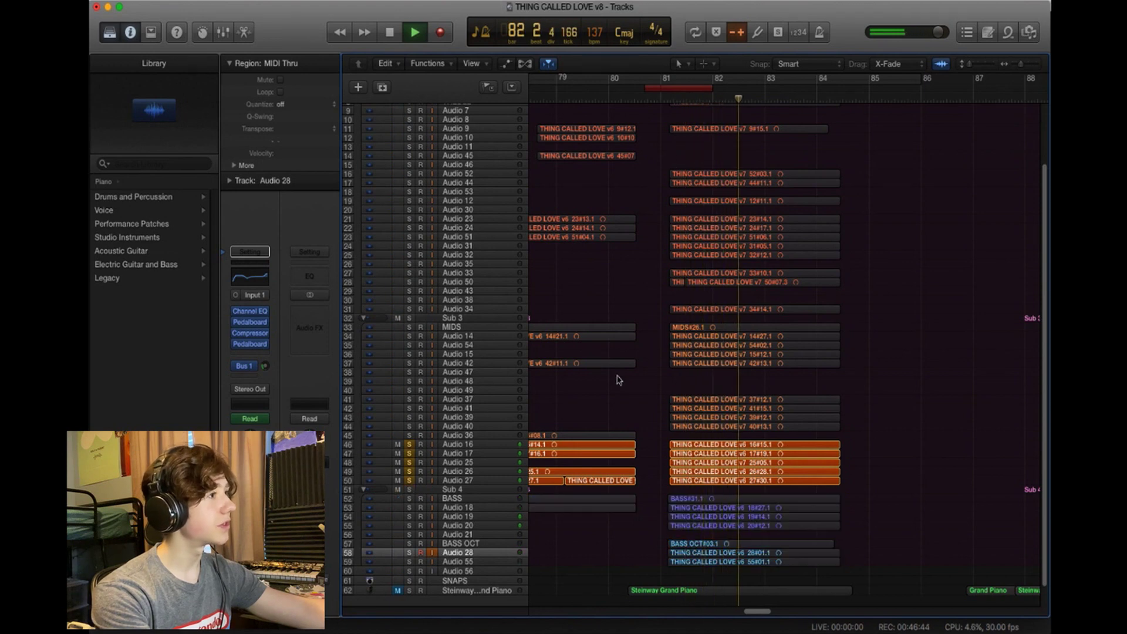
key("space")
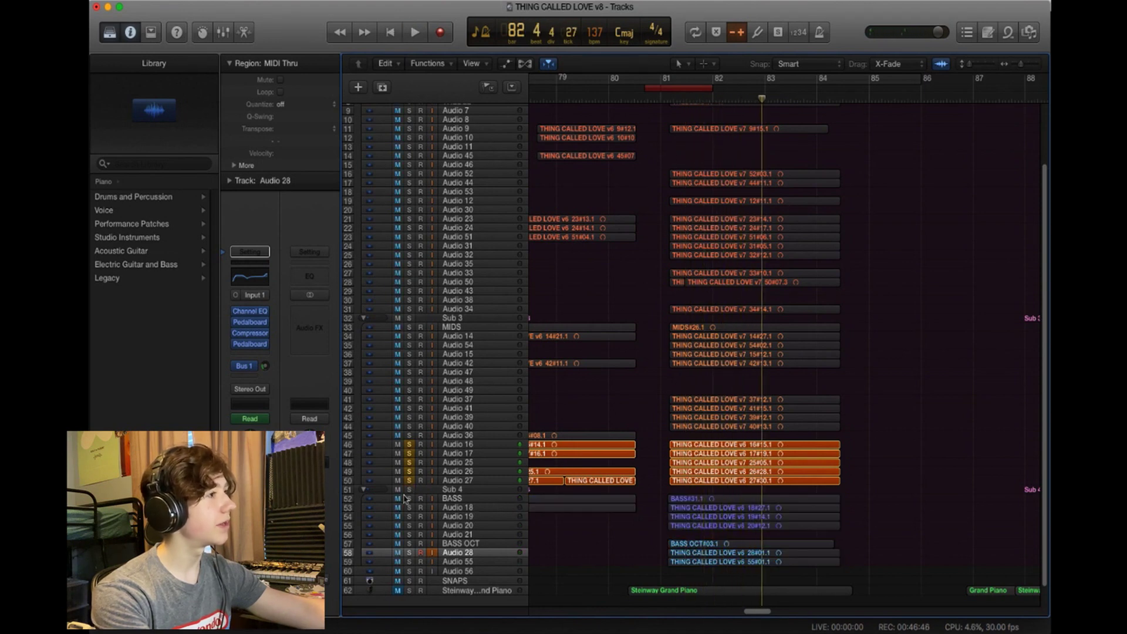
Add Sub 4 to the soloed Audio 16 through Audio 27 and play from bar 81, pausing at bar 82 beat 2 before resuming
left_click(410, 490)
left_click(667, 95)
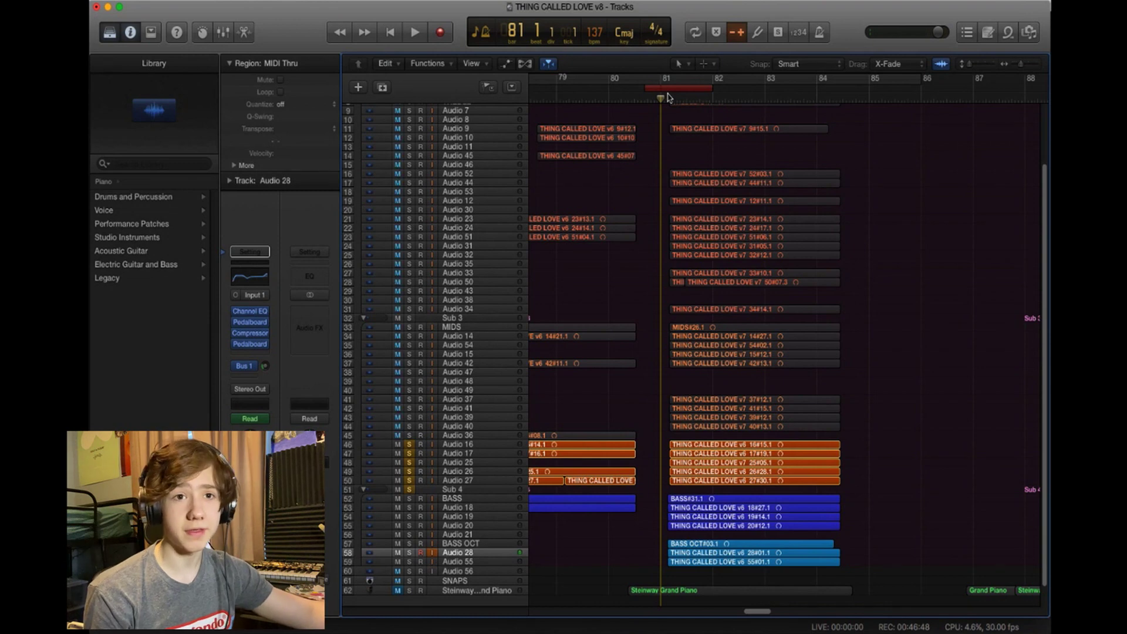
key("space")
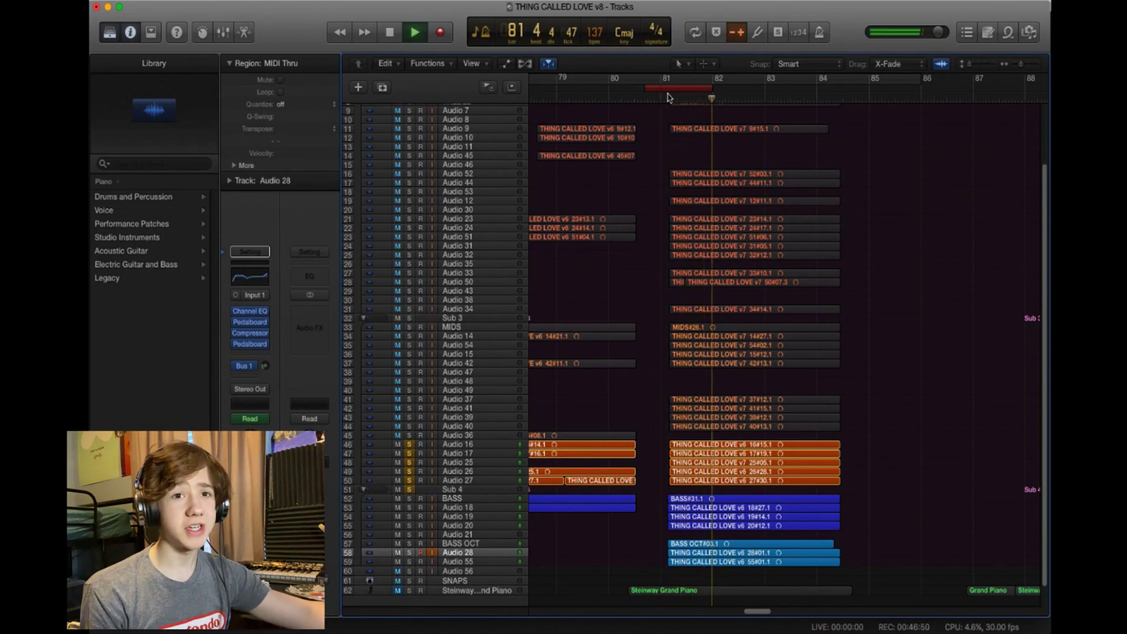
key("space")
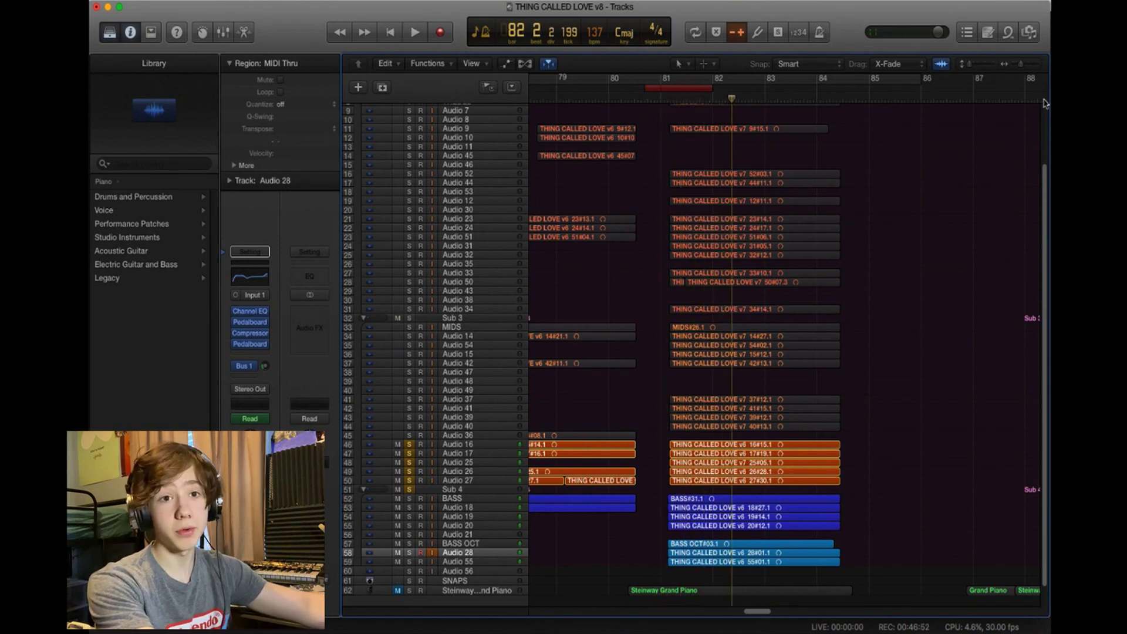
key("space")
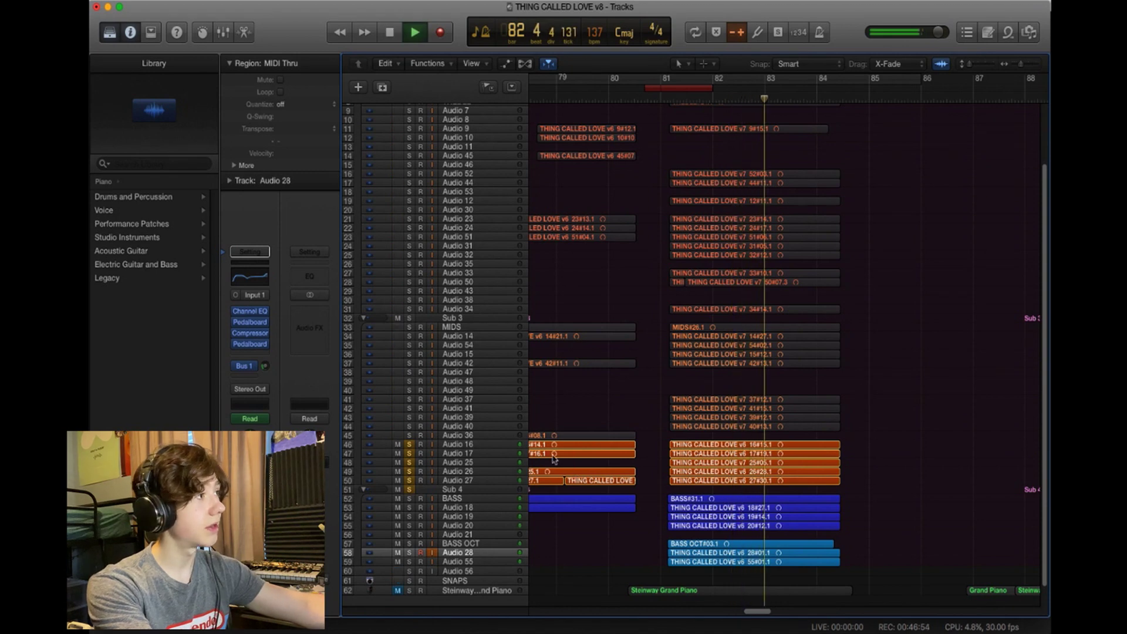
Solo only Audio 49, 37, 41, 39 and 40 and play them from bar 81 to around bar 82 beat 4
left_click_drag(398, 110, 409, 489)
key("space")
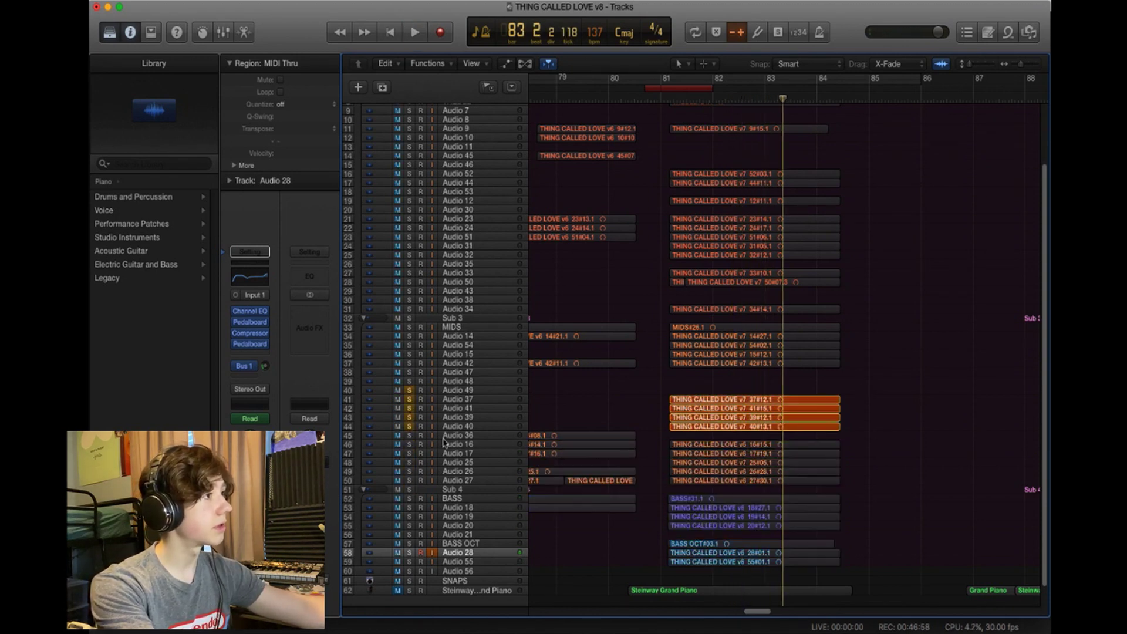
key("space")
left_click(673, 102)
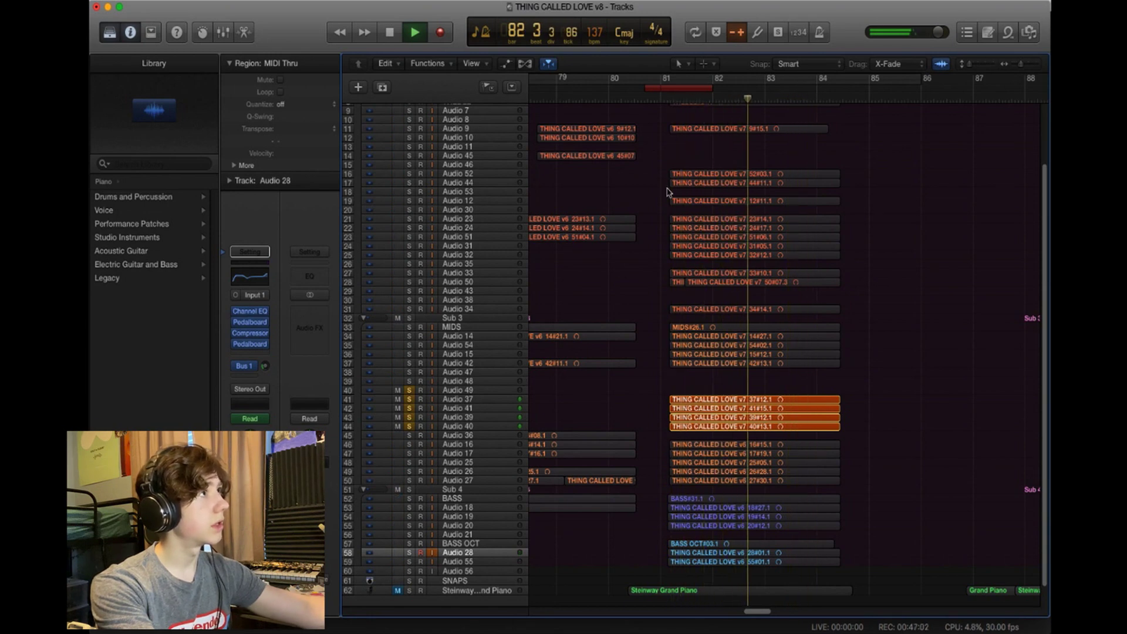
key("space")
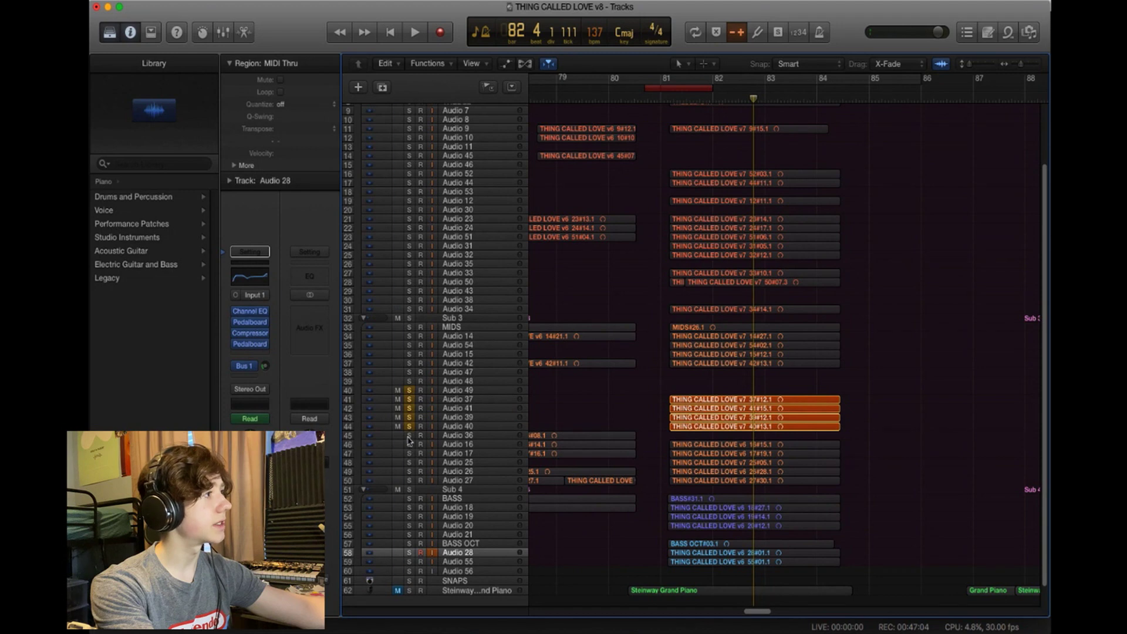
Add Audio 36 through Audio 18, including Sub 4, to the solo, play on to bar 83, and rewind during playback to replay the section
left_click_drag(409, 440, 409, 562)
key("space")
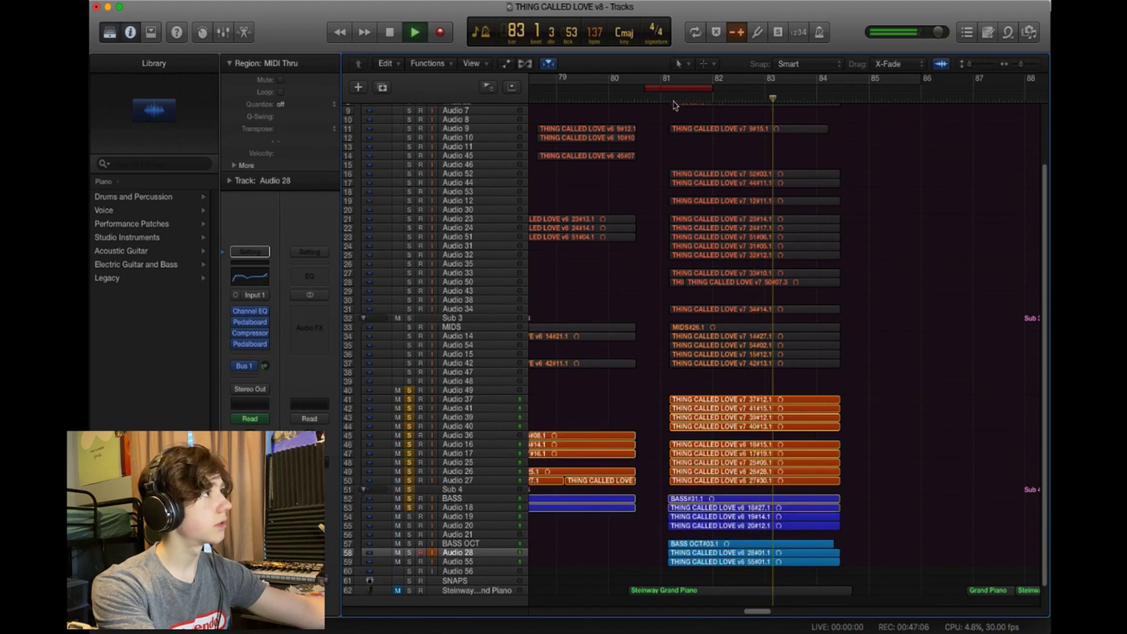
key("comma")
key("comma")
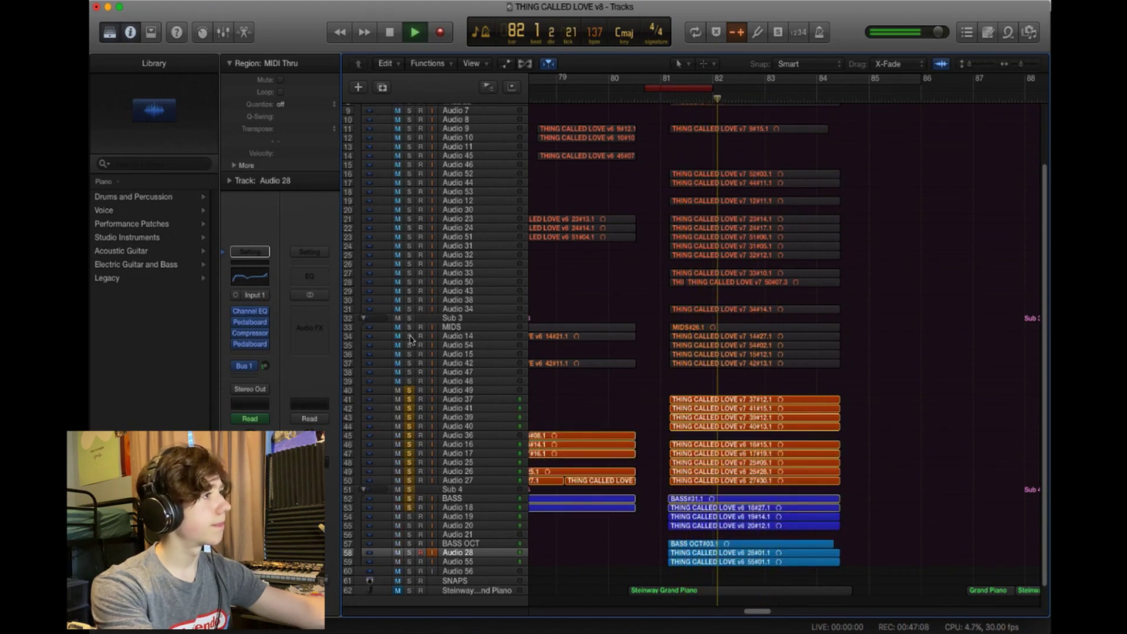
Add MIDS through Audio 48 to the soloed tracks, rewind to bar 81, and play to around bar 82 beat 2
mouse_move(411, 339)
left_mouse_down()
mouse_move(409, 390)
mouse_move(409, 327)
mouse_move(412, 348)
left_mouse_up()
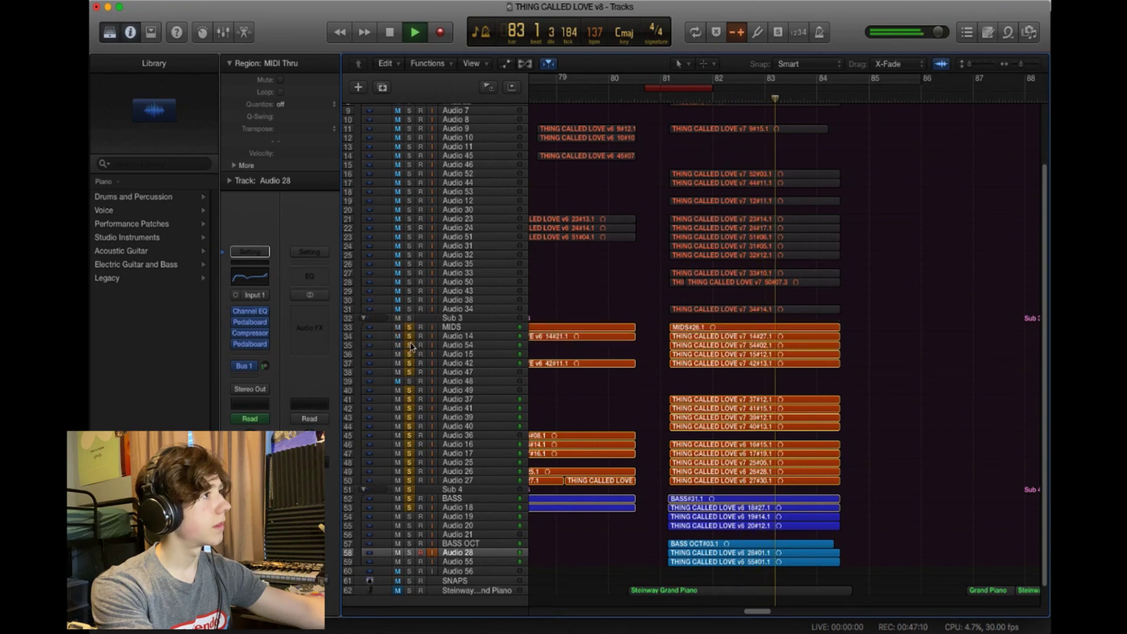
key("comma")
key("comma")
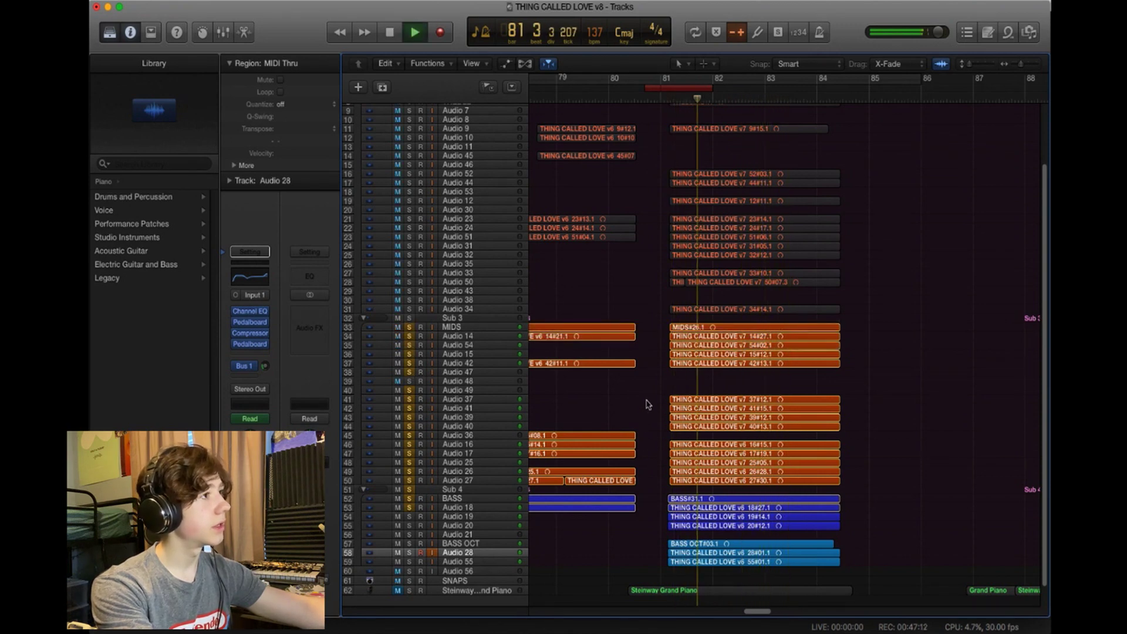
key("space")
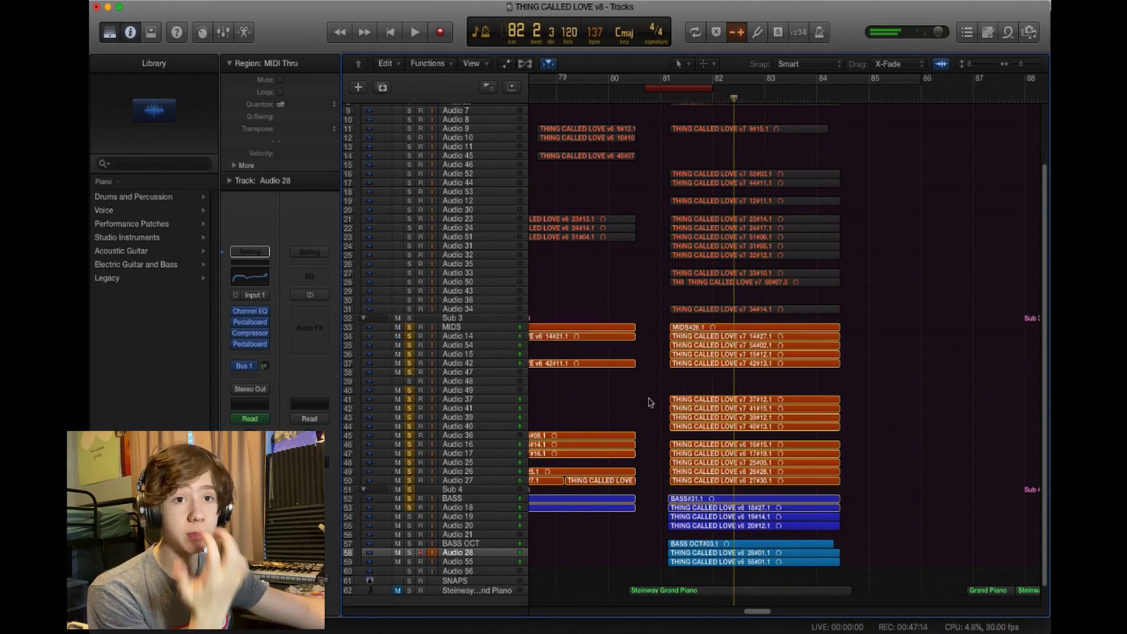
Add Audio 34 to the soloed tracks, rewind to around bar 80, and play to around bar 80 beat 2
left_click(409, 308)
key("space")
key("comma")
key("comma")
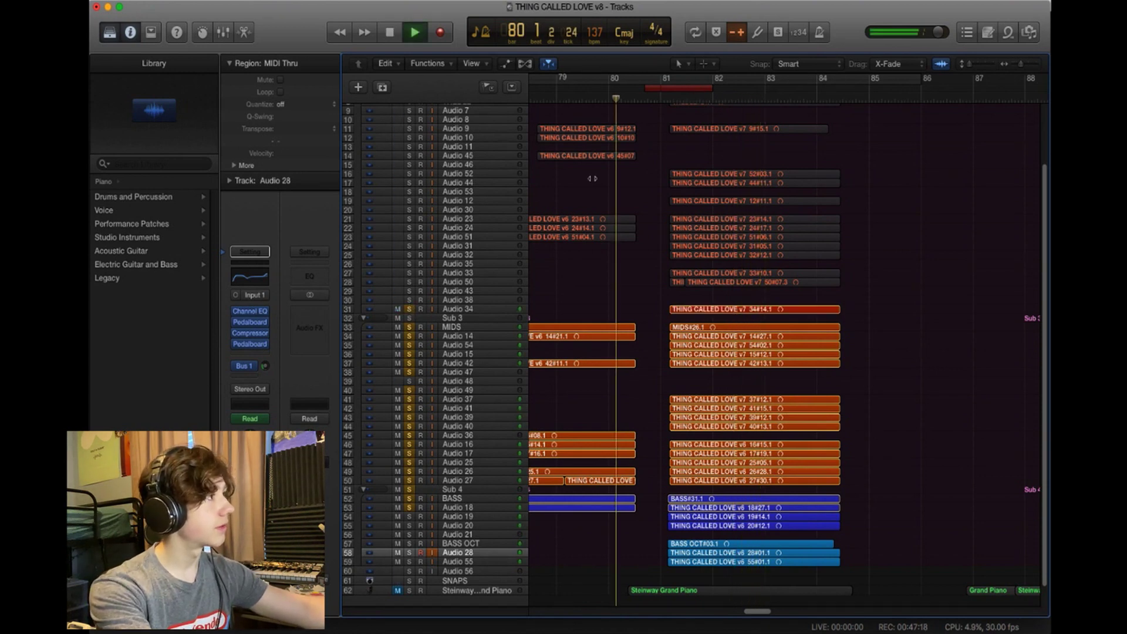
key("space")
Clear all solos, solo the Sub 3 stack alone, and play it to around bar 82 beat 2
left_click(409, 336, "alt")
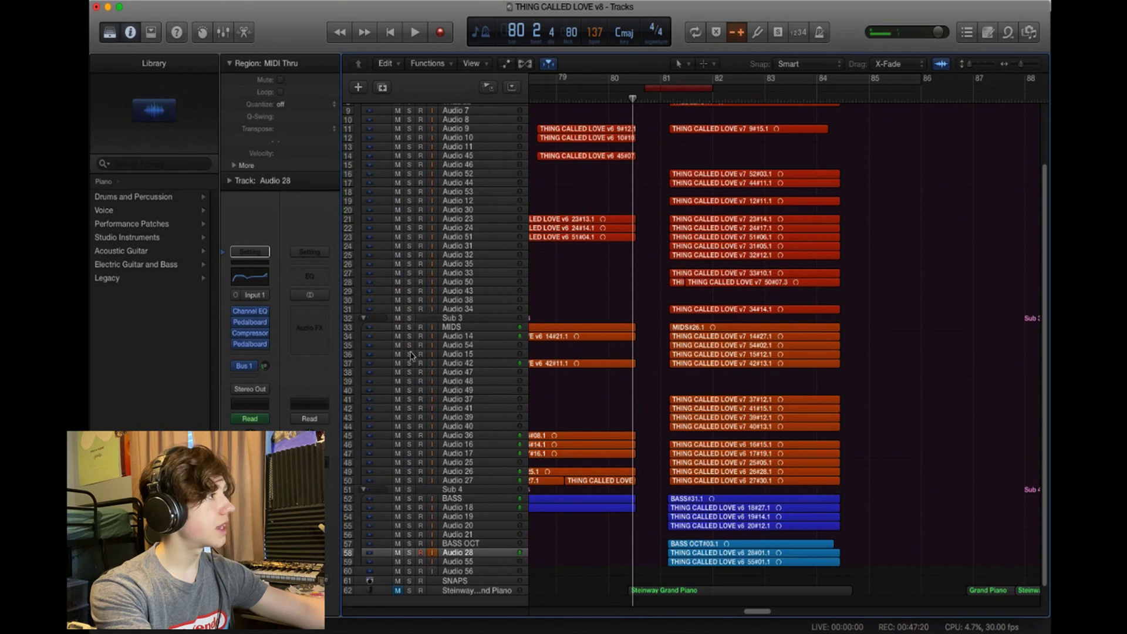
left_click(409, 318)
key("space")
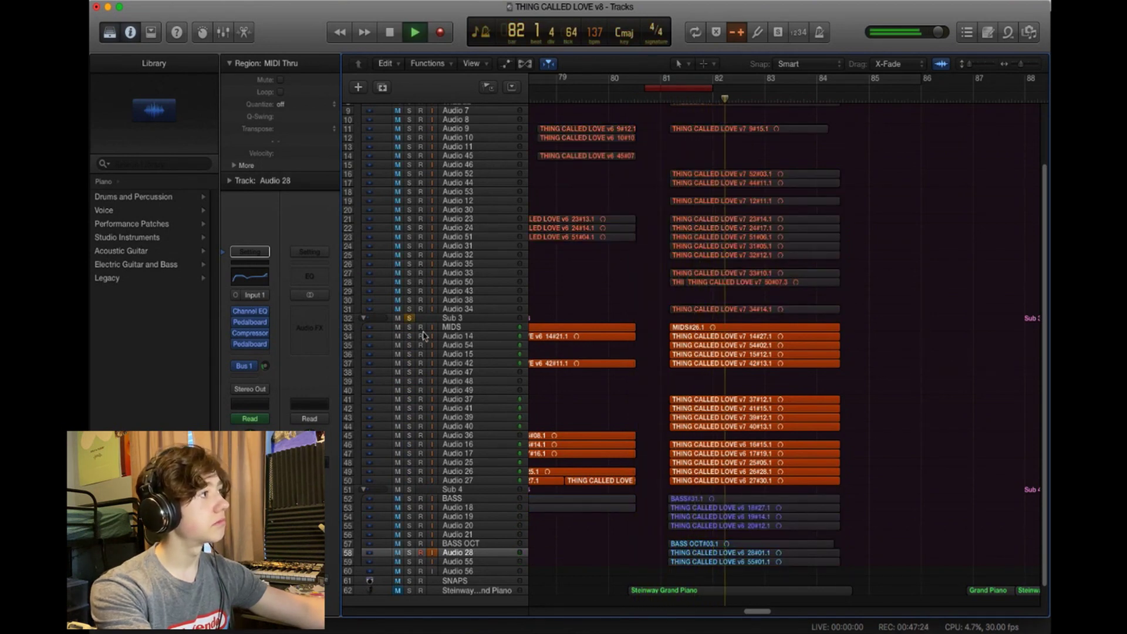
key("space")
Switch the solo from Sub 3 to the Sub 2 treble stack and play from bar 81 to around bar 83 beat 2
left_click(410, 318)
scroll(484, 221, "up", 3)
left_click(409, 157)
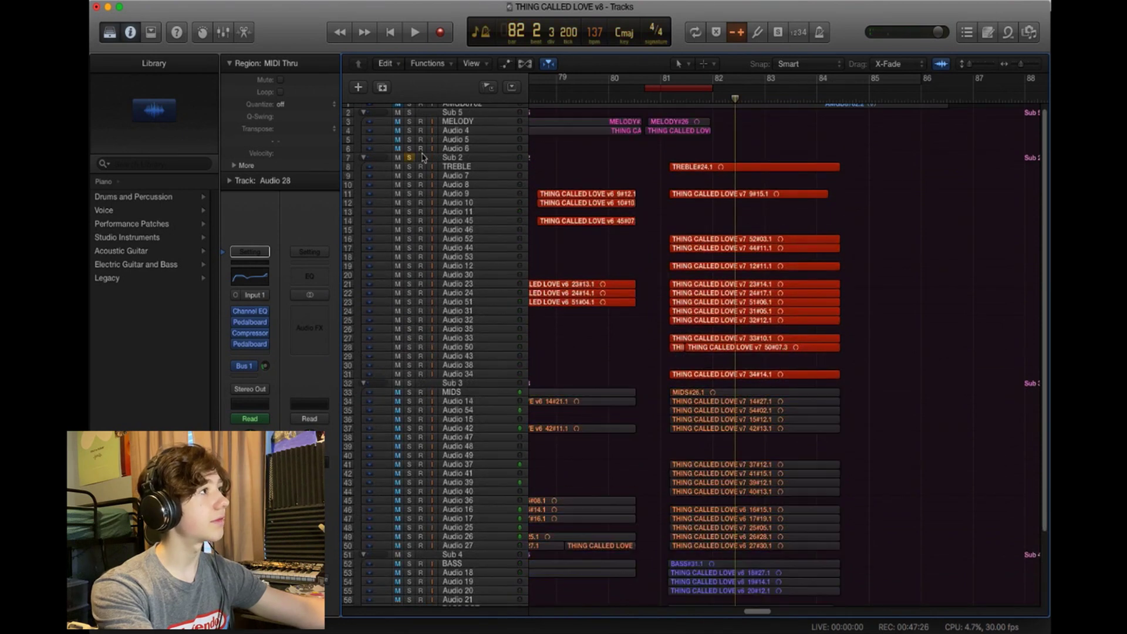
left_click(681, 94)
key("space")
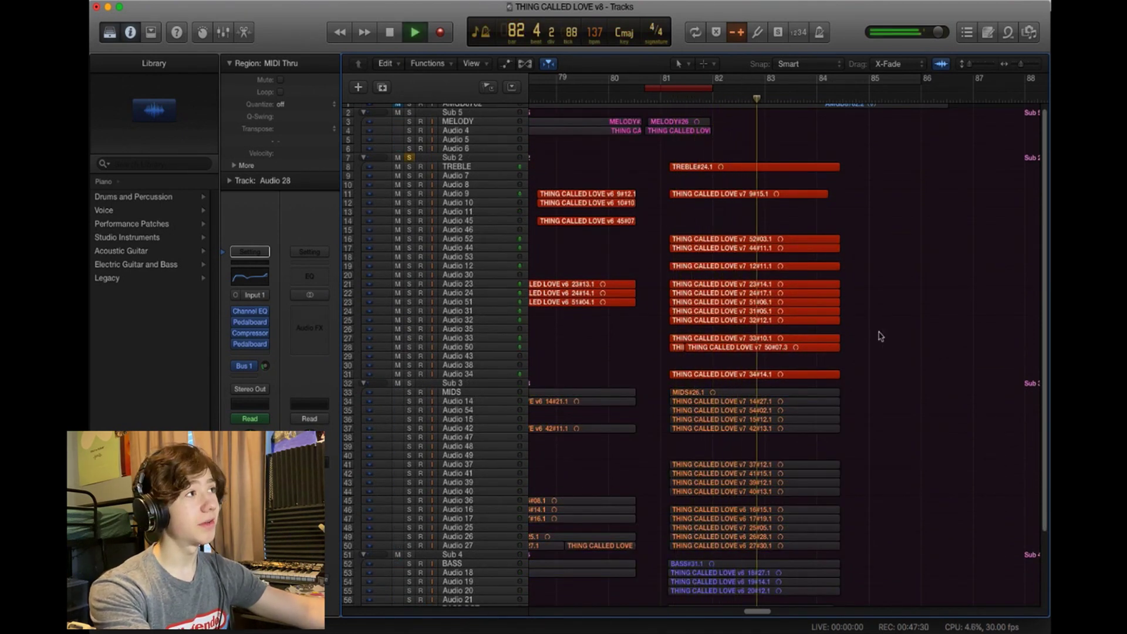
key("space")
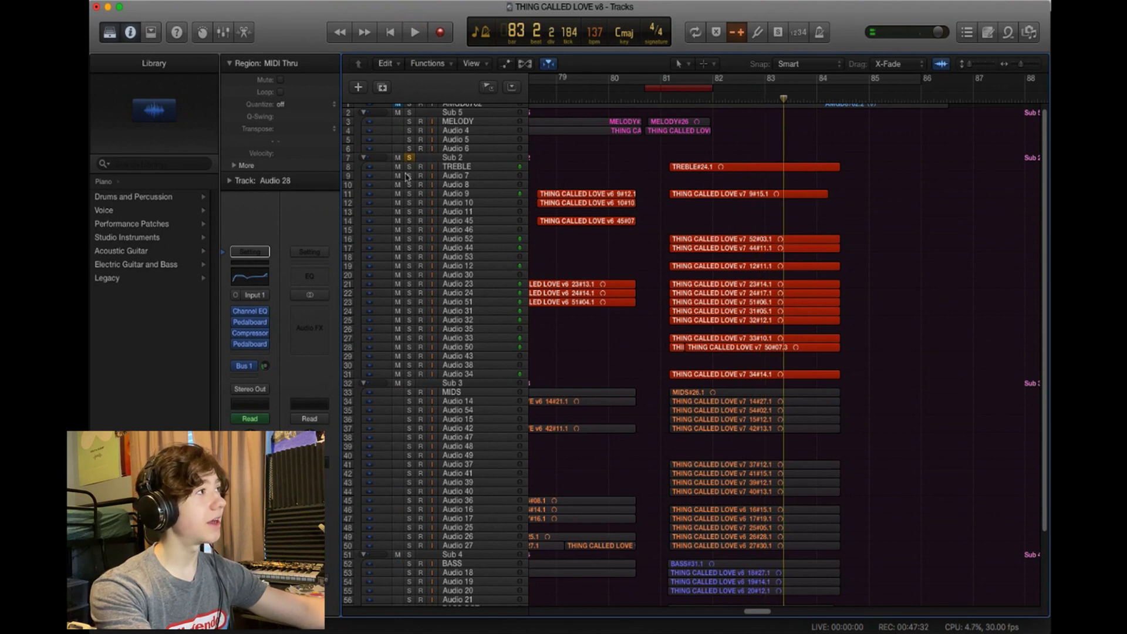
Replace the Sub 2 solo with TREBLE through Audio 9 and play from around bar 81 to bar 83
left_click(409, 158)
left_click(409, 167)
left_click(409, 194)
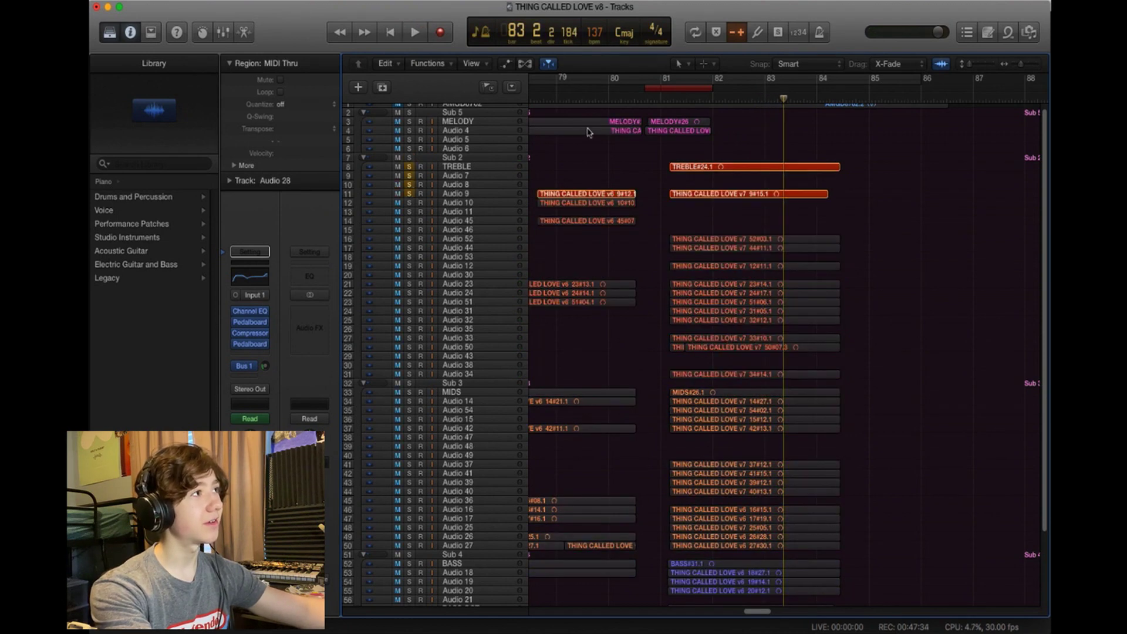
left_click(653, 97)
key("space")
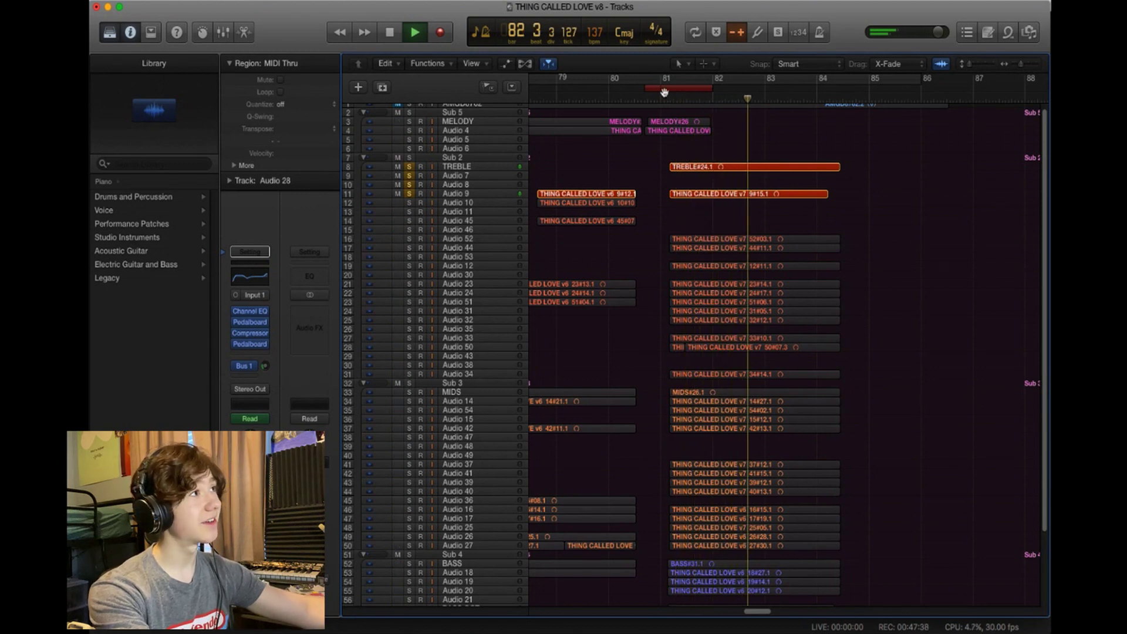
key("space")
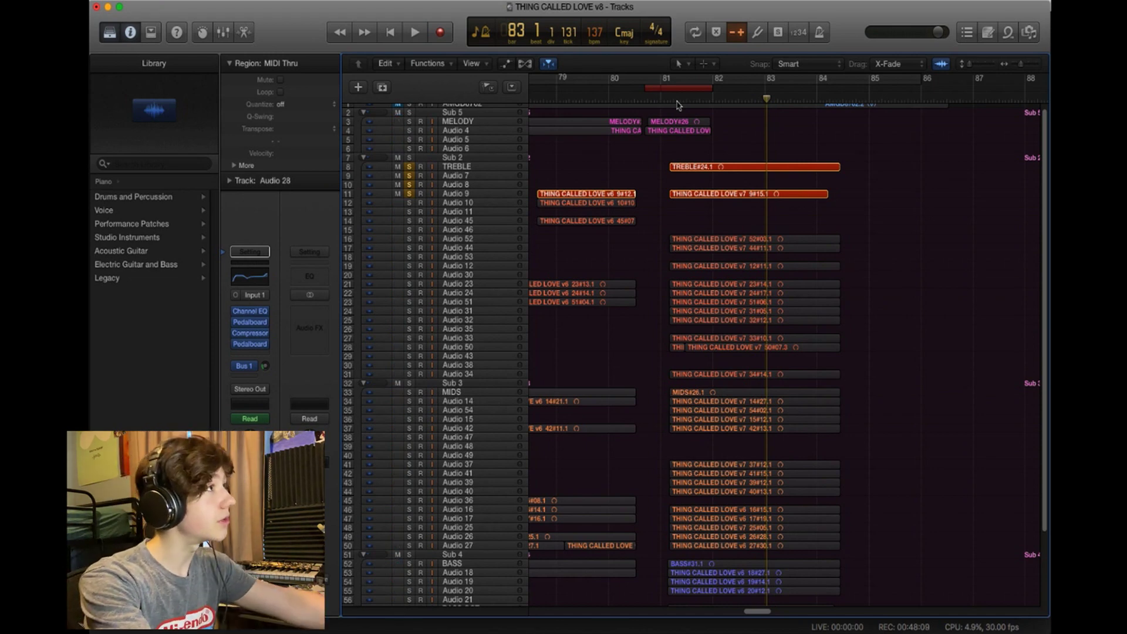
Switch the transport display to Custom and lower Varispeed to -3.90 semitones
left_click(498, 41)
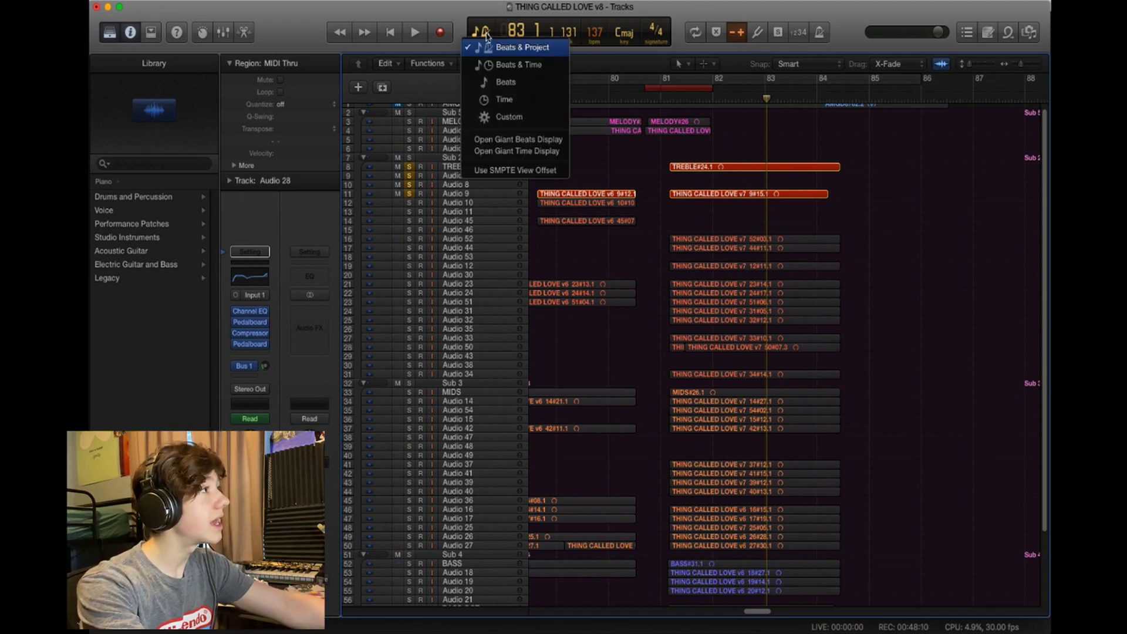
left_click(509, 117)
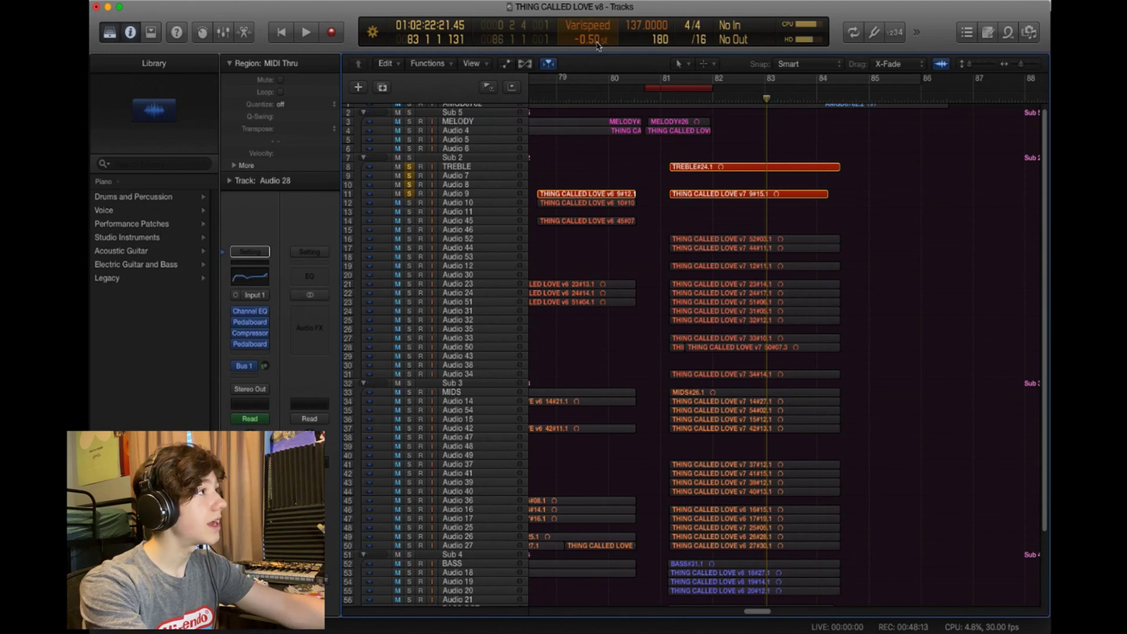
left_click_drag(596, 42, 590, 53)
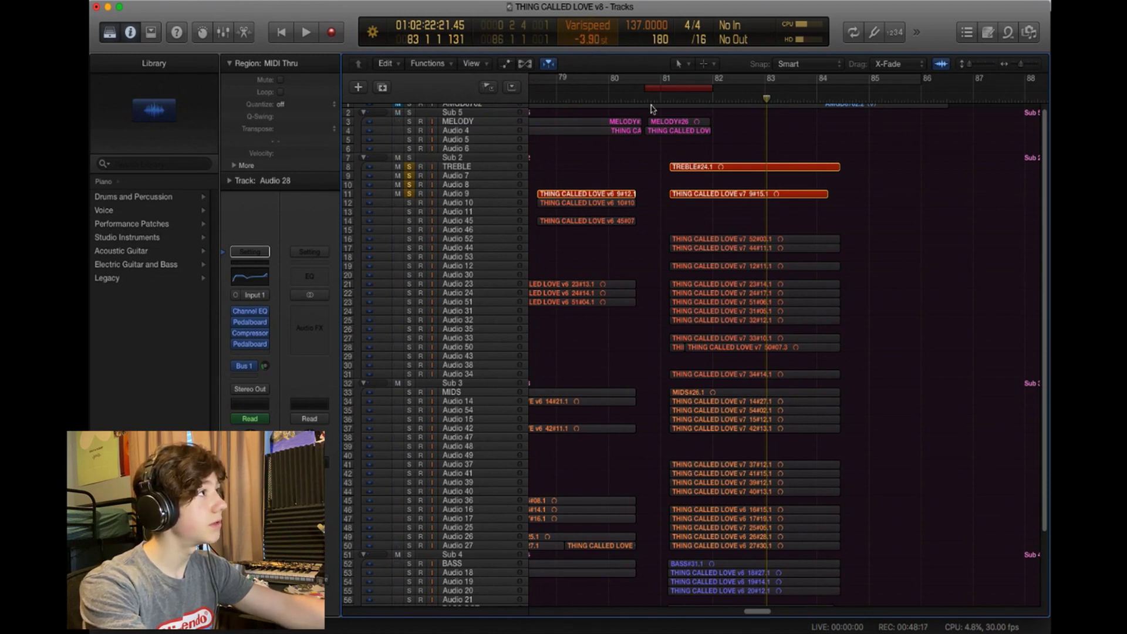
Set Varispeed to +4.00 semitones and play the soloed treble tracks from around bar 81 to bar 81 beat 4
double_click(592, 40)
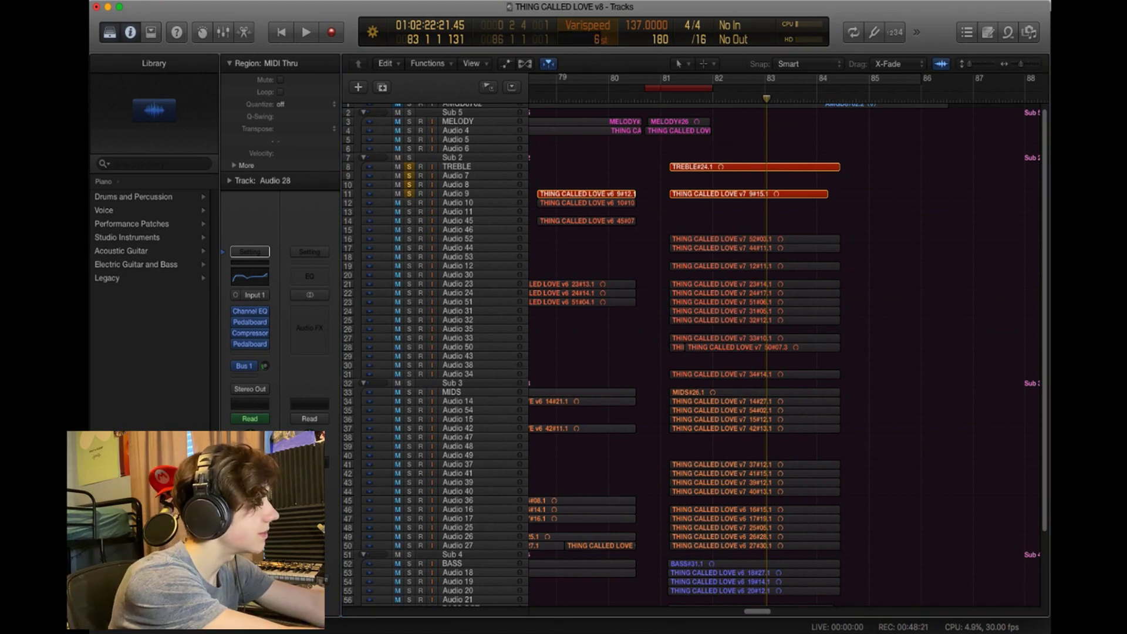
left_click_drag(598, 39, 597, 44)
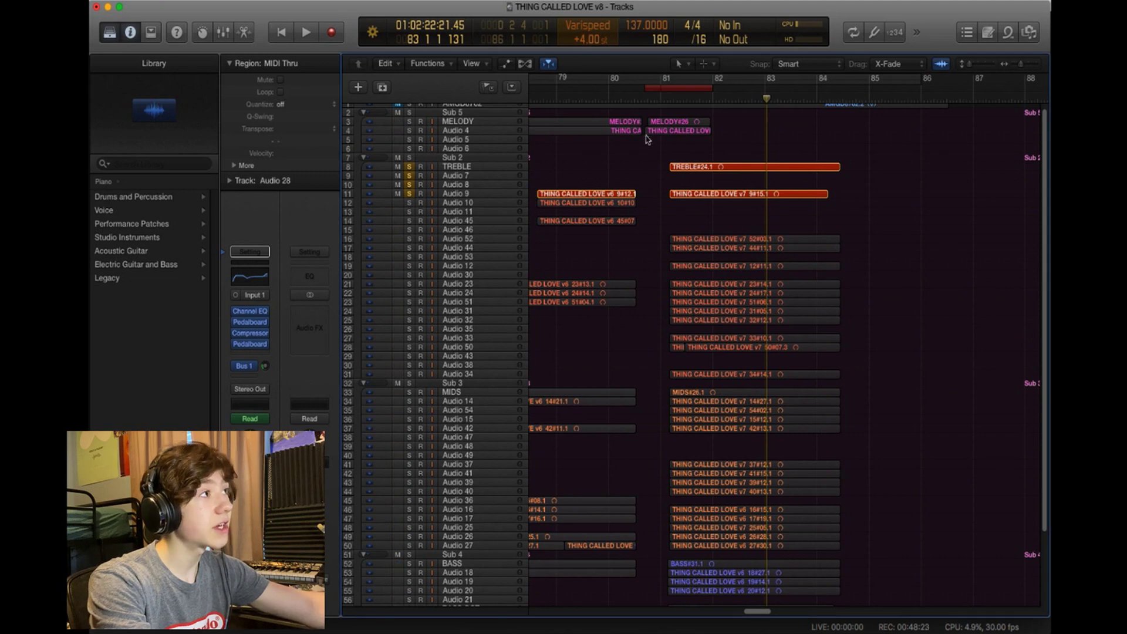
double_click(674, 100)
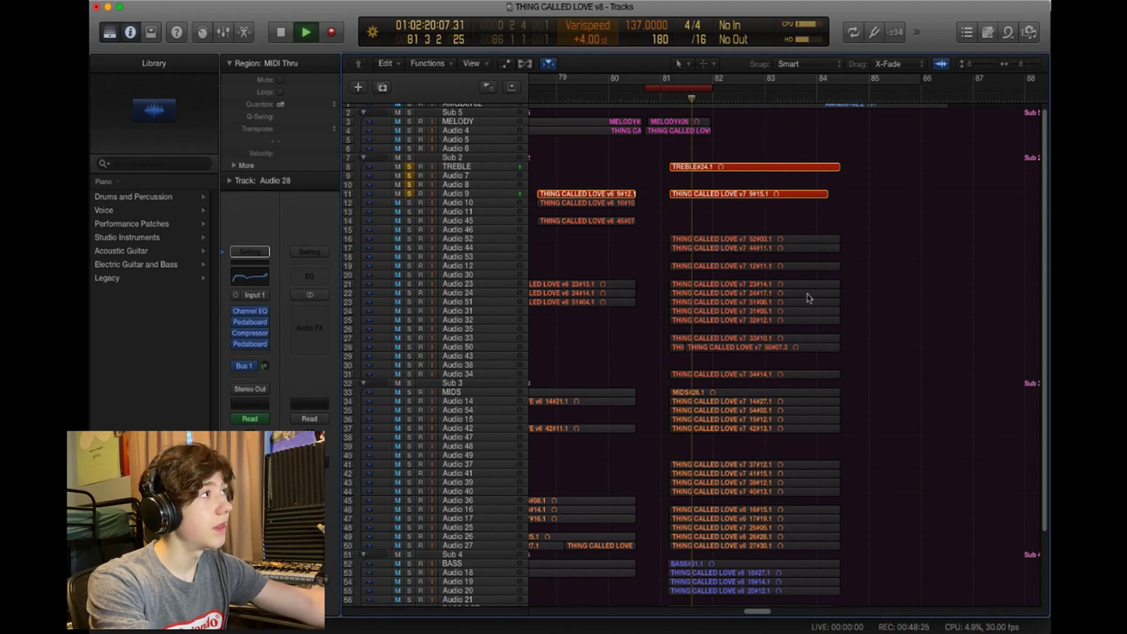
key("space")
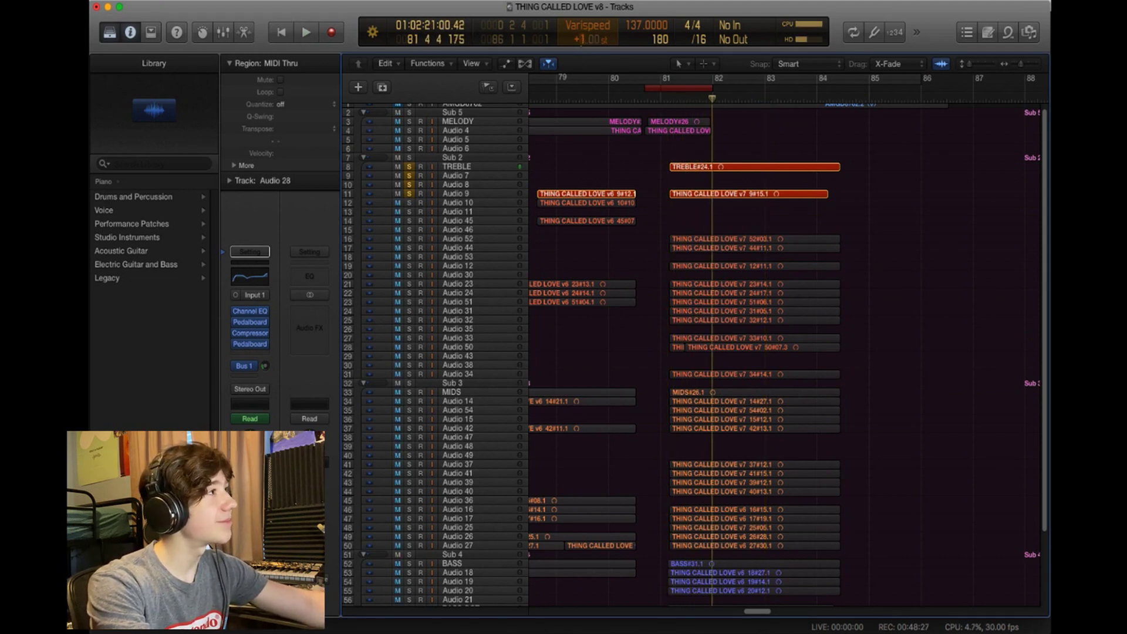
Set Varispeed to -4.00 semitones and play the soloed treble tracks from bar 81 to around bar 82 beat 4
left_click_drag(582, 40, 581, 47)
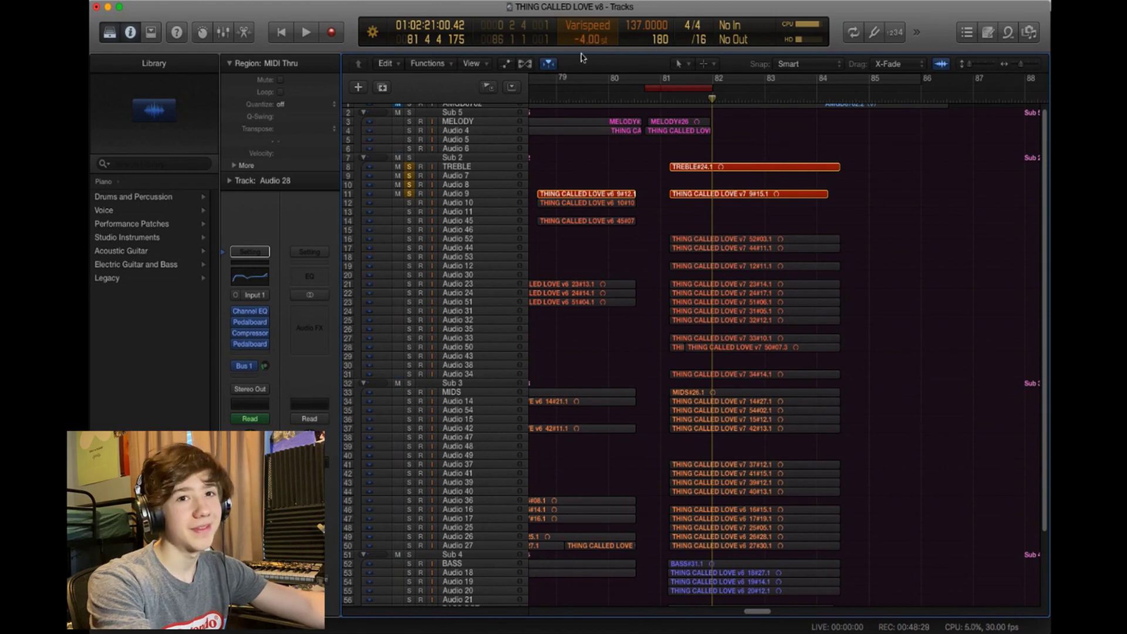
left_click(681, 101)
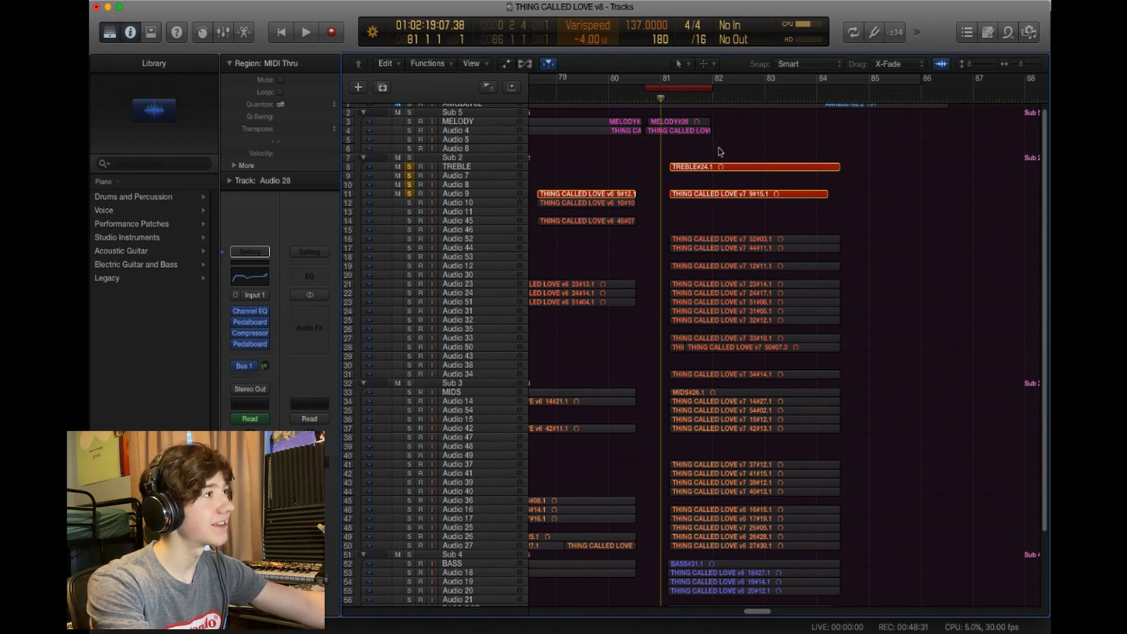
key("space")
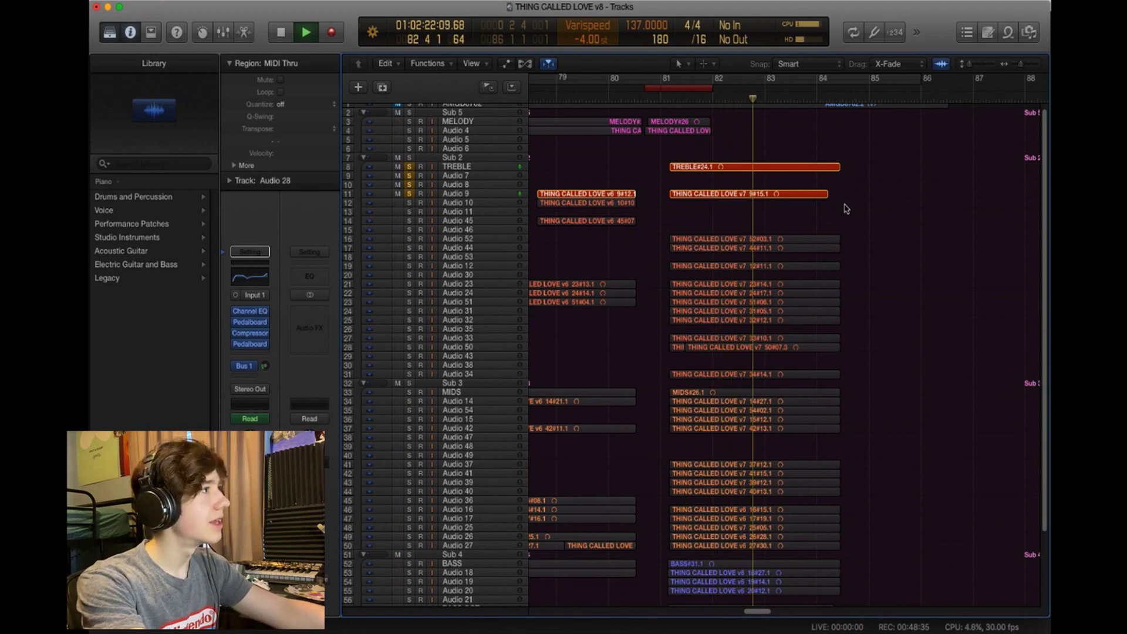
key("space")
Clear all solos and play the full arrangement from around bar 81 with Varispeed still at -4.00 semitones
left_click(409, 175)
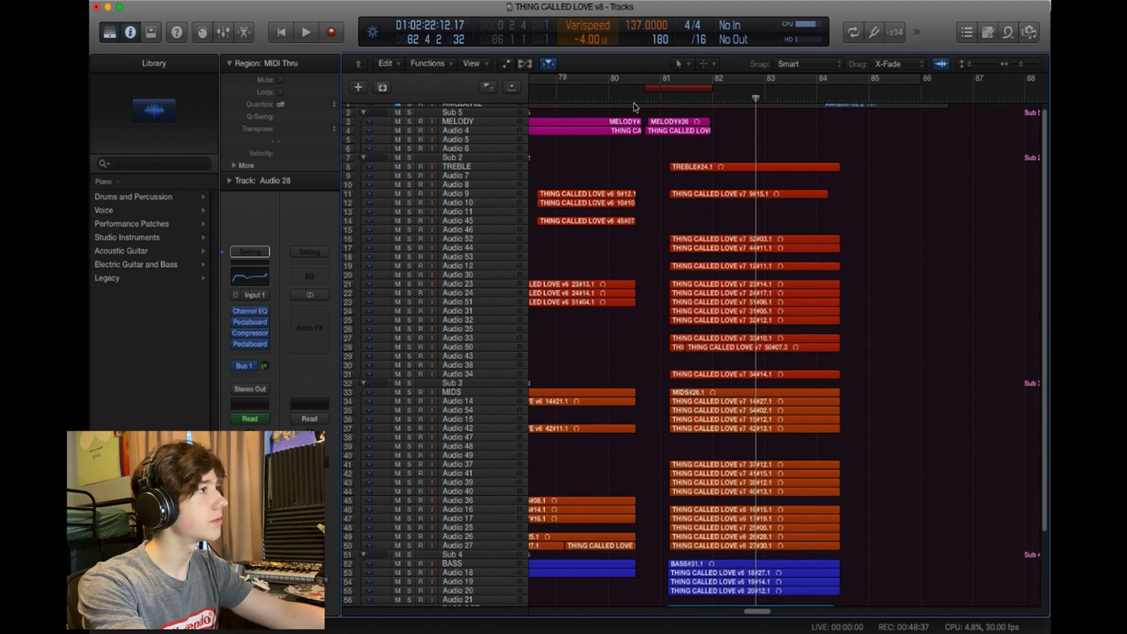
left_click(675, 94)
key("space")
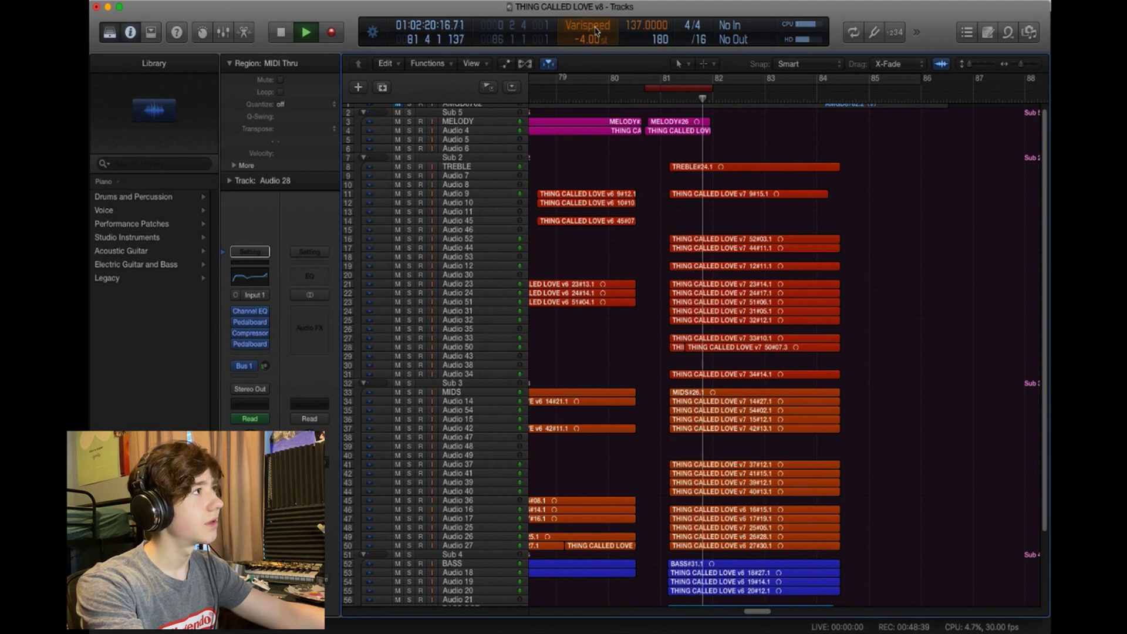
key("space")
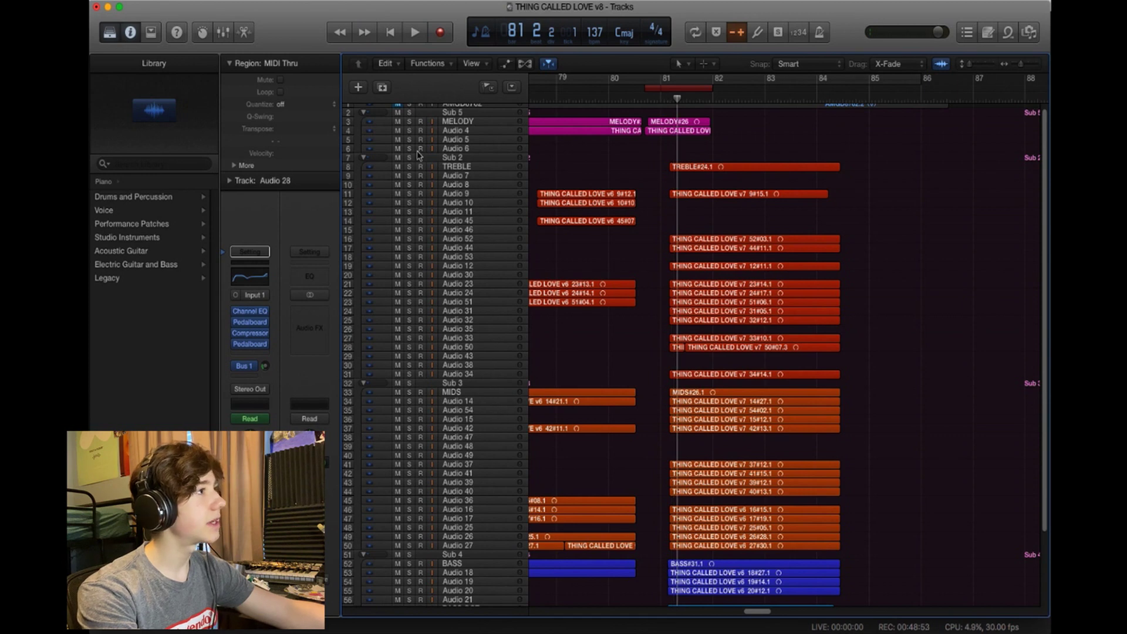
Solo the Sub 2 stack together with TREBLE and Audio 7, and play from bar 81 beat 2 to around bar 82 beat 3
left_click(410, 157)
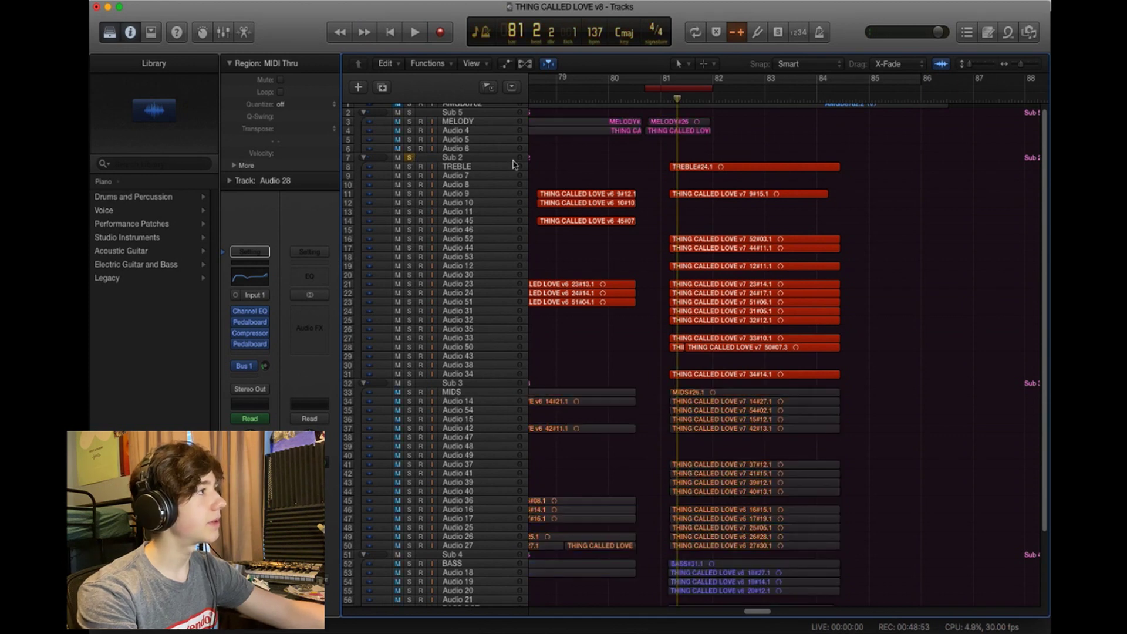
left_click(409, 174)
key("space")
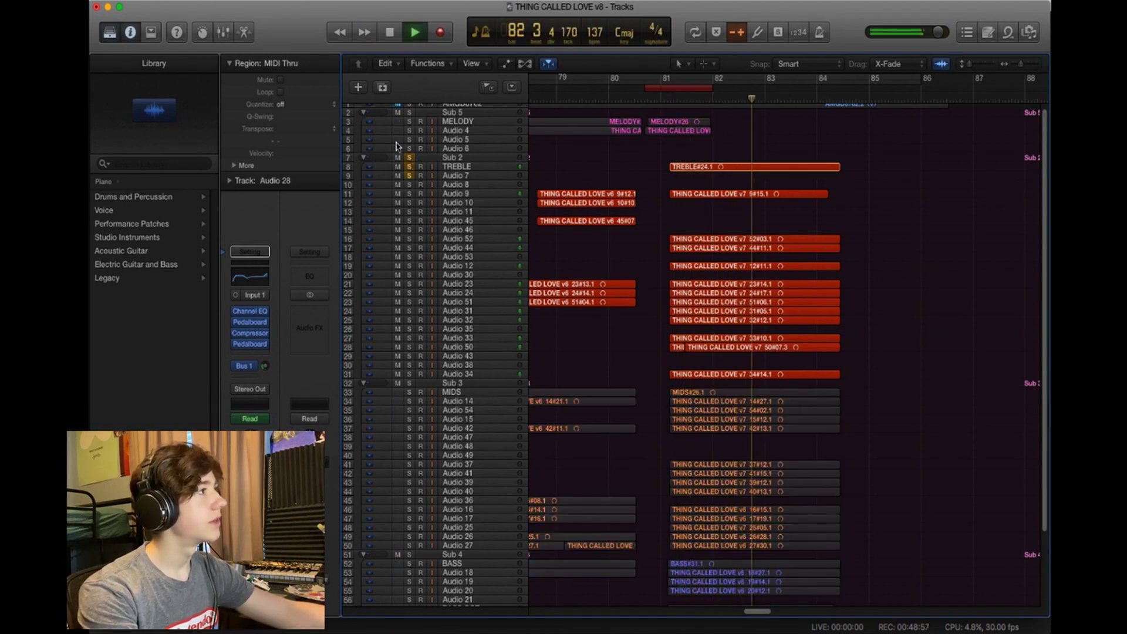
key("space")
Clear all solos with the playhead at bar 81 and briefly select the layered treble, mids and bass regions spanning bars 81 to 84
left_click(410, 159)
left_click(660, 95)
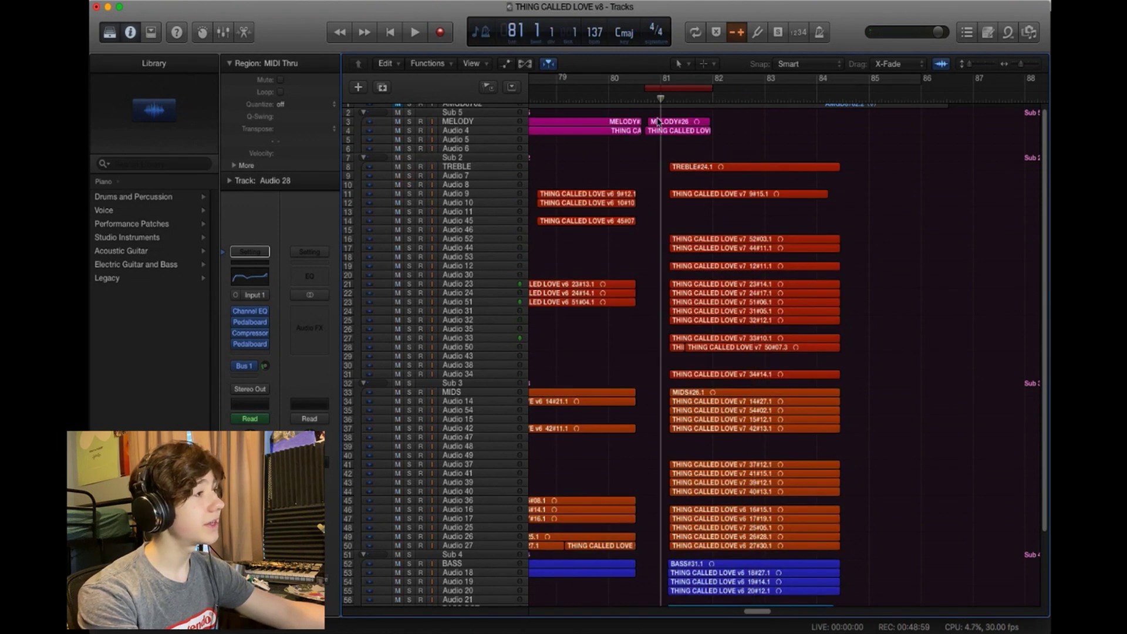
scroll(876, 550, "down", 3)
scroll(869, 546, "down", 4)
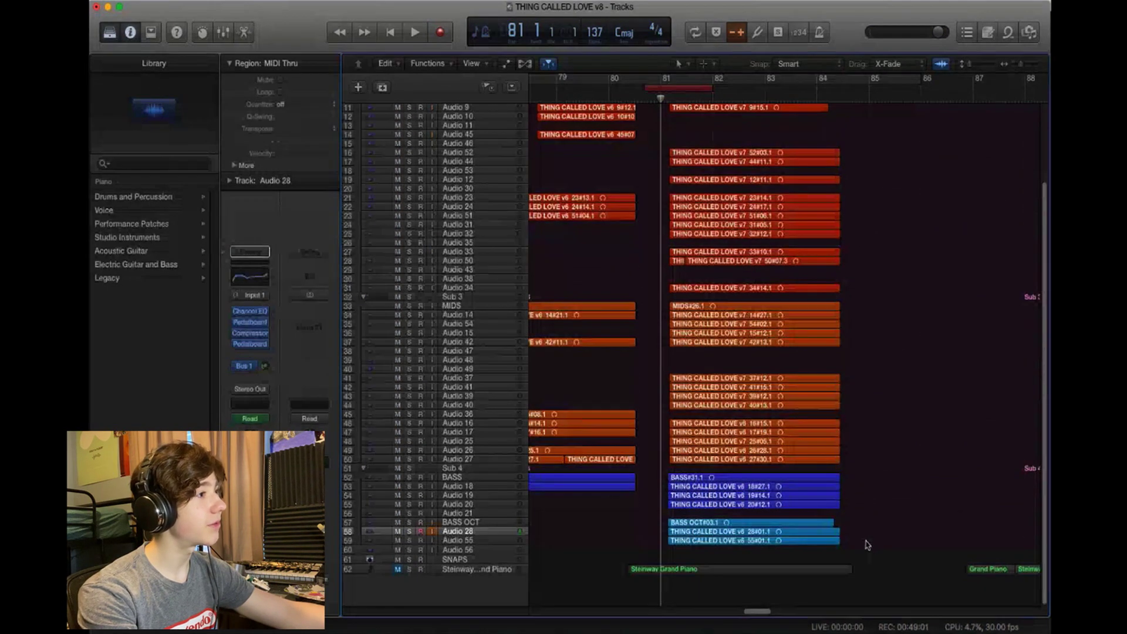
left_click_drag(860, 563, 704, 170)
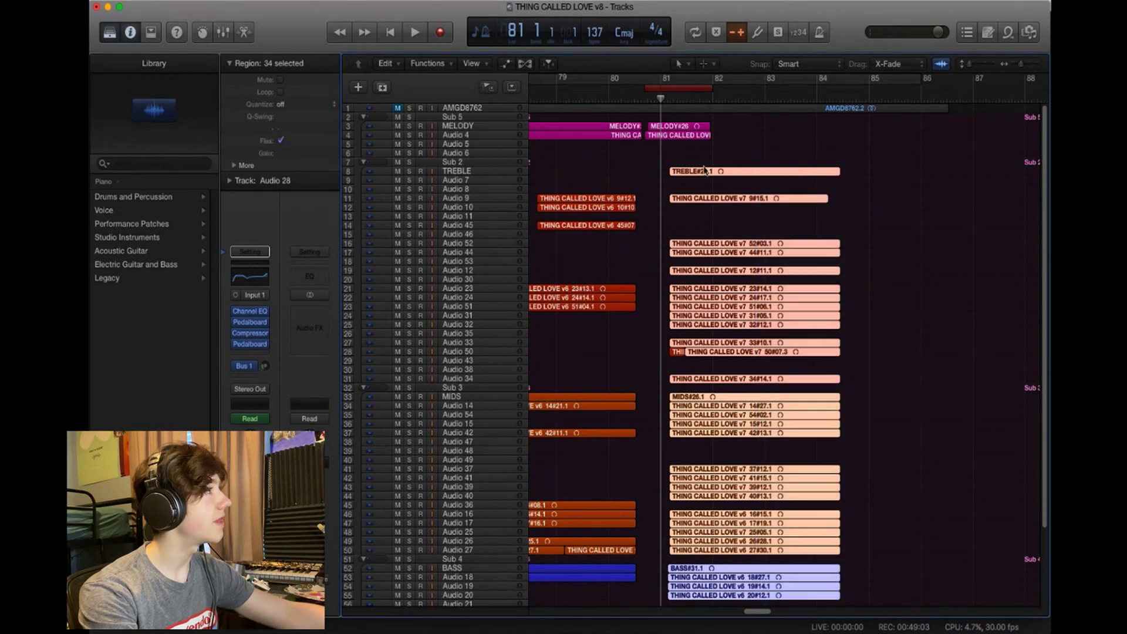
left_click(893, 352)
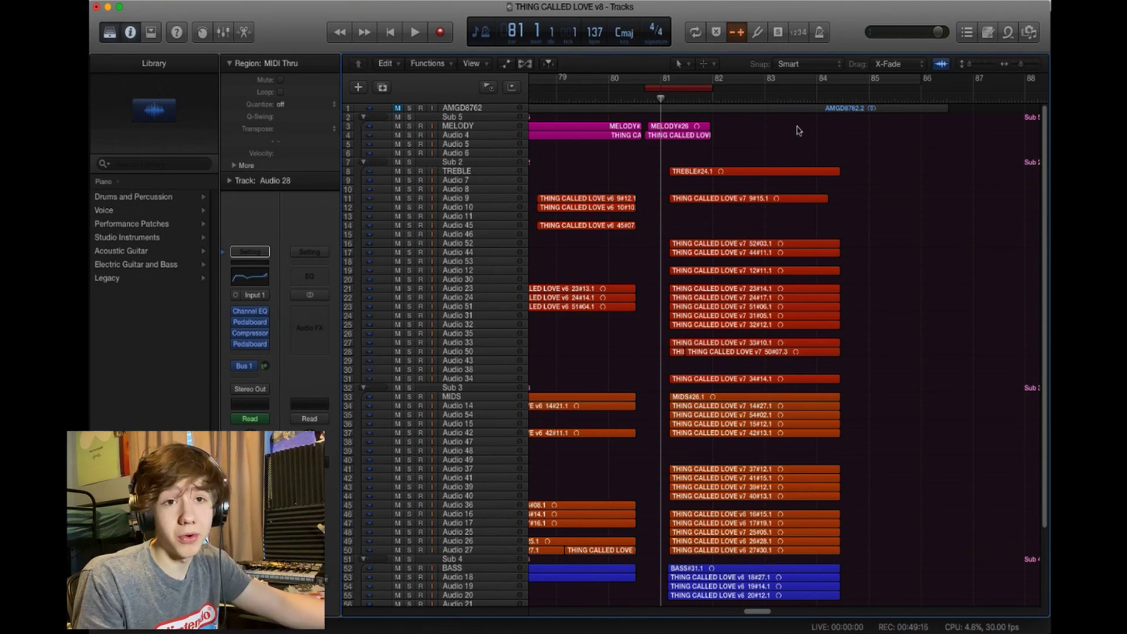
Play the full unsoloed arrangement from bar 81 to around bar 82 beat 3
scroll(765, 177, "down", 5)
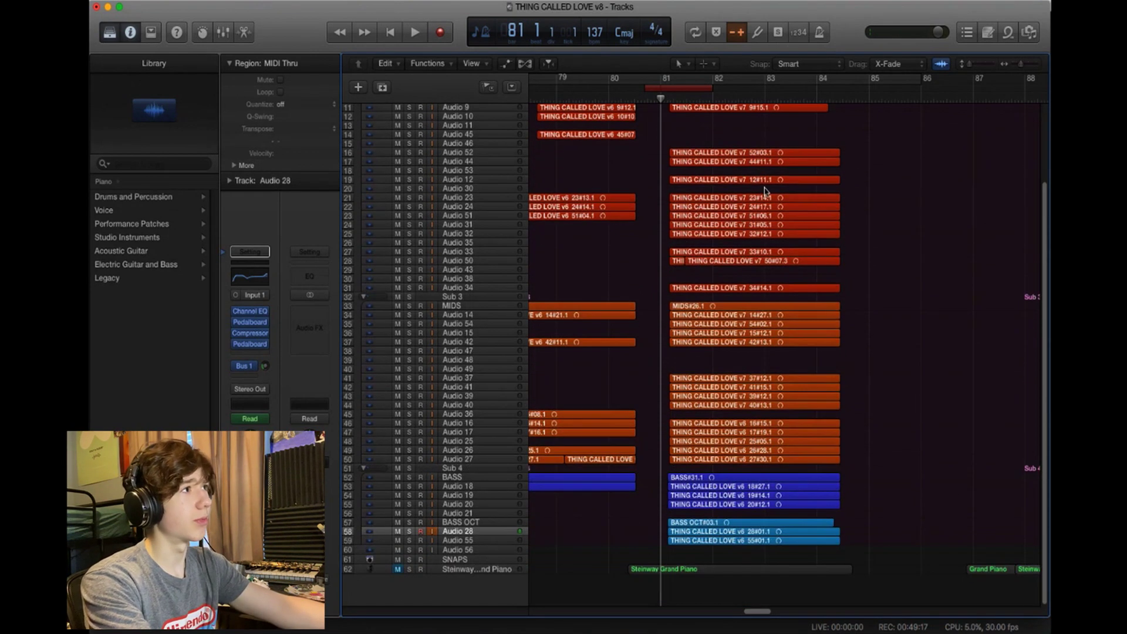
scroll(874, 375, "up", 2)
key("space")
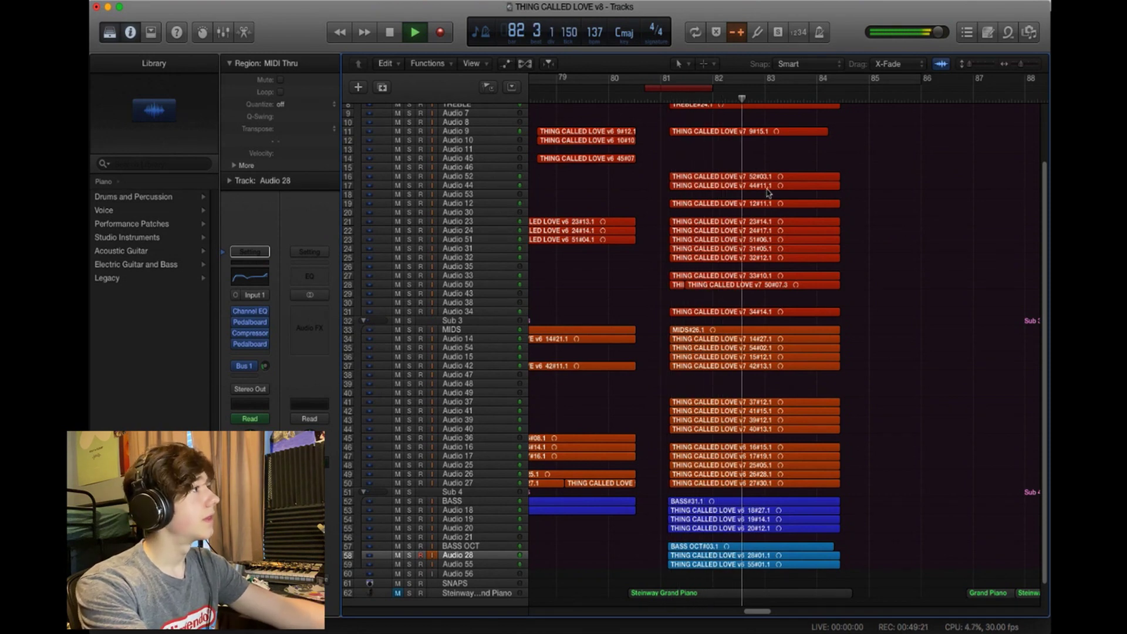
key("space")
Play from around bar 80 to bar 84 with Sub 2 soloed, adding Sub 3 and Sub 4 to the solo during playback
scroll(483, 241, "up", 3)
left_click(409, 162)
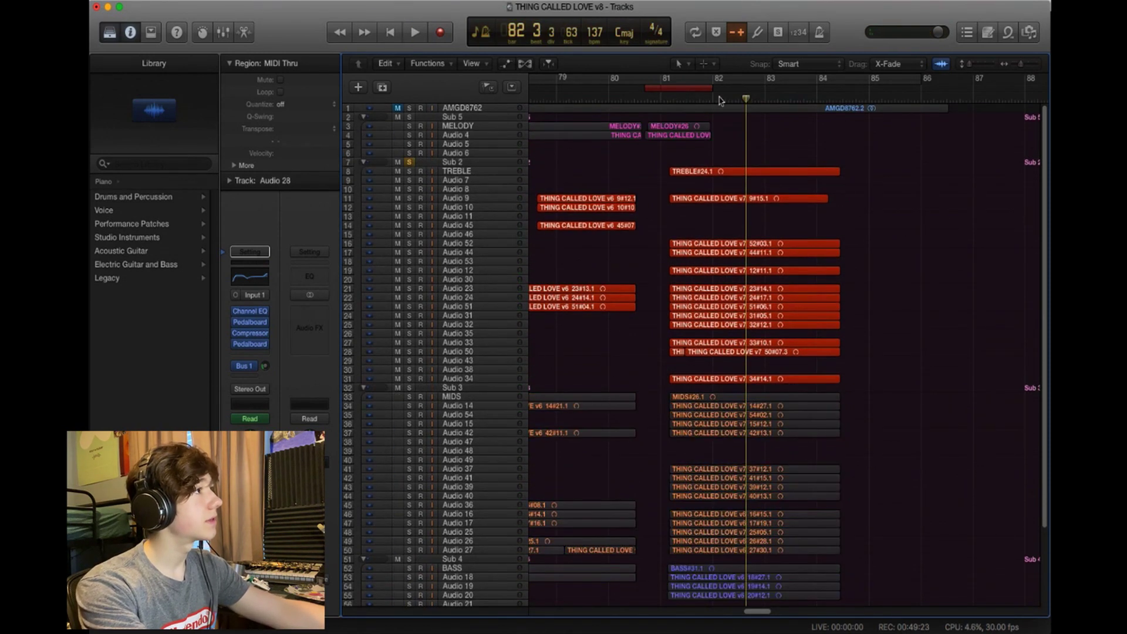
key("space")
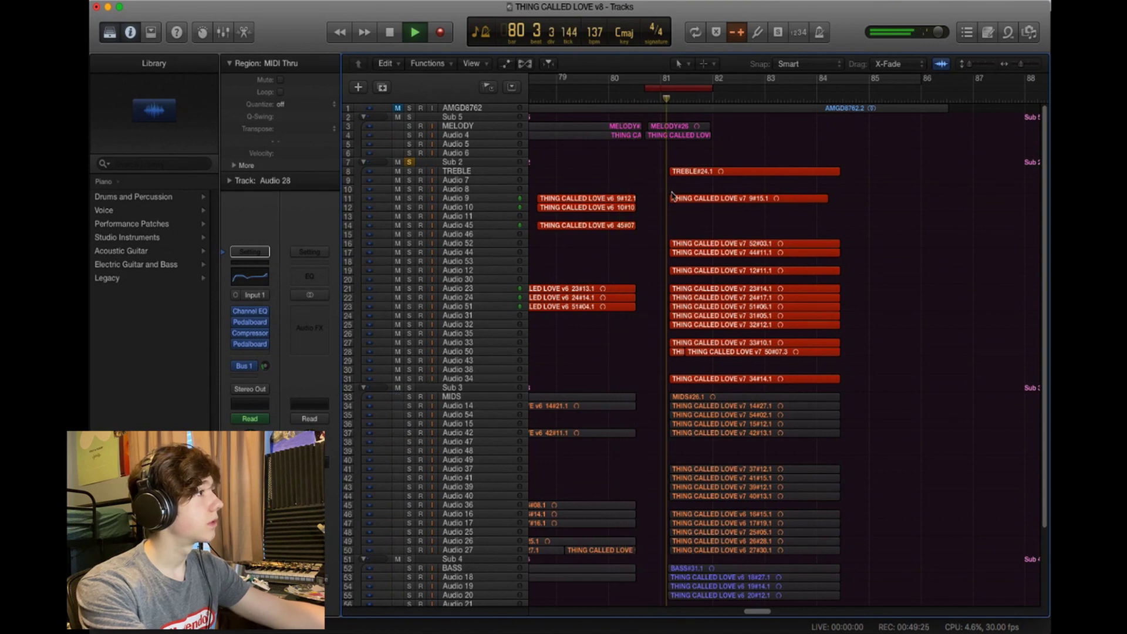
left_click(409, 387)
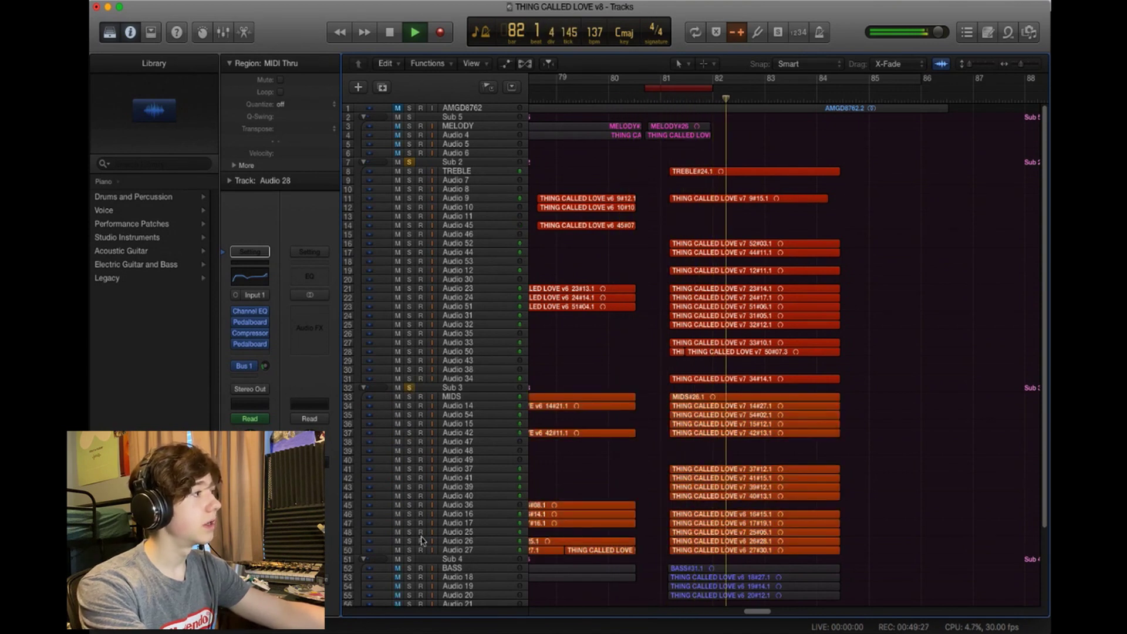
left_click(410, 559)
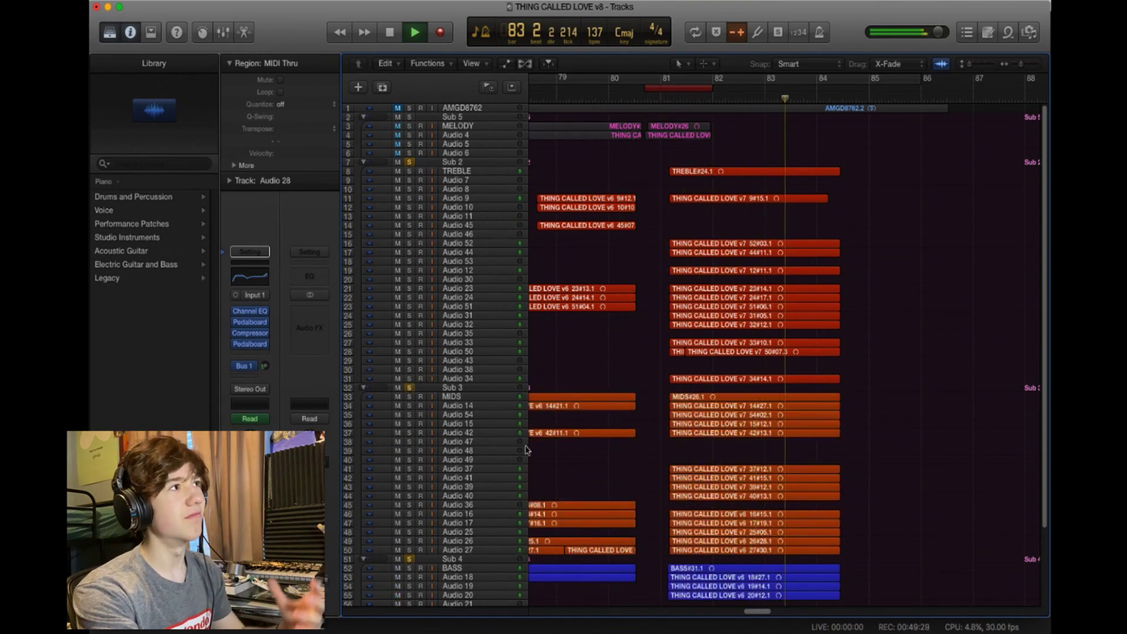
key("space")
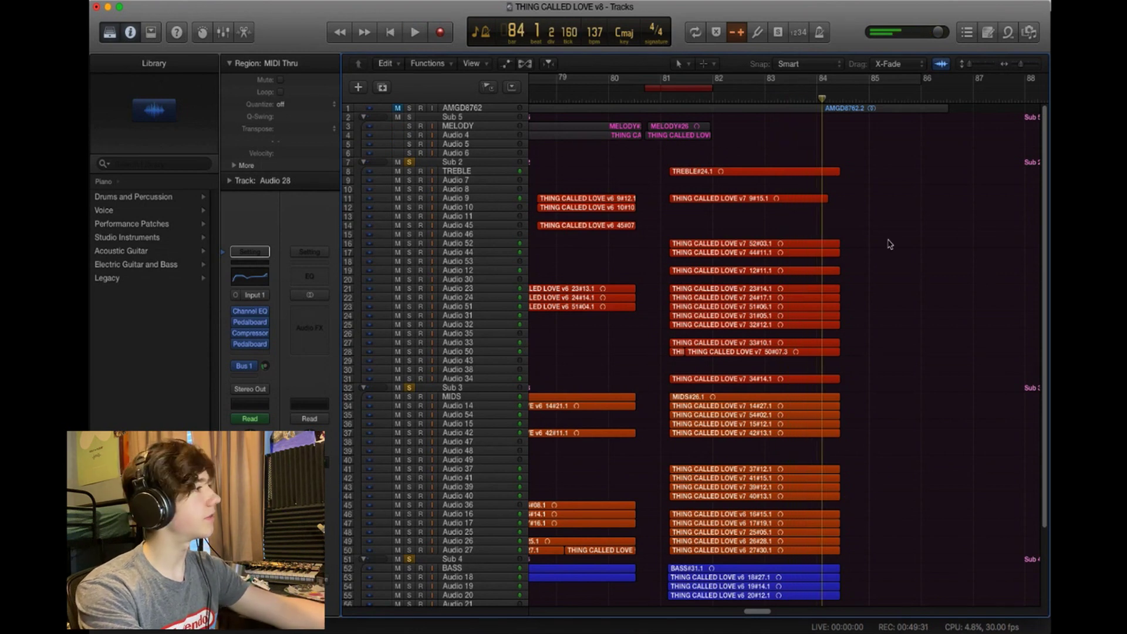
Clear the Sub 2, Sub 3 and Sub 4 solos and play the full arrangement up to around bar 80 beat 3
left_click(410, 162)
left_click(410, 388)
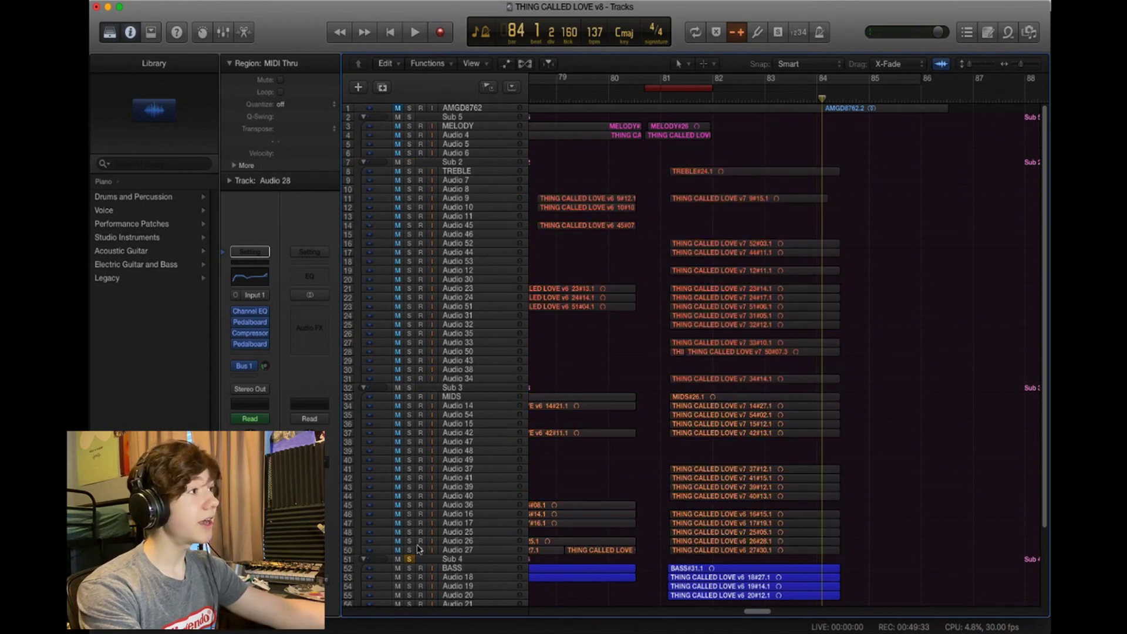
left_click(410, 559)
scroll(963, 278, "down", 5)
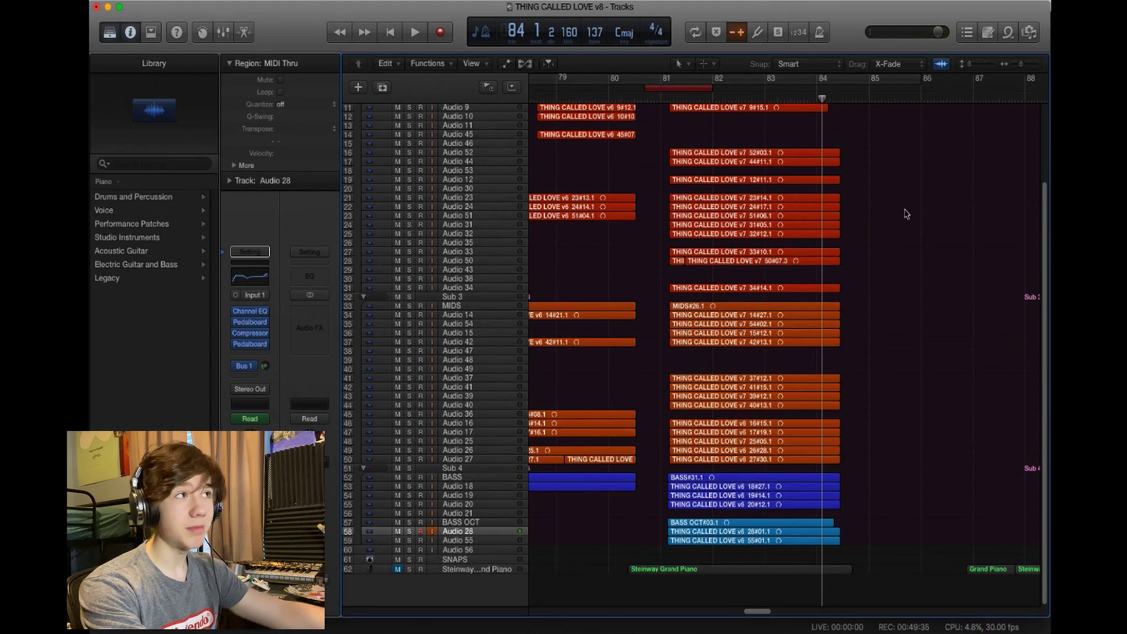
left_click_drag(822, 138, 639, 147)
key("space")
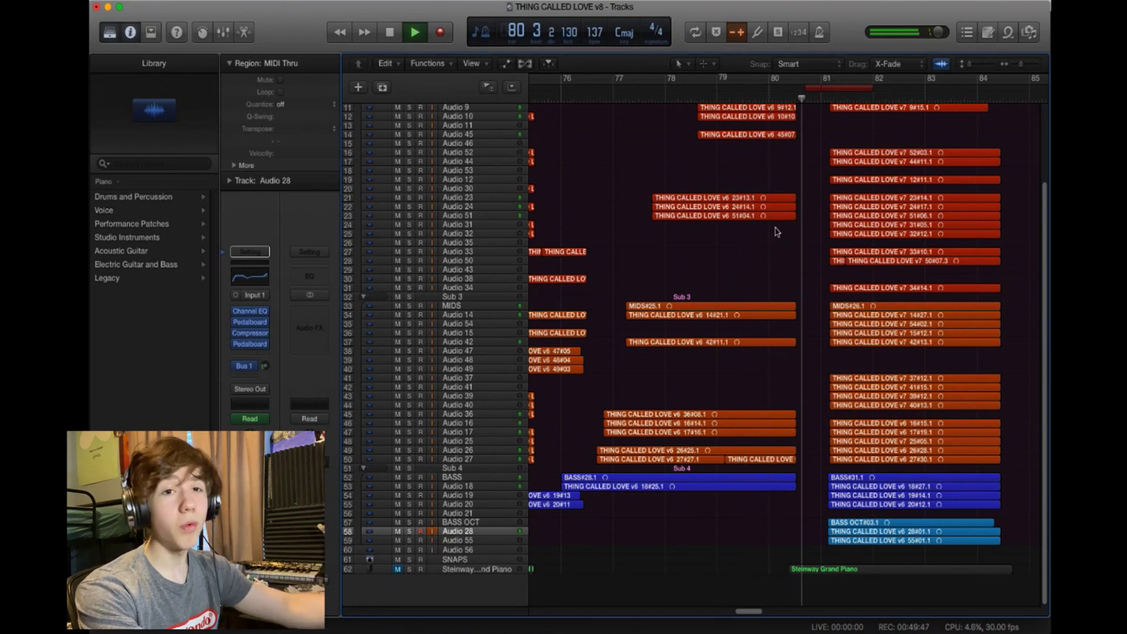
key("space")
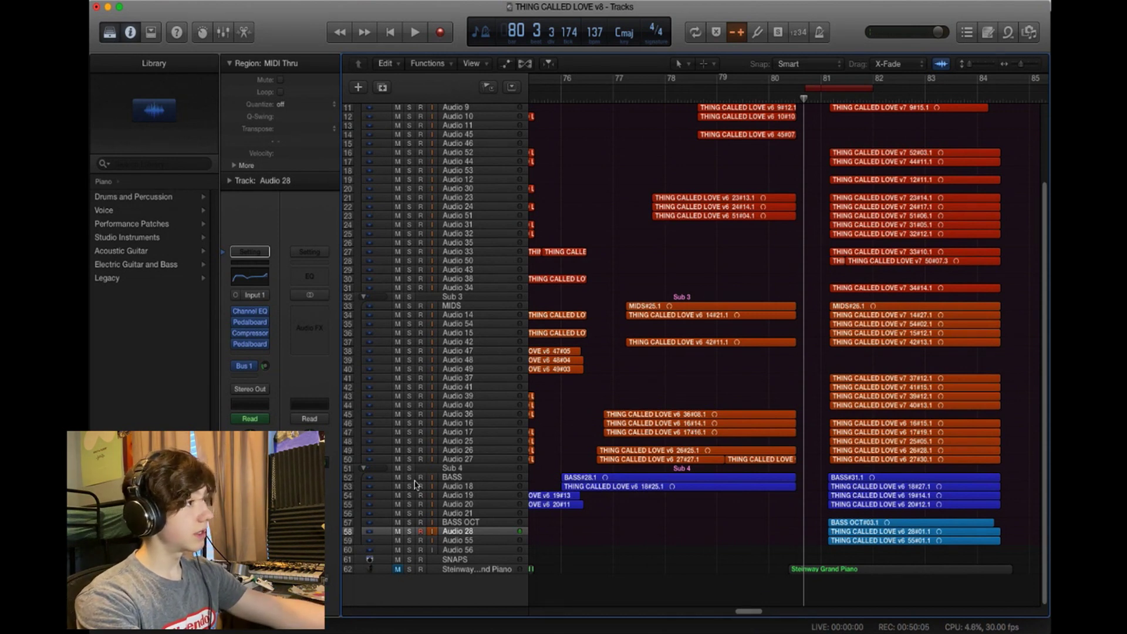
Solo BASS and Audio 18 and play their bass part around bar 77
left_click_drag(411, 485, 409, 477)
key("space")
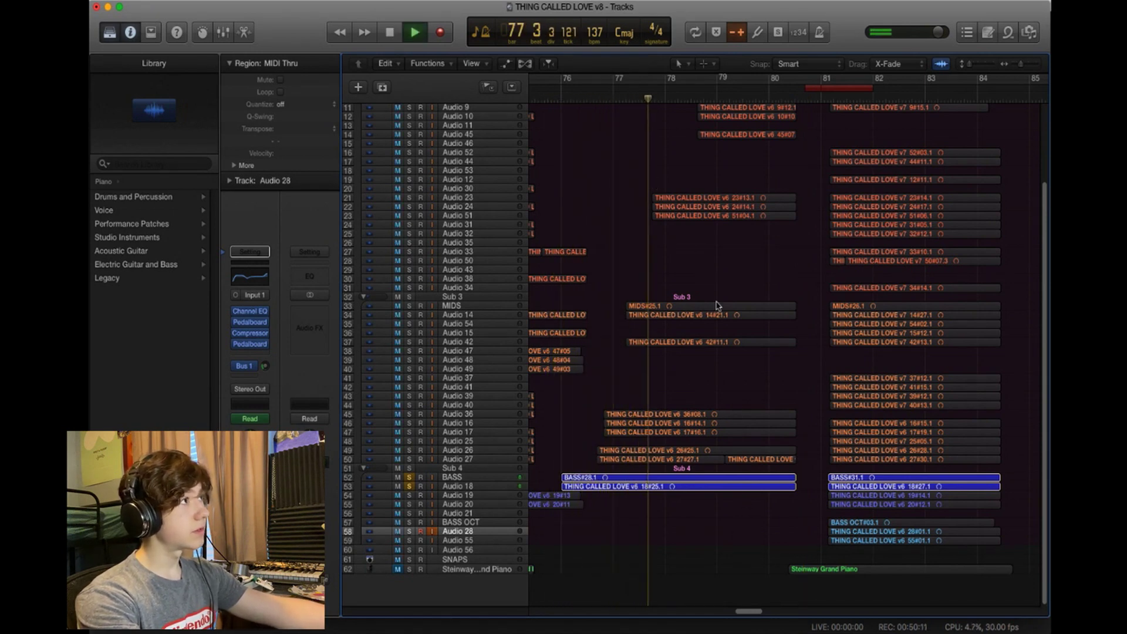
key("space")
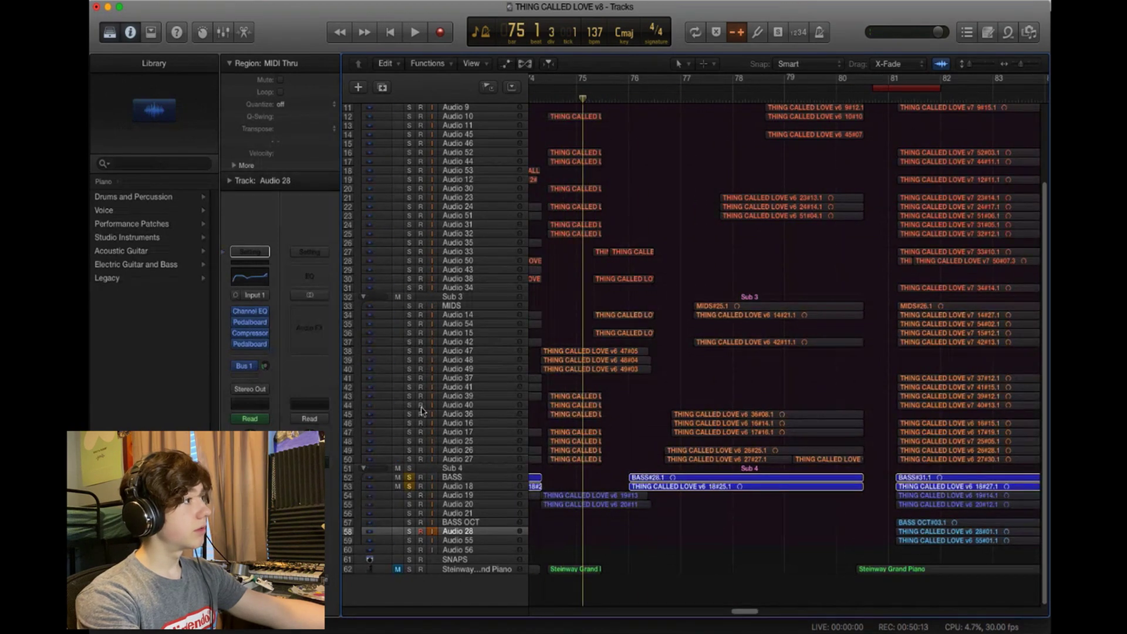
Clear the solos and view the notes of the Steinway Grand Piano region at bar 75 in the Piano Roll, closing the editor again
key("super+a")
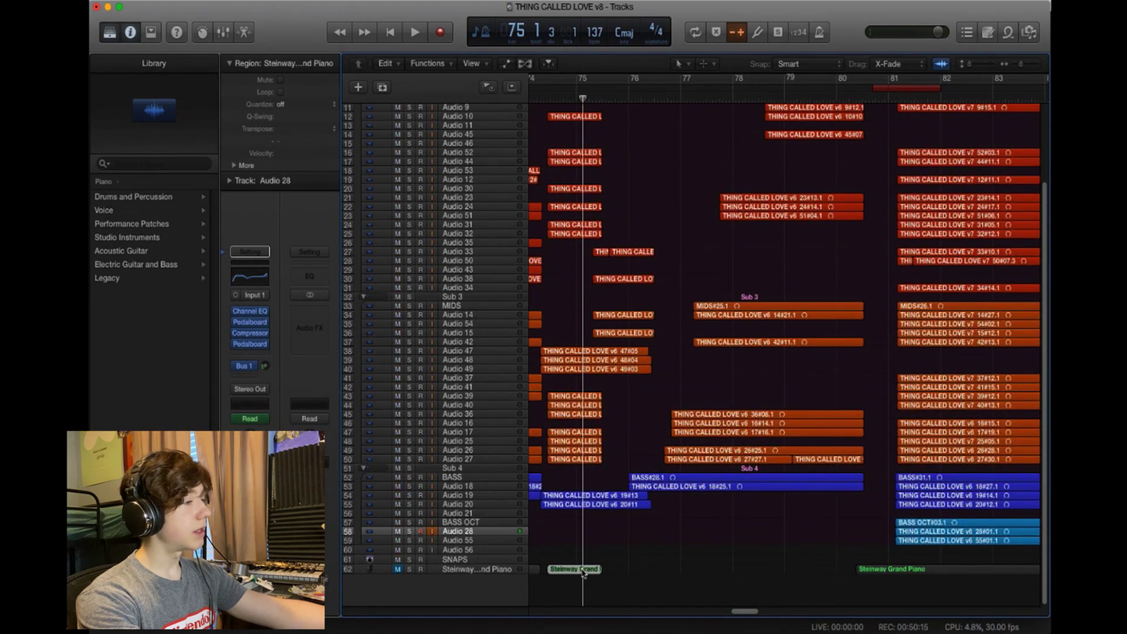
double_click(583, 570)
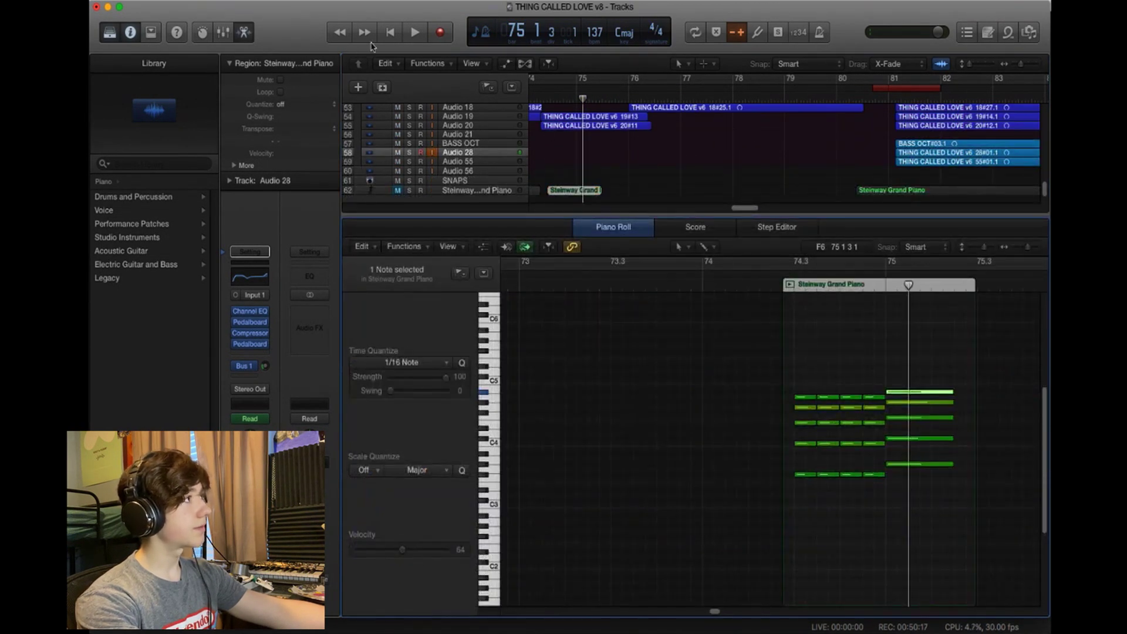
left_click(243, 34)
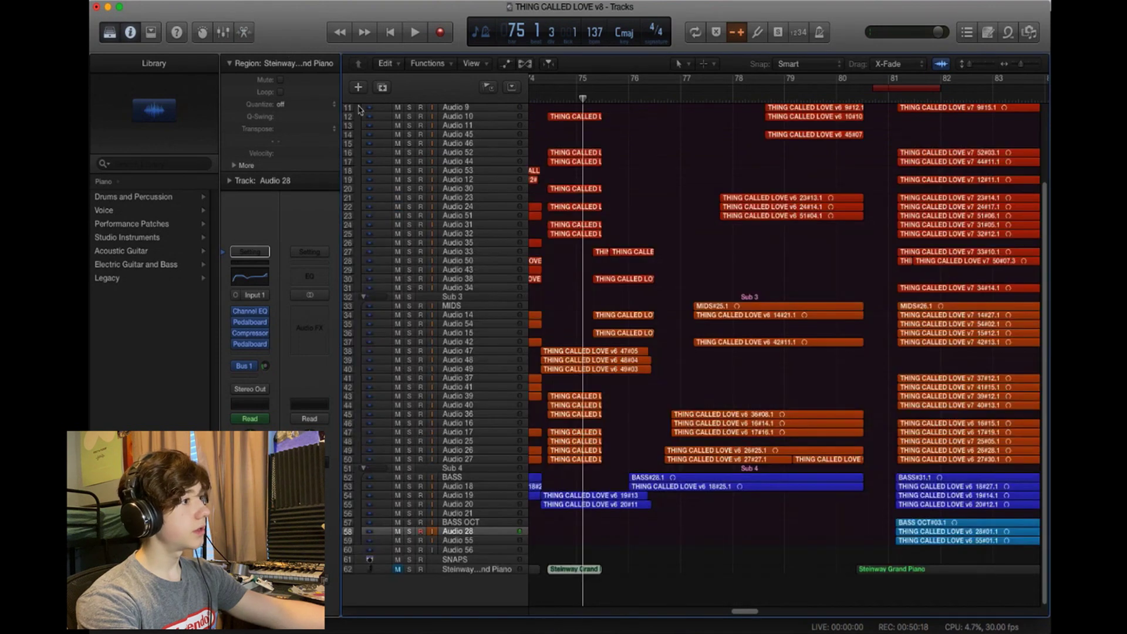
View the notes of the Steinway Grand Piano region starting at bar 80 in the Piano Roll, closing the editor and deselecting the region
double_click(888, 570)
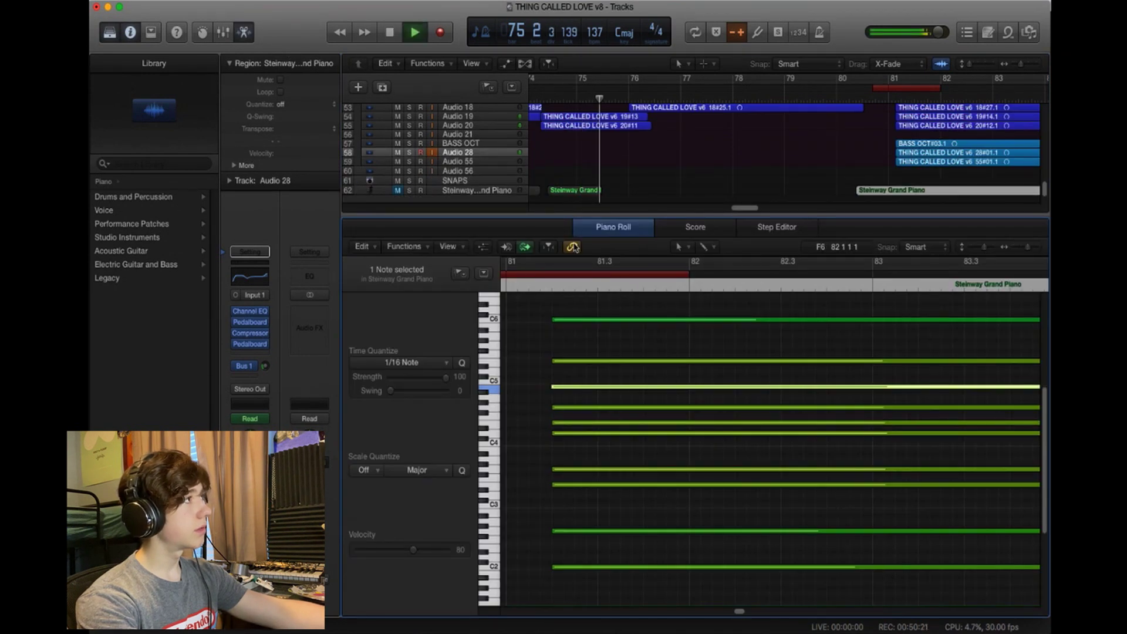
left_click(244, 32)
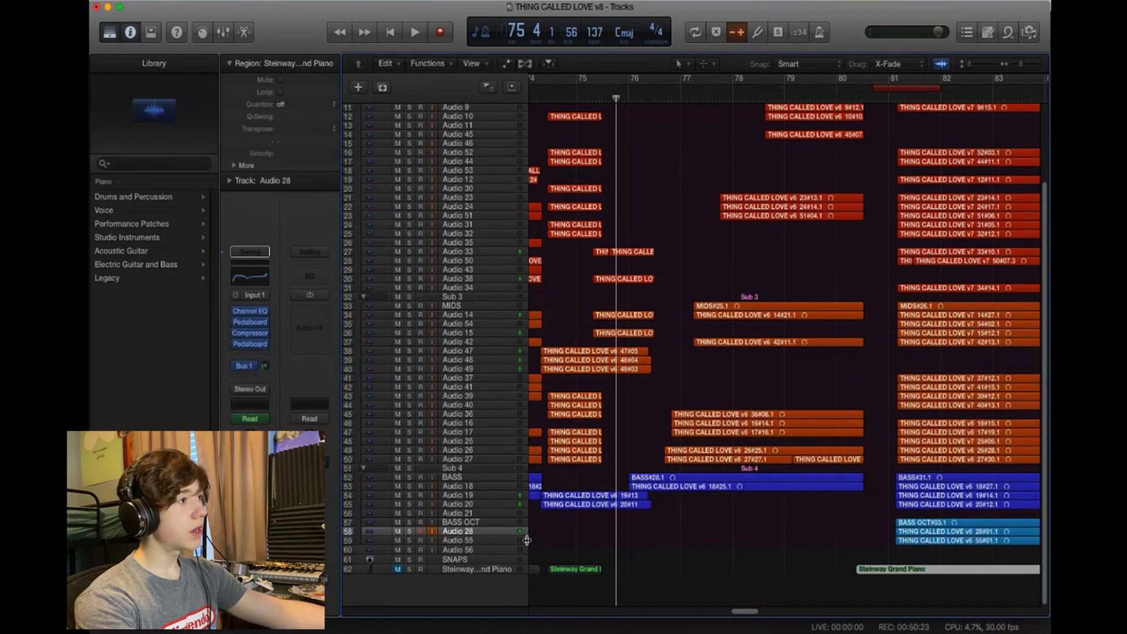
left_click(674, 509)
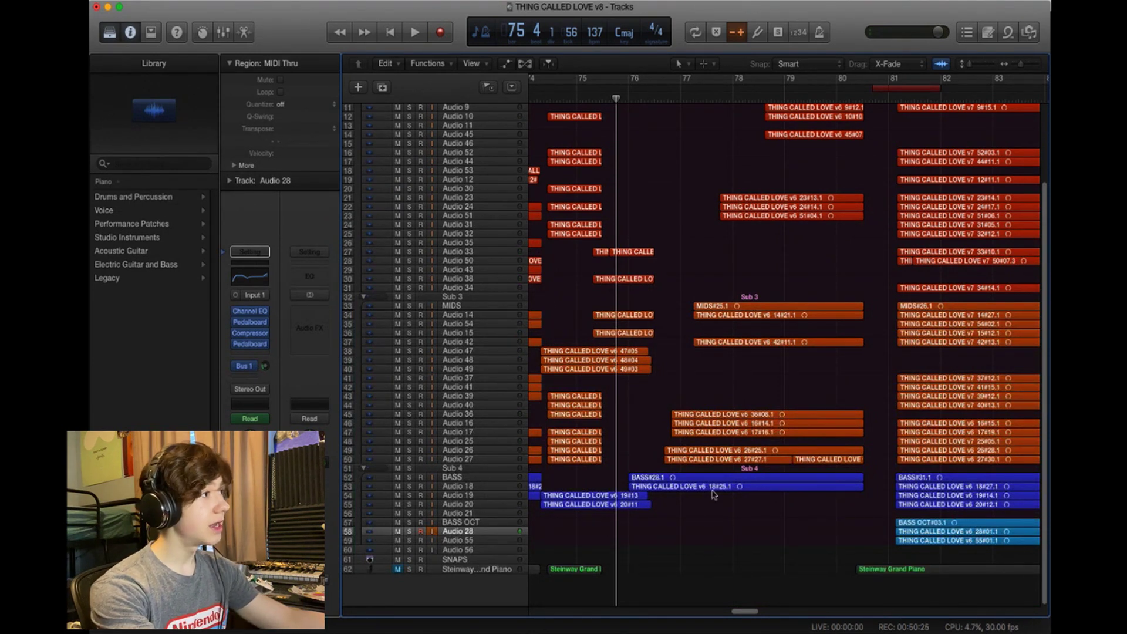
Play the full arrangement from bar 79 beat 4 to around bar 80 beat 2
left_click(822, 91)
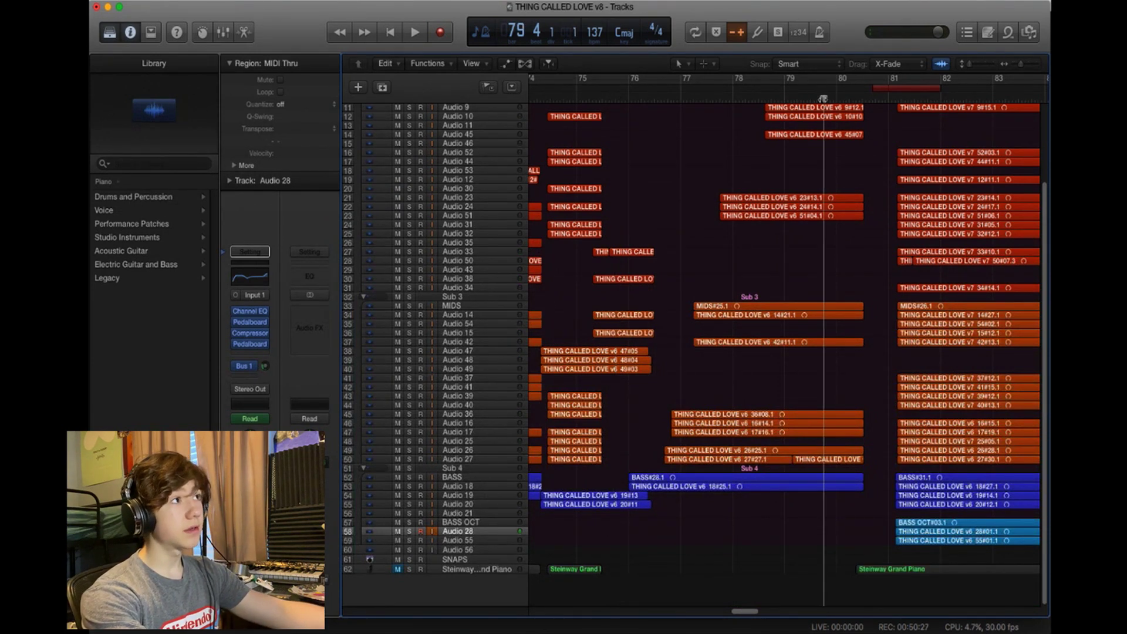
key("space")
key("space")
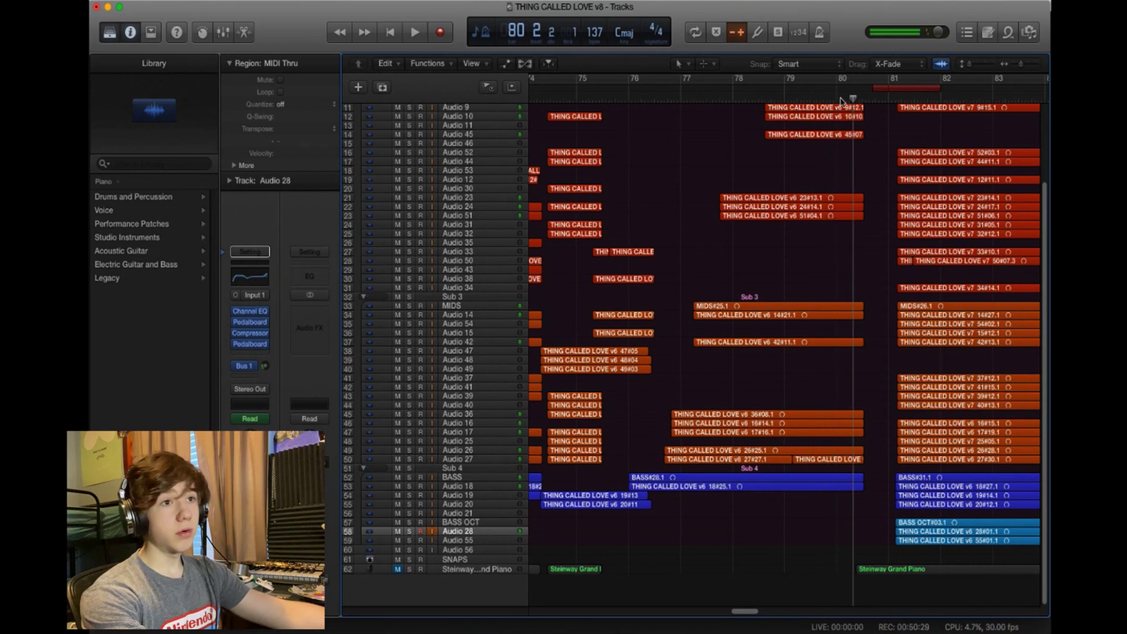
Solo BASS and Audio 18 and play their bass part around bar 79 beat 4
left_click_drag(410, 487, 409, 477)
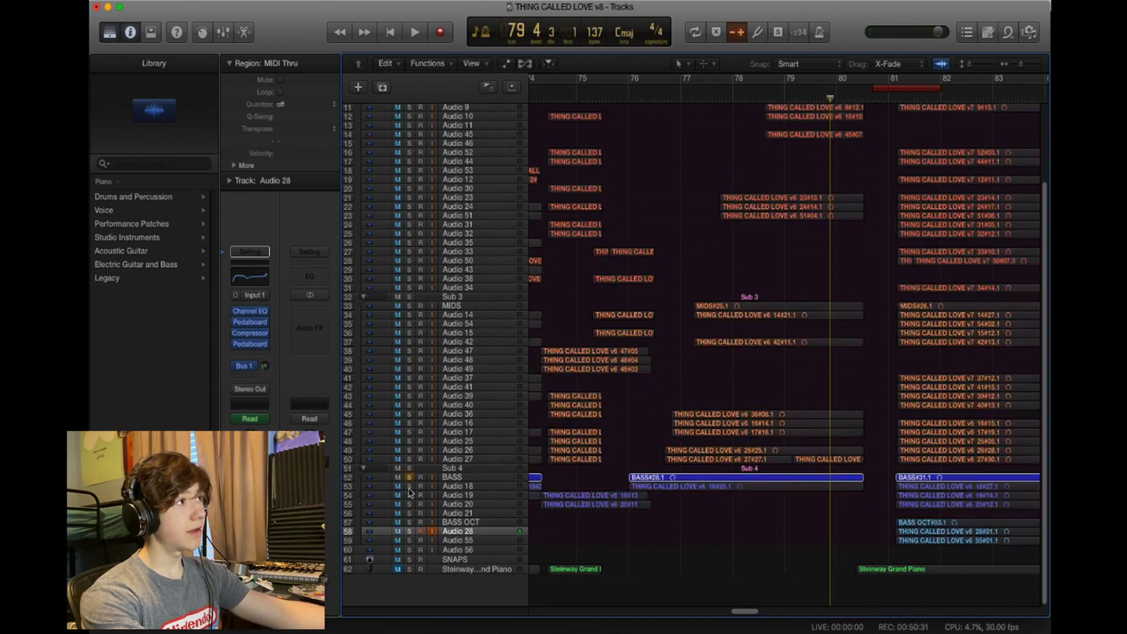
key("space")
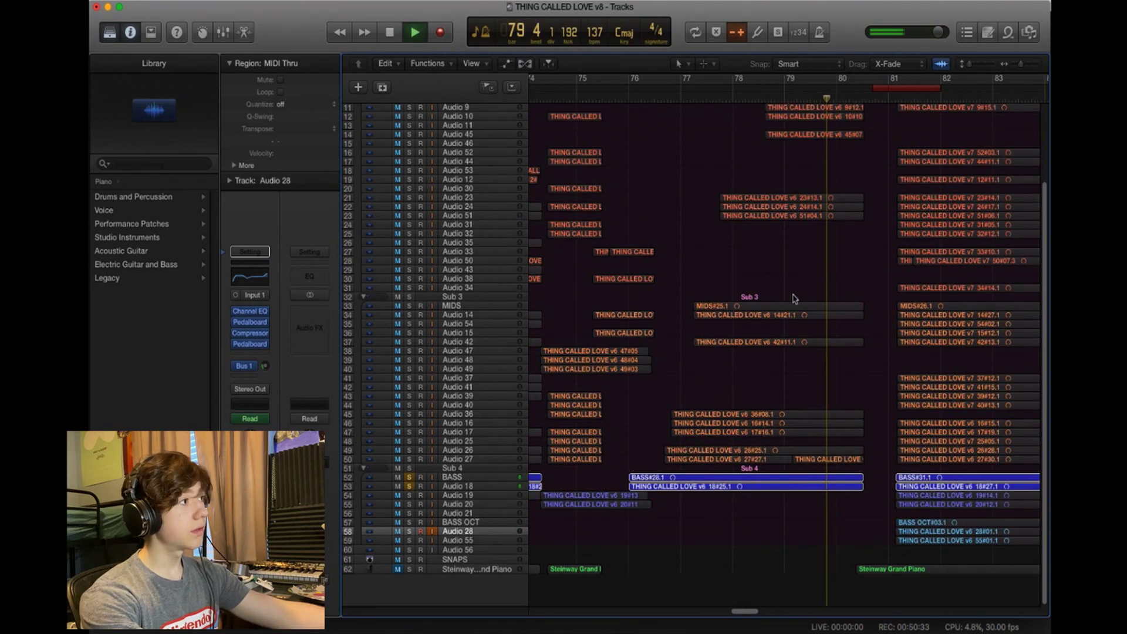
key("space")
Add Audio 26 and Audio 27 to the bass solo and play the passage between bars 79 and 80 repeatedly
left_click_drag(409, 456, 409, 450)
key("space")
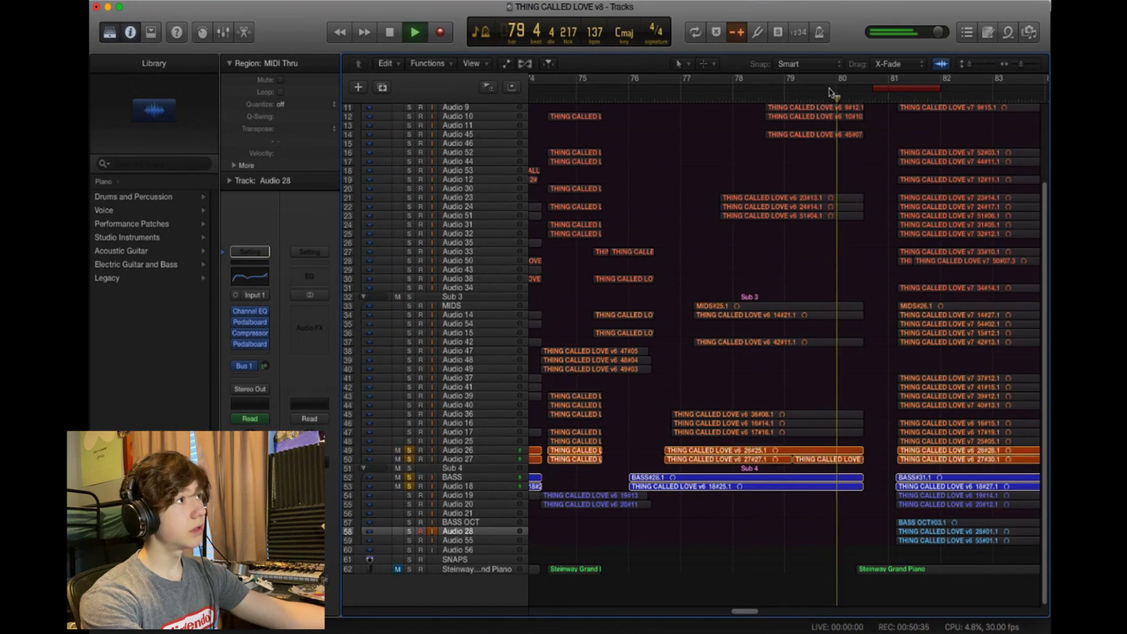
key("space")
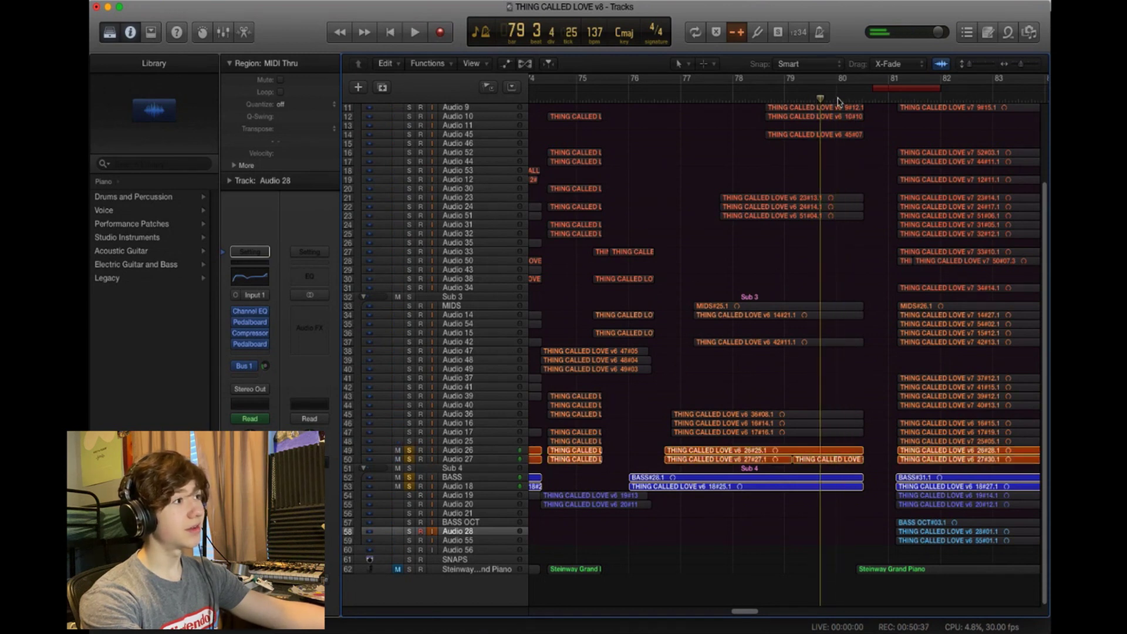
key("space")
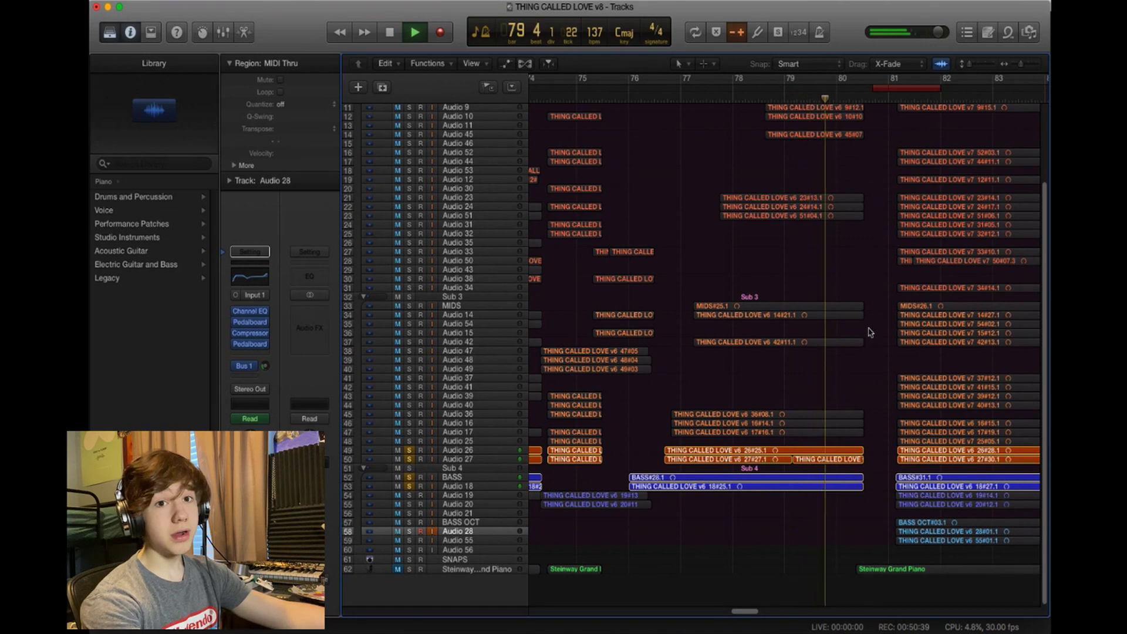
key("space")
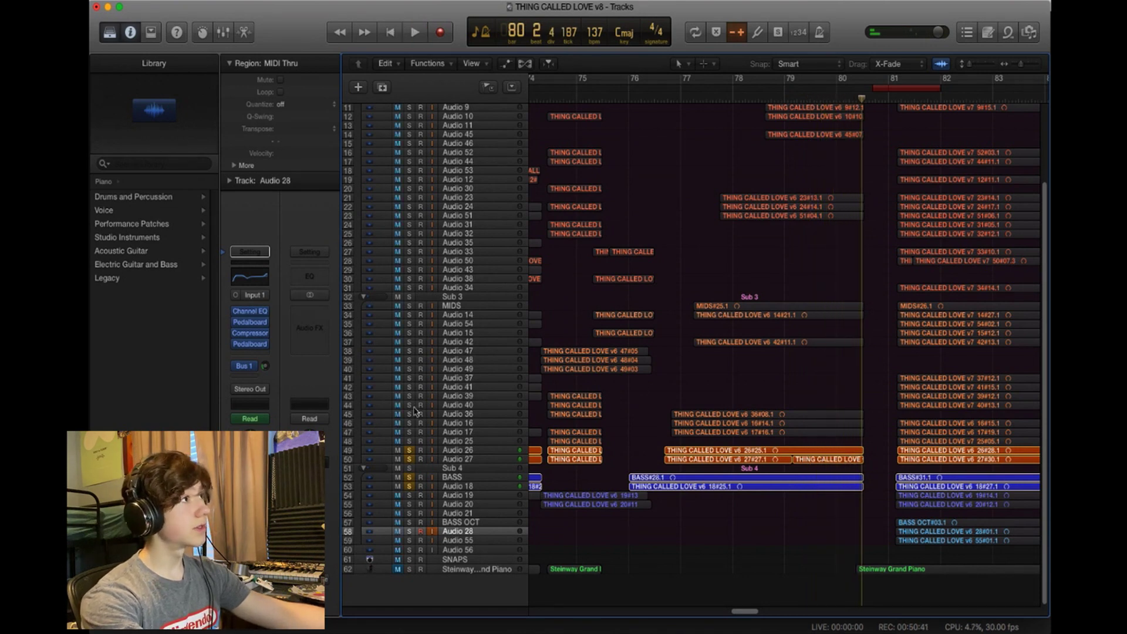
left_click(820, 99)
key("space")
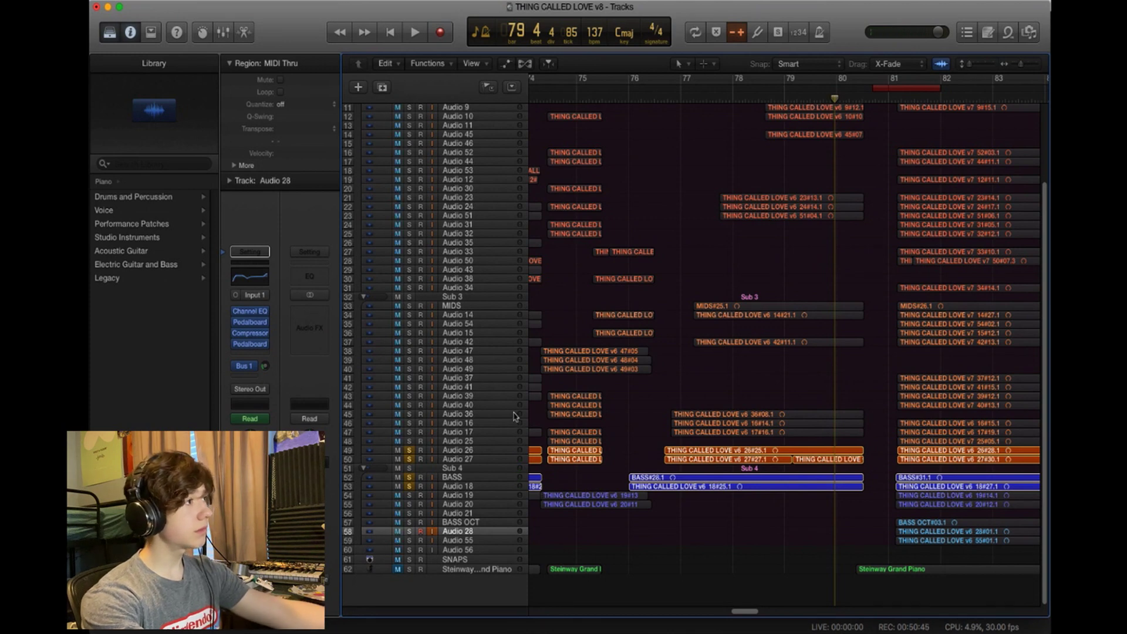
Add Audio 16, Audio 17 and Audio 36 to the solo and play from around bar 79 to bar 80
left_click_drag(410, 424, 410, 437)
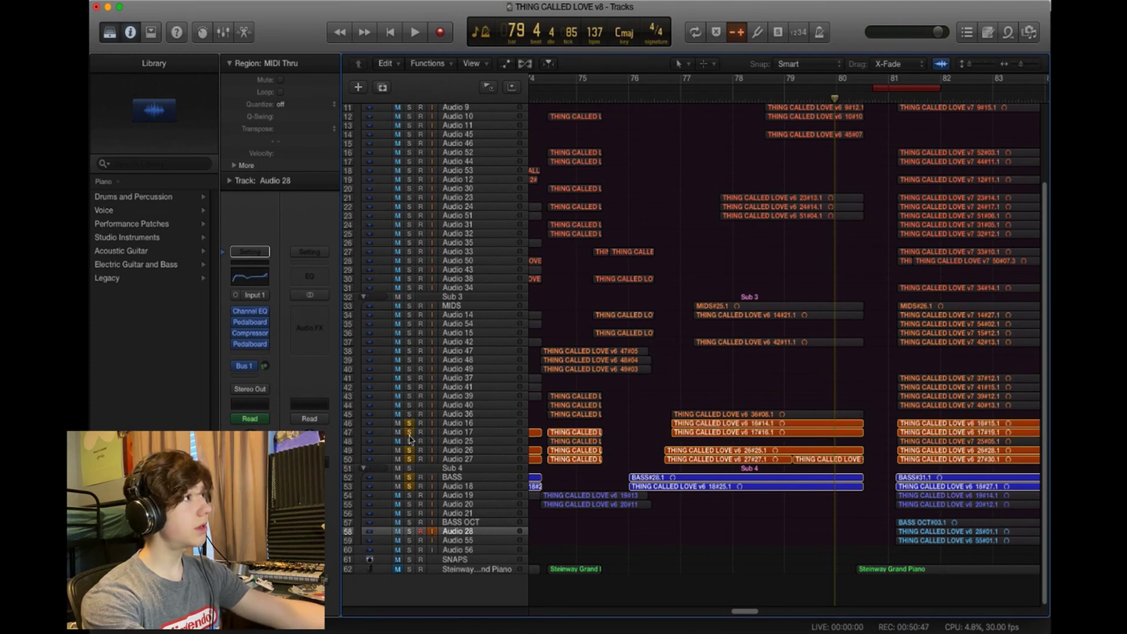
key("space")
key("comma")
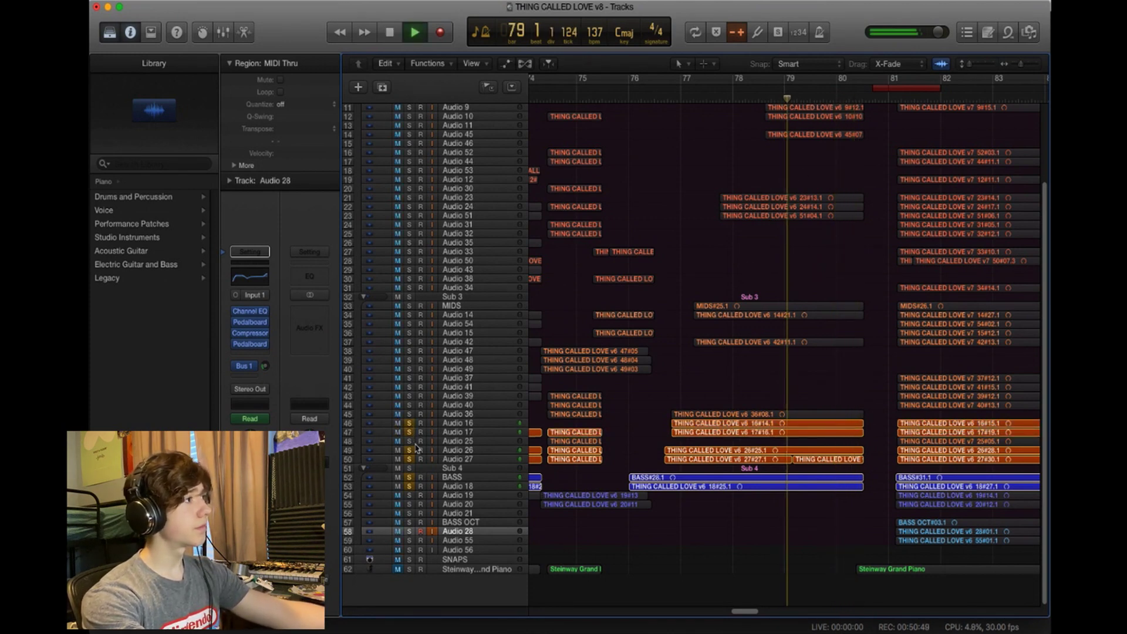
left_click(410, 414)
key("space")
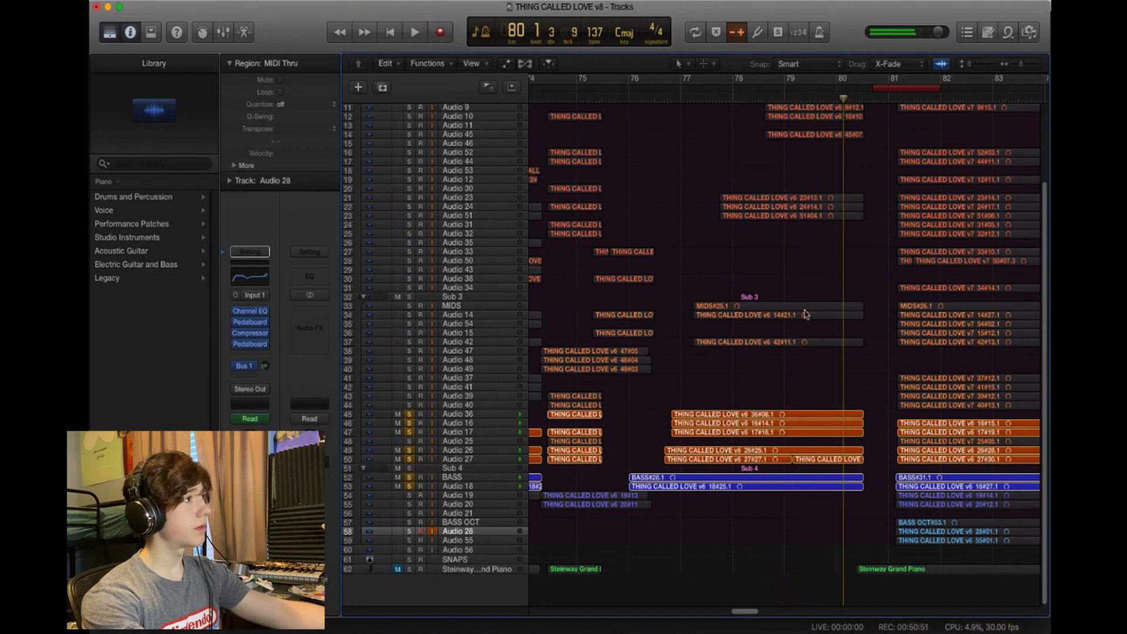
Add Sub 3, Audio 30, Audio 23, Audio 24 and Audio 51 to the solo and play around bar 79
left_click(410, 297)
scroll(411, 299, "up", 3)
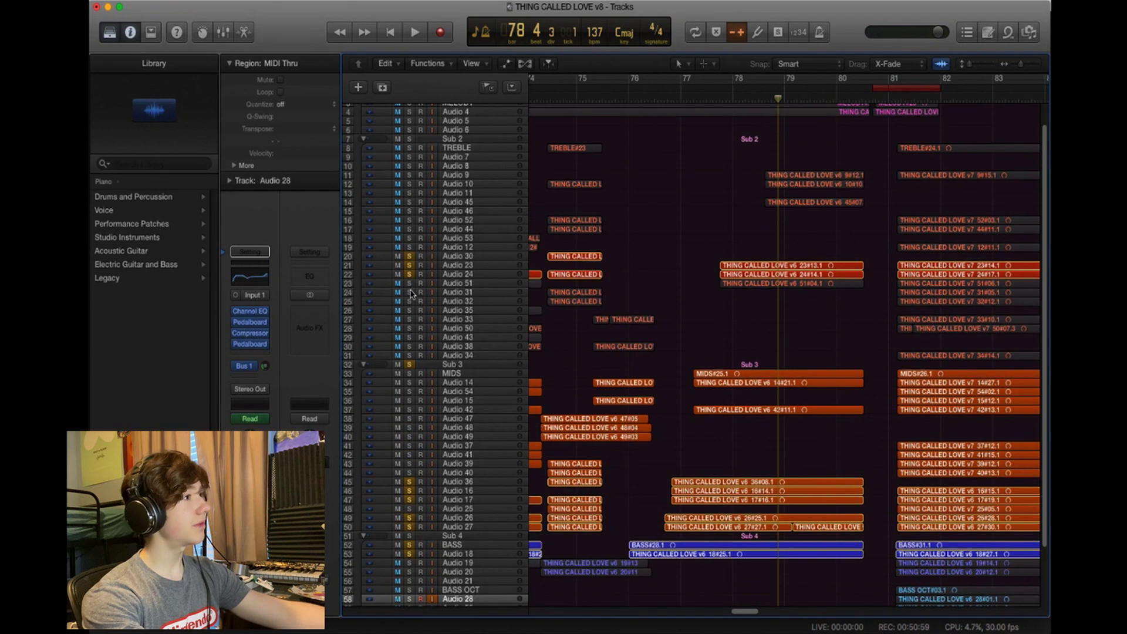
left_click(410, 284)
key("space")
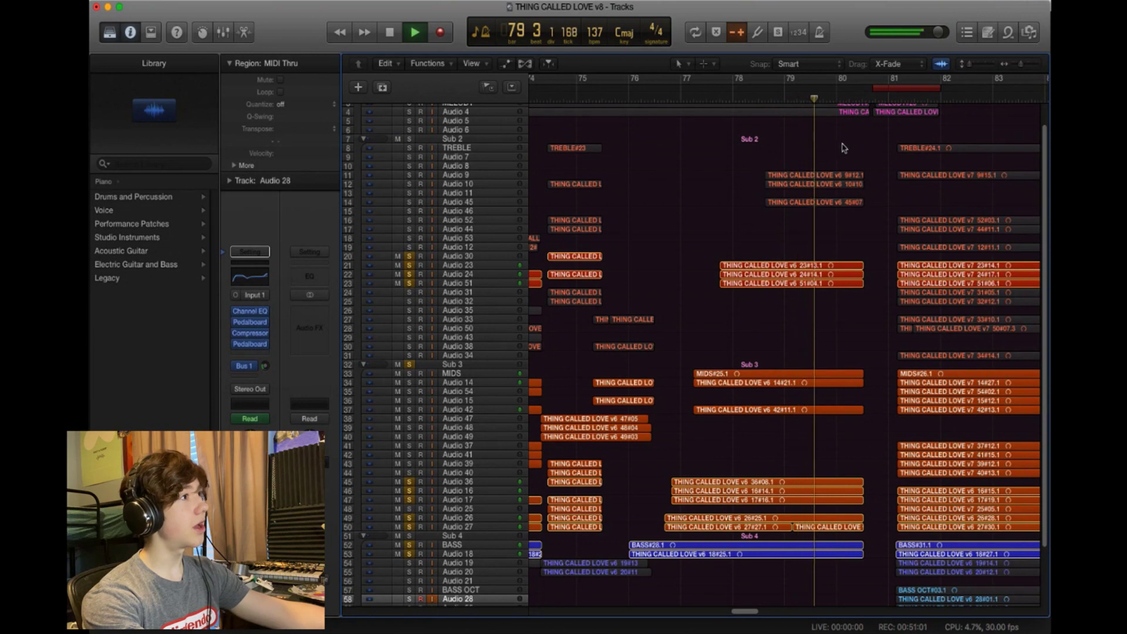
Add Audio 10, Audio 11 and Audio 45 to the solo and play up to around bar 80
key("space")
left_click_drag(411, 187, 410, 211)
key("space")
key("space")
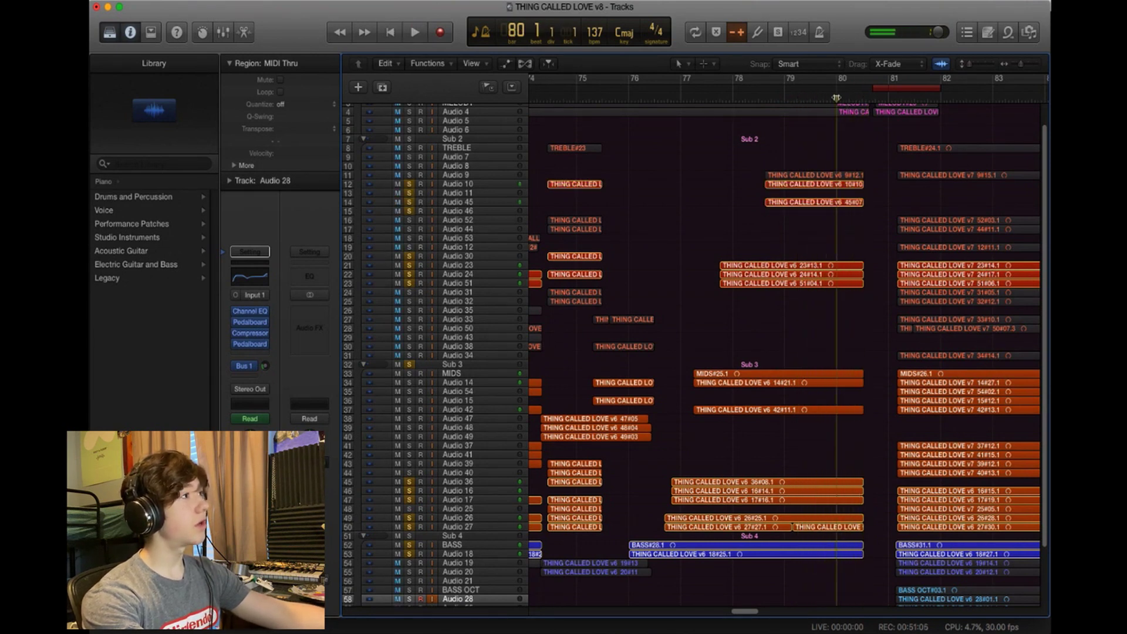
Replace the solos with Sub 4 and Audio 8, 9, 10, 11 and 45, and play from bar 78 to around bar 80
left_click(409, 553, "alt")
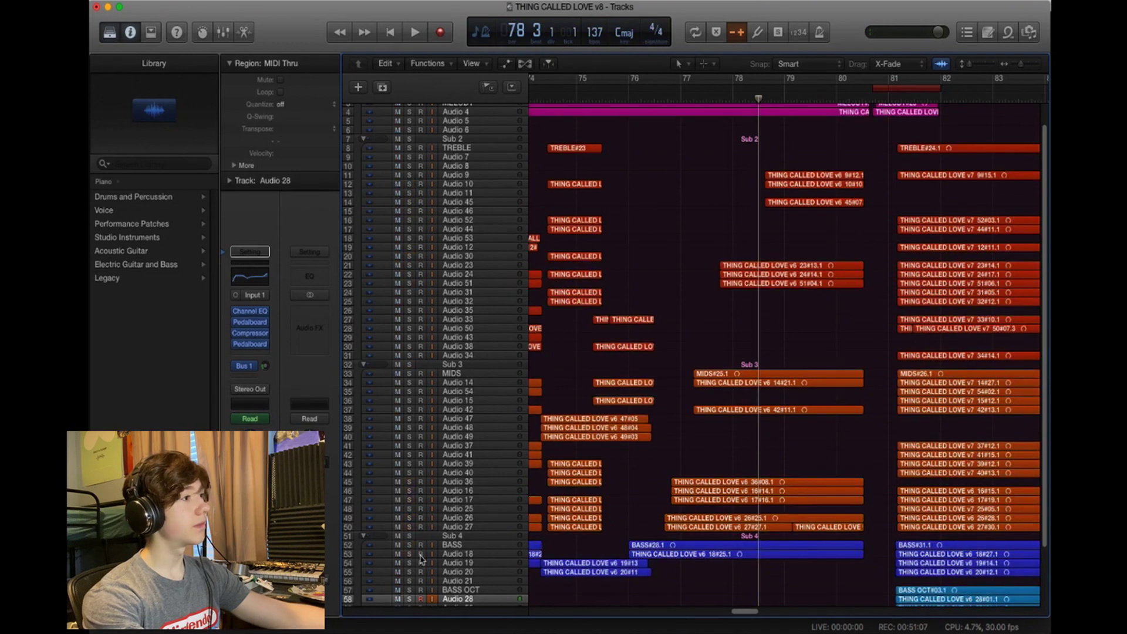
scroll(646, 526, "down", 3)
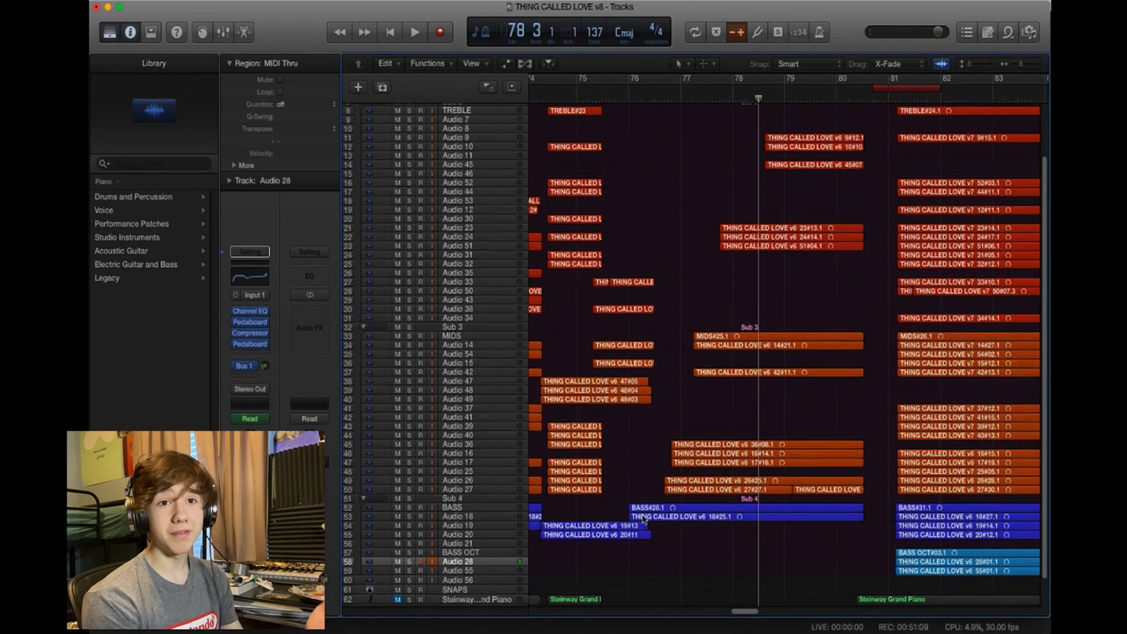
scroll(428, 467, "up", 3)
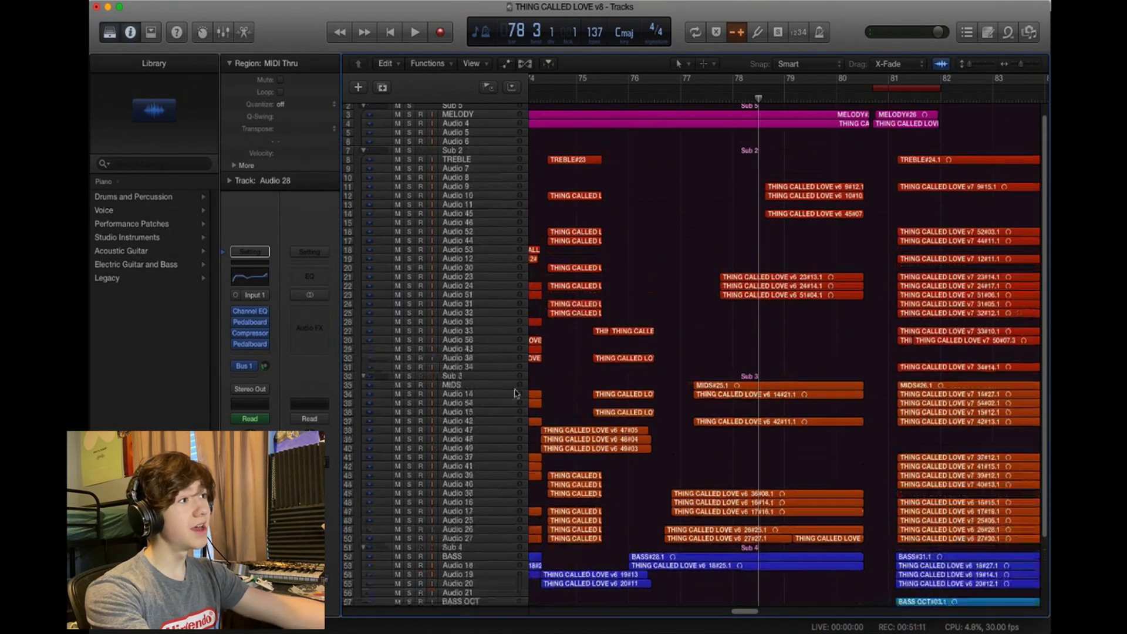
scroll(428, 467, "down", 5)
left_click(409, 470)
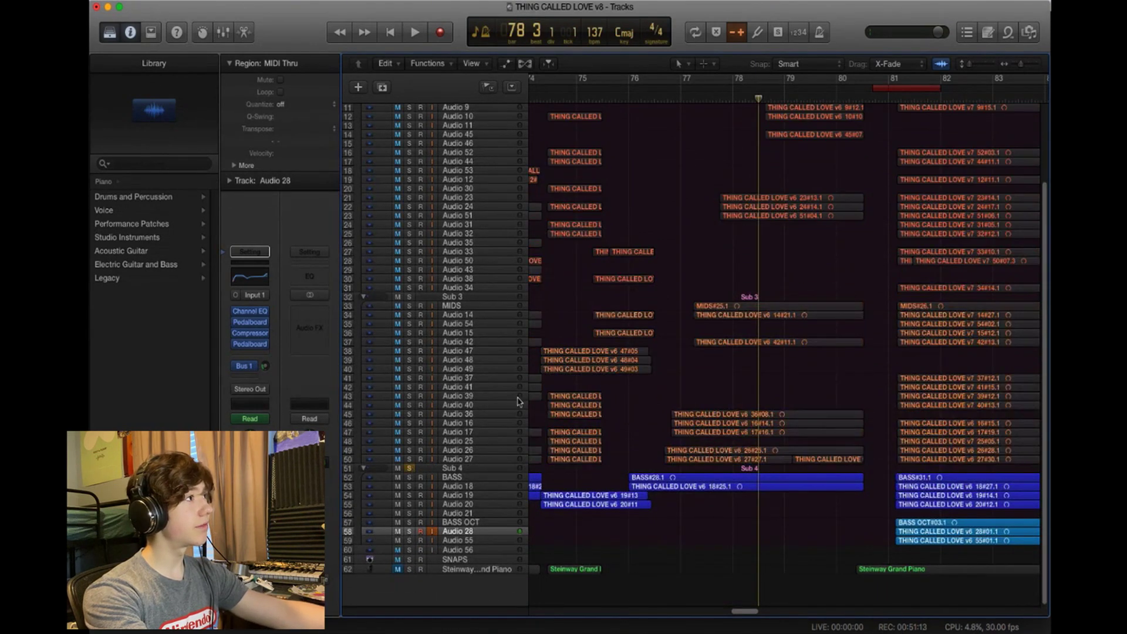
scroll(449, 186, "up", 4)
left_click_drag(409, 151, 416, 195)
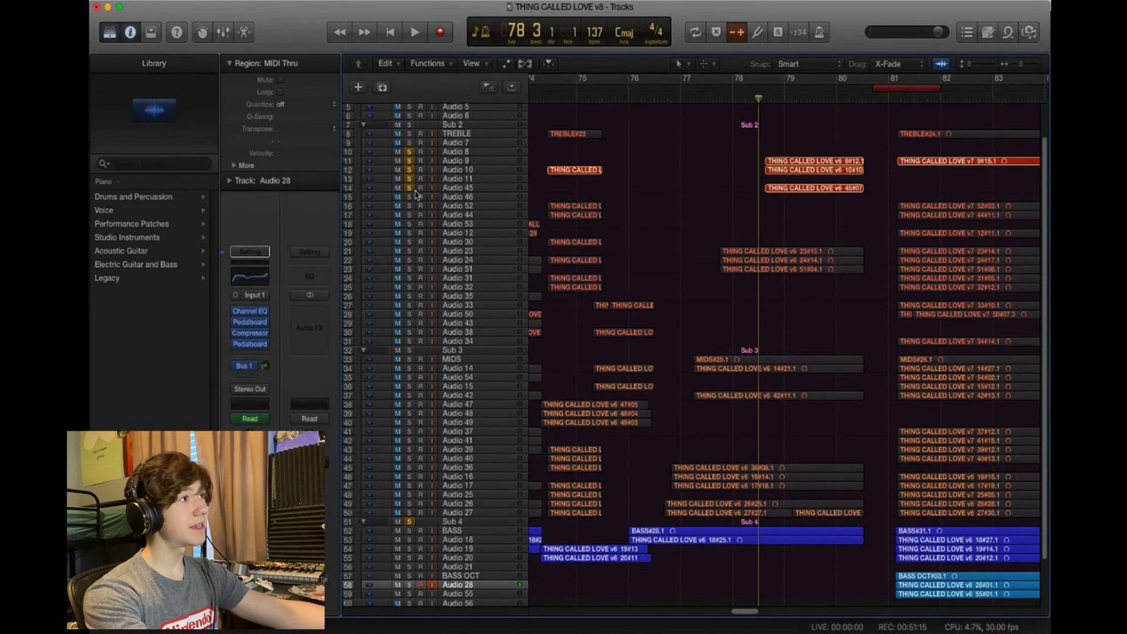
key("space")
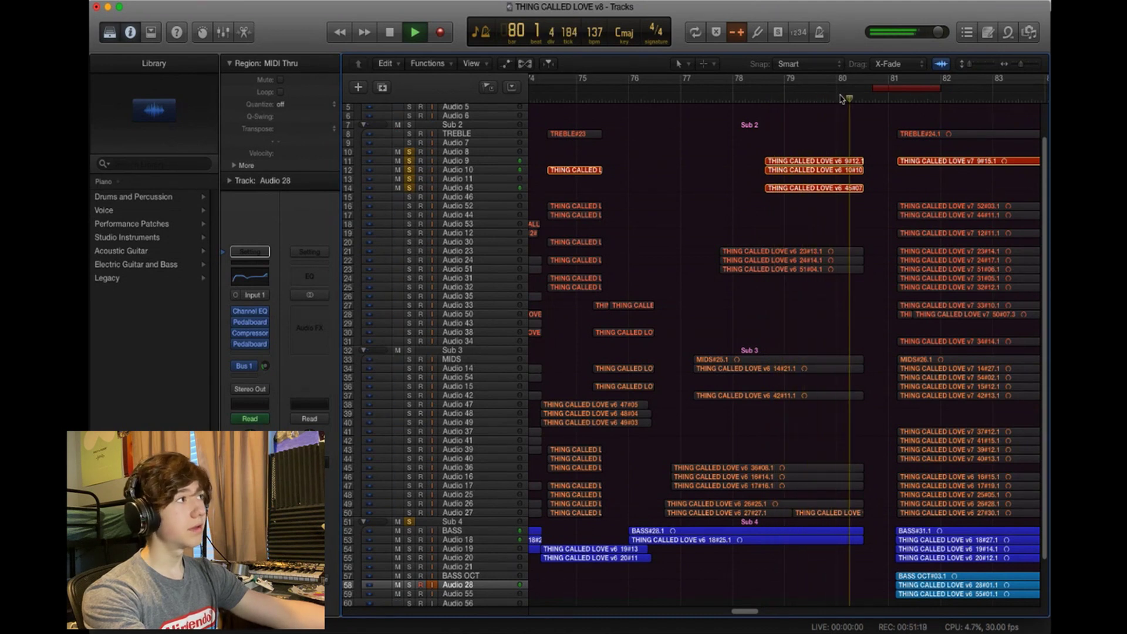
key("space")
Clear the remaining solos and play the full arrangement from bar 77 beat 2 to around bar 80 beat 2
left_click(410, 161)
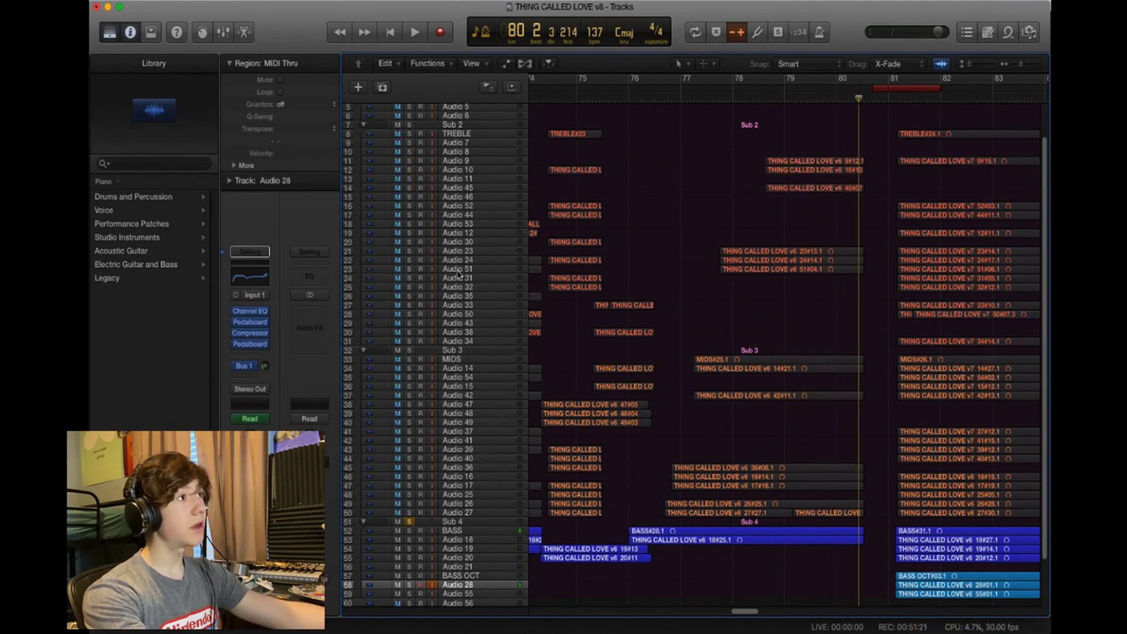
key("comma")
key("comma")
key("comma")
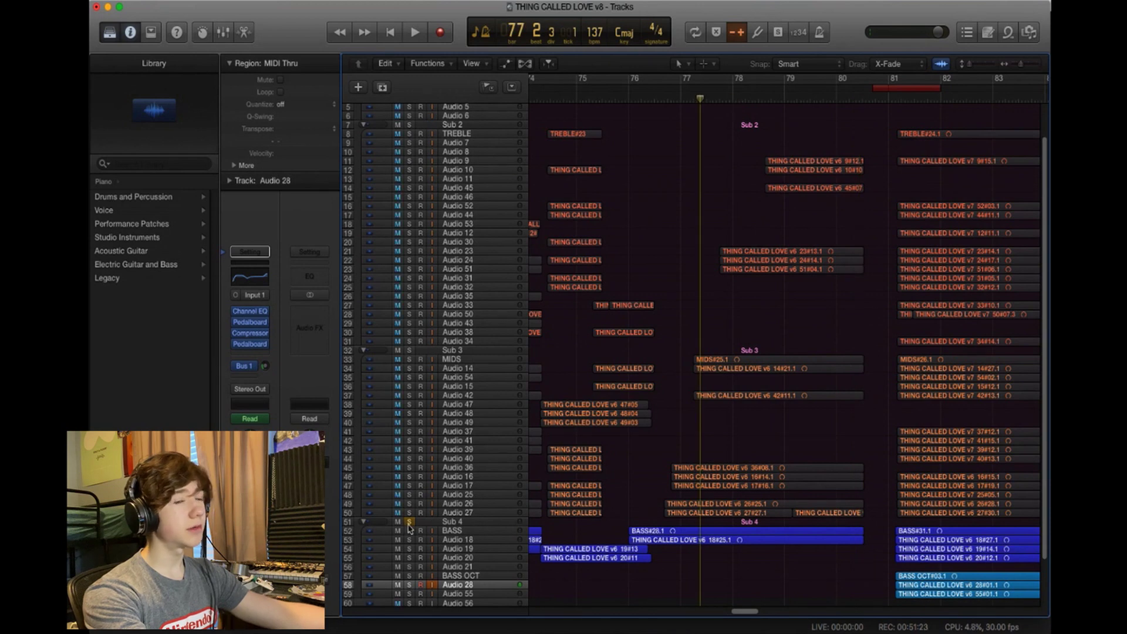
left_click(409, 522)
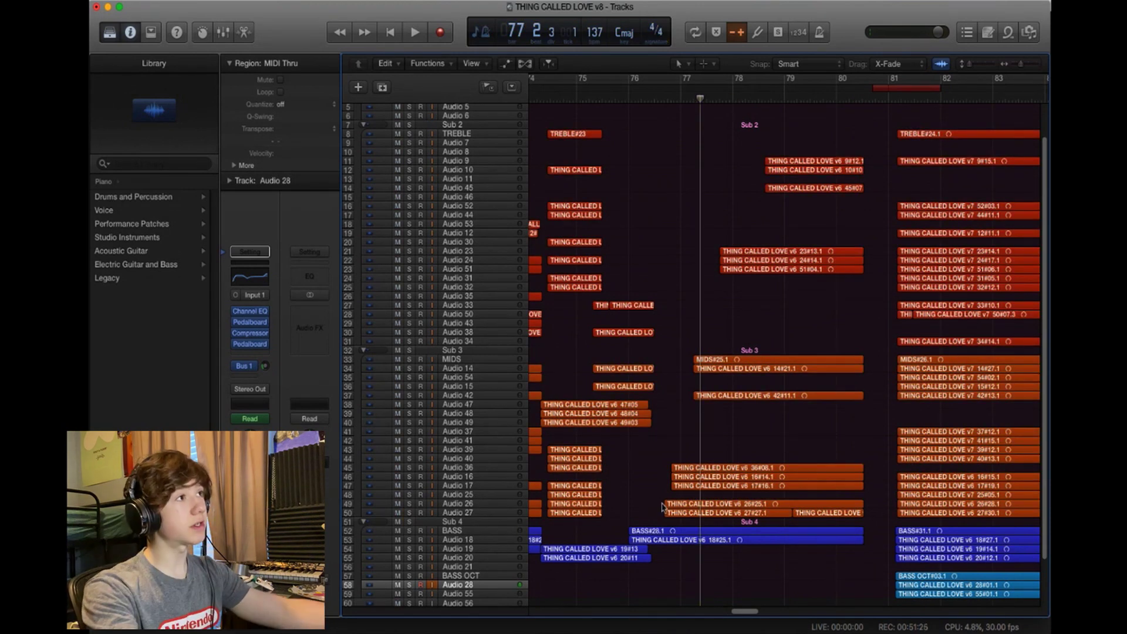
key("space")
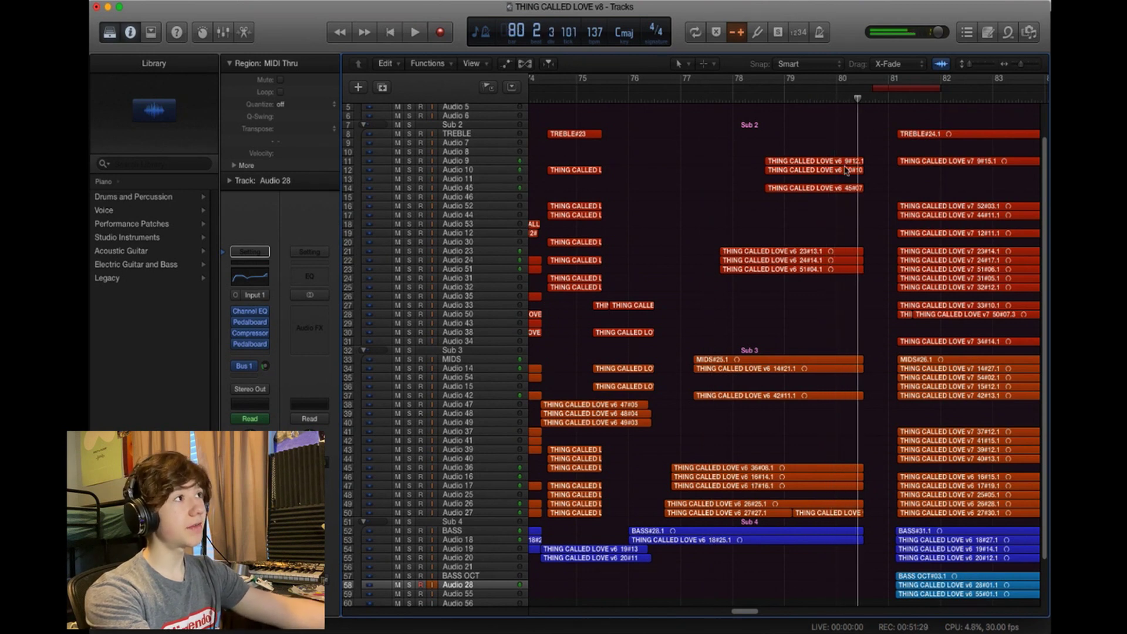
scroll(846, 170, "down", 1)
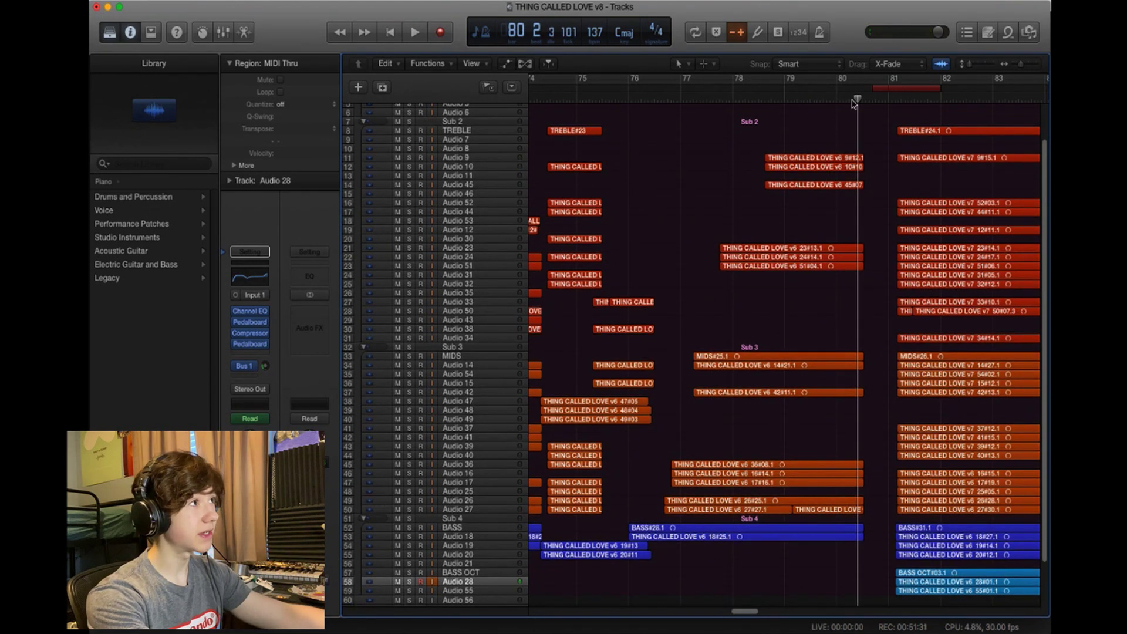
View the Flex Pitch notes of the Audio 9 region between bars 78 and 80 in the Track editor
double_click(839, 160)
scroll(792, 499, "down", 2)
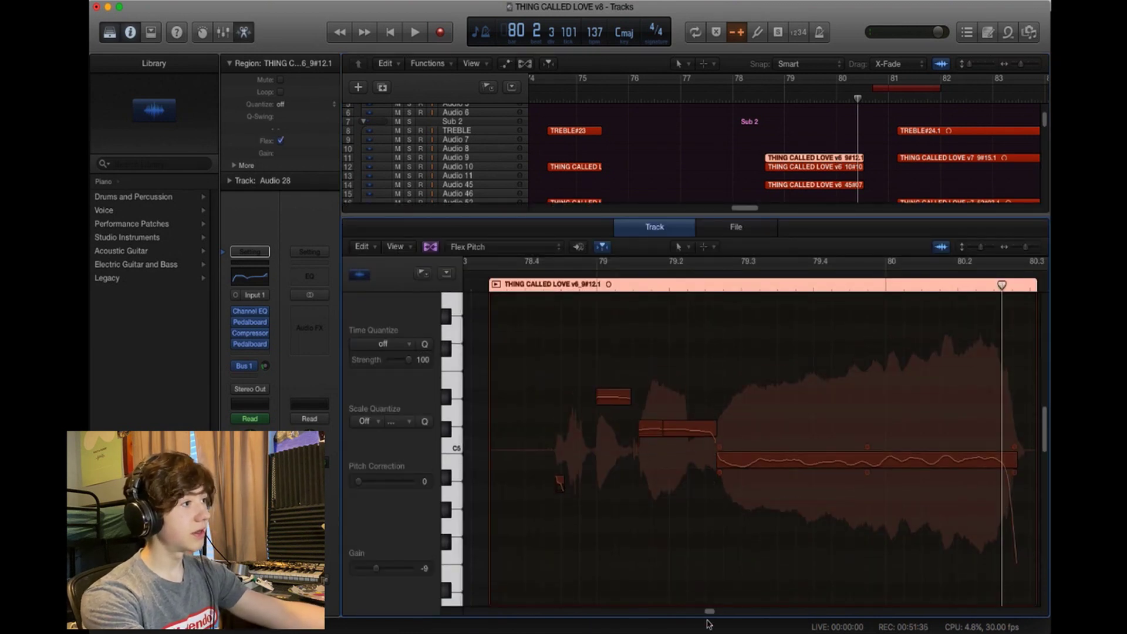
scroll(717, 613, "right", 5)
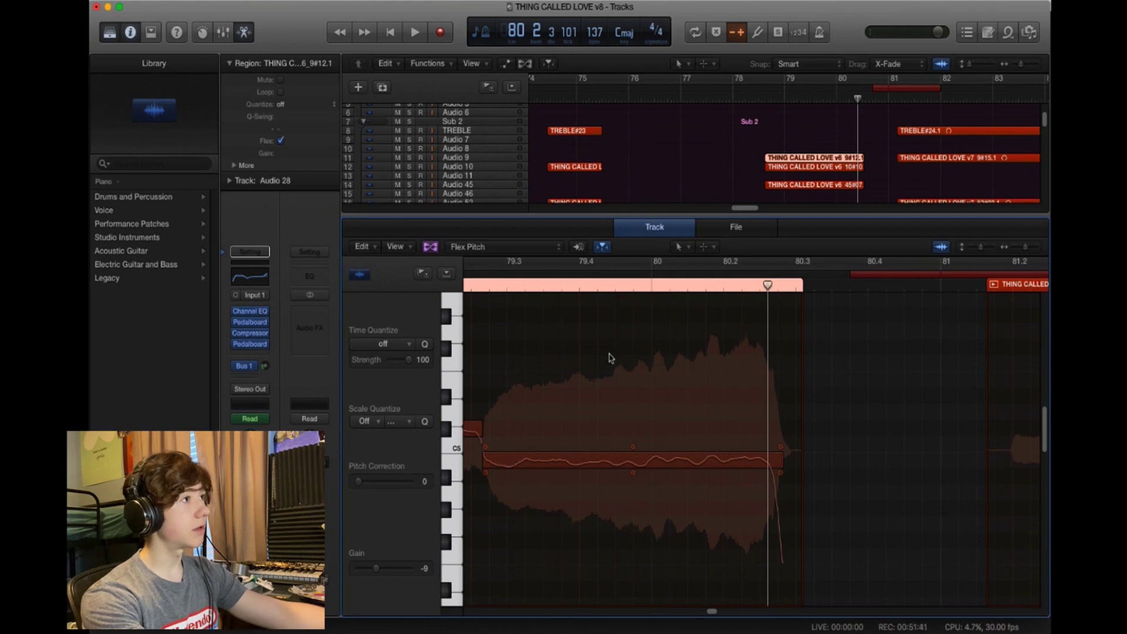
Solo Audio 8 through Audio 11 and play from bar 79 beat 2 with the Flex Pitch notes shown
key("comma")
key("comma")
left_click_drag(409, 149, 410, 175)
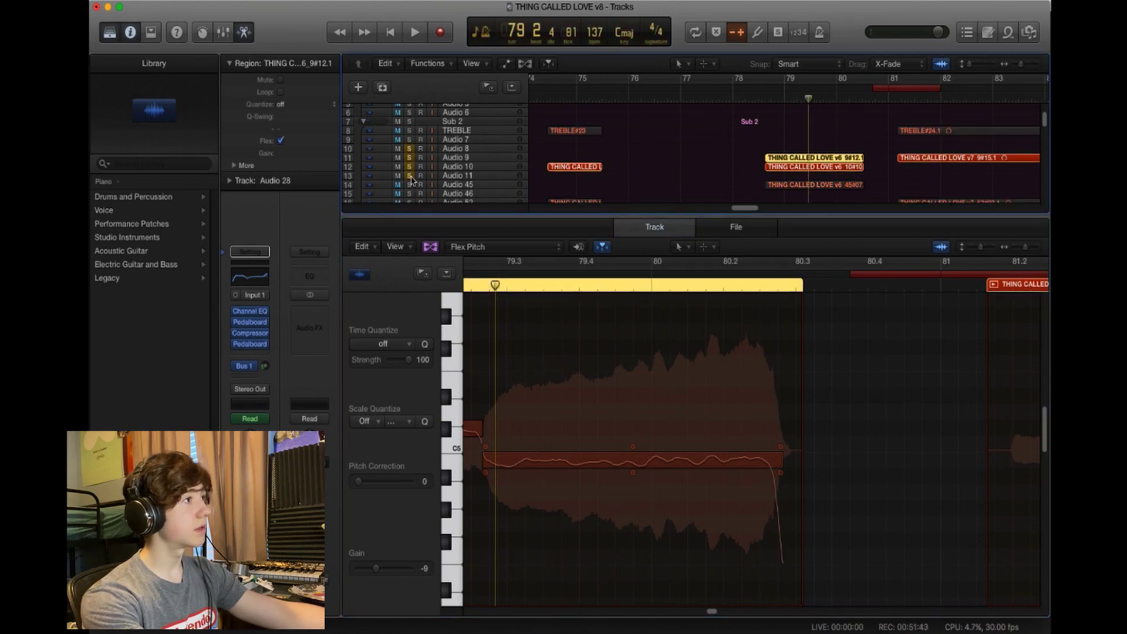
key("space")
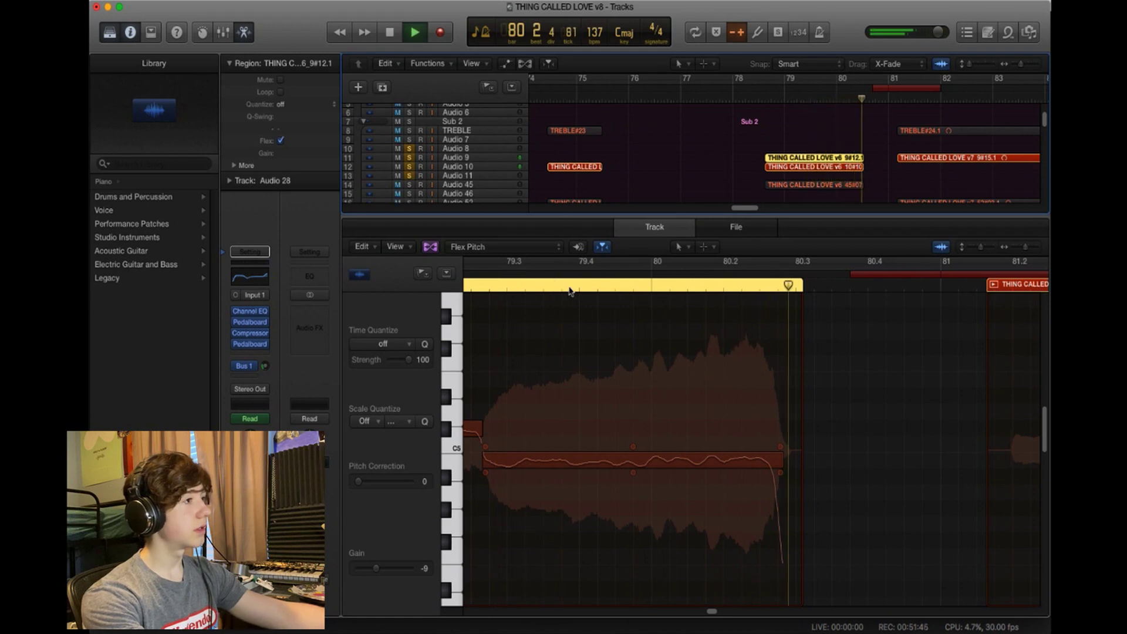
Replay the Audio 9 phrase up to around bar 80 beat 3 and clear the solos of Audio 8 through Audio 11
left_click(570, 287)
key("comma")
key("comma")
key("comma")
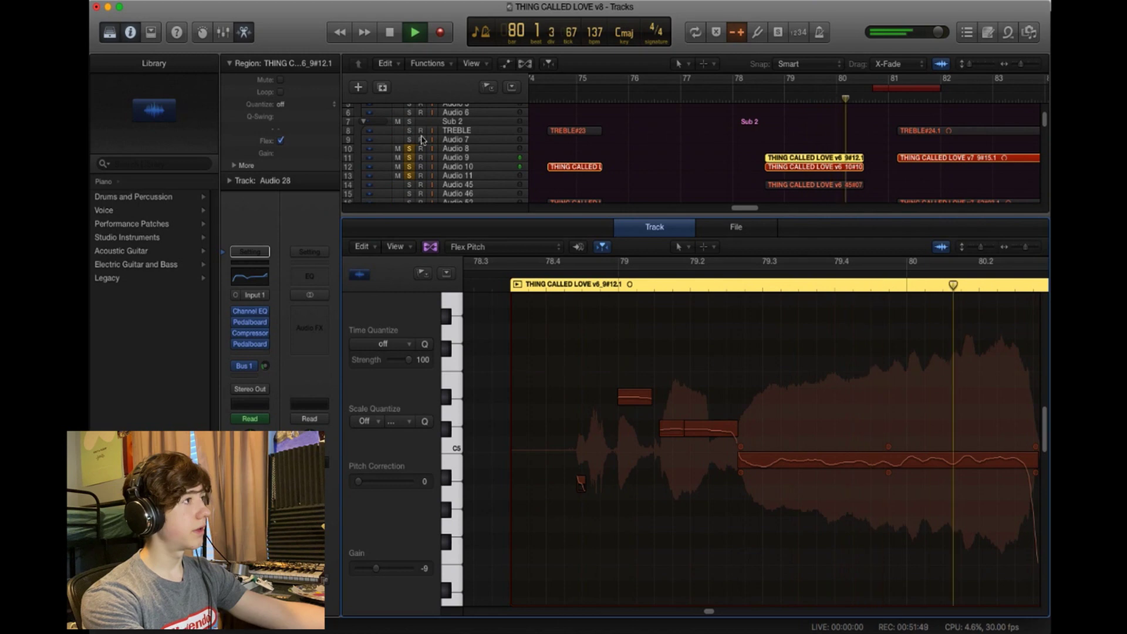
left_click_drag(410, 149, 410, 167)
key("space")
left_click(410, 176)
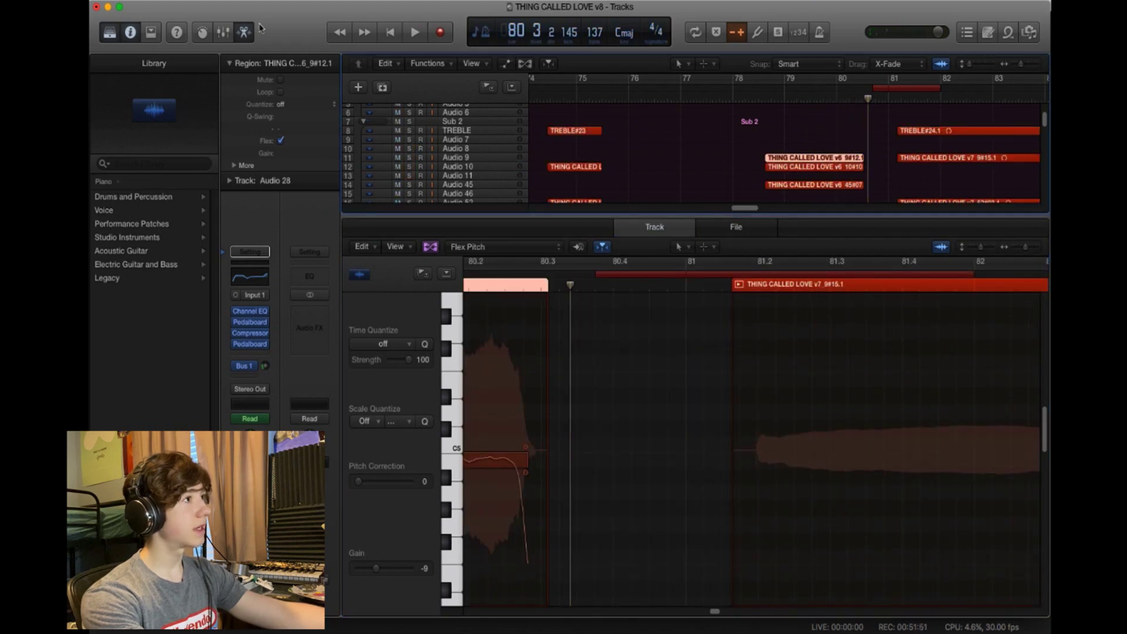
Close the Track editor, solo Sub 2, play it up to around bar 80 beat 3, and clear its solo
key("e")
scroll(419, 149, "up", 3)
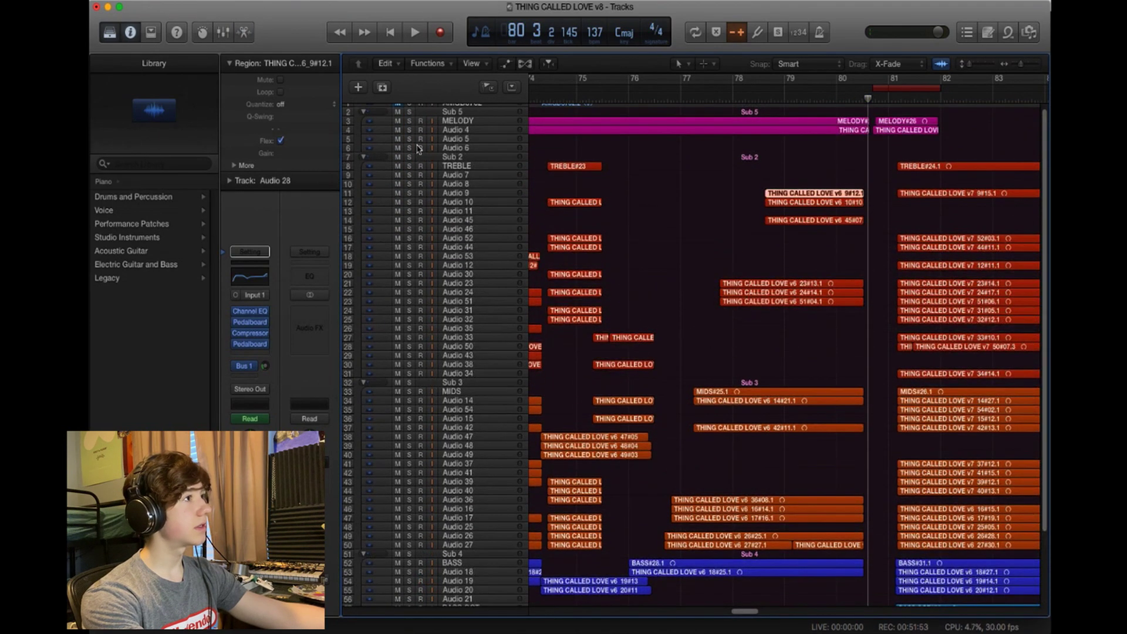
left_click(410, 158)
key("space")
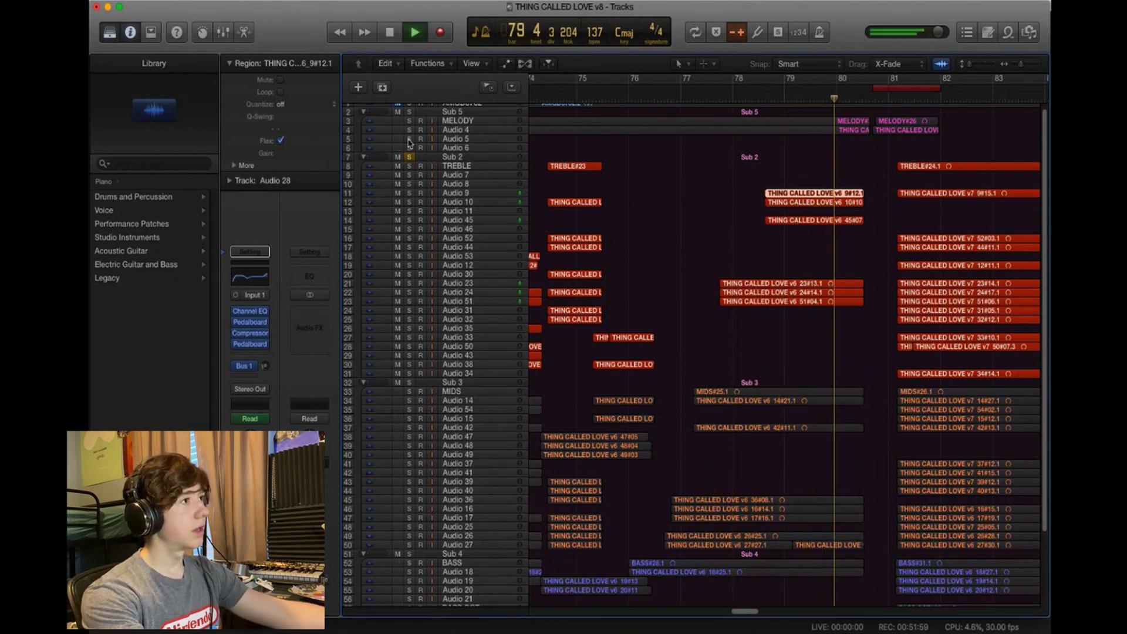
key("space")
left_click(410, 157)
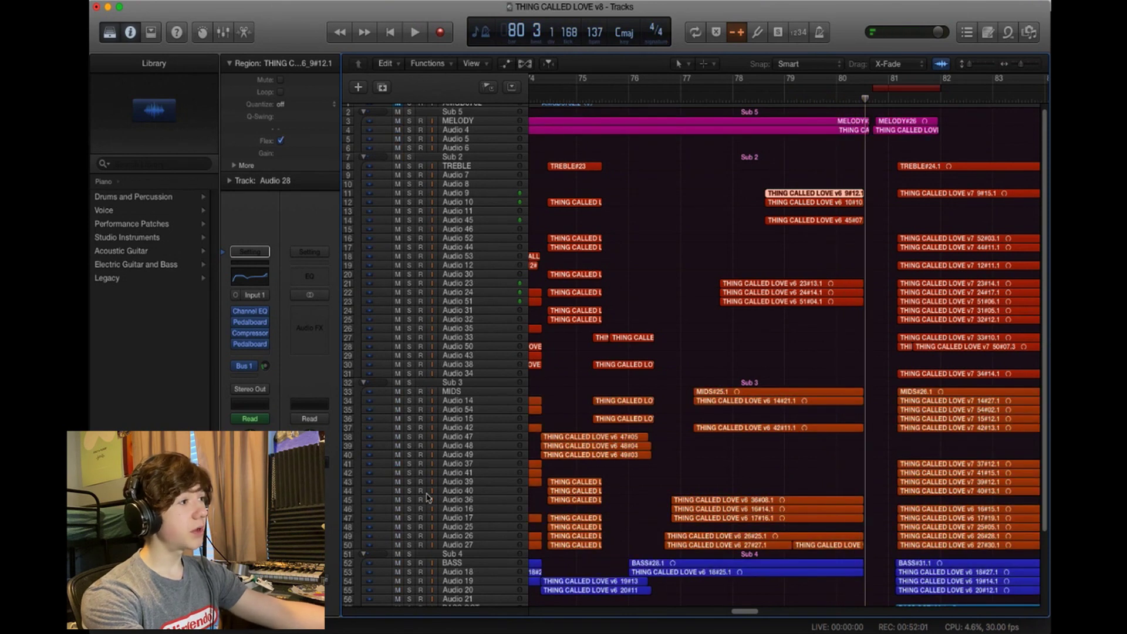
Solo Sub 4 and play the bass layers from bar 76 to around bar 77 beat 2
left_click(410, 554)
left_click(634, 100)
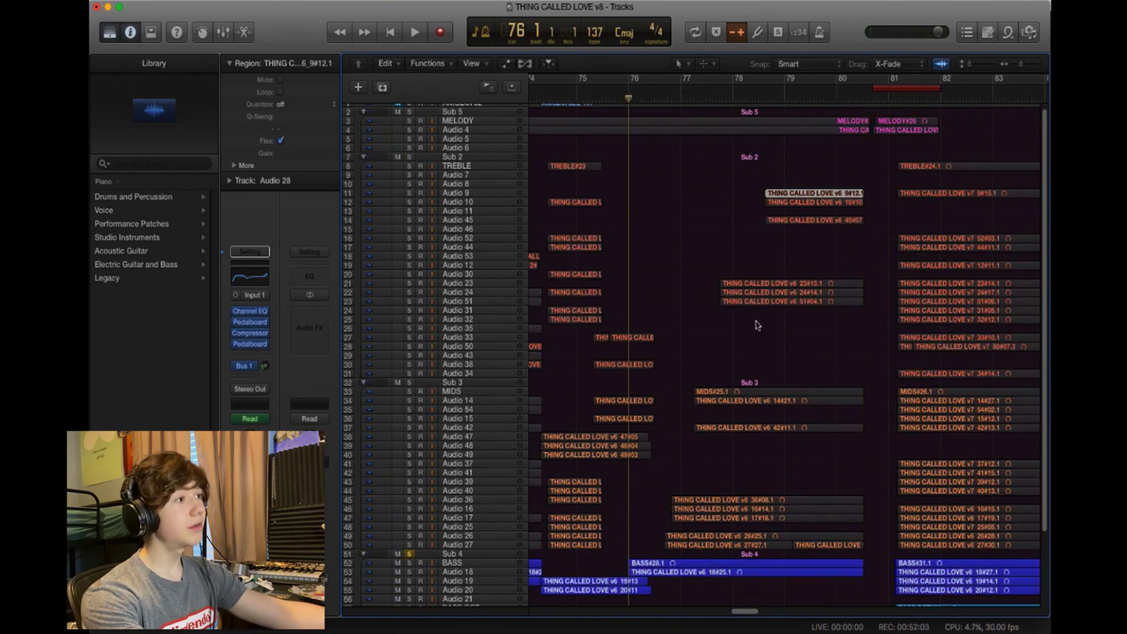
key("space")
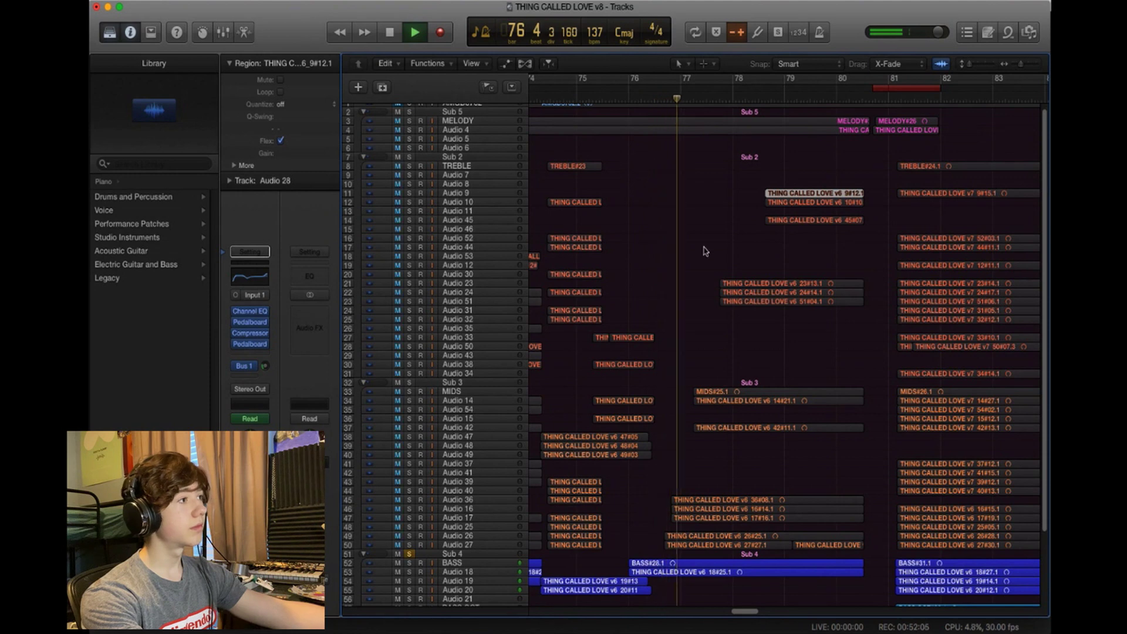
key("space")
key("space")
scroll(667, 244, "up", 1)
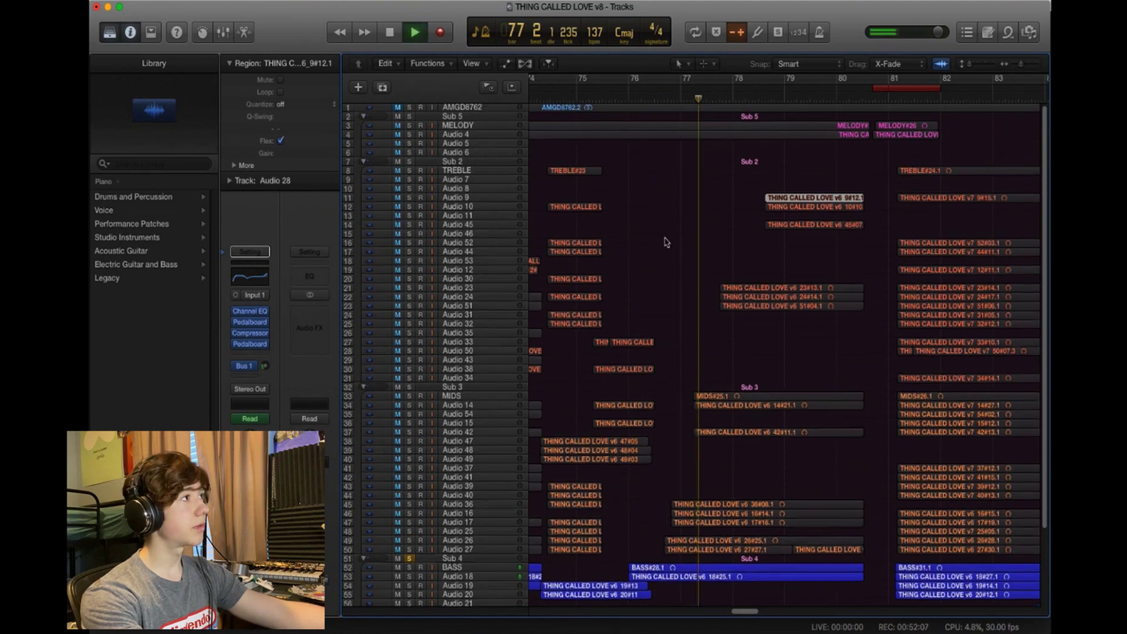
key("space")
Add MELODY and Audio 4 to the Sub 4 solo and play from bar 76 beat 3 to around bar 77 beat 4
left_click_drag(408, 126, 409, 135)
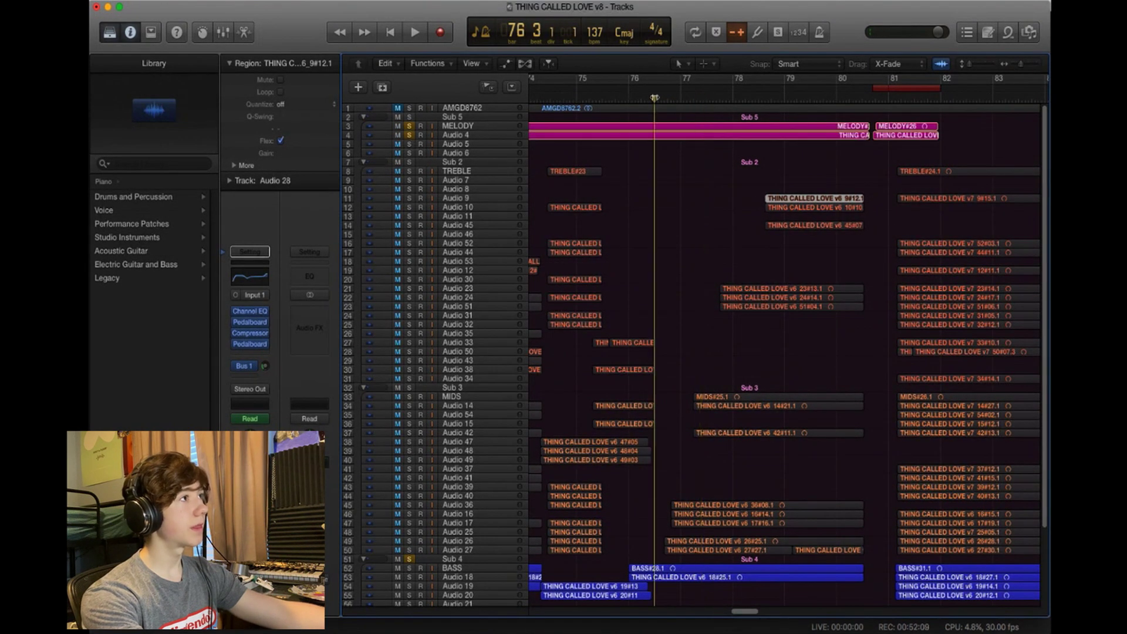
key("space")
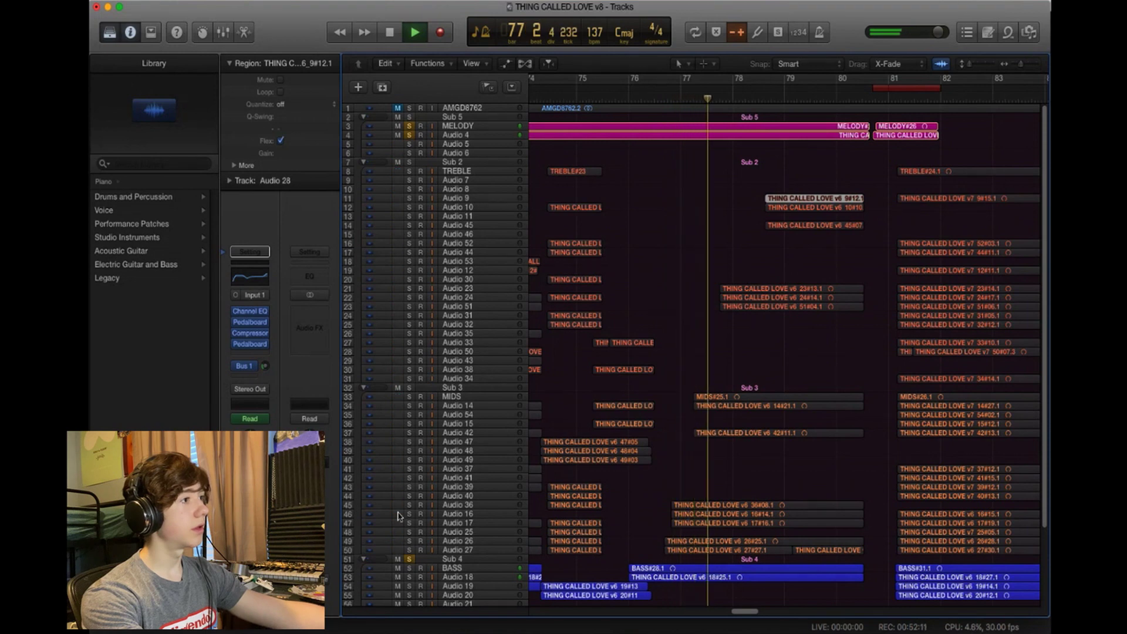
key("space")
Add Audio 26 and Audio 27 to the solos and play from around bar 77 to bar 78 beat 1
left_click_drag(409, 541, 409, 550)
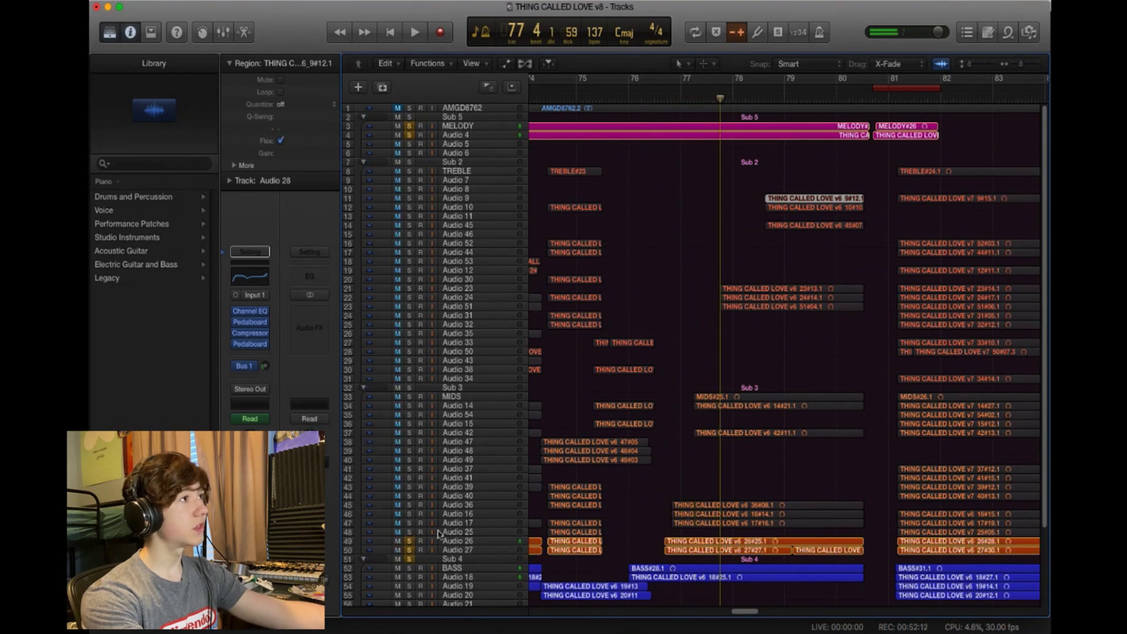
double_click(678, 101)
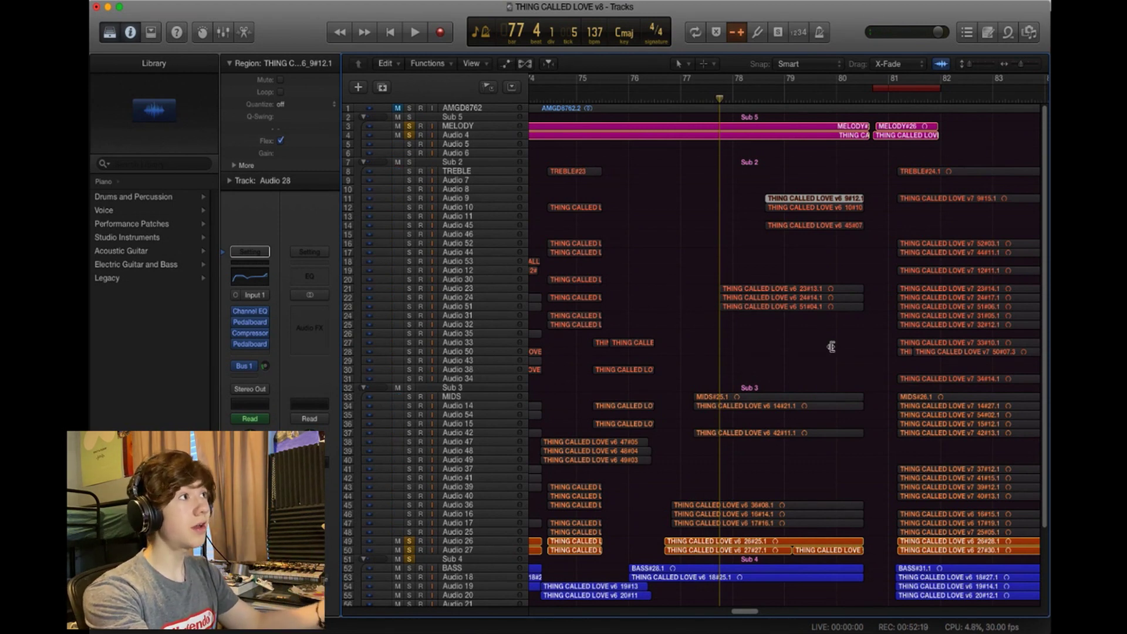
left_click(682, 100)
key("space")
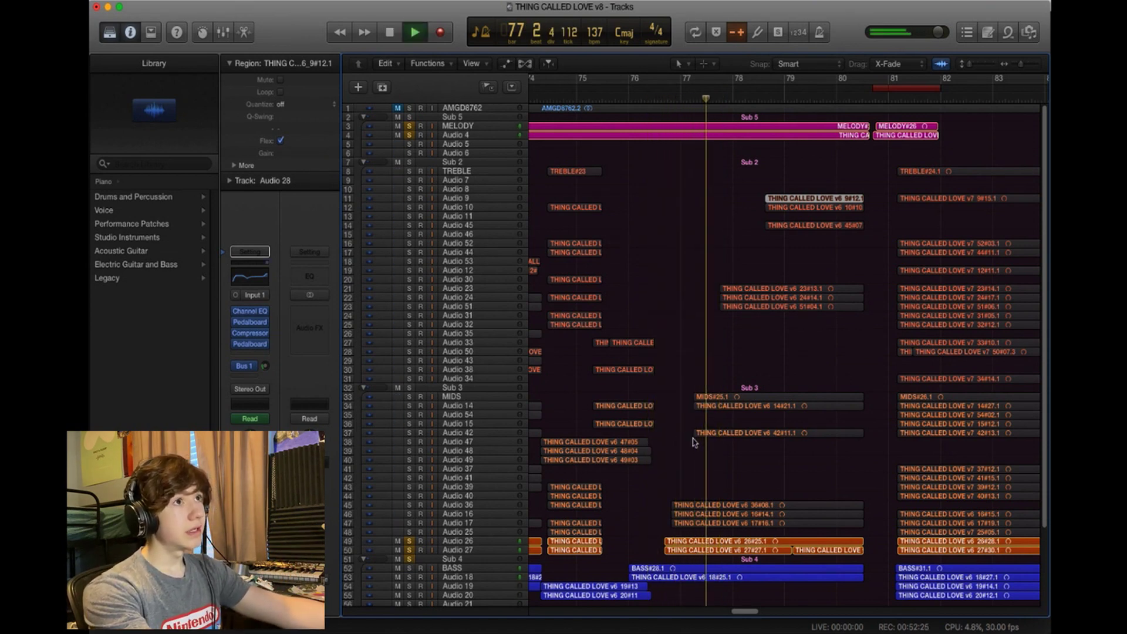
key("space")
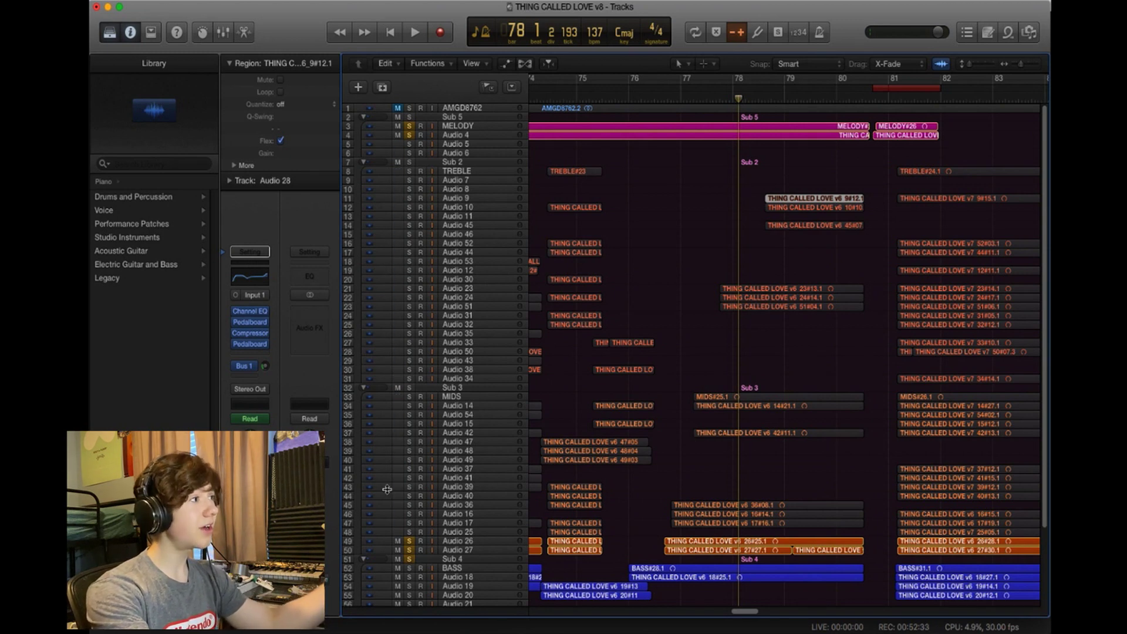
Add Audio 40, 36, 16, 17 and 25 to the solos and play up to around bar 79 beat 2
left_click_drag(410, 496, 409, 532)
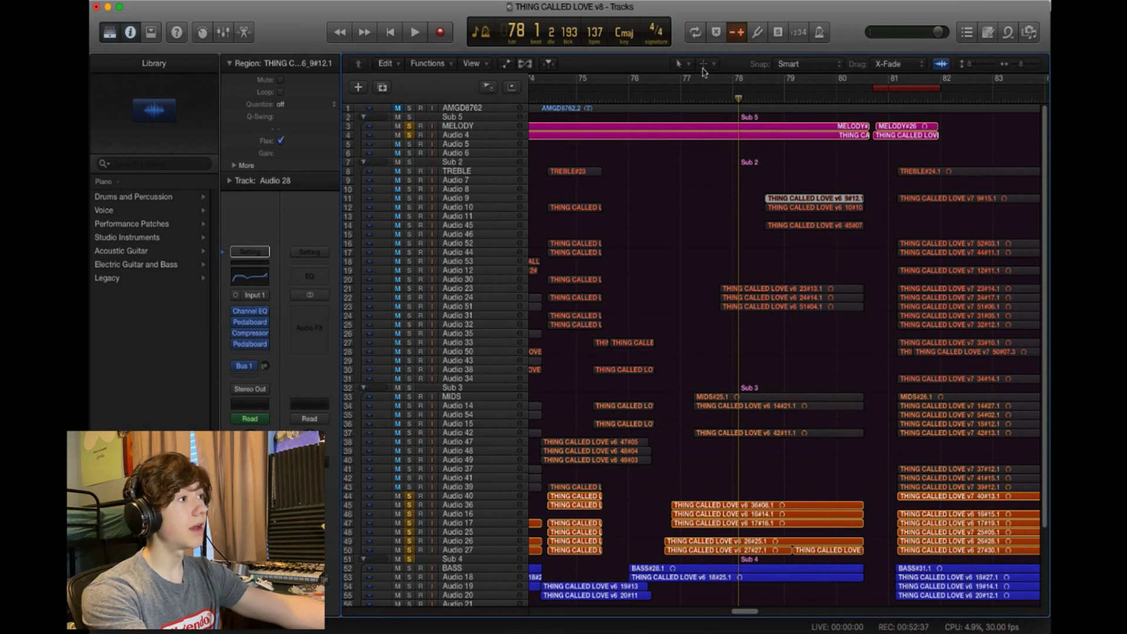
key("space")
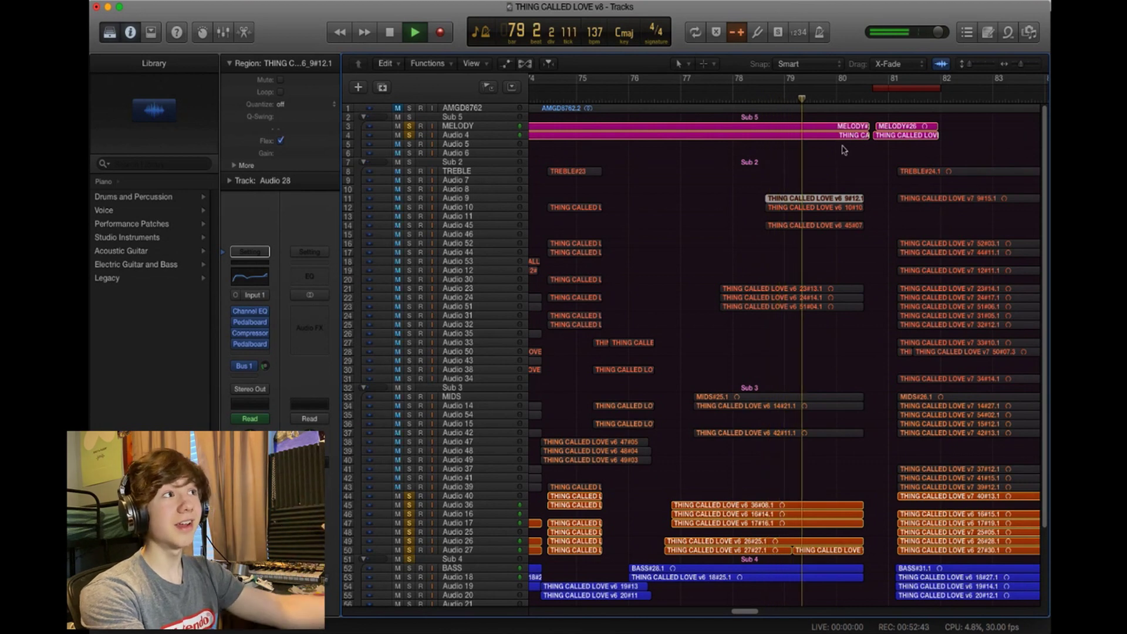
left_click(804, 108)
key("space")
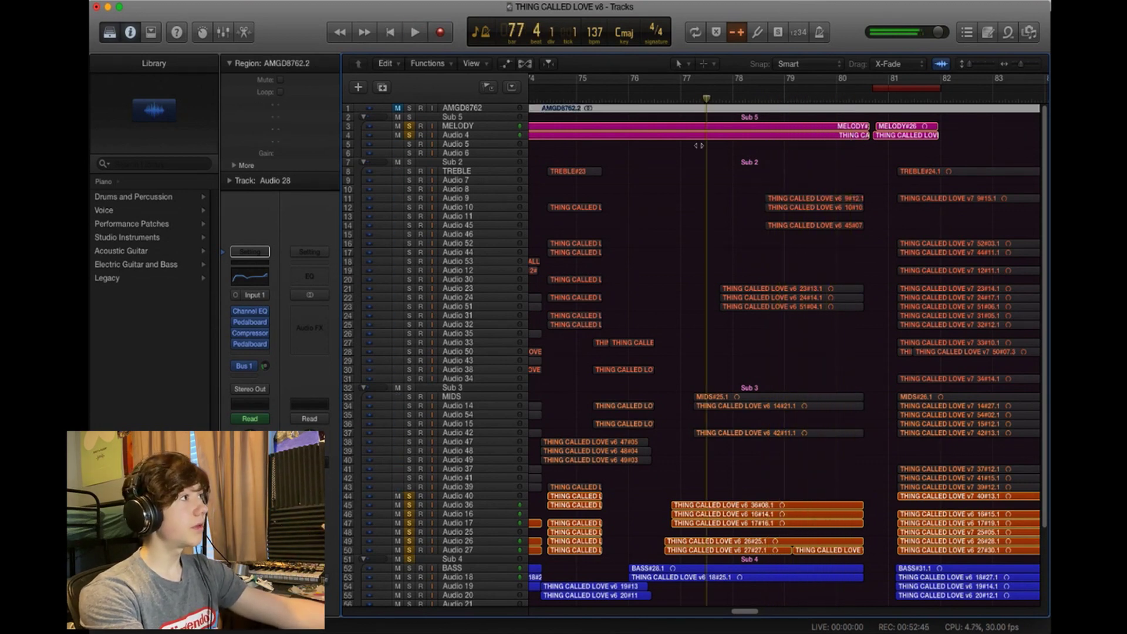
Clear all solos and play the full arrangement from bar 76 beat 3 to around bar 80 beat 3
left_click(409, 126, "alt")
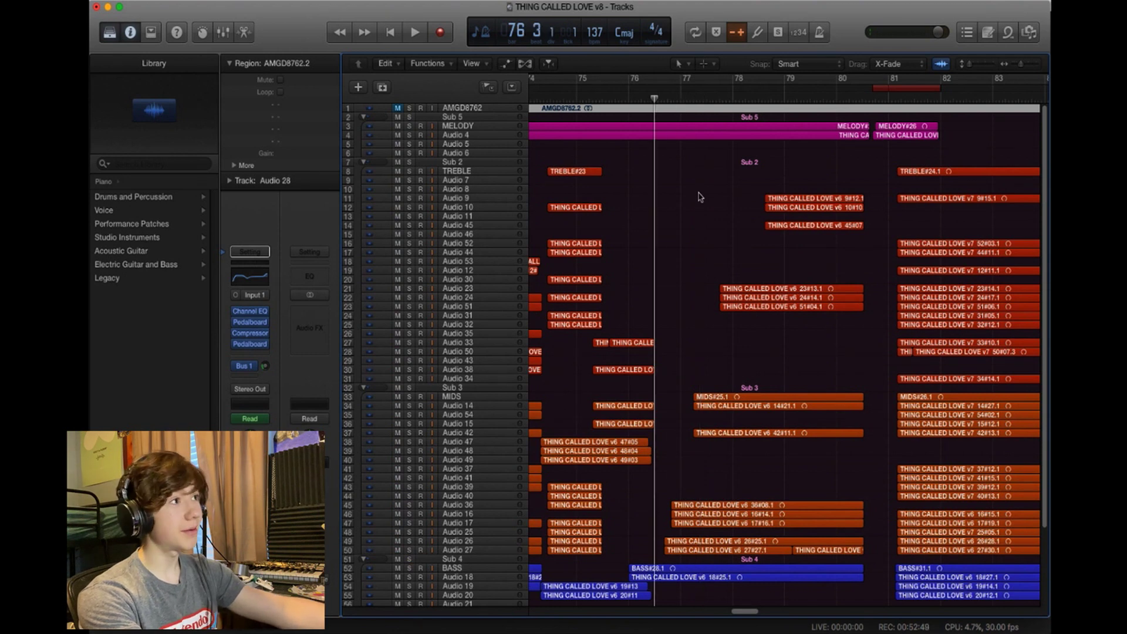
left_click(668, 249)
key("space")
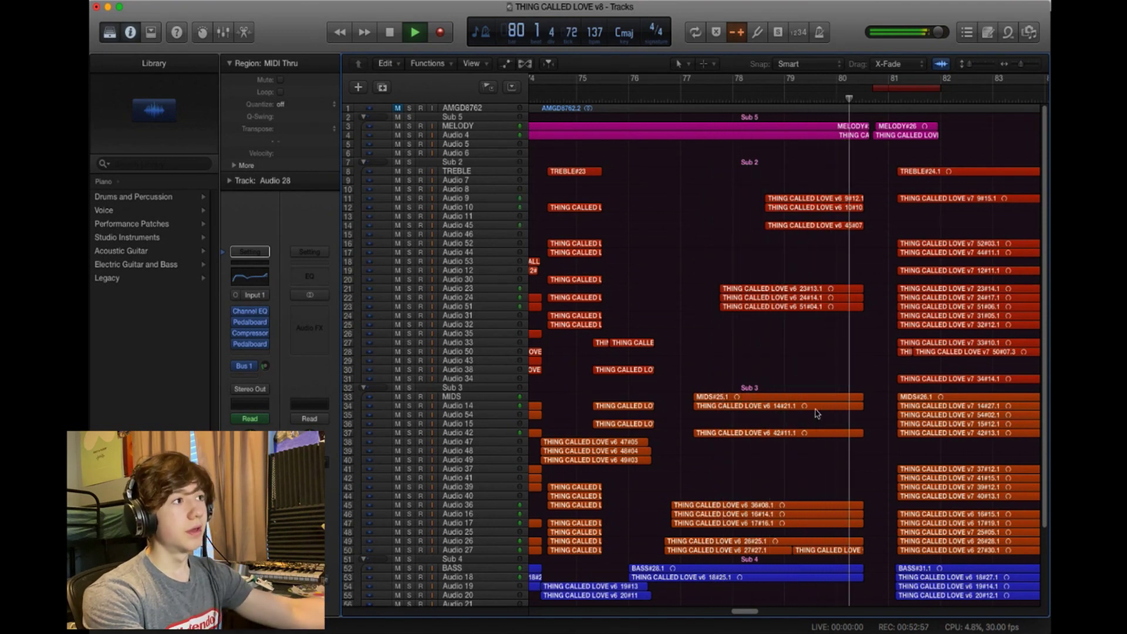
key("space")
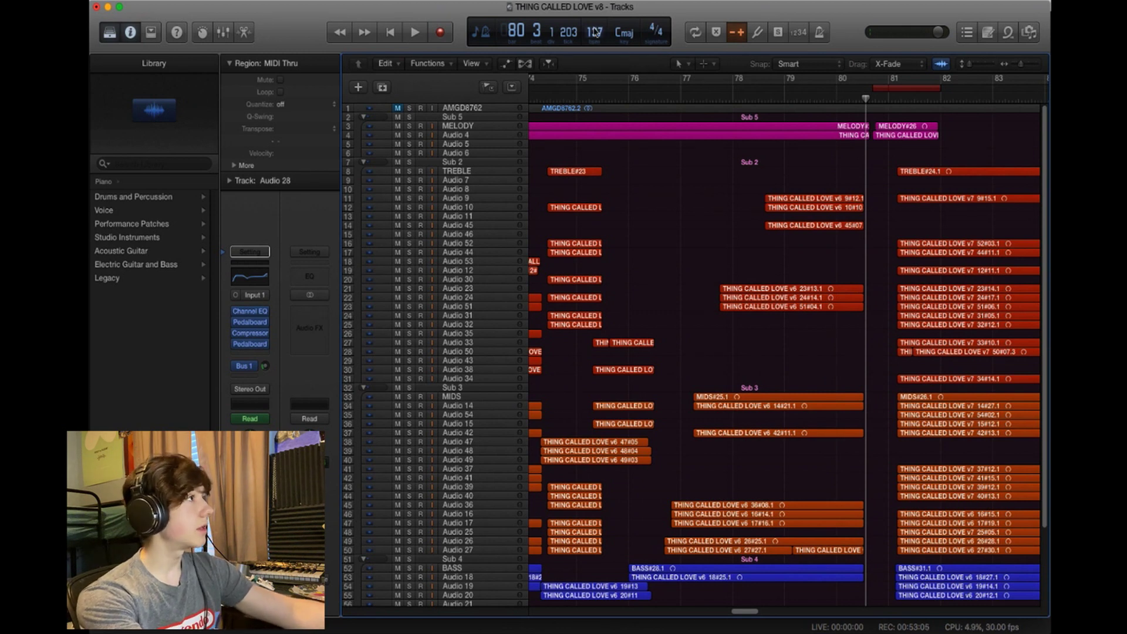
Switch the LCD to the Custom display and play to around bar 83 beat 3 with Varispeed at +3.00 semitones
left_click(480, 33)
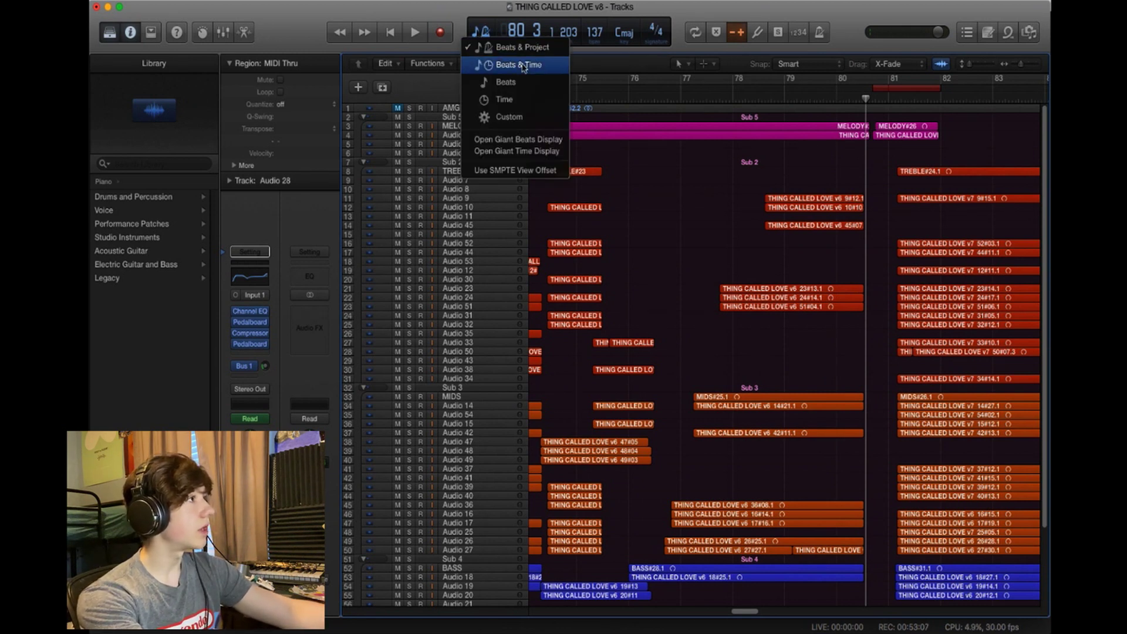
left_click(531, 116)
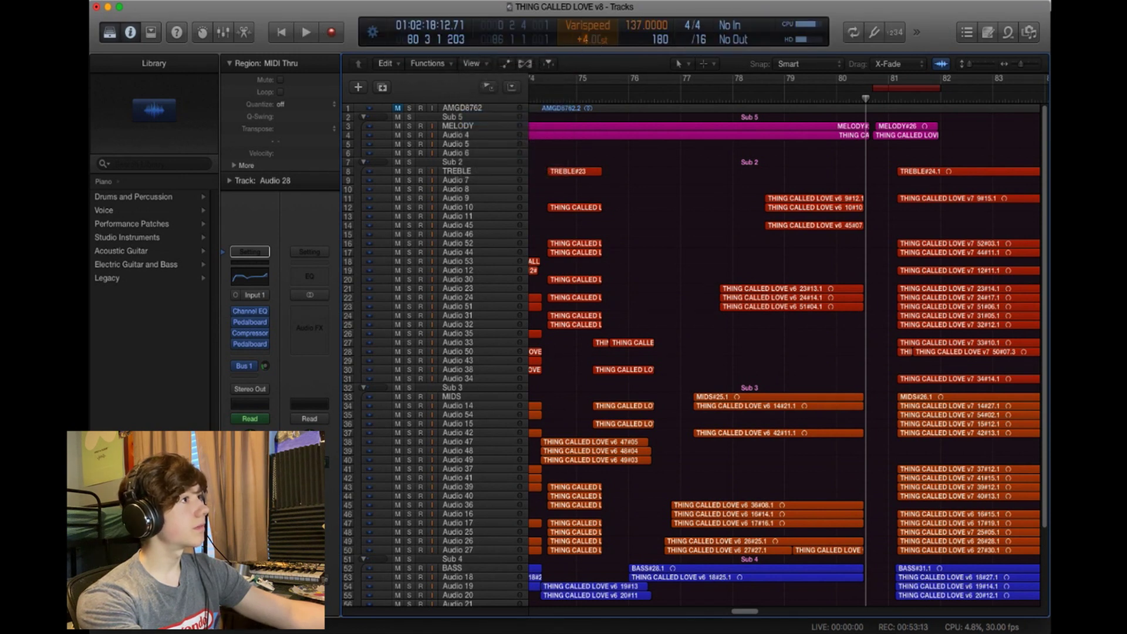
key("space")
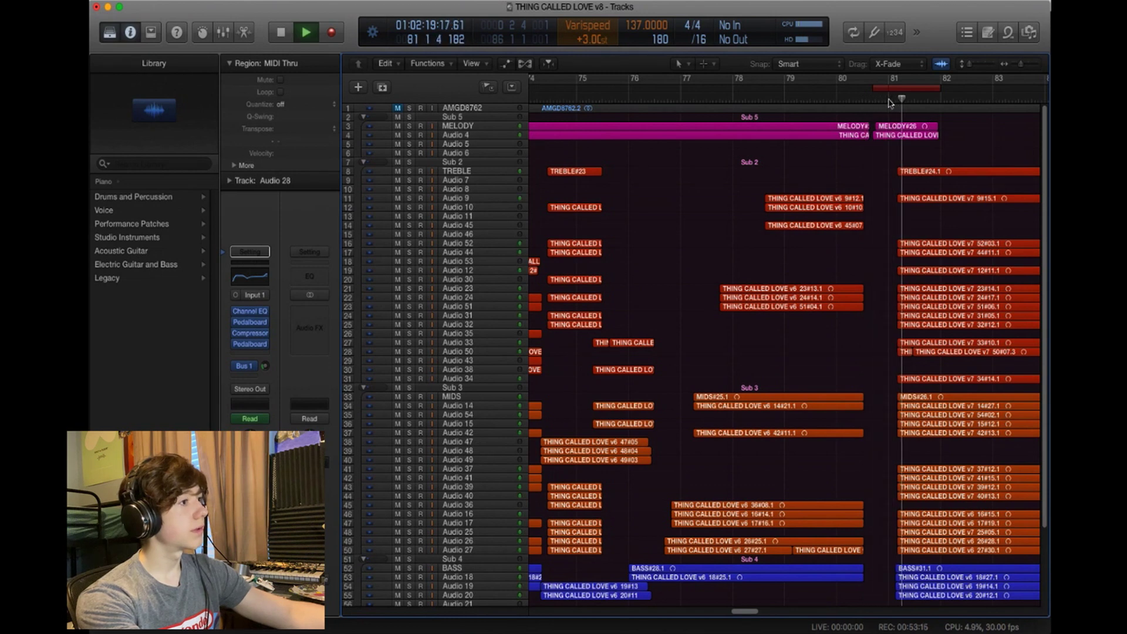
scroll(914, 175, "right", 5)
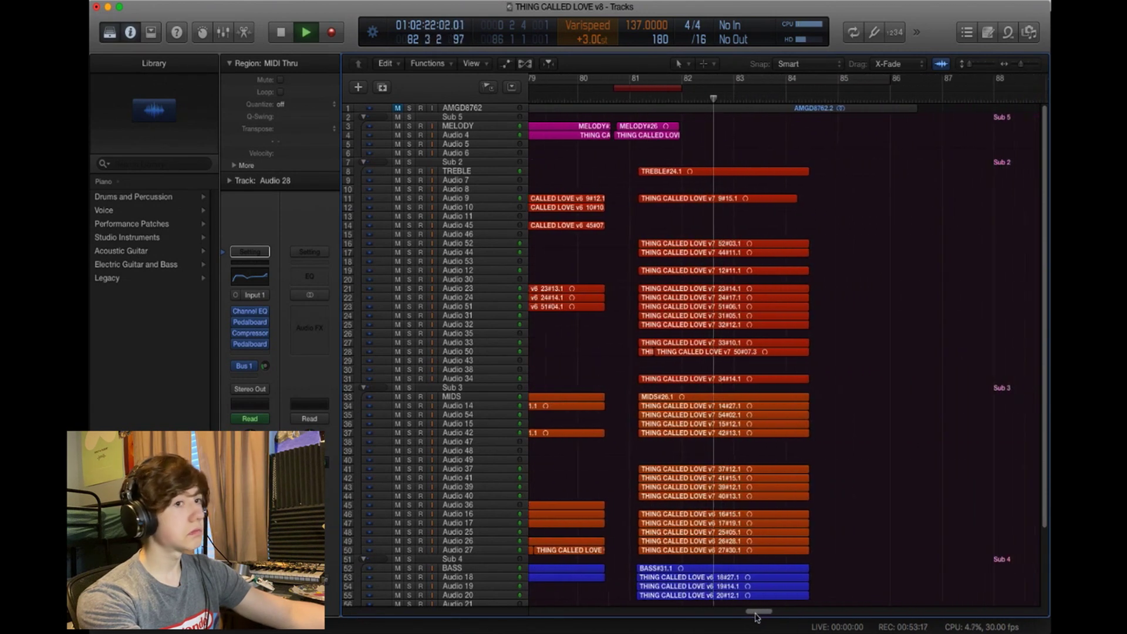
key("space")
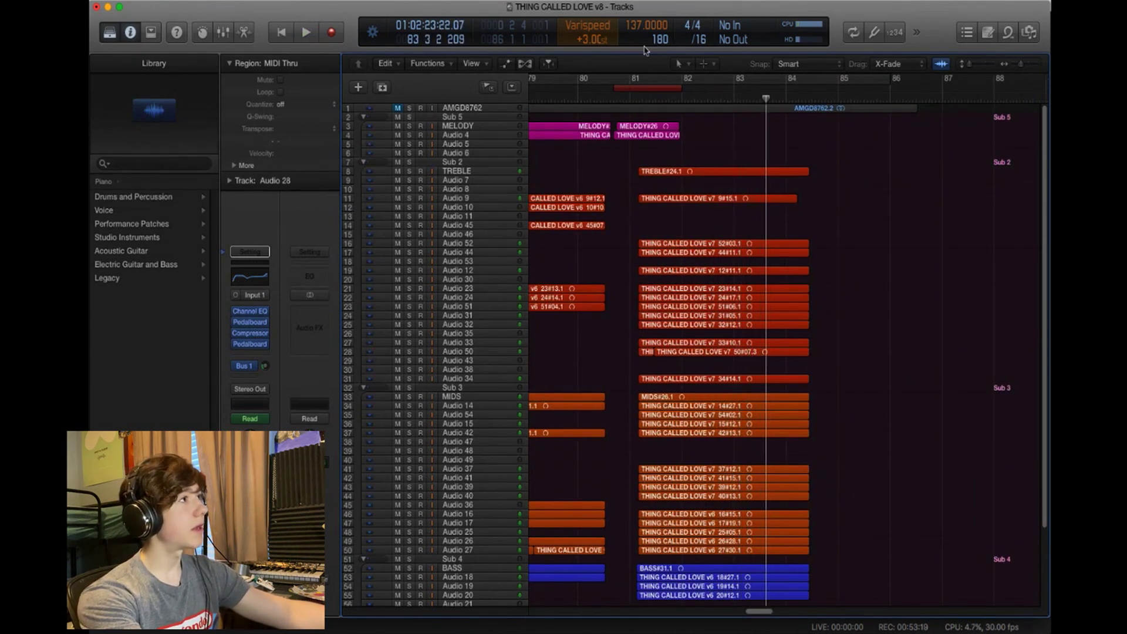
Reset Varispeed to 0 and return the LCD to the Beats & Project display
double_click(584, 40)
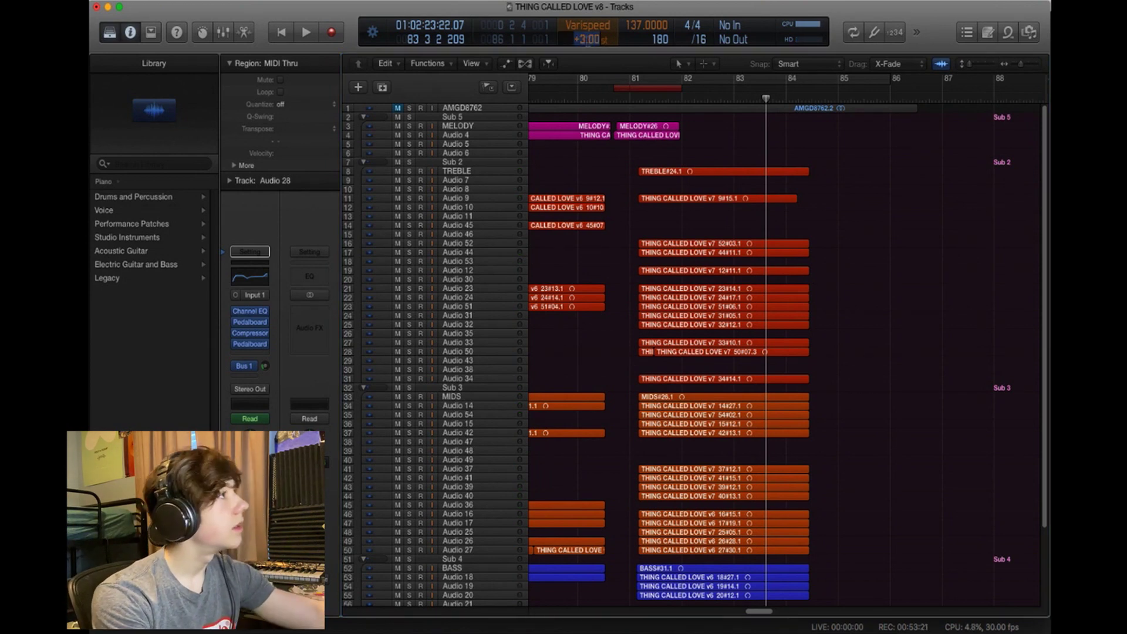
type("0")
key("Return")
left_click(372, 32)
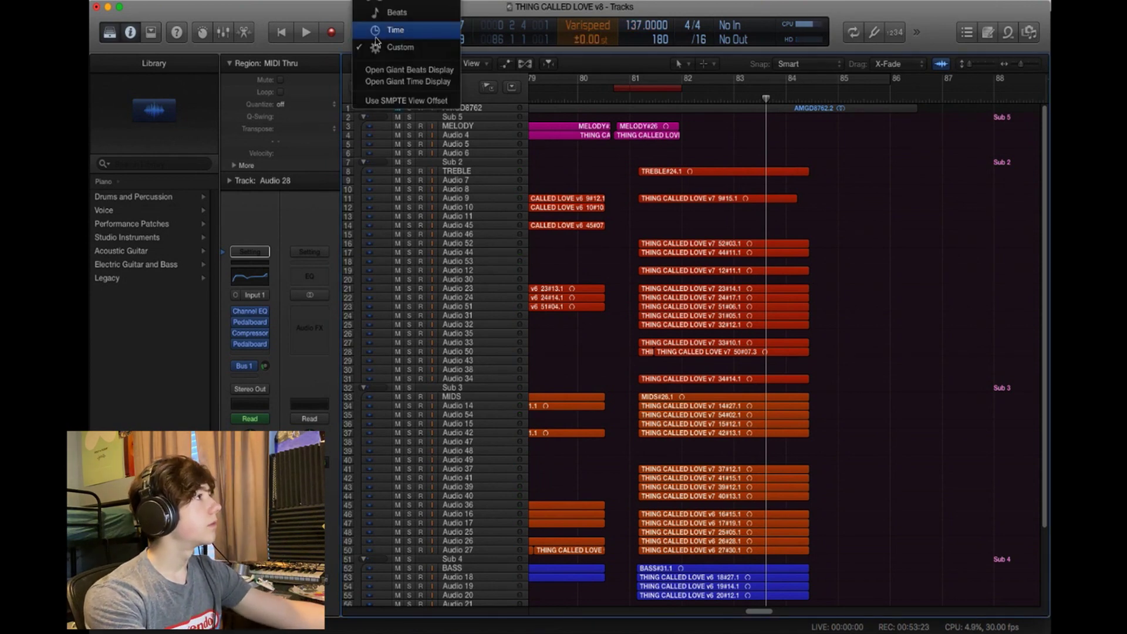
left_click(411, 15)
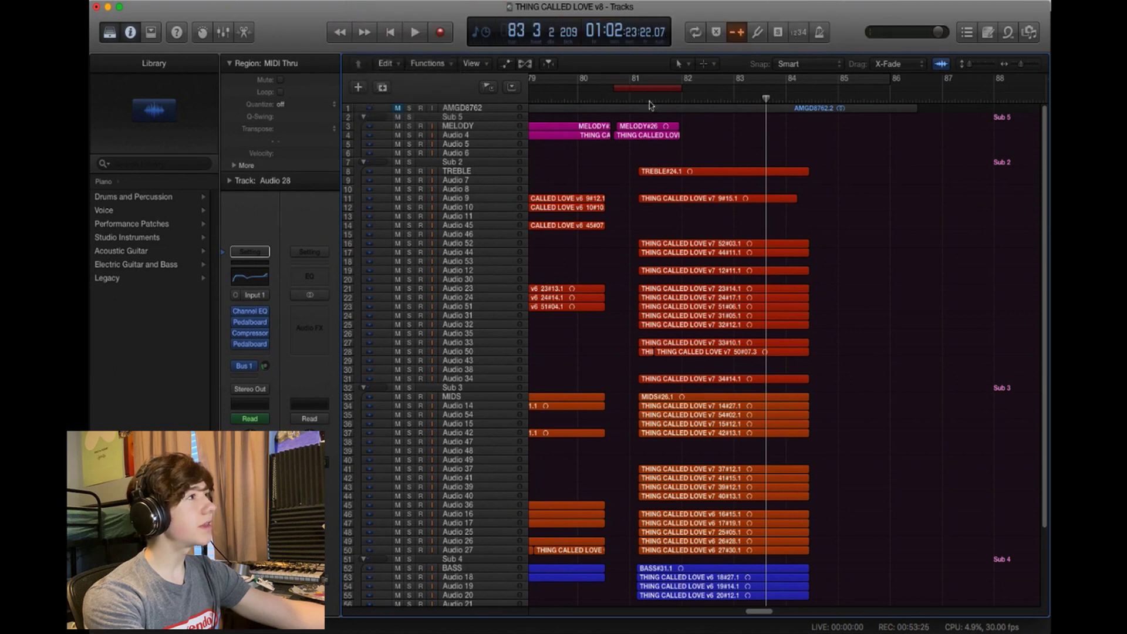
left_click(485, 33)
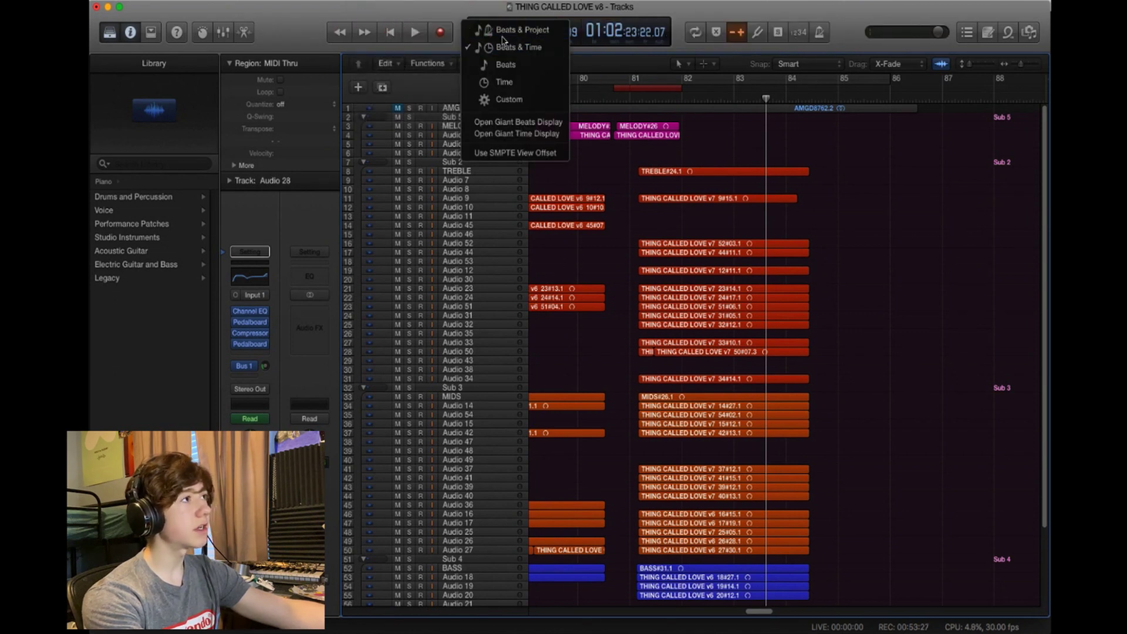
left_click(493, 102)
Solo Audio 9, 10, 11 and 45 and play from bar 78 beat 2 to around bar 80 beat 2
left_click_drag(532, 159, 558, 167)
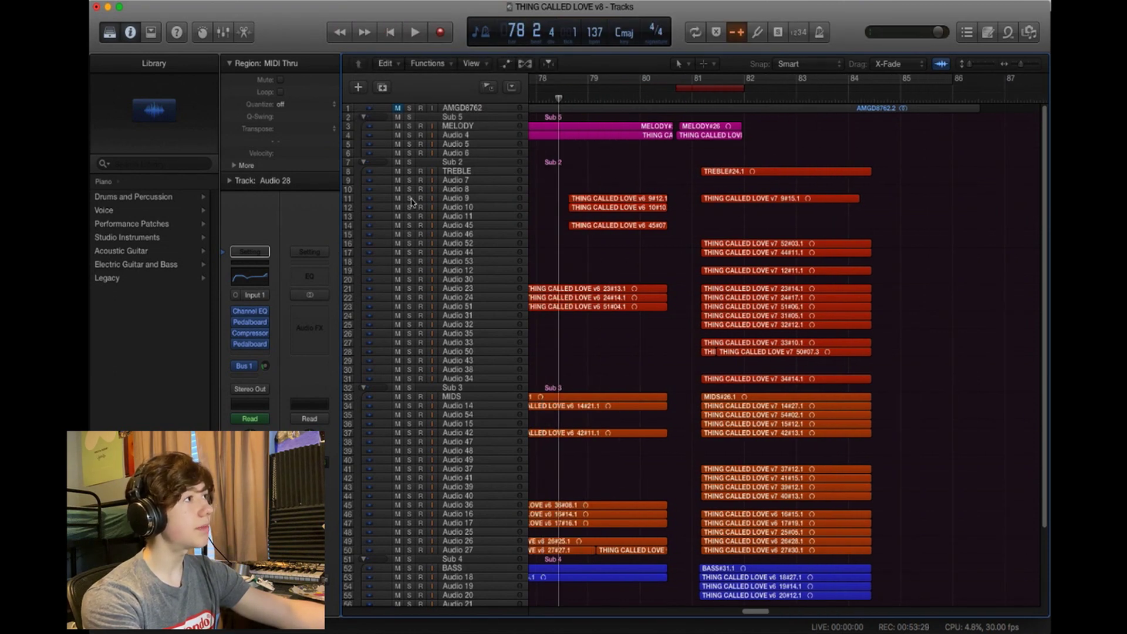
left_click_drag(410, 199, 410, 217)
left_click(409, 225)
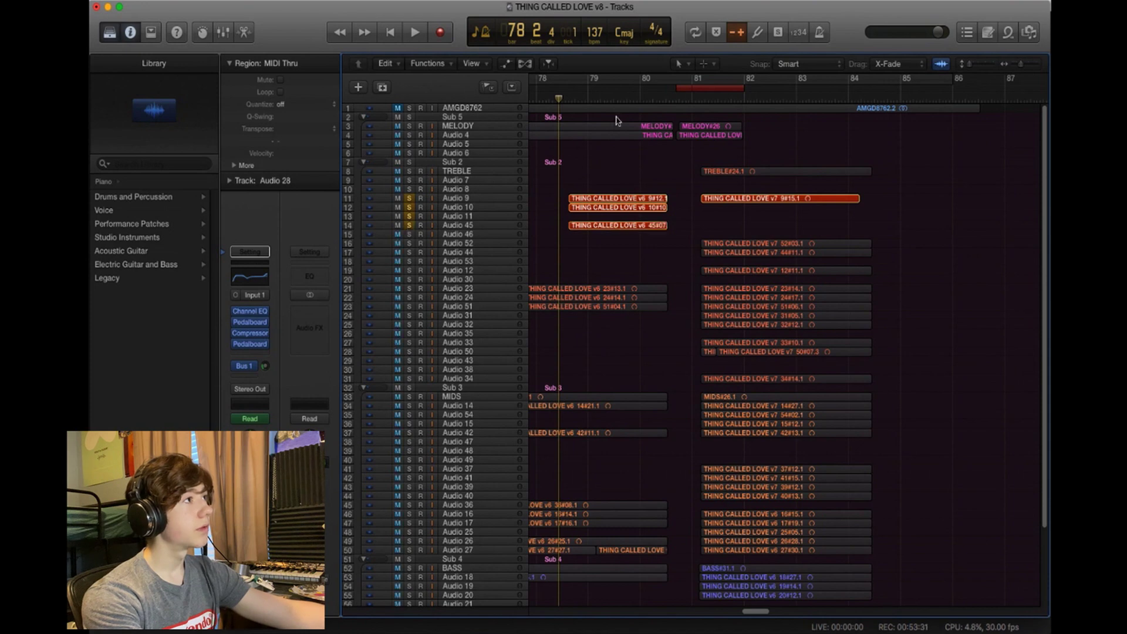
key("space")
left_click_drag(657, 120, 605, 112)
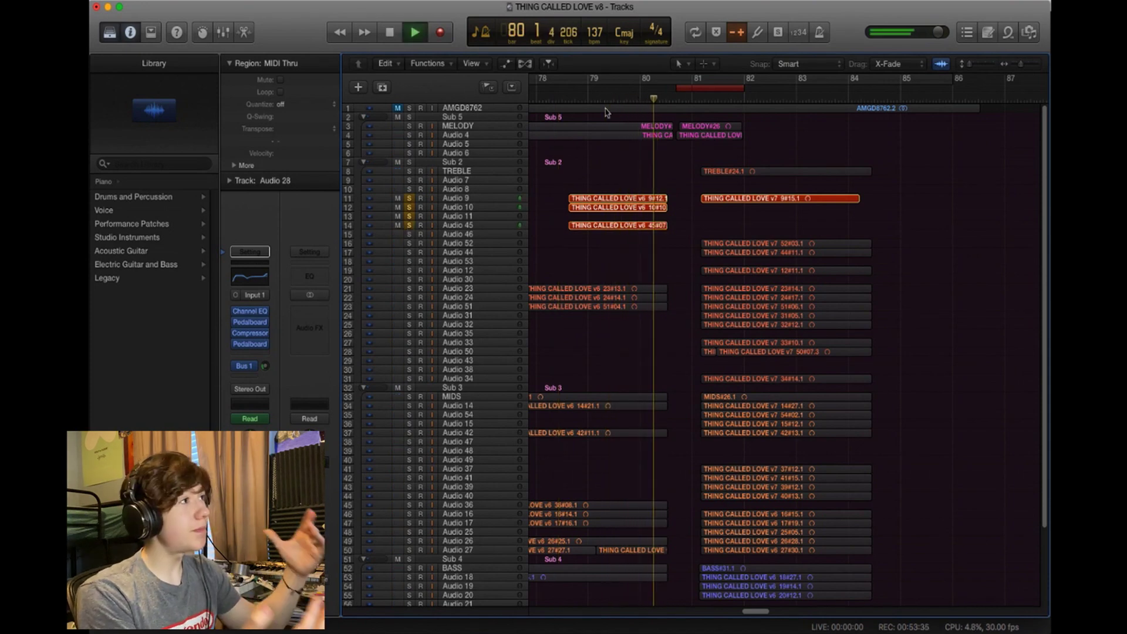
key("space")
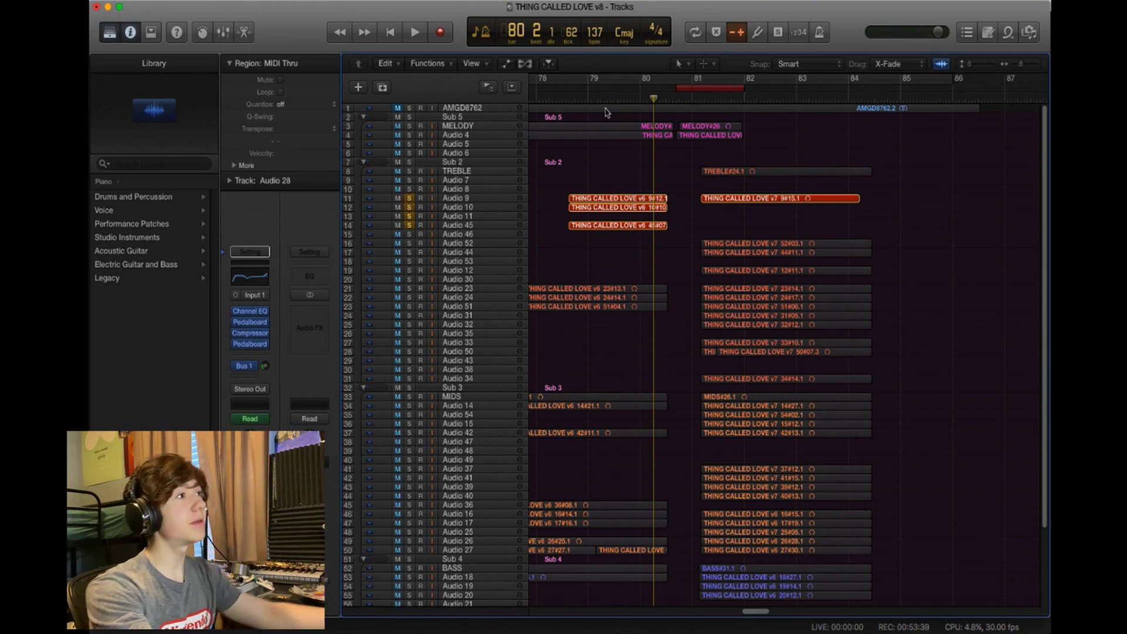
Replay the soloed treble tracks from around bar 79 to bar 82 beat 2
left_click_drag(627, 100, 585, 118)
key("space")
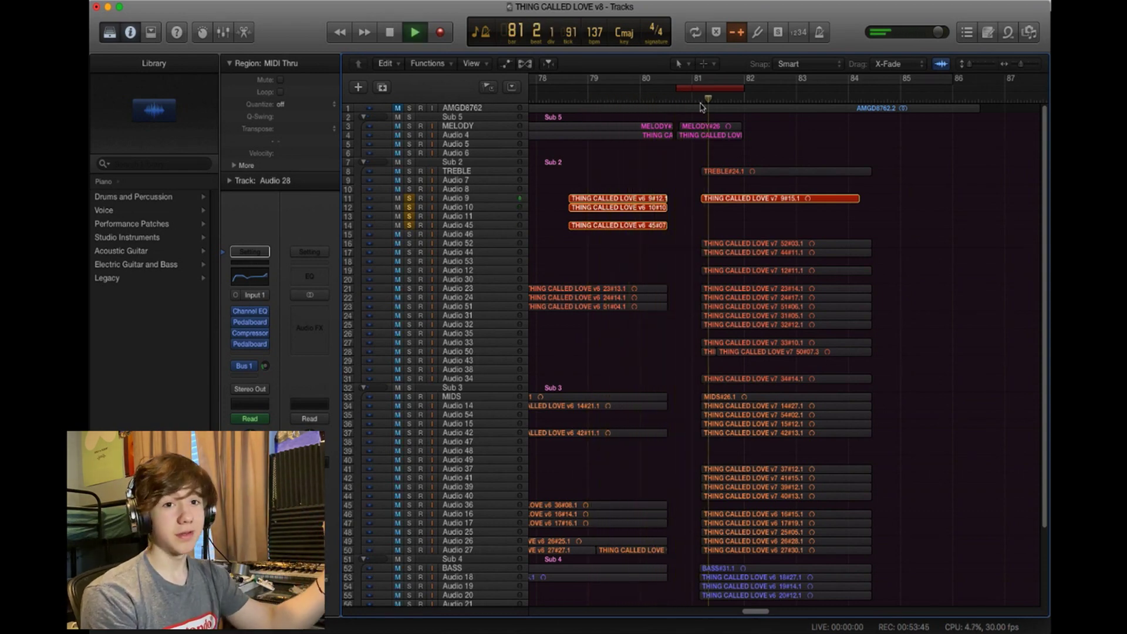
key("space")
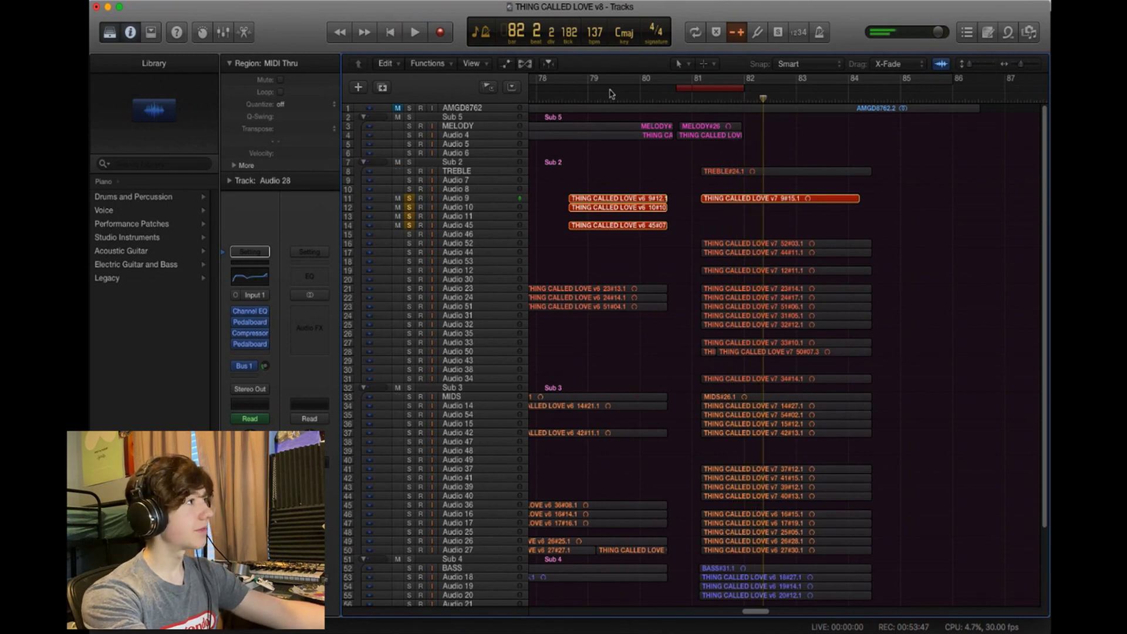
Add Audio 30, 23, 24 and 51 to the soloed tracks and play from bar 79 beat 2 to around bar 80 beat 2
mouse_move(385, 204)
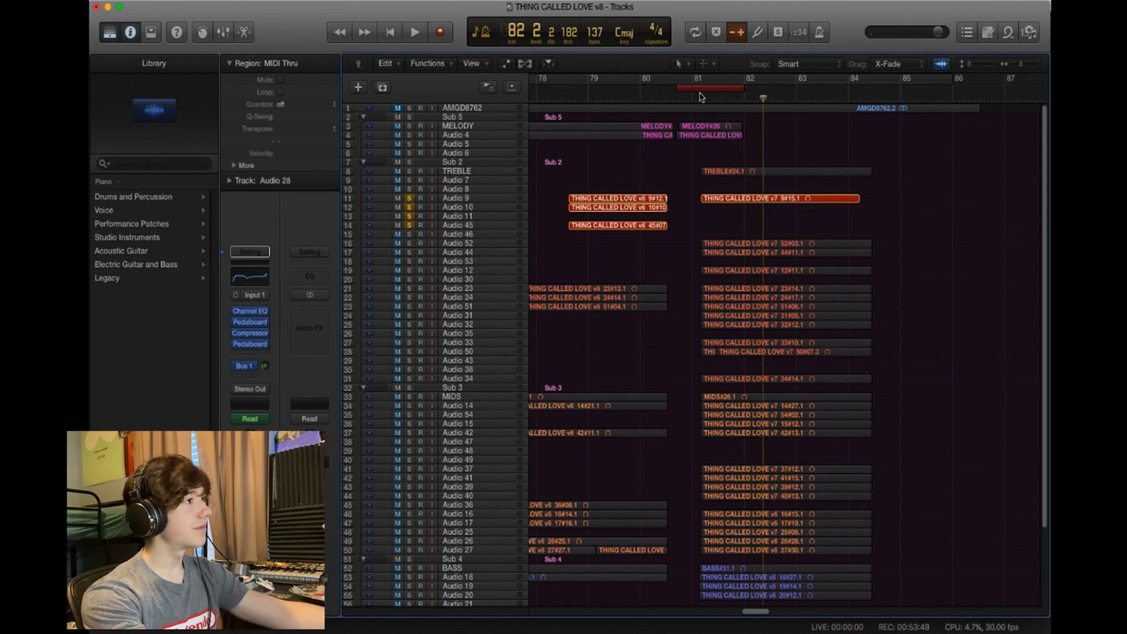
key("comma")
key("comma")
key("comma")
scroll(418, 251, "down", 1)
left_click_drag(409, 265, 409, 284)
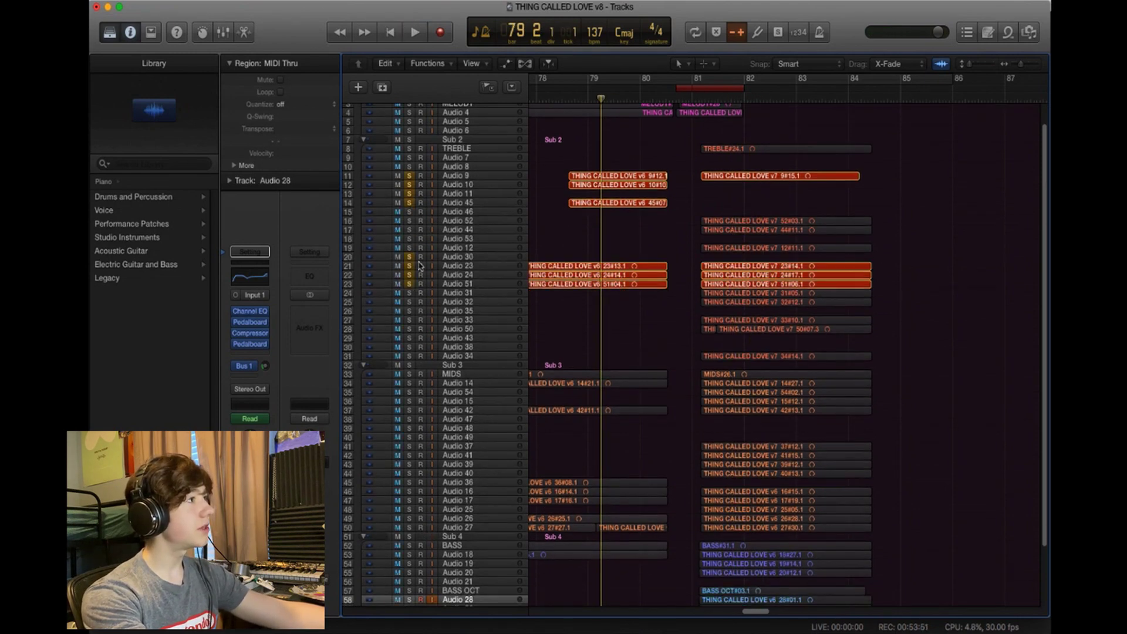
key("space")
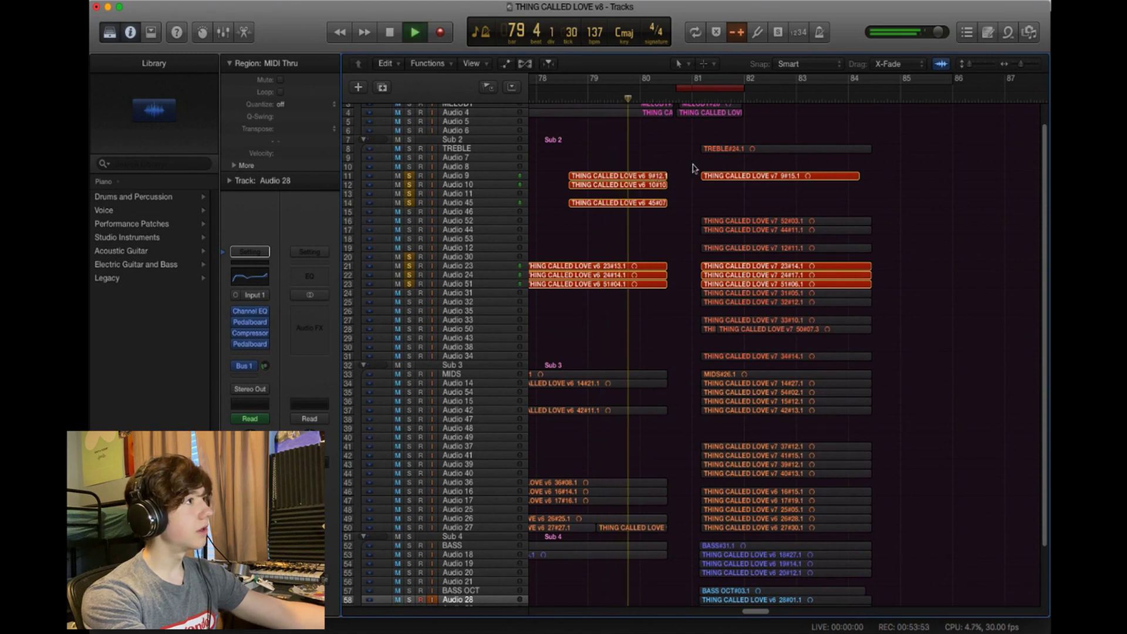
key("space")
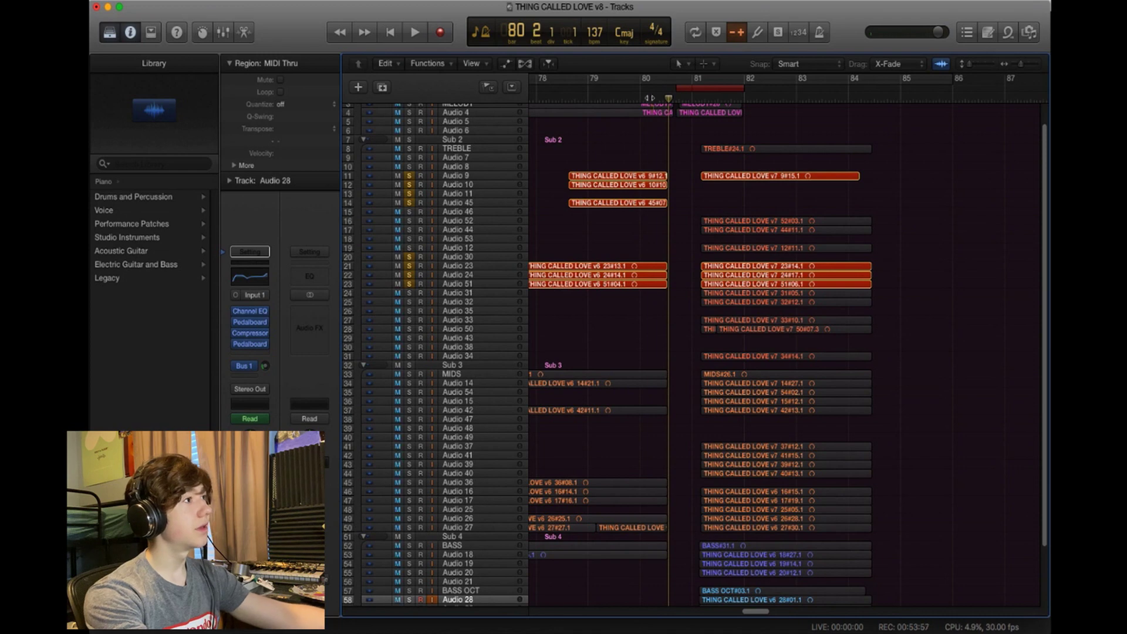
Add MIDS, Audio 14, 54, 15, 42, 36, 16, 17, 25, 26, 27 and the Sub 4 stack to the solo around bar 79
key("space")
left_click_drag(409, 374, 410, 411)
key("space")
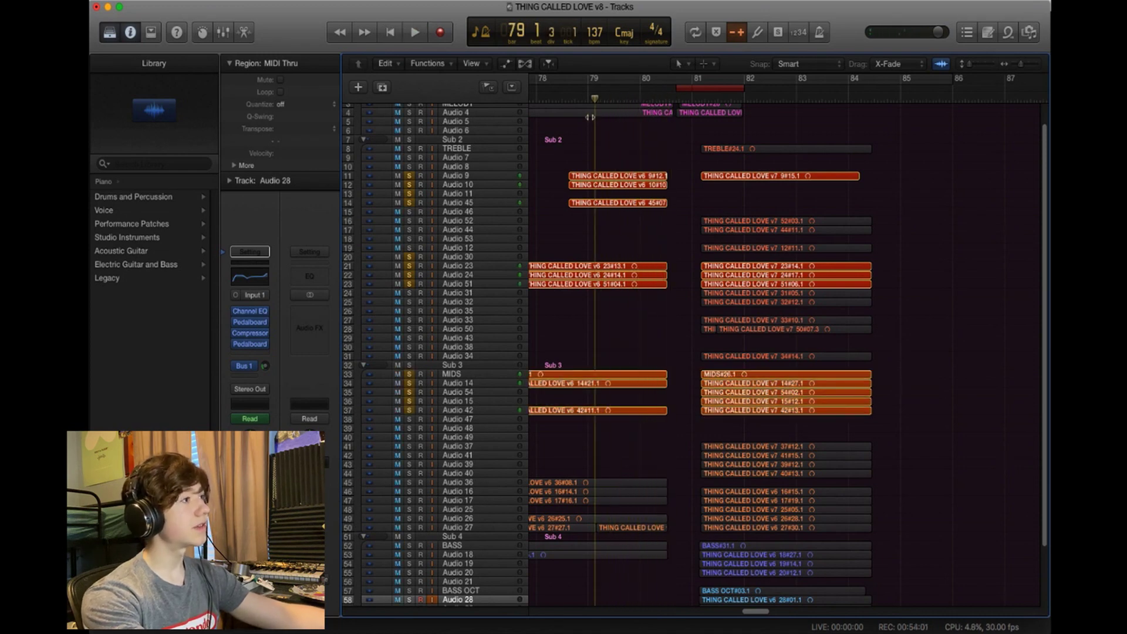
left_click_drag(409, 482, 409, 537)
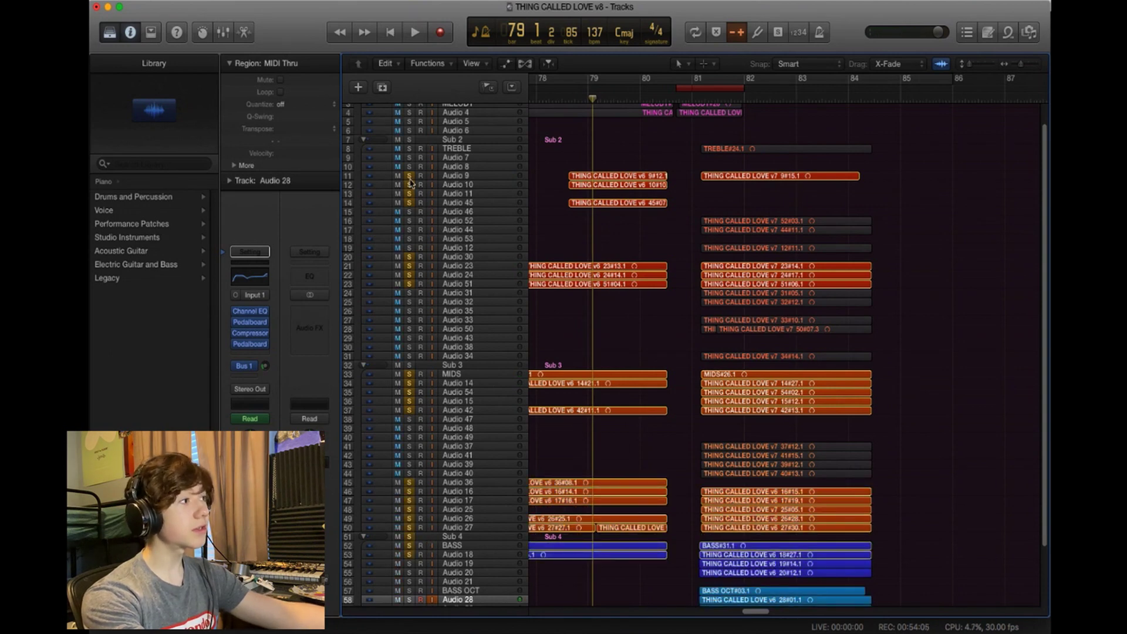
Clear all solos and play the full arrangement from around bar 79 to bar 80 beat 2
left_click_drag(410, 180, 409, 537)
key("space")
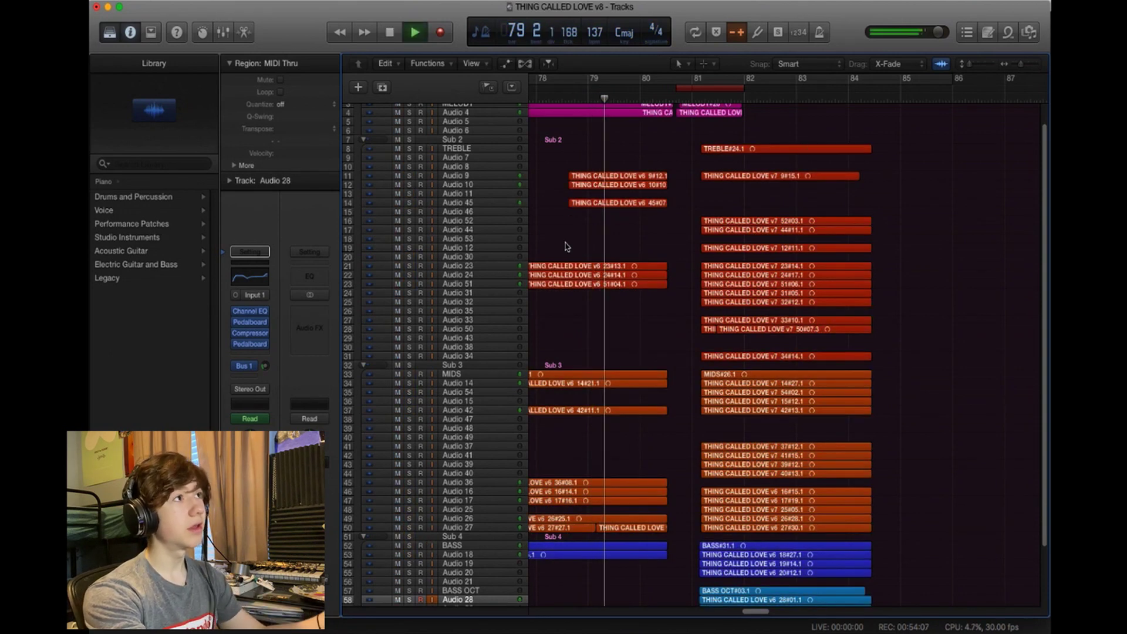
key("space")
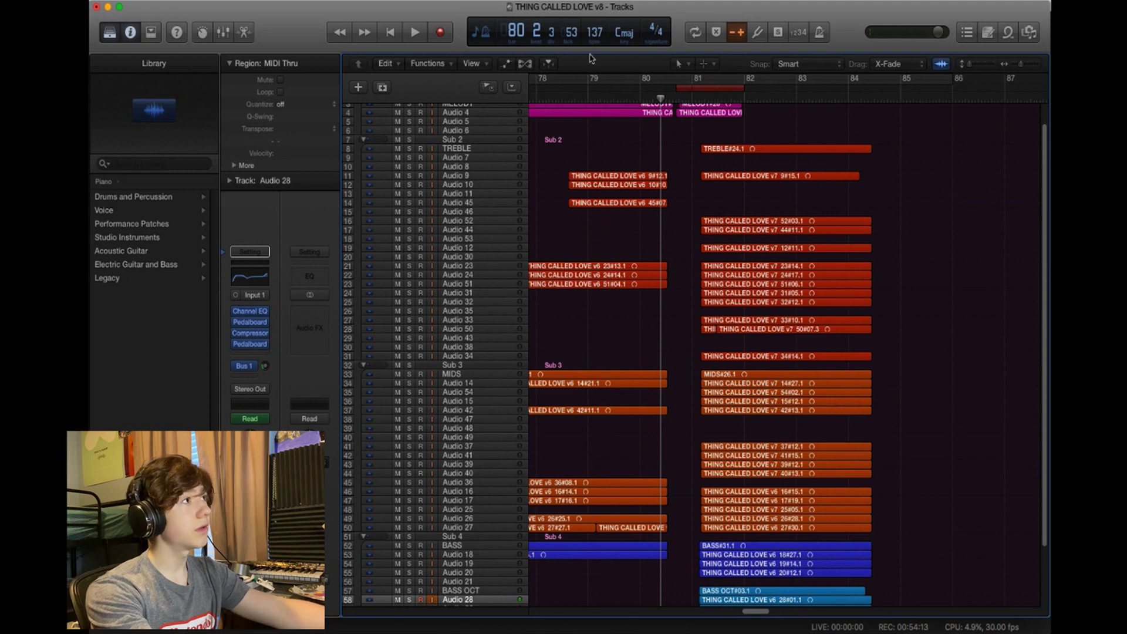
left_click(616, 98)
key("space")
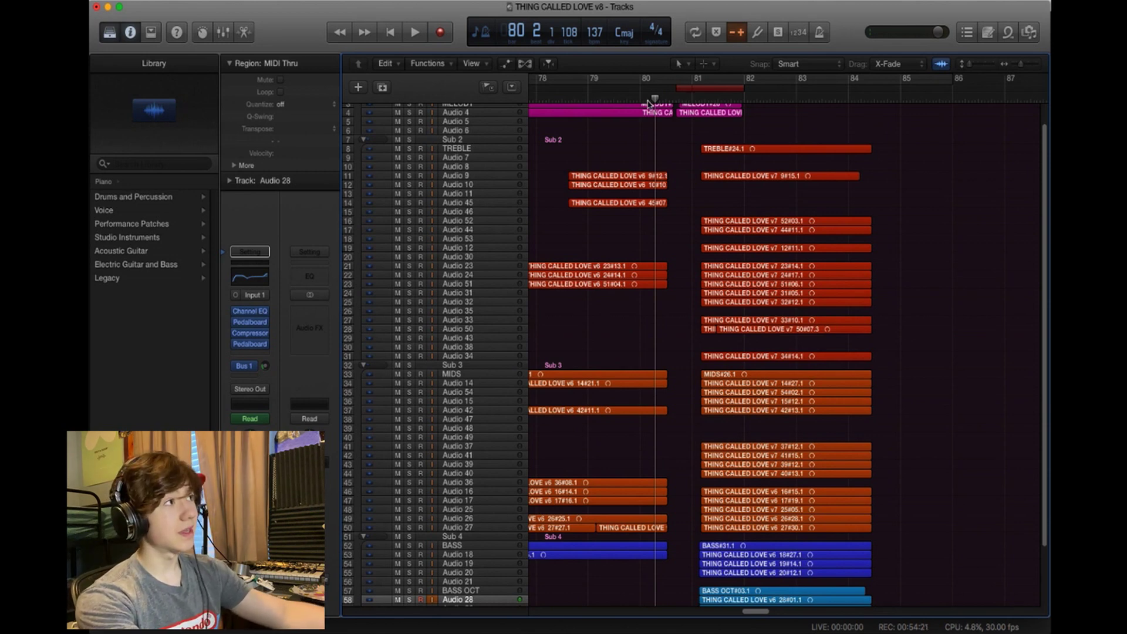
Play the full arrangement from bar 78 beat 3 to around bar 82 beat 2
left_click_drag(652, 99, 568, 99)
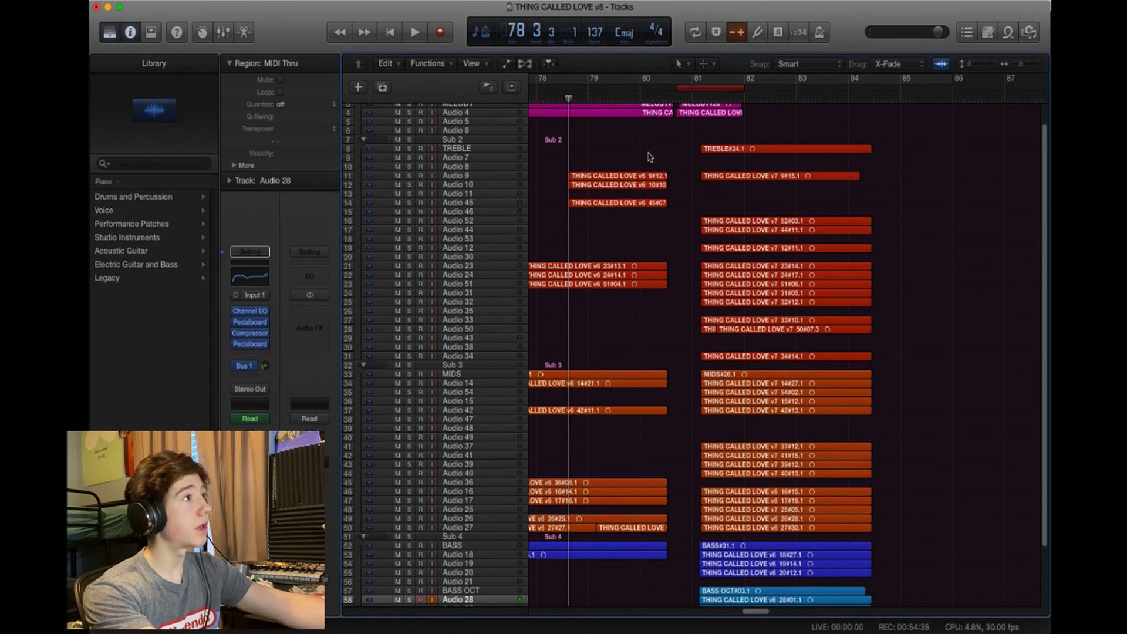
key("space")
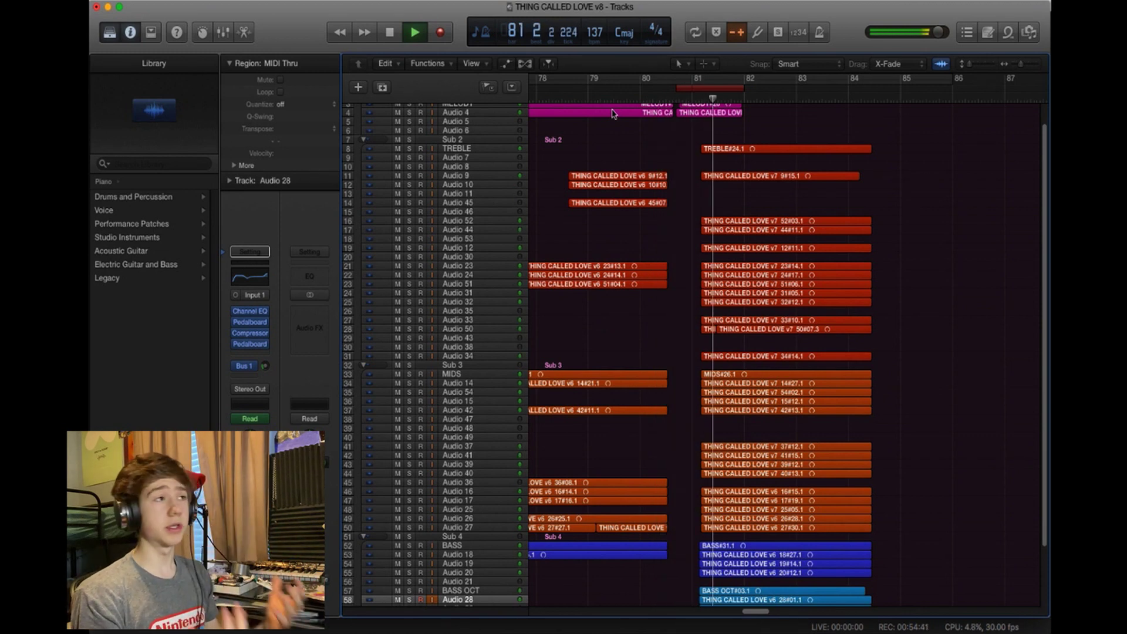
key("space")
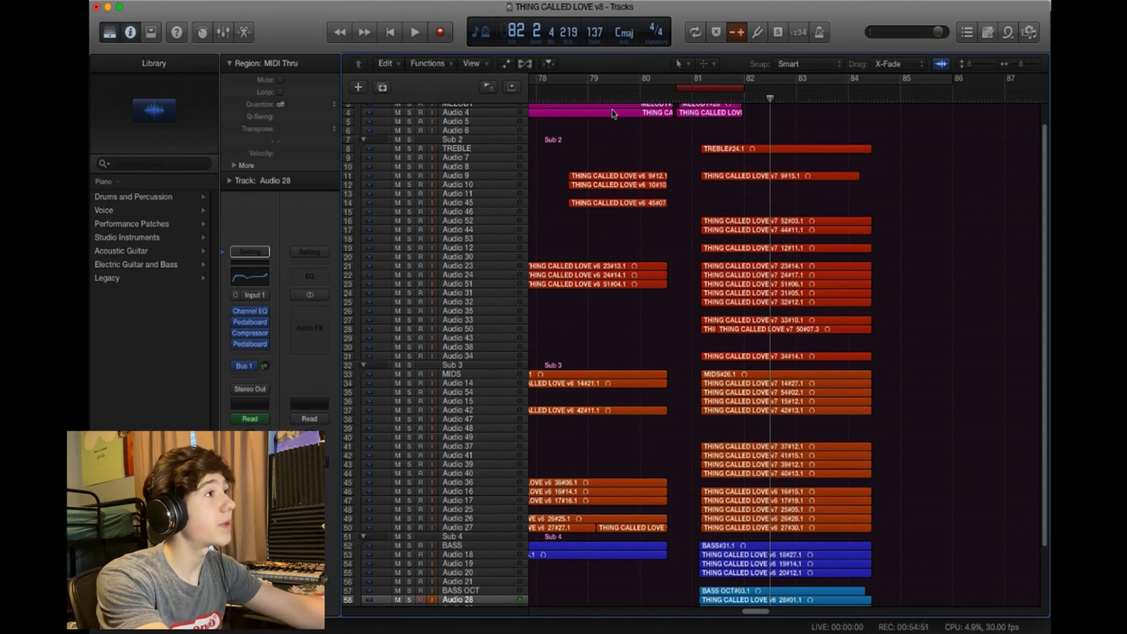
Solo Audio 12 and Audio 30 in the Sub 2 stack and play from around bar 81 beat 2 to bar 82
left_click_drag(831, 101, 705, 100)
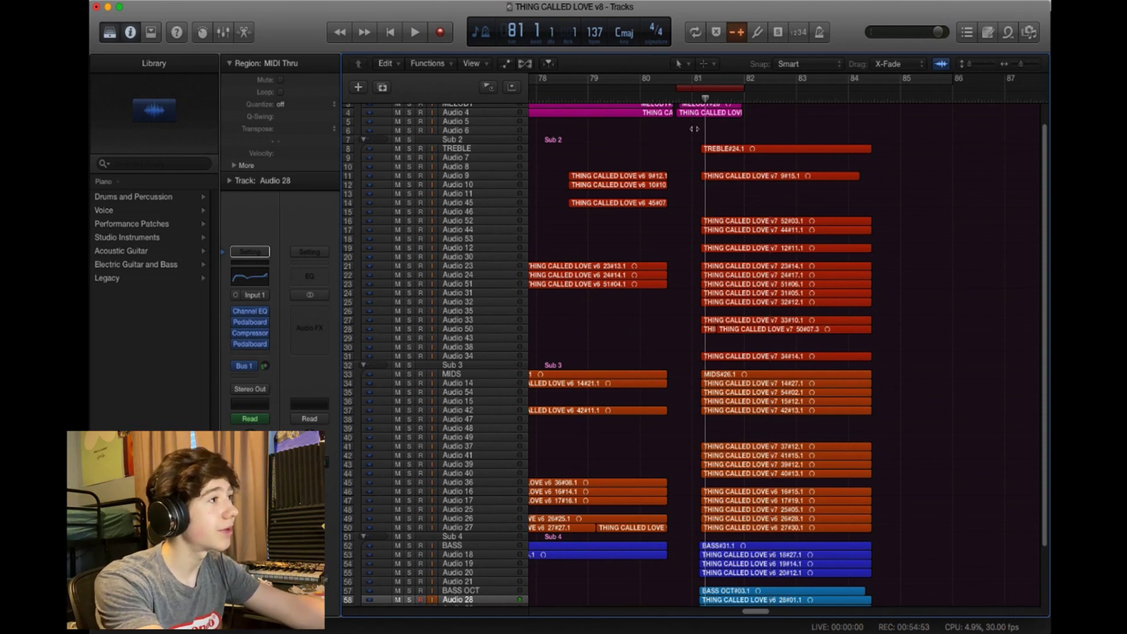
scroll(789, 220, "down", 3)
scroll(790, 220, "up", 5)
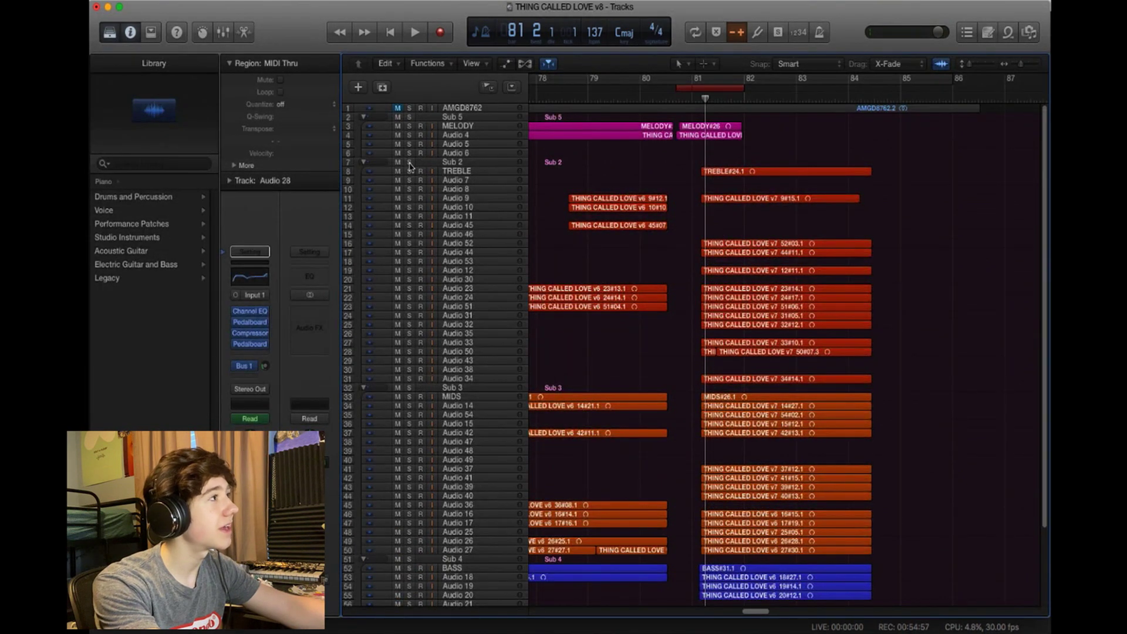
left_click(409, 163)
left_click(410, 199)
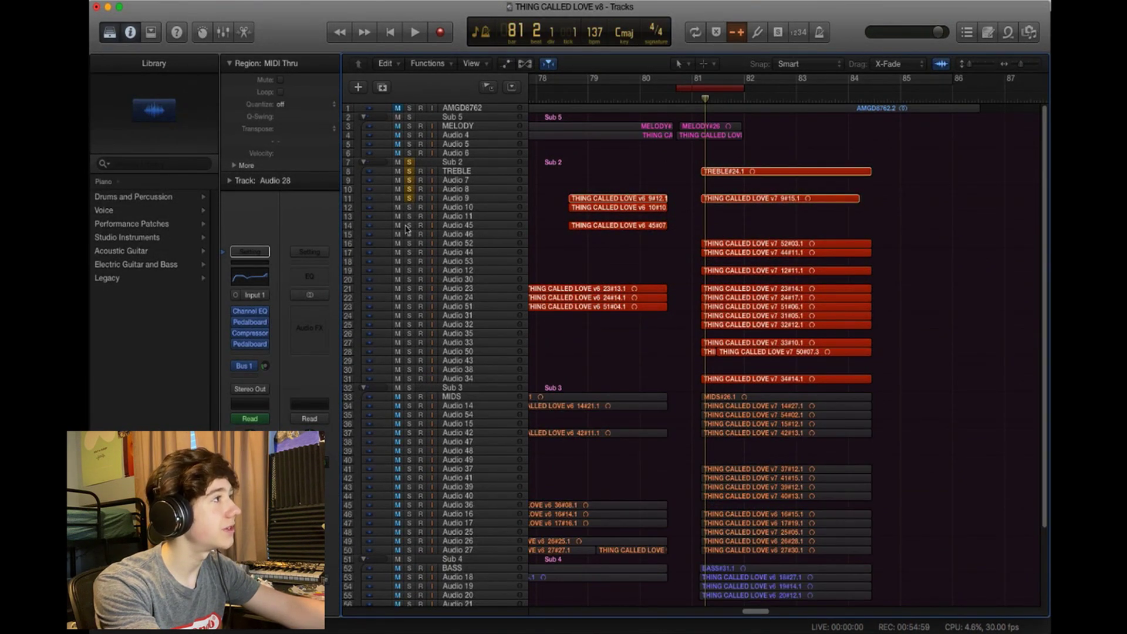
left_click(409, 164)
left_click_drag(409, 216, 410, 280)
key("space")
left_click(414, 268, "alt")
key("space")
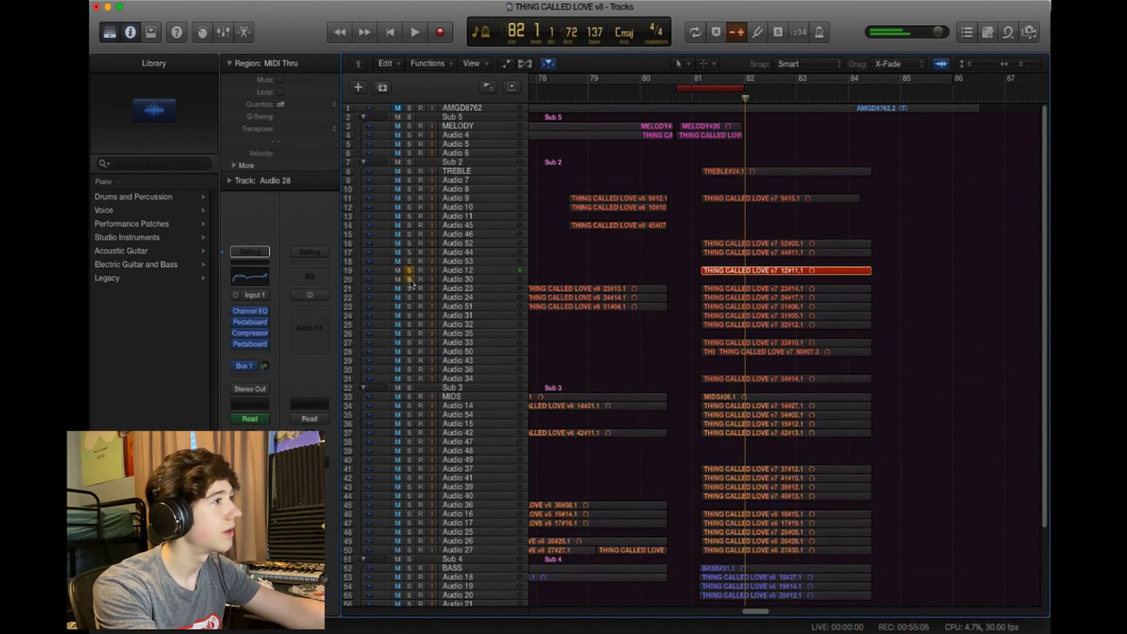
Add Audio 23 to the solo and play to bar 83, then audition Audio 23 alone to around bar 83 beat 4
left_click(409, 288)
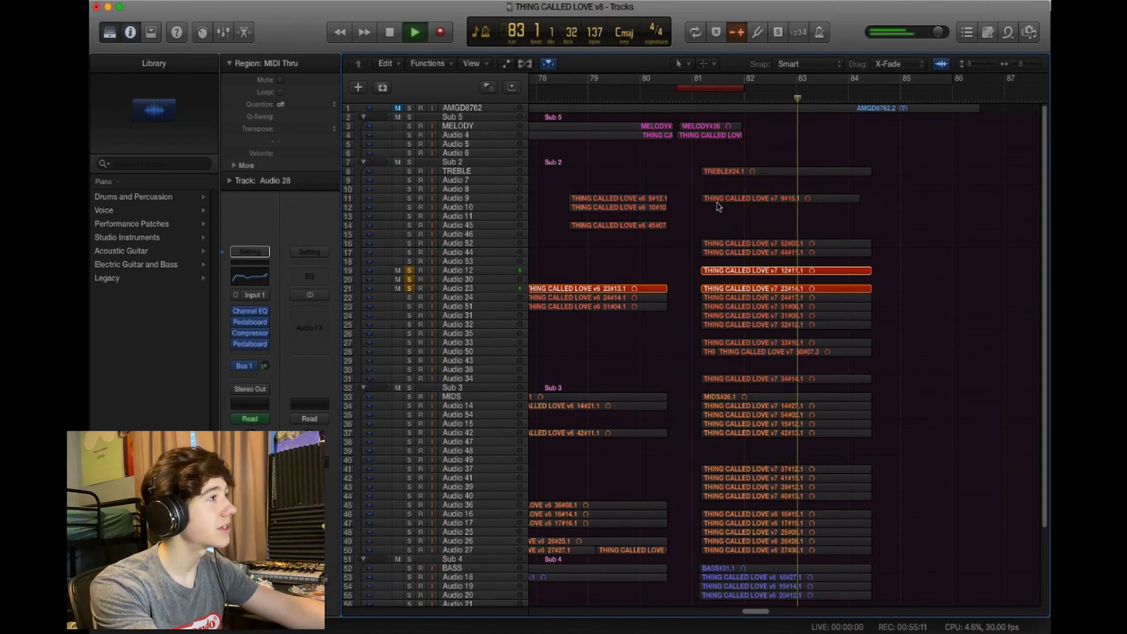
key("space")
left_click_drag(409, 270, 409, 280)
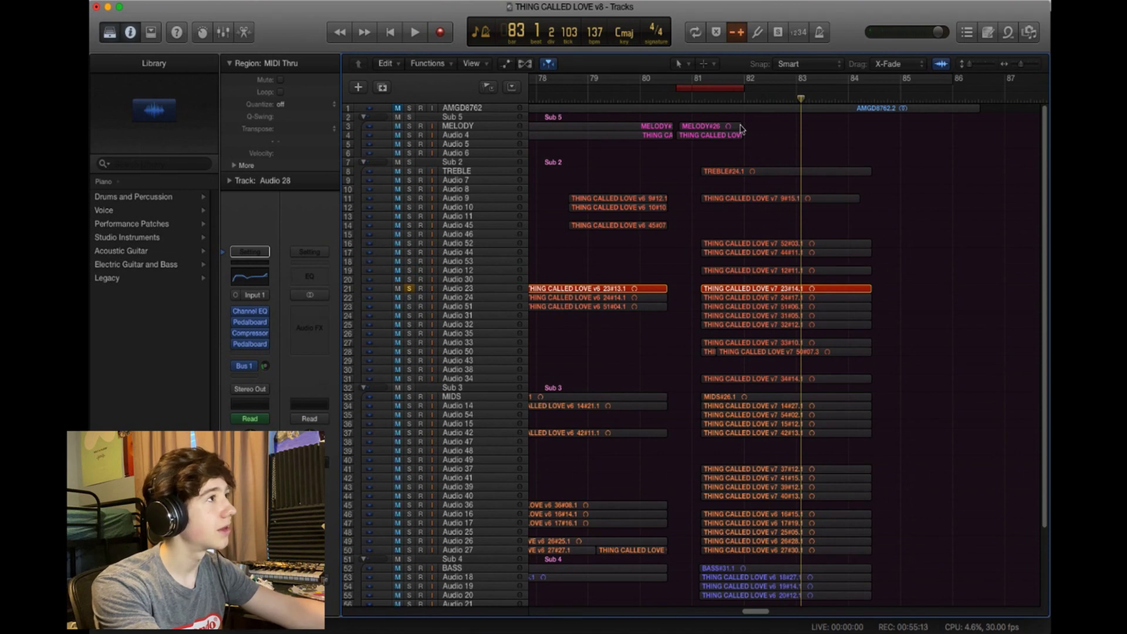
key("space")
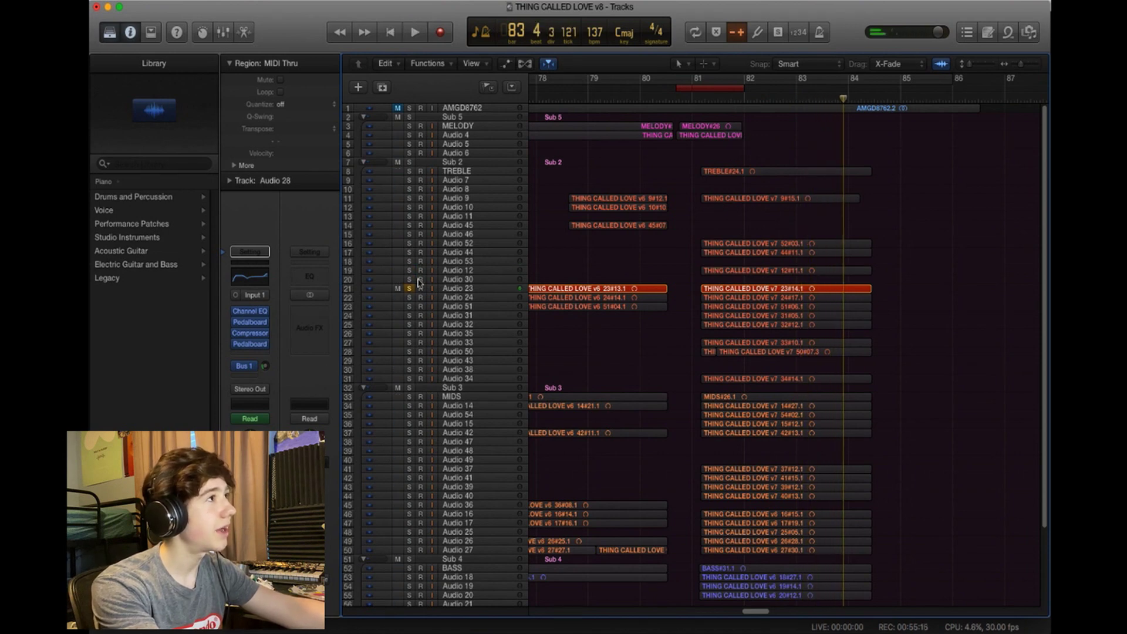
Unsolo Audio 23 and play the full arrangement from around bar 81 to bar 82 beat 3
left_click(409, 289)
double_click(698, 103)
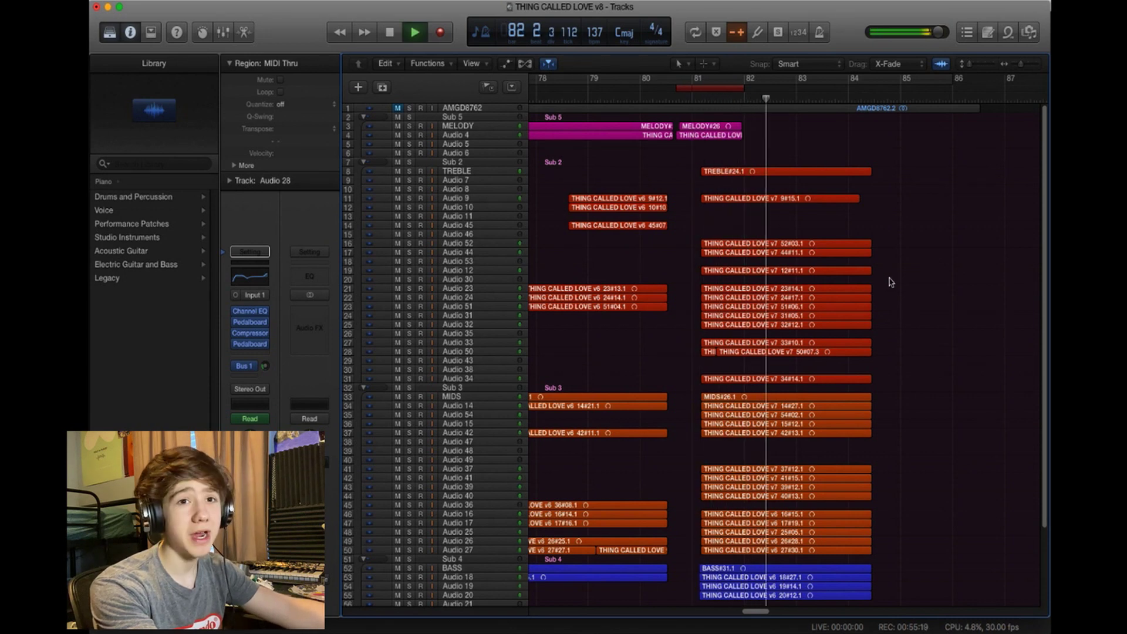
key("space")
Solo Audio 53, 12, 30 and 23 and play on to around bar 84
scroll(667, 297, "down", 2)
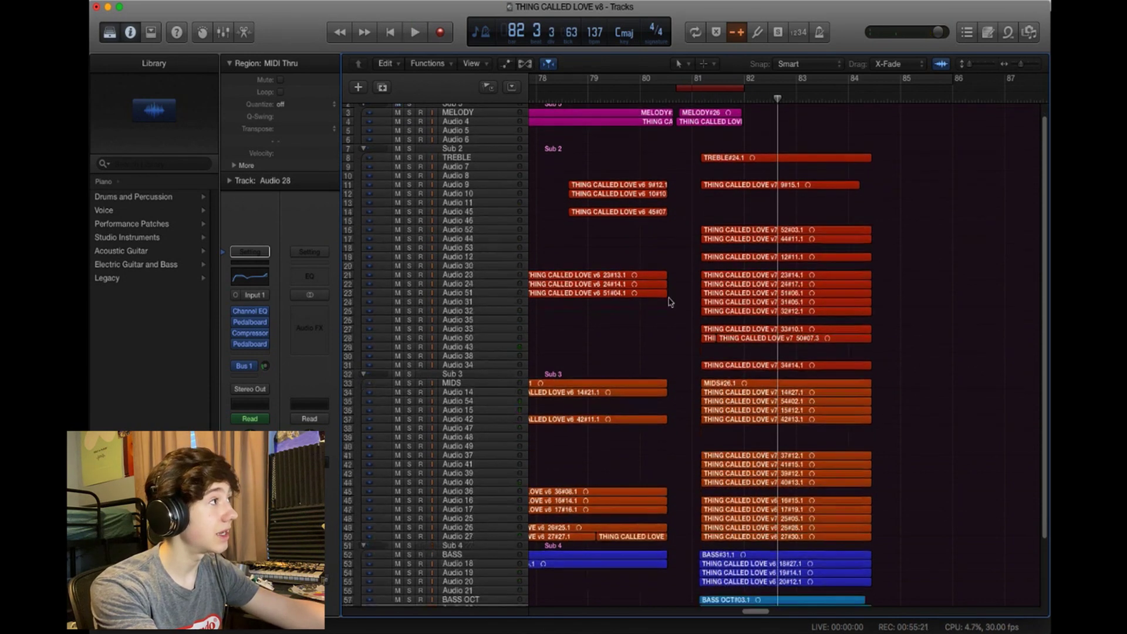
left_click(409, 249)
key("space")
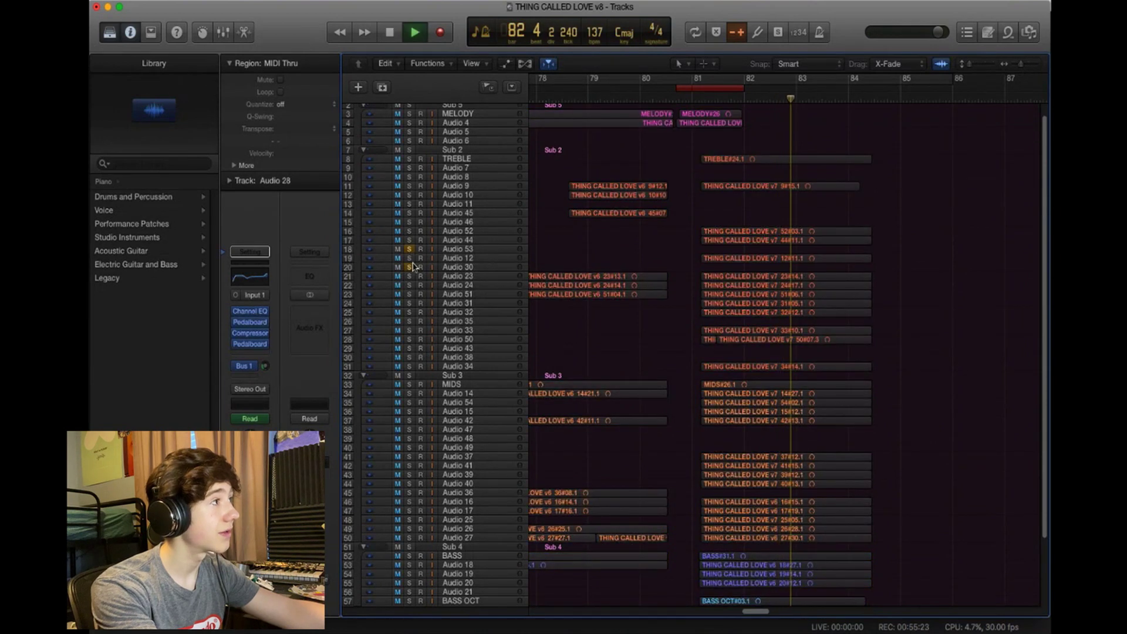
left_click(410, 276, "alt")
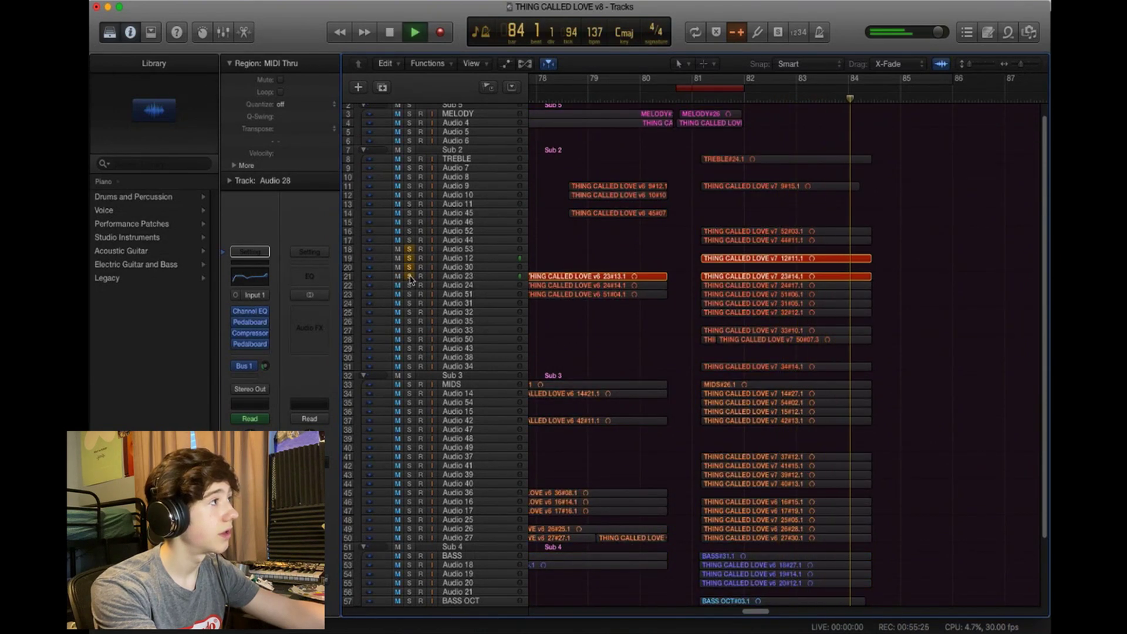
Solo only TREBLE and Audio 23 and play from around bar 81 to bar 82 beat 4
left_click(711, 93)
left_click(722, 158, "shift")
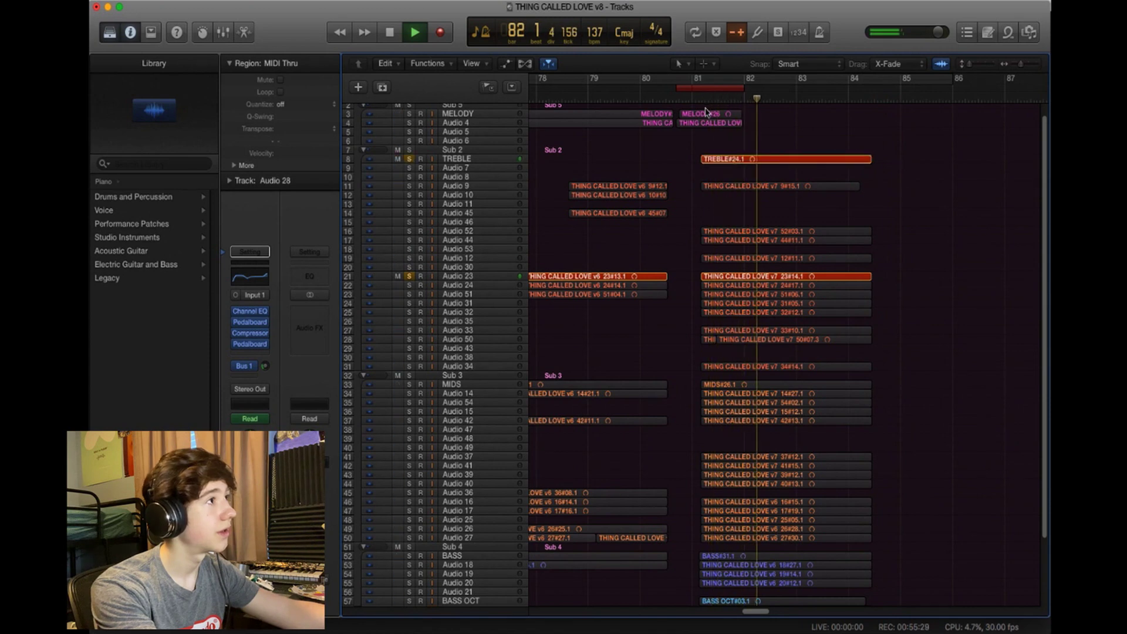
key("space")
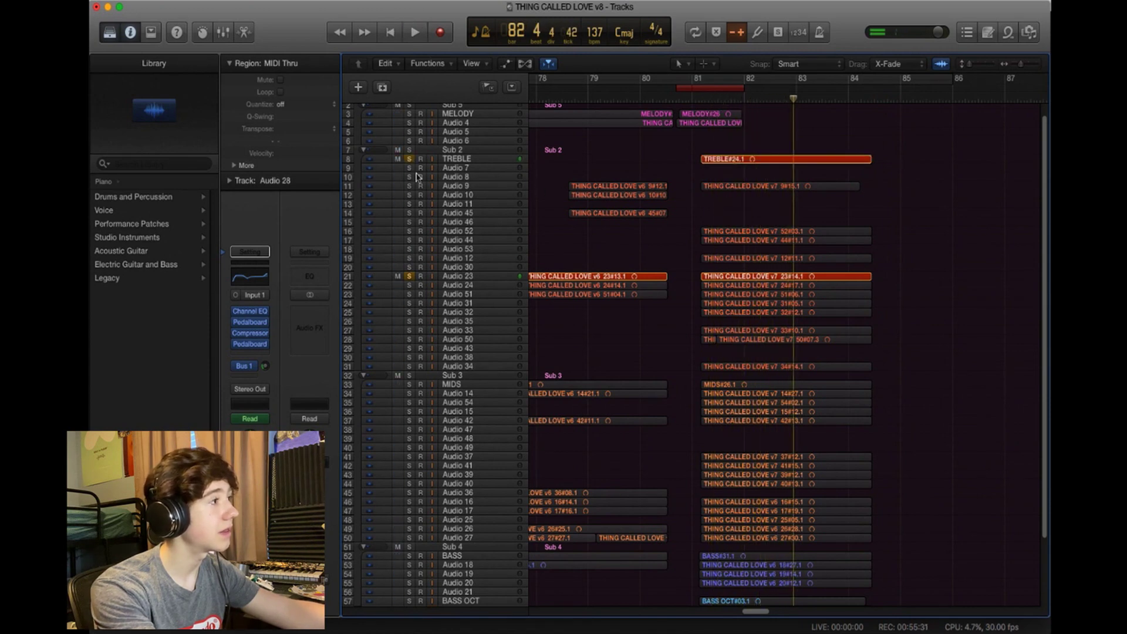
Add the Sub 3 and Sub 4 stacks to the solo and play from around bar 81 beat 2
left_click(409, 547)
left_click(410, 375)
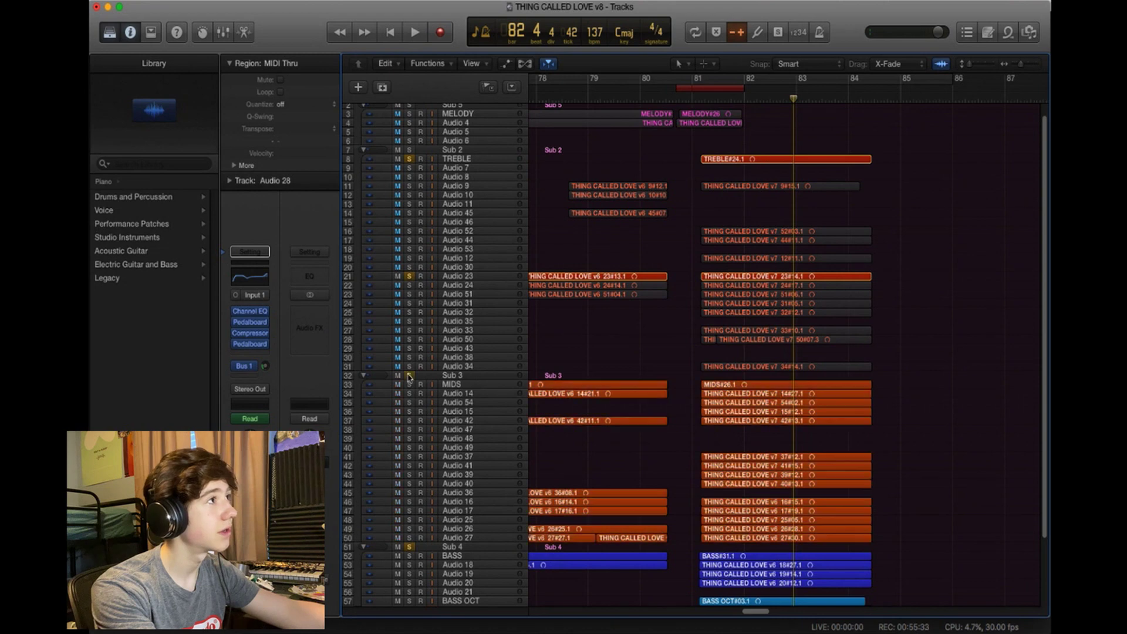
key("space")
left_click(715, 99)
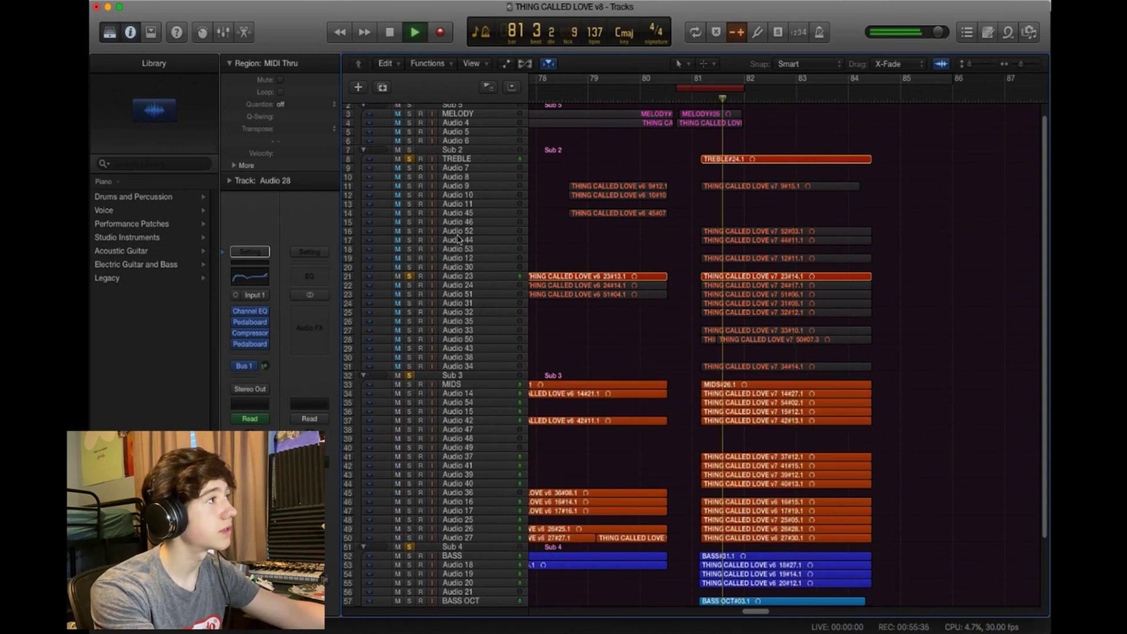
Unsolo TREBLE, Audio 23, Sub 3 and Sub 4 during playback and play the full mix to around bar 82 beat 4
left_click(409, 159)
left_click(410, 276)
left_click(409, 375)
left_click(409, 547)
scroll(1043, 276, "down", 3)
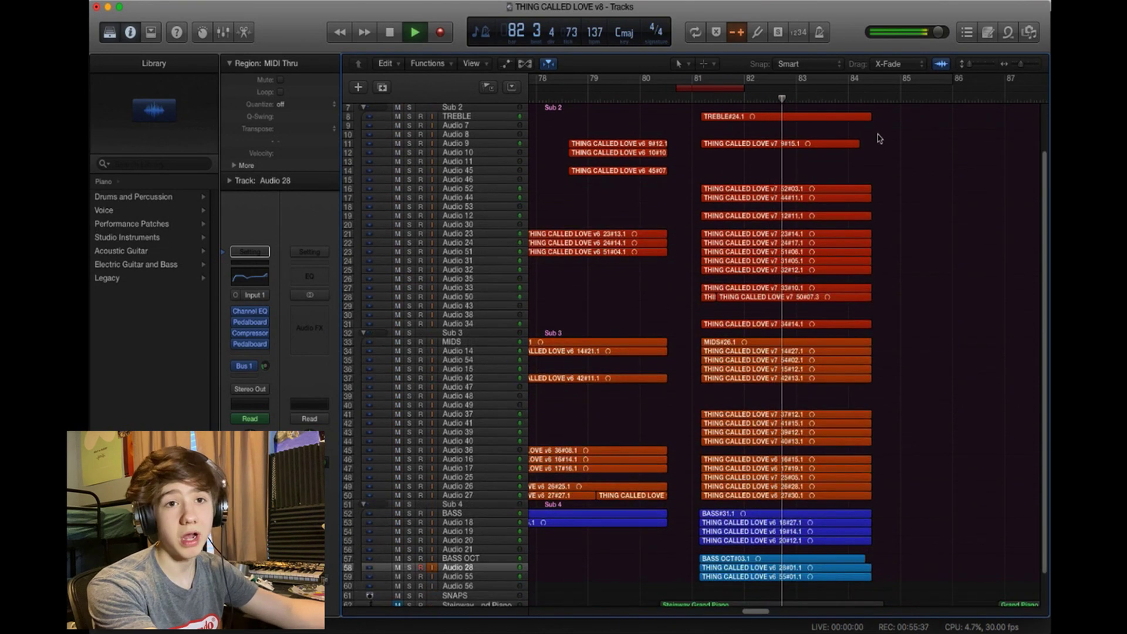
key("space")
Examine the stacked treble, mids and bass regions of the final section and their place in the whole arrangement
scroll(843, 501, "down", 2)
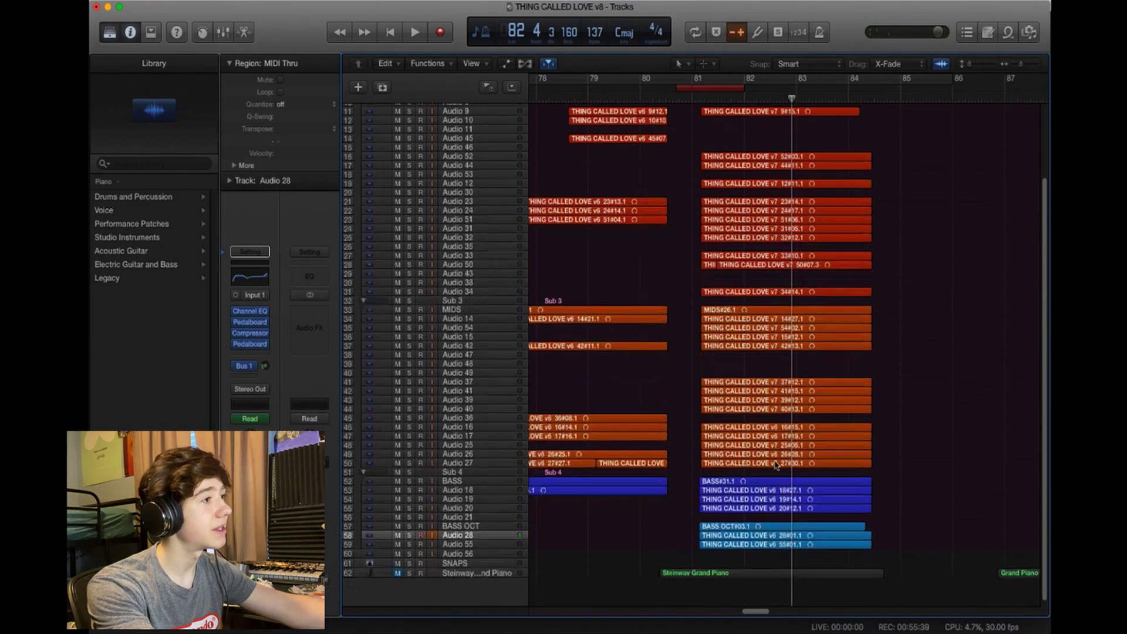
scroll(761, 610, "up", 5)
scroll(761, 611, "right", 3)
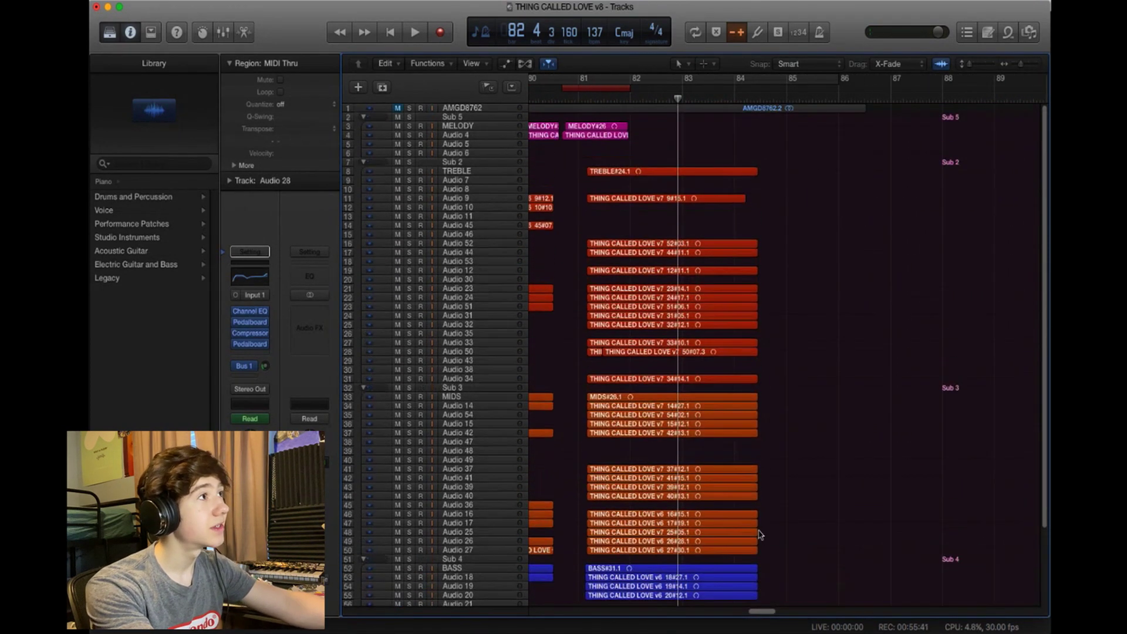
scroll(762, 501, "down", 5)
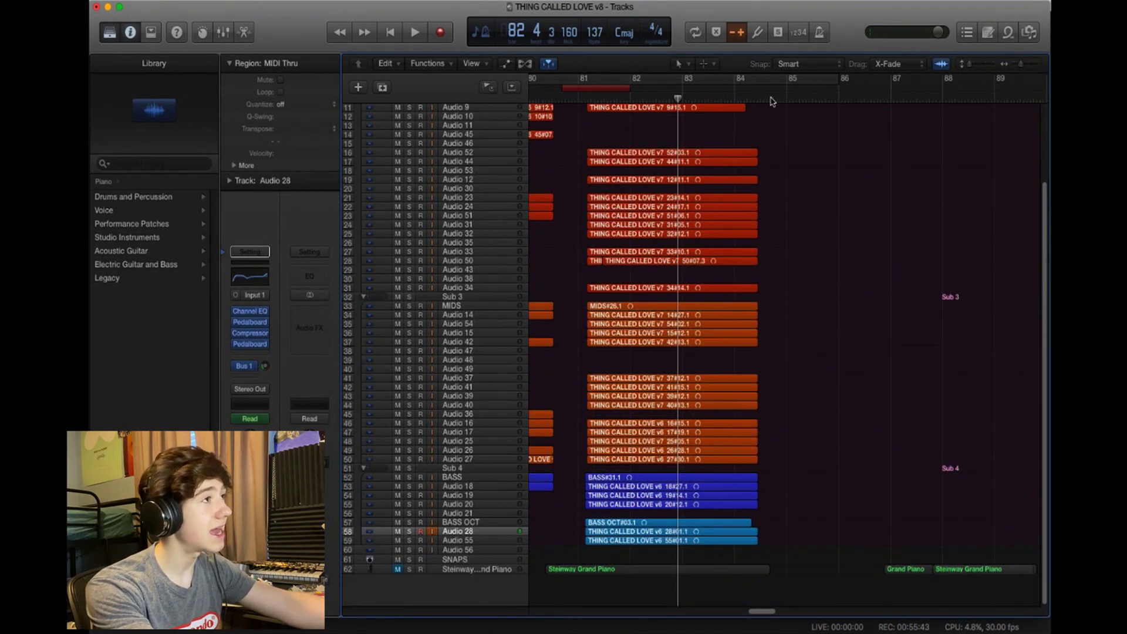
scroll(751, 235, "up", 4)
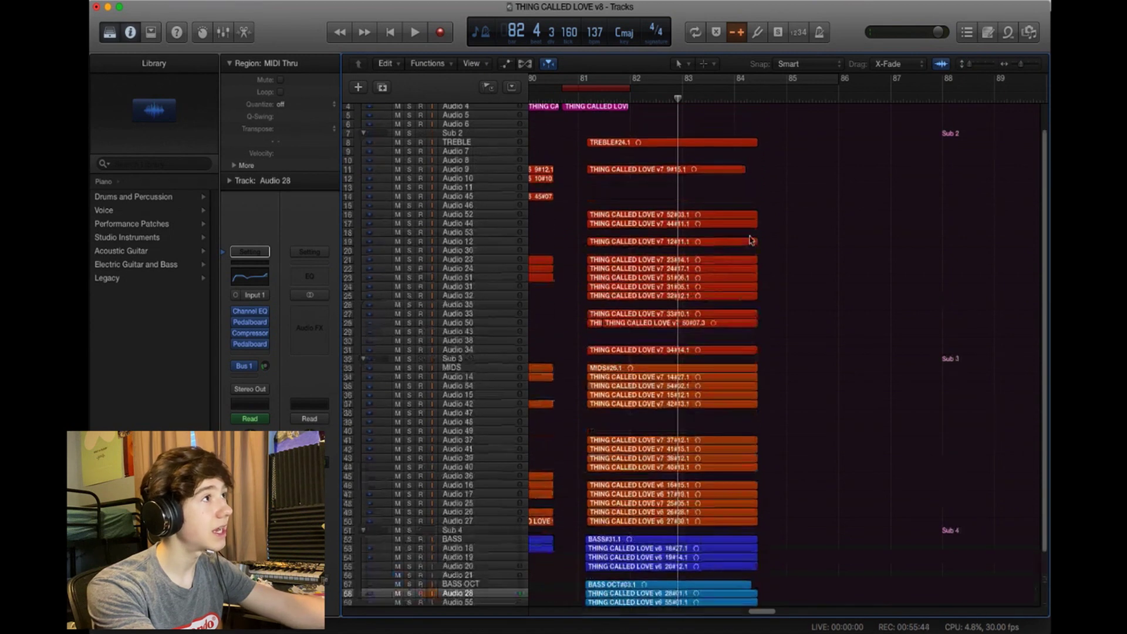
left_click(1018, 66)
left_click_drag(770, 616, 725, 595)
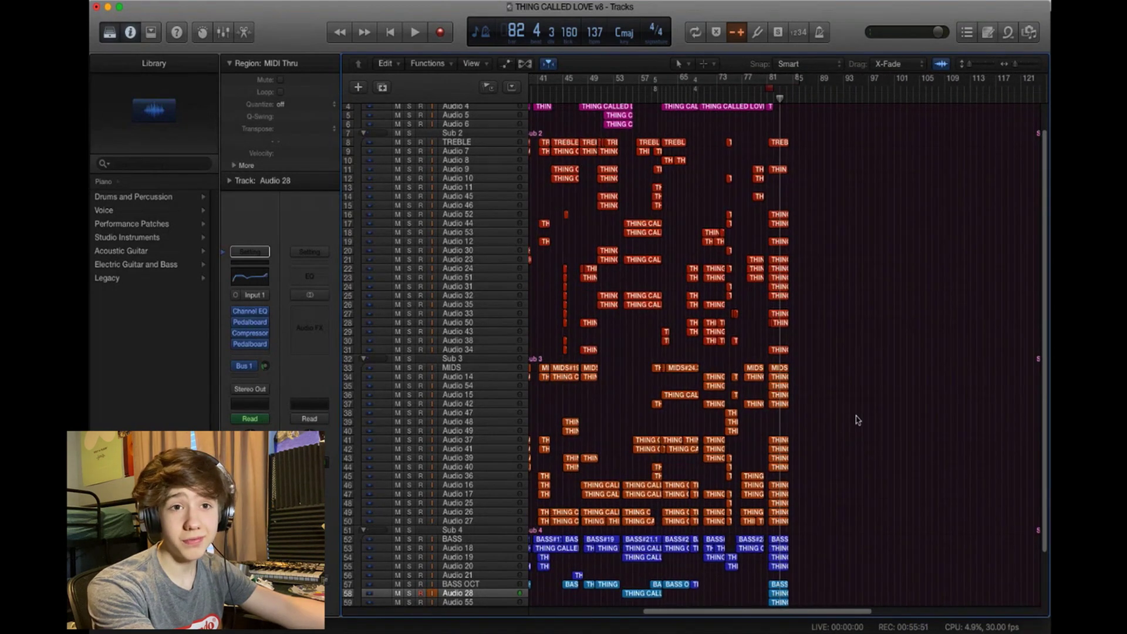
scroll(857, 420, "down", 4)
scroll(800, 393, "up", 5)
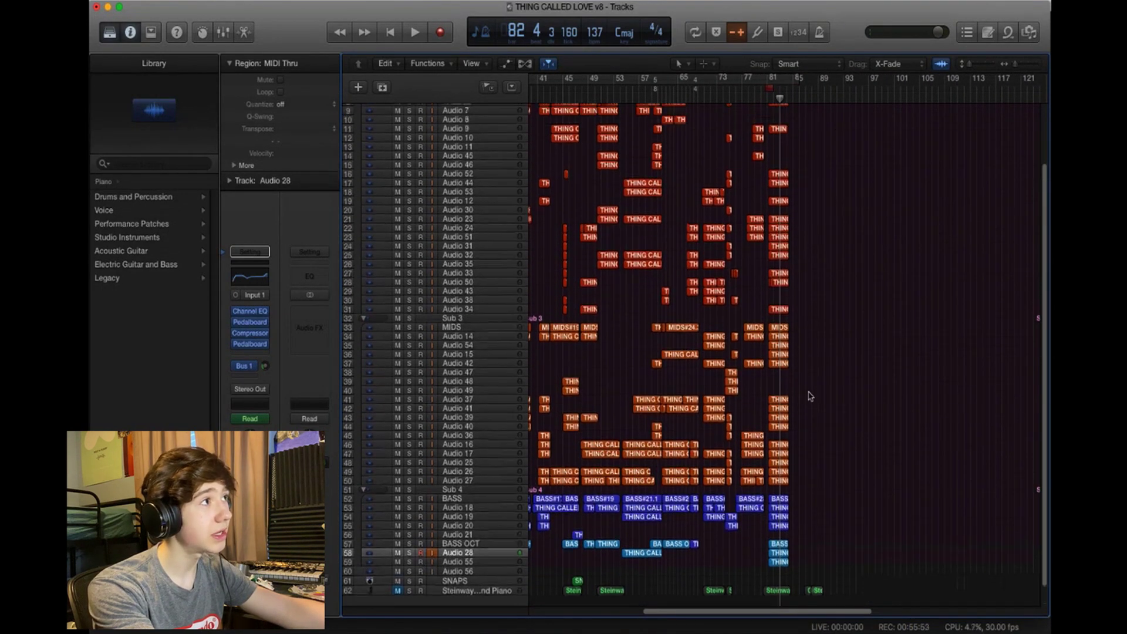
left_click_drag(1007, 64, 1020, 66)
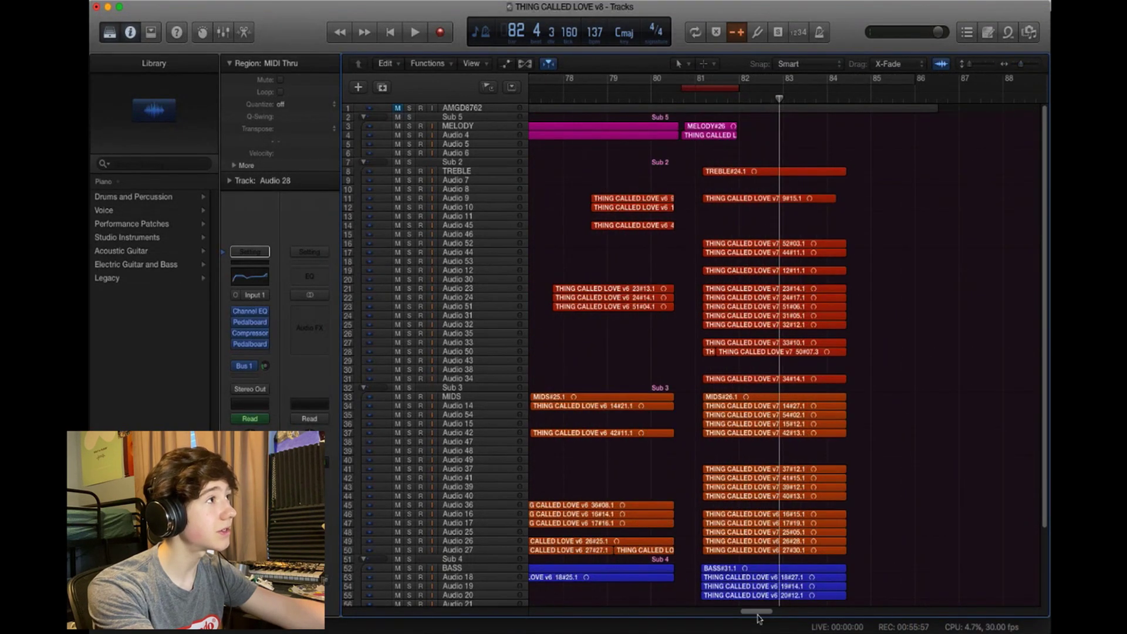
Show the mixer with the aux channels and open the Space Designer reverb on Aux 1
mouse_move(757, 615)
left_mouse_down()
mouse_move(772, 612)
mouse_move(740, 612)
mouse_move(766, 607)
left_mouse_up()
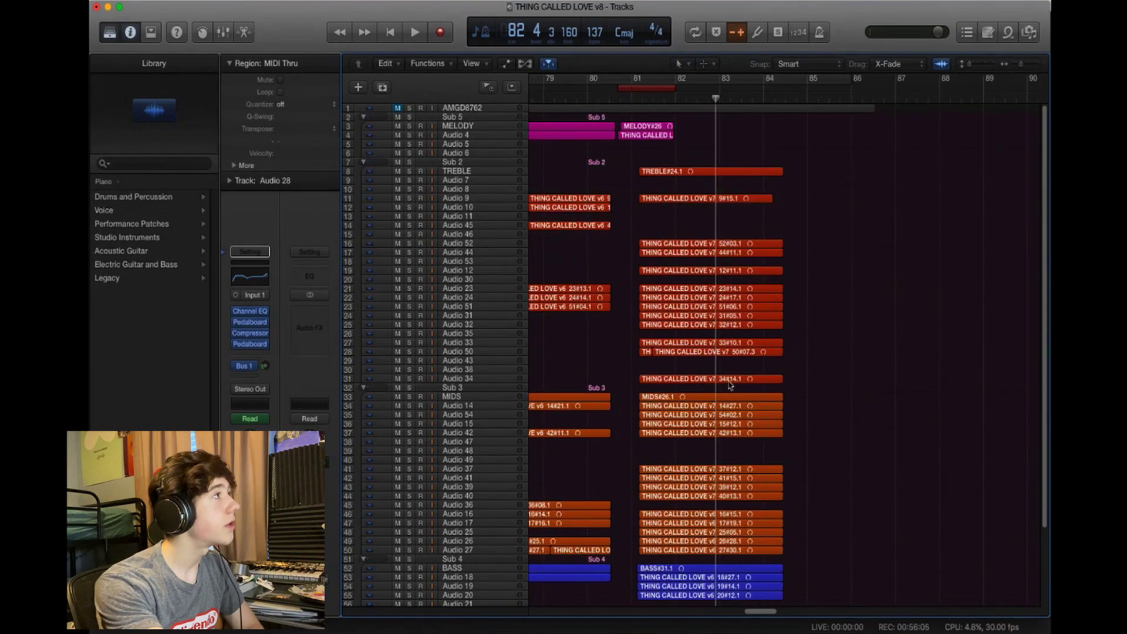
left_click(226, 34)
scroll(561, 584, "up", 5)
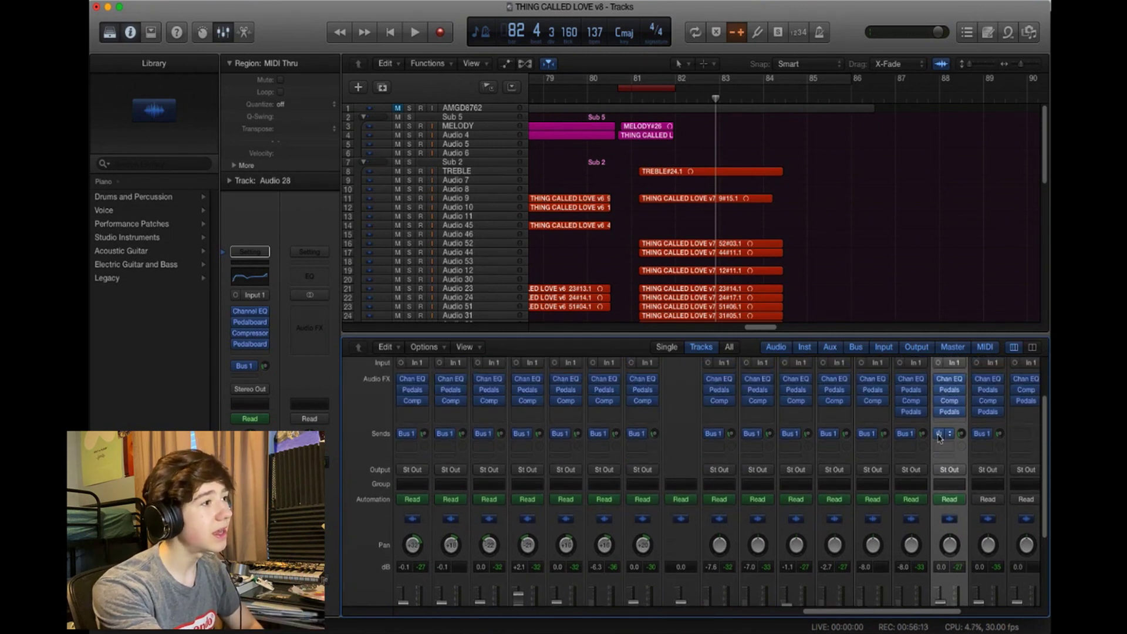
left_click_drag(892, 612, 968, 620)
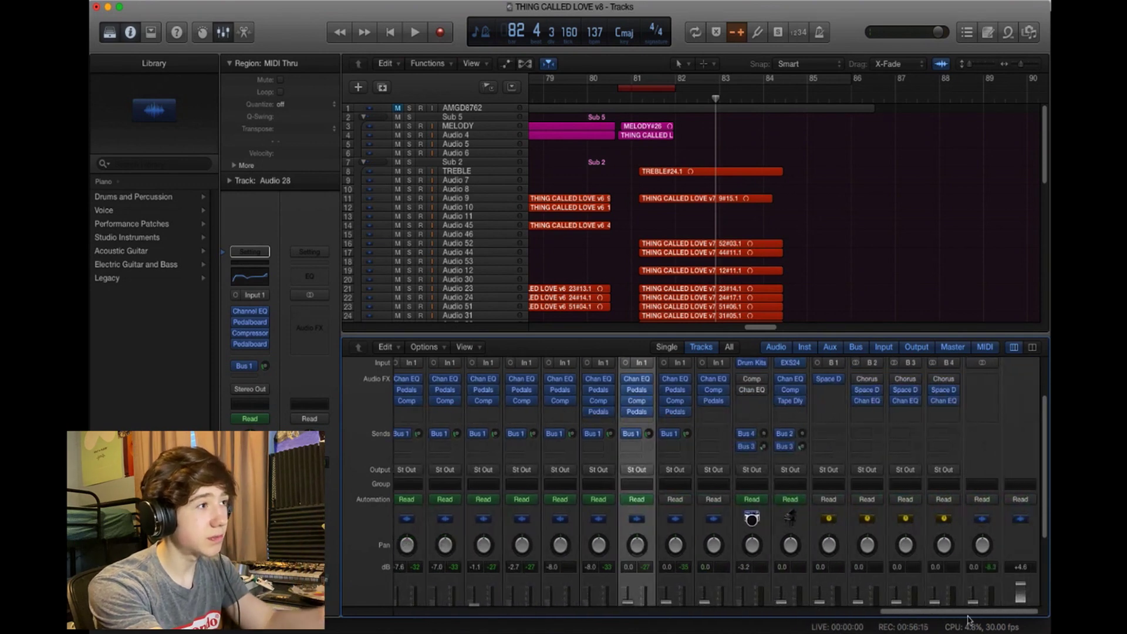
scroll(951, 424, "up", 3)
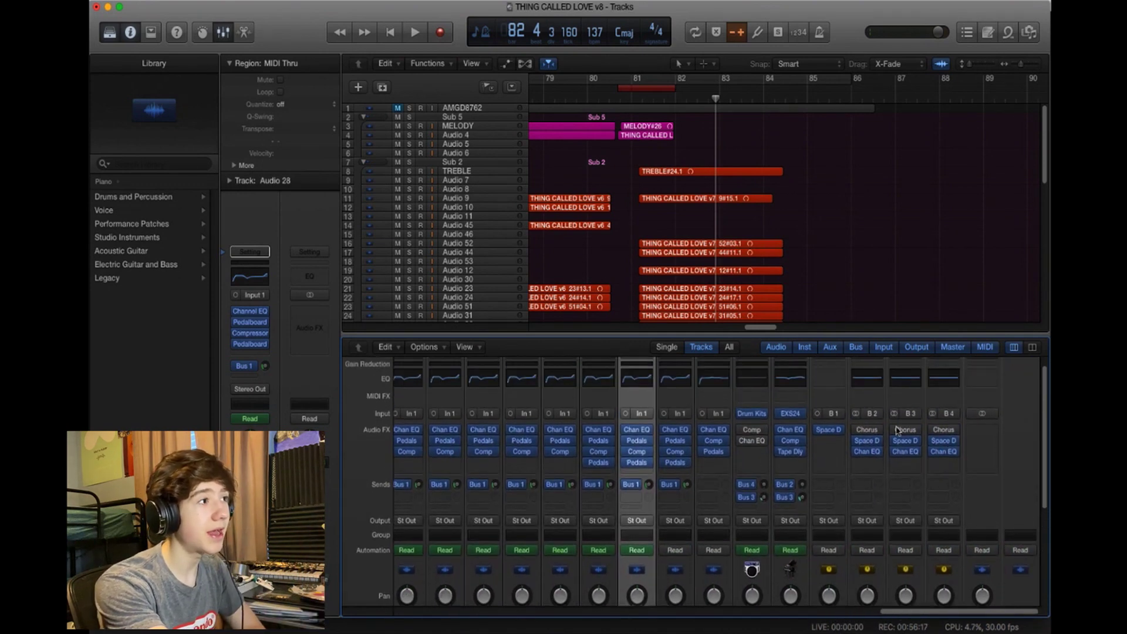
left_click(831, 431)
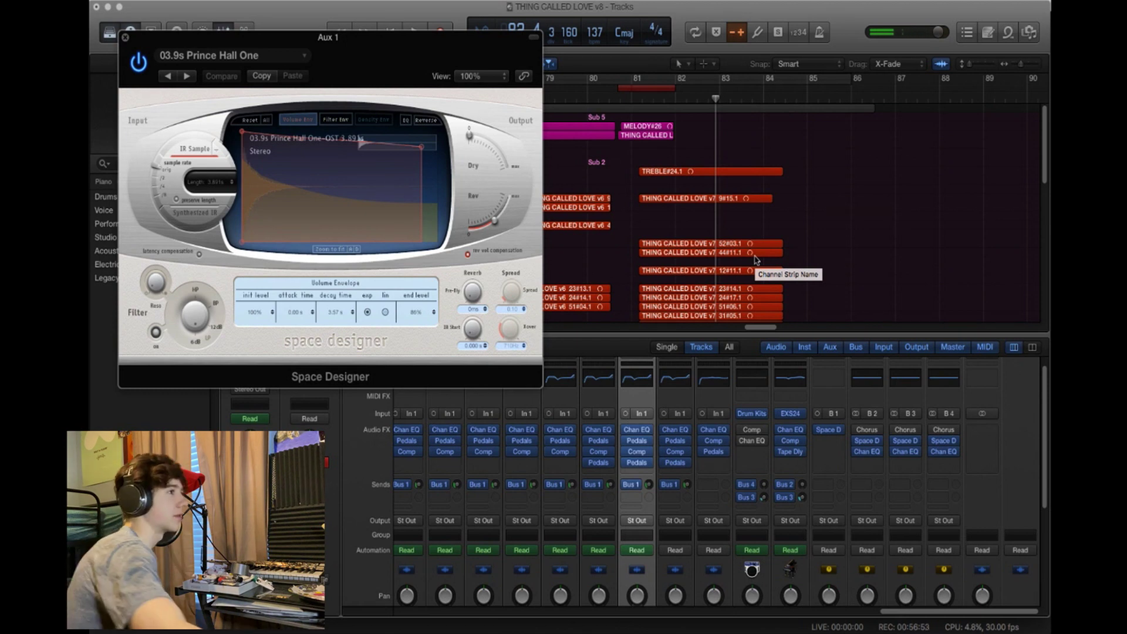
Select the Audio 27 channel strip in the mixer and bring its effects and sends into view
scroll(623, 514, "down", 8)
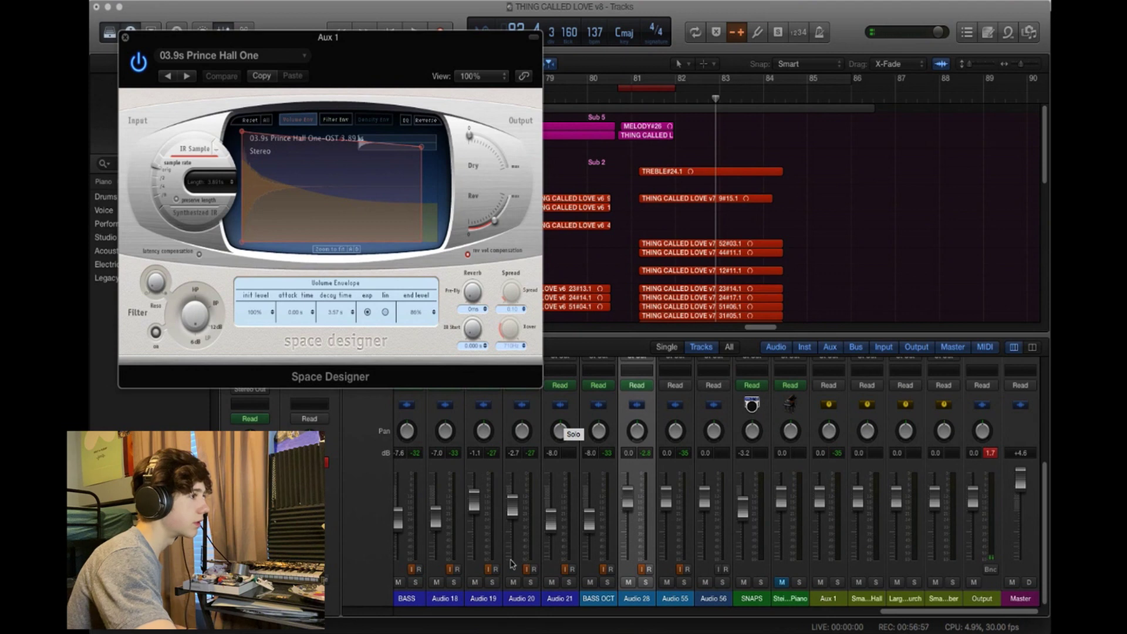
left_click_drag(931, 613, 875, 618)
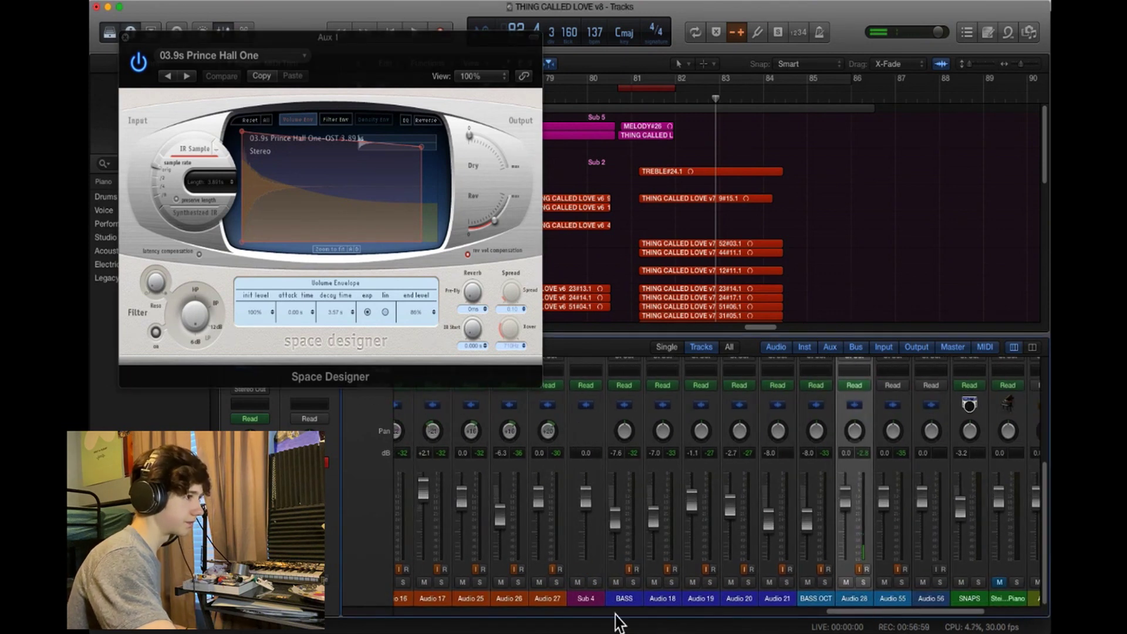
left_click(543, 569)
scroll(563, 436, "up", 5)
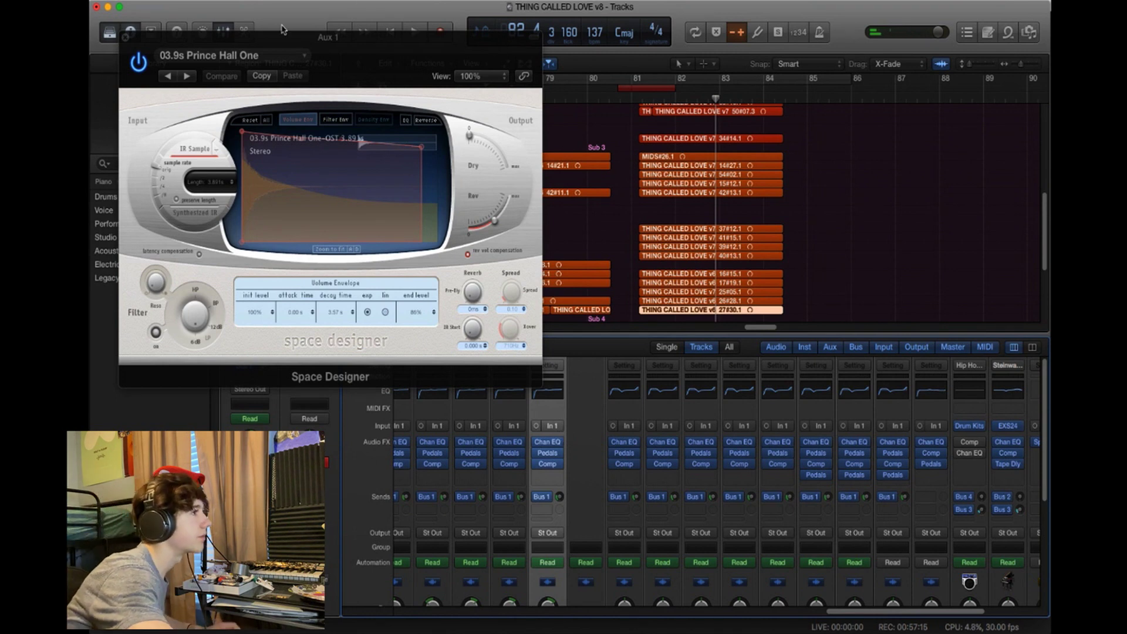
Load the 02.6s Vocal Plate preset from the large-space plate reverbs in Aux 1's Space Designer
left_click(294, 59)
mouse_move(235, 284)
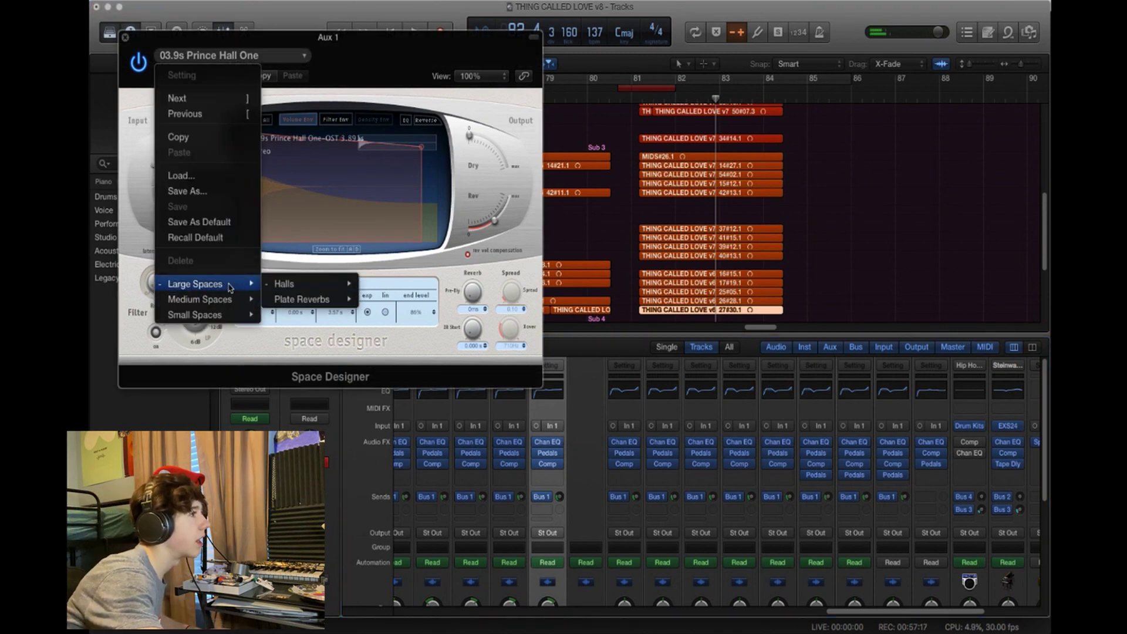
mouse_move(321, 304)
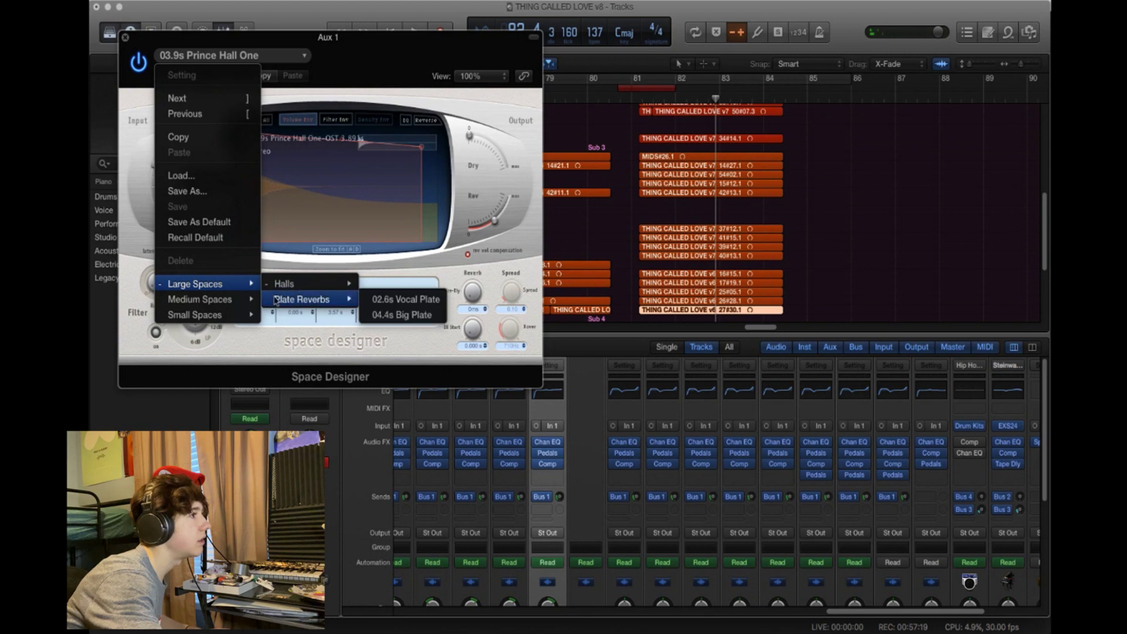
left_click(395, 305)
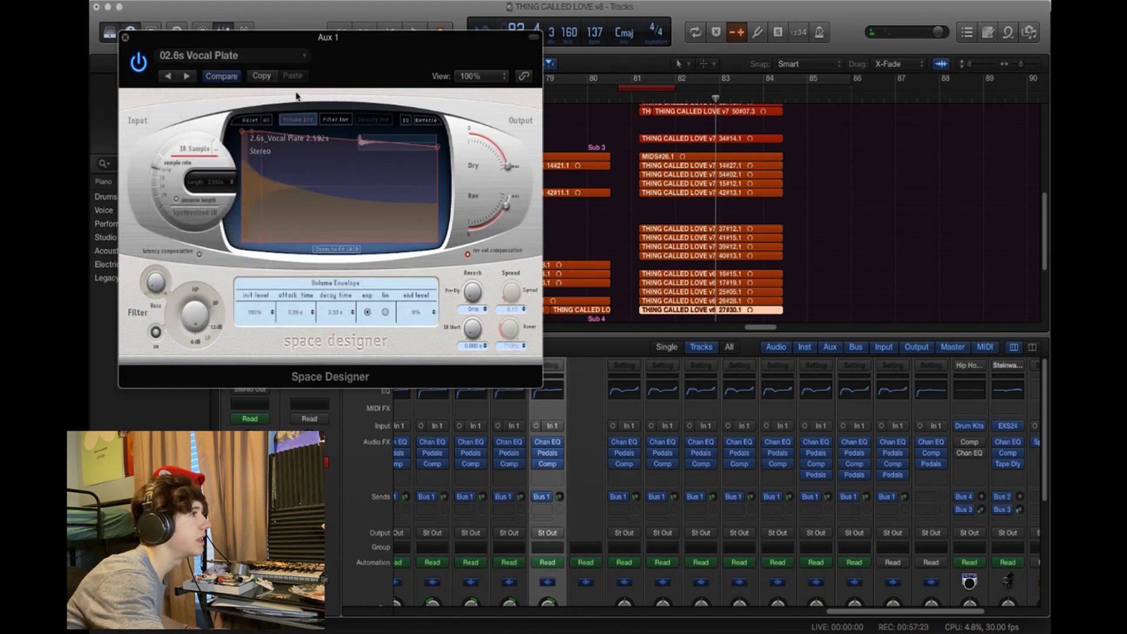
Load the 06.6s Botta Church preset from the large-space halls in Aux 1's Space Designer
left_click(264, 55)
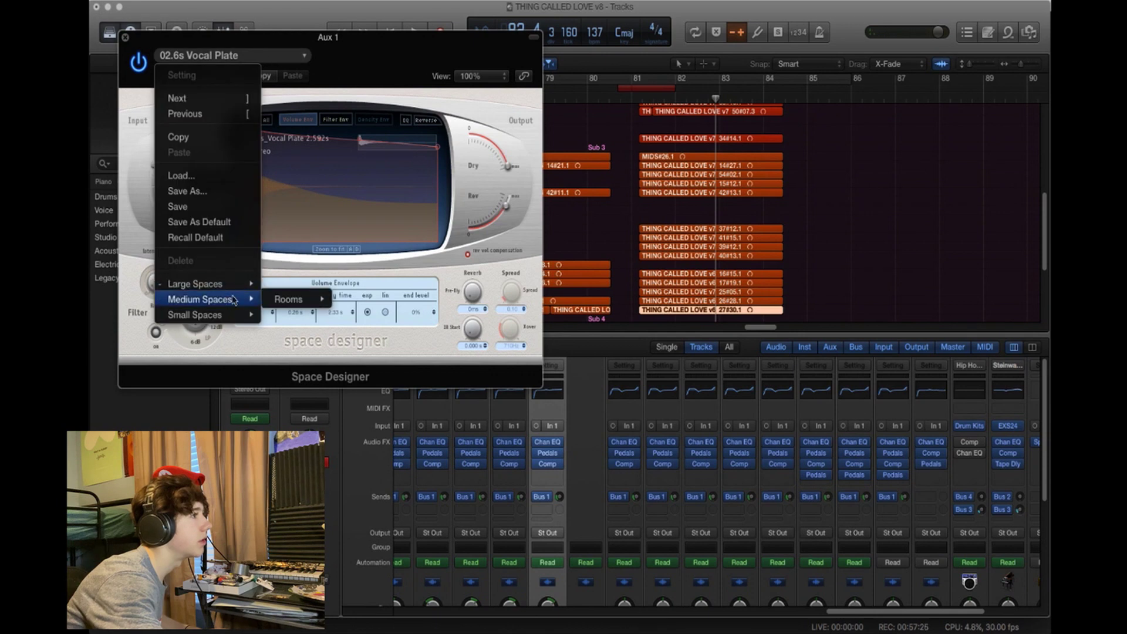
mouse_move(236, 284)
mouse_move(295, 297)
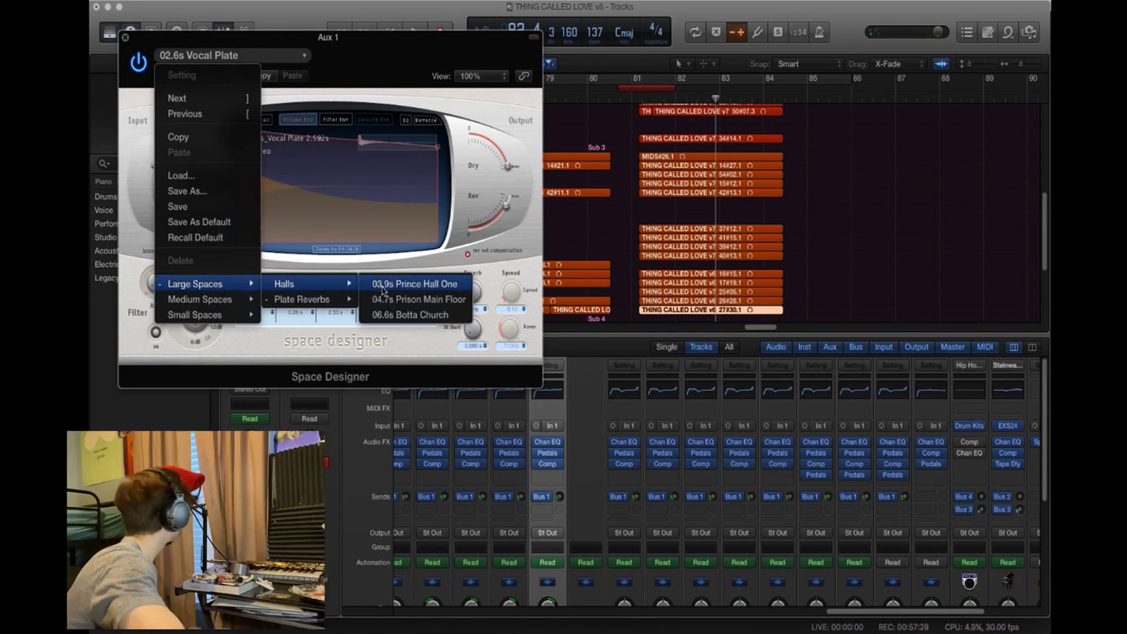
left_click(410, 315)
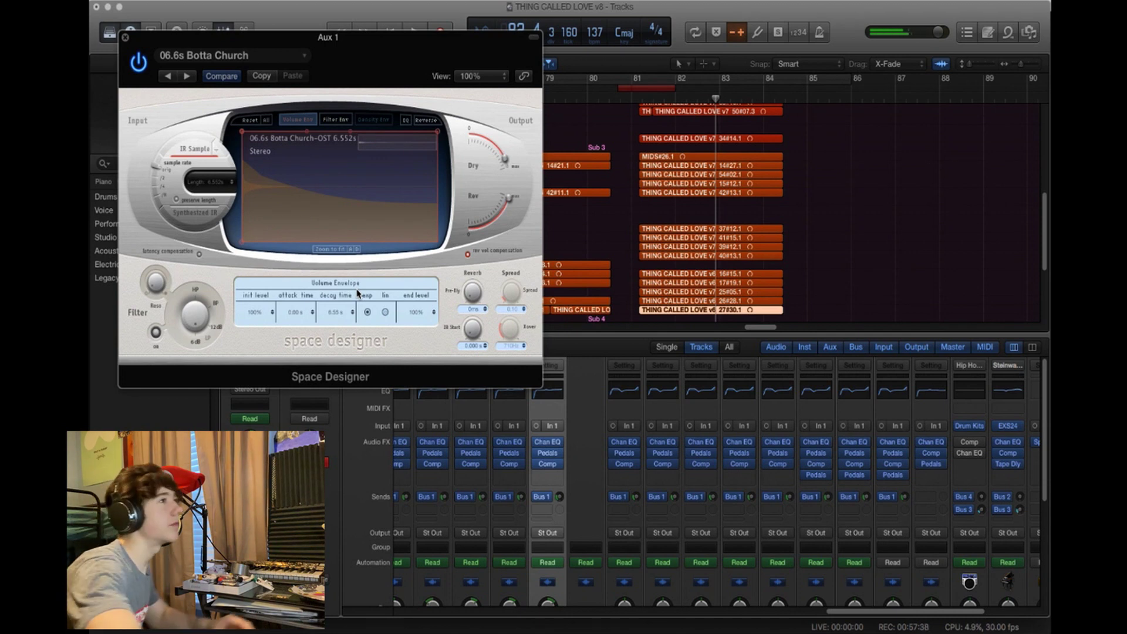
Close the Space Designer window and play the final section from around bar 81 with the church reverb
left_click(845, 221)
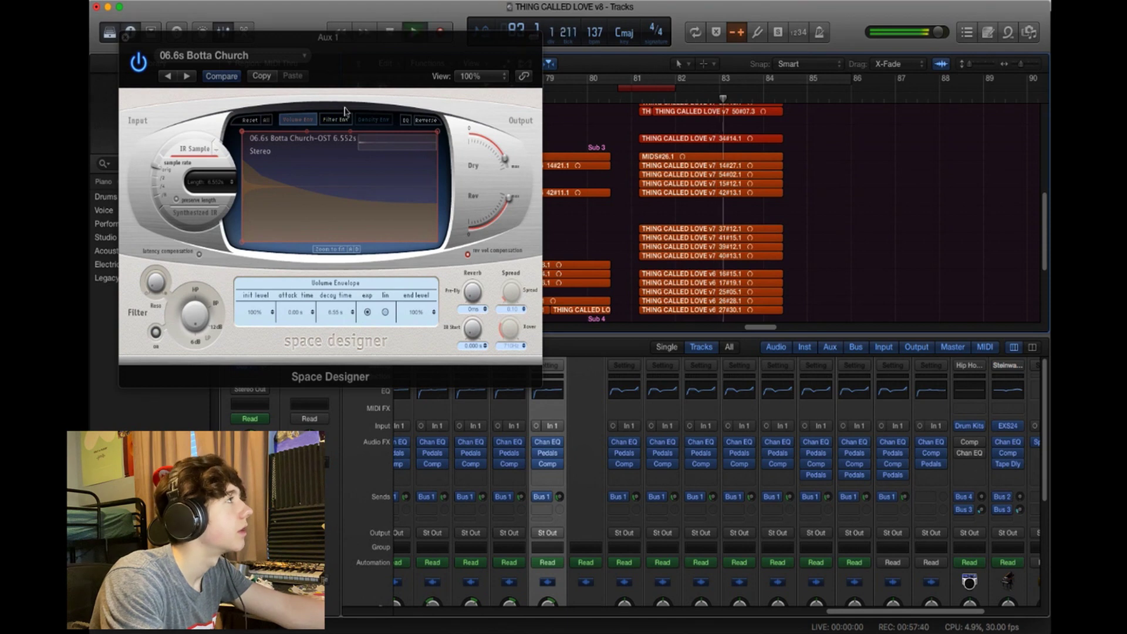
key("super+w")
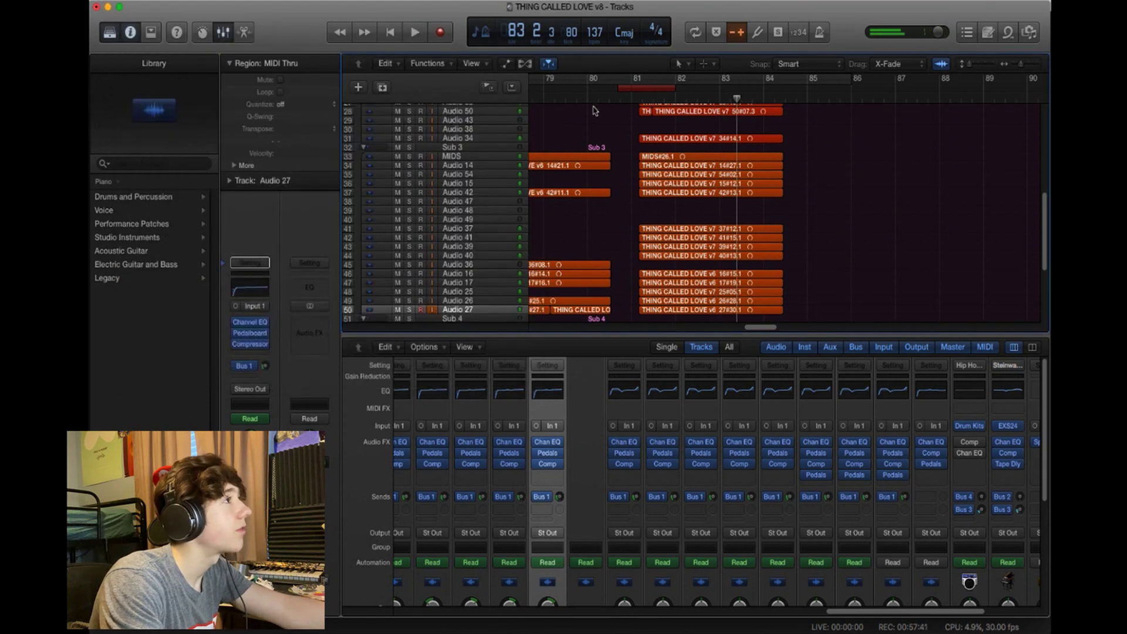
left_click(637, 99)
key("space")
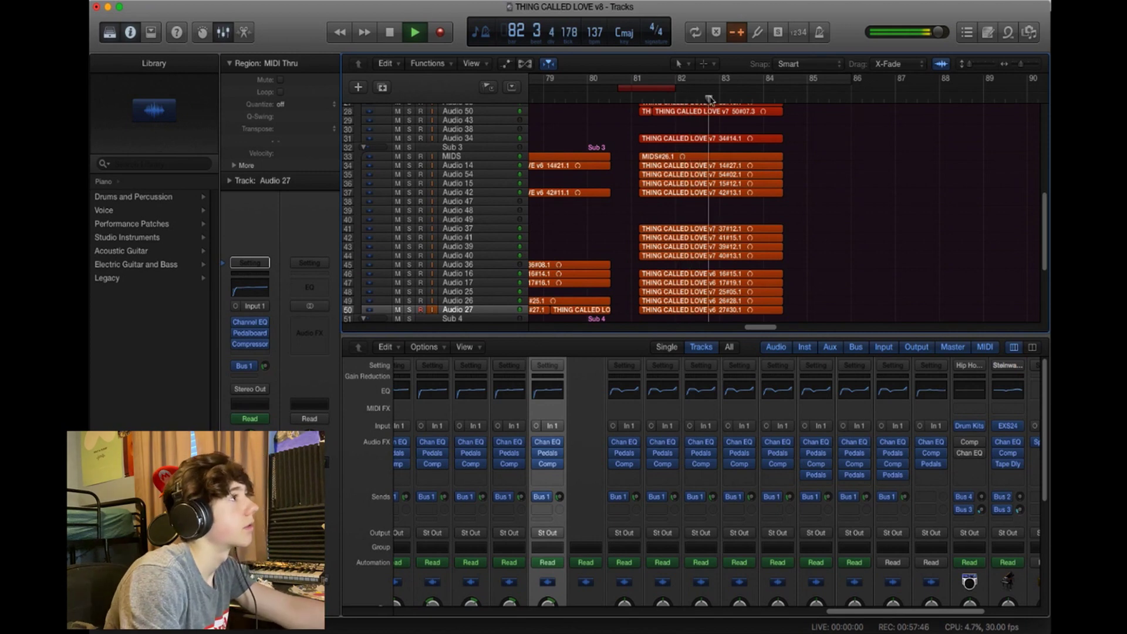
key("space")
Play the passages from around bar 48 and around bar 31 with the mixer hidden, stopping at around bar 33
key("comma")
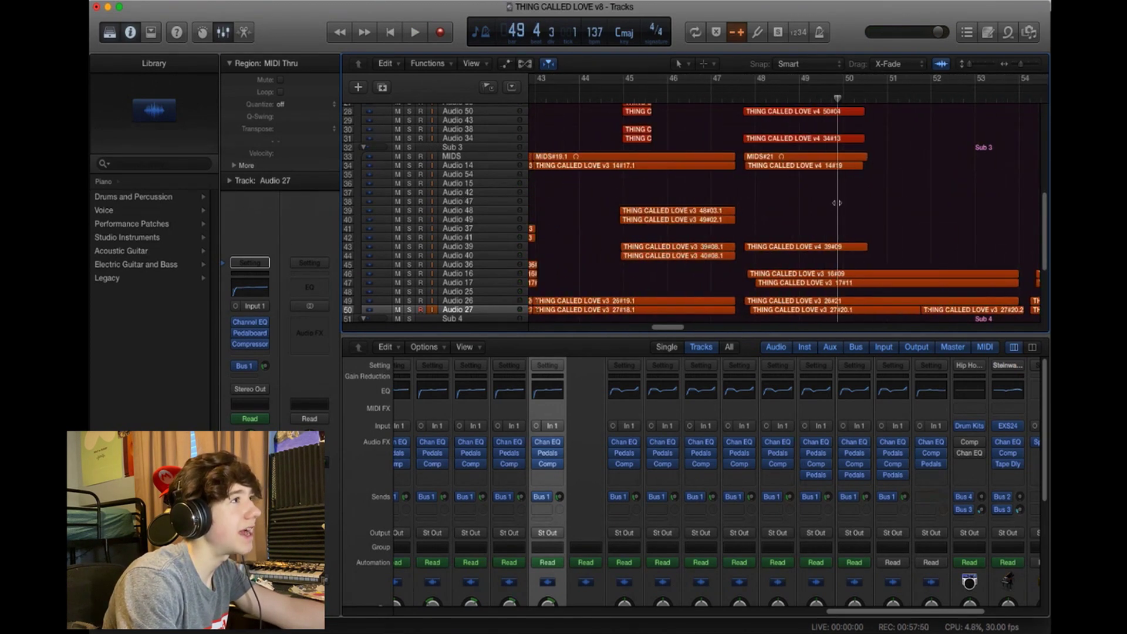
key("space")
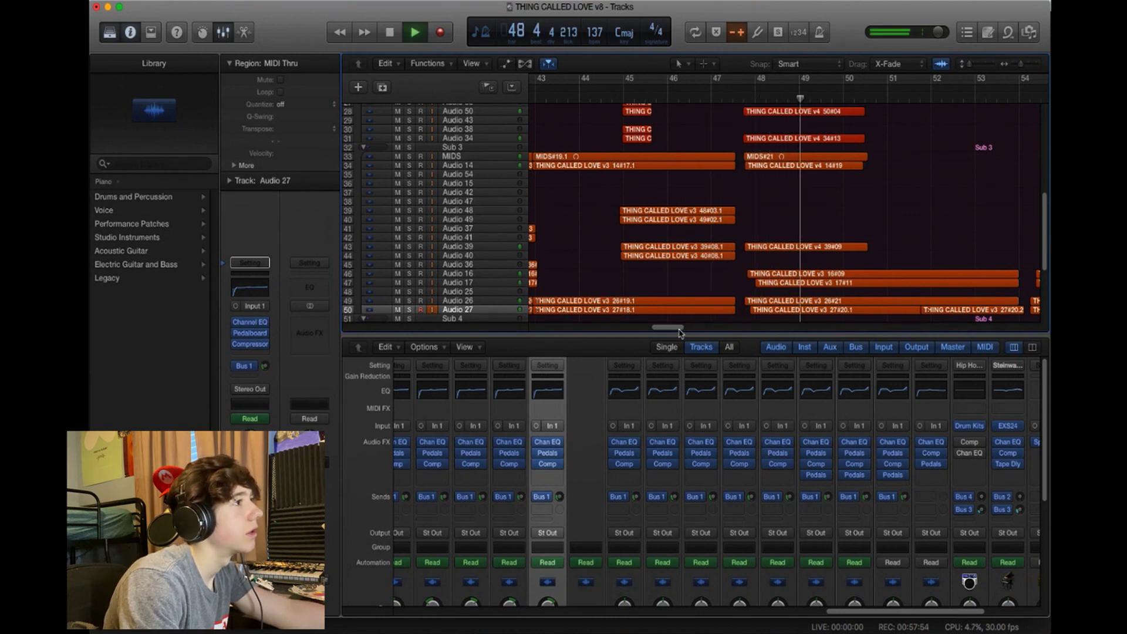
scroll(684, 328, "right", 3)
left_click(226, 34)
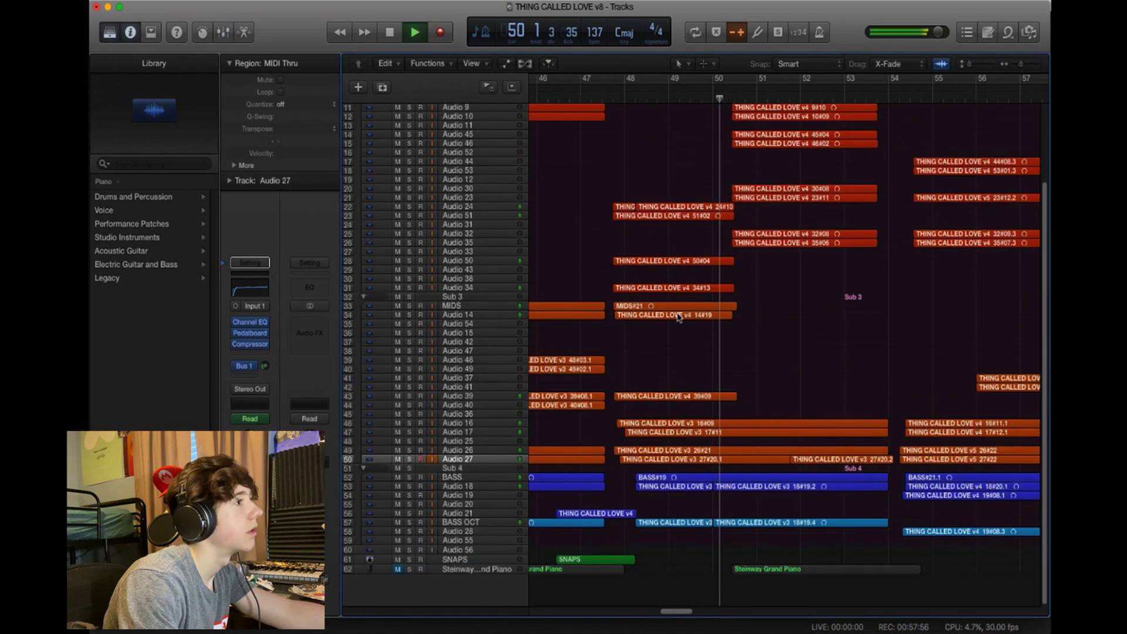
scroll(690, 612, "right", 3)
scroll(693, 615, "right", 1)
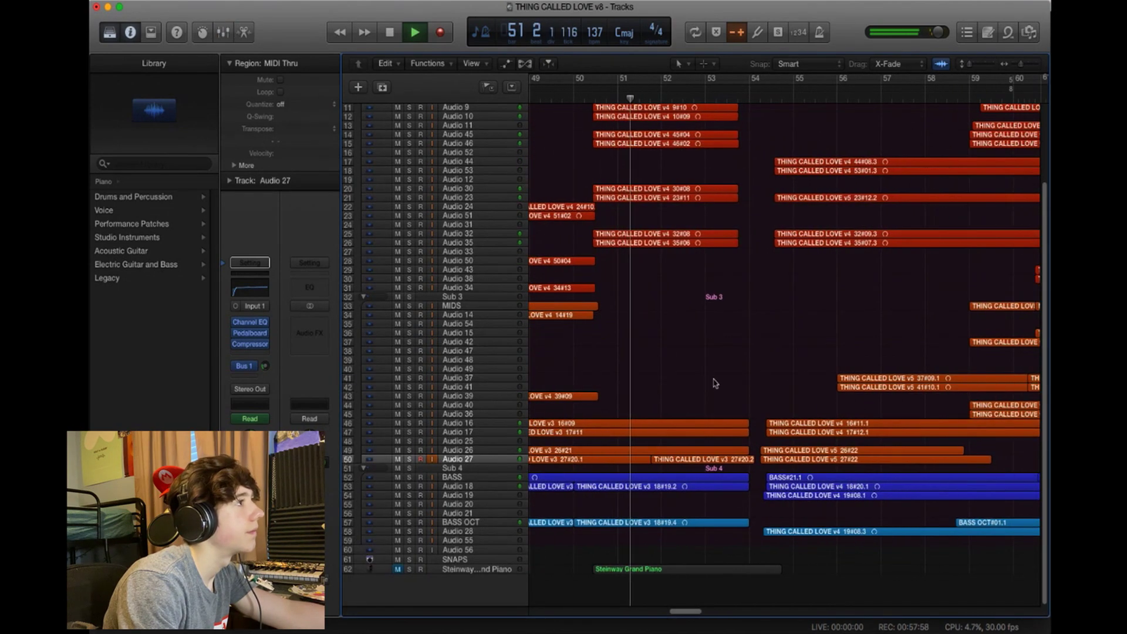
scroll(640, 94, "left", 5)
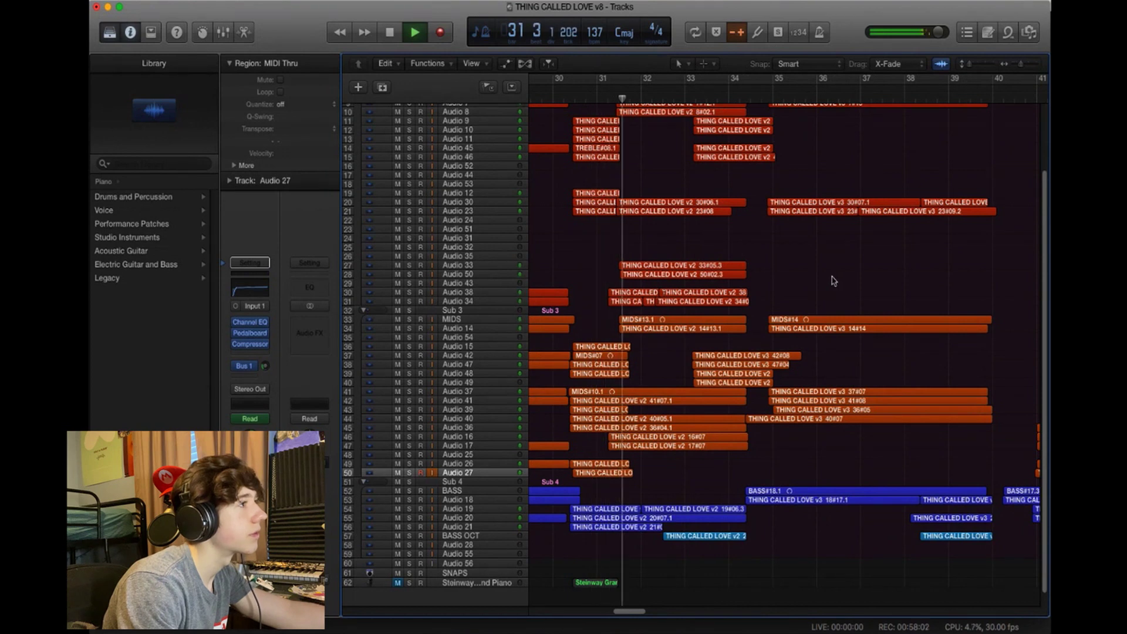
key("space")
Step Aux 1's Space Designer back to the 03.9s Prince Hall One preset and close its window
left_click(224, 32)
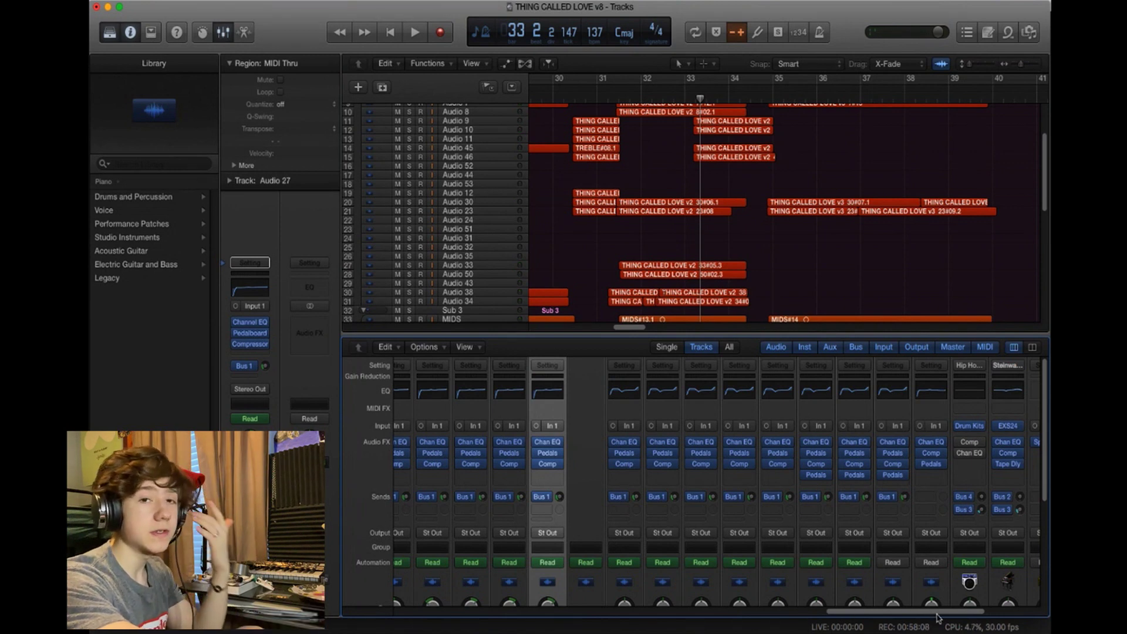
scroll(942, 618, "right", 2)
left_click_drag(942, 614, 1004, 620)
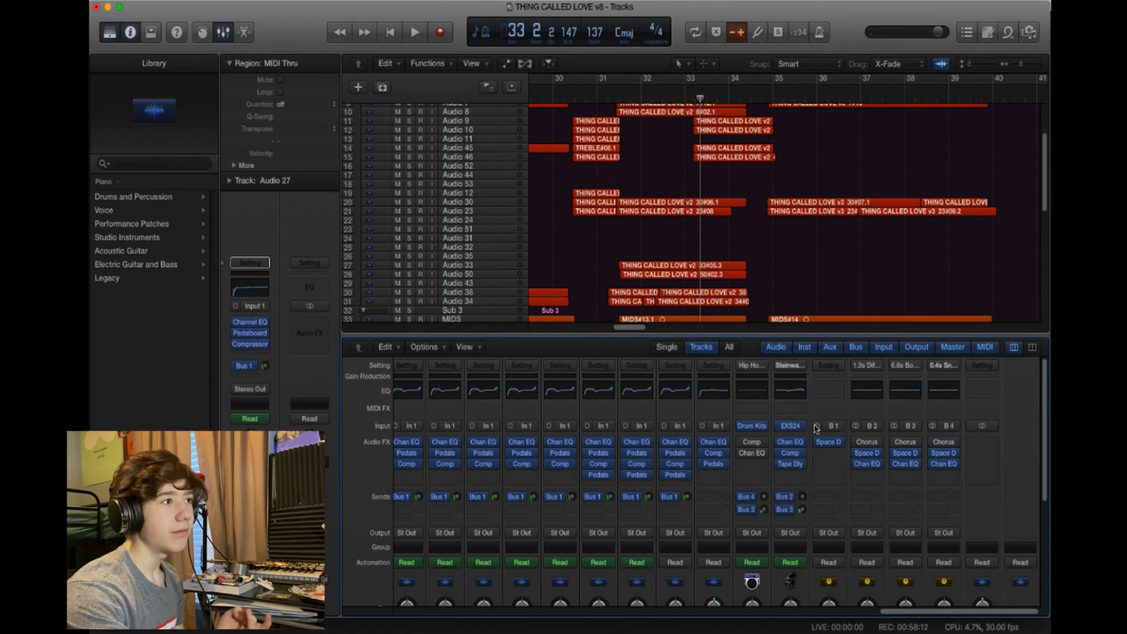
left_click(829, 444)
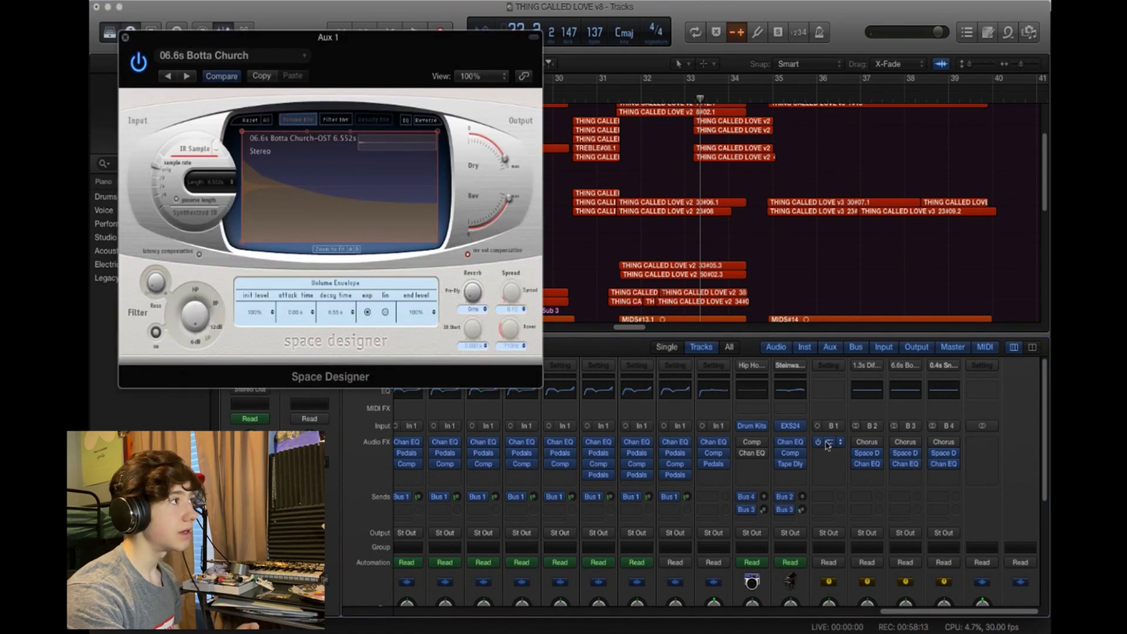
left_click(168, 77)
left_click(172, 77)
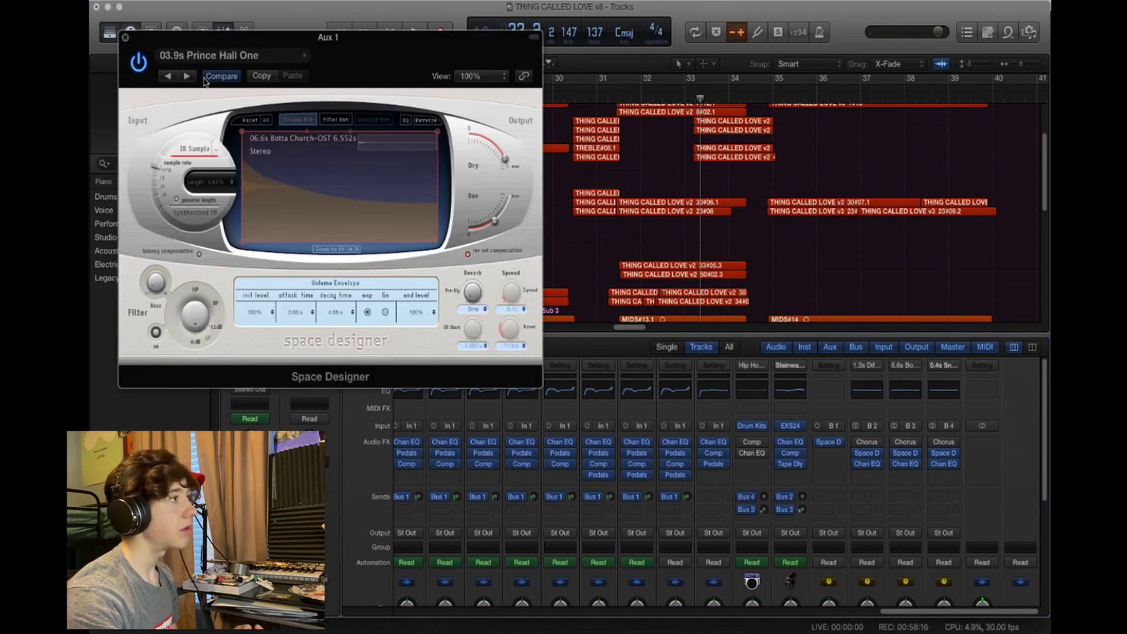
left_click(125, 39)
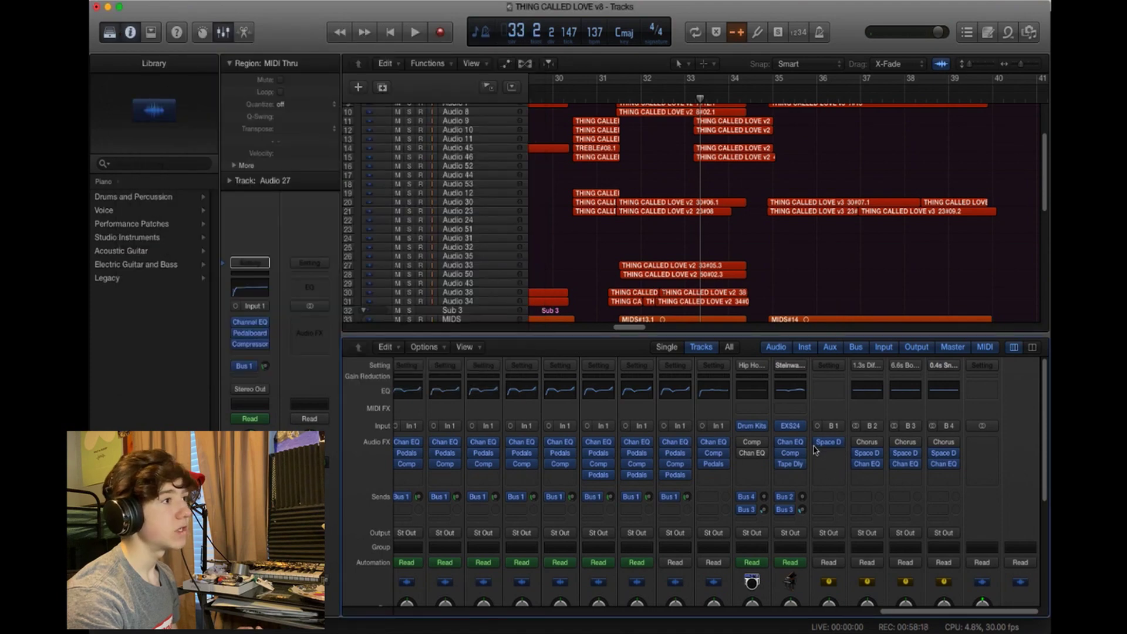
Widen the arrangement view and toggle the track automation display off and back on
key("1")
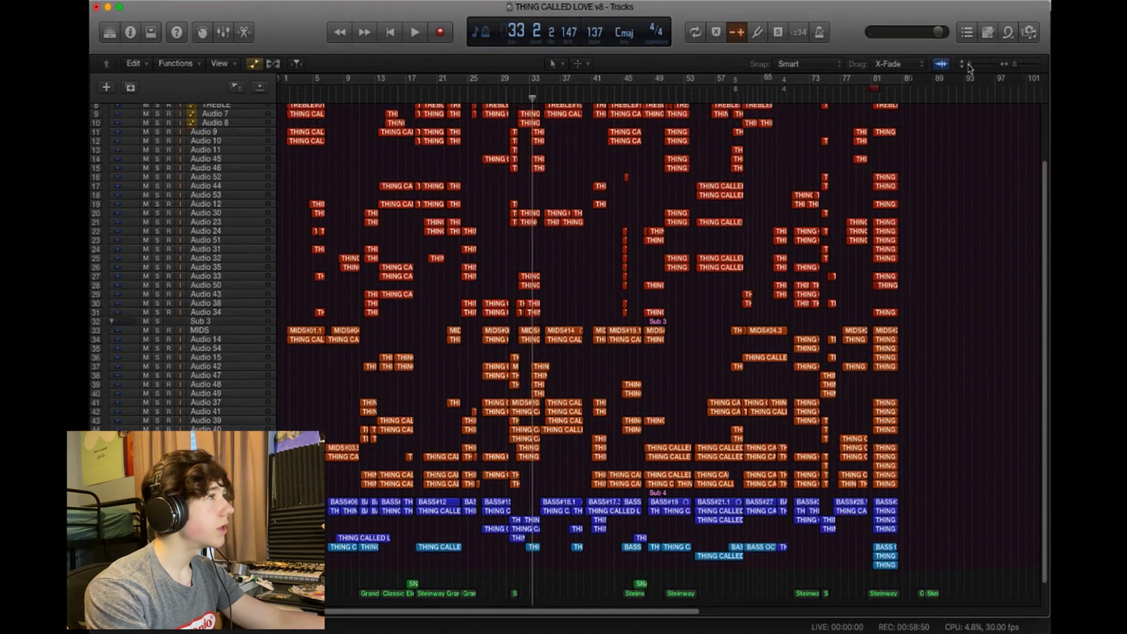
left_click_drag(970, 68, 1018, 68)
key("a")
scroll(528, 353, "down", 2)
left_click(256, 64)
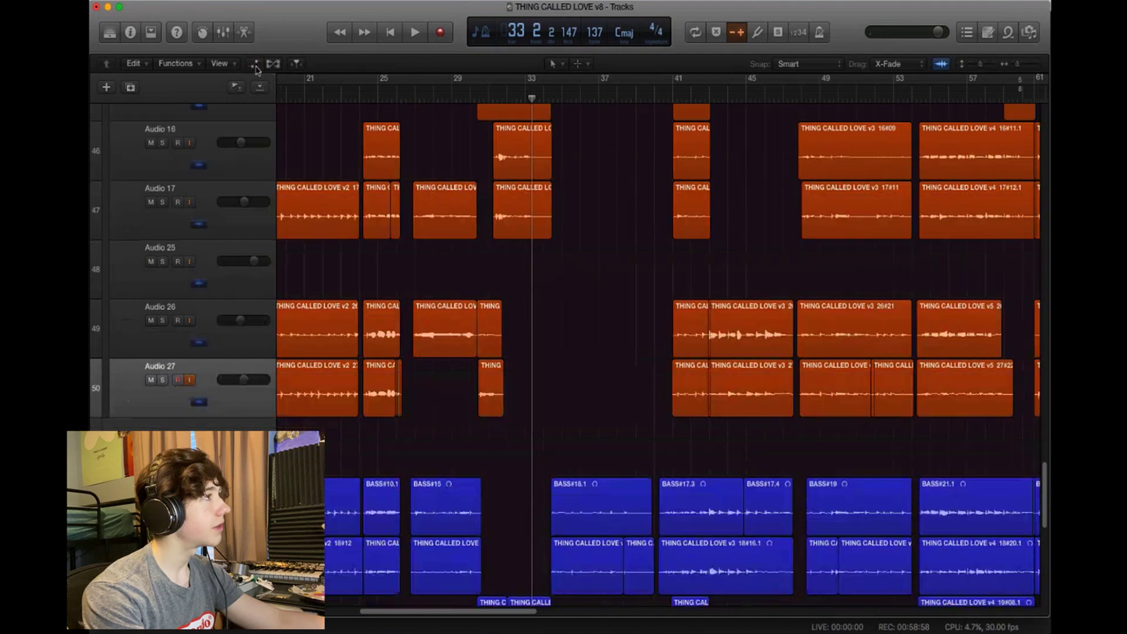
left_click(257, 66)
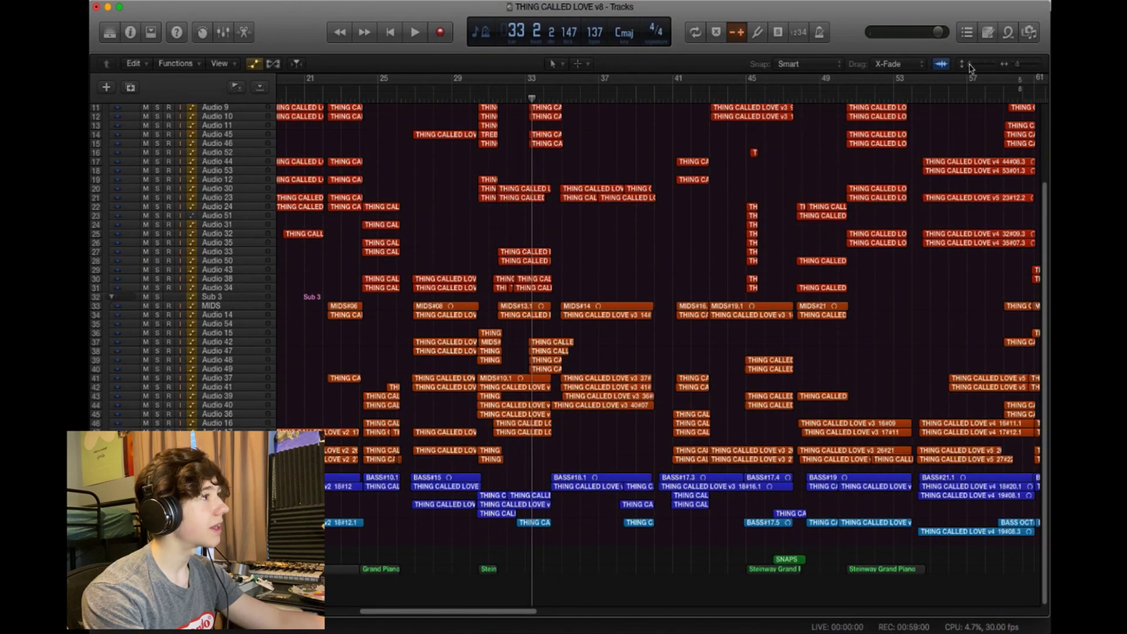
Enlarge the track lanes and lower Audio 25's volume automation point near bar 30 to -5.5 dB
left_click_drag(970, 67, 980, 66)
scroll(659, 423, "down", 3)
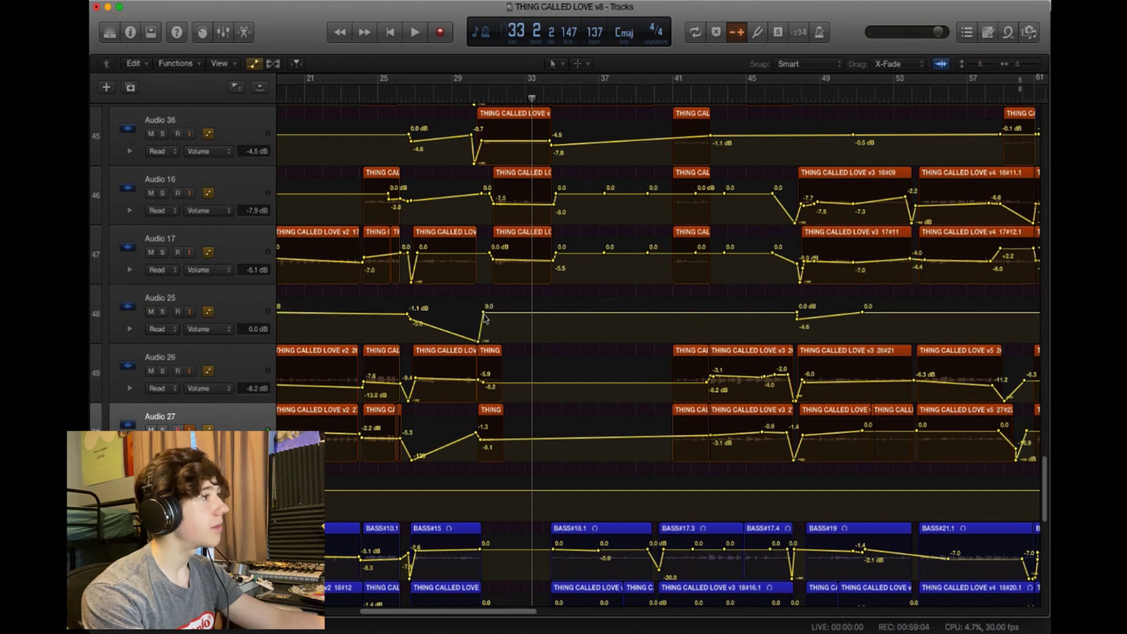
left_click_drag(483, 315, 489, 320)
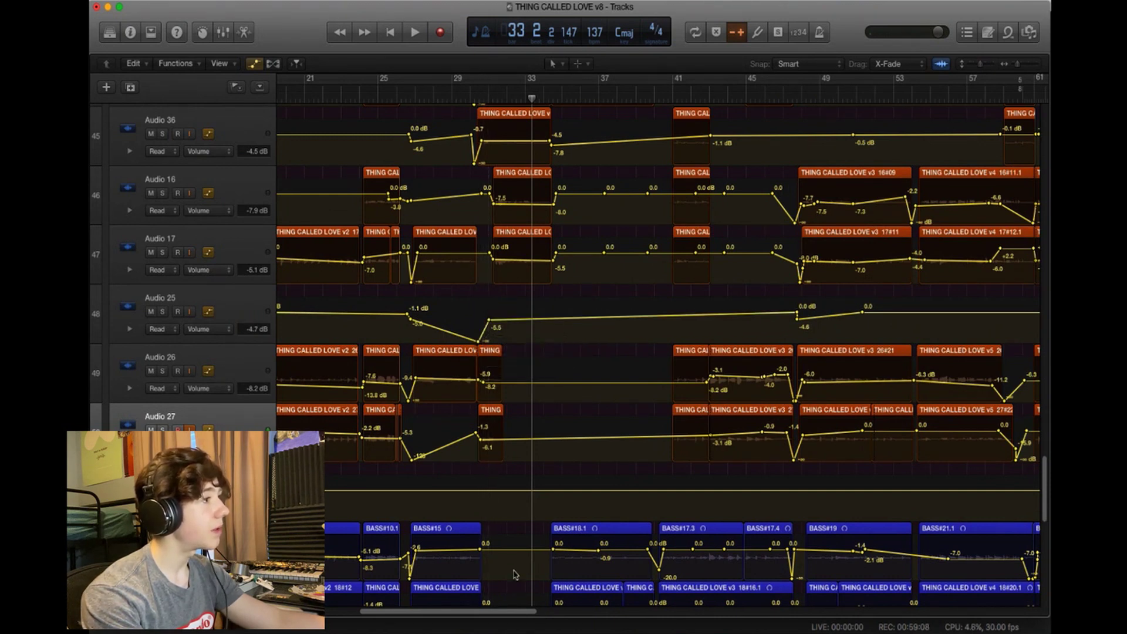
Lower Audio 18's volume automation point near bar 32 to about -12.8 dB
left_click_drag(505, 615, 424, 615)
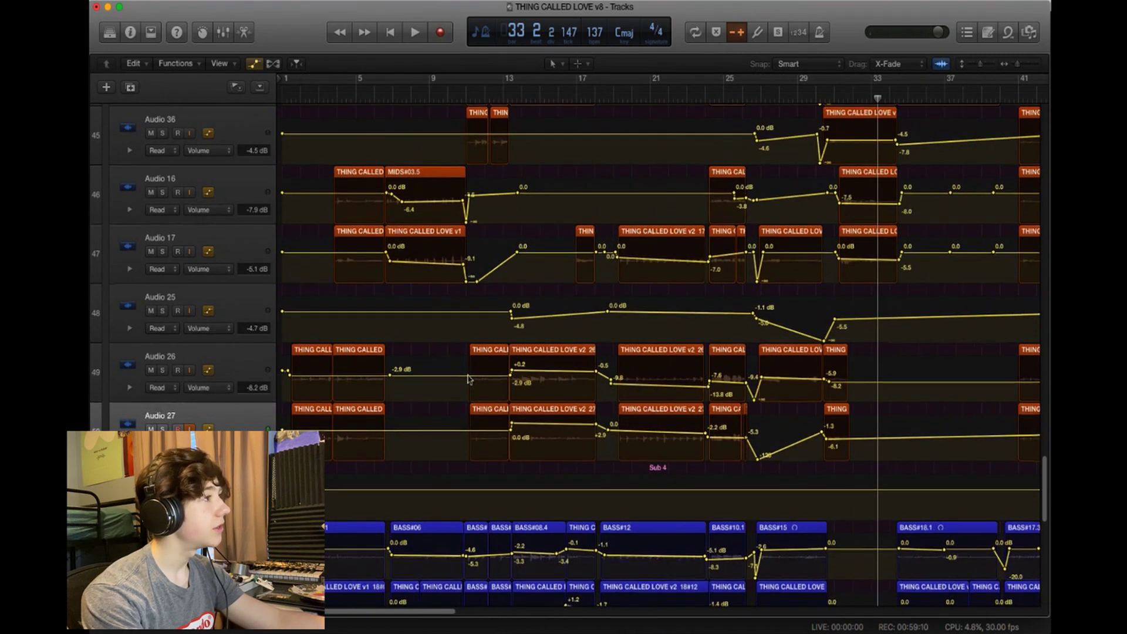
scroll(465, 353, "down", 5)
scroll(466, 352, "down", 2)
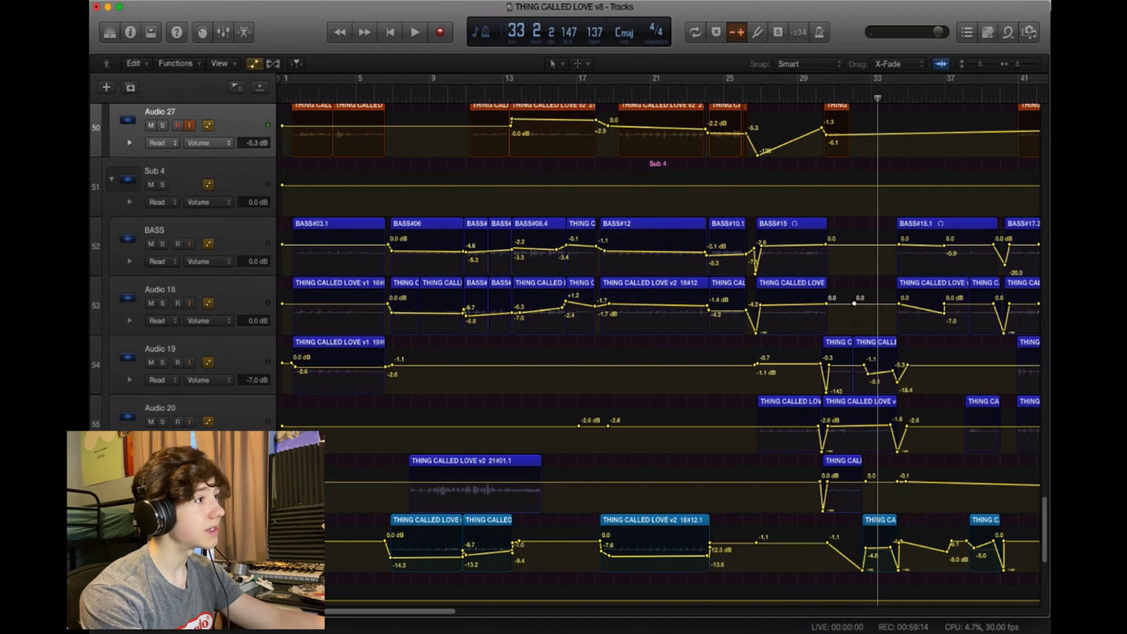
left_click_drag(854, 303, 854, 318)
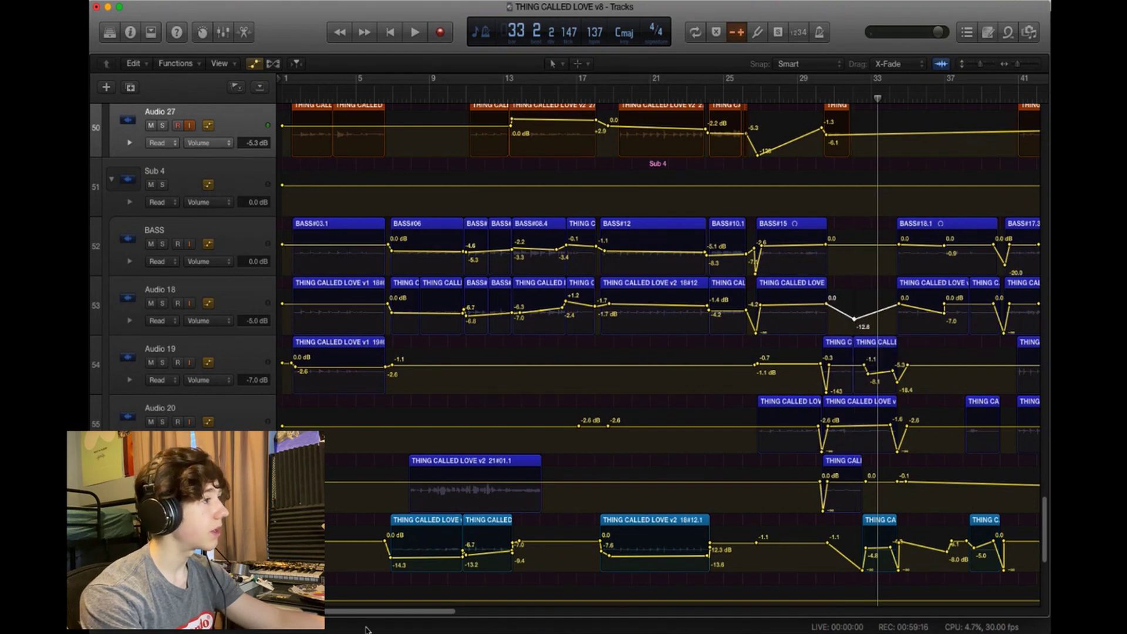
Examine the volume automation around bars 61 to 85, from the bass tracks up through the mids and treble to the melody tracks
left_click_drag(370, 611, 564, 613)
scroll(614, 569, "down", 5)
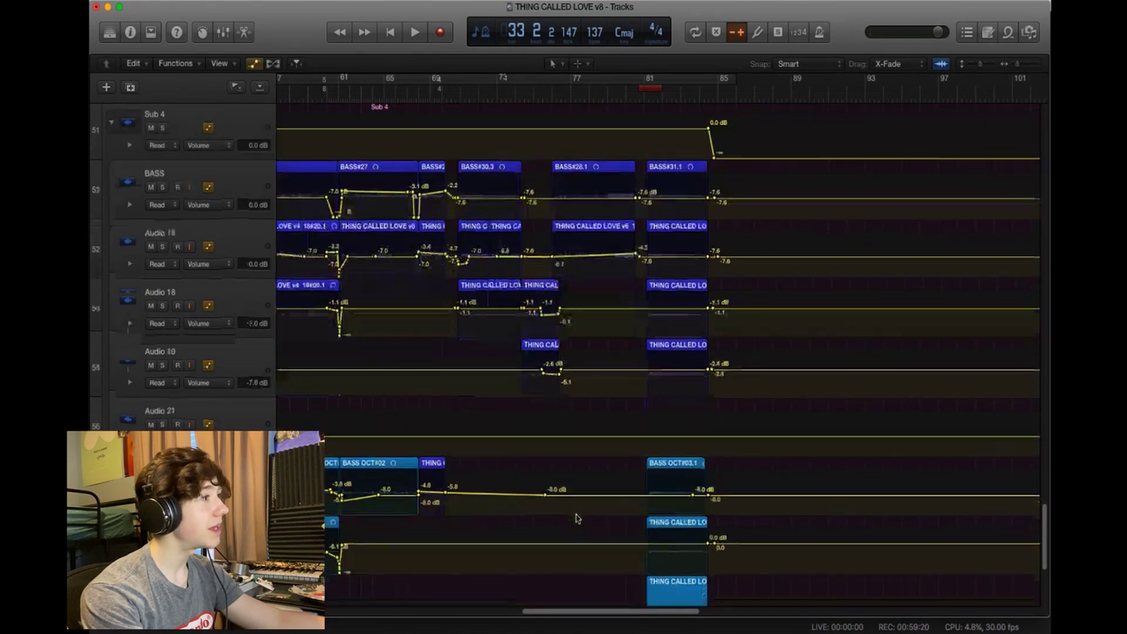
scroll(589, 538, "up", 15)
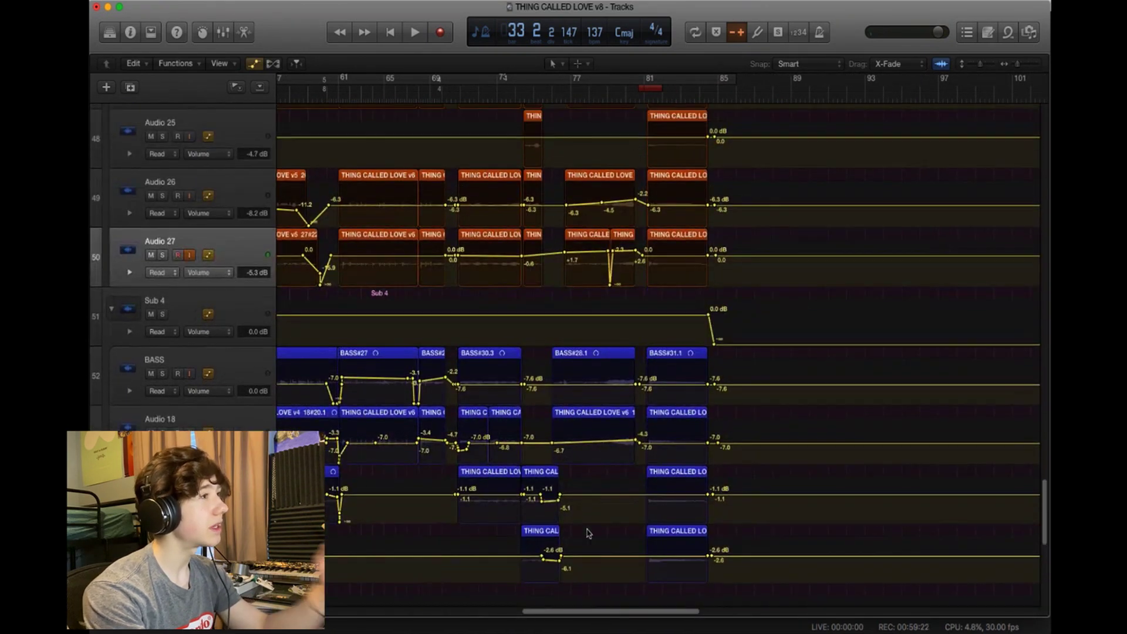
scroll(589, 537, "up", 12)
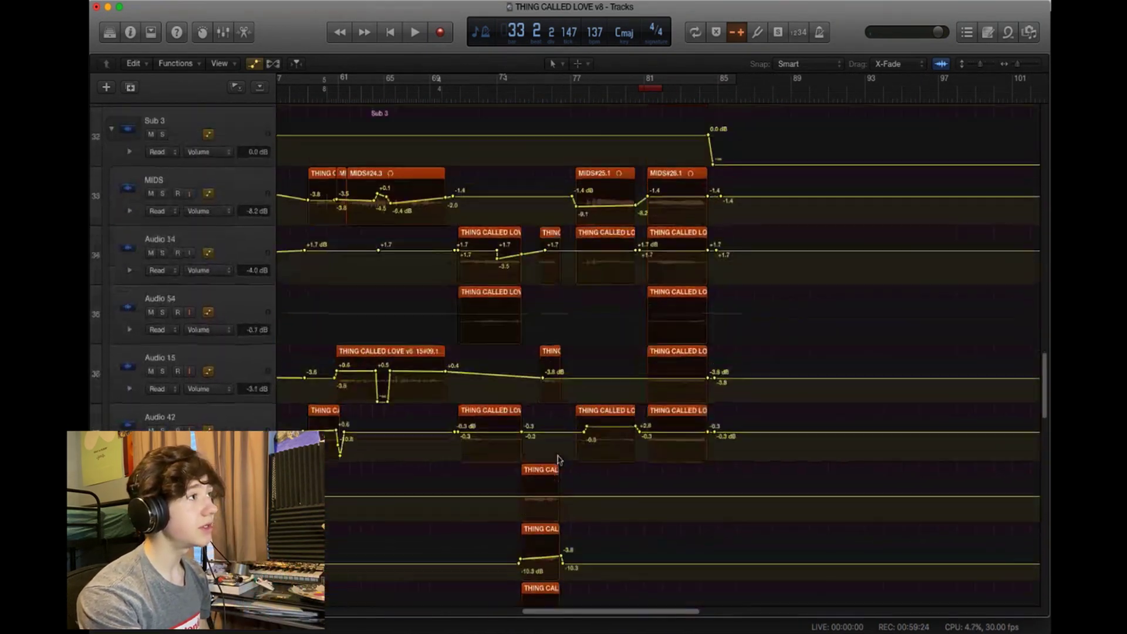
scroll(559, 455, "up", 7)
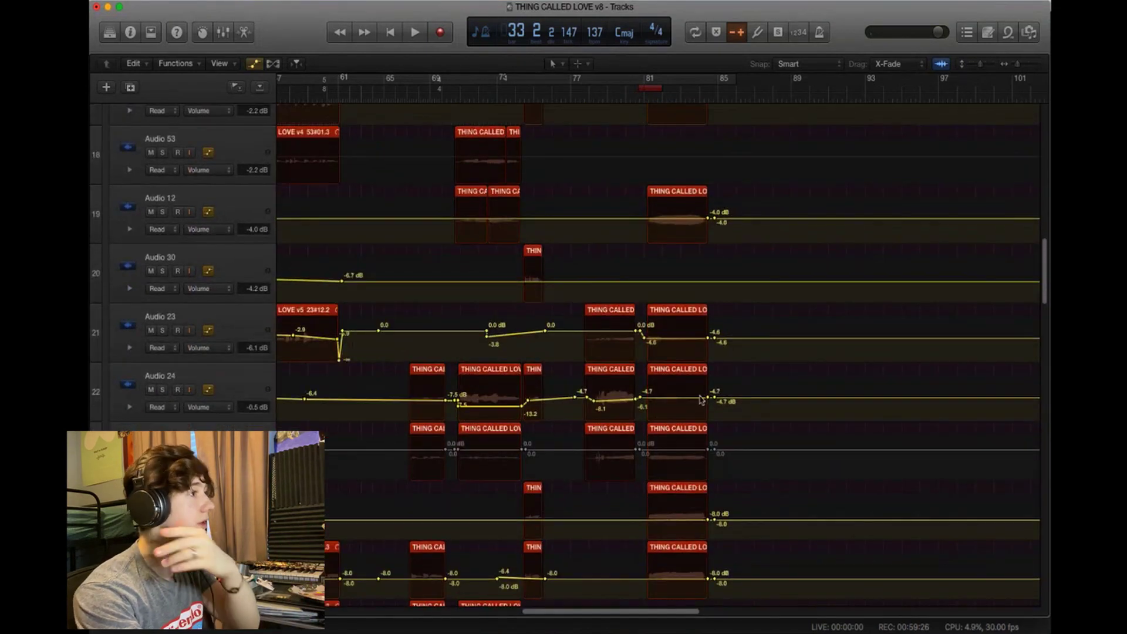
scroll(684, 414, "up", 3)
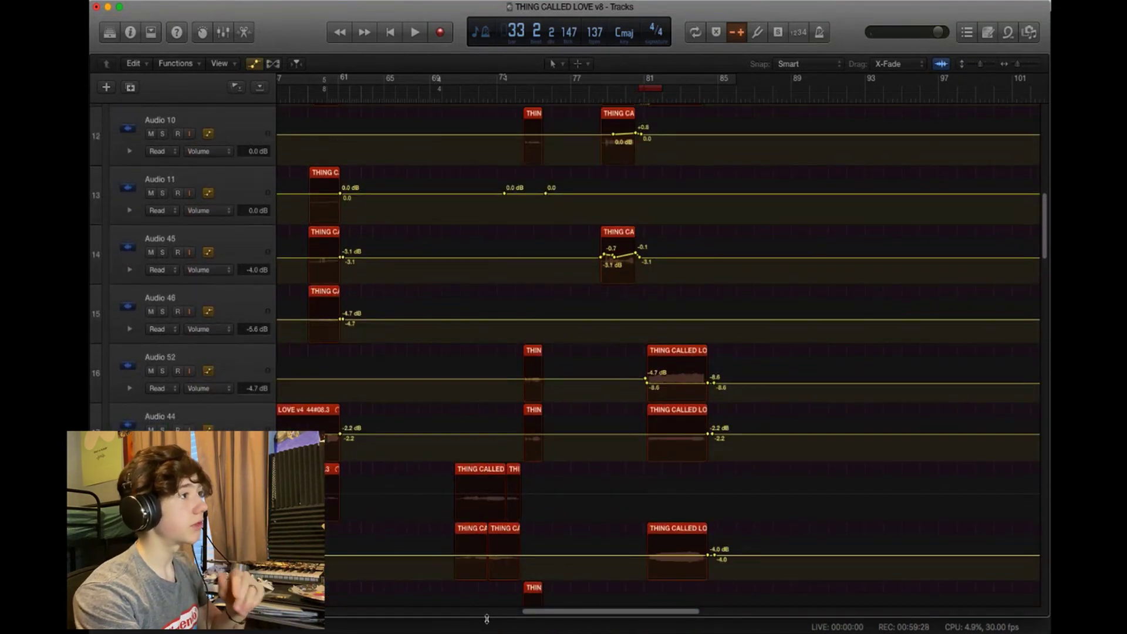
scroll(579, 592, "up", 9)
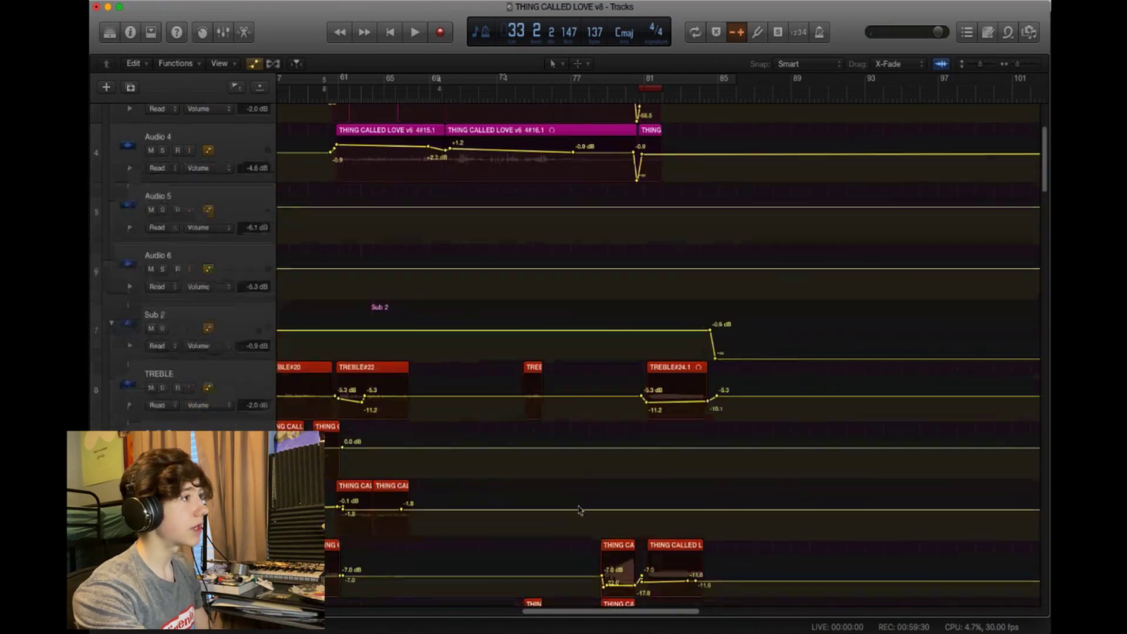
scroll(563, 427, "up", 2)
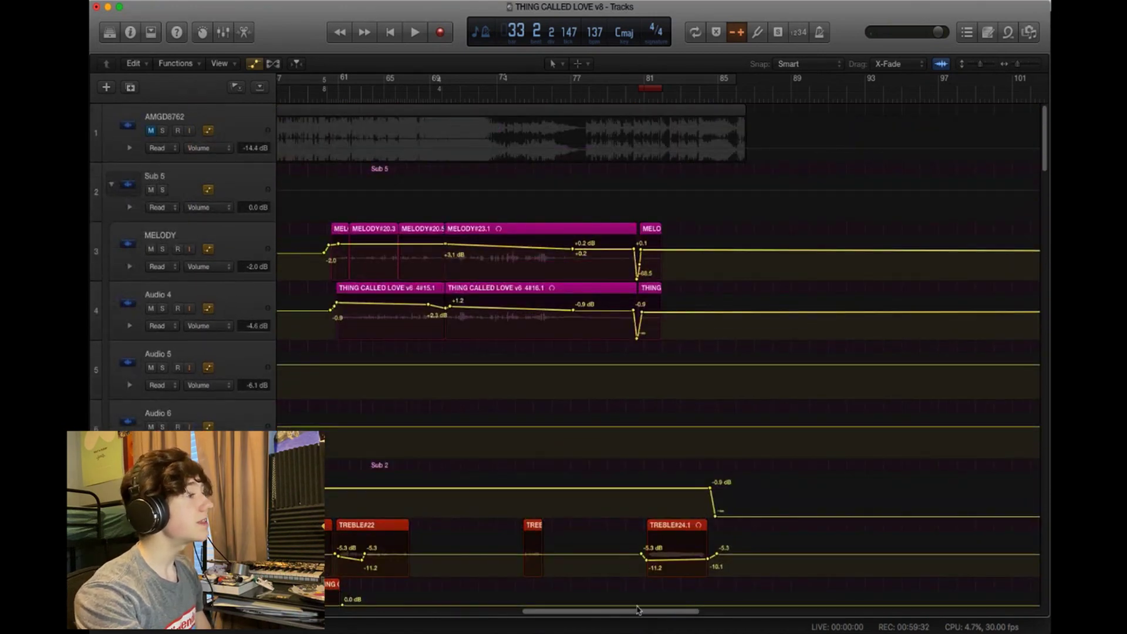
Solo the MELODY track through Audio 6 and play them from bar 27 to near the end of bar 31
left_click_drag(638, 609, 468, 586)
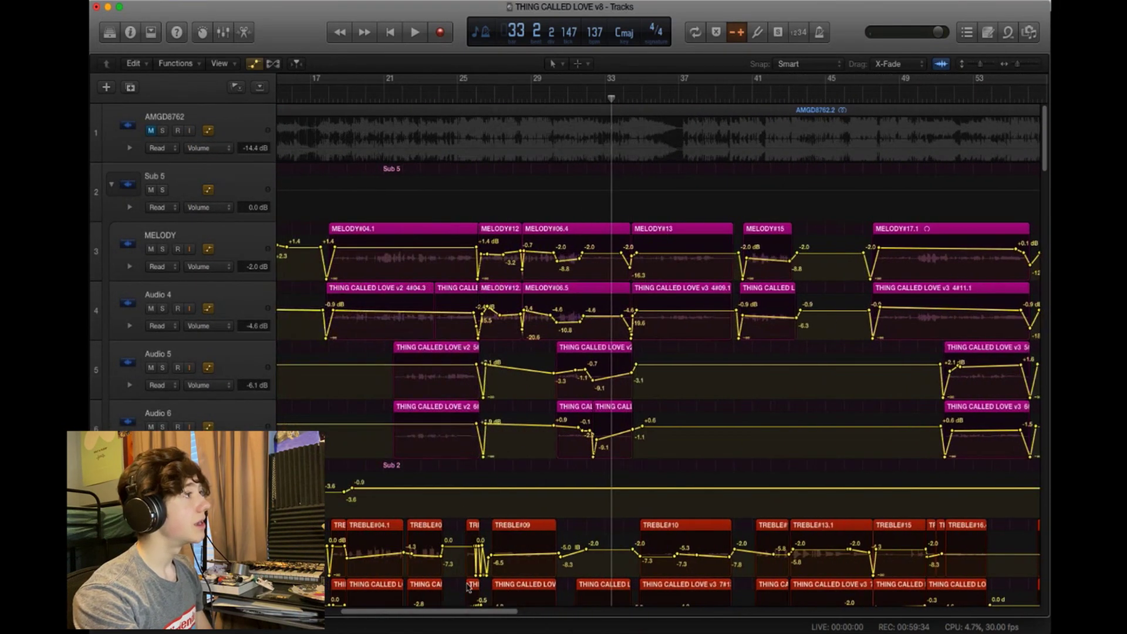
left_click(162, 249)
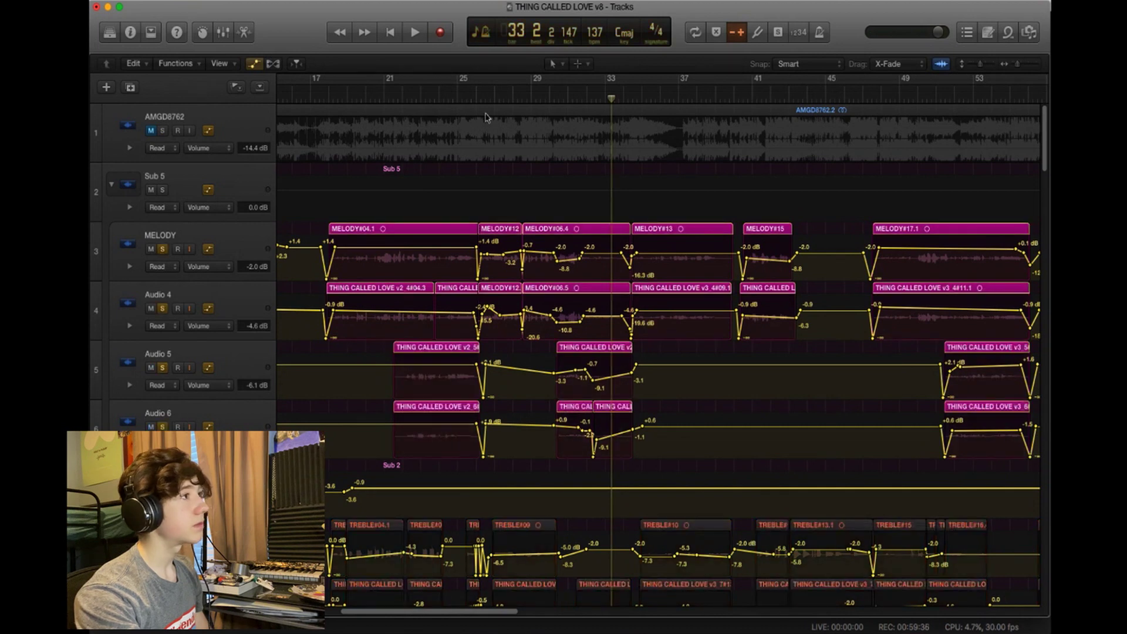
left_click(496, 91)
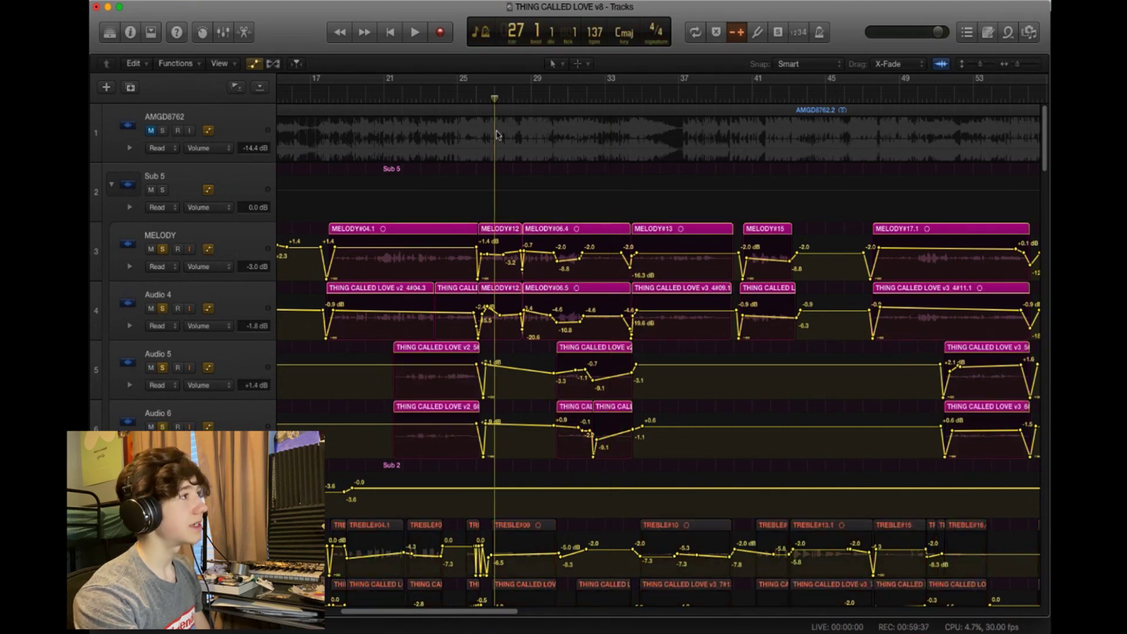
left_click(416, 34)
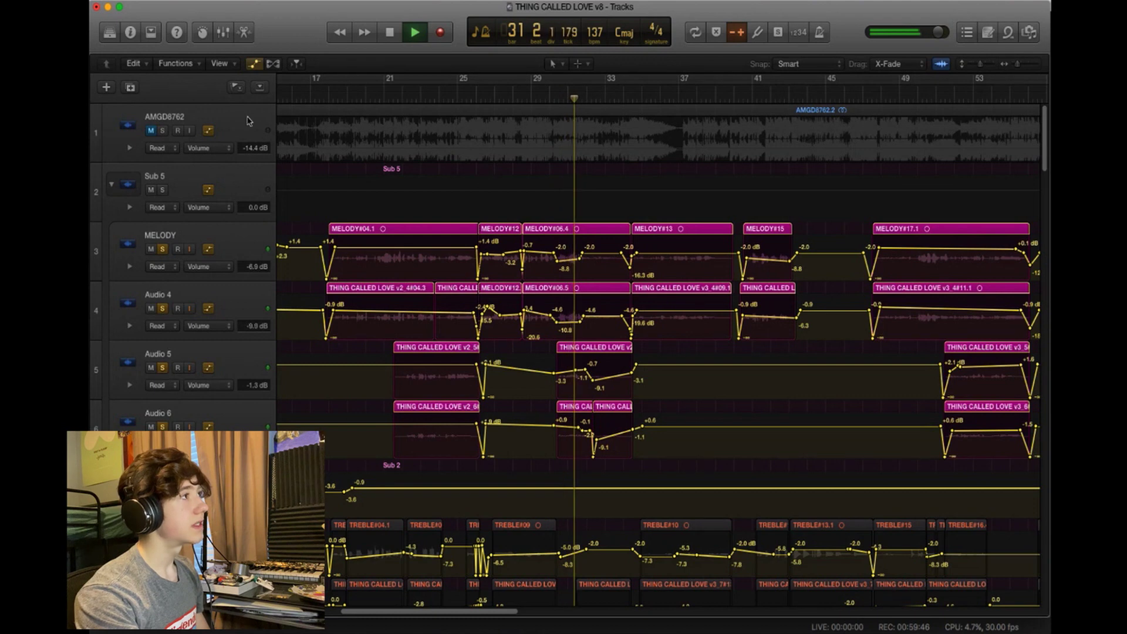
left_click(390, 33)
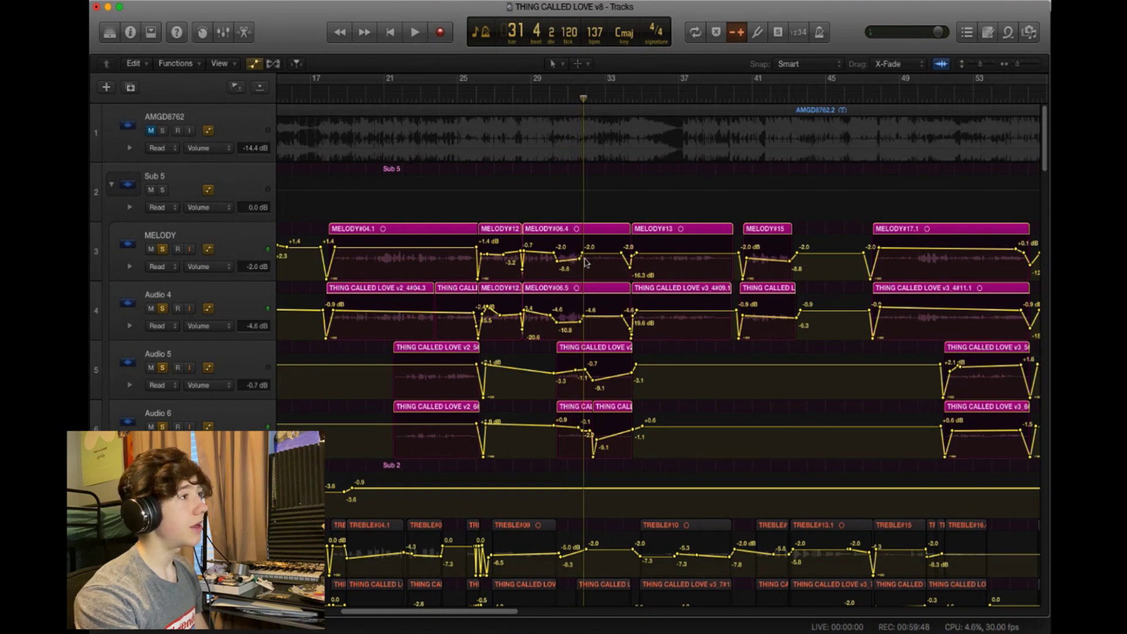
Switch the arrangement to compact track lanes without automation and unsolo the MELODY track through Audio 6
left_click_drag(1019, 65, 1022, 66)
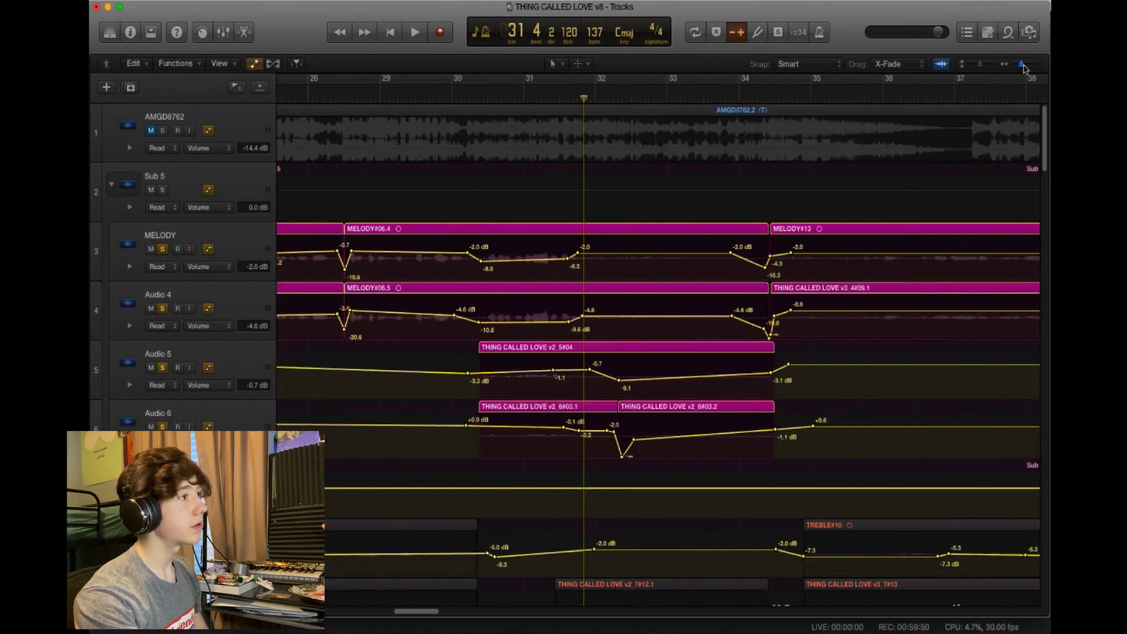
scroll(253, 82, "down", 6)
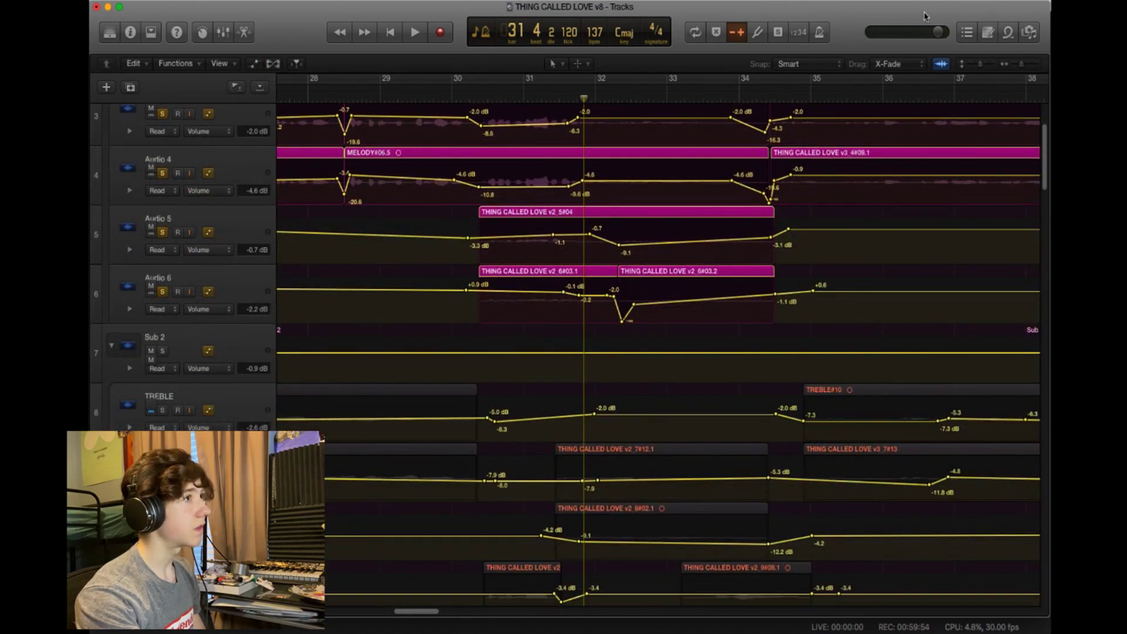
left_click_drag(984, 66, 952, 68)
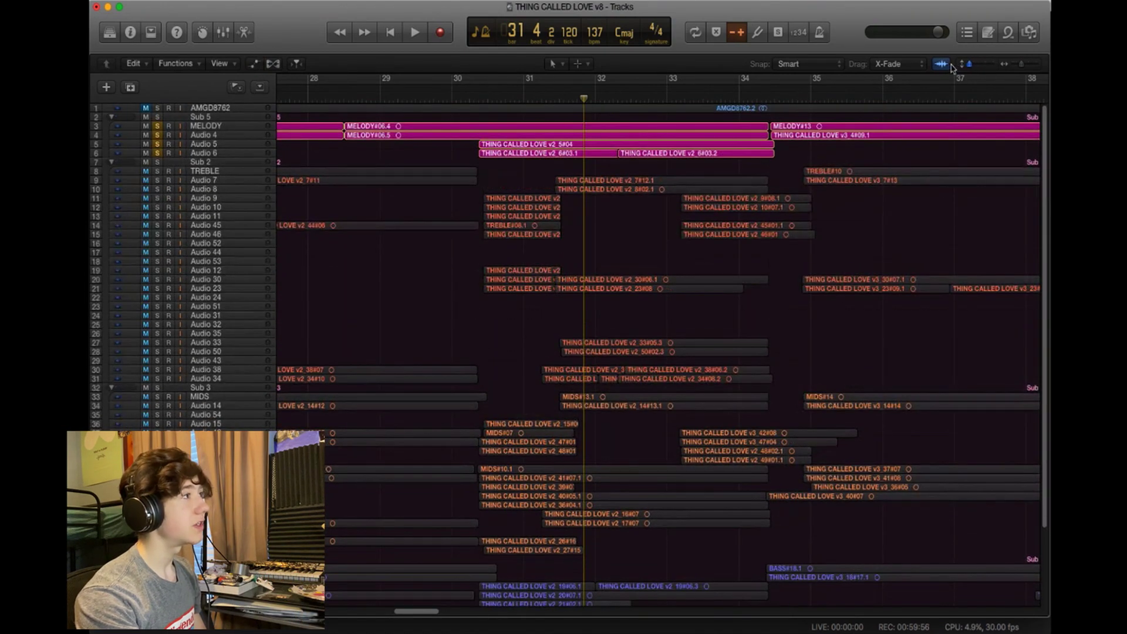
left_click_drag(157, 126, 157, 152)
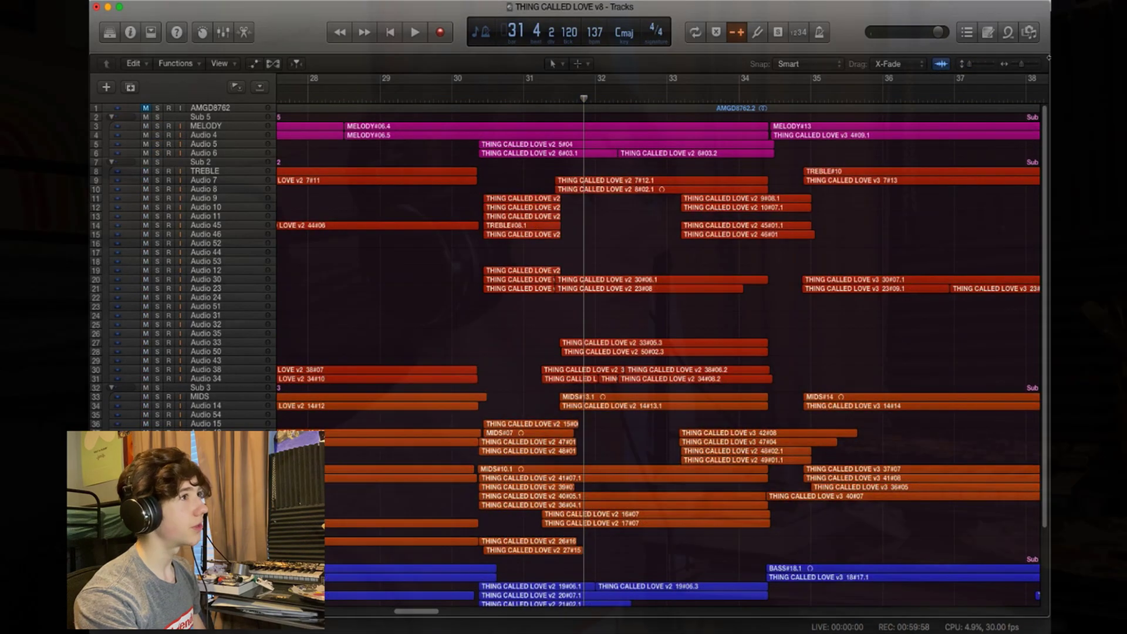